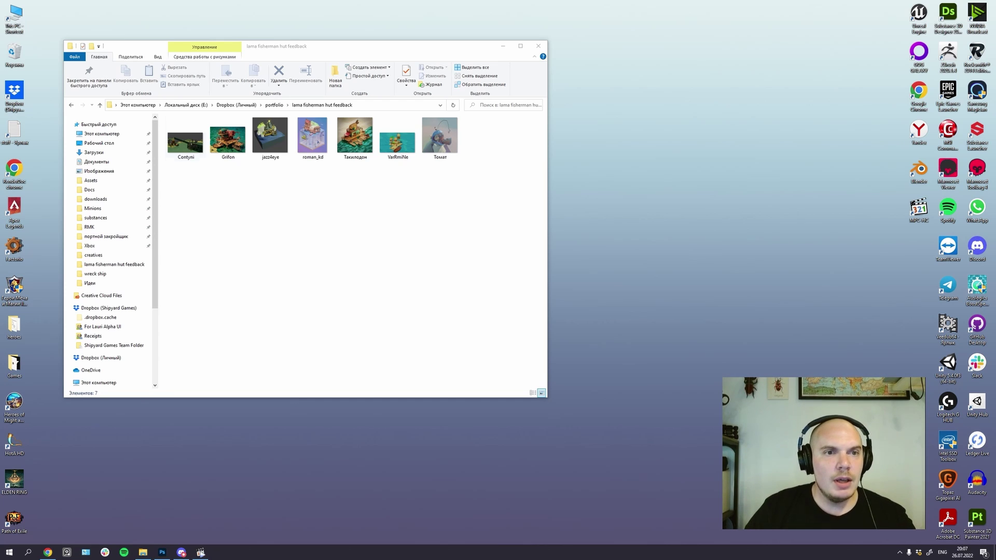
Step: Open the Contyni image from the lama fisherman hut feedback folder in Photoshop
key("alt+Tab")
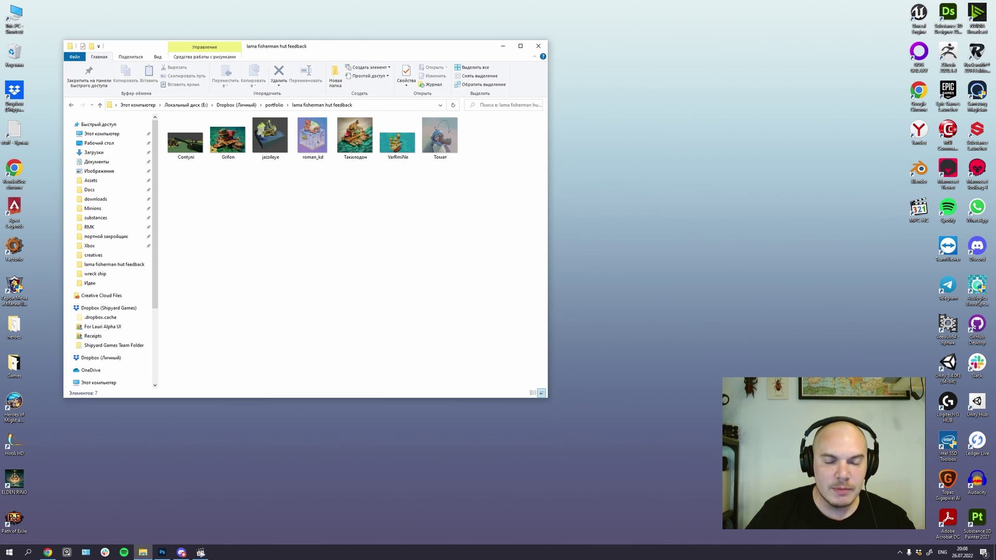
left_click(185, 135)
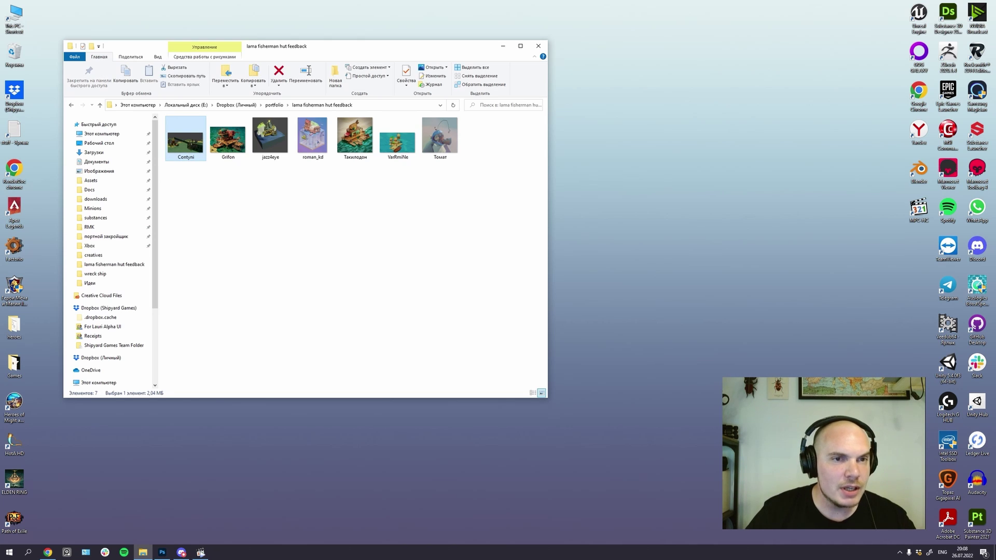
left_click_drag(185, 136, 166, 338)
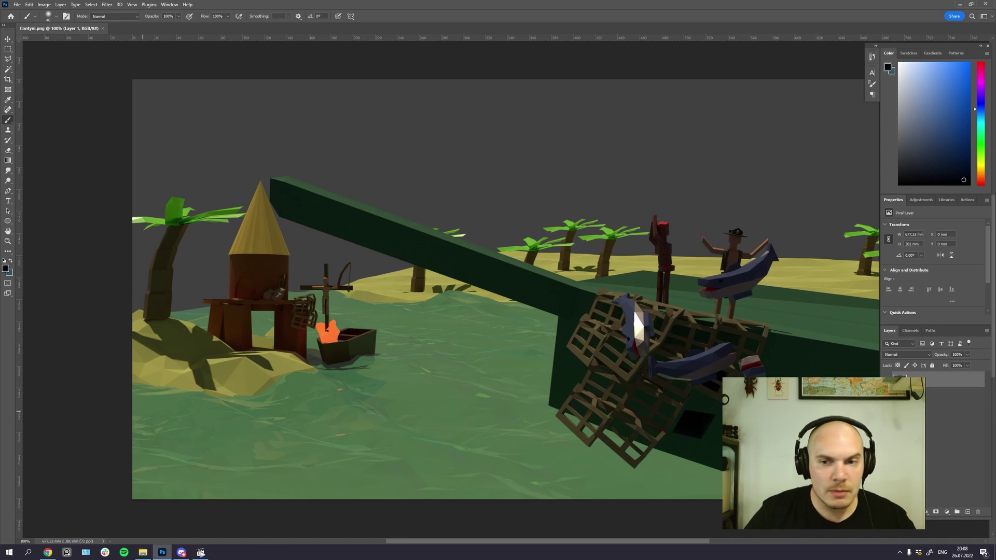
left_click_drag(835, 439, 897, 437)
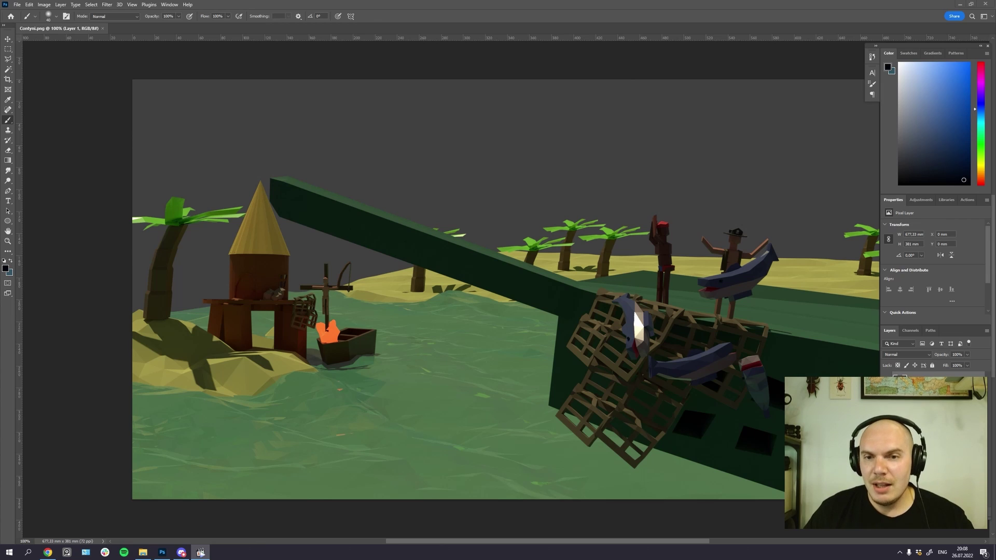
Step: Examine the overall composition of the island scene, comparing it at 66.7% and 100% zoom
key("ctrl+minus")
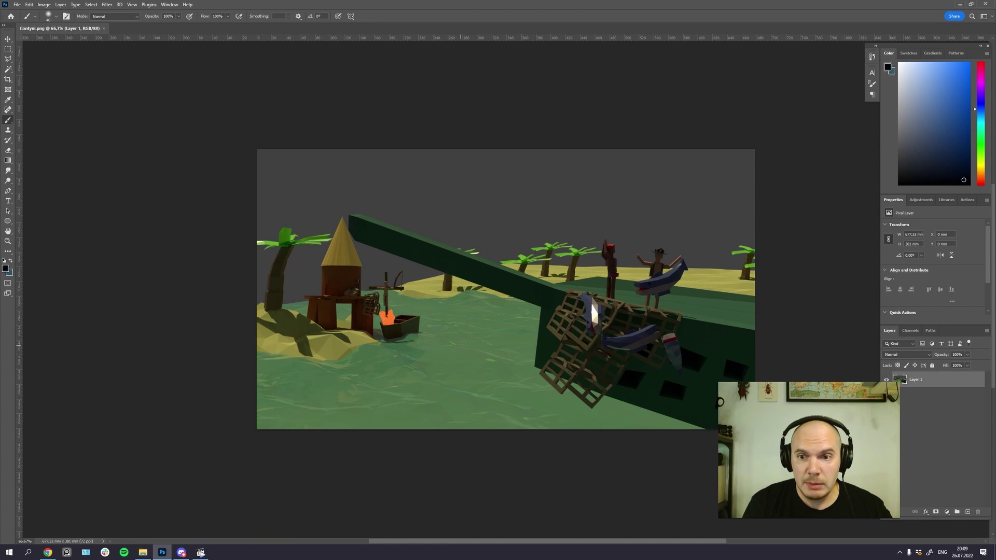
key("ctrl+plus")
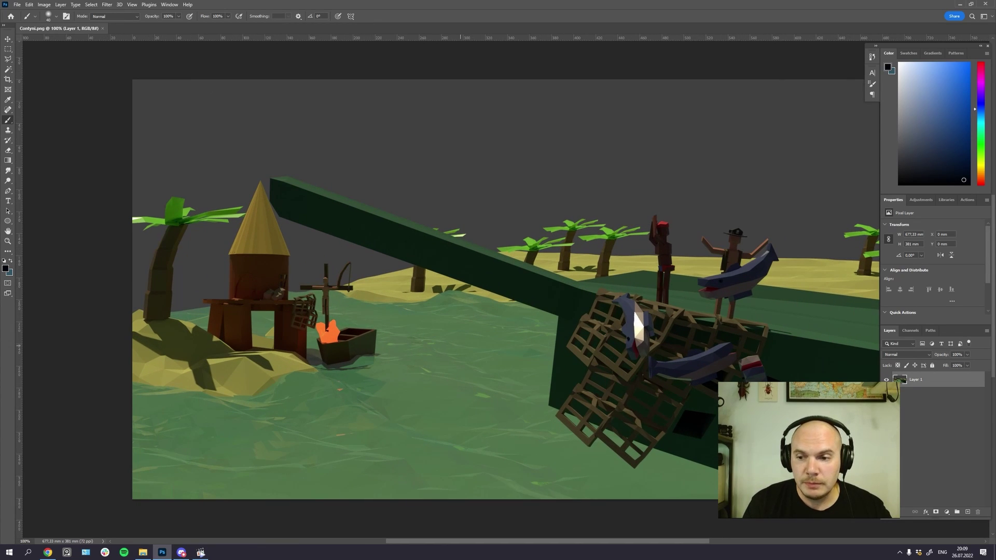
key("ctrl+minus")
key("ctrl+plus")
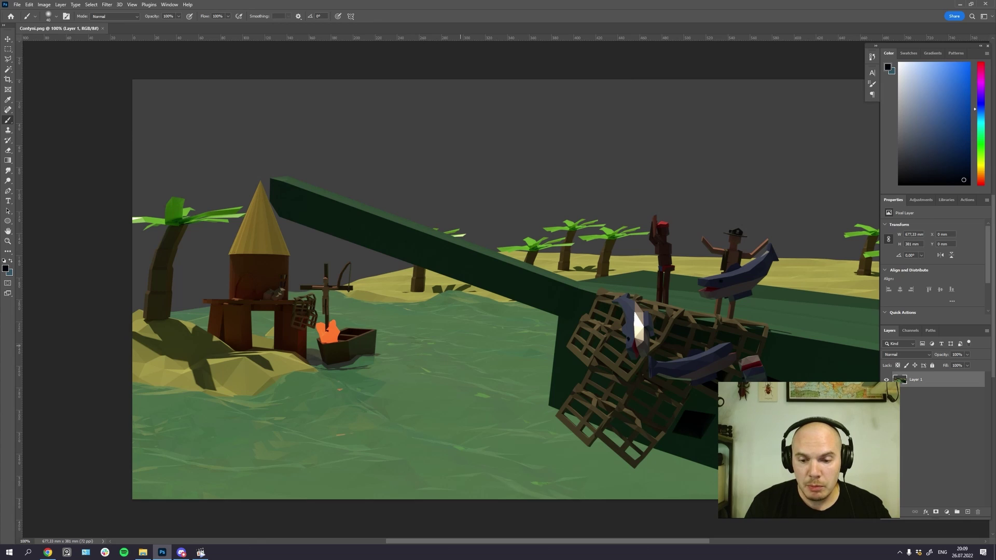
key("ctrl+minus")
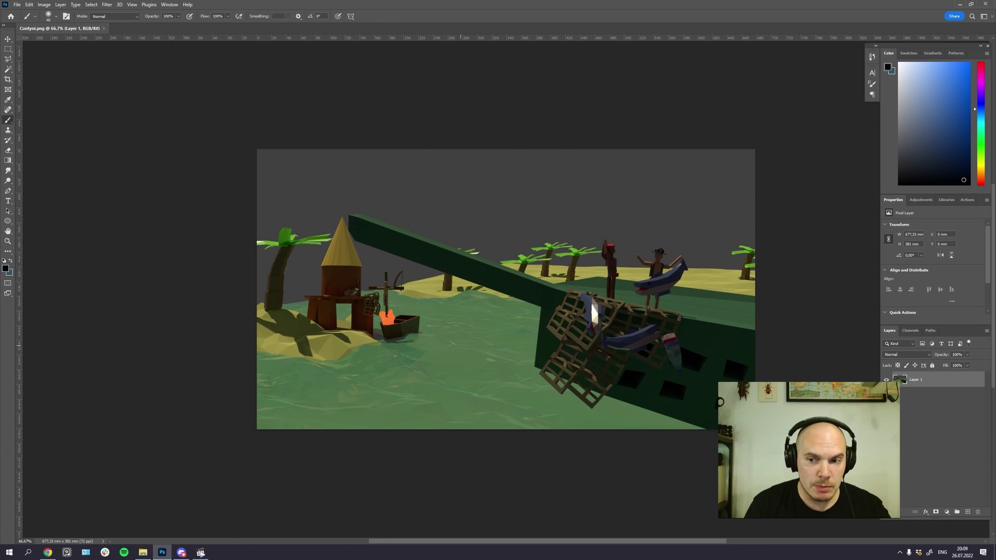
key("ctrl+plus")
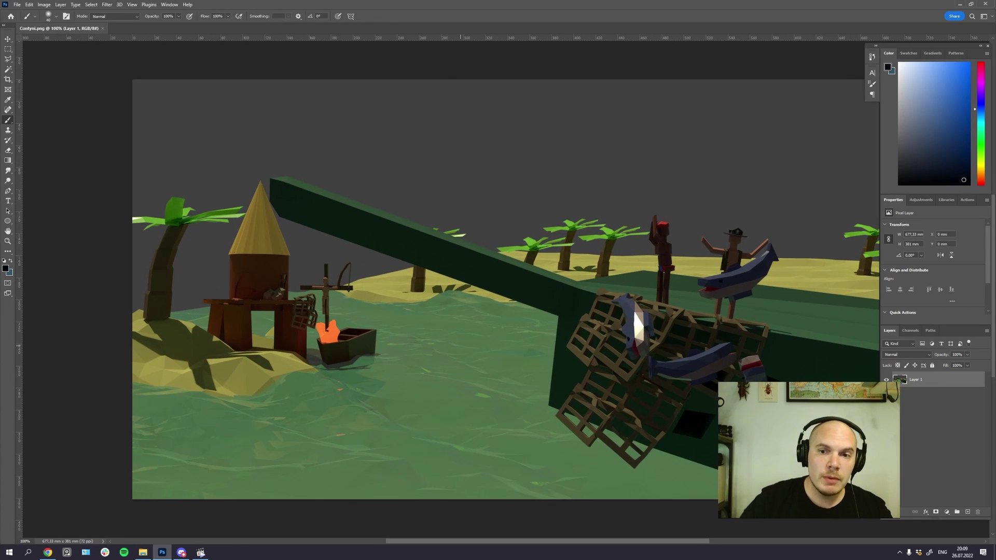
Step: Inspect the hut, the burning boat and the ship's bowsprit up close at 200%, and return to the full scene
key("v")
mouse_move(418, 220)
left_mouse_down()
mouse_move(355, 217)
mouse_move(342, 204)
left_mouse_up()
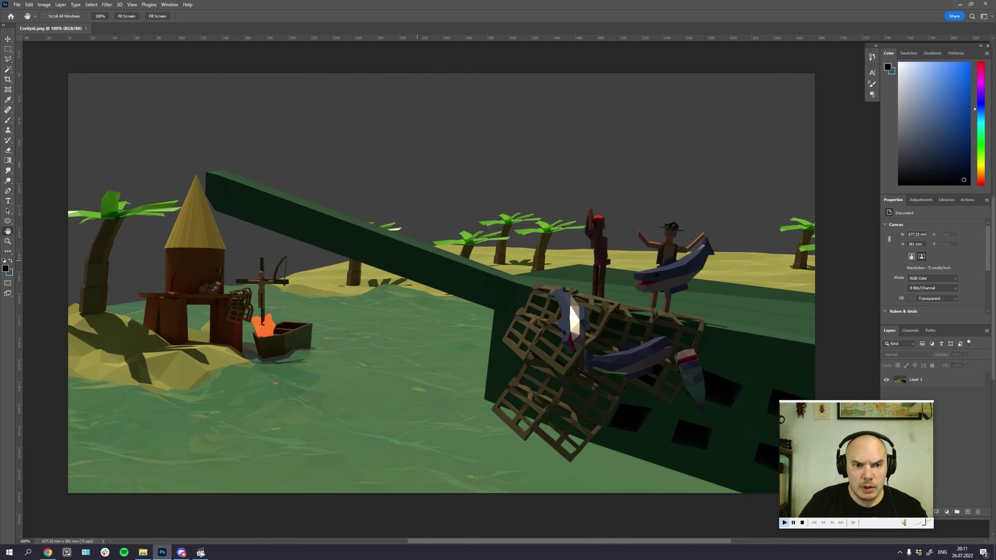
key("ctrl+plus")
left_click_drag(336, 260, 571, 271)
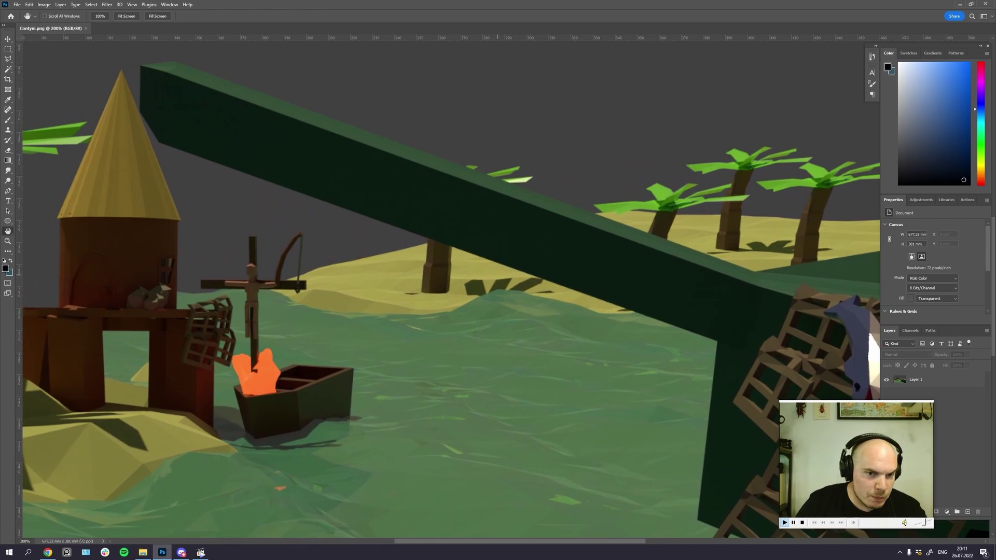
mouse_move(430, 348)
left_mouse_down()
mouse_move(499, 338)
mouse_move(637, 342)
left_mouse_up()
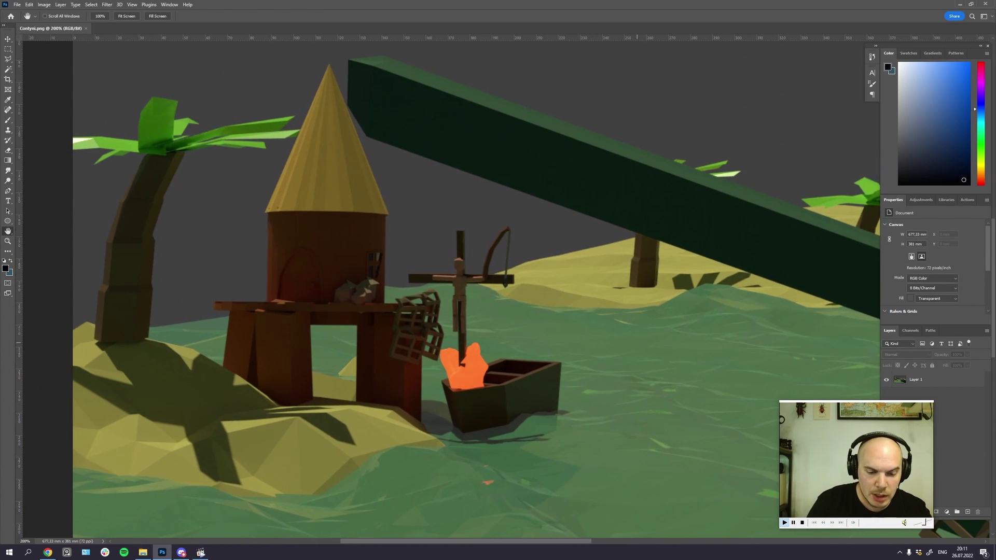
key("ctrl+minus")
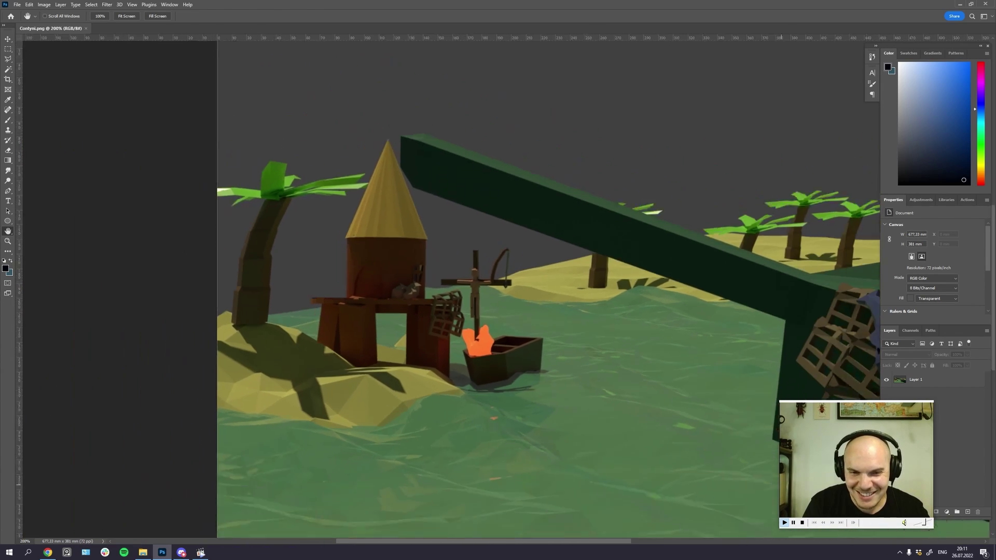
scroll(487, 291, "right", 6)
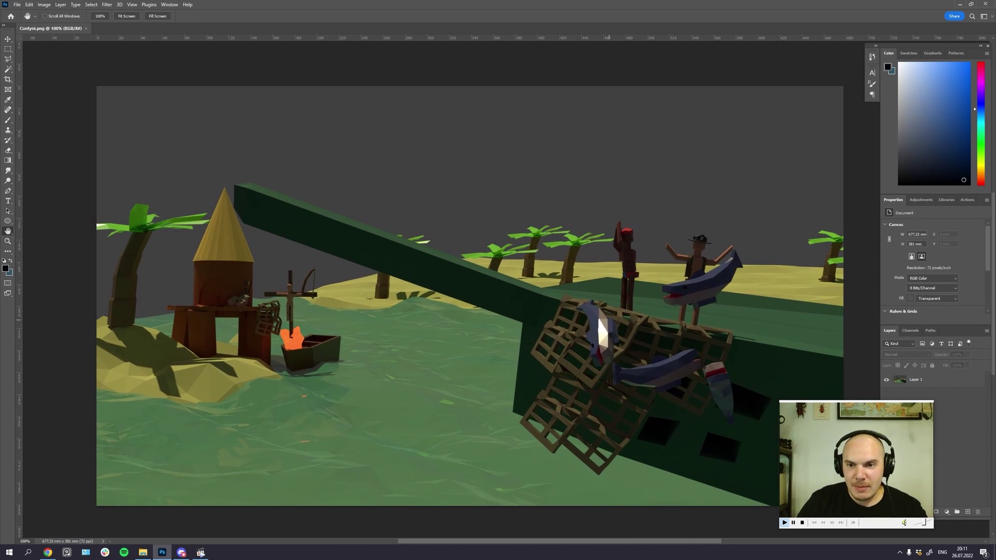
left_click_drag(610, 322, 620, 317)
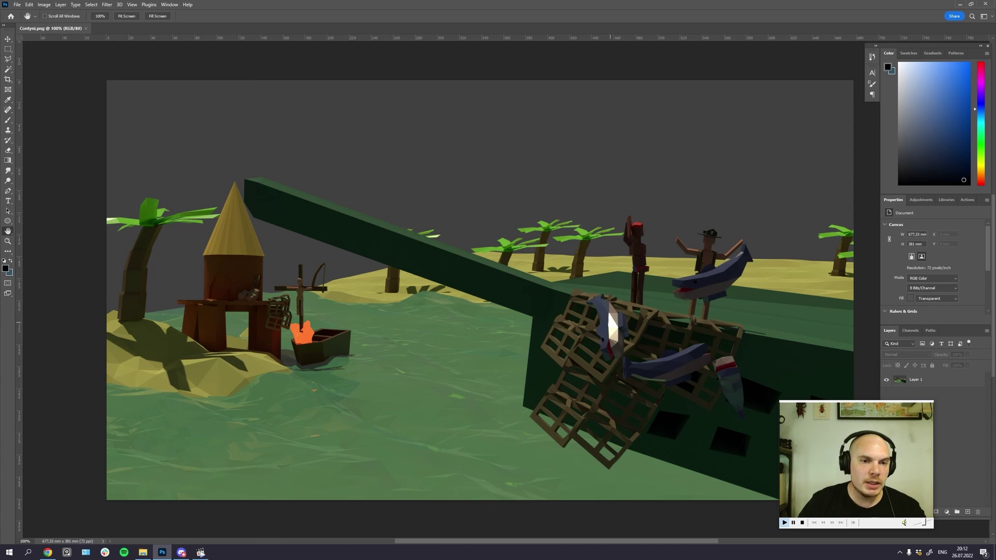
scroll(467, 290, "right", 1)
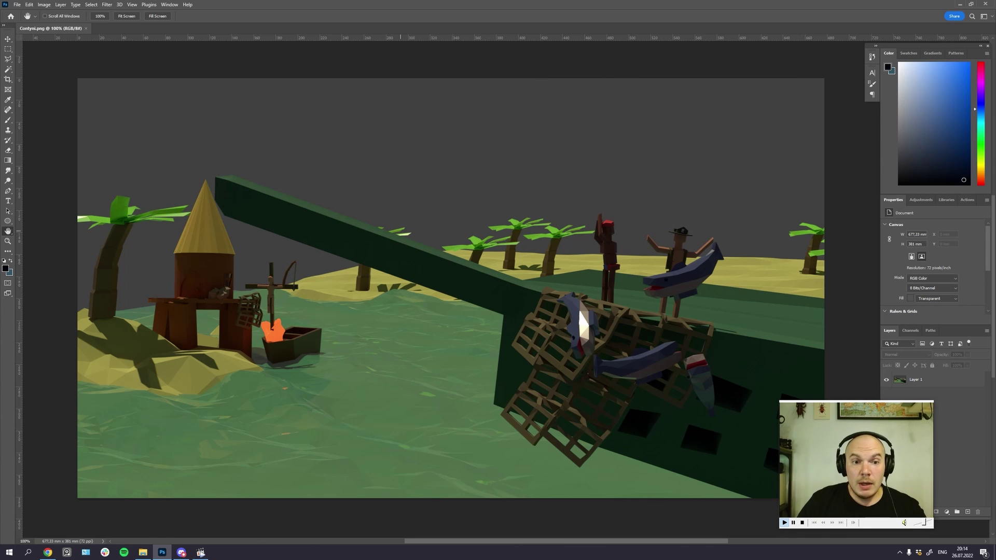
Step: Re-examine the hut's platform, hanging nets and the crucified figure's boat at 200% zoom
left_click_drag(351, 269, 468, 271)
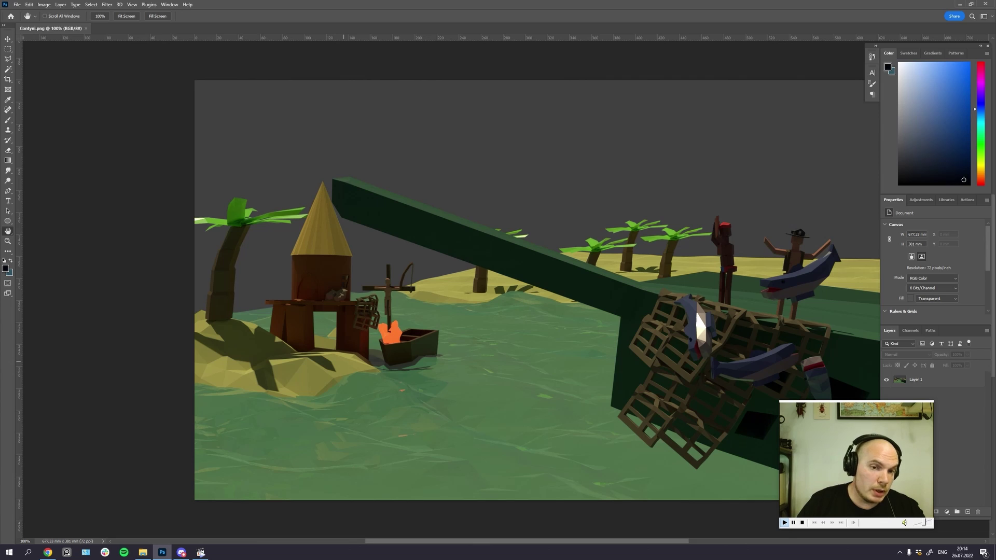
left_click_drag(347, 357, 278, 342)
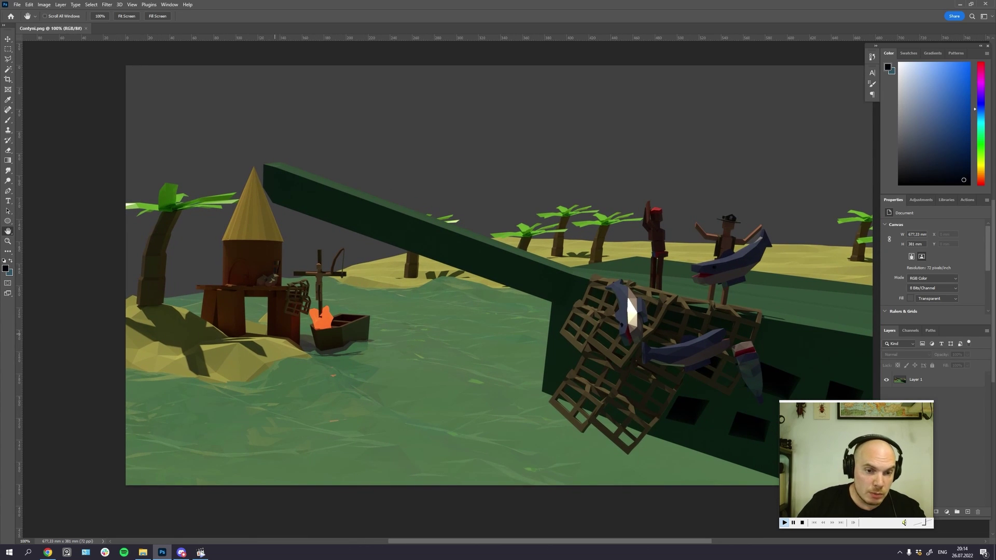
scroll(507, 288, "up", 1)
left_click_drag(211, 256, 550, 272)
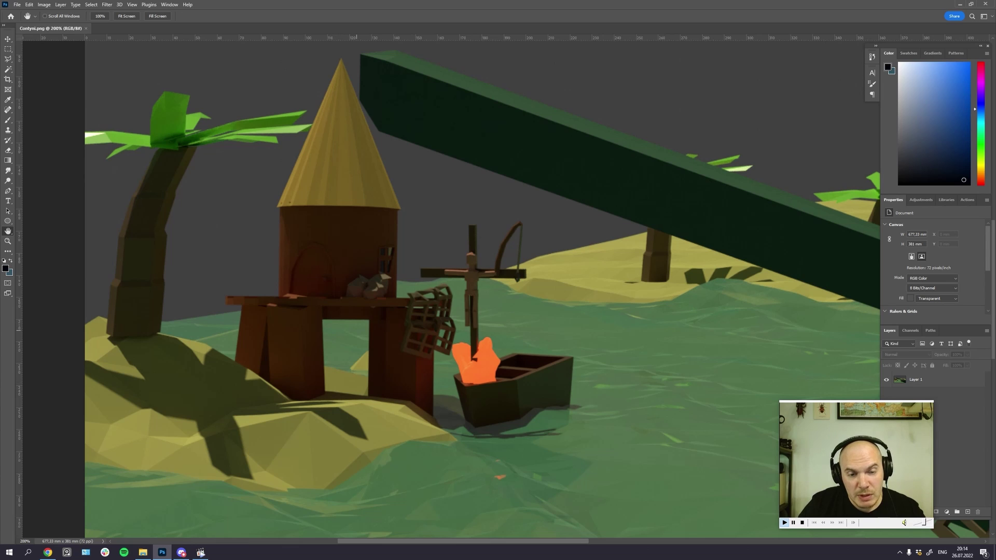
left_click_drag(388, 310, 361, 325)
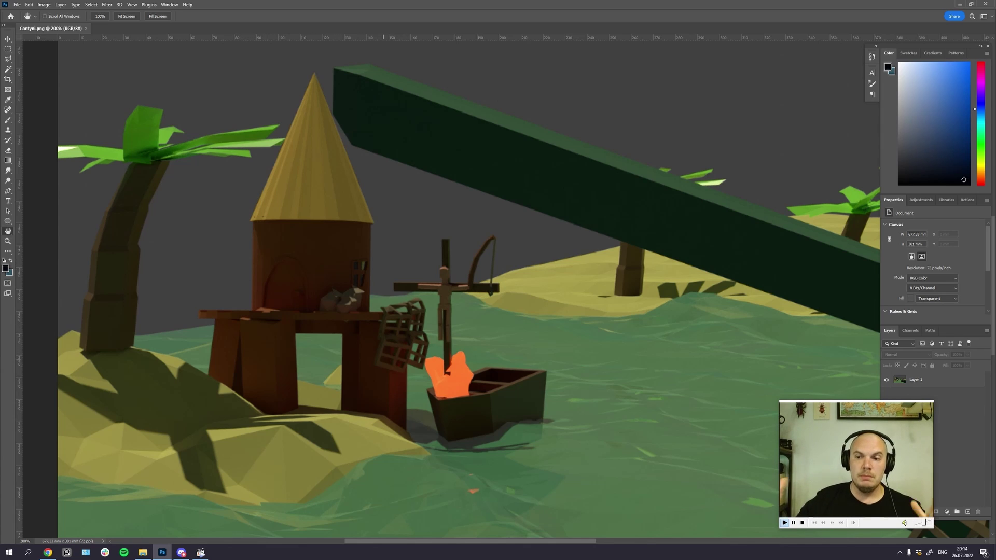
left_click_drag(377, 336, 263, 279)
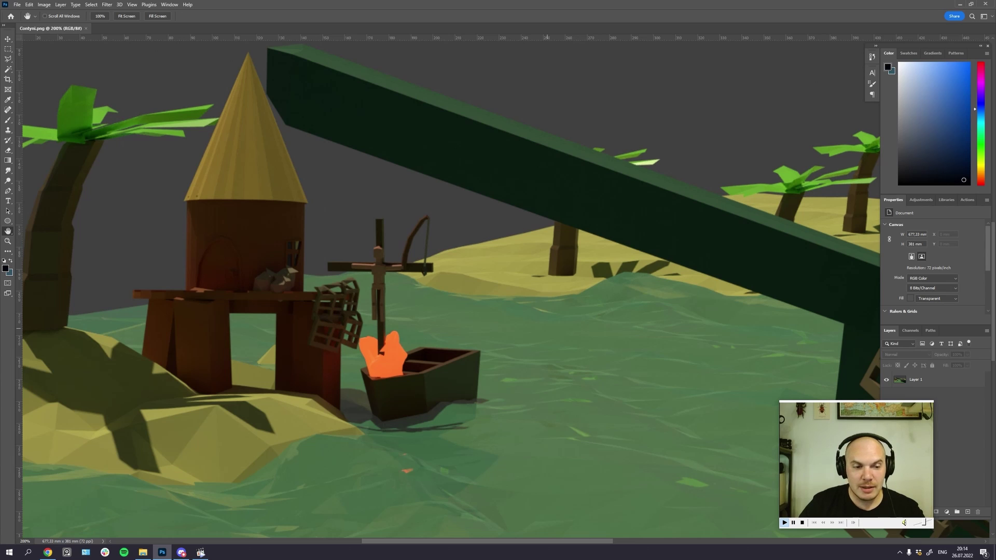
left_click_drag(452, 322, 409, 300)
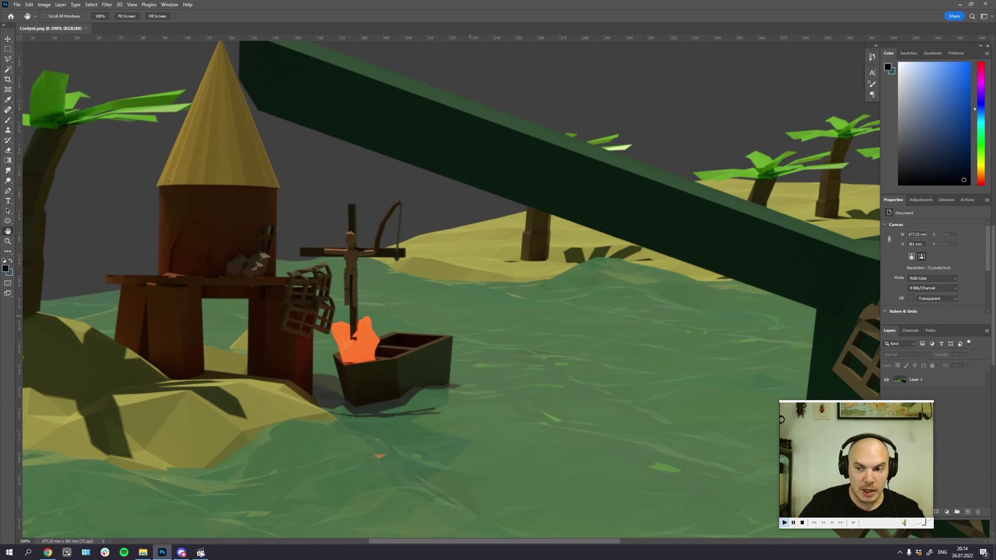
Step: Switch to Blender, dismiss the splash screen and delete all default objects from the new scene
left_click(959, 4)
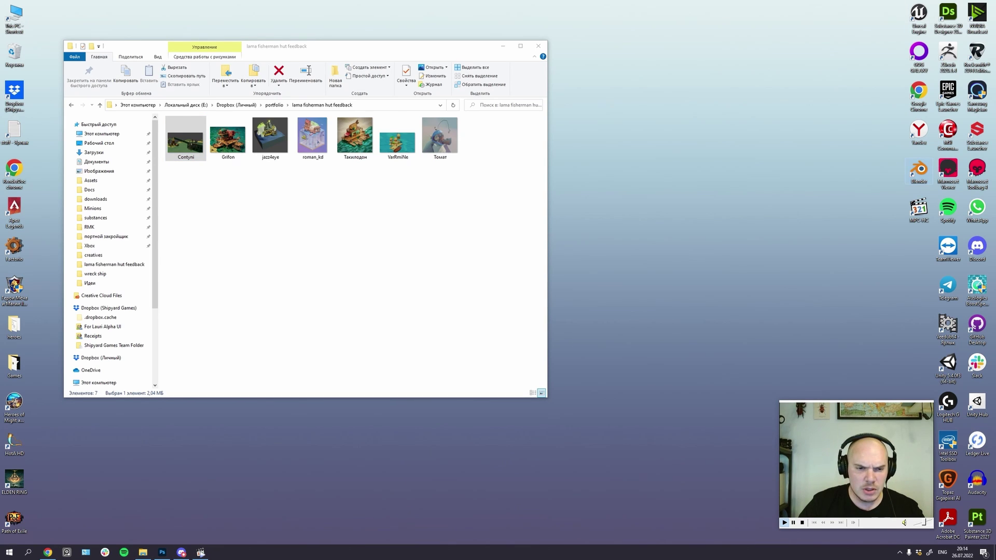
left_click(162, 552)
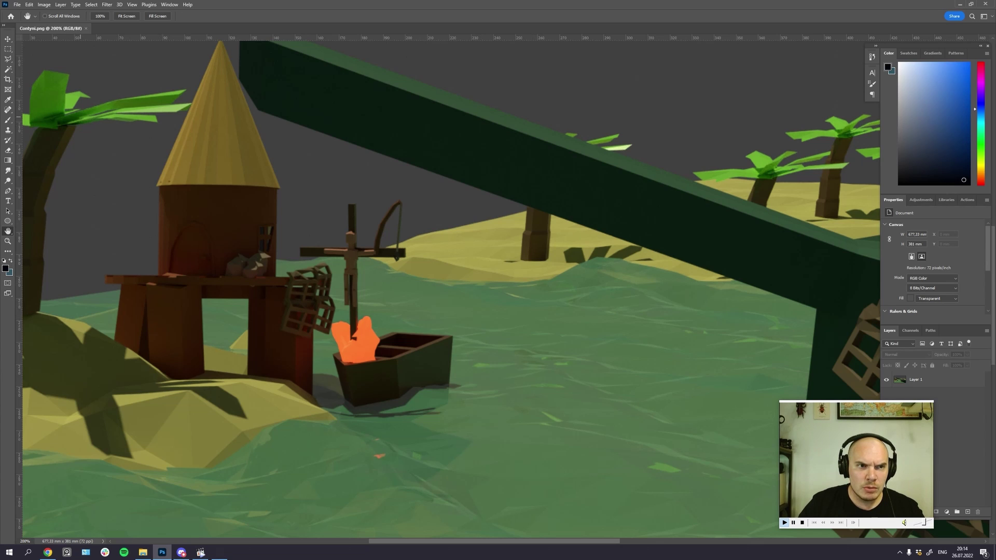
left_click(960, 5)
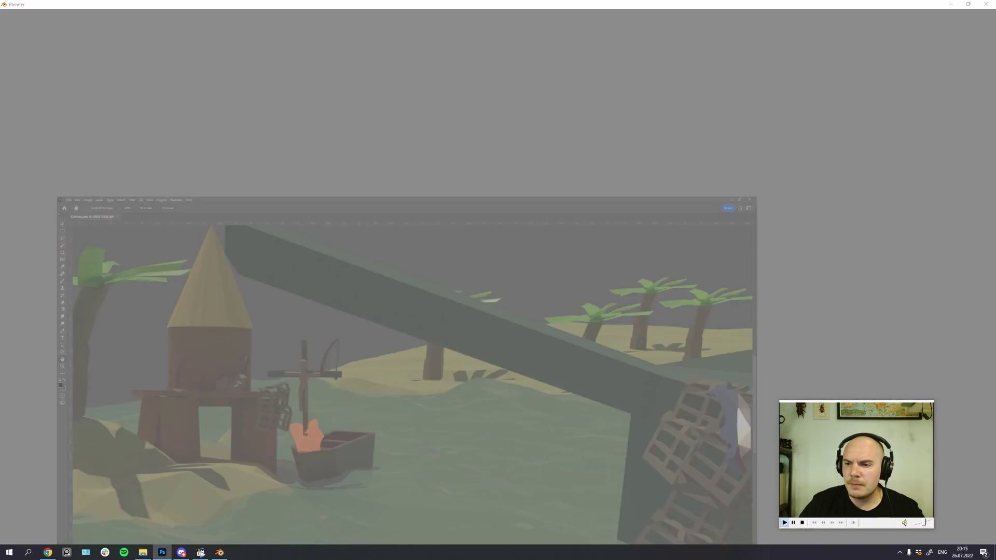
left_click(648, 207)
key("a")
key("Delete")
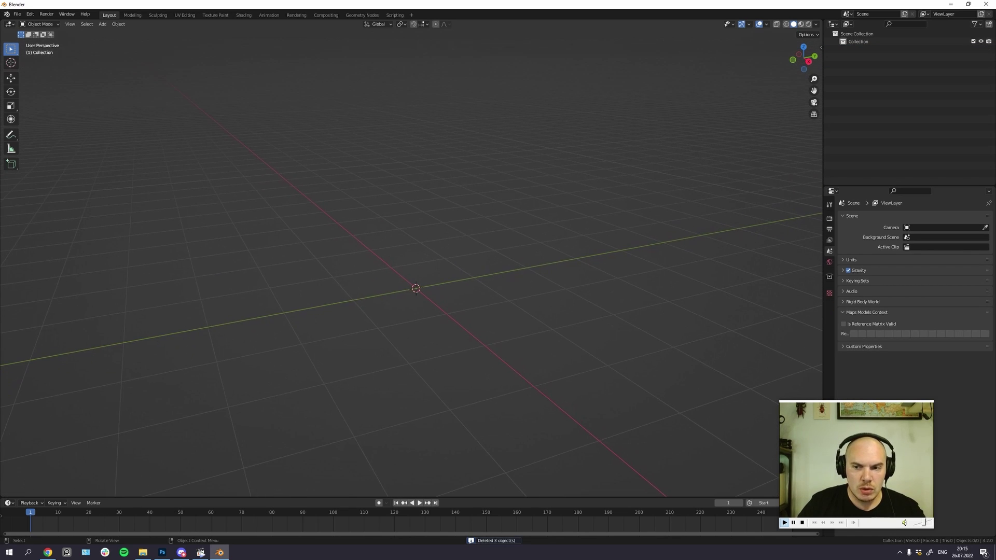
Step: Add a UV sphere mesh at the scene origin
key("shift+a")
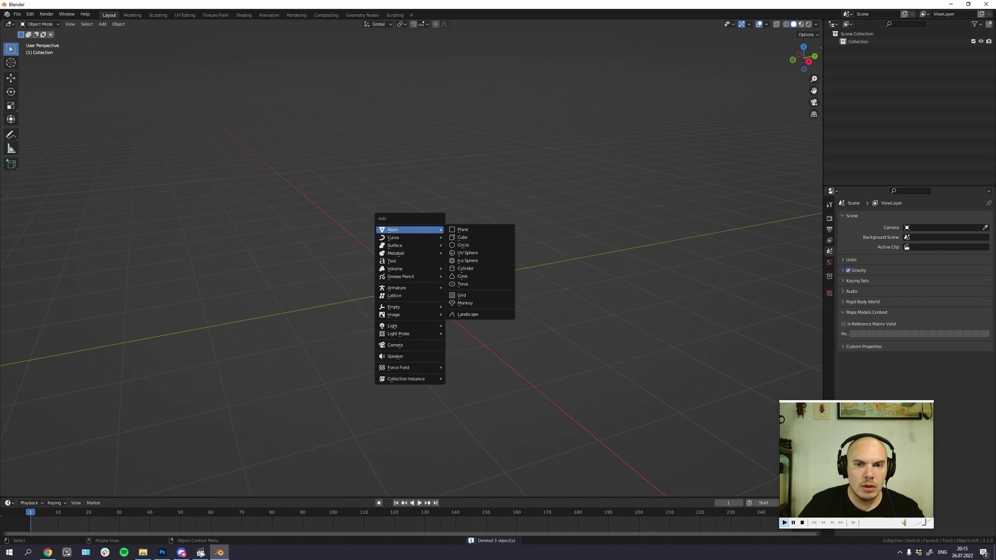
left_click(467, 253)
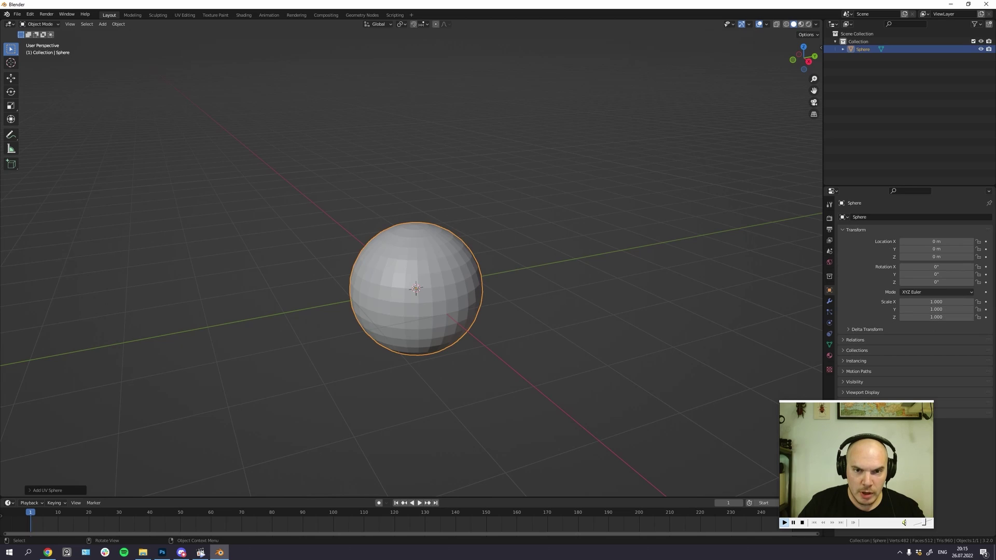
mouse_move(467, 253)
left_mouse_down()
mouse_move(483, 253)
mouse_move(468, 244)
left_mouse_up()
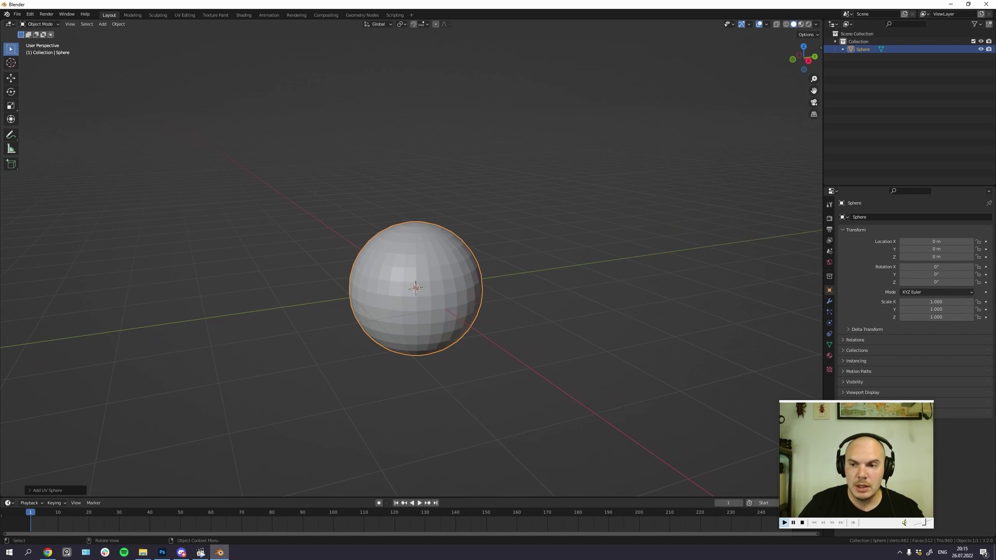
Step: Create a new material for the sphere and set its surface shader to Emission
left_click(829, 356)
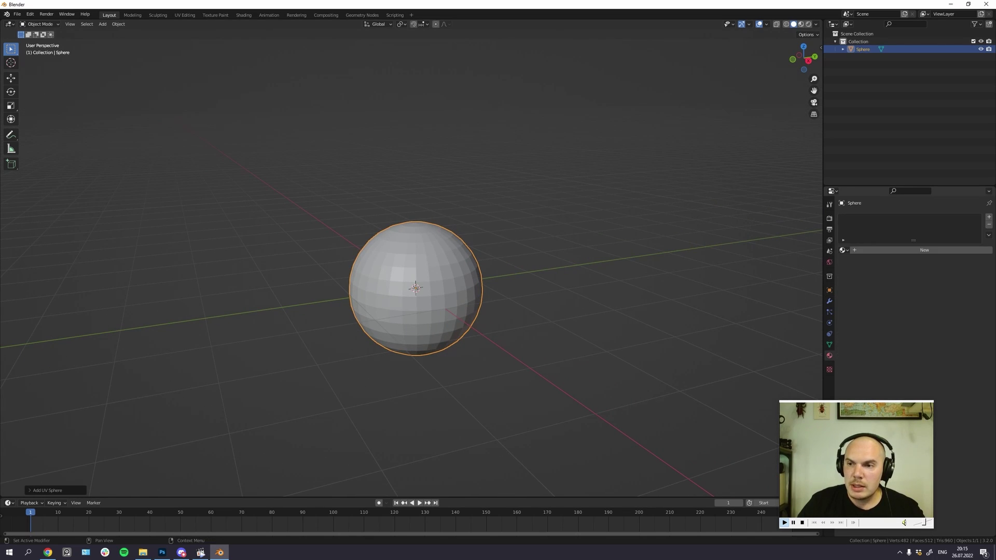
left_click(921, 250)
left_click(924, 250)
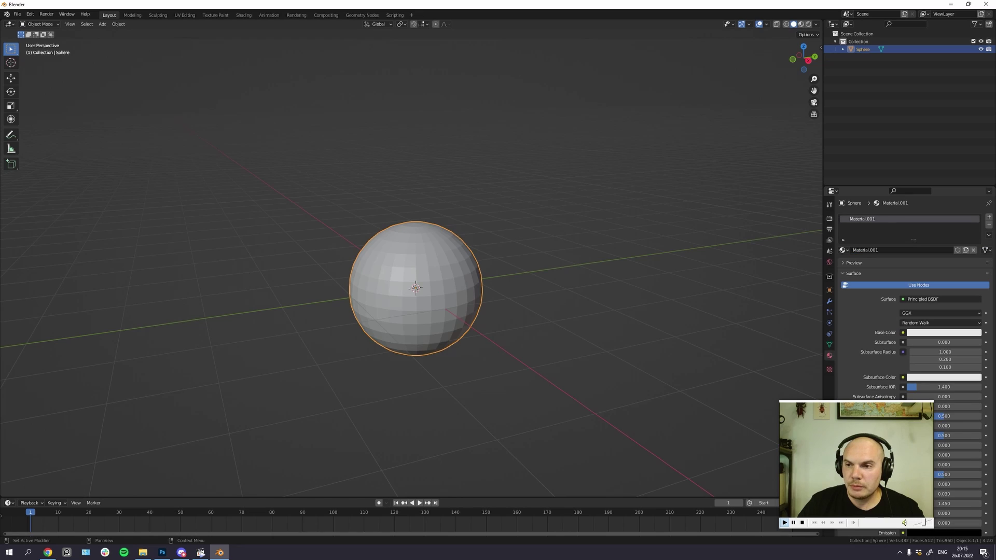
left_click(929, 299)
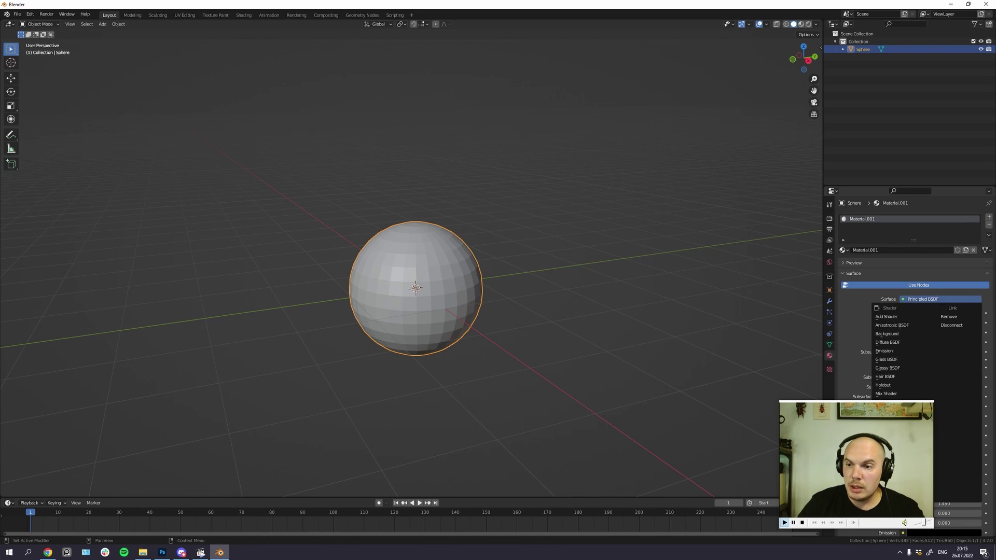
left_click(892, 351)
Step: Drive the emission colour with an Attribute input and enter Col as the attribute name
left_click(903, 312)
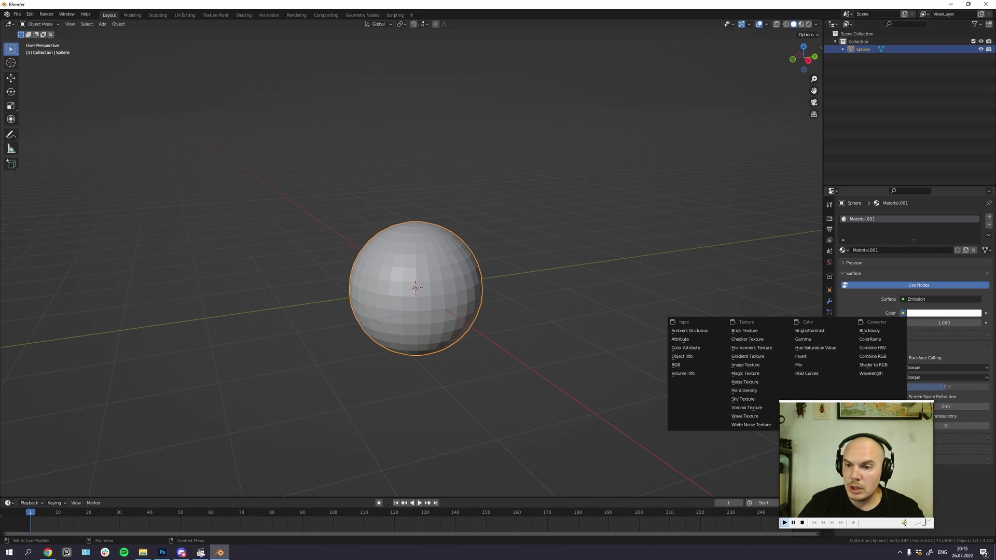
left_click(680, 339)
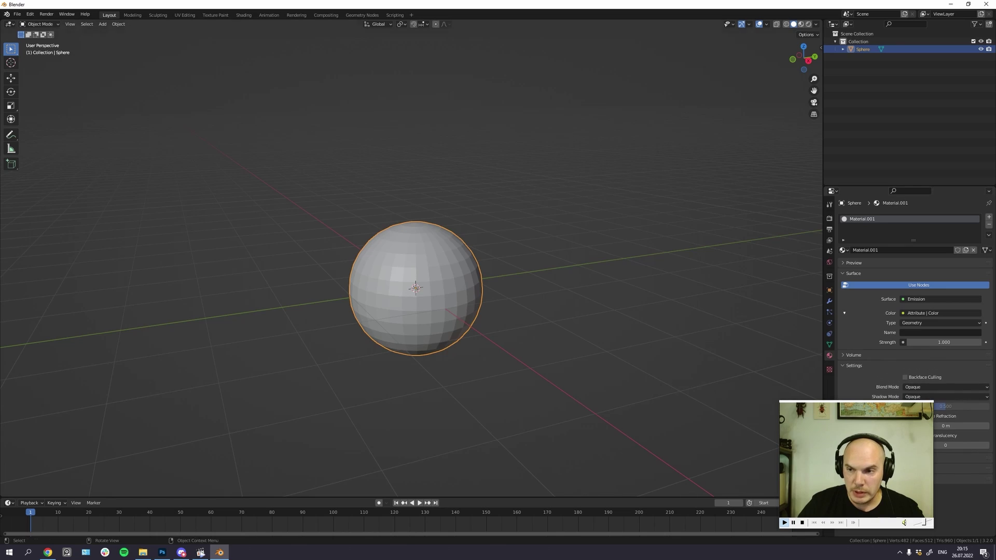
left_click(938, 332)
type("Col")
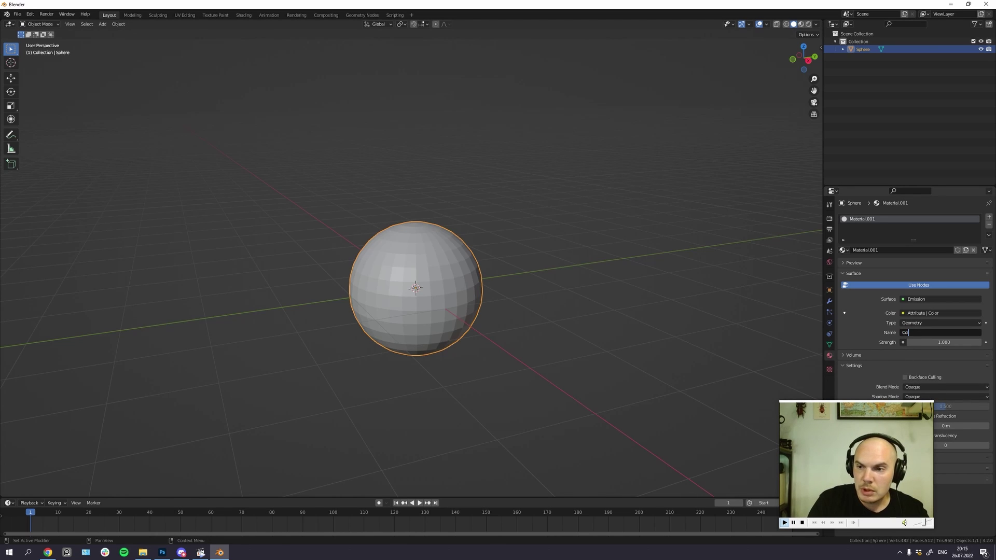
Step: Confirm the Col attribute name and enter Vertex Paint mode on the sphere in front view with the Vertex Color Master tools shown
key("Return")
left_click_drag(544, 322, 565, 318)
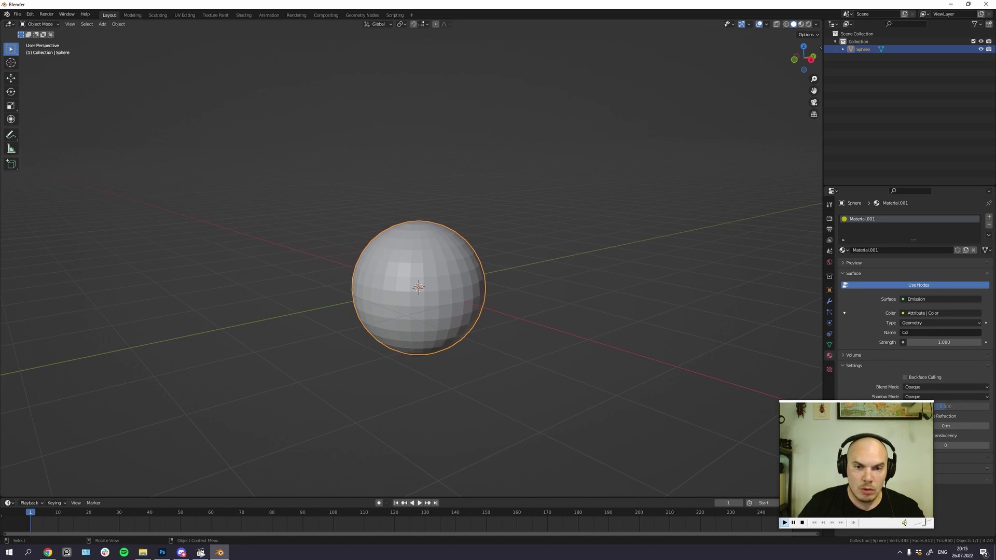
key("v")
left_click_drag(484, 285, 516, 271)
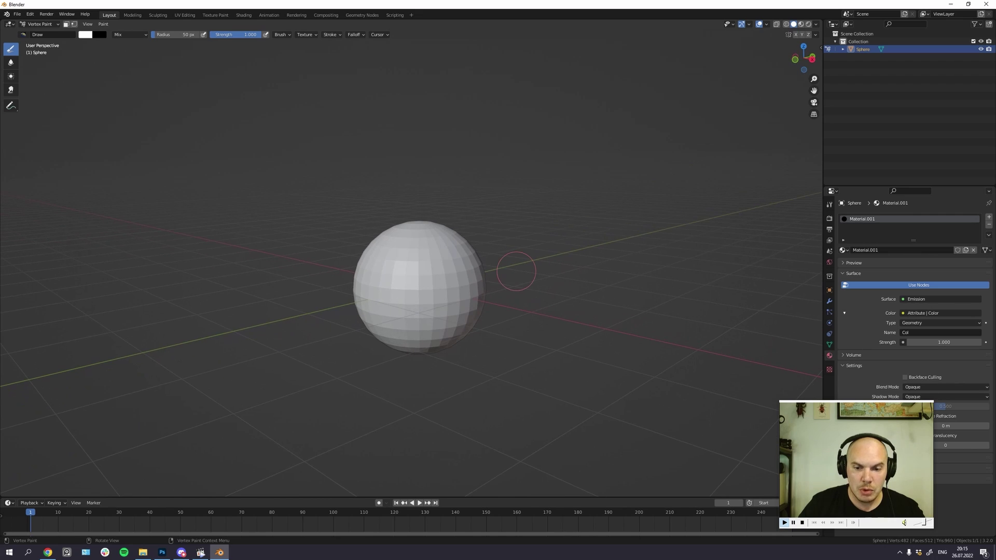
key("KP_1")
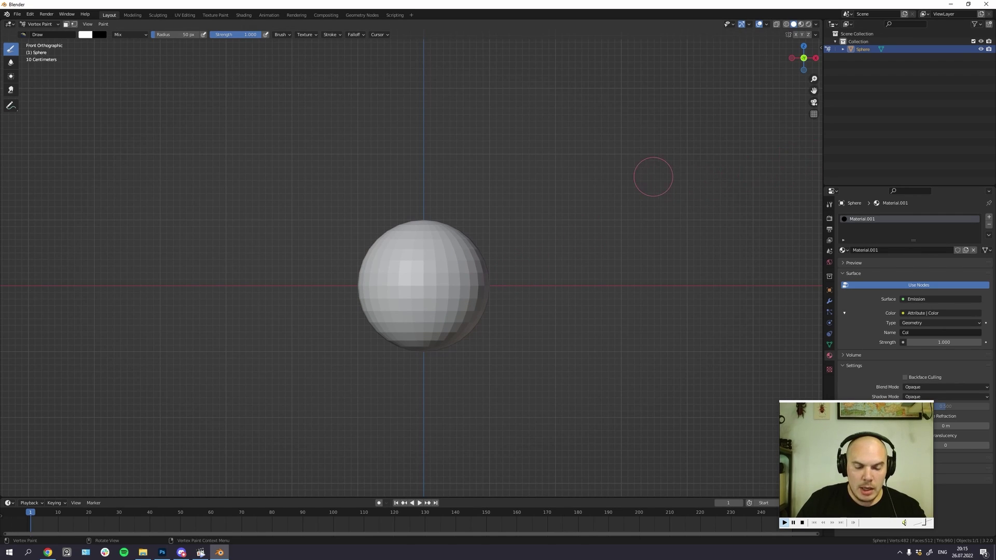
key("n")
left_click(817, 99)
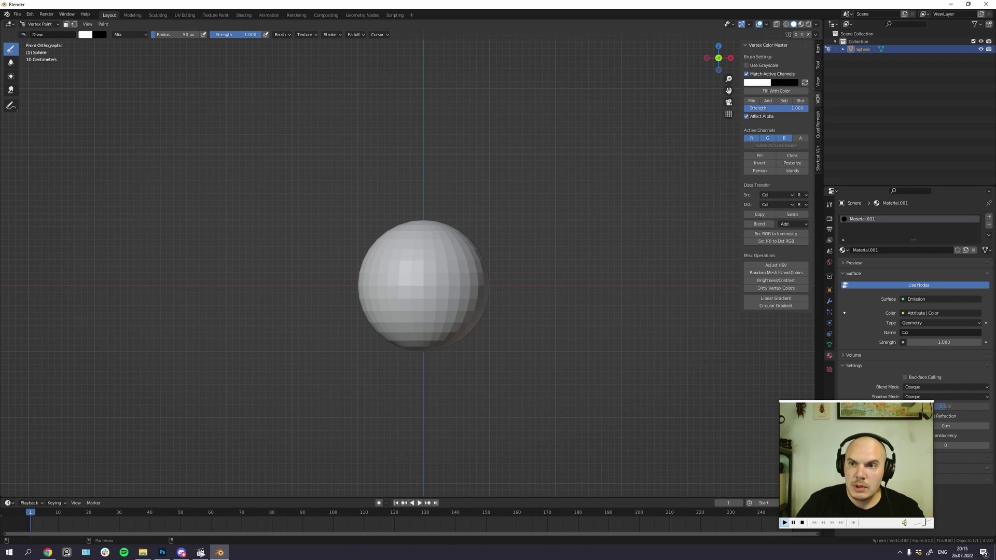
Step: Set the primary paint colour to red and the secondary paint colour to orange
left_click(757, 83)
left_click(771, 148)
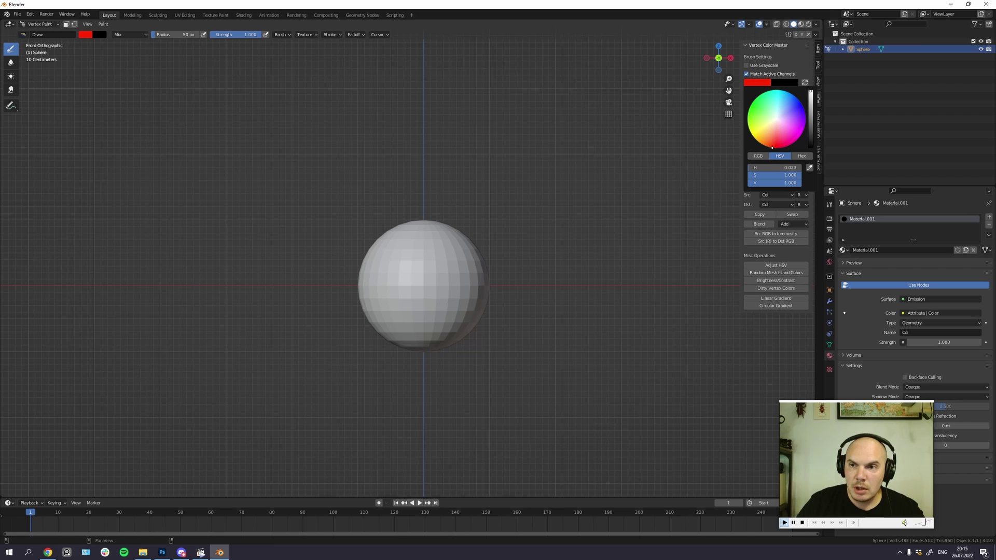
left_click(785, 83)
left_click(838, 93)
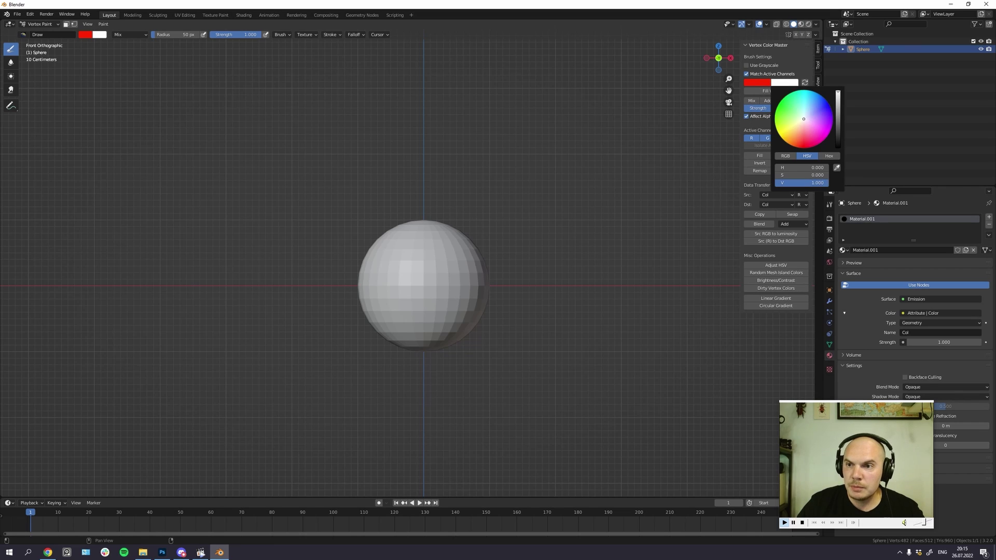
left_click(790, 144)
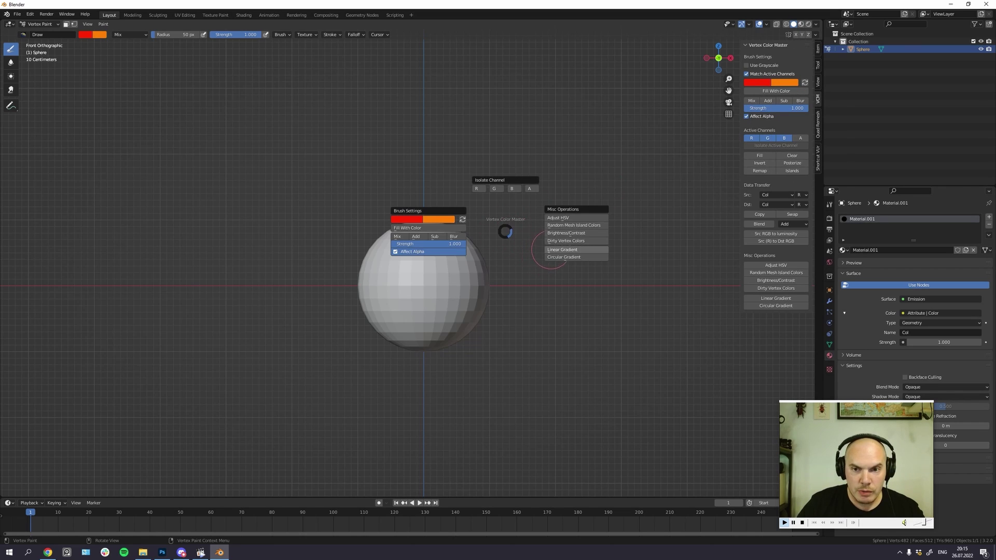
Step: Apply a linear gradient of the two paint colours from the sphere's bottom to its top and return to Object Mode
left_click(562, 250)
left_click_drag(419, 341, 423, 224)
left_click_drag(436, 249, 408, 281)
key("ctrl+Tab")
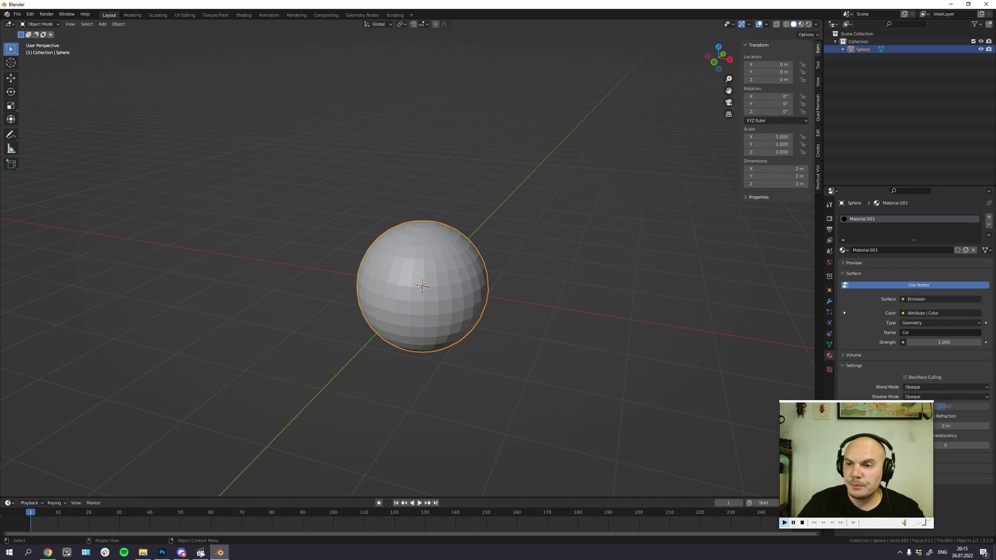
Step: Enable Bloom in the Eevee render settings
left_click(829, 218)
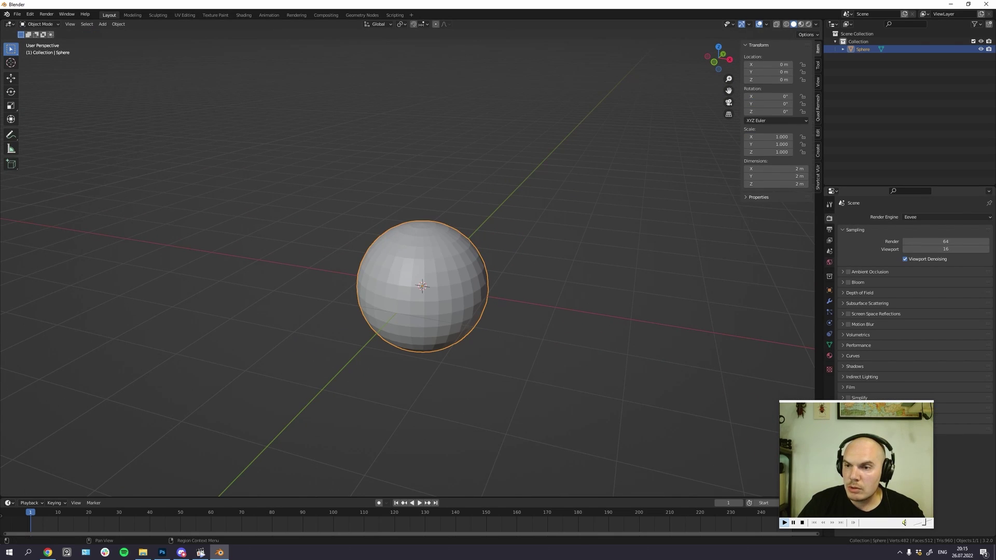
left_click(848, 282)
left_click(855, 446)
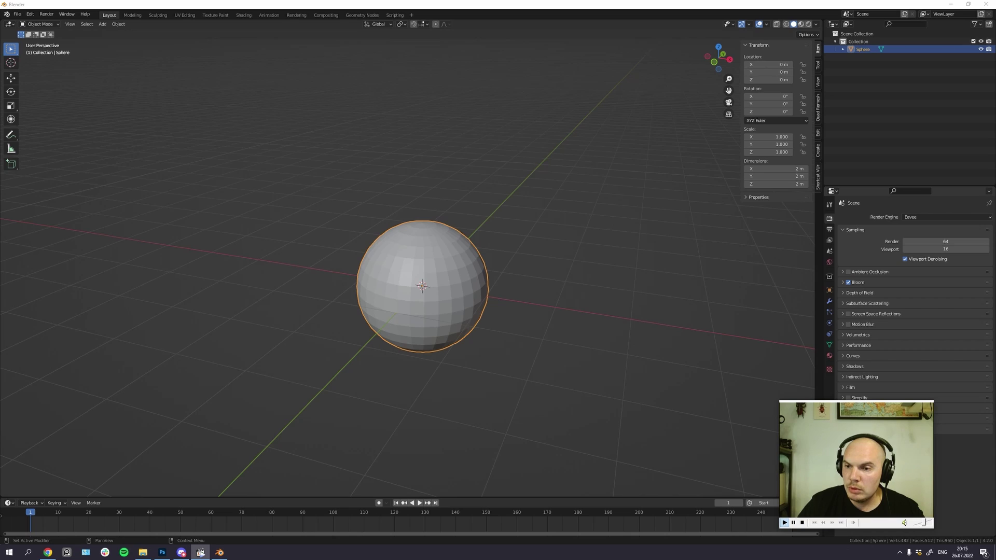
left_click_drag(874, 450, 732, 461)
left_click(850, 388)
left_click(851, 388)
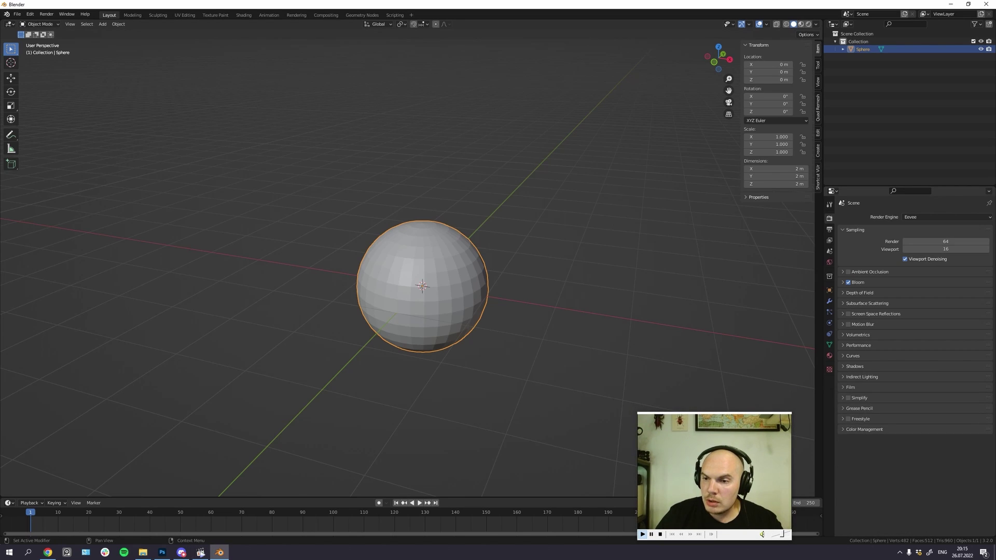
Step: Set the colour management view transform to Standard and make the film background transparent
left_click(863, 430)
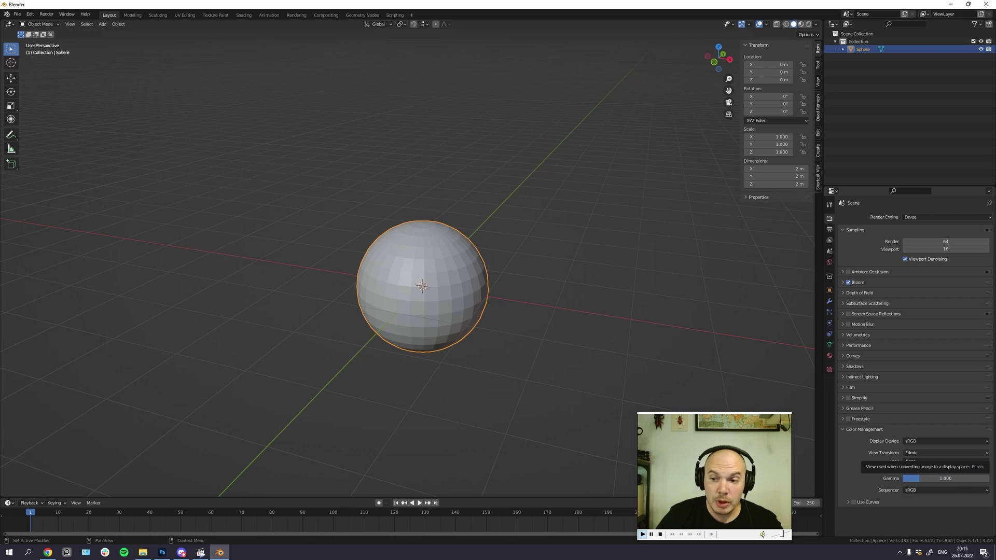
left_click(945, 453)
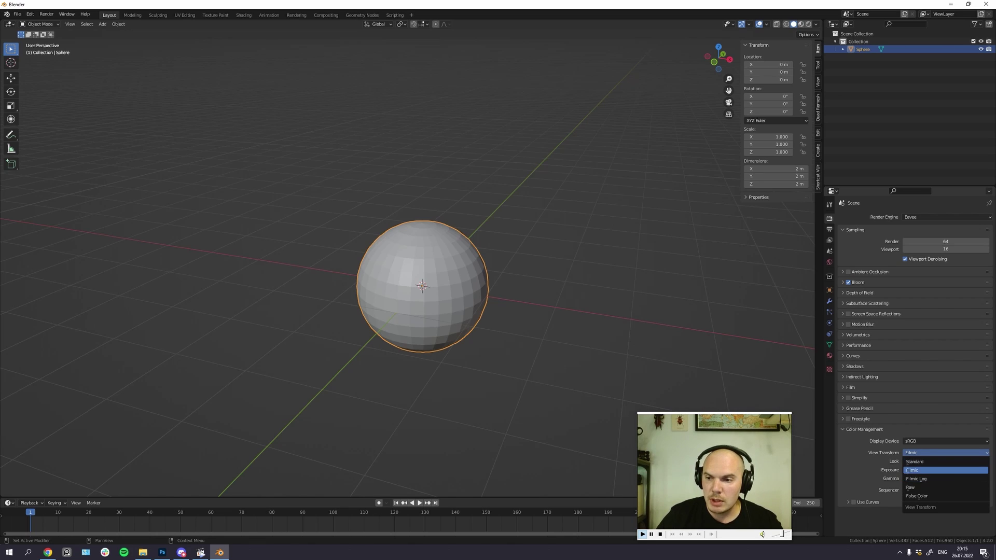
left_click(918, 462)
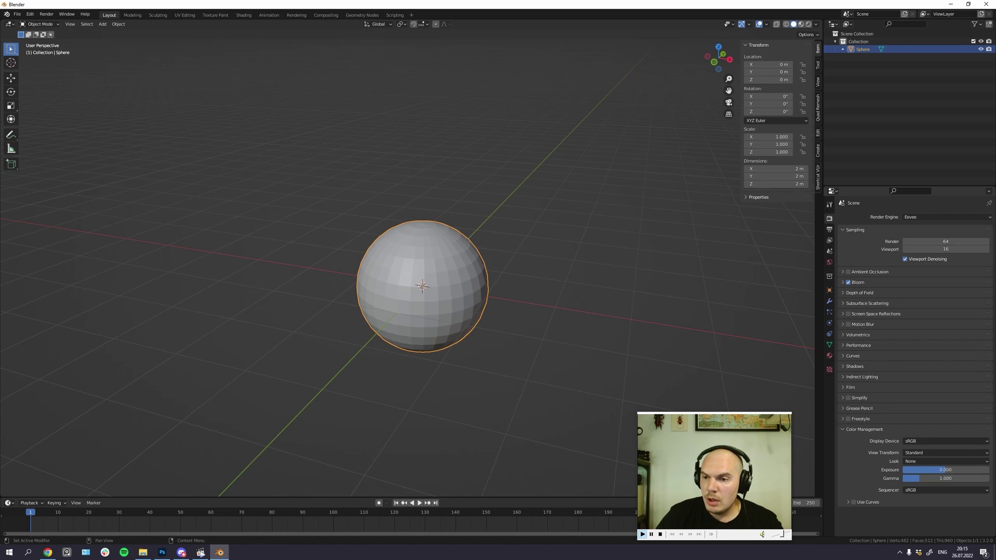
left_click(864, 430)
left_click(851, 388)
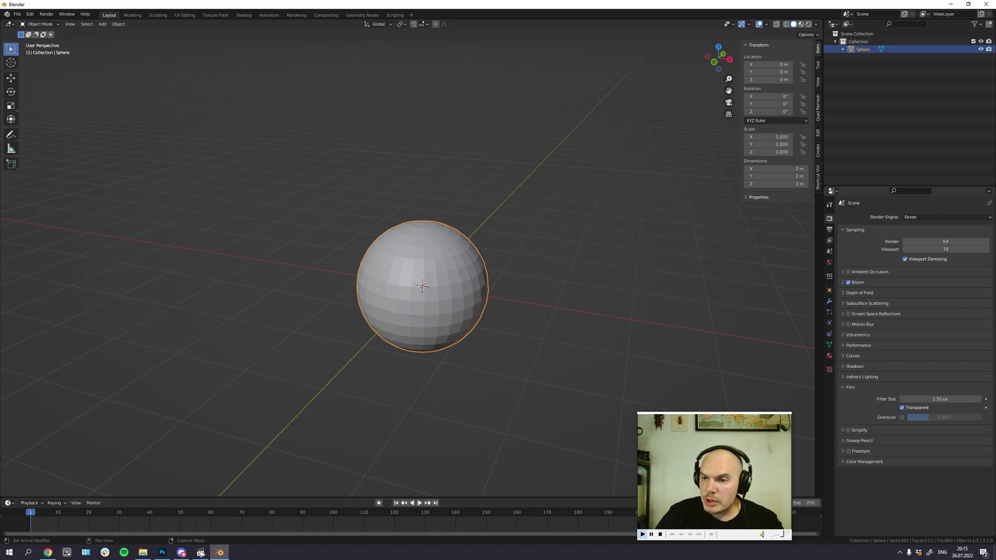
left_click(850, 387)
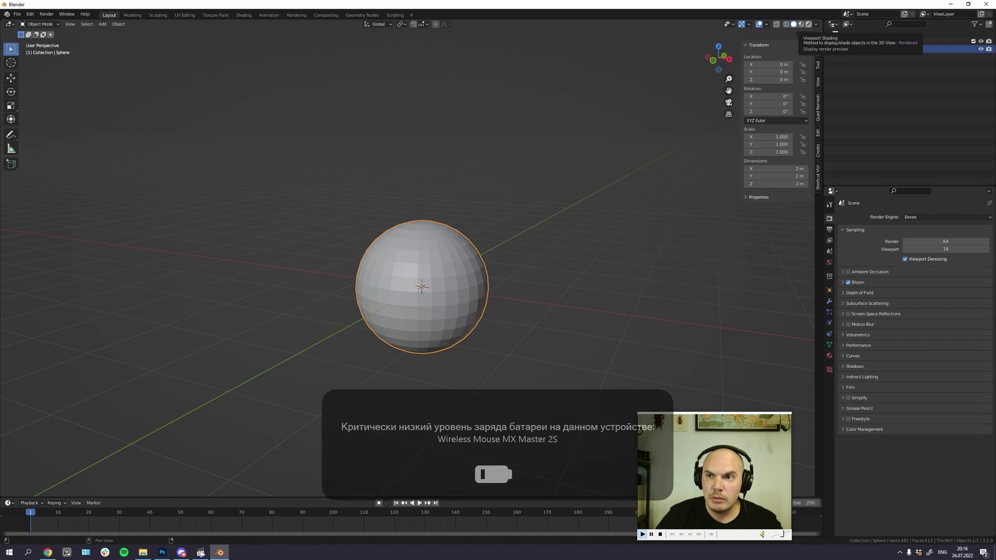
Step: Show the viewport in Rendered shading and set the sphere material's emission strength to 8
left_click(808, 23)
left_click_drag(519, 280, 505, 292)
left_click(829, 355)
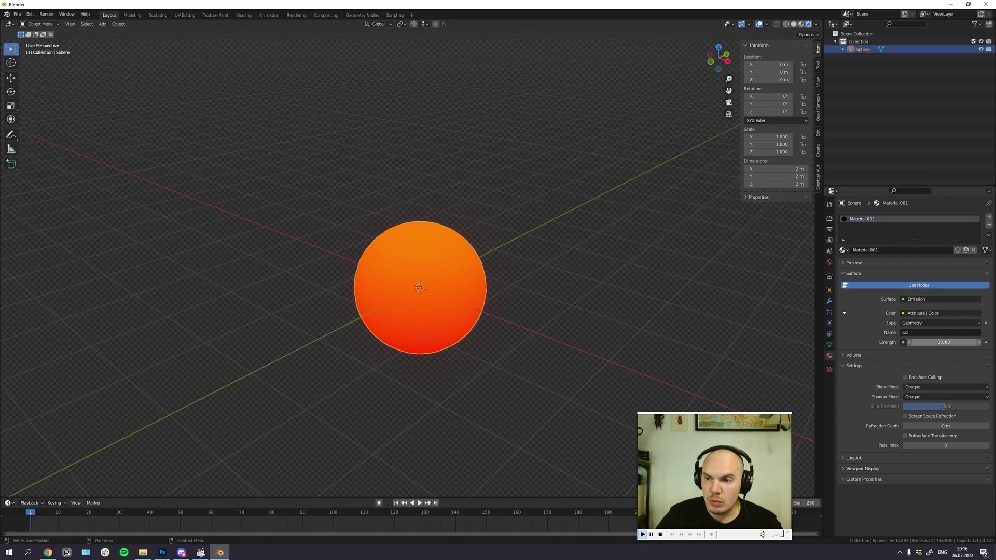
left_click(944, 343)
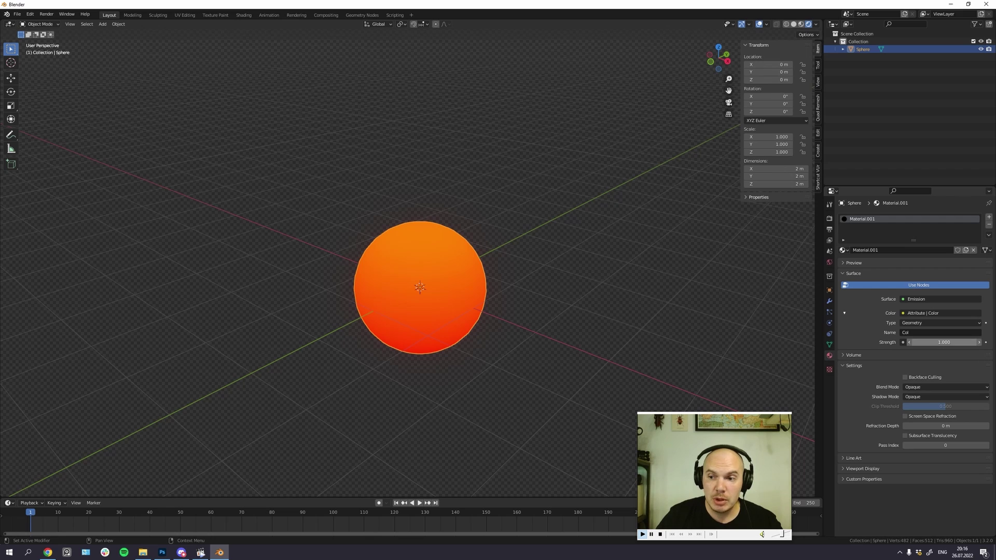
type("8")
key("Return")
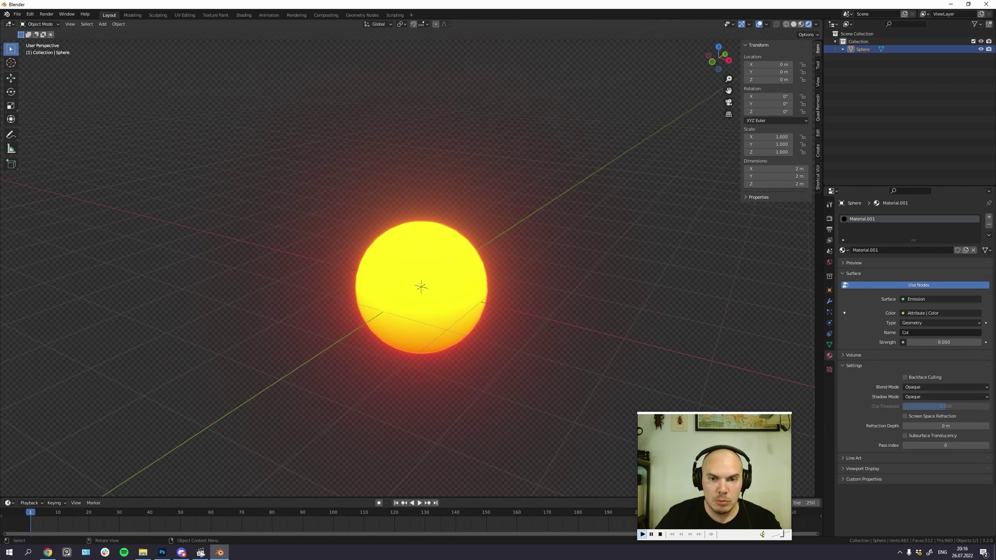
Step: Select the sphere's top vertex in Edit Mode and enable proportional editing with Sharp falloff
key("Tab")
left_click(423, 222)
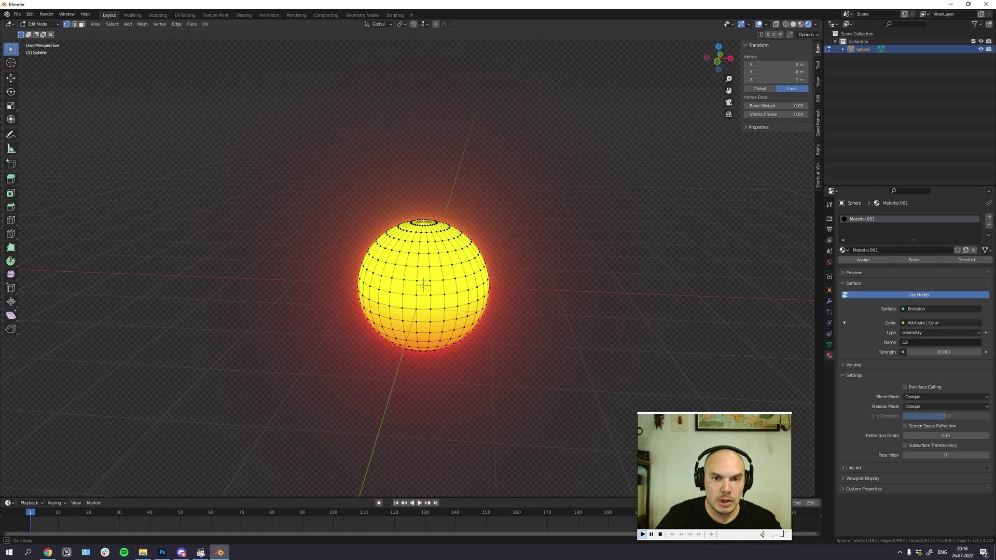
key("o")
left_click(445, 24)
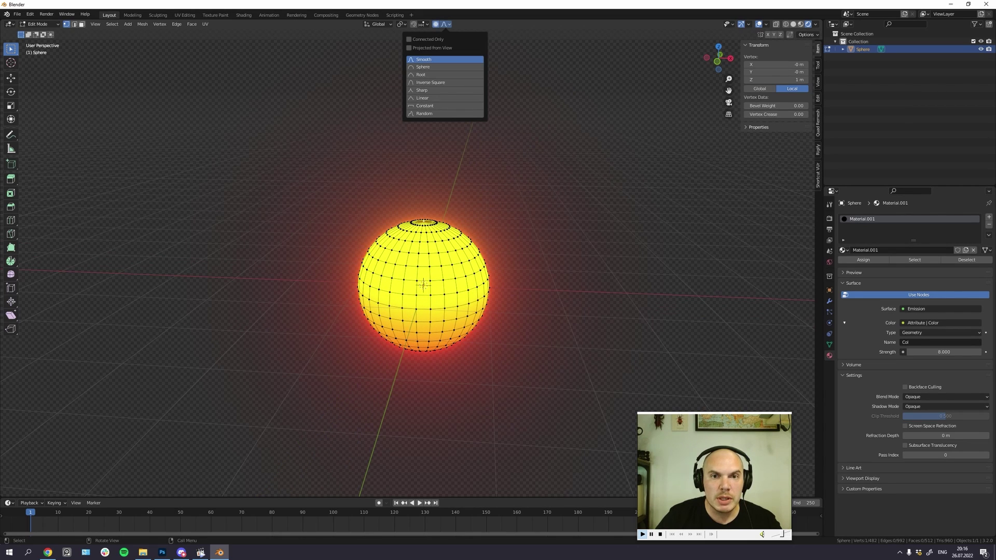
left_click(422, 90)
key("Tab")
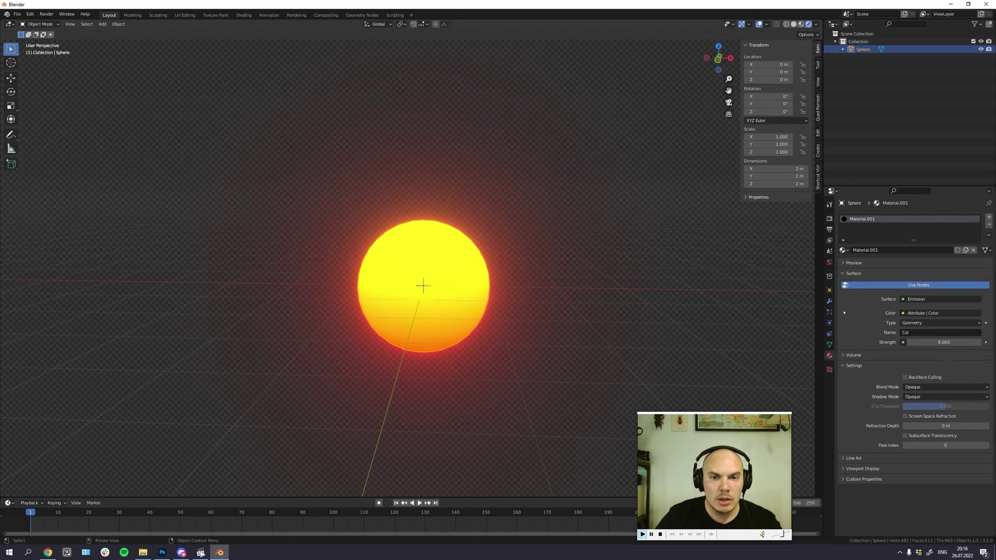
Step: Change the secondary paint colour to golden yellow and reapply the linear gradient from the sphere's bottom to its top
key("v")
left_click(784, 82)
left_click_drag(789, 144, 786, 137)
left_click_drag(495, 192, 500, 187)
key("v")
left_click(592, 207)
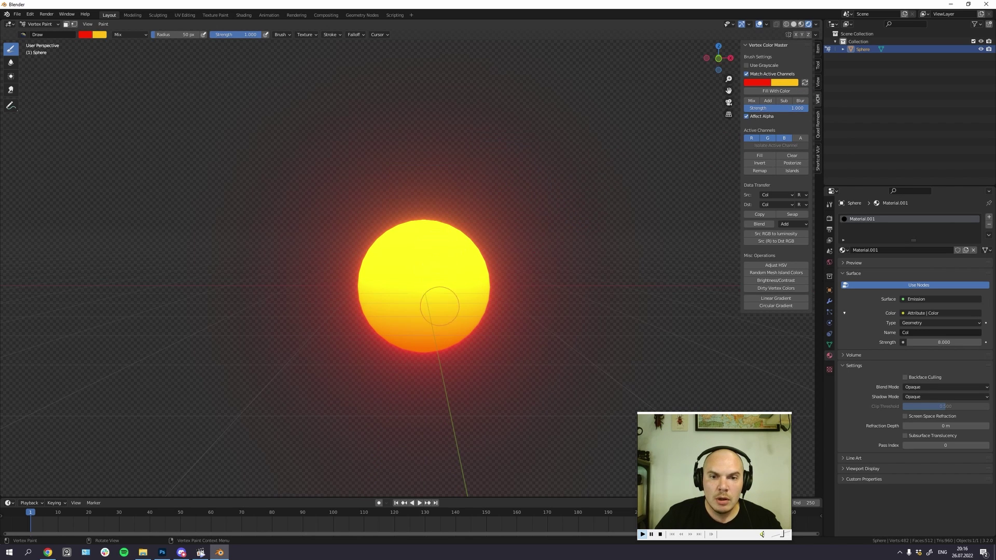
left_click_drag(424, 341, 423, 240)
mouse_move(493, 226)
left_mouse_down()
mouse_move(445, 228)
mouse_move(490, 240)
left_mouse_up()
key("ctrl+Tab")
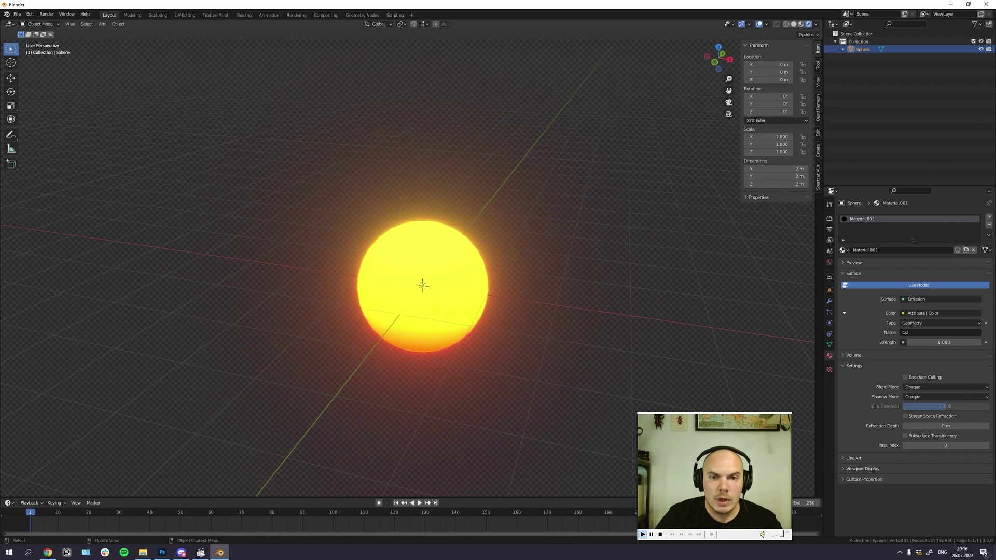
Step: Raise the top vertex about 2.2 m along Z using Random proportional falloff to form a jagged flame
key("Tab")
left_click(446, 24)
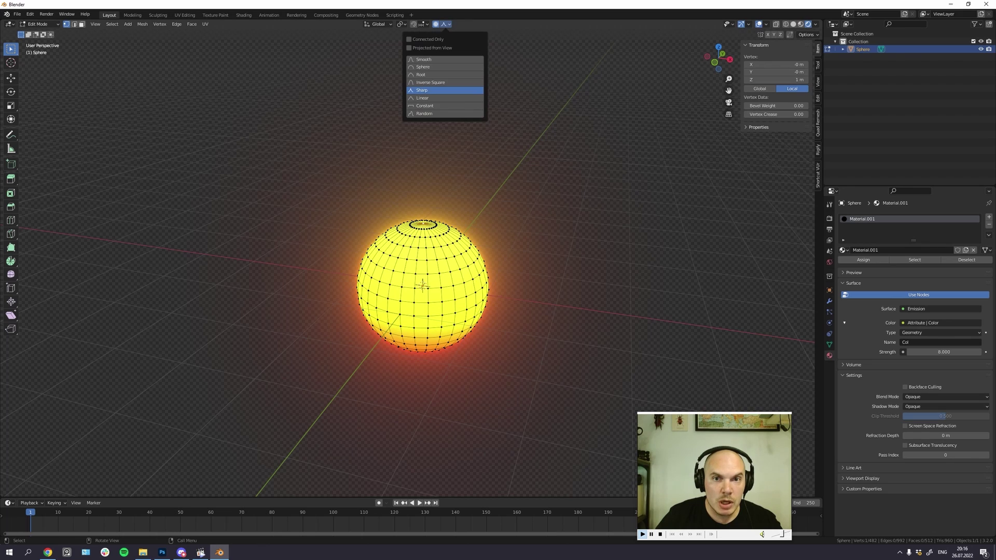
left_click(424, 114)
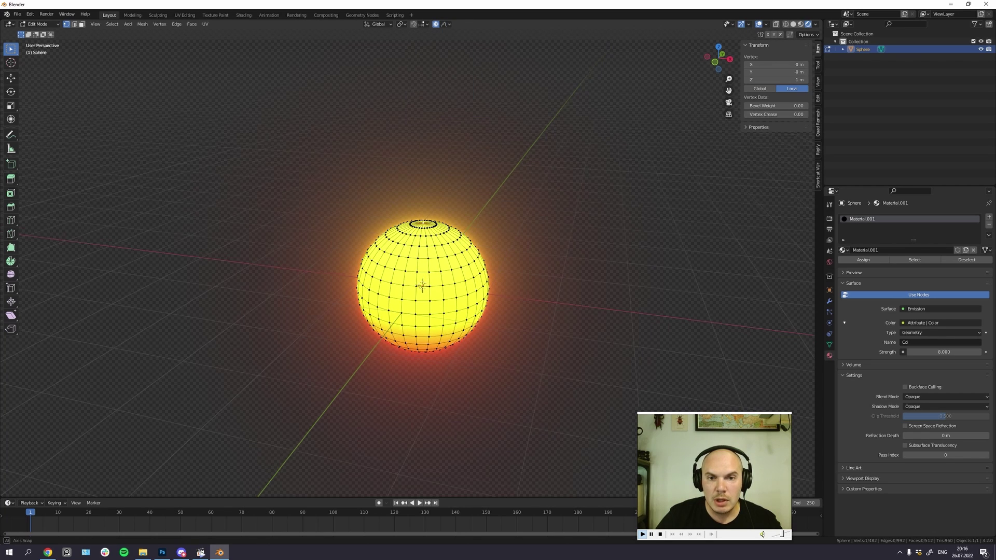
key("g")
key("z")
scroll(423, 223, "down", 3)
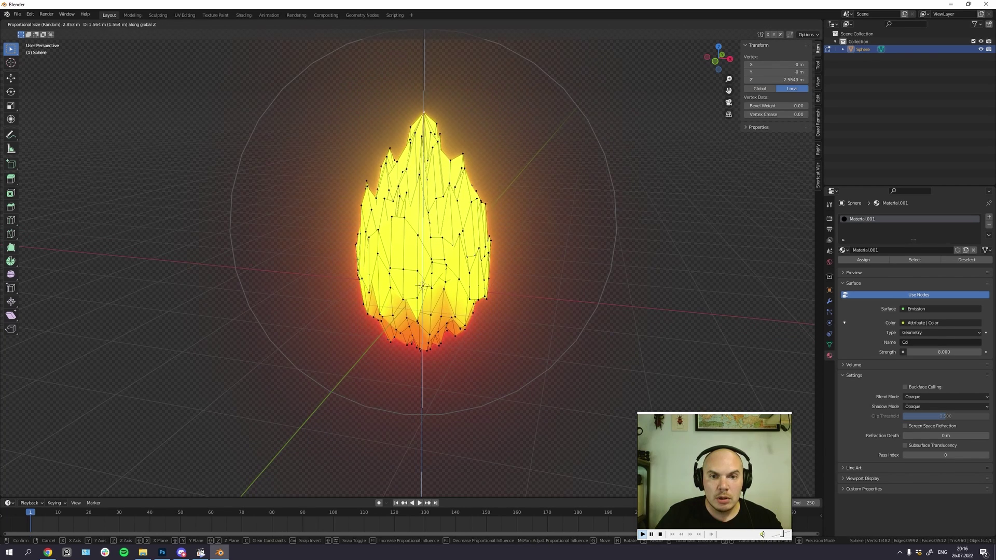
left_click(436, 114)
key("Tab")
left_click_drag(446, 207, 405, 213)
scroll(413, 259, "down", 6)
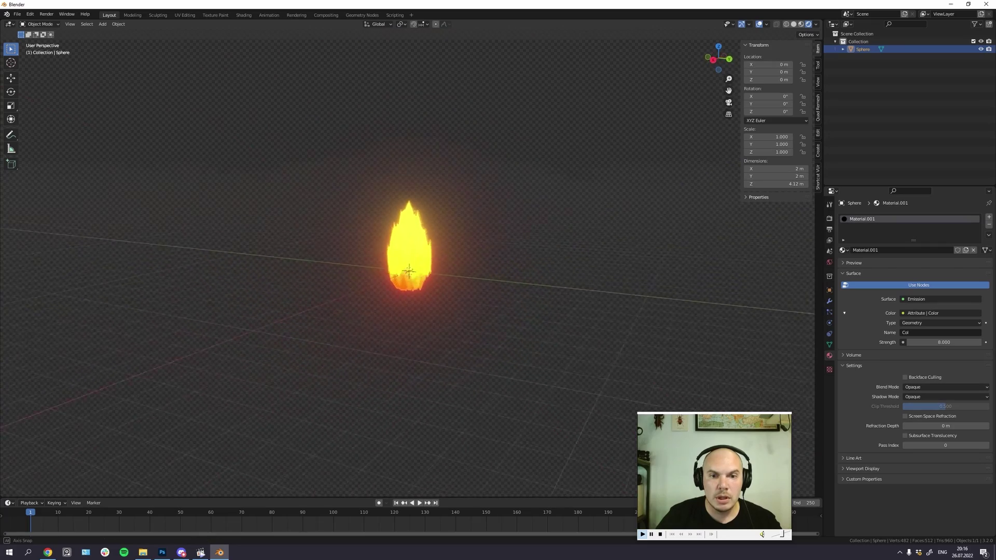
scroll(415, 249, "up", 3)
Step: Move the flame's top vertex down along Z with random proportional falloff to make its tips more uneven
key("Tab")
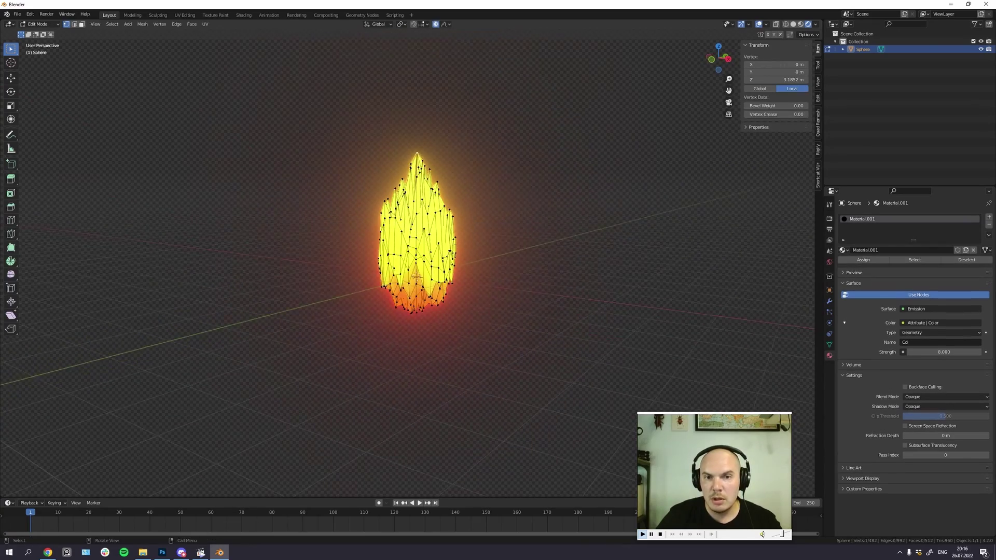
key("g")
key("z")
left_click(418, 218)
key("Tab")
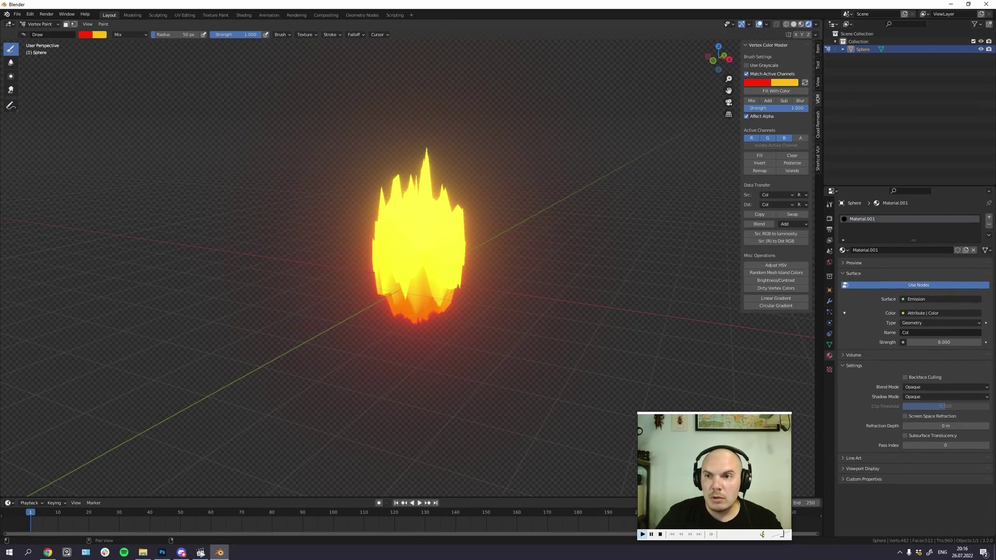
Step: Set the secondary paint colour to pale yellow, swap it to primary and paint the upper tips of the flame in Vertex Paint mode
left_click(784, 83)
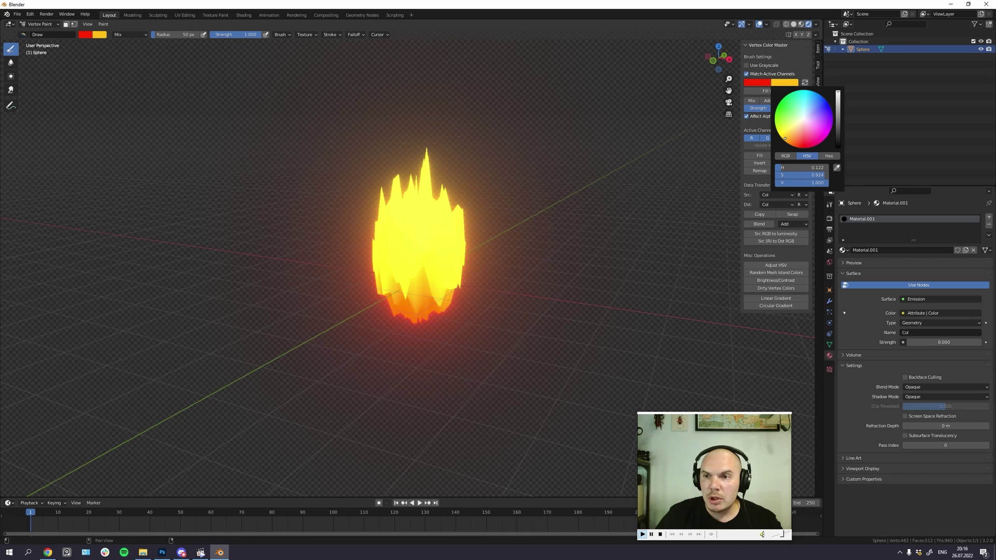
left_click(790, 128)
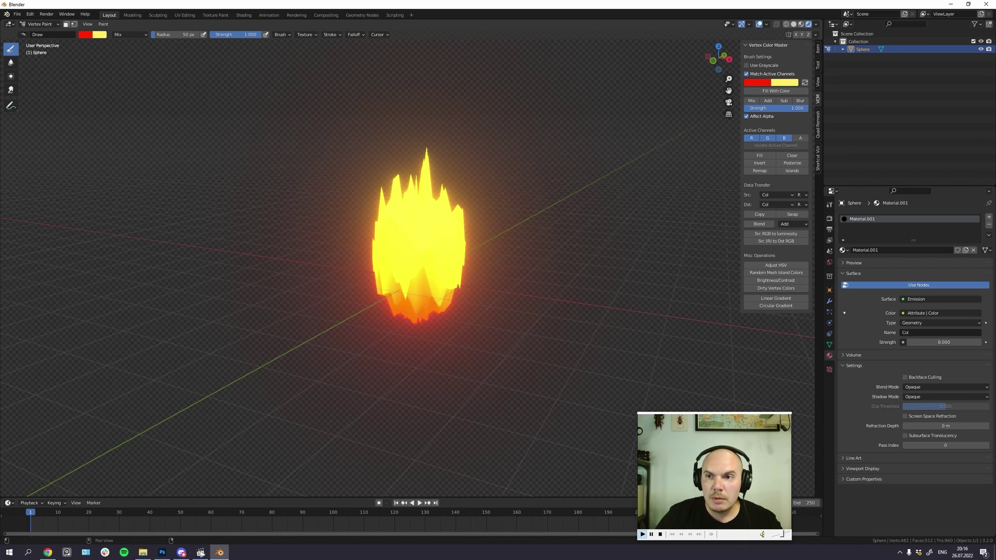
left_click(805, 83)
left_click_drag(452, 193, 427, 201)
mouse_move(426, 201)
left_mouse_down()
mouse_move(422, 193)
mouse_move(403, 209)
mouse_move(451, 235)
left_mouse_up()
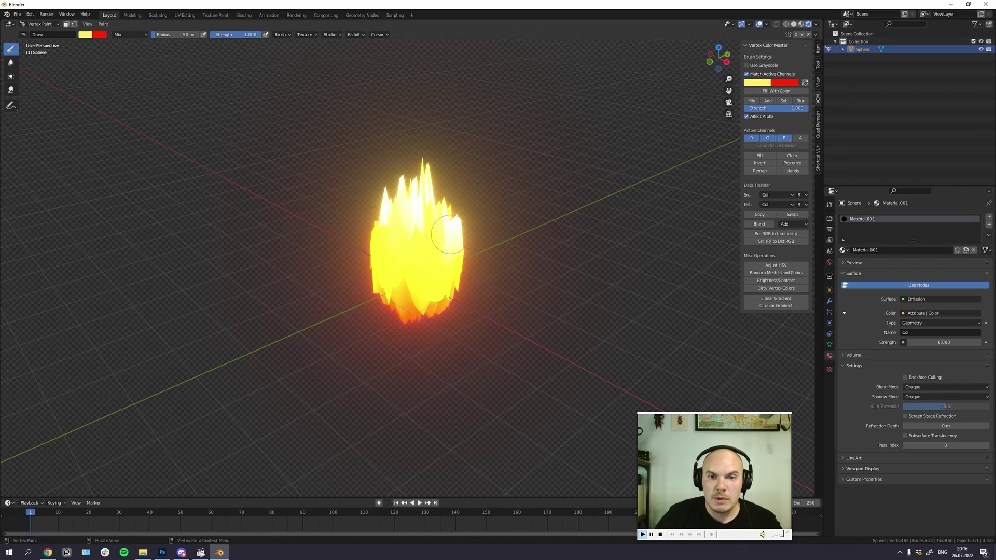
Step: Return to Object Mode, deselect the flame and inspect its glow from a distance and close up
scroll(451, 235, "down", 5)
key("ctrl+Tab")
left_click(450, 234)
scroll(450, 234, "down", 3)
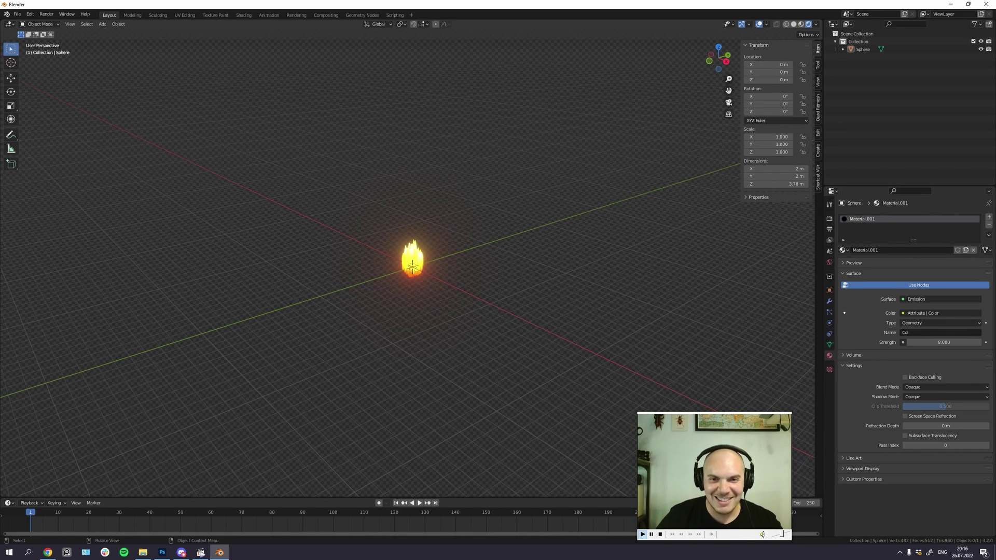
left_click_drag(415, 267, 452, 267)
scroll(415, 267, "up", 6)
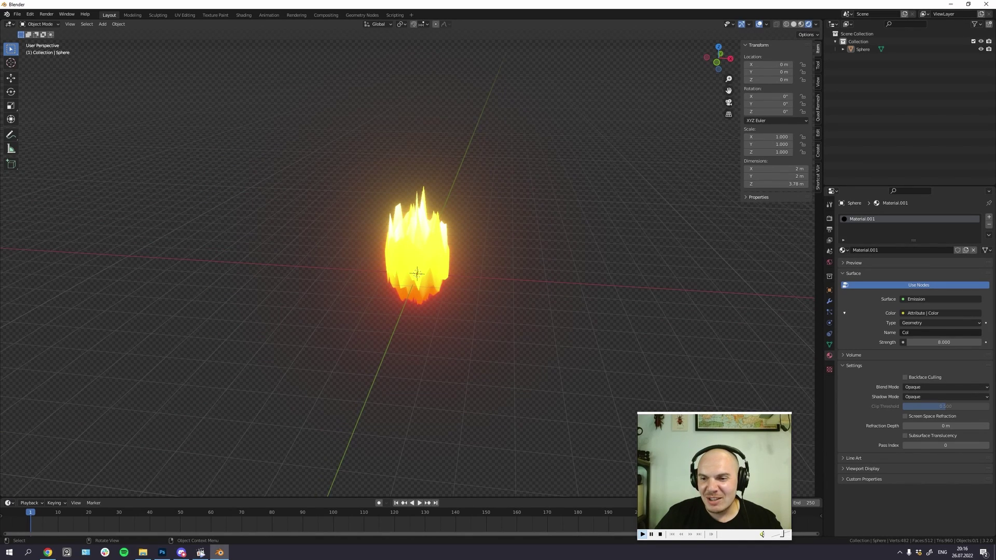
Step: Switch to the scene render in Photoshop and view the whole image at 100% zoom
left_click_drag(671, 468, 850, 453)
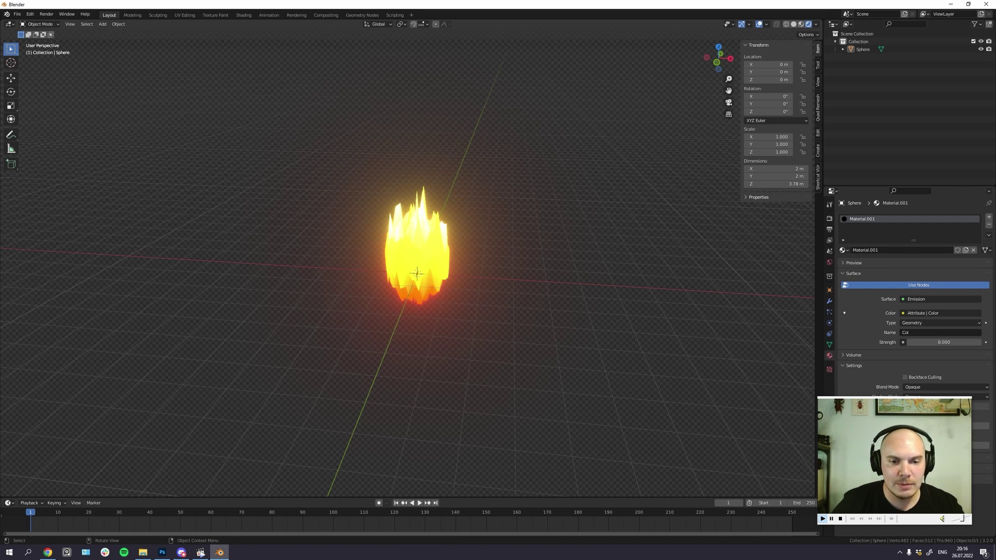
mouse_move(162, 553)
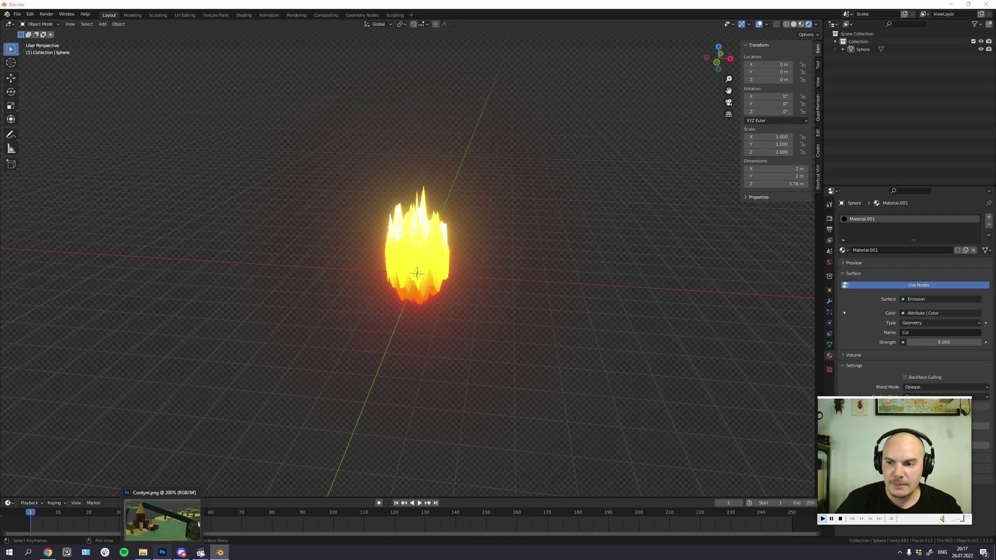
left_click(199, 525)
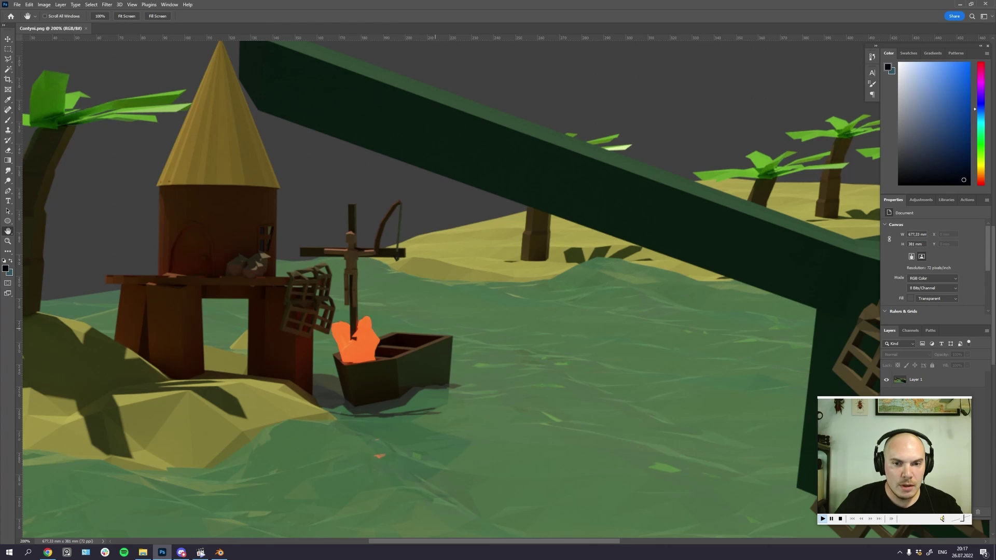
left_click_drag(435, 328, 409, 329)
key("ctrl+minus")
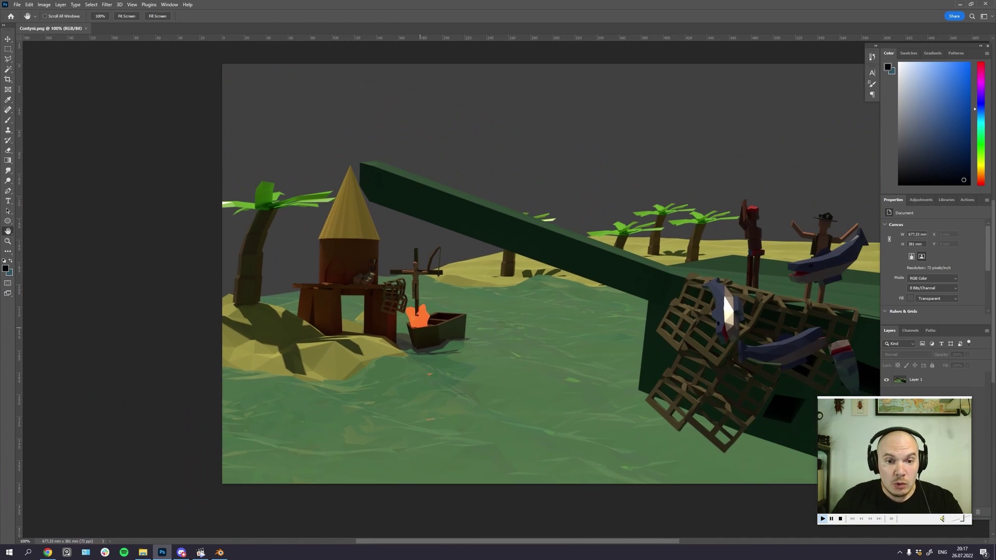
scroll(420, 327, "right", 2)
scroll(409, 322, "right", 3)
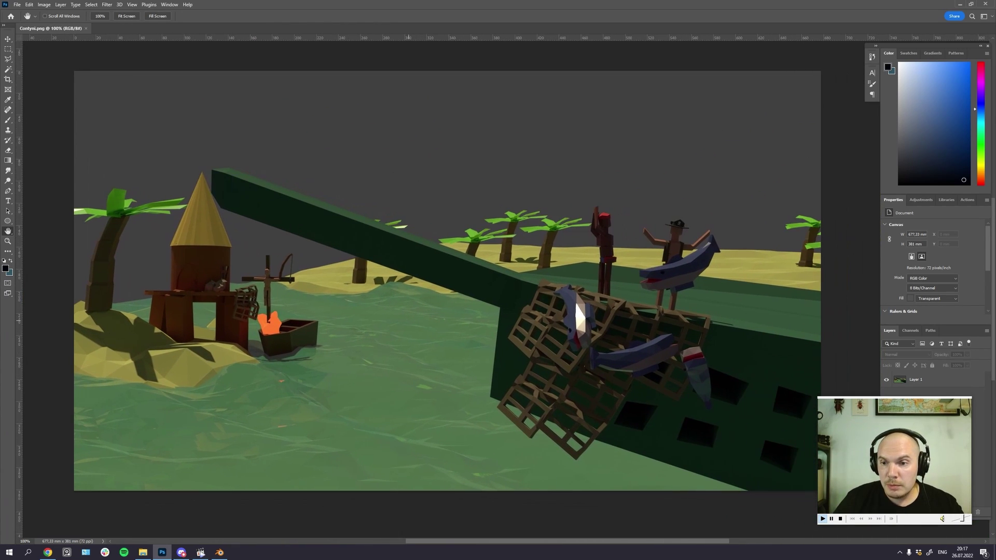
left_click_drag(410, 321, 460, 326)
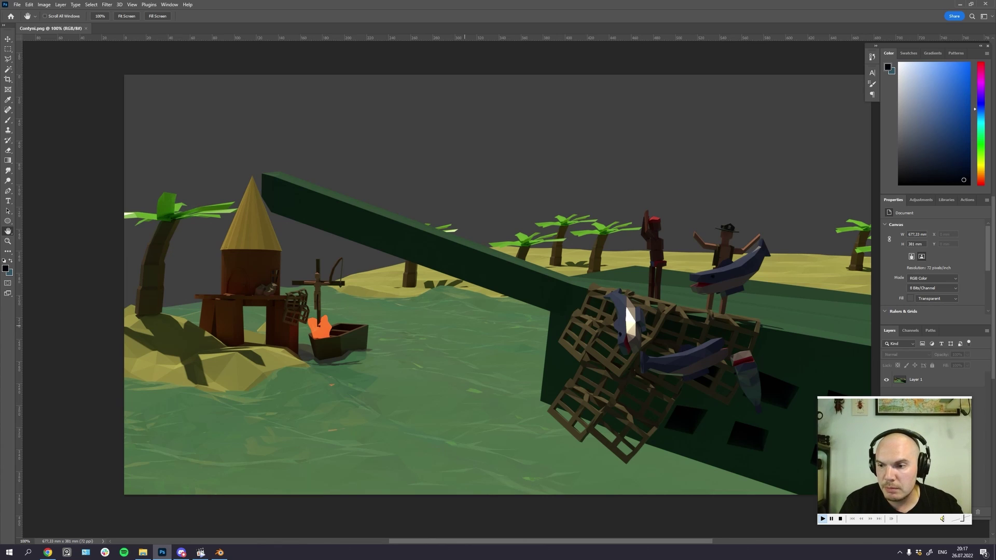
left_click_drag(464, 326, 449, 326)
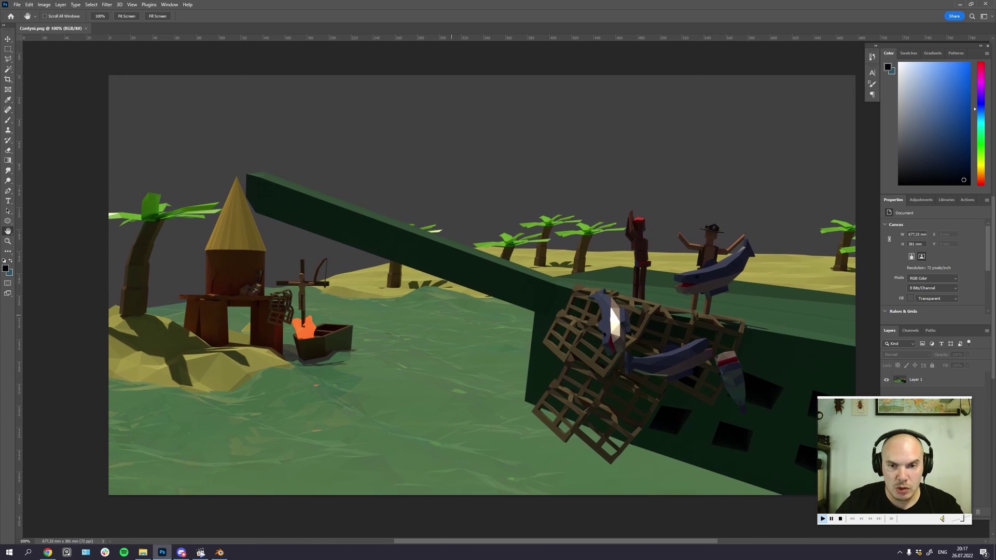
Step: Select Layer 1 and set its Color Balance midtones to -8 cyan/red, 0 magenta/green and +11 yellow/blue
left_click(928, 379)
key("ctrl+b")
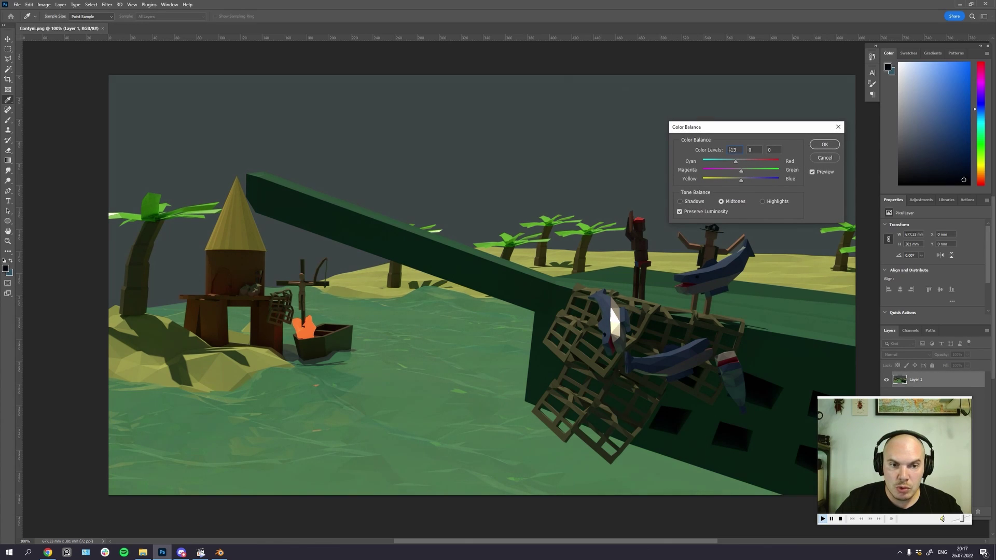
key("Up")
key("Up")
key("Up")
key("Up")
key("Up")
left_click_drag(740, 181, 746, 180)
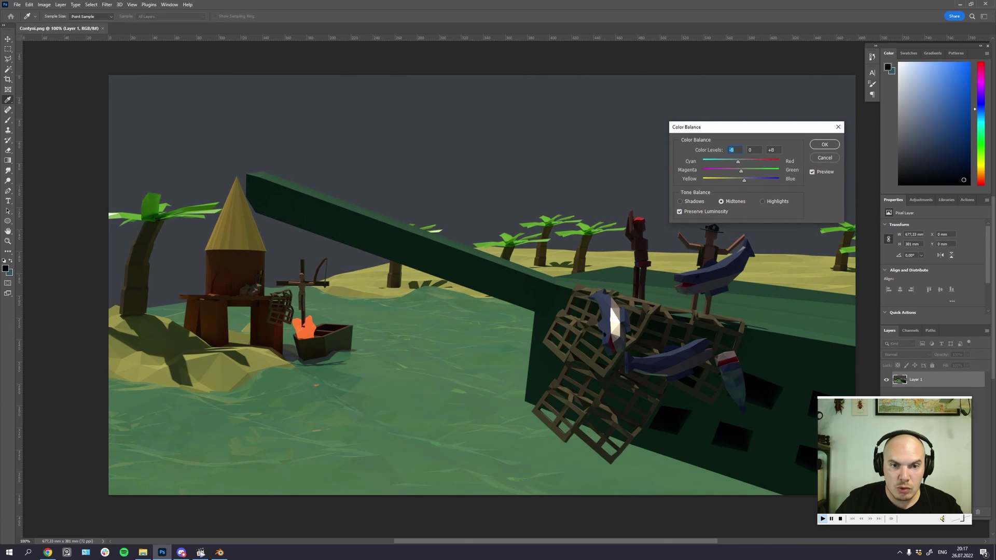
key("Tab")
key("Tab")
key("Up")
key("Up")
key("Up")
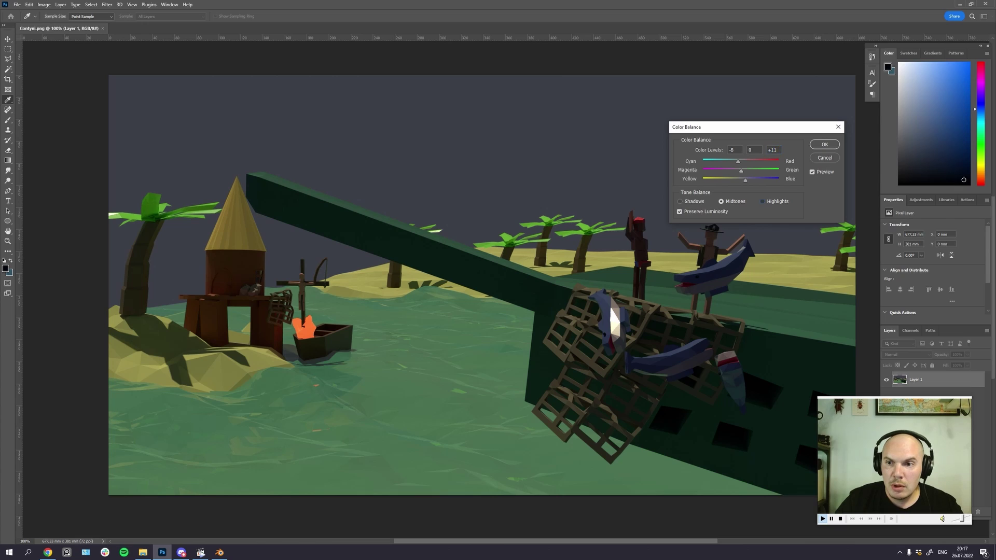
Step: Set the Color Balance highlights to +24 cyan/red, 0 magenta/green and -17 yellow/blue, and apply the adjustment
left_click(762, 201)
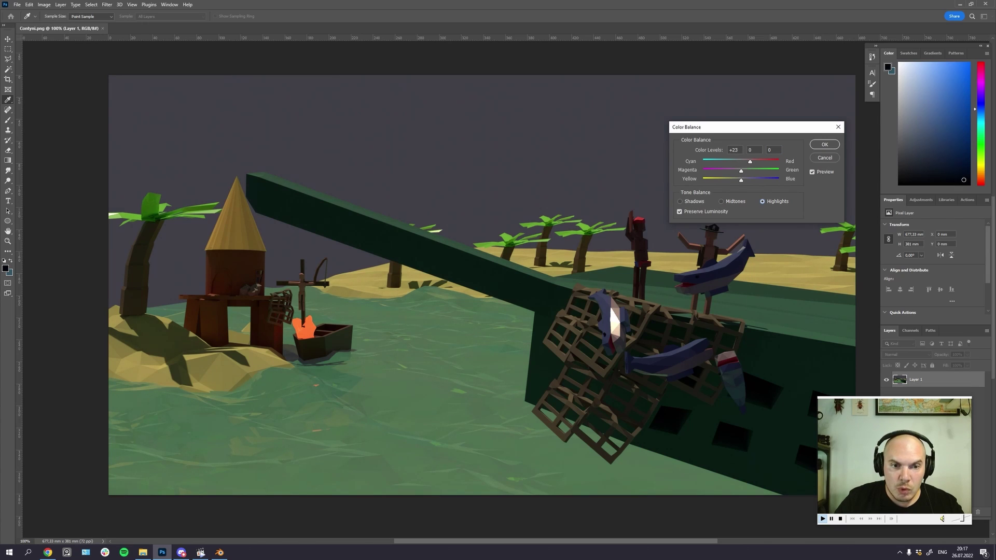
key("Down")
key("Down")
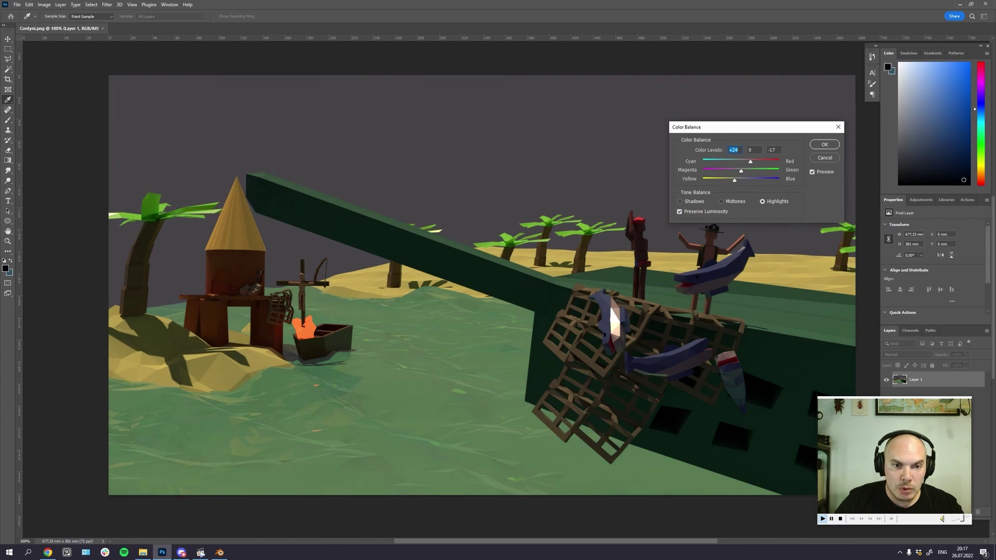
key("Tab")
key("Tab")
key("Return")
Step: Examine the colour-balanced render up close around the hut's conical roof and the ship's long green bow beam
mouse_move(468, 234)
left_mouse_down()
mouse_move(486, 212)
mouse_move(458, 221)
left_mouse_up()
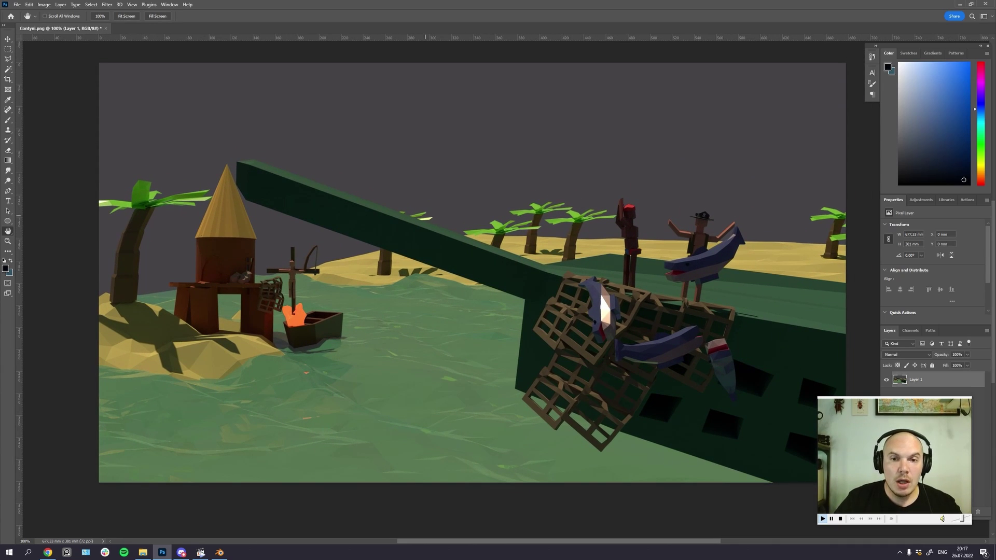
left_click_drag(425, 215, 431, 232)
key("ctrl+plus")
key("ctrl+plus")
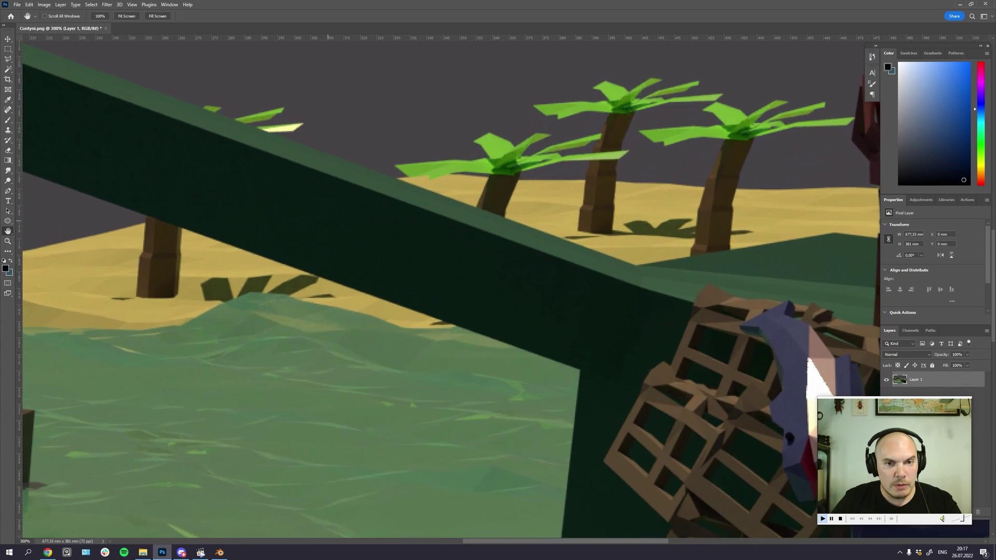
left_click_drag(290, 156, 588, 278)
left_click_drag(198, 162, 565, 262)
left_click_drag(360, 248, 370, 252)
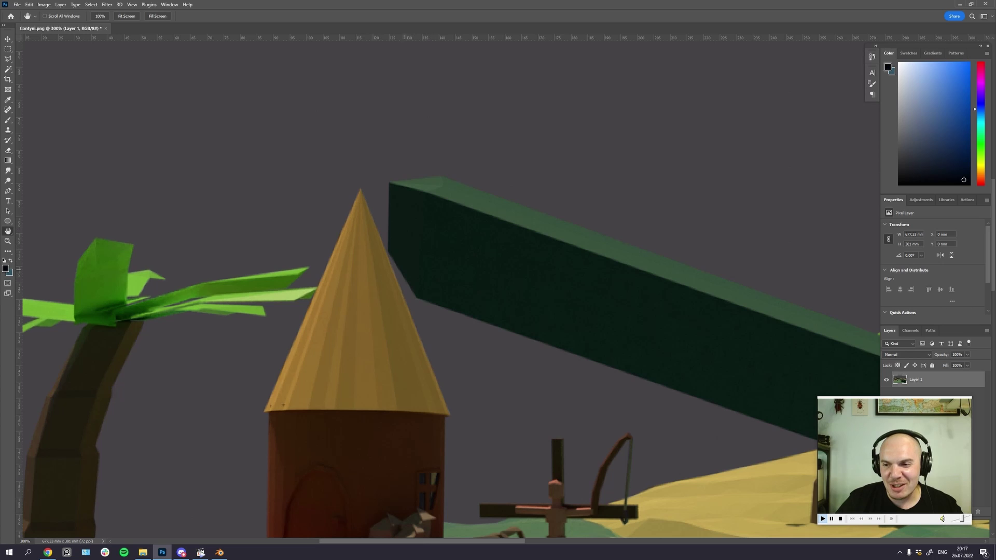
scroll(504, 289, "down", 5)
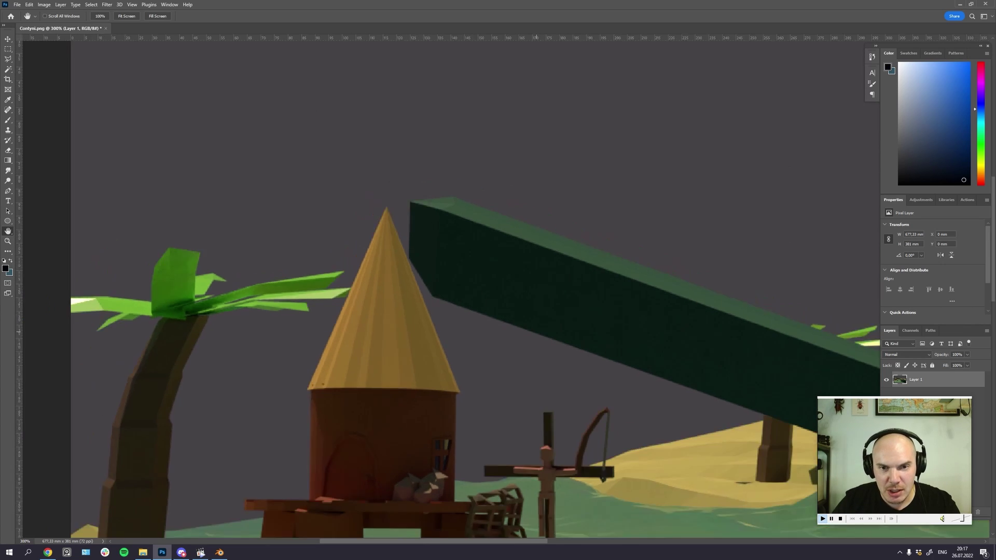
left_click_drag(474, 270, 409, 236)
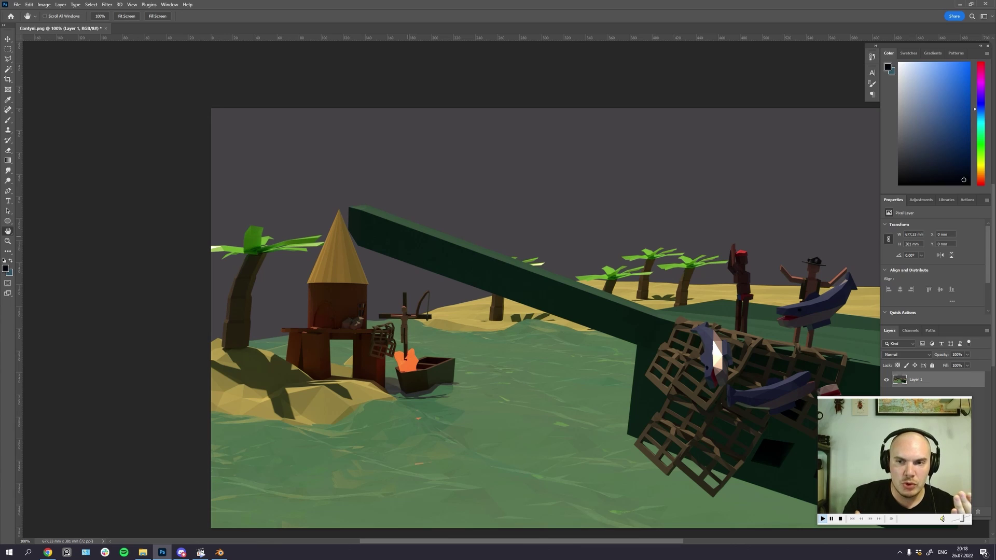
left_click_drag(494, 251, 421, 235)
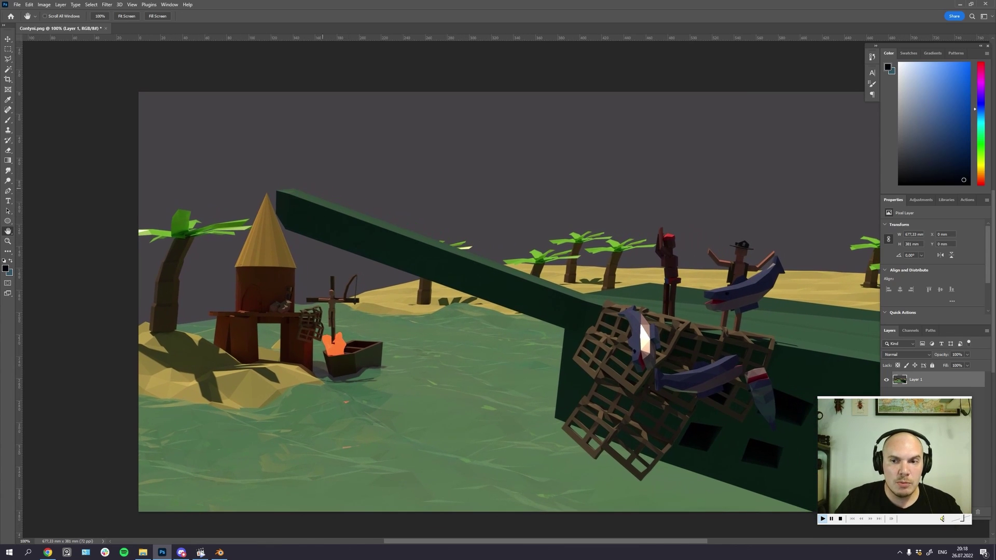
left_click_drag(838, 207, 791, 236)
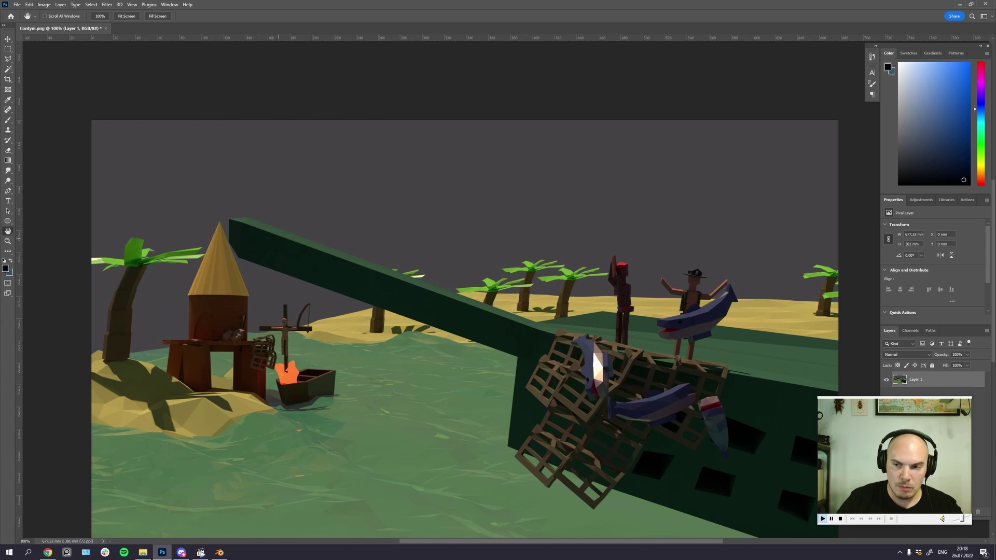
left_click_drag(341, 261, 413, 258)
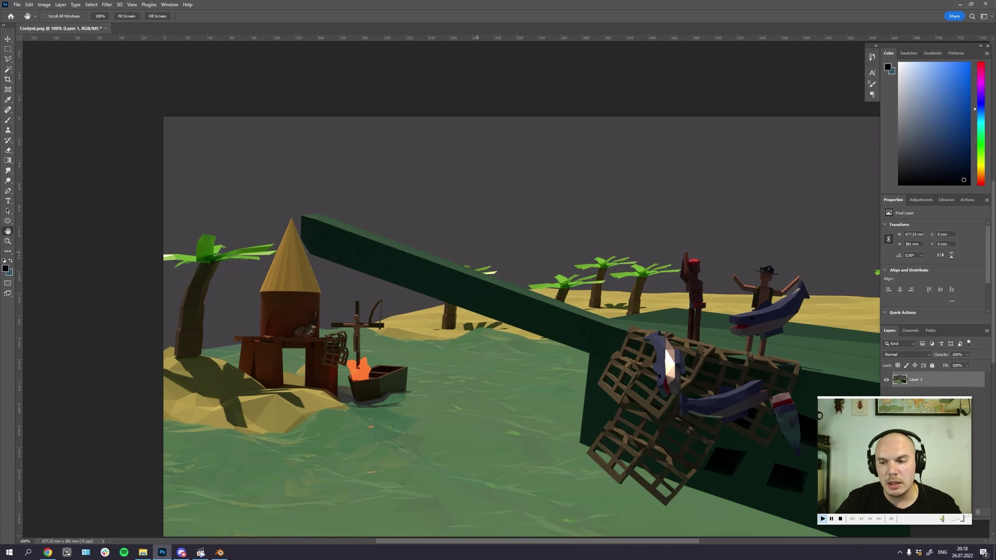
left_click_drag(537, 280, 450, 245)
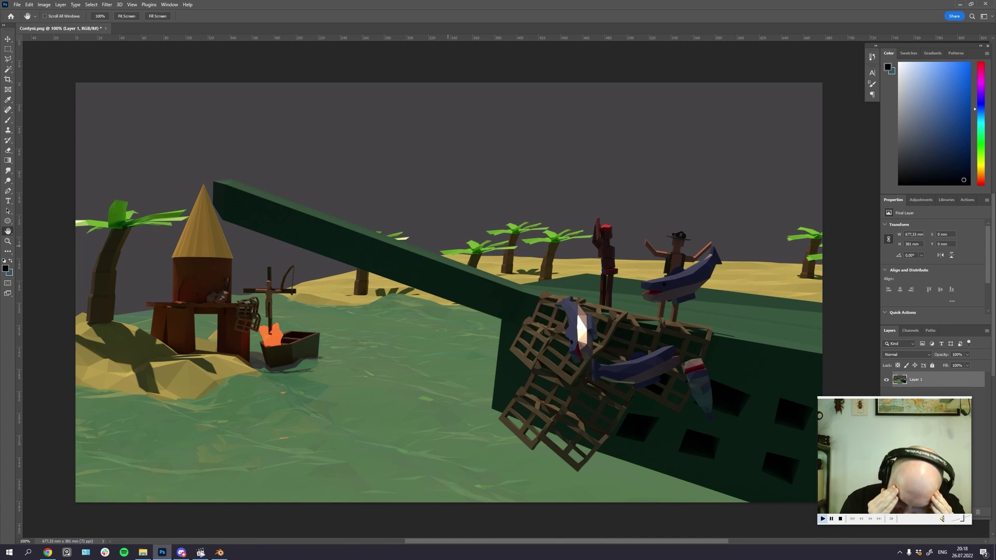
left_click_drag(239, 186, 306, 201)
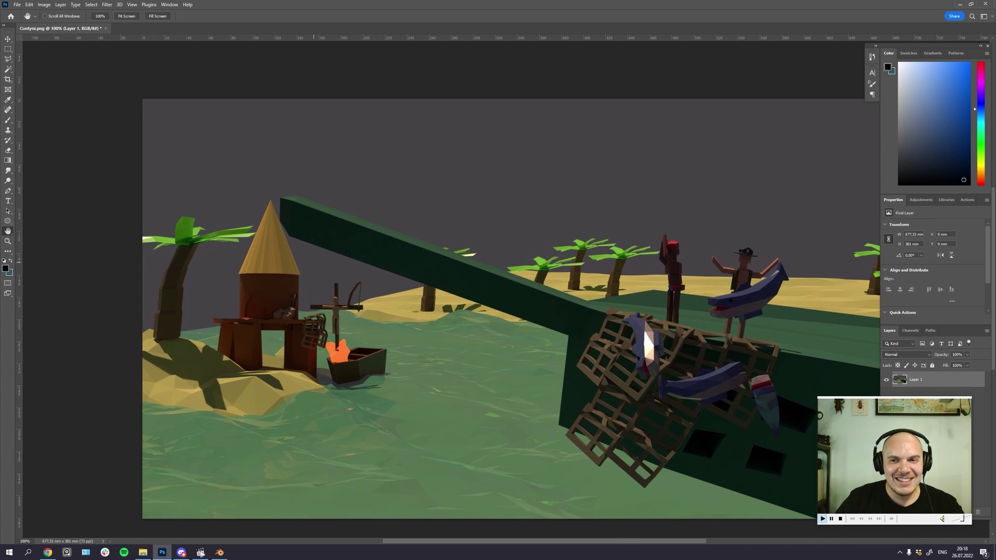
Step: Inspect the two pirate figures and the large fish on the ship's deck at up to 300% zoom
key("ctrl+plus")
left_click_drag(606, 268, 124, 279)
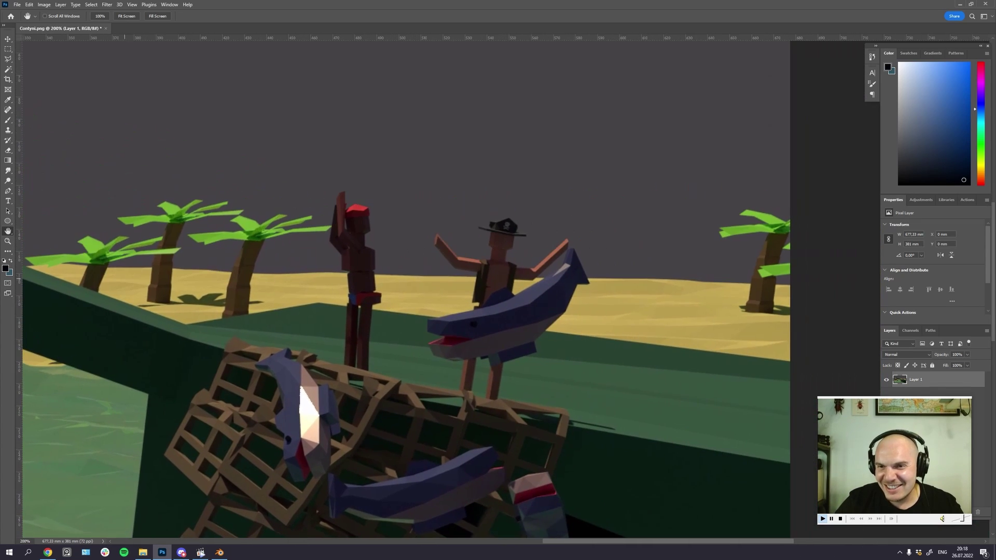
key("ctrl+plus")
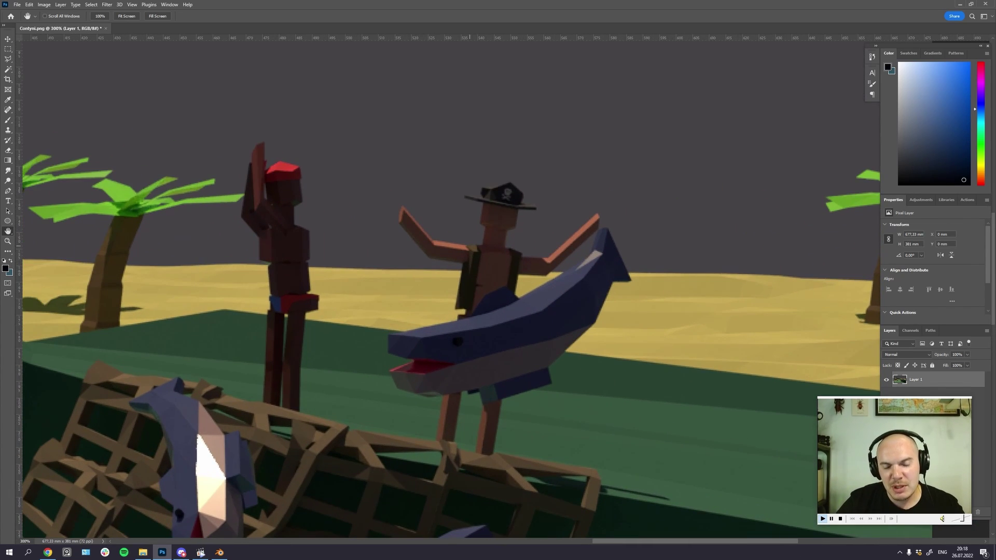
left_click_drag(470, 246, 491, 255)
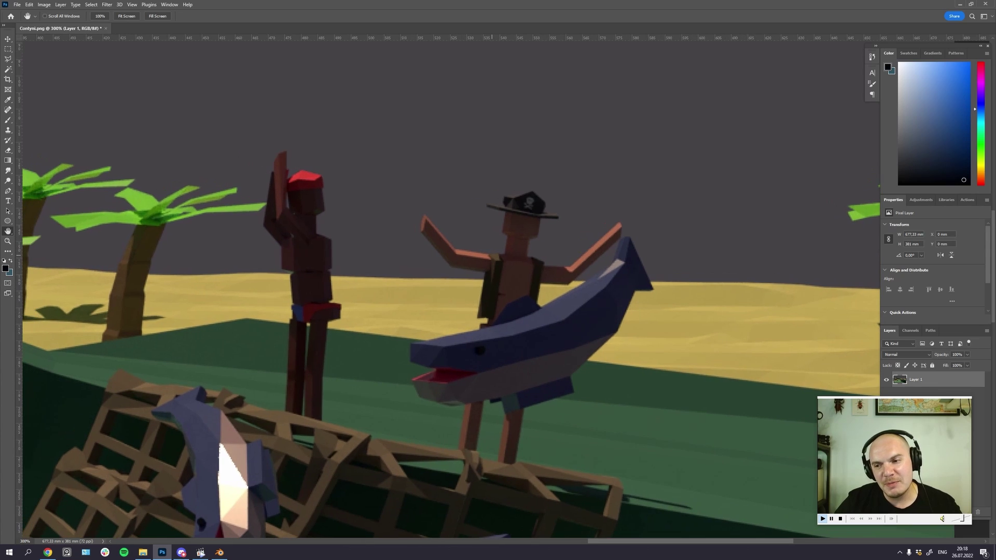
key("ctrl+minus")
key("ctrl+minus")
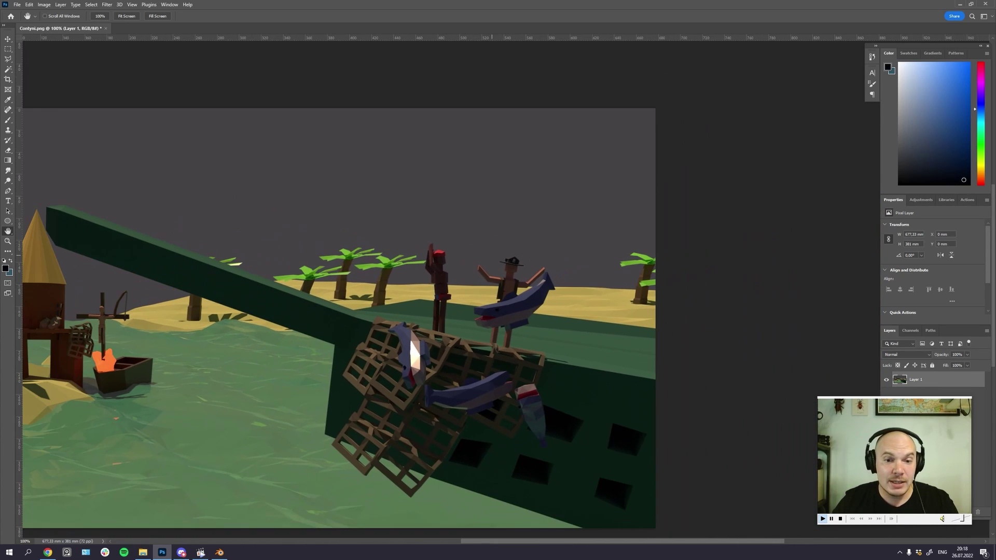
left_click_drag(261, 302, 390, 319)
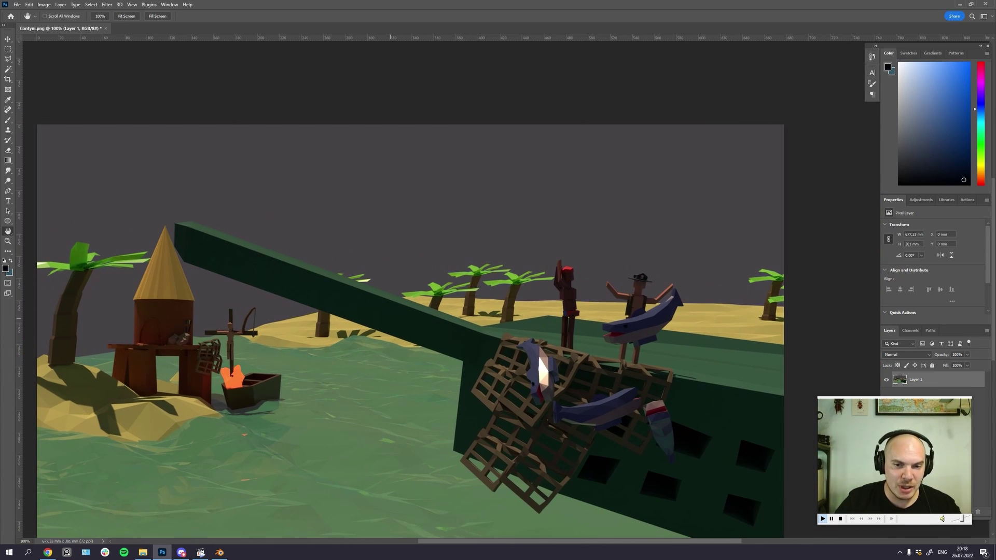
Step: Review the overall composition of the render at 66.7% zoom and again at 100%
key("ctrl+minus")
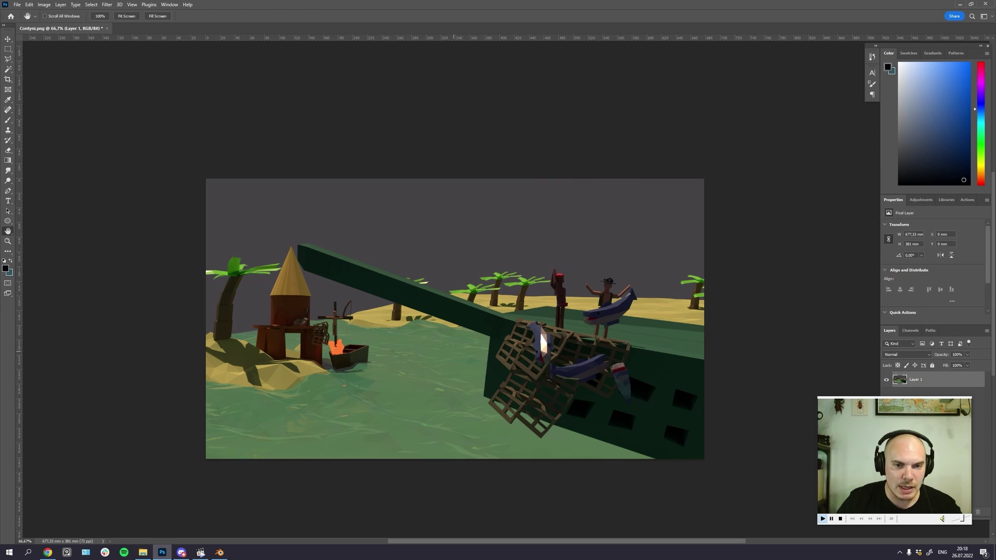
mouse_move(454, 351)
left_mouse_down()
mouse_move(474, 356)
mouse_move(450, 355)
left_mouse_up()
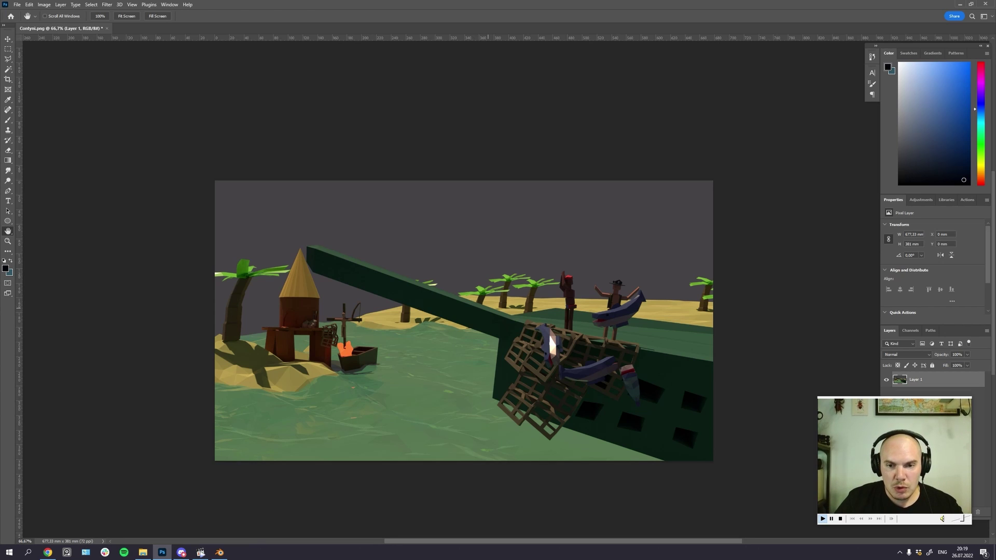
left_click_drag(488, 307, 482, 321)
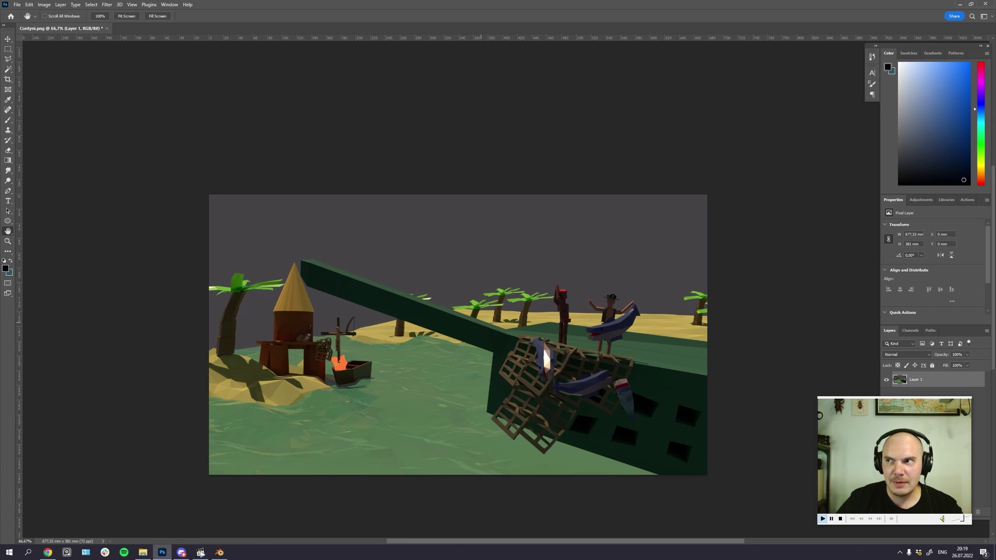
key("ctrl+plus")
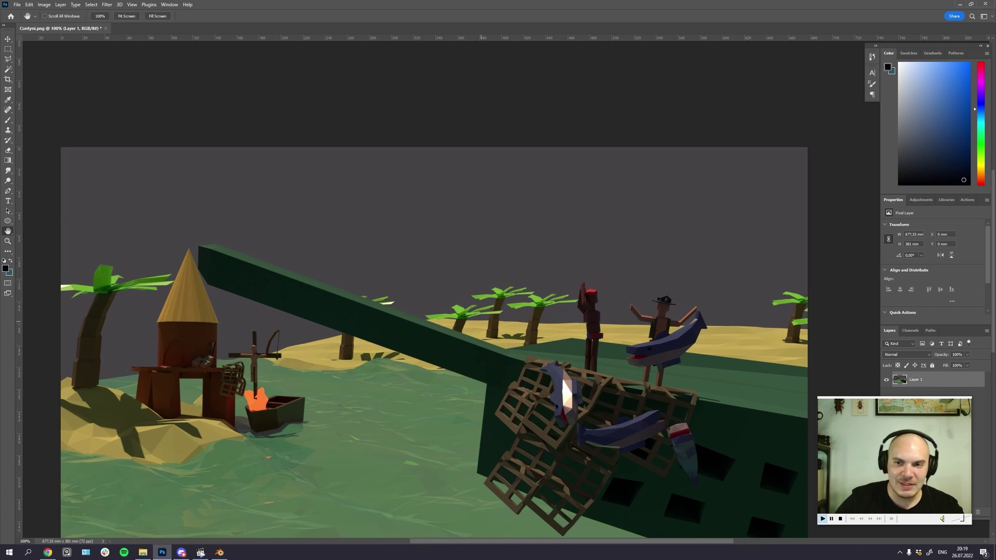
left_click_drag(481, 322, 489, 250)
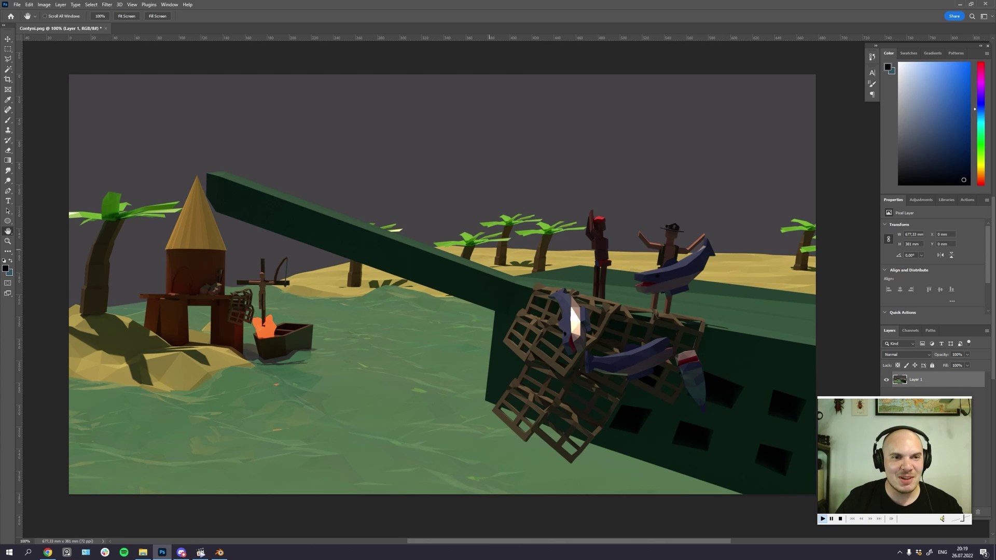
left_click_drag(466, 311, 470, 310)
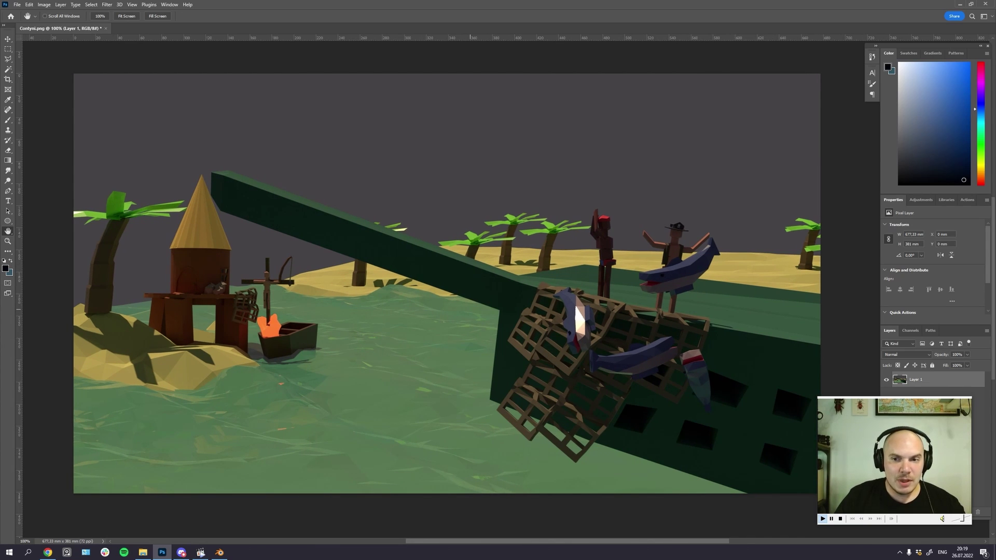
mouse_move(432, 259)
left_mouse_down()
mouse_move(421, 272)
mouse_move(371, 257)
mouse_move(470, 268)
left_mouse_up()
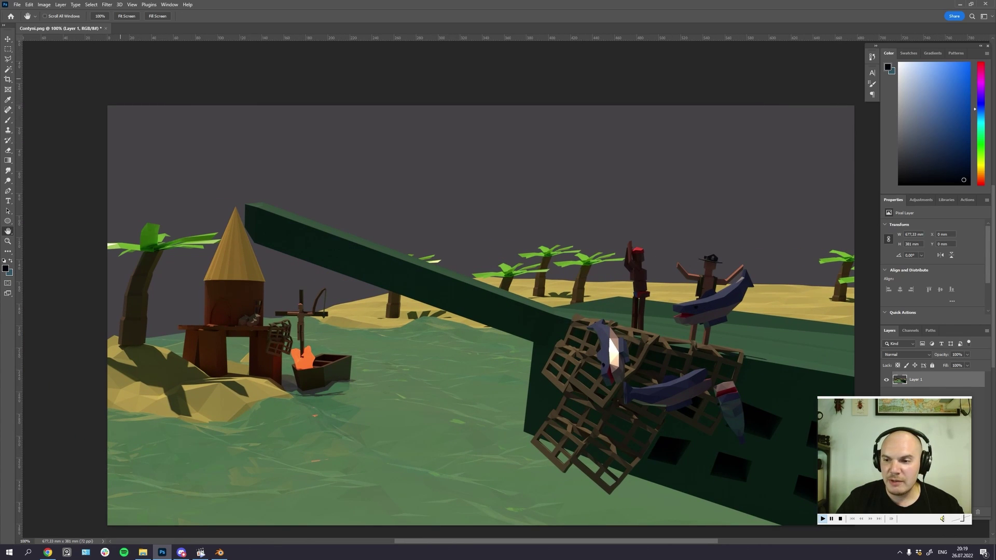
left_click_drag(920, 486, 882, 463)
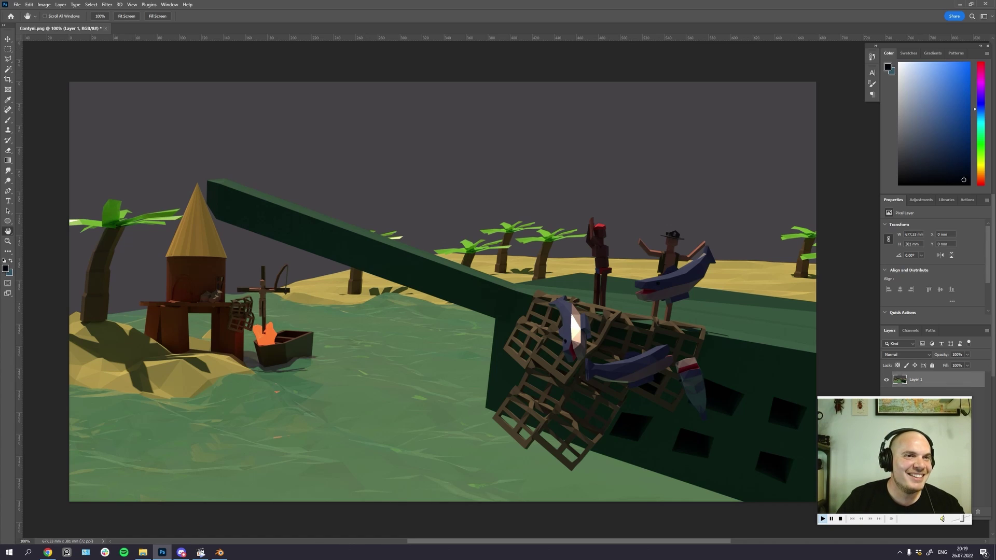
Step: Close the Contyni.png render, switch to Blender and minimise its window to reach the folder of submissions
left_click(105, 29)
left_click(494, 200)
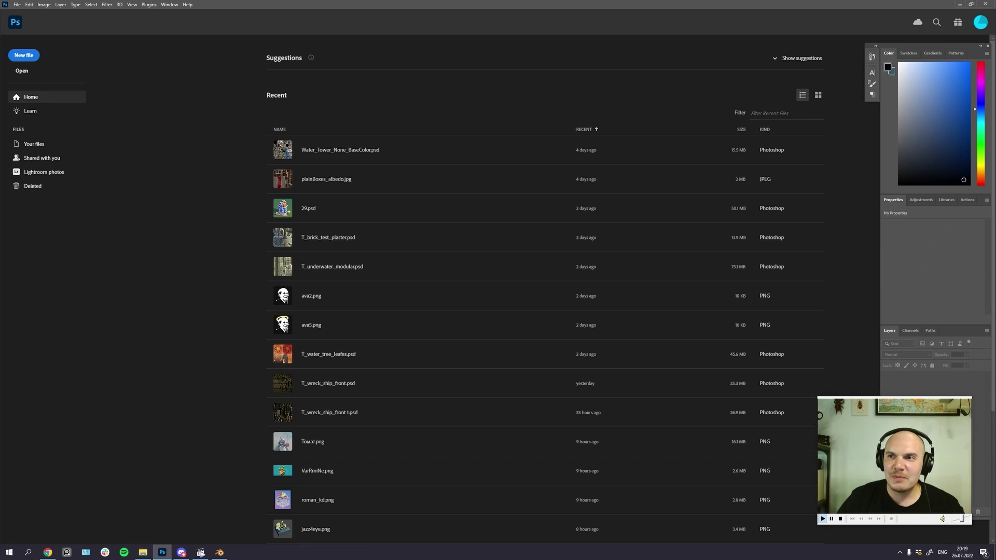
key("alt+Tab")
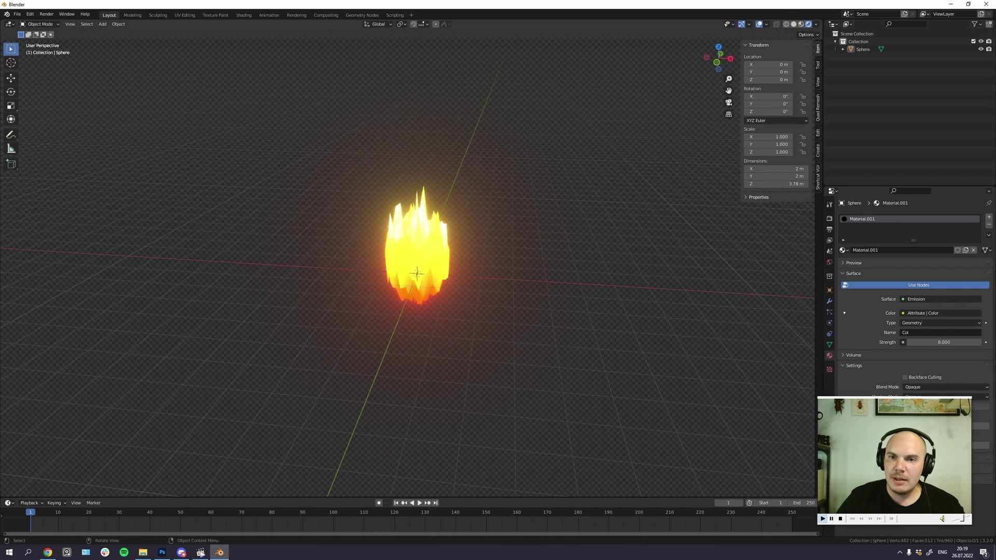
left_click(417, 249)
left_click(951, 4)
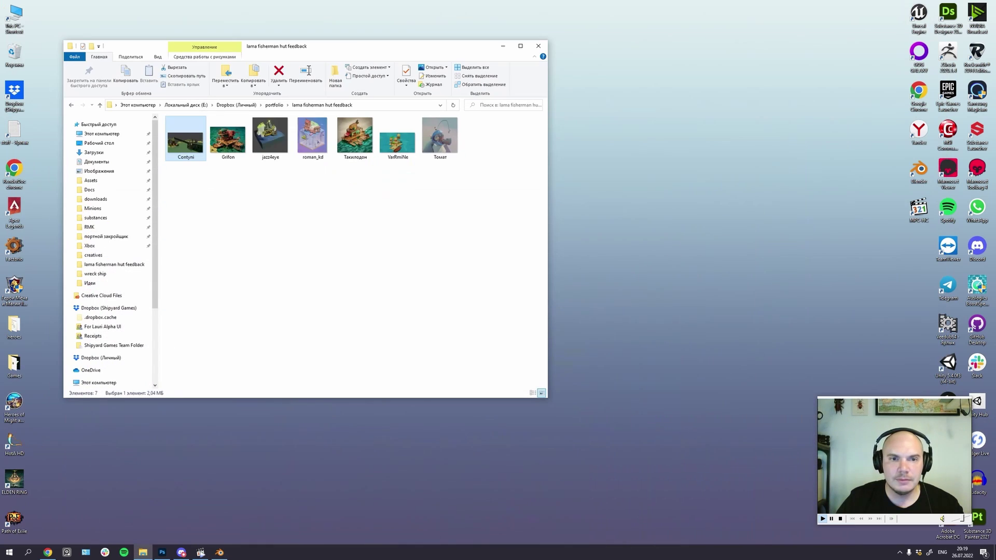
Step: Open the Grifon image from the "lama fisherman hut feedback" folder in Photoshop
left_click(384, 233)
left_click(228, 139)
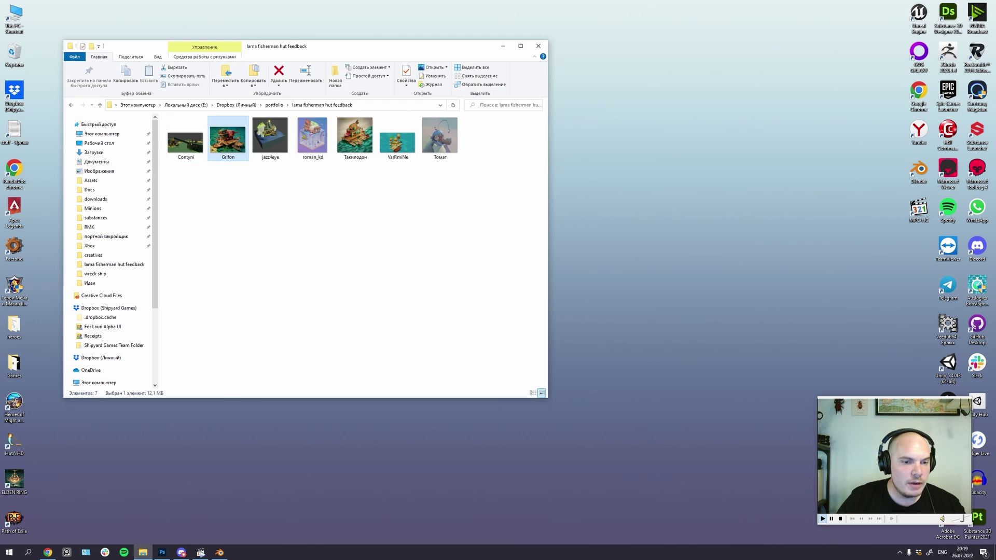
left_click_drag(228, 136, 175, 316)
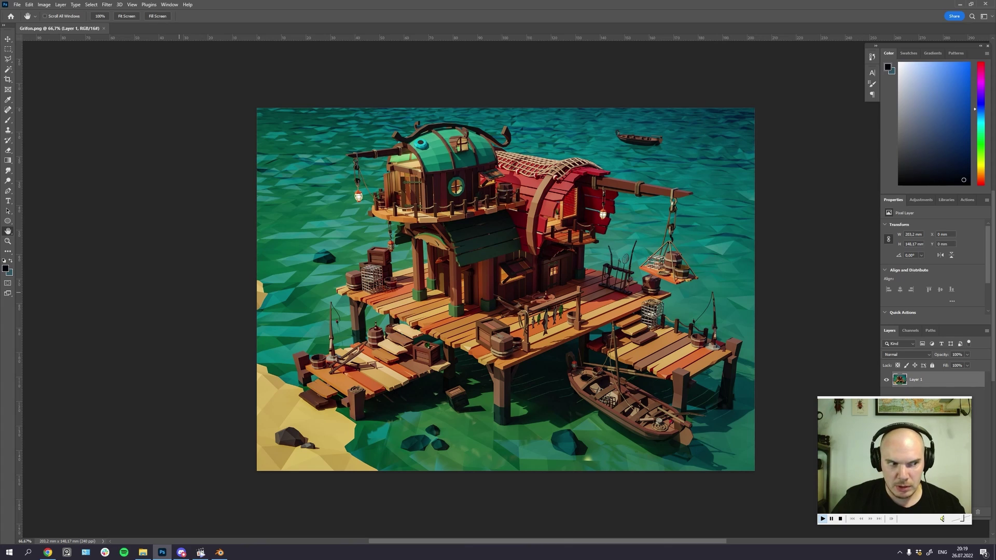
left_click_drag(894, 456, 889, 465)
left_click(628, 154)
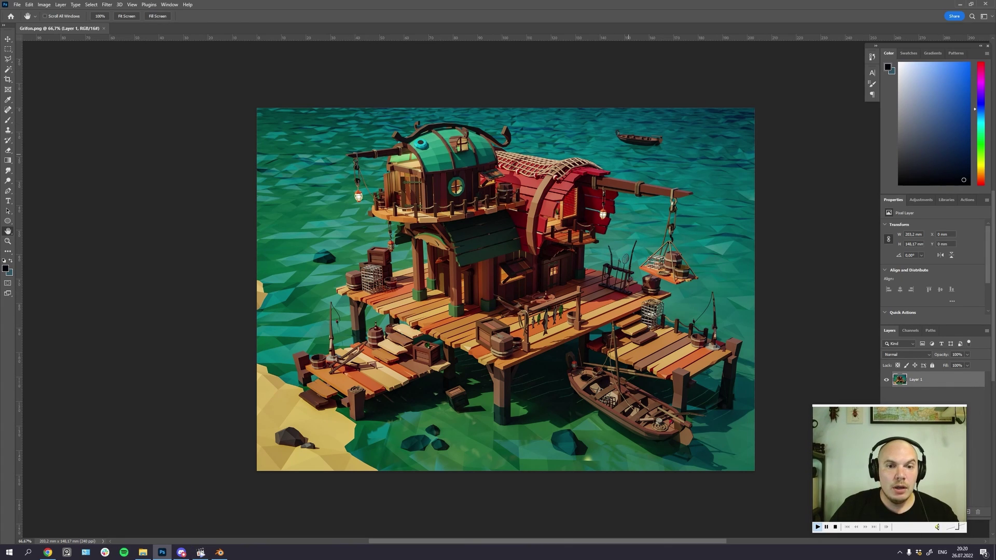
Step: Review the fisherman hut scene at 66.7% and 100% zoom, covering the huts, the pier and the moored boat
left_click_drag(623, 155, 608, 152)
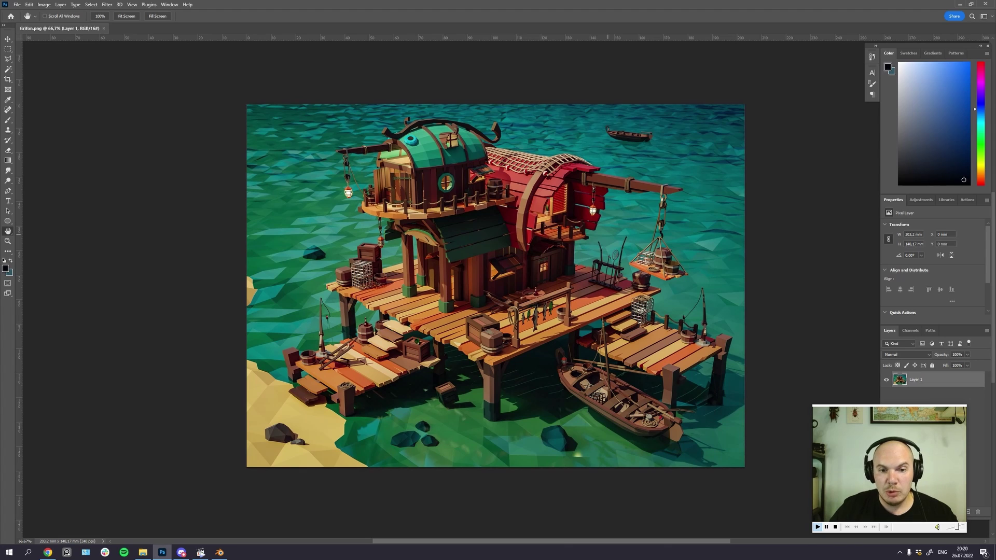
key("ctrl+plus")
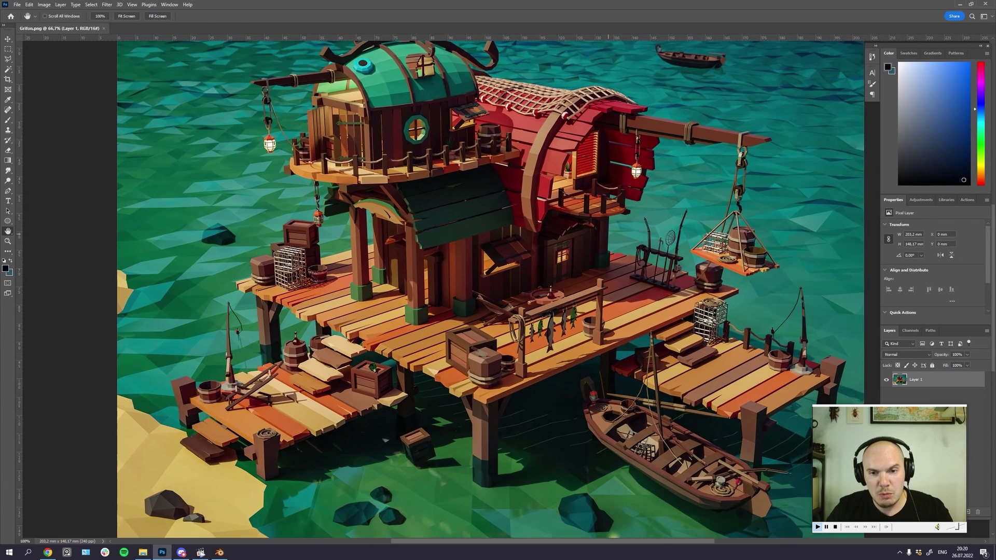
left_click_drag(635, 273, 600, 276)
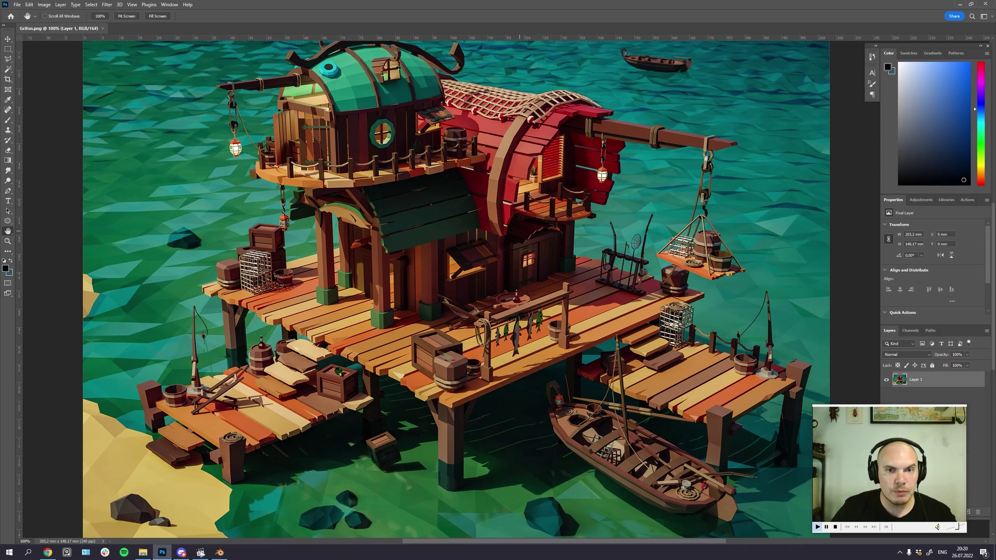
left_click_drag(519, 231, 521, 253)
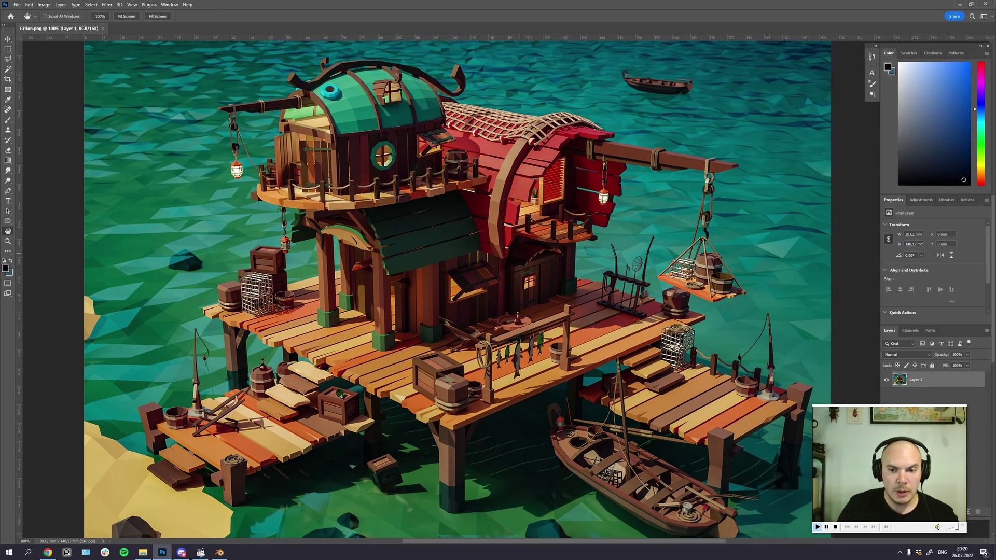
left_click_drag(435, 326, 475, 289)
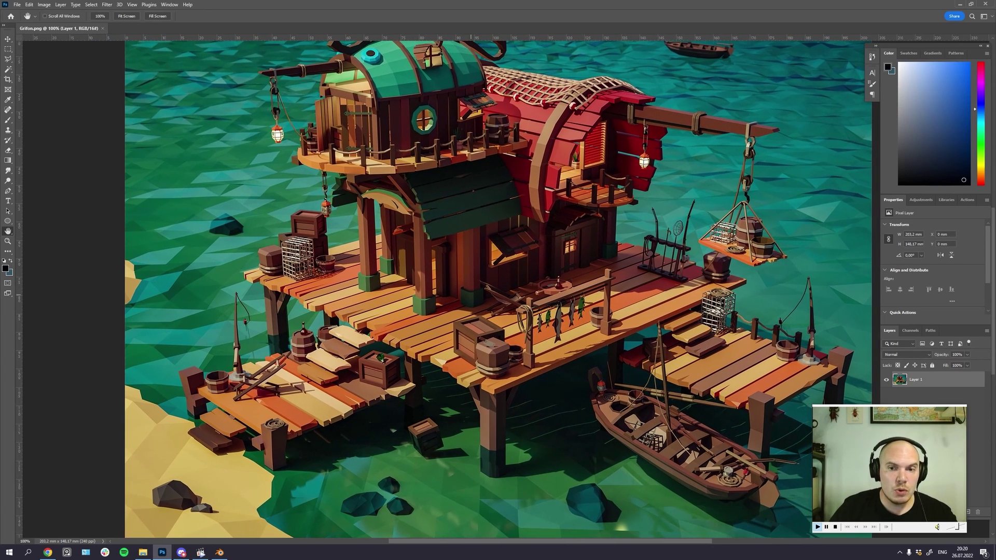
Step: Inspect the deck planks, crates, barrels and support posts up close at 200% zoom
left_click_drag(471, 243, 533, 211)
key("ctrl+plus")
key("ctrl+plus")
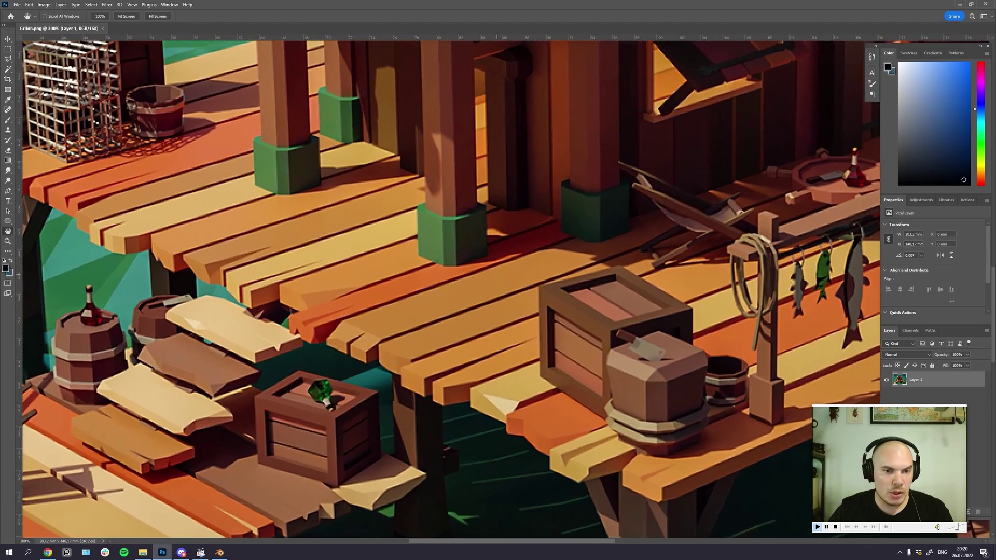
left_click_drag(410, 311, 510, 336)
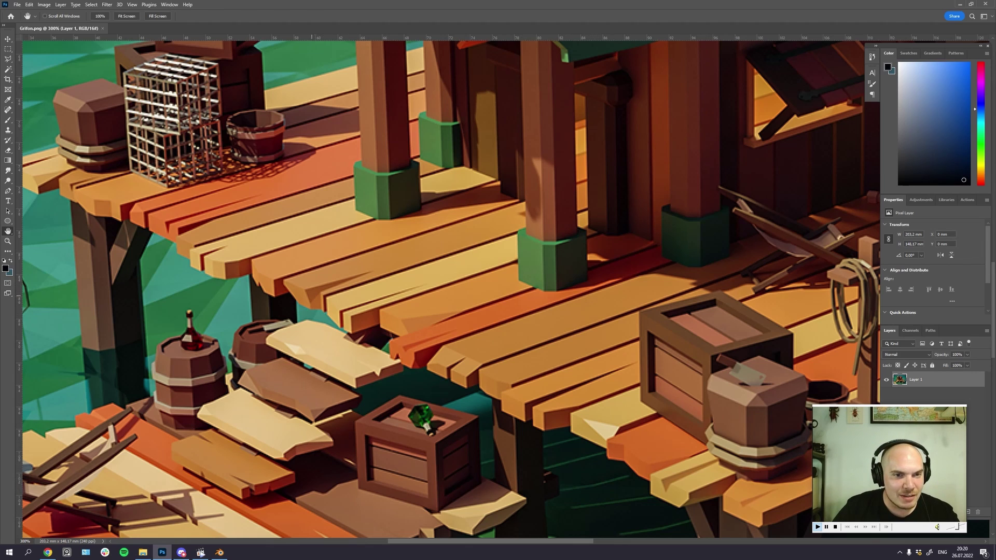
left_click_drag(317, 307, 310, 299)
left_click_drag(413, 307, 374, 269)
key("ctrl+minus")
key("ctrl+minus")
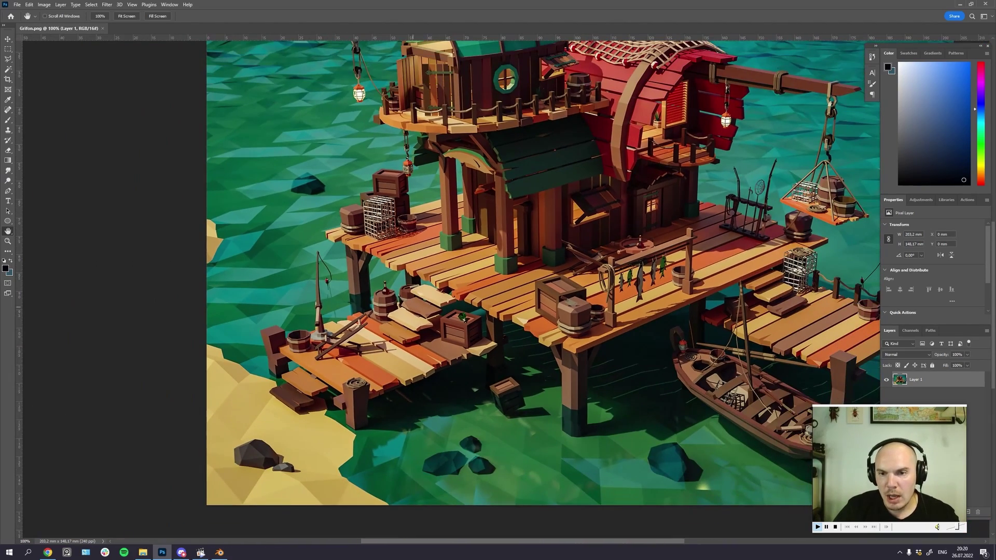
Step: Examine the hut's overall shapes, colours and lighting against the water at 100% zoom
left_click_drag(466, 296, 421, 342)
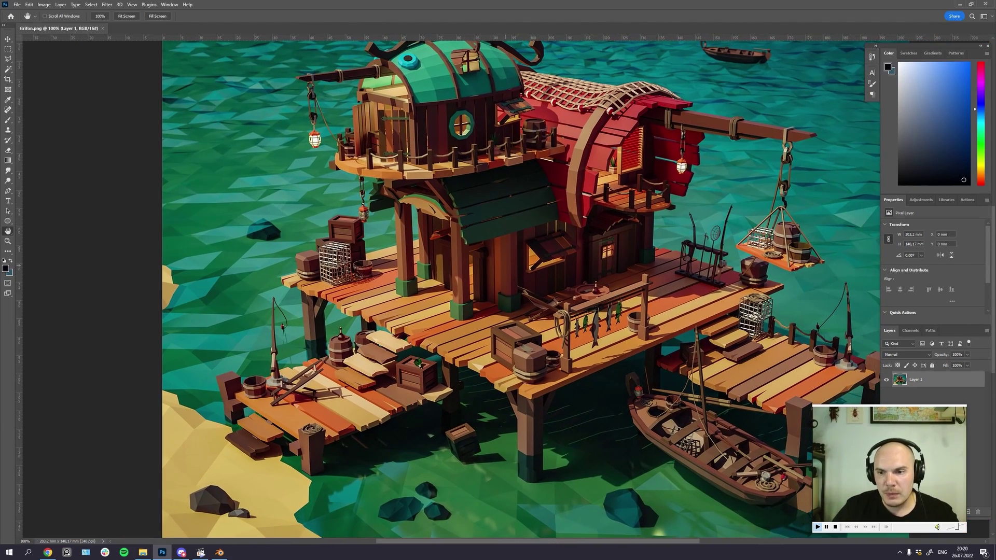
left_click_drag(505, 290, 456, 300)
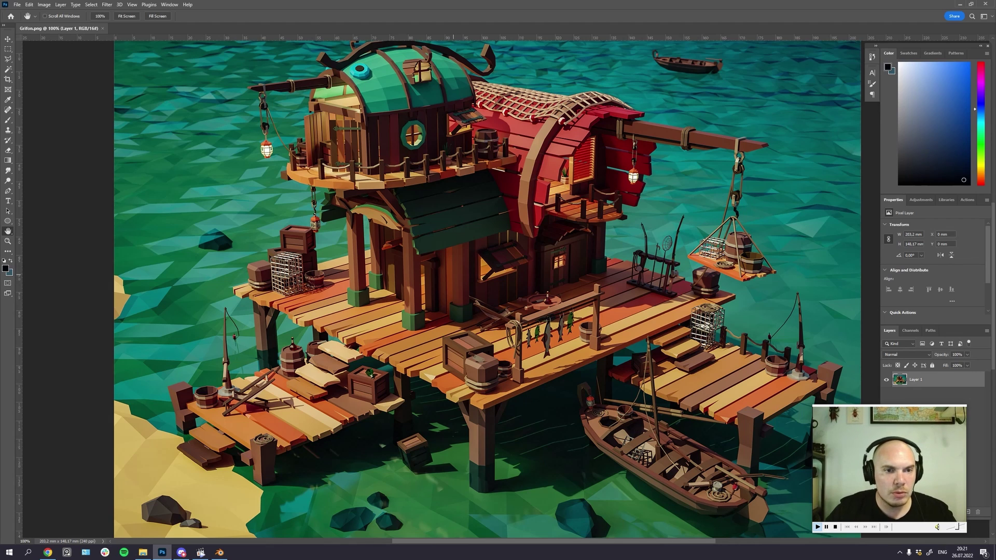
left_click_drag(562, 255, 504, 286)
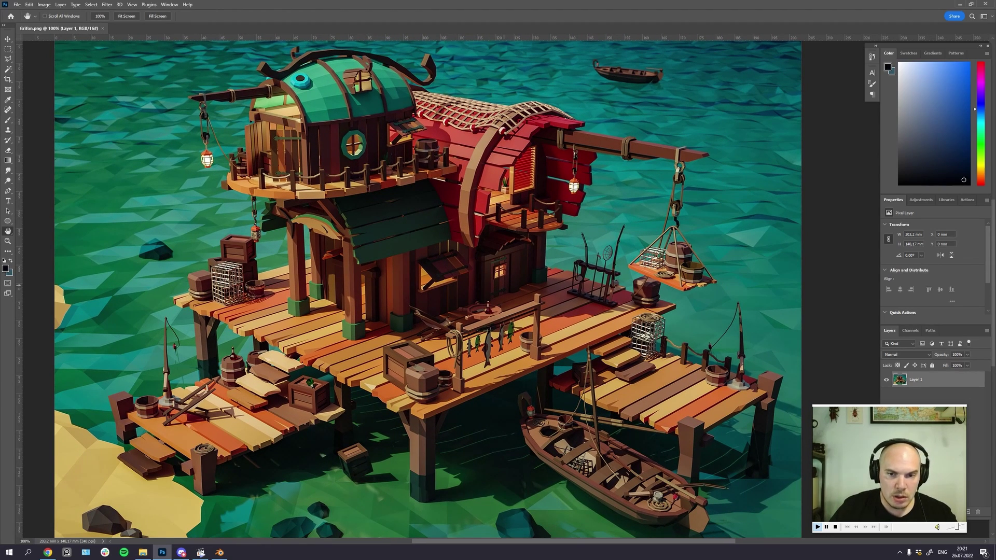
left_click_drag(504, 286, 518, 285)
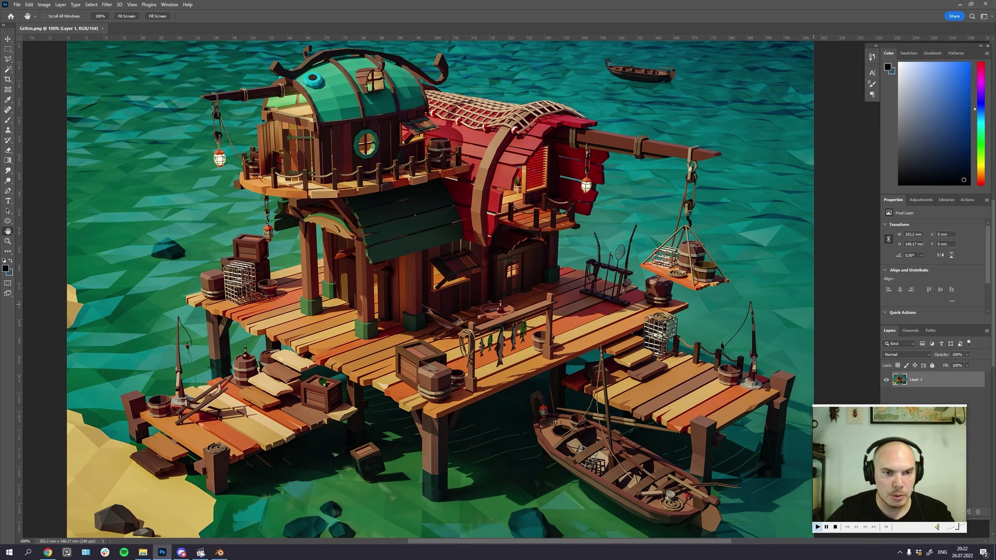
left_click_drag(543, 244, 526, 262)
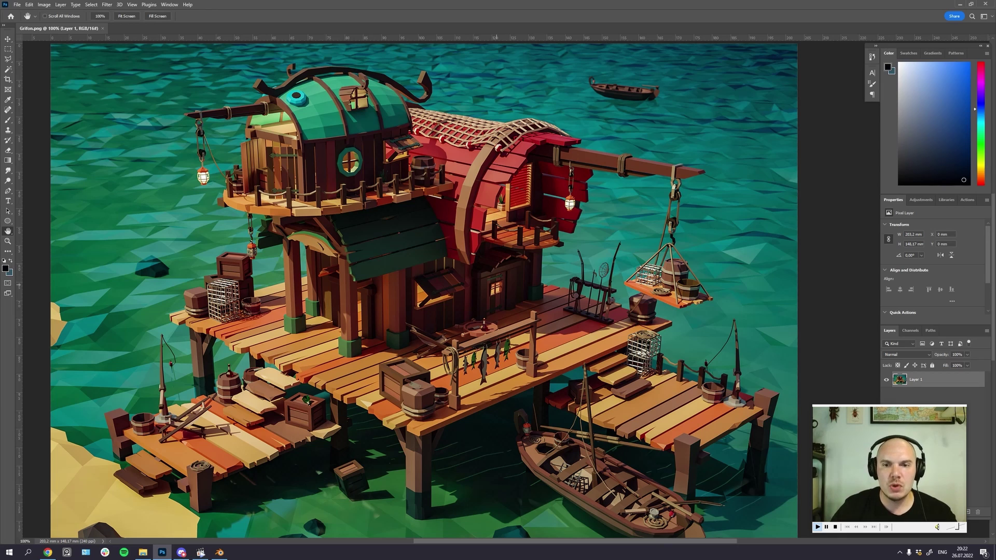
left_click_drag(487, 328, 501, 317)
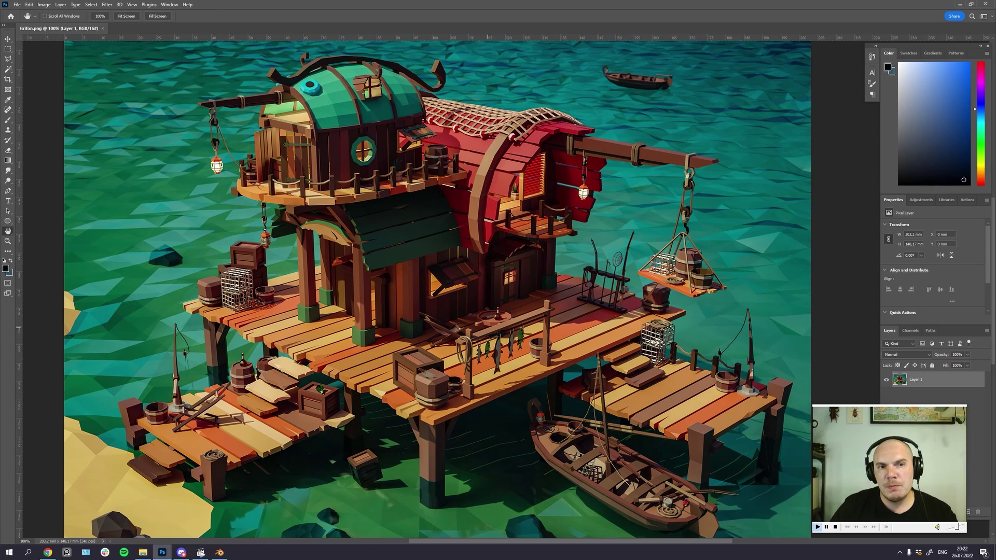
left_click_drag(487, 328, 494, 325)
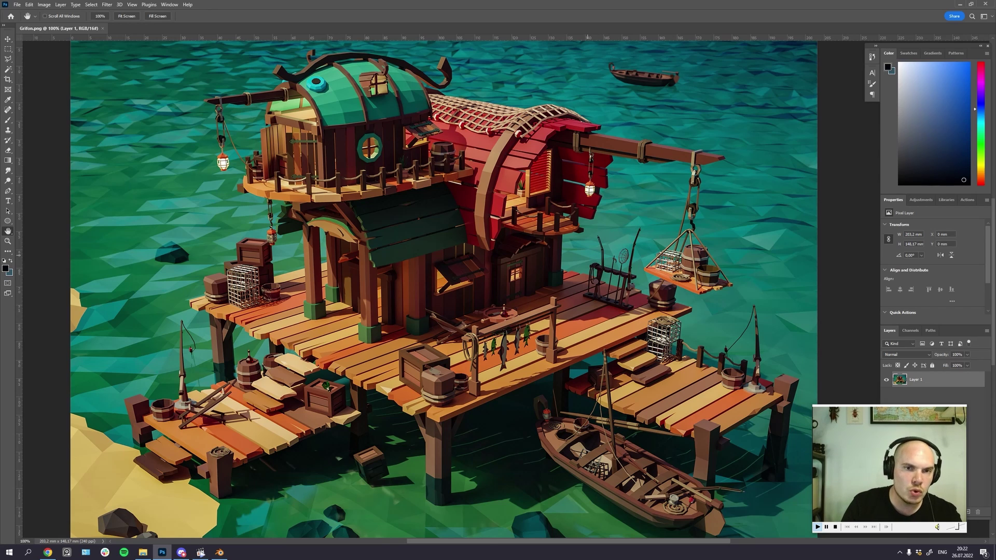
left_click_drag(577, 282, 567, 269)
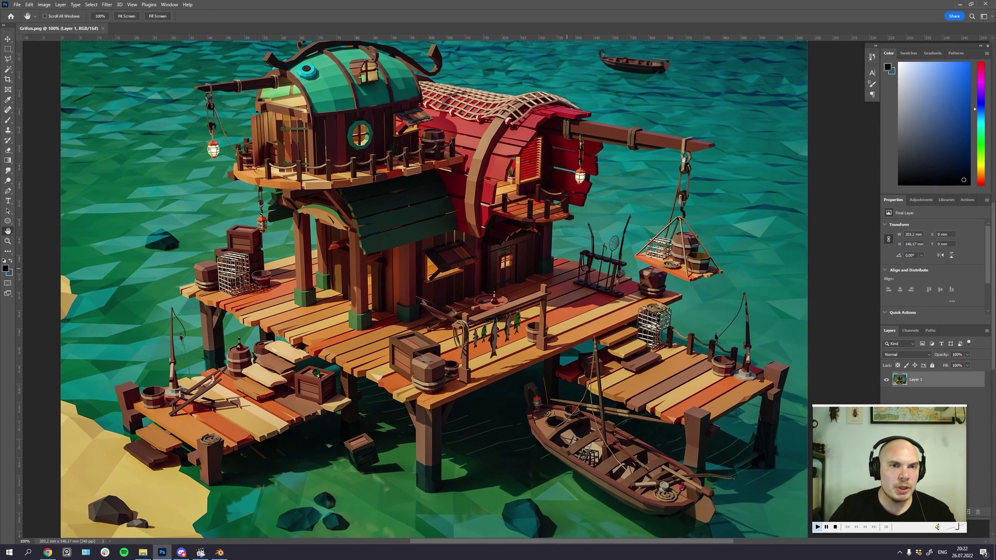
left_click_drag(492, 251, 502, 250)
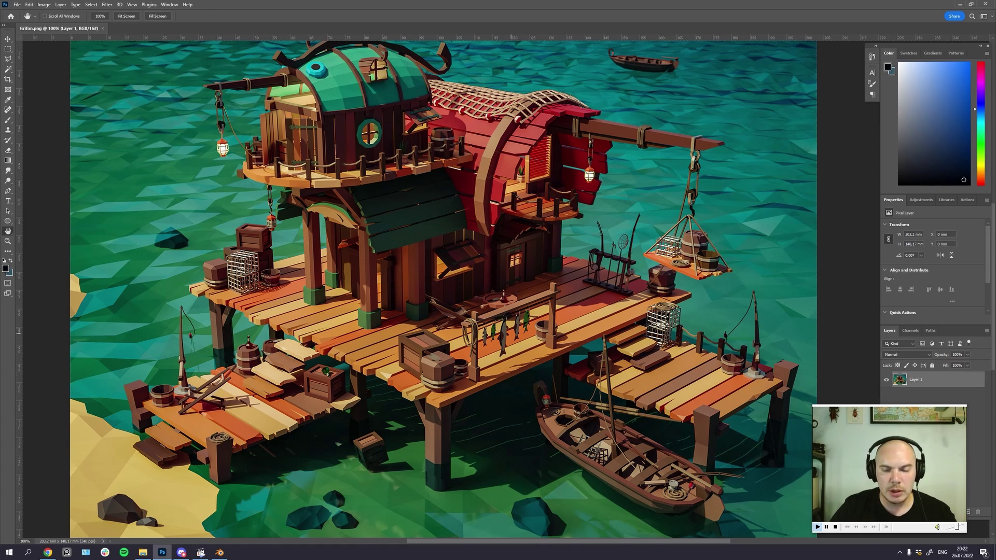
left_click_drag(494, 311, 484, 328)
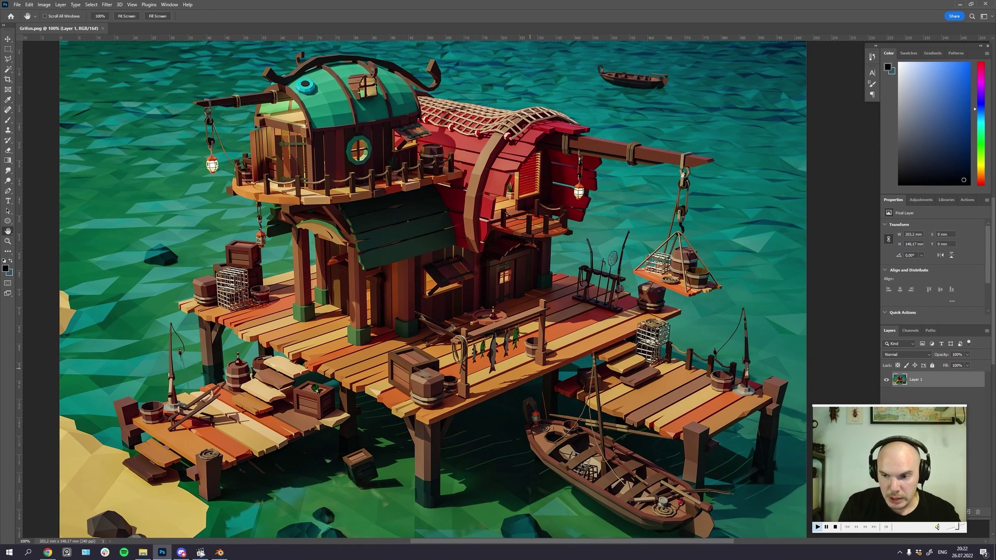
Step: Compare how the whole render reads at 66.7% zoom and at 100% zoom
key("ctrl+minus")
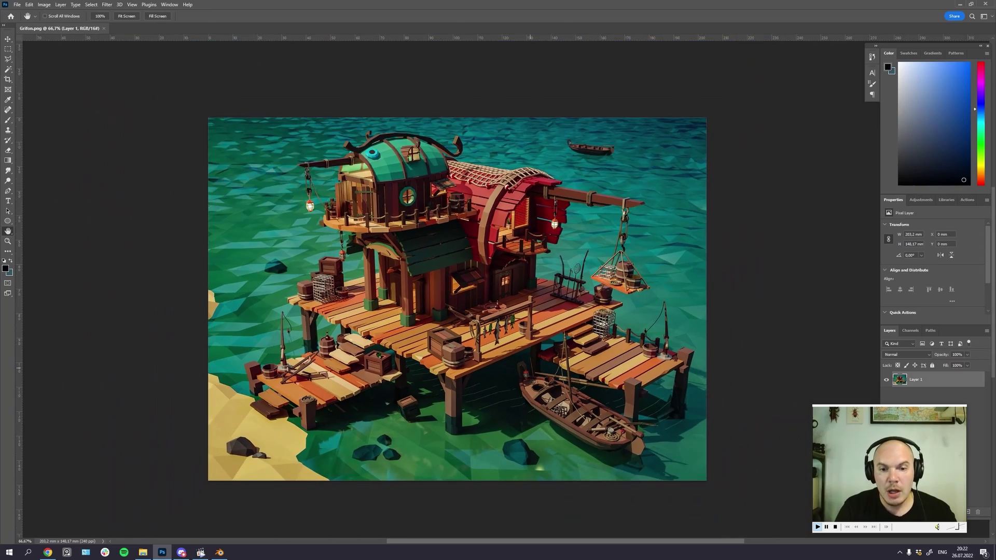
key("ctrl+plus")
key("ctrl+minus")
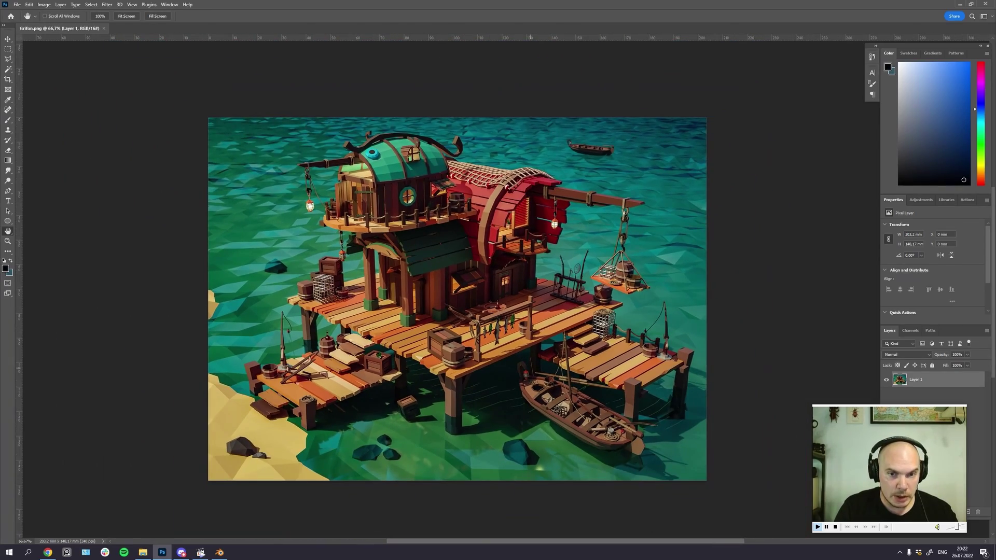
key("ctrl+plus")
key("ctrl+minus")
key("ctrl+plus")
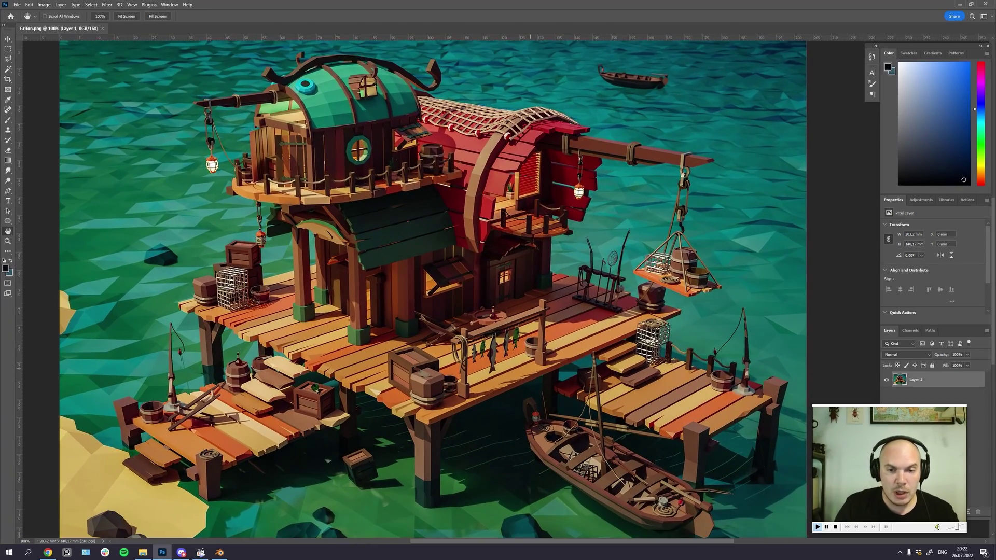
left_click_drag(591, 276, 568, 261)
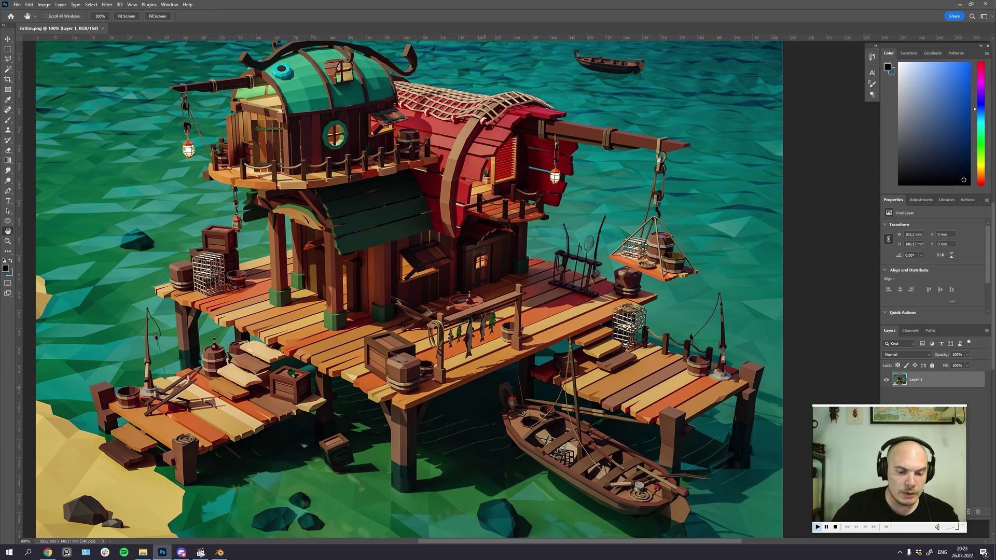
key("ctrl+minus")
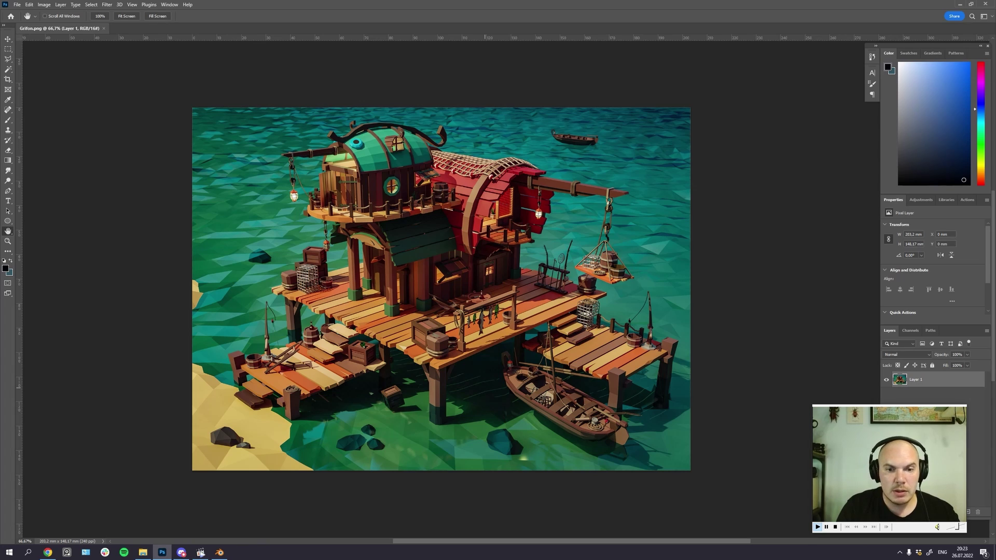
Step: Sample the dark shadow colours in the water under the smaller pier and beneath the round hut's balcony
key("g")
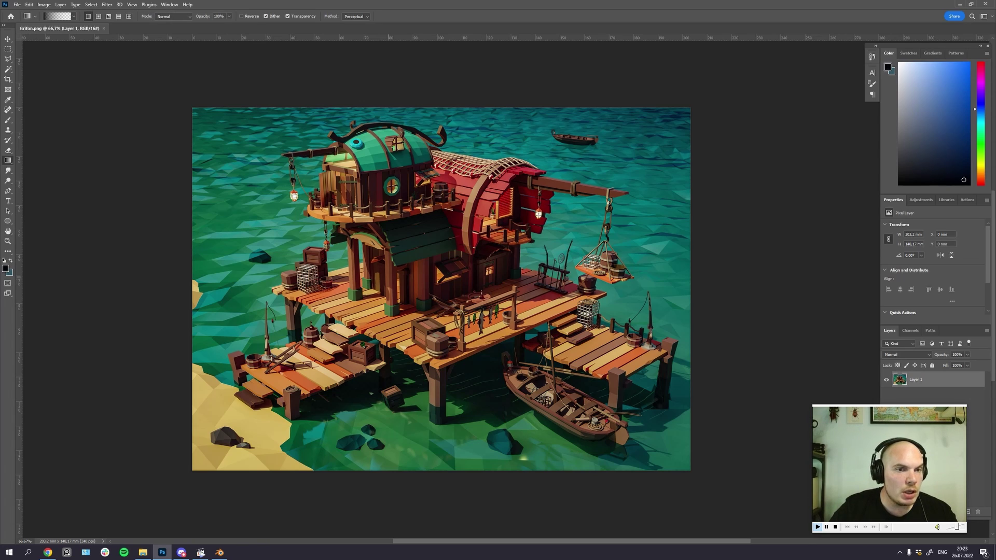
left_click_drag(365, 376, 346, 390, "alt")
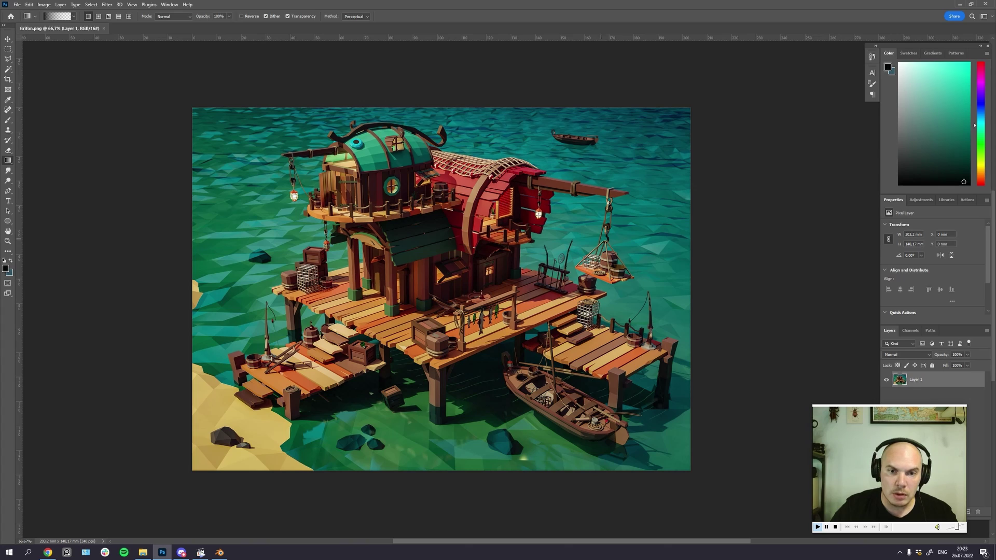
left_click_drag(404, 216, 436, 211, "alt")
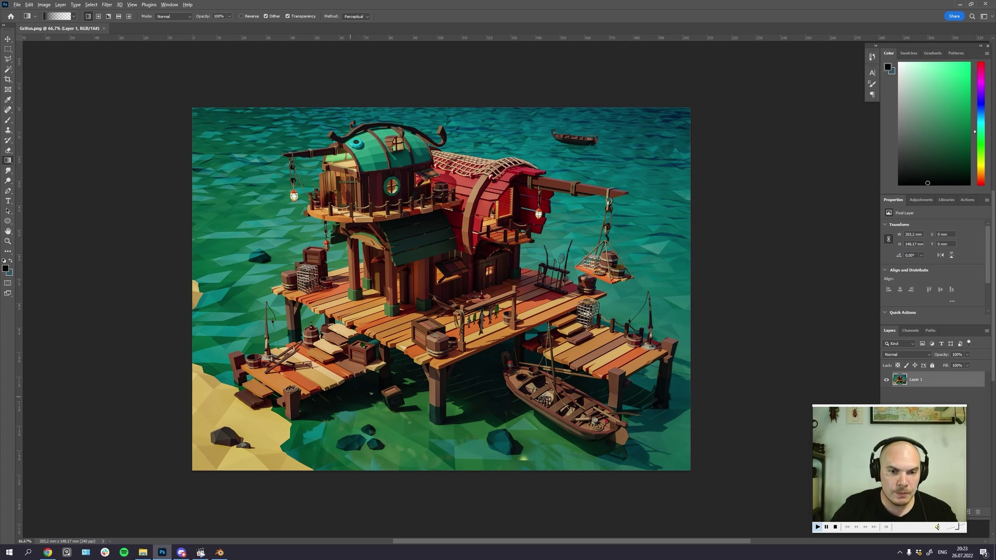
left_click_drag(342, 385, 324, 393, "alt")
left_click_drag(447, 292, 440, 288)
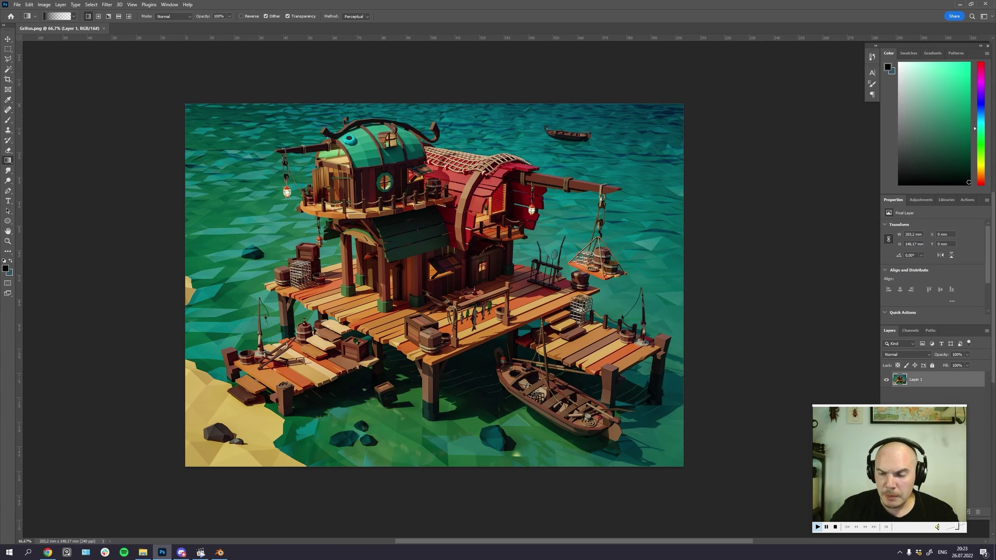
Step: Lighten the render's dark areas with a Shadows/Highlights adjustment, setting the shadows amount to 22% and leaving highlights at 0%
left_click_drag(889, 464, 792, 455)
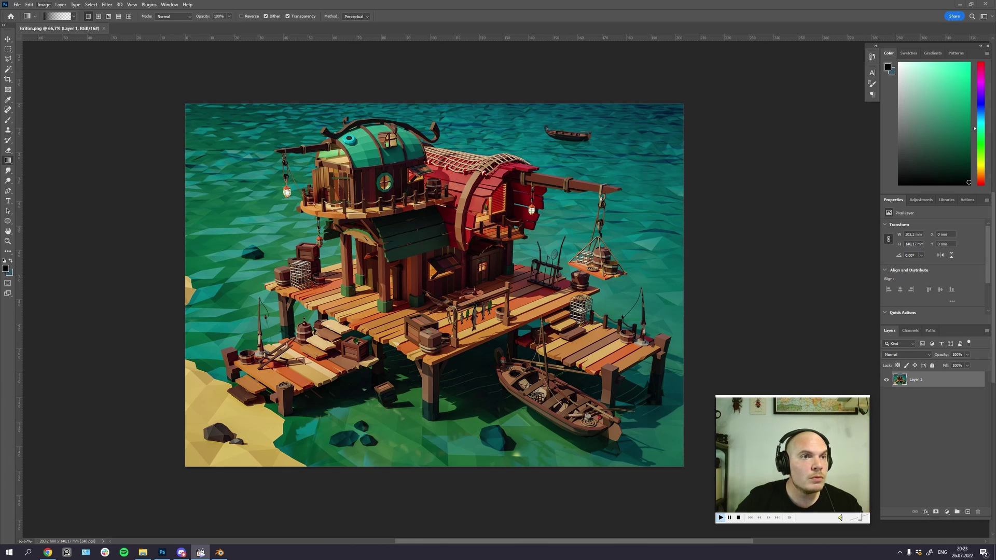
left_click(44, 4)
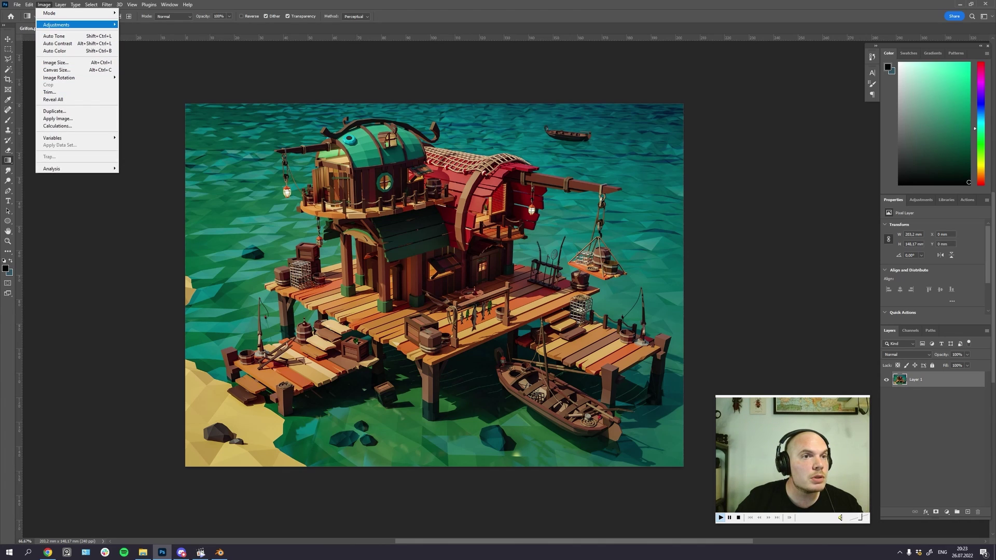
mouse_move(78, 25)
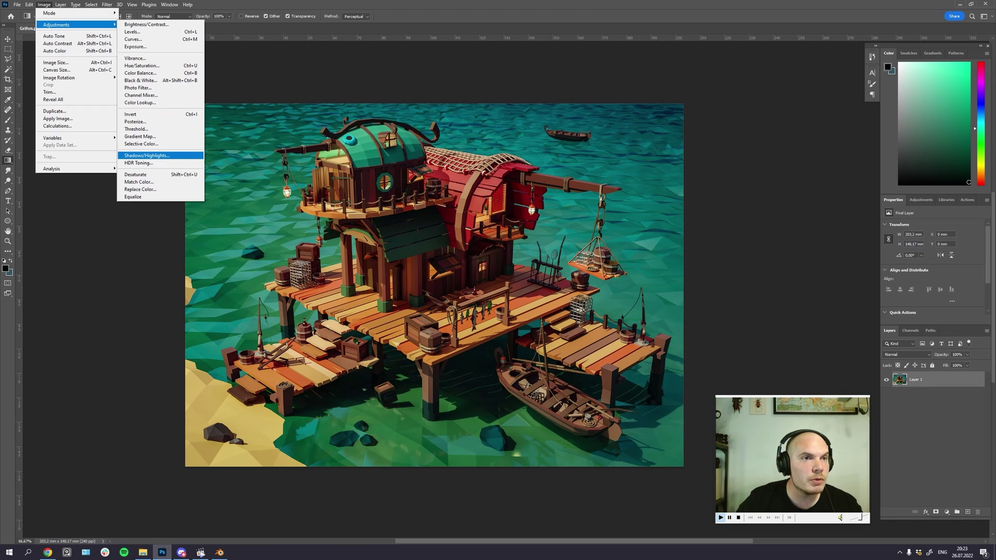
left_click(147, 156)
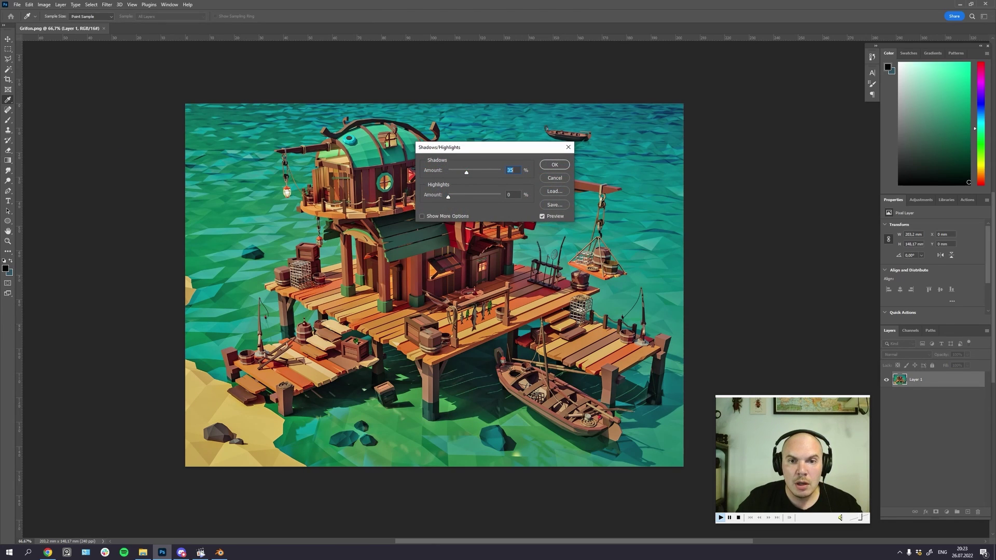
left_click_drag(483, 148, 592, 153)
key("shift+Down")
key("shift+Down")
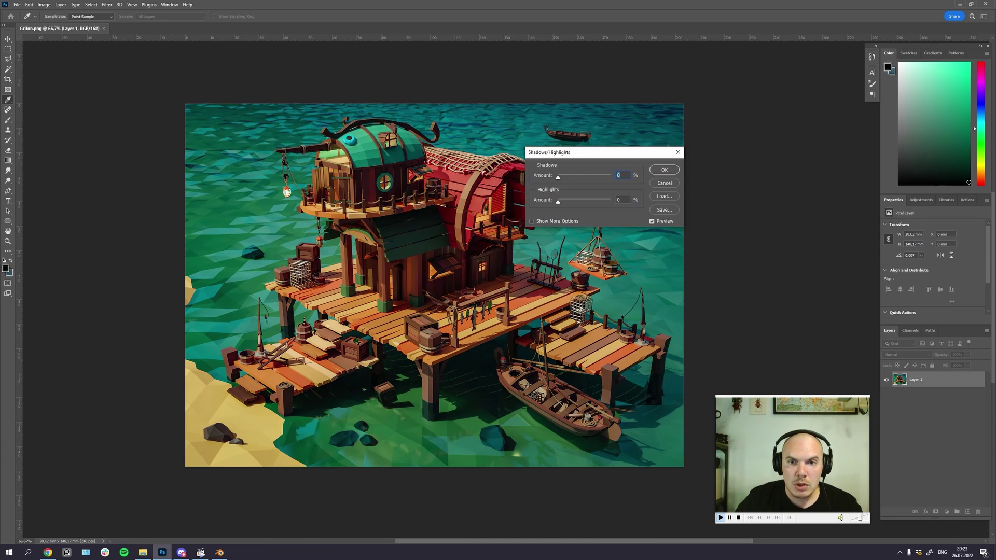
key("Up")
key("Up")
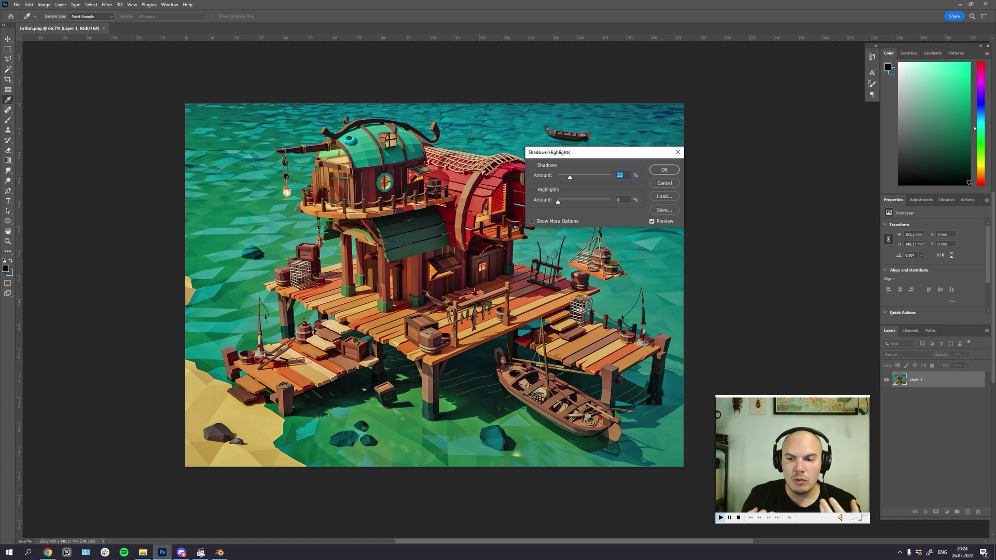
type("30")
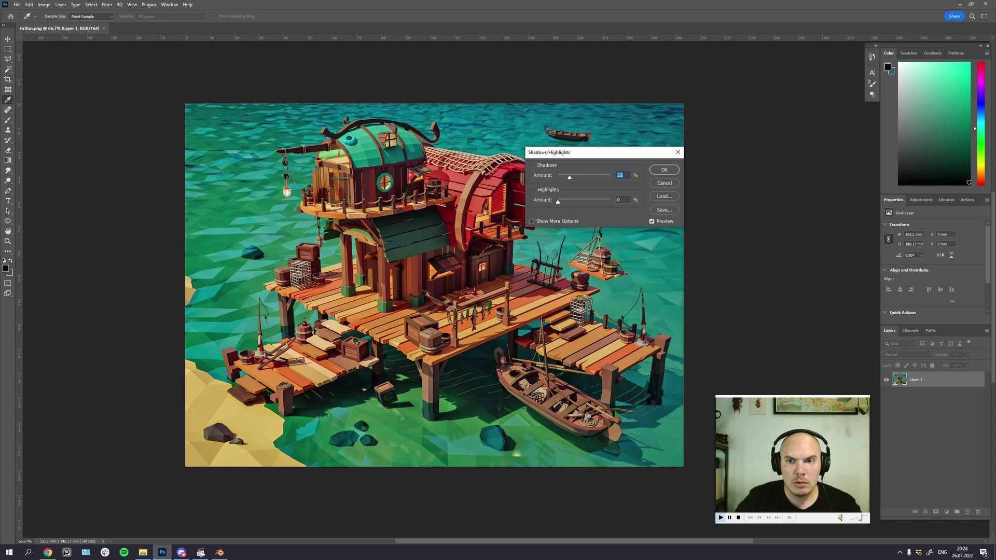
left_click(663, 169)
left_click_drag(574, 203, 548, 210)
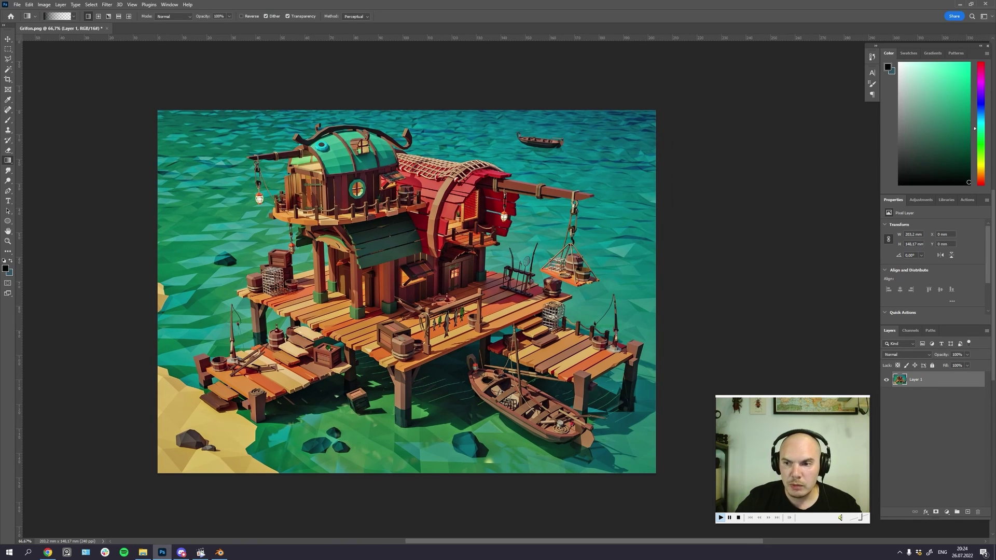
Step: Add a Brightness/Contrast adjustment layer that slightly lowers the brightness to -4 and the contrast to about -15
left_click(946, 512)
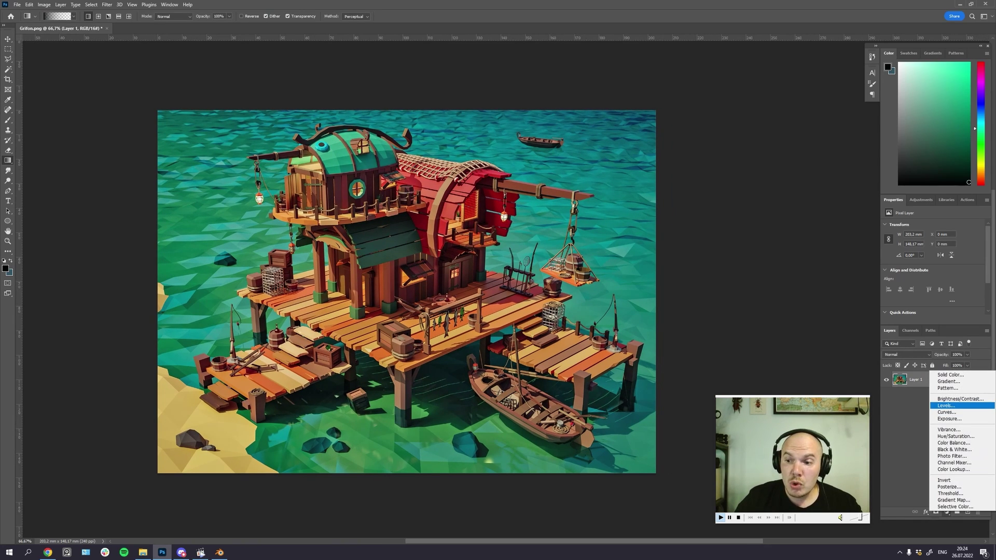
left_click(960, 399)
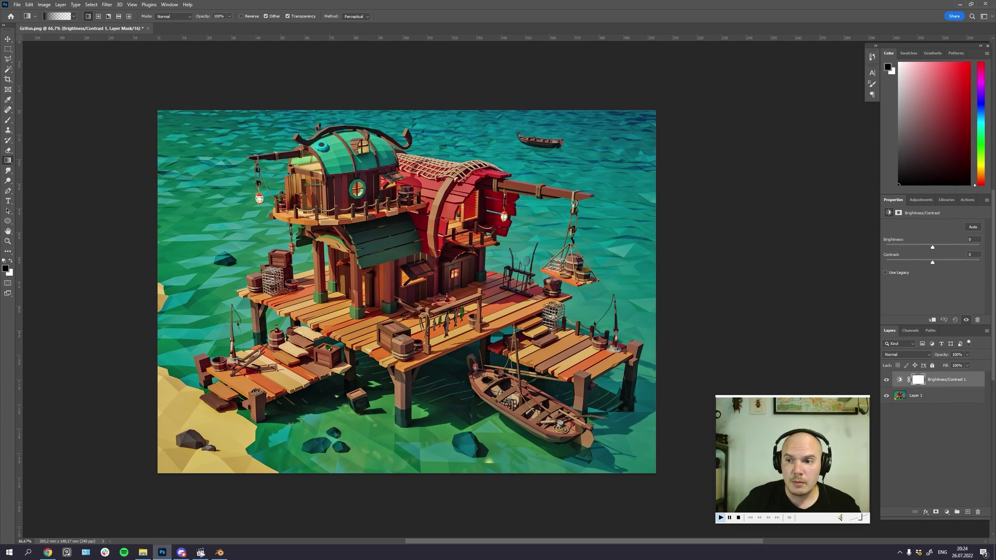
left_click_drag(932, 262, 927, 263)
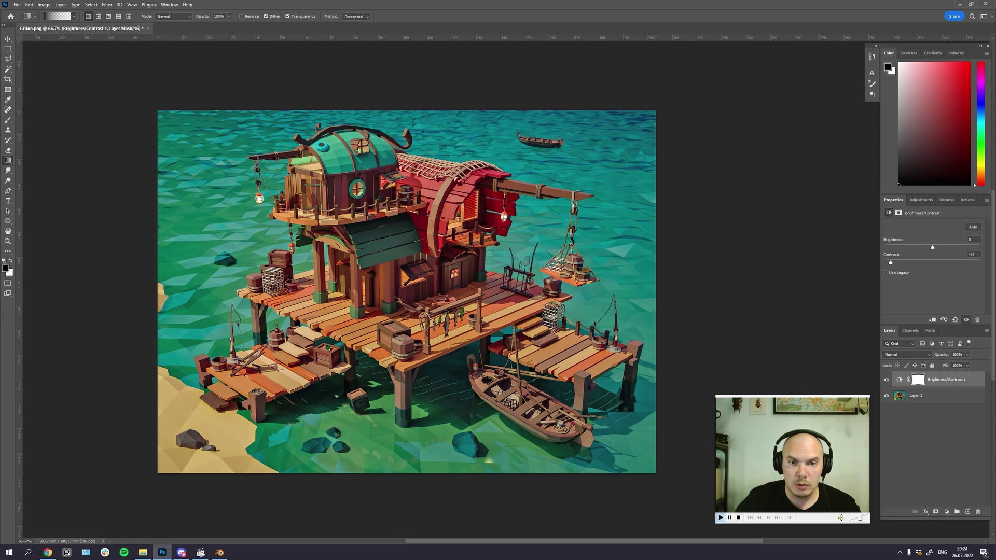
left_click_drag(921, 262, 918, 262)
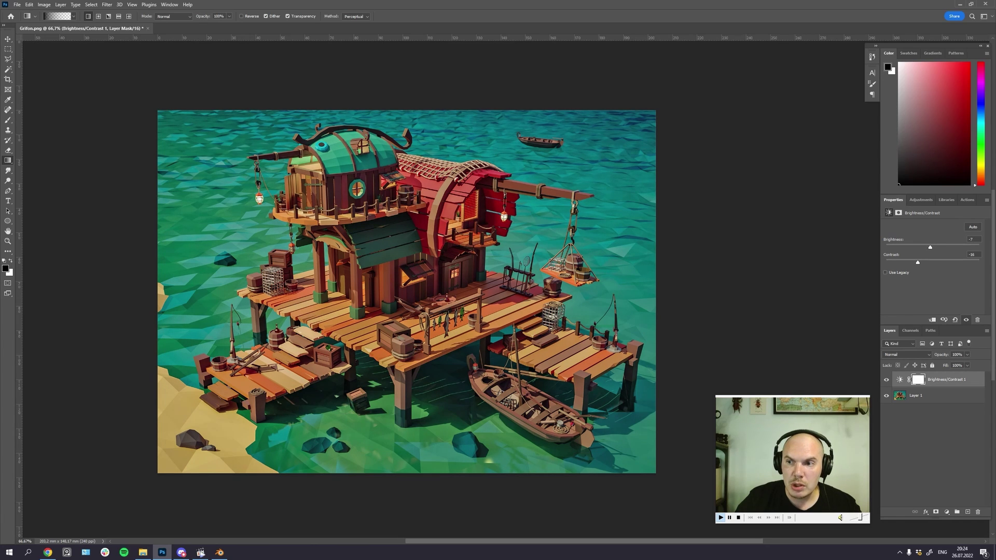
Step: Add a Hue/Saturation adjustment layer with the saturation raised to +3
left_click(946, 511)
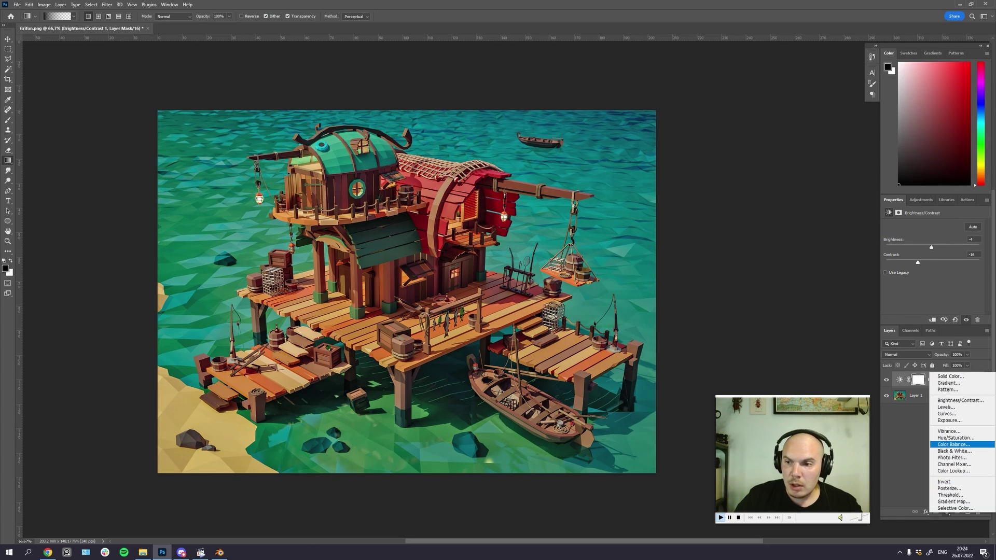
left_click(955, 438)
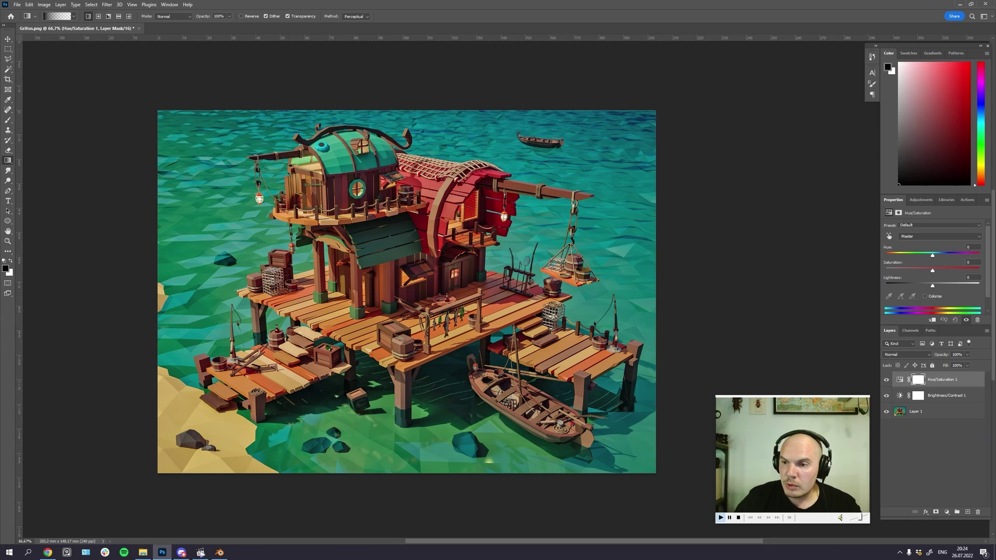
left_click_drag(932, 270, 933, 270)
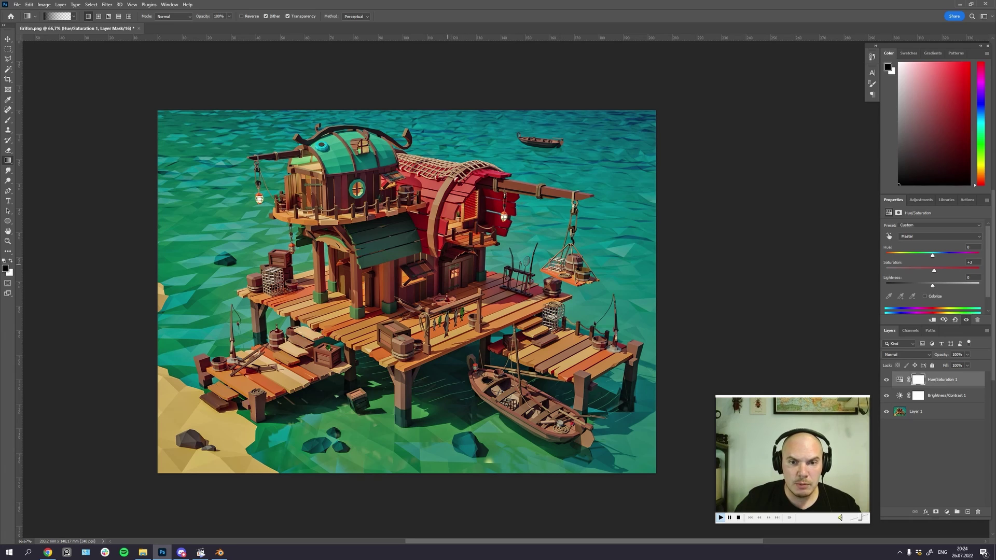
left_click_drag(447, 264, 470, 245)
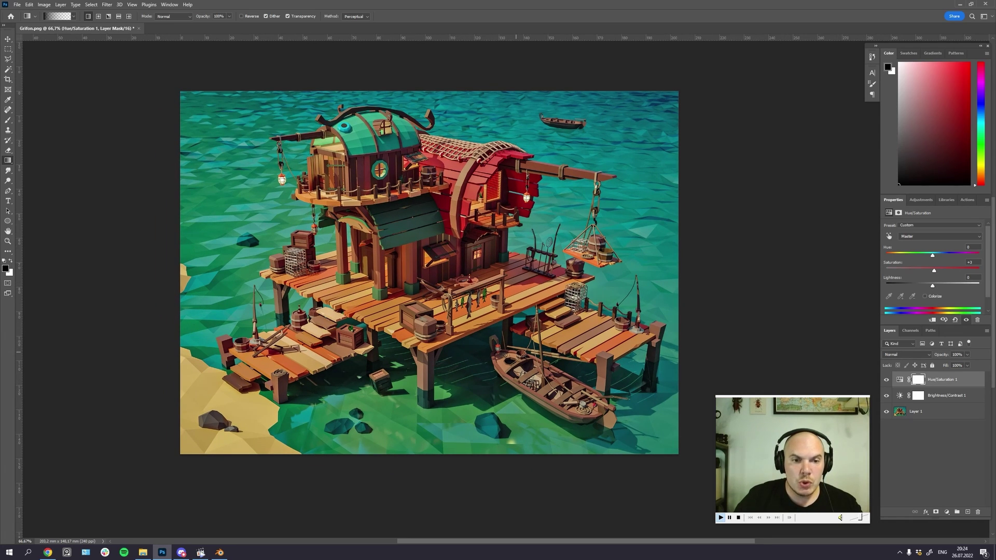
scroll(428, 277, "up", 1)
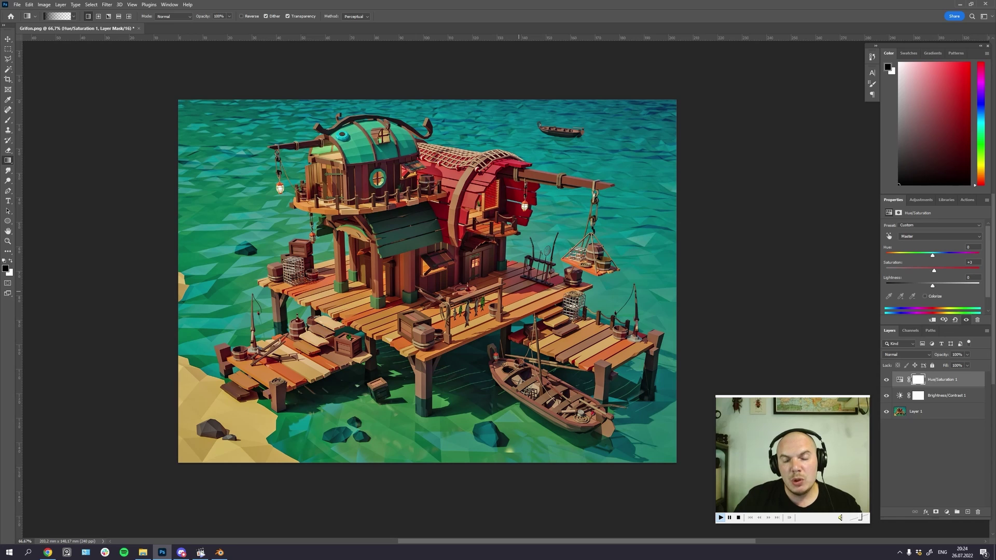
Step: On a new layer, outline narrow foam strips along both stretches of the sandy shoreline with the Polygonal Lasso
key("l")
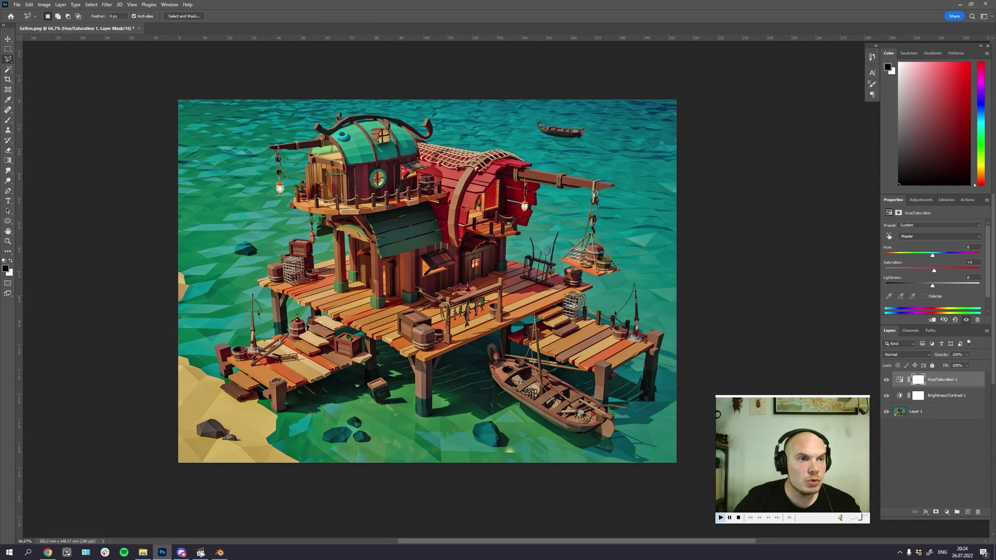
left_click_drag(437, 299, 426, 267)
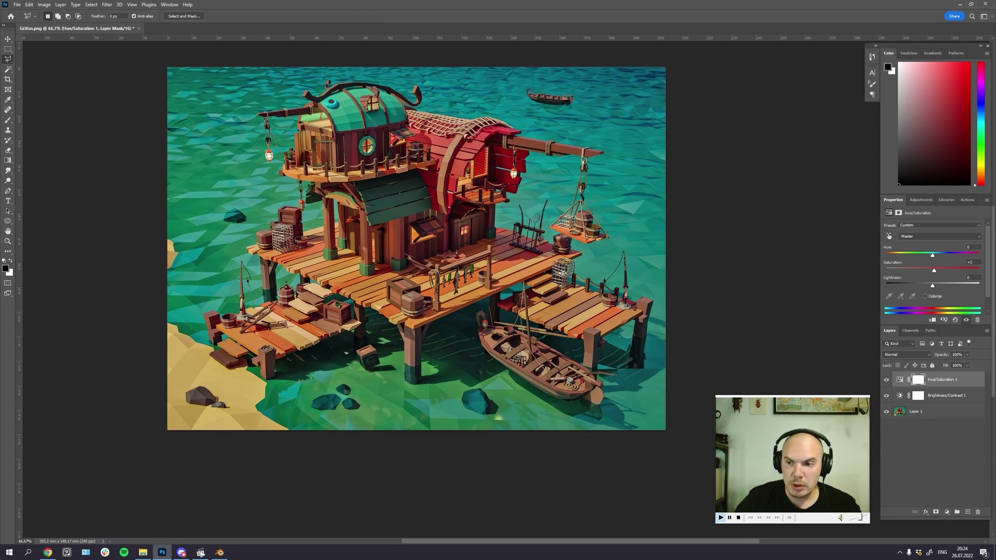
key("ctrl+shift+alt+n")
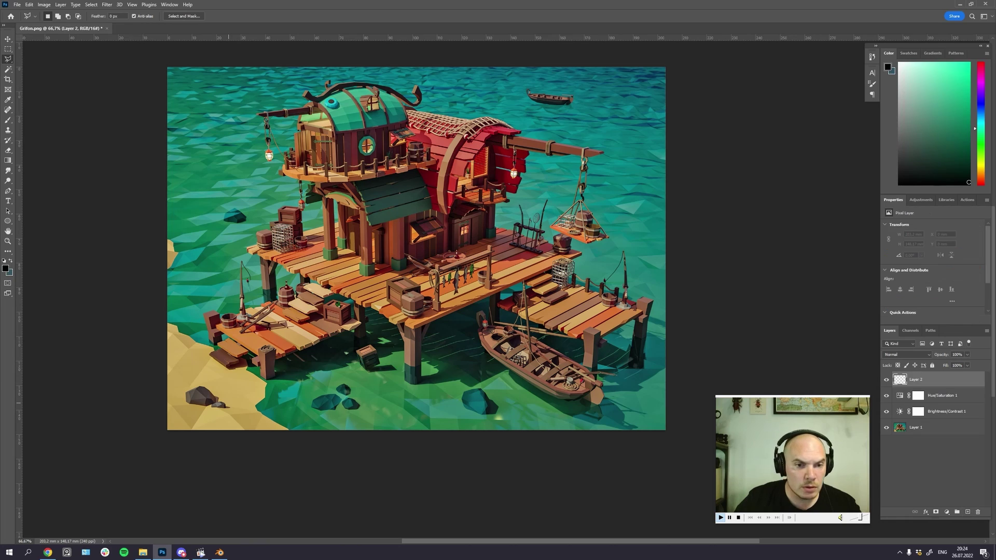
mouse_move(285, 430)
left_mouse_down()
mouse_move(253, 407)
mouse_move(260, 376)
mouse_move(306, 441)
left_mouse_up()
key("shift")
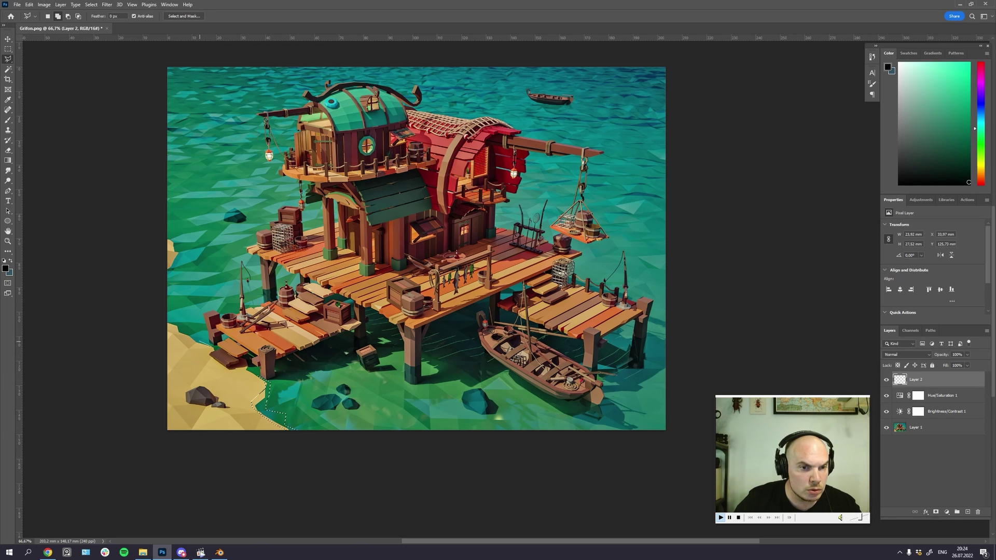
mouse_move(274, 406)
left_mouse_down()
mouse_move(172, 312)
mouse_move(176, 238)
mouse_move(157, 306)
mouse_move(168, 330)
mouse_move(275, 409)
left_mouse_up()
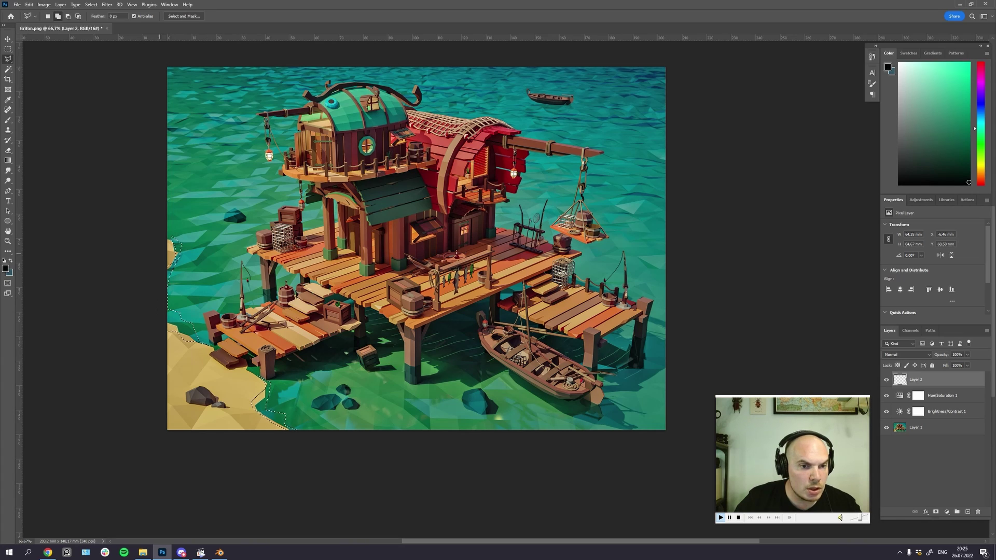
Step: Fill the selected shoreline strips with a very pale, near-white blue as foam and deselect
key("g")
left_click(905, 78)
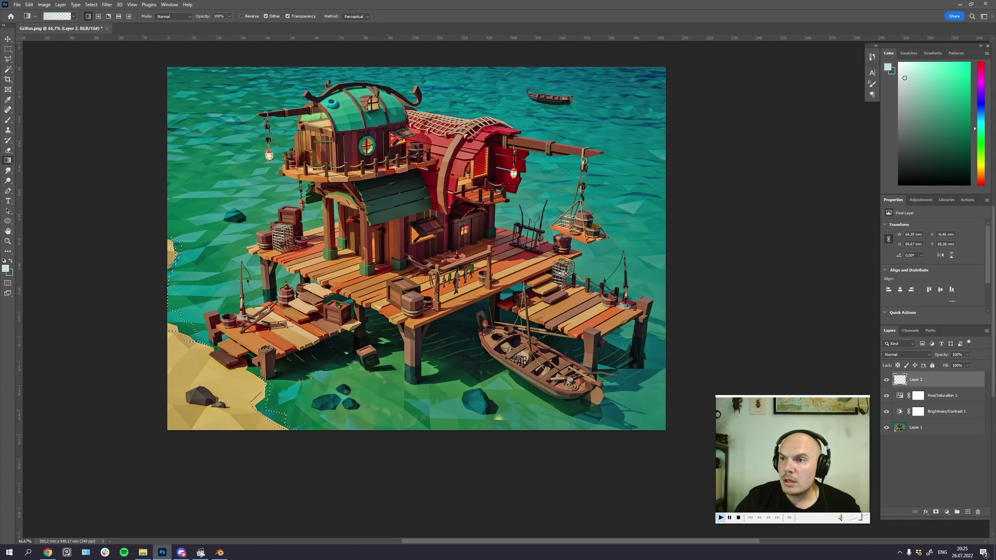
left_click(980, 117)
left_click(901, 74)
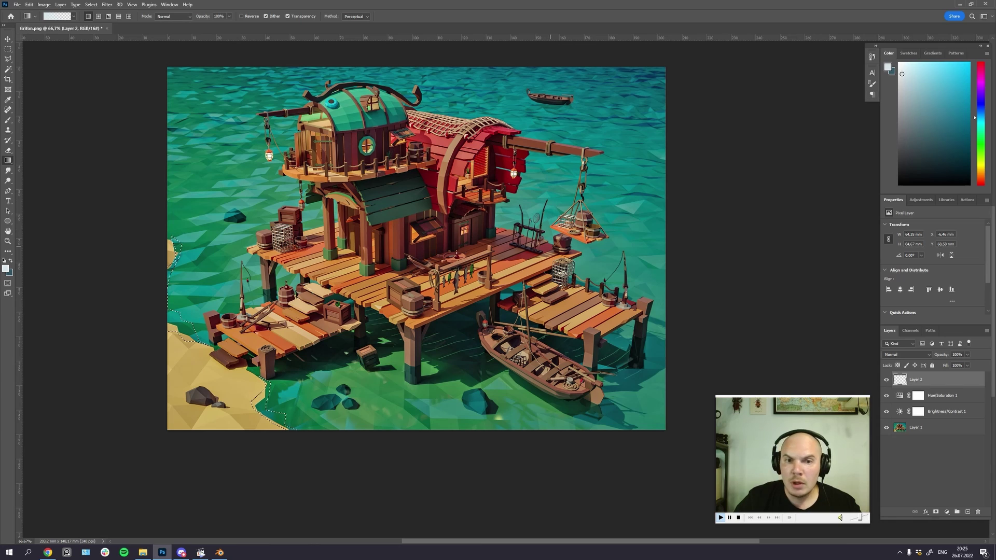
key("alt+BackSpace")
key("ctrl+d")
left_click_drag(488, 233, 539, 234)
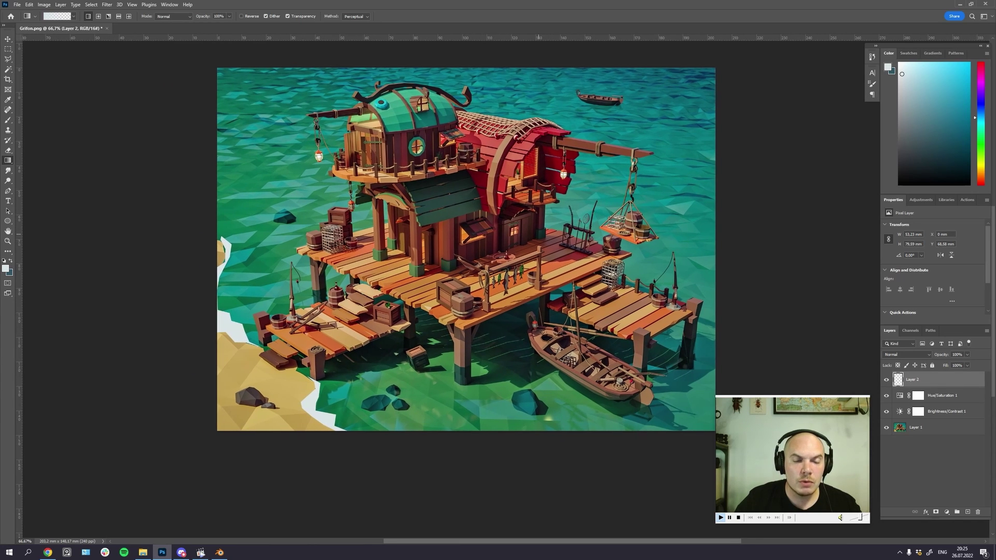
left_click_drag(493, 259, 451, 271)
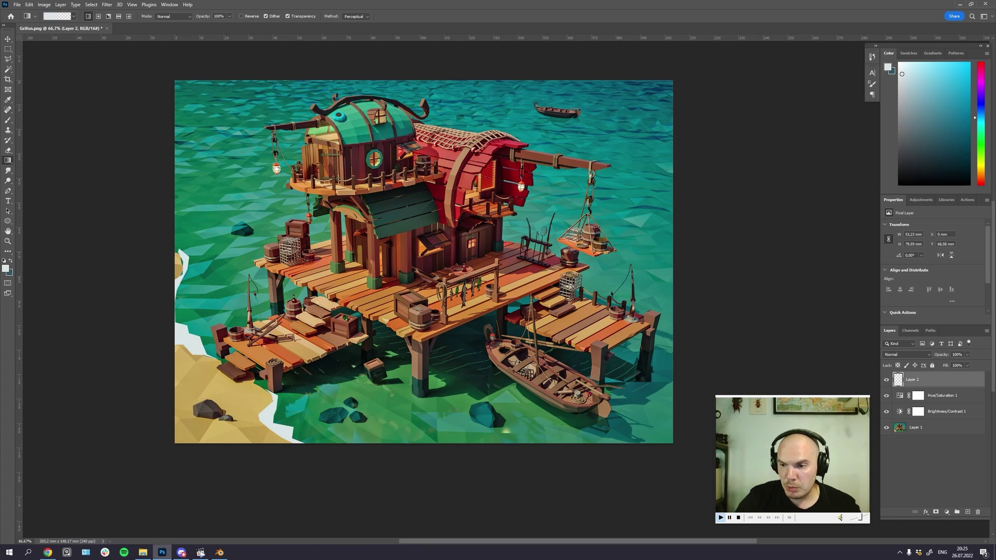
Step: On another new layer, draw a sand-yellow to transparent gradient from the image's upper-left corner toward the hut
left_click(967, 511)
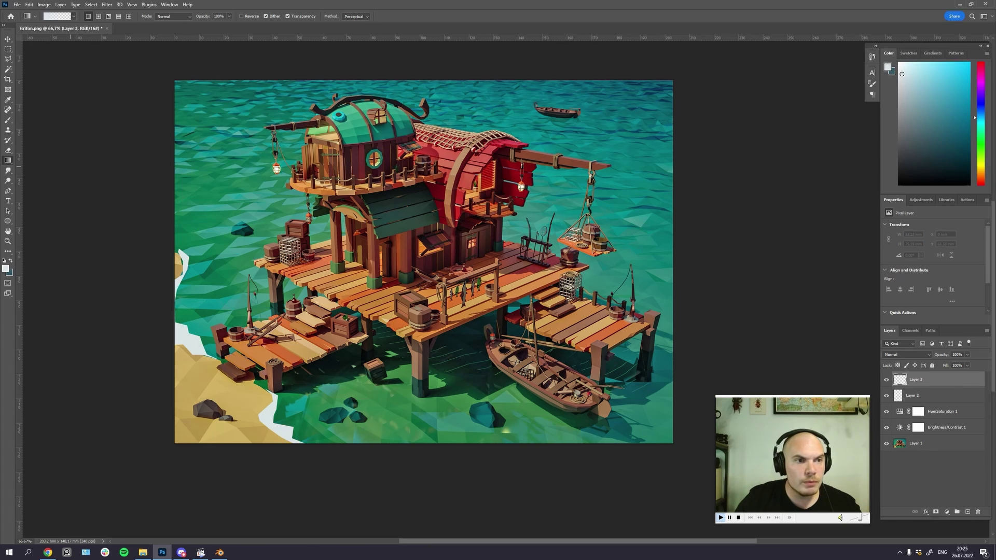
left_click(216, 385, "alt")
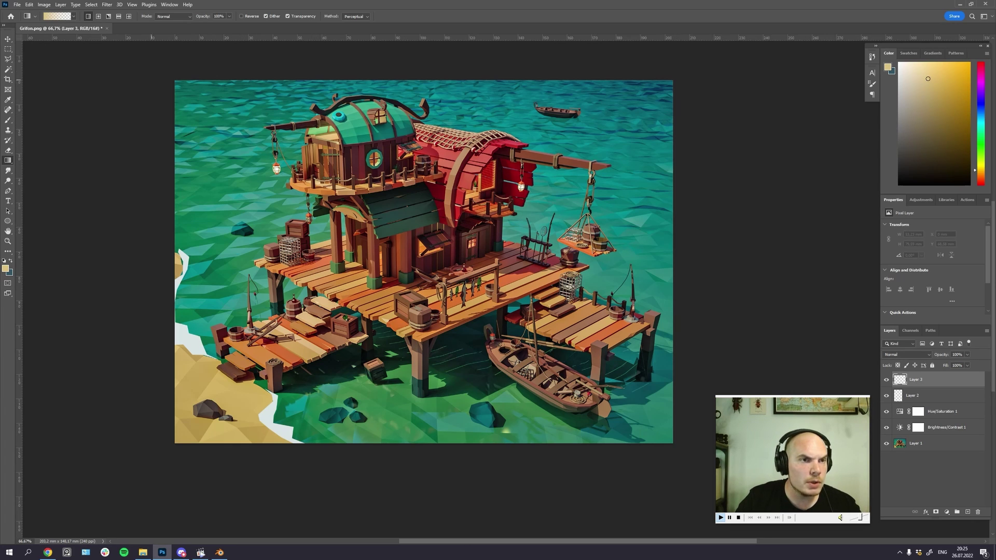
left_click_drag(119, 60, 358, 212)
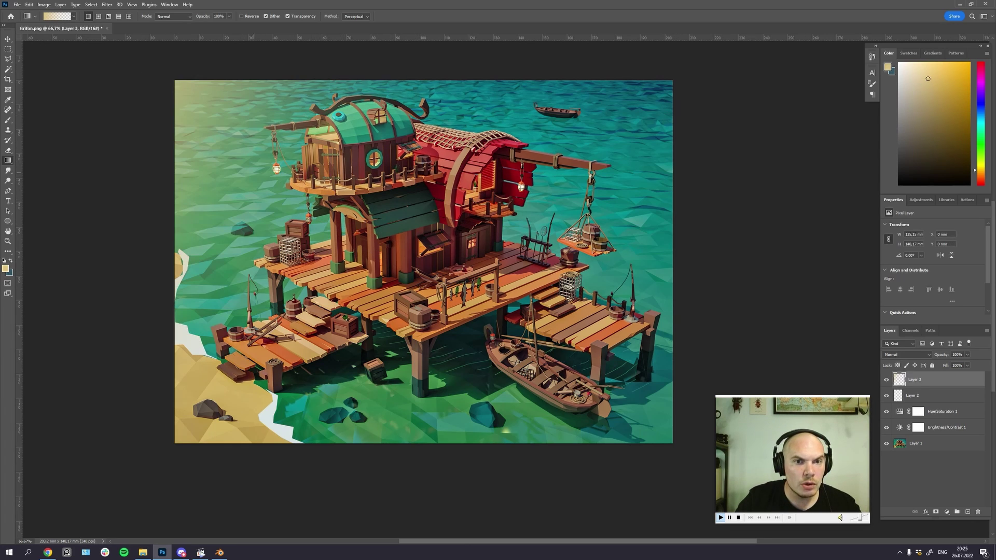
key("ctrl+z")
left_click_drag(151, 63, 381, 229)
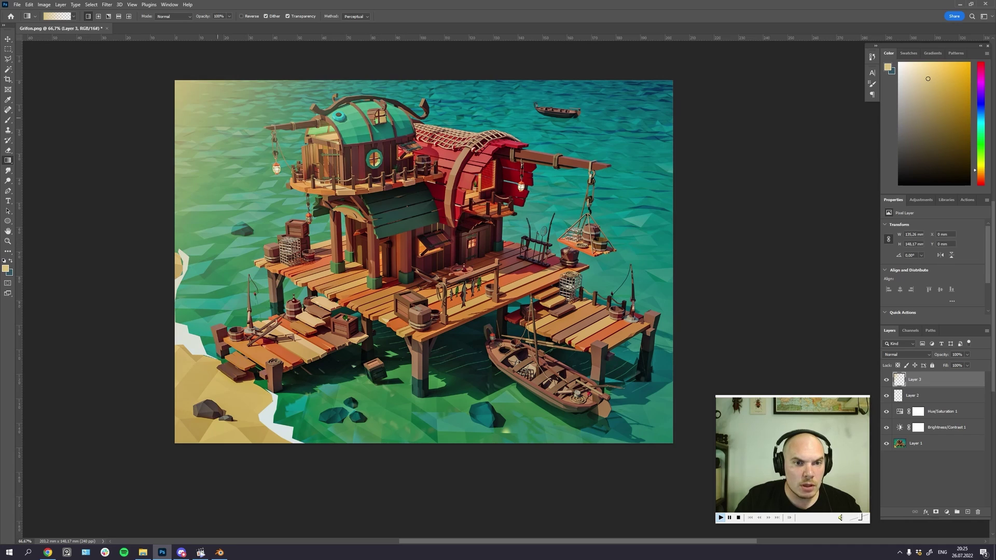
Step: Set the yellow gradient layer to Screen blending at 70% opacity
left_click(906, 354)
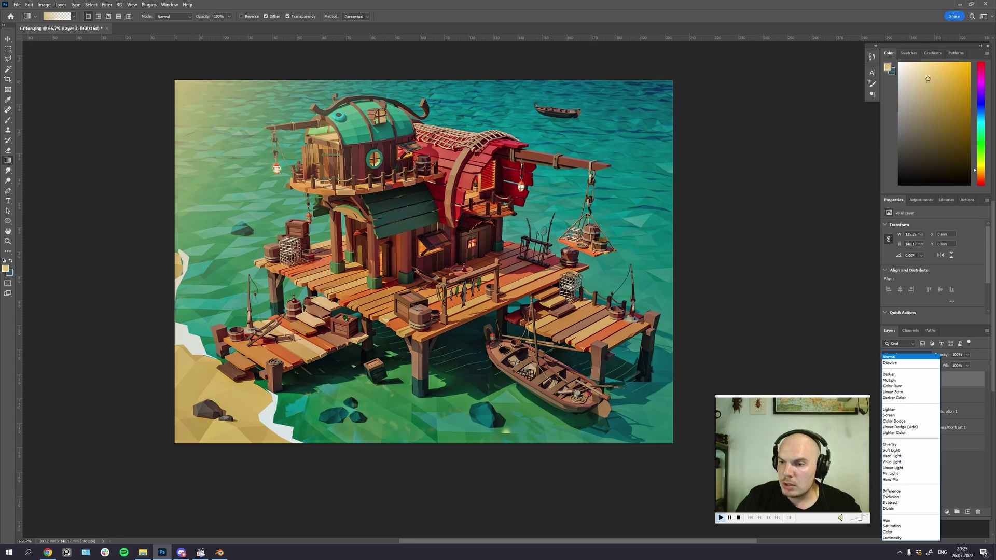
left_click(897, 415)
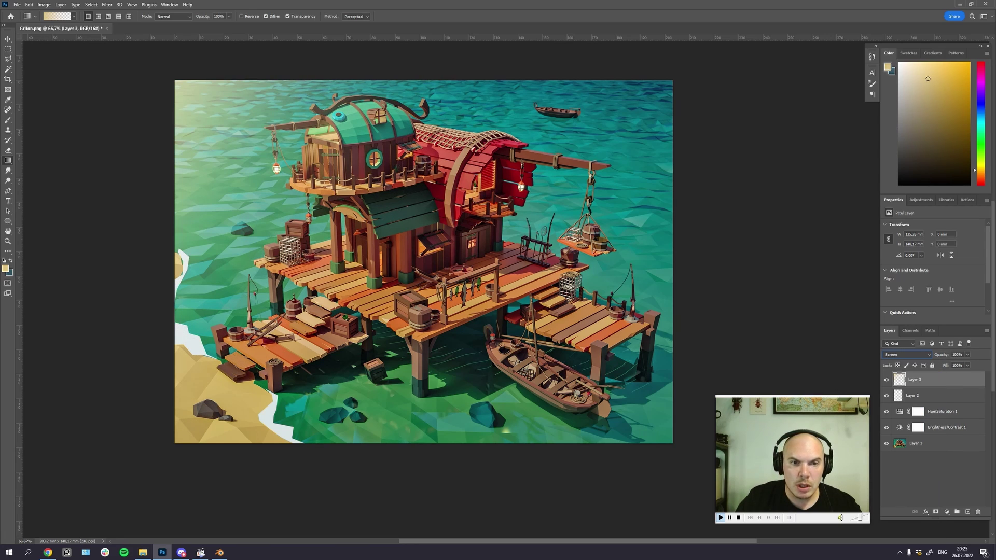
key("v")
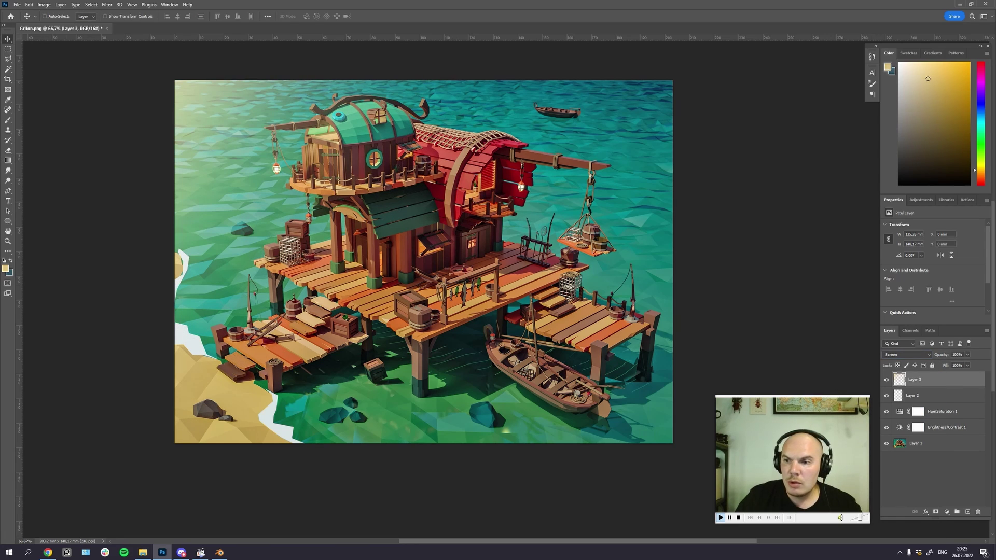
left_click(967, 355)
left_click_drag(970, 363, 952, 364)
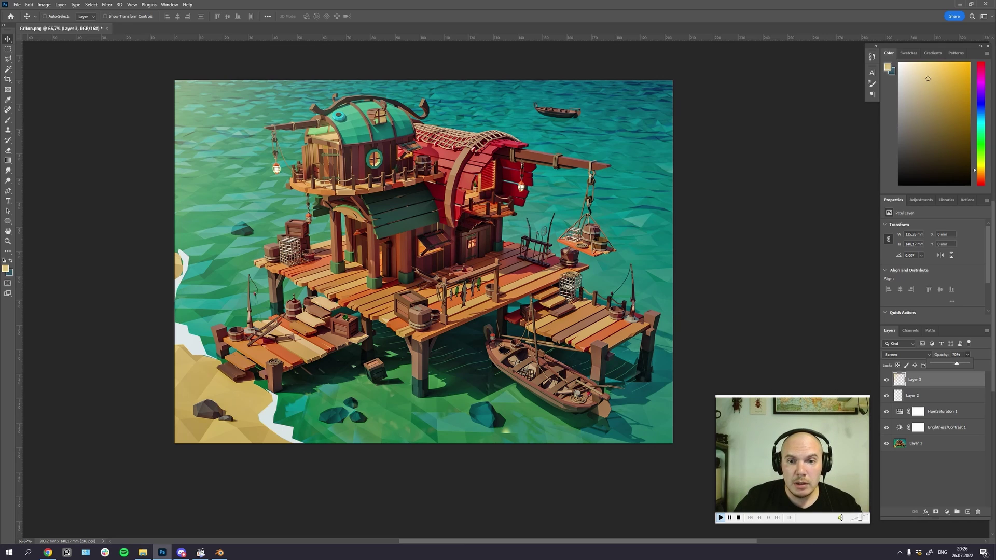
left_click_drag(415, 196, 422, 213)
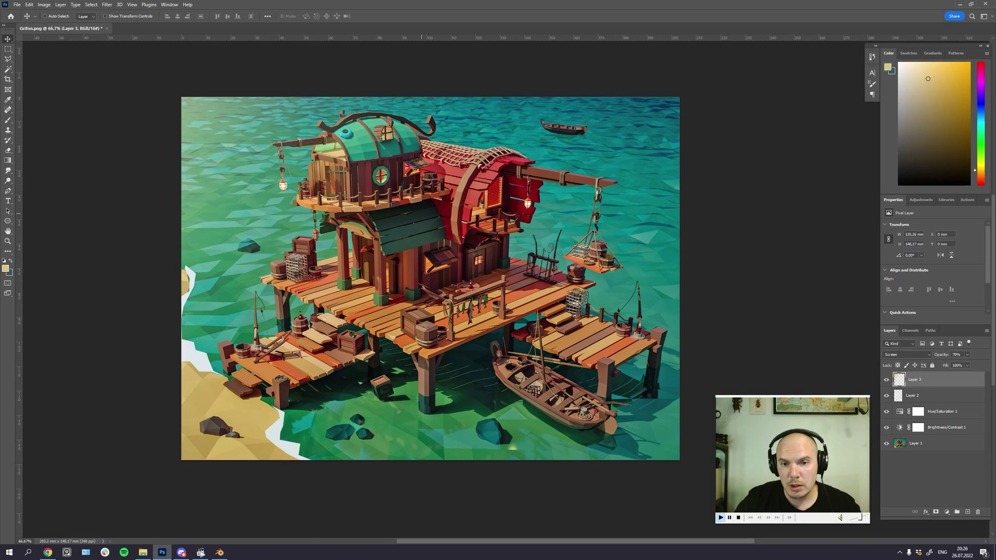
Step: Examine the retouched fisherman hut scene up close, from the deck props and hanging fish to the green dome and red roof
scroll(504, 293, "up", 3)
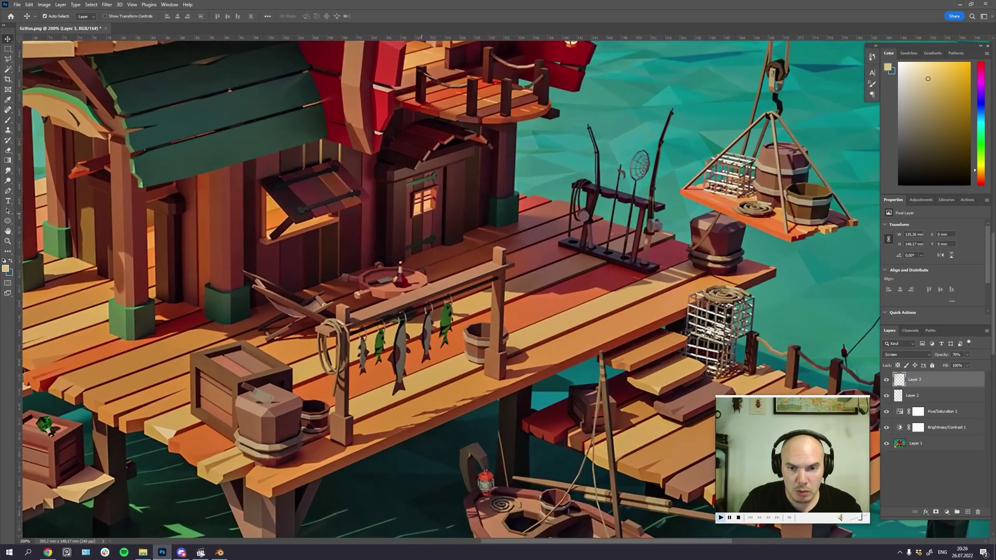
left_click_drag(417, 299, 495, 295)
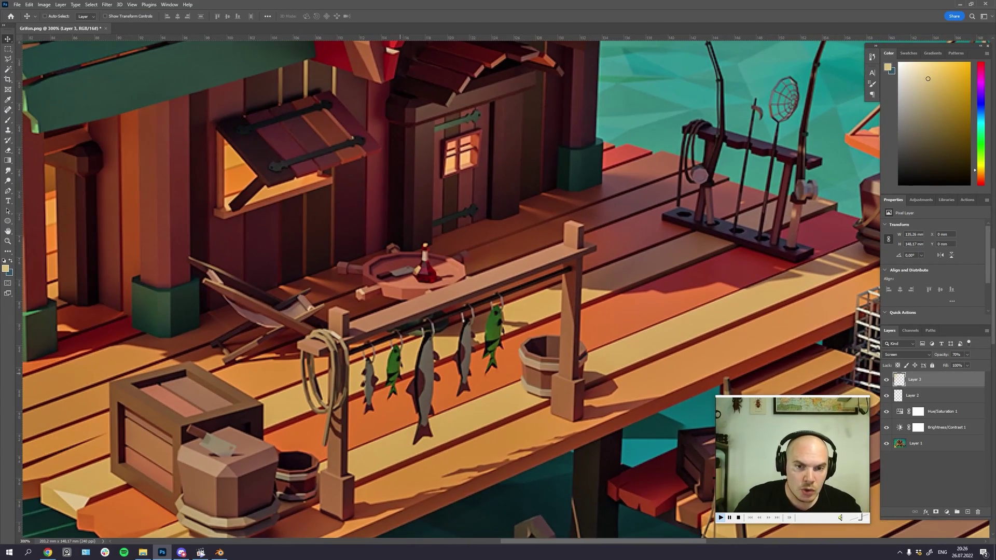
left_click_drag(411, 280, 428, 305)
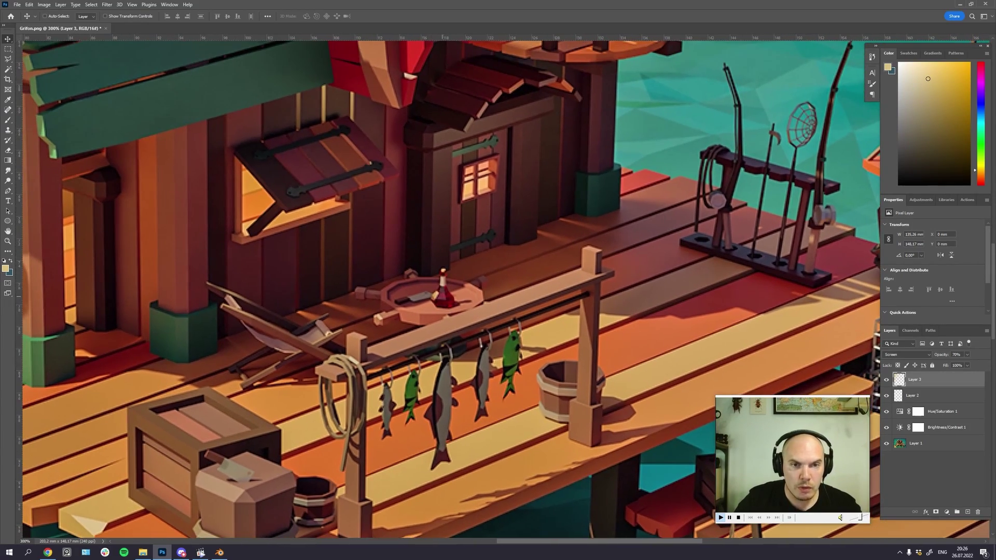
scroll(503, 298, "down", 1)
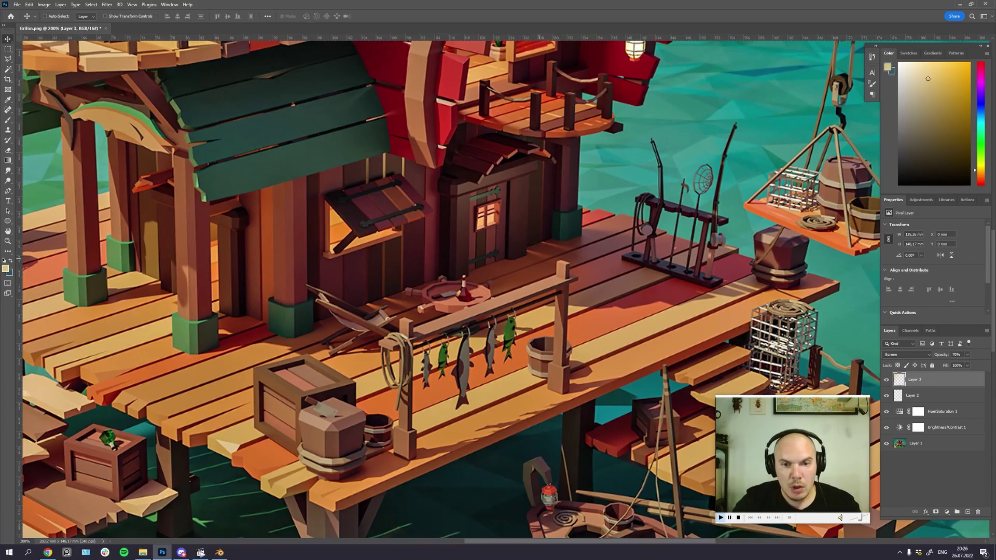
left_click_drag(539, 258, 631, 261)
left_click_drag(417, 248, 620, 281)
left_click_drag(620, 70, 566, 313)
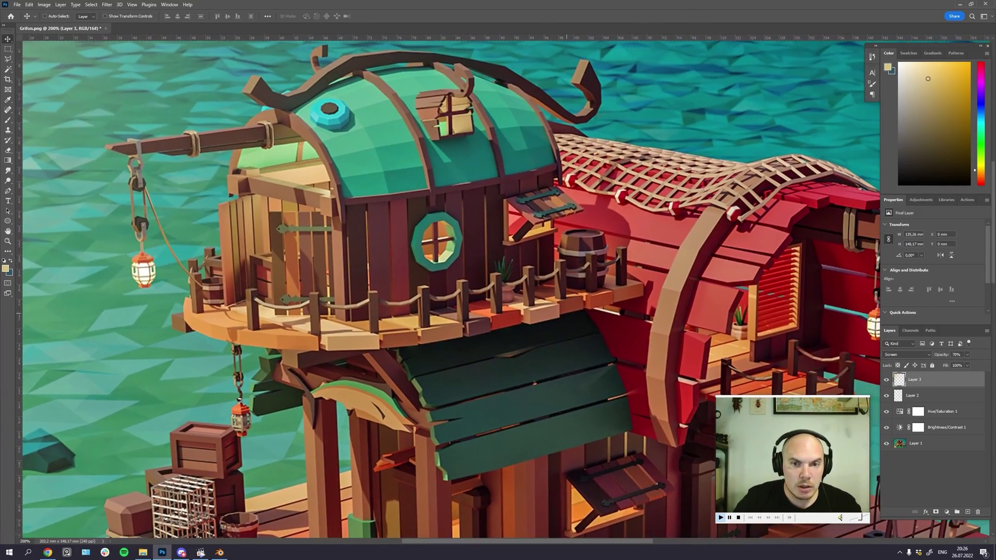
left_click_drag(624, 269, 516, 333)
scroll(505, 290, "down", 2)
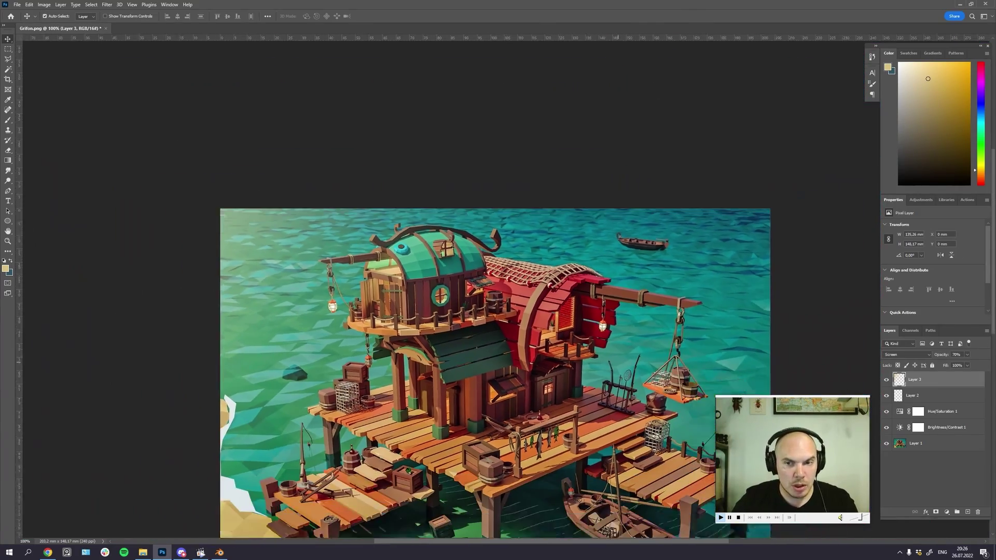
scroll(507, 291, "up", 1)
left_click_drag(603, 352, 561, 166)
left_click_drag(629, 311, 626, 348)
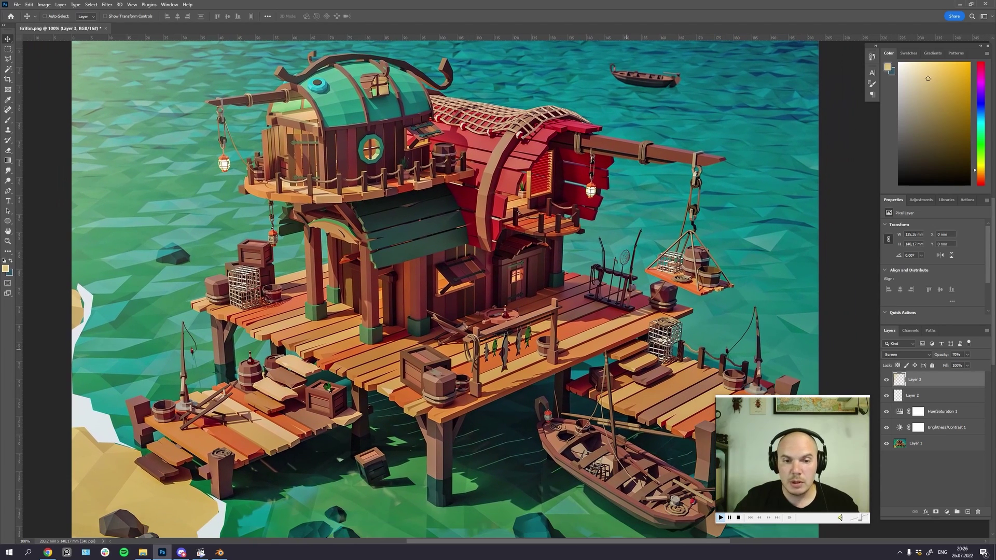
scroll(452, 291, "down", 1)
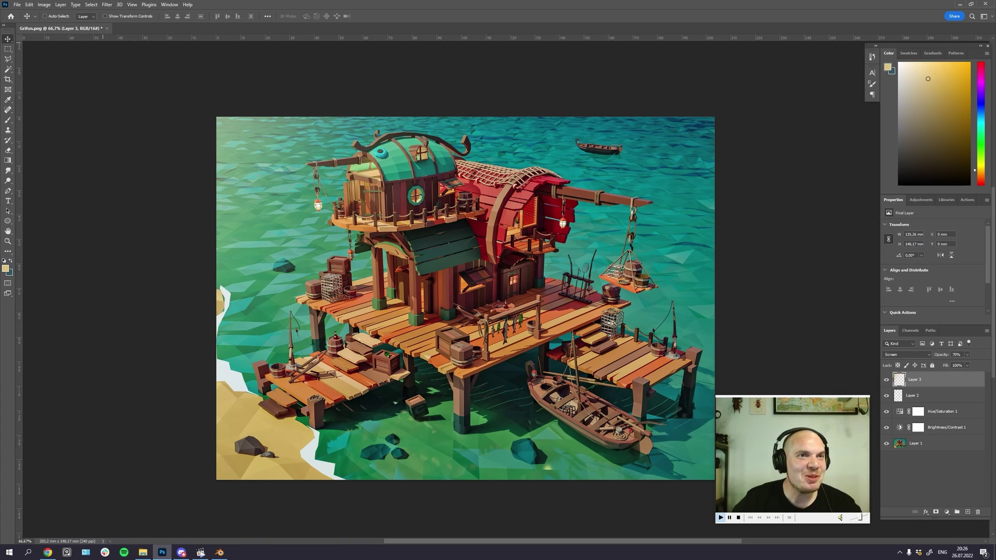
Step: Close Grifon.png without saving and open jazz4eye.png from the lama fisherman hut feedback folder in Photoshop
key("ctrl+w")
key("Right")
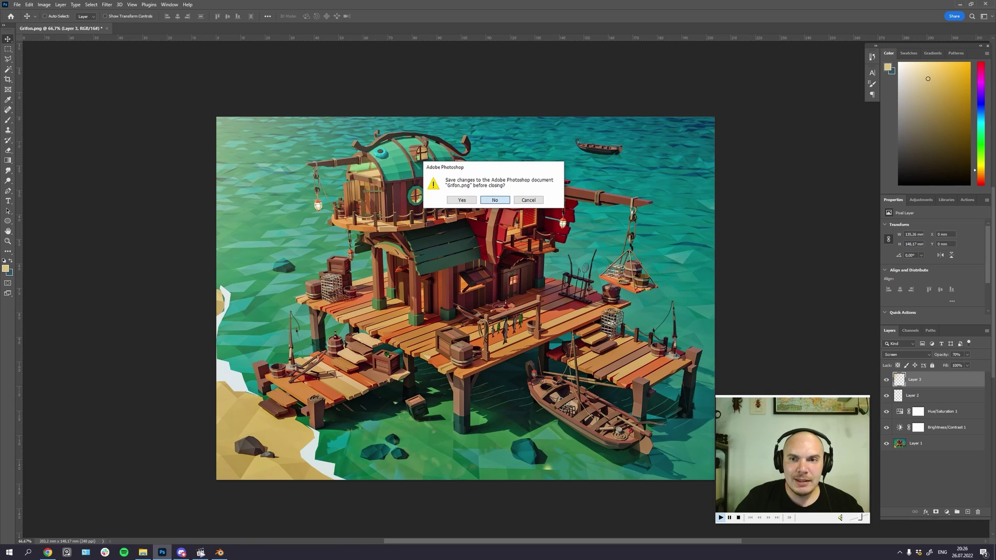
key("Return")
left_click(959, 4)
left_click(271, 137)
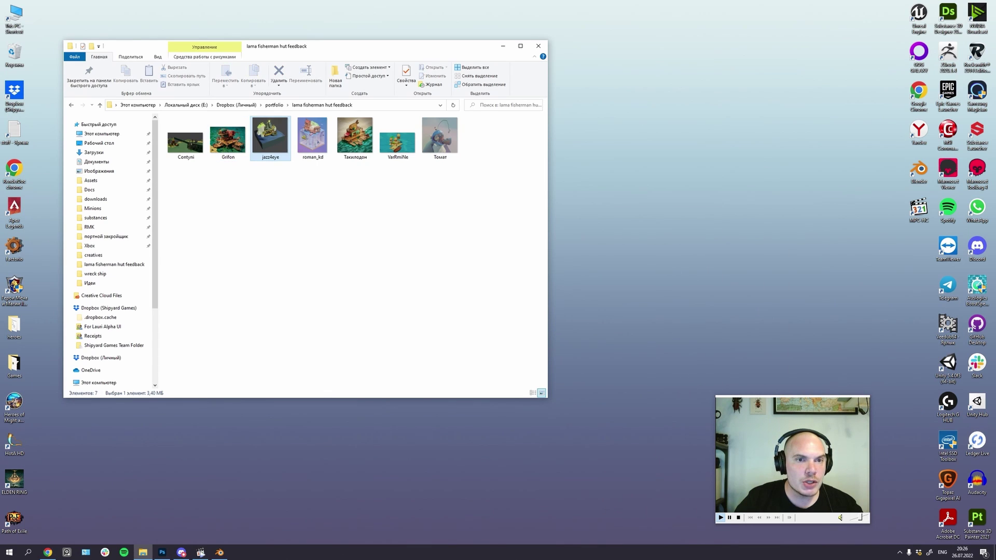
left_click_drag(270, 136, 177, 327)
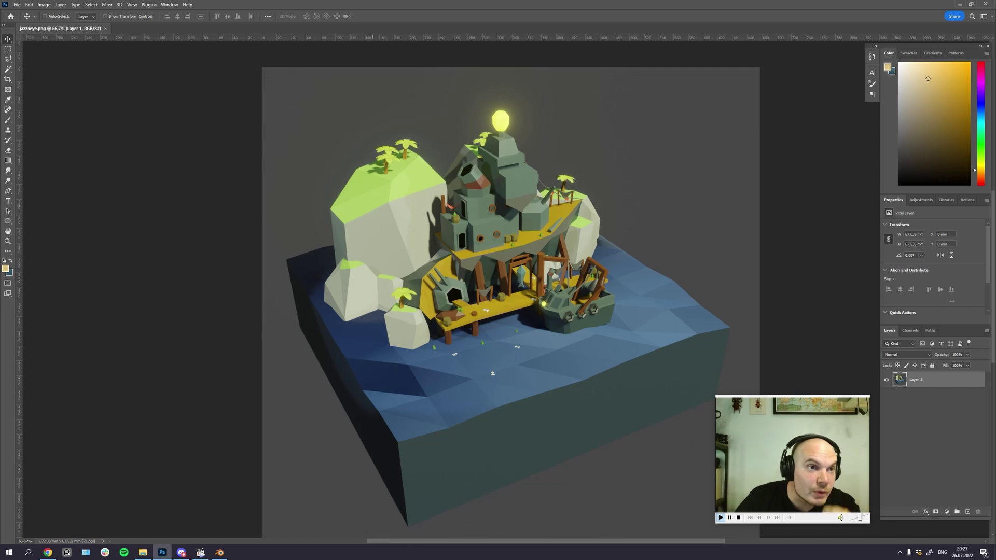
left_click_drag(444, 198, 438, 218)
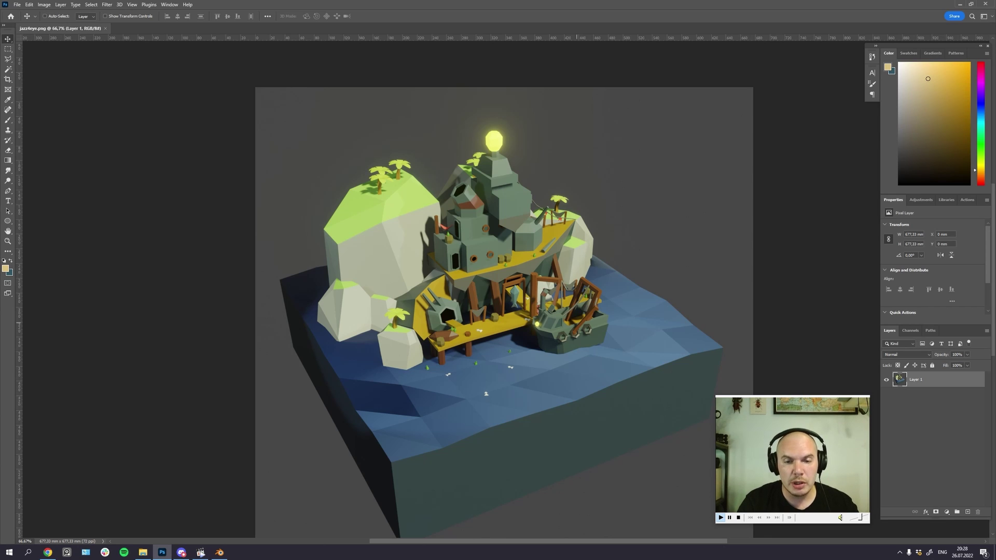
key("ctrl+minus")
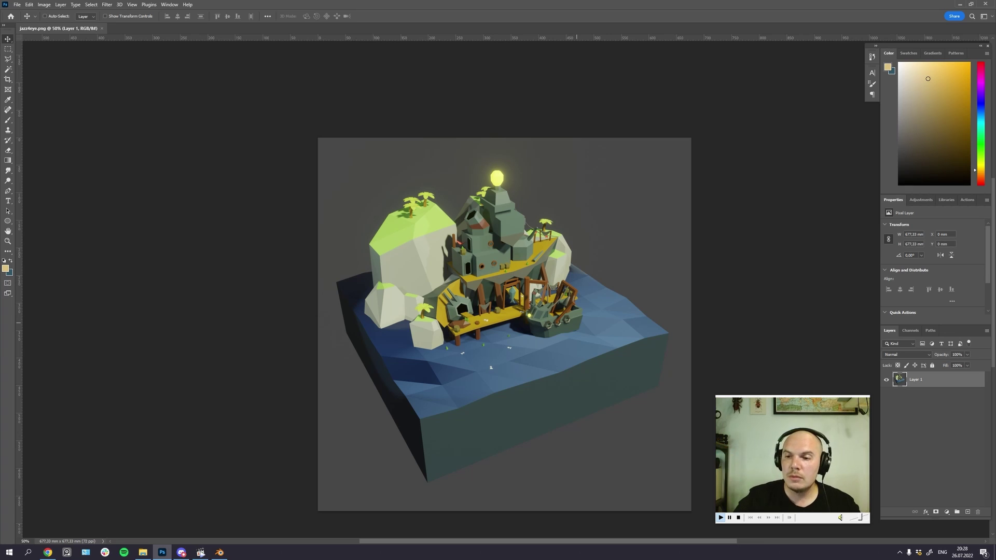
key("c")
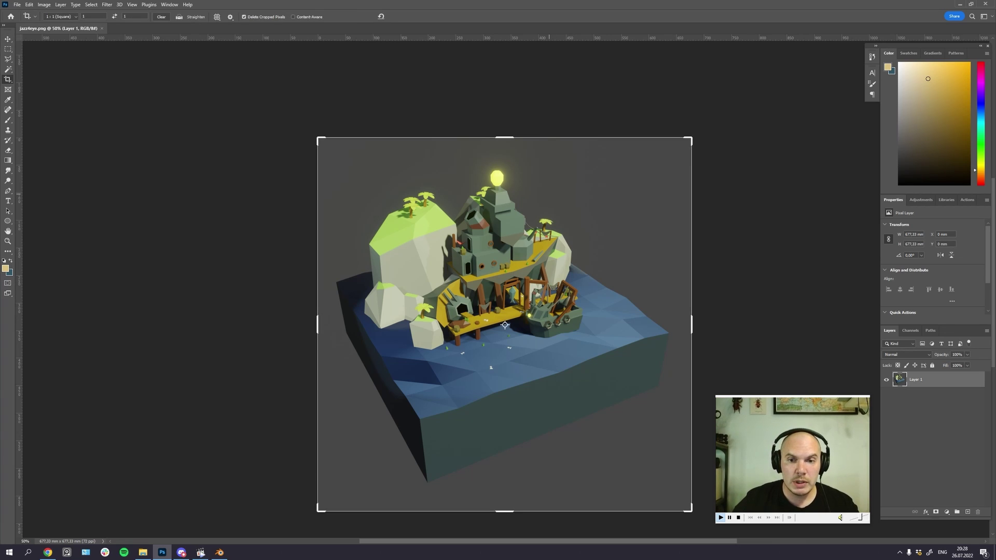
key("Escape")
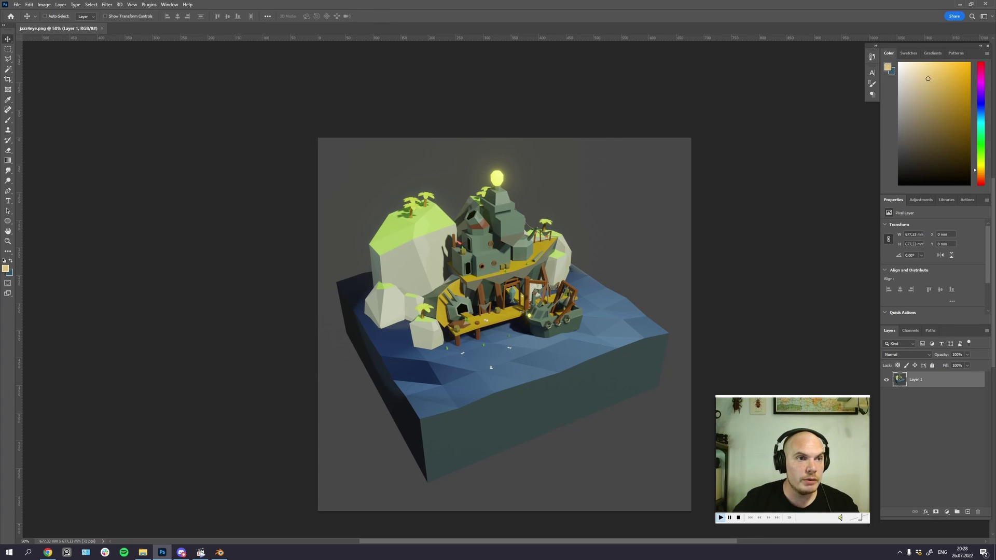
key("m")
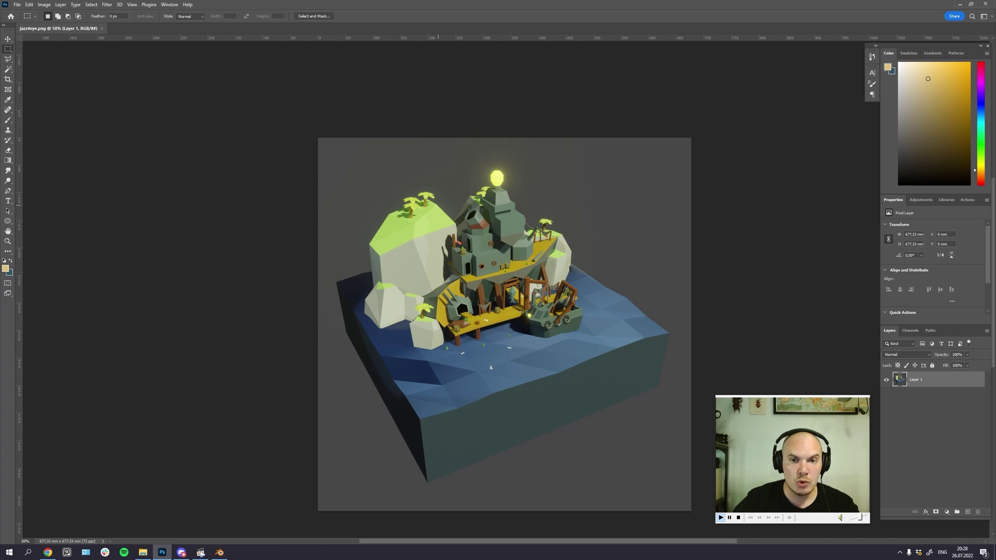
left_click_drag(411, 178, 582, 341)
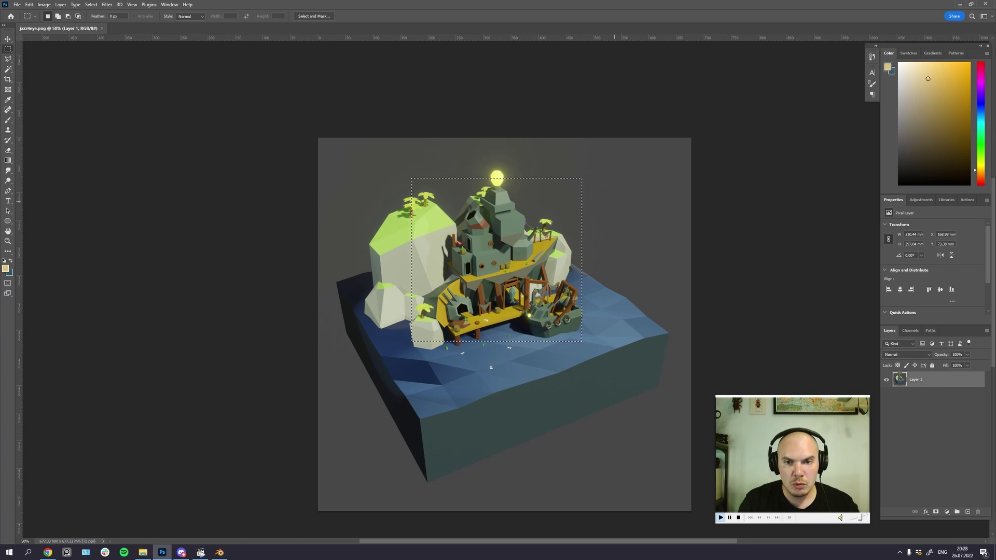
key("ctrl+d")
Step: Crop the image to a 1:1 square about 444.5 mm wide, framed tightly around the rocks, hut and boat
key("c")
left_click_drag(690, 139, 583, 246)
left_click_drag(558, 315, 557, 340)
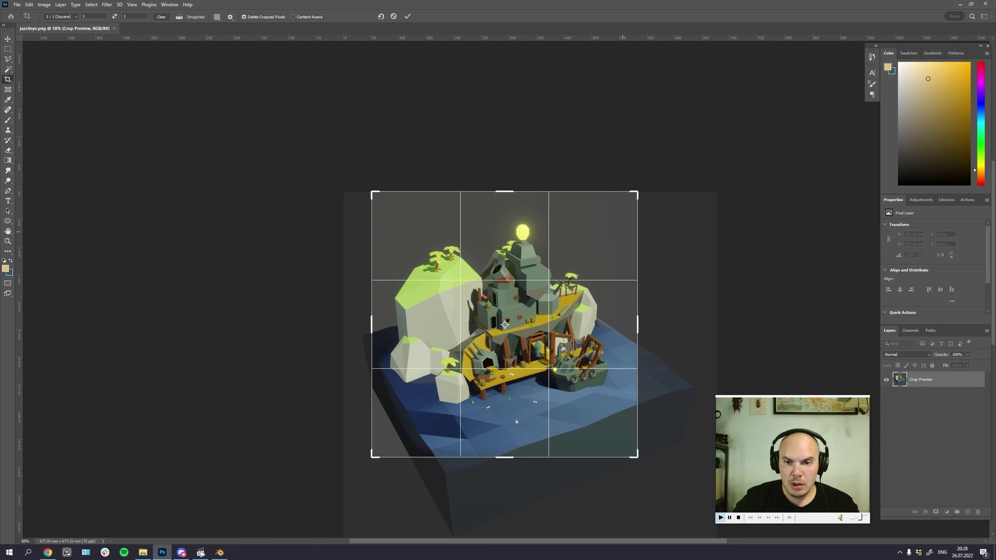
left_click_drag(638, 192, 621, 211)
left_click_drag(579, 245, 568, 263)
left_click_drag(621, 209, 628, 203)
mouse_move(600, 239)
left_mouse_down()
mouse_move(614, 225)
mouse_move(605, 233)
mouse_move(603, 220)
mouse_move(584, 249)
mouse_move(603, 232)
left_mouse_up()
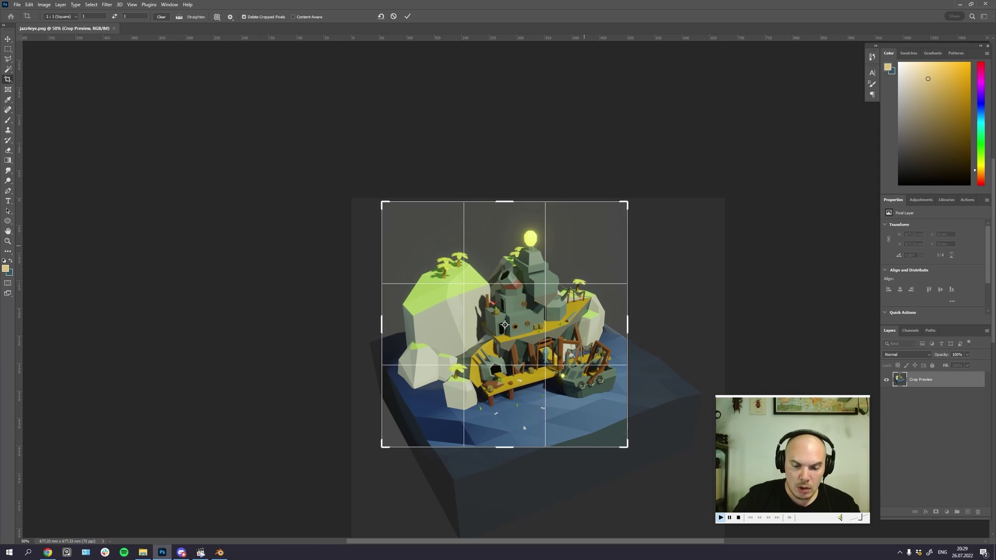
key("Return")
key("ctrl+plus")
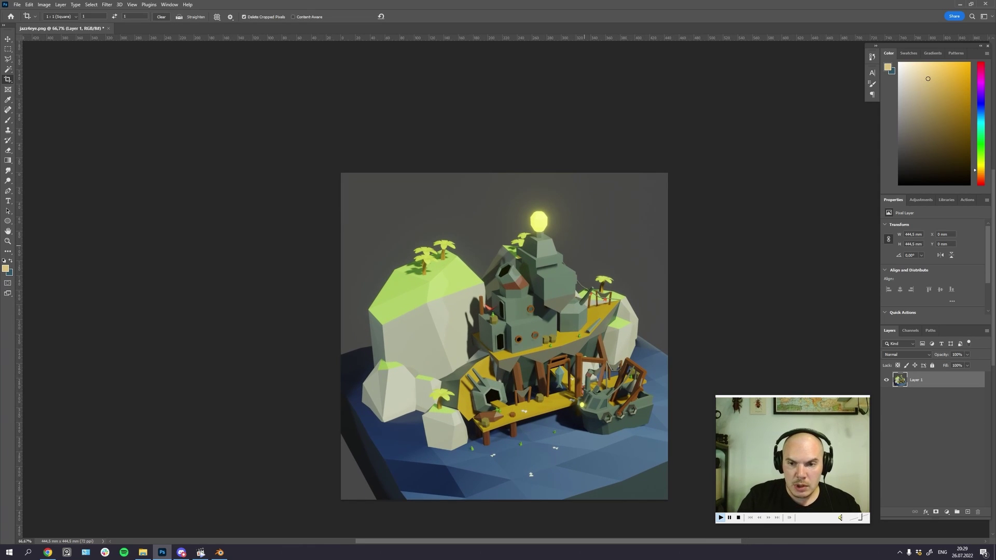
Step: Add a new layer and choose the Soft Round Pressure Opacity brush
left_click_drag(687, 414, 620, 336)
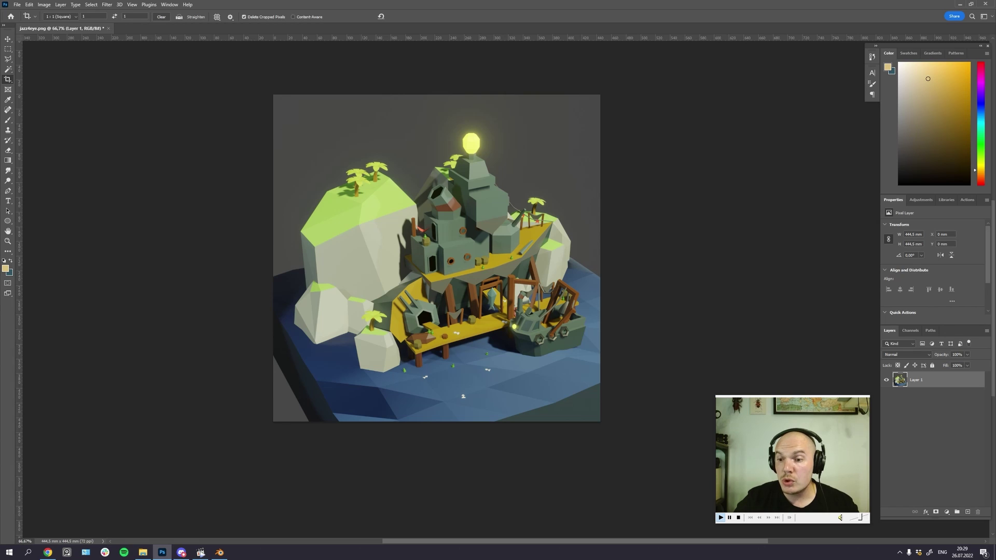
key("ctrl+shift+alt+n")
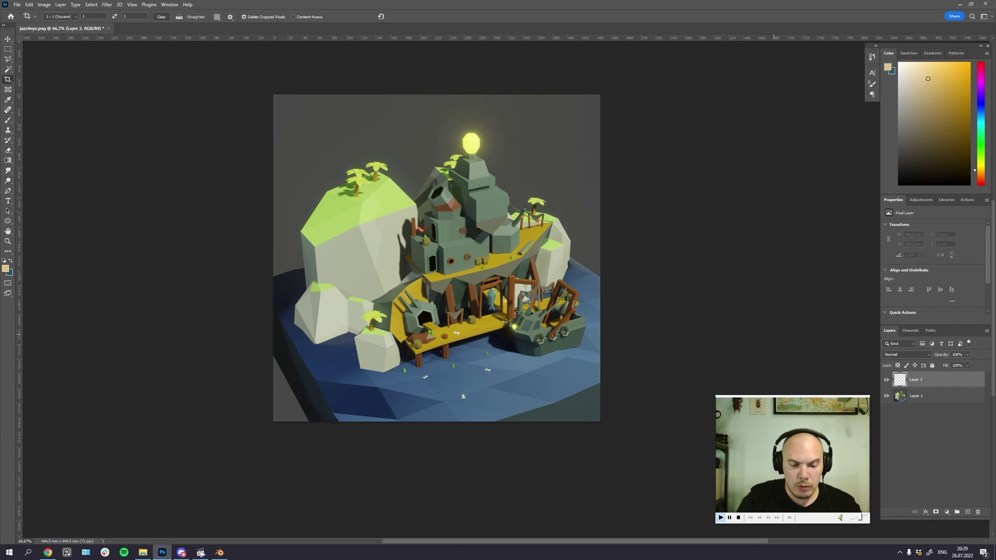
key("b")
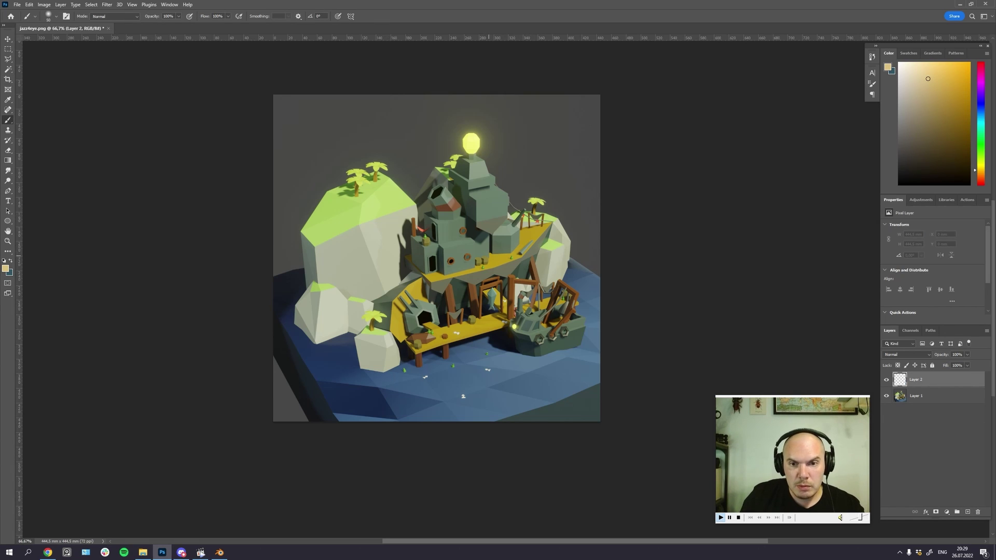
key("bracketleft")
right_click(435, 199)
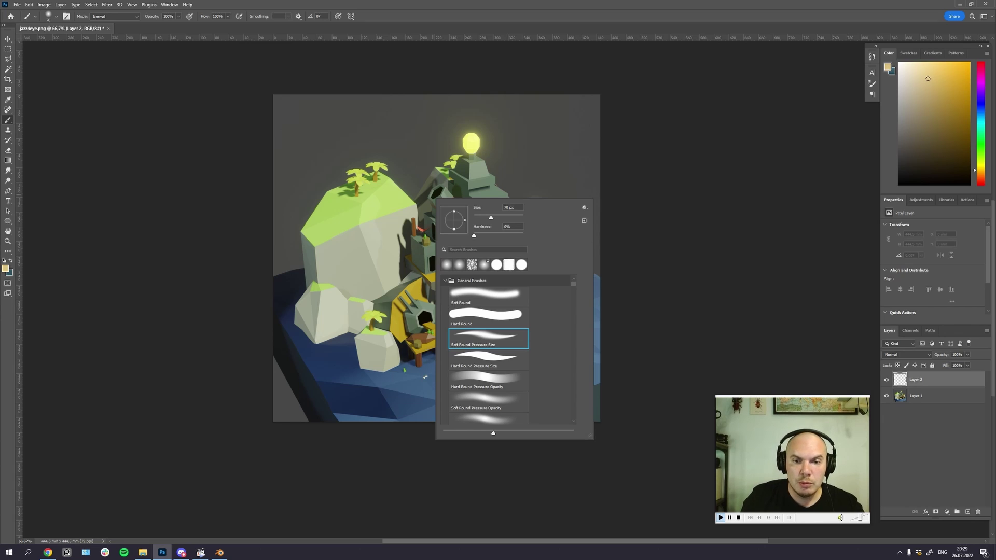
left_click(485, 401)
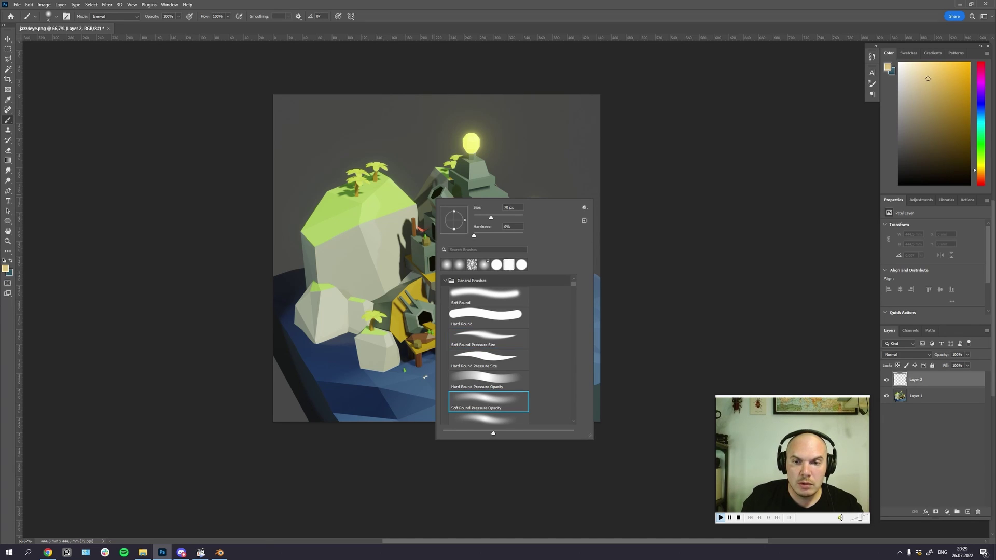
key("Return")
Step: Paint sampled water blues over the sea's back edge by the small rock and over the exposed block side at the lower-left corner
left_click(585, 301, "alt")
left_click_drag(603, 277, 580, 262)
left_click(339, 395, "alt")
mouse_move(306, 383)
left_mouse_down()
mouse_move(282, 358)
mouse_move(283, 329)
mouse_move(288, 430)
mouse_move(320, 418)
left_mouse_up()
left_click(323, 385, "alt")
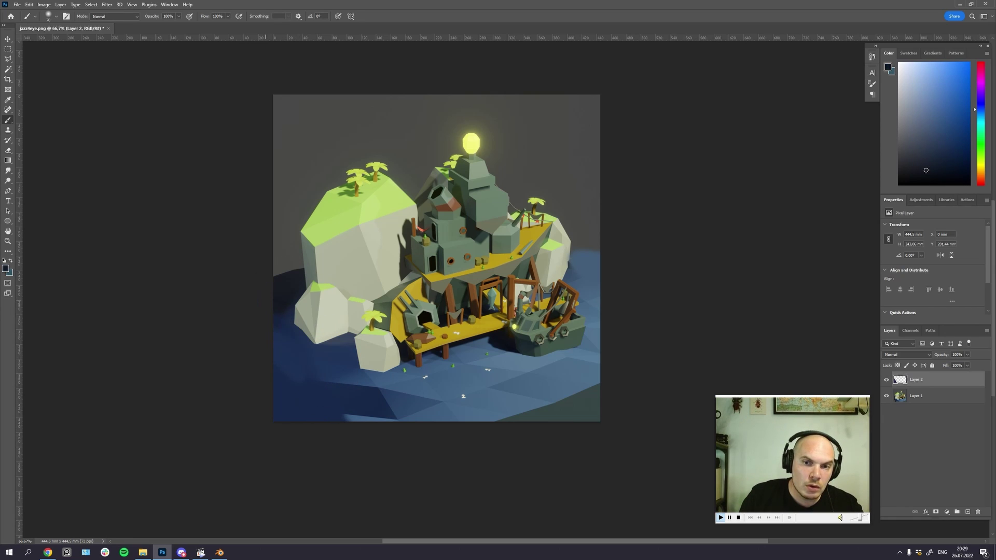
Step: Cover the green block side at the lower-right corner with sampled water blue, and touch up the dark water behind the big rock
left_click(515, 402, "alt")
mouse_move(514, 416)
left_mouse_down()
mouse_move(554, 412)
mouse_move(591, 400)
left_mouse_up()
left_click(549, 405, "alt")
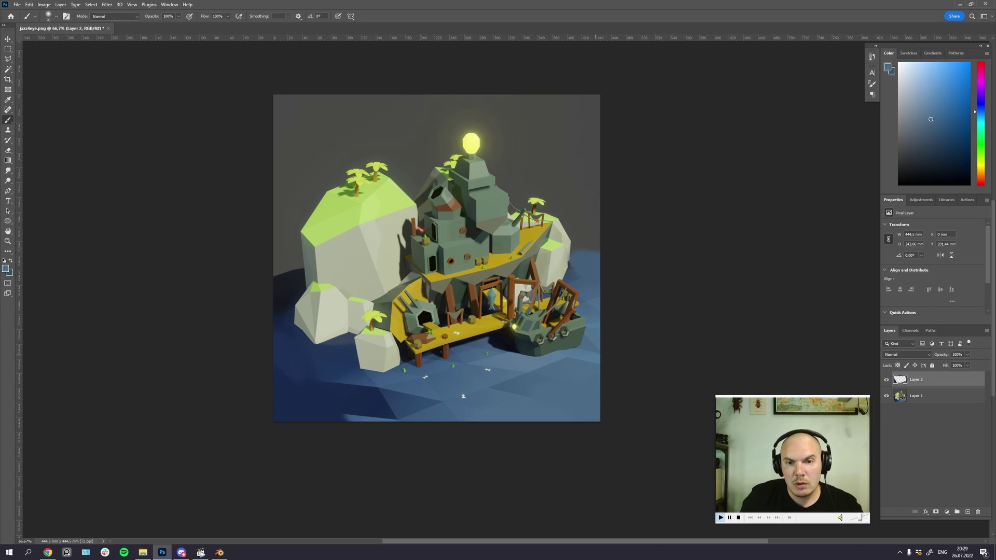
left_click(286, 280, "alt")
left_click_drag(281, 280, 295, 276)
Step: Merge the painted layer into the image and select the grey background with the Magic Wand at tolerance 20
left_click_drag(535, 283, 488, 295)
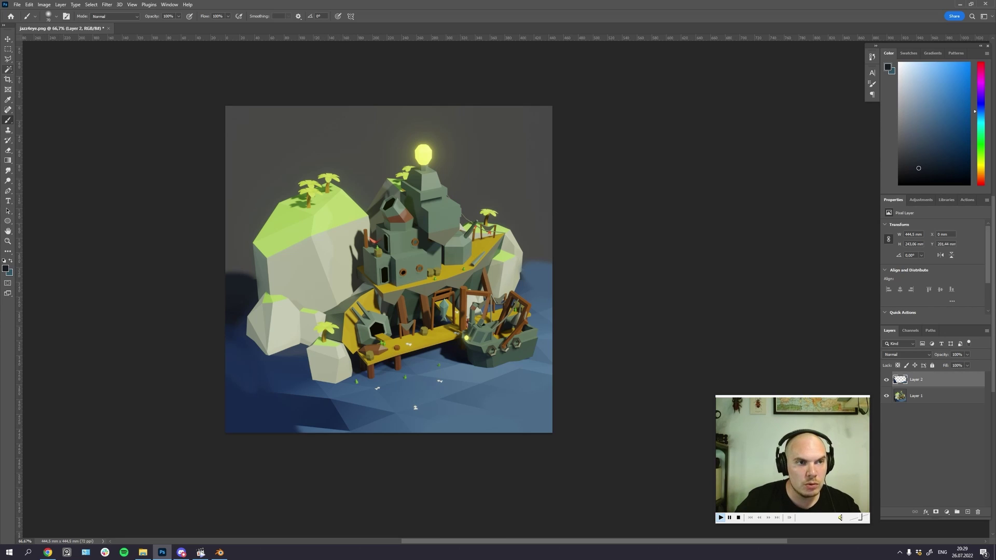
left_click(8, 69)
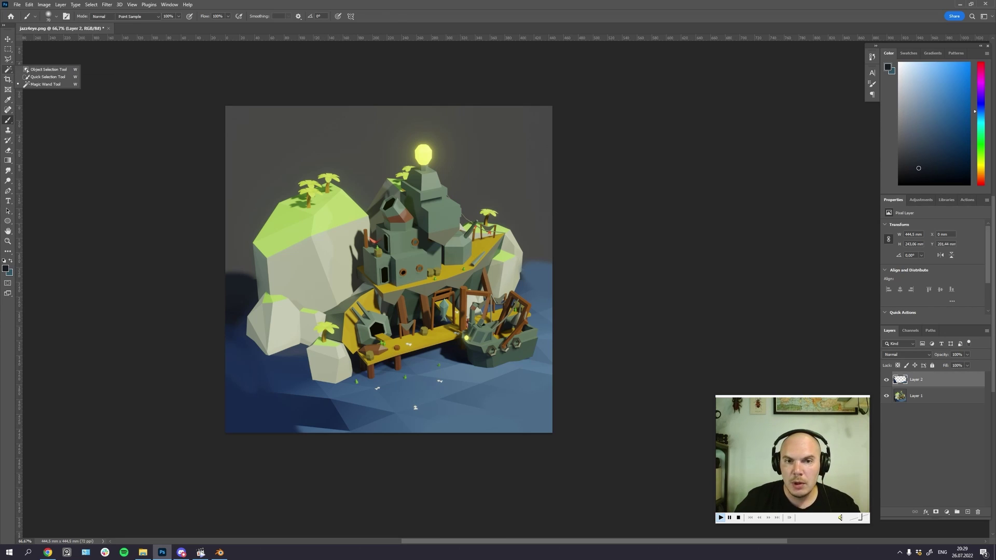
left_click(326, 132)
key("ctrl+d")
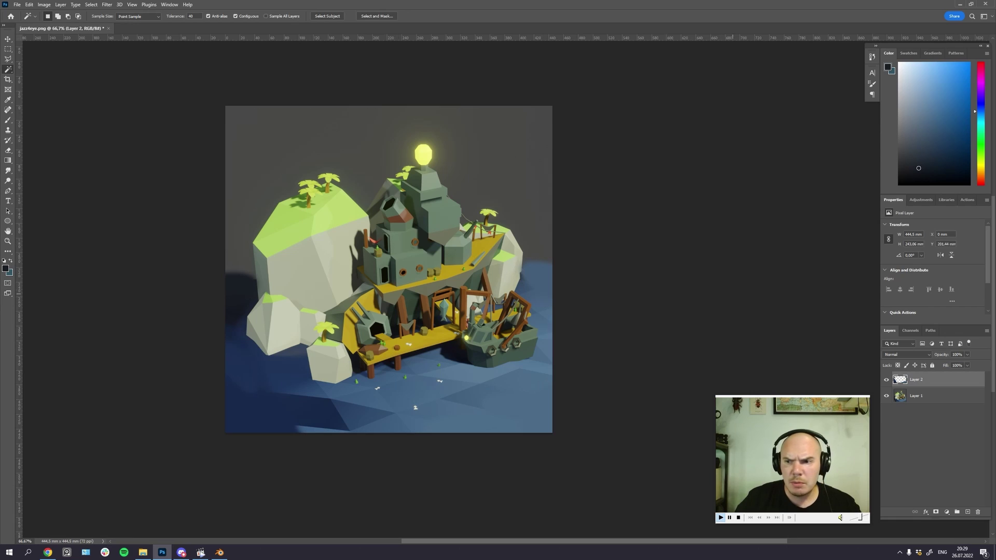
key("ctrl+e")
left_click(303, 164)
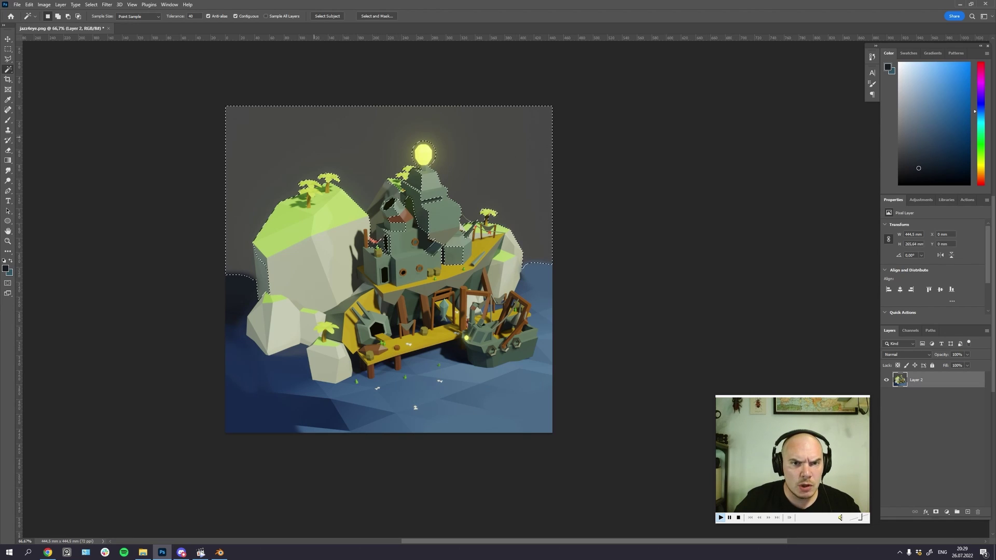
double_click(191, 16)
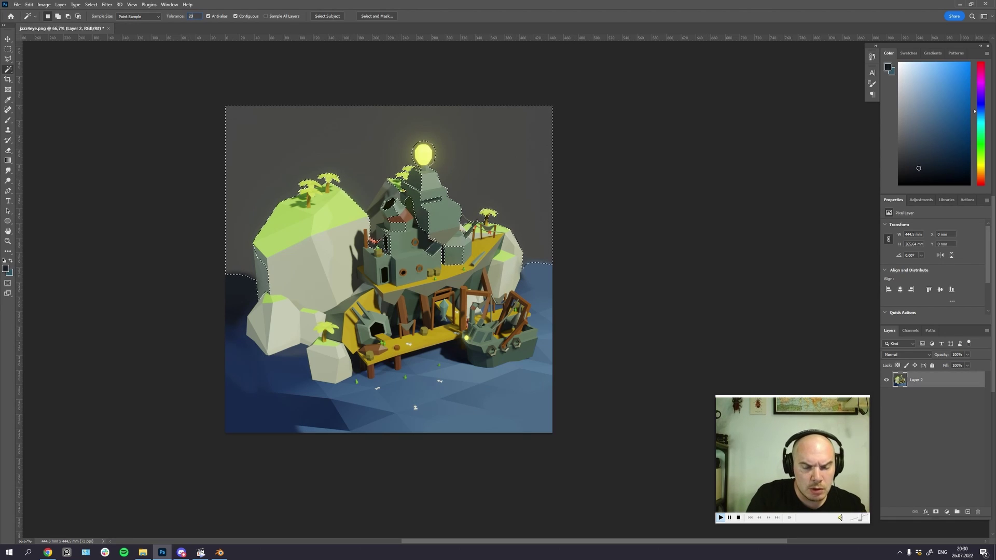
type("20")
left_click(385, 191)
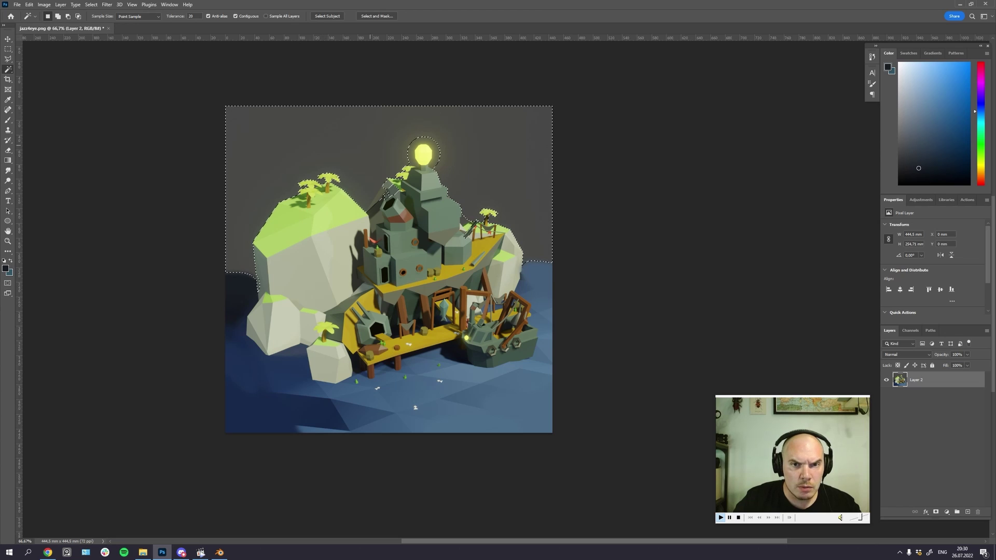
Step: Subtract the grey mountain slope behind the tower from the background selection with the Polygonal Lasso
scroll(396, 160, "up", 2)
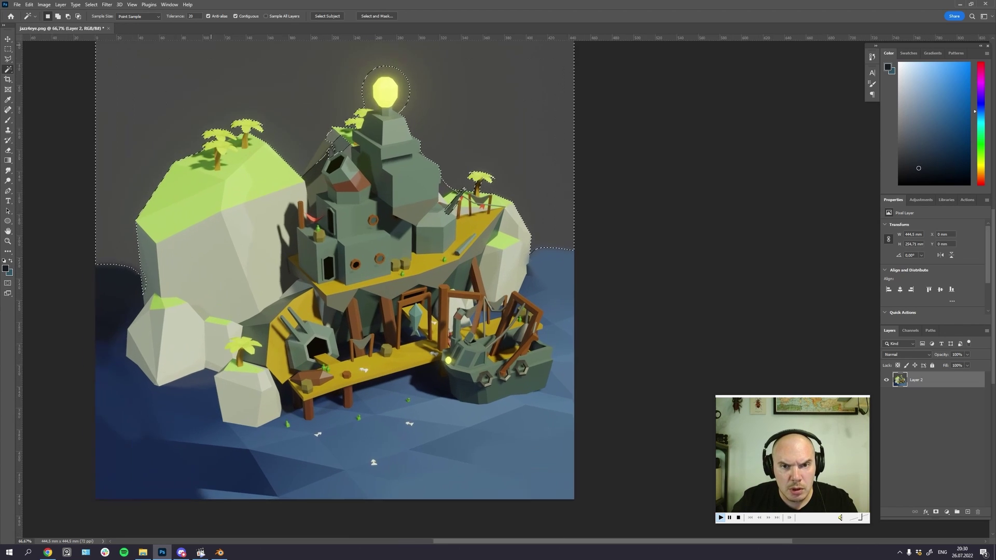
key("l")
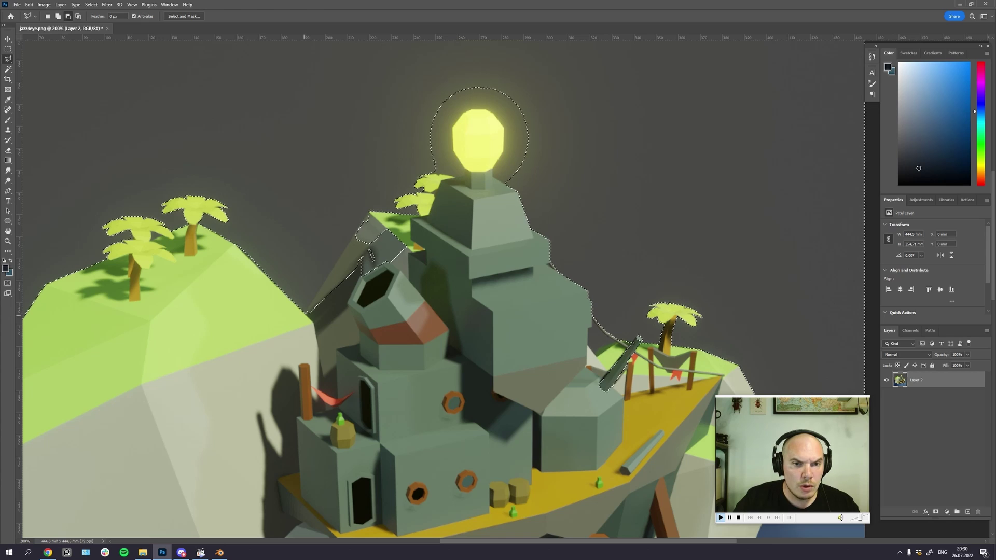
left_click(307, 313, "alt")
left_click(369, 212)
left_click(460, 253)
left_click(374, 398)
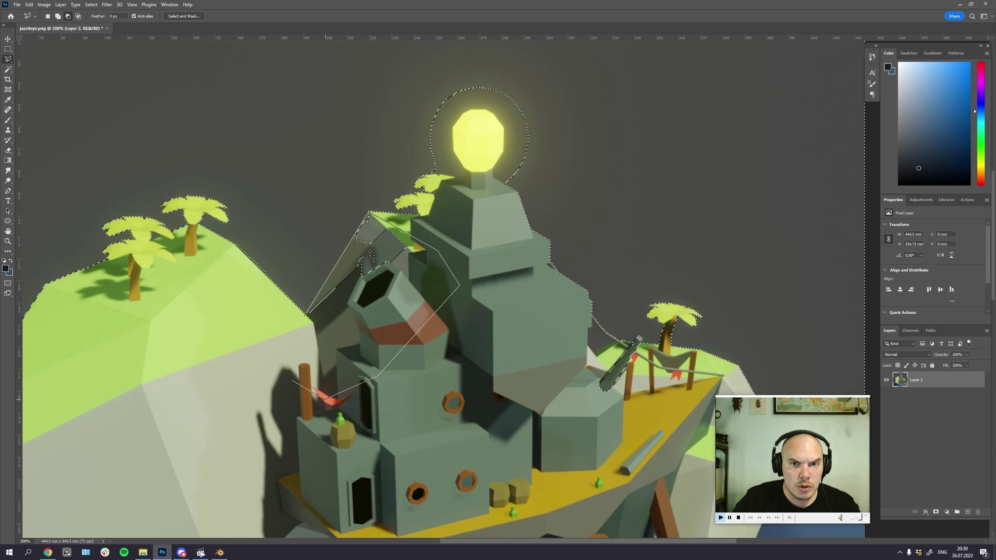
left_click(307, 313)
Step: Add the glow around the tower's lamp to the selection, tracing tightly along the lamp's outline with the Polygonal Lasso
left_click_drag(462, 218, 415, 281)
key("shift")
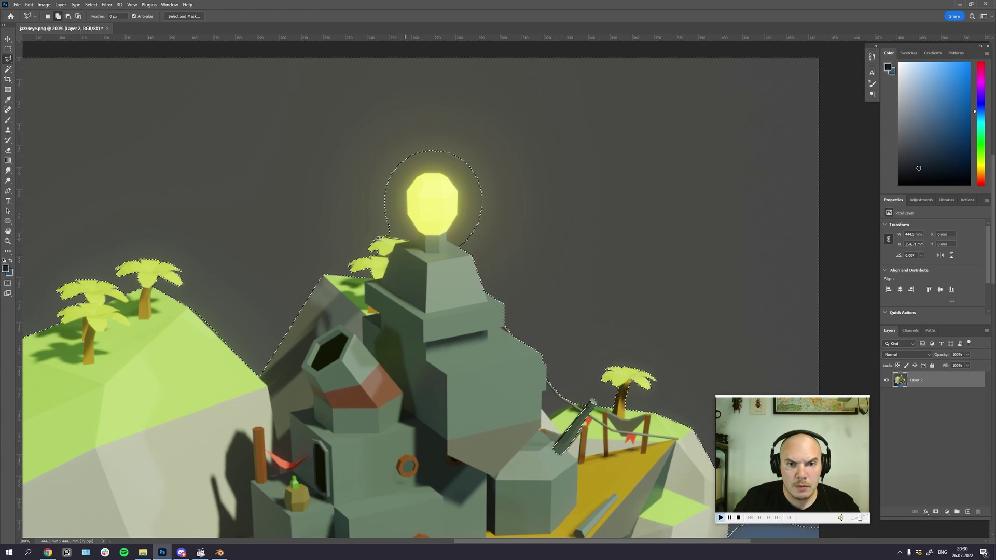
left_click(374, 238)
left_click(418, 232)
left_click(408, 214)
left_click(408, 191)
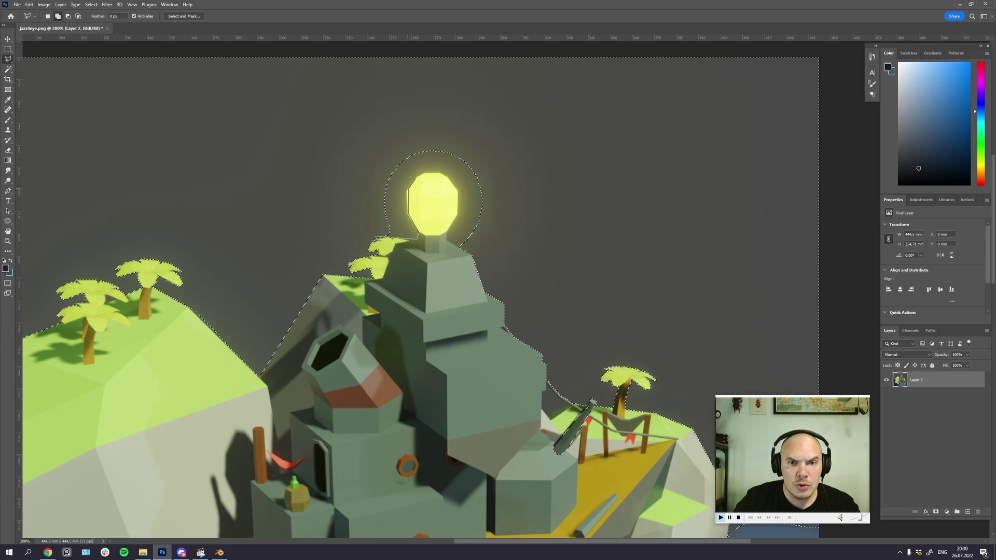
left_click(419, 176)
left_click(441, 173)
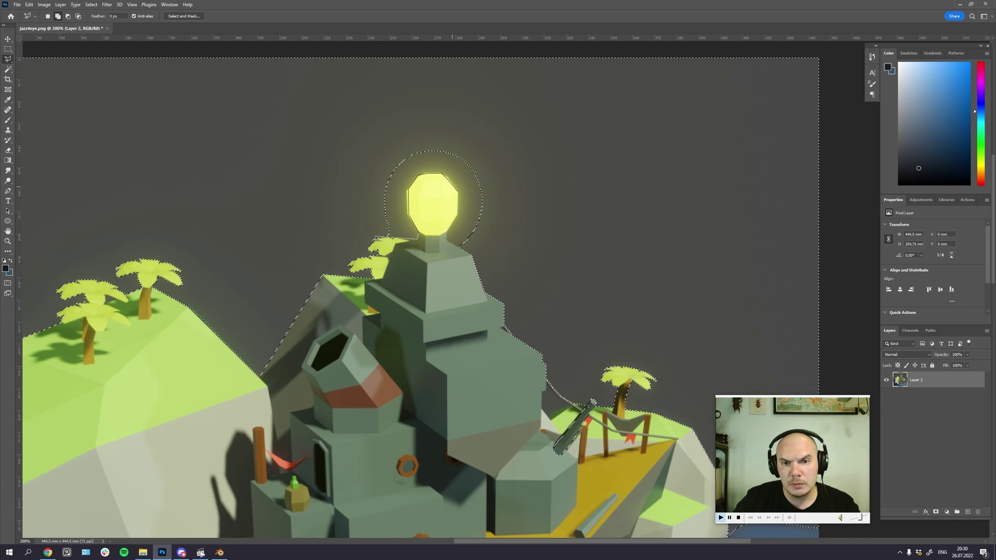
left_click(457, 191)
left_click(456, 215)
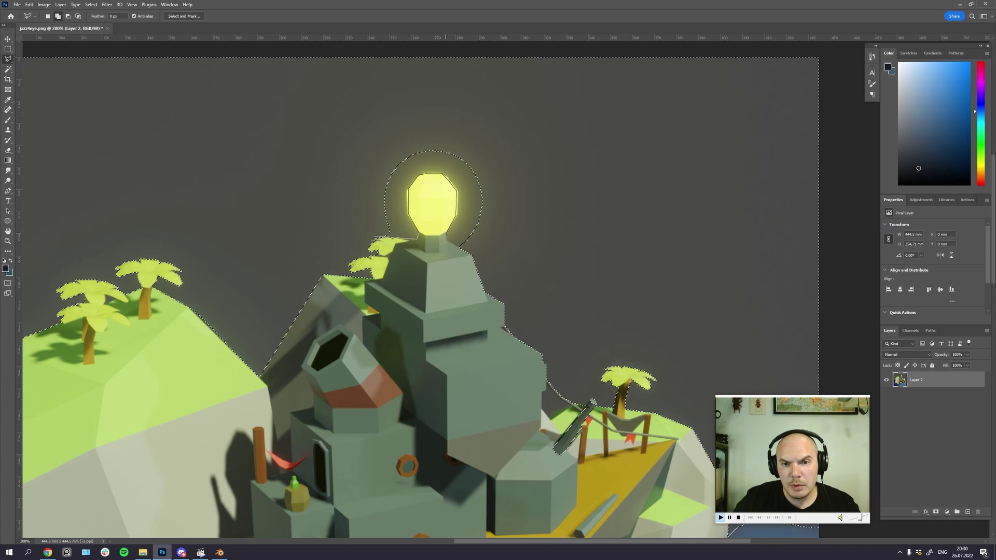
left_click(446, 233)
left_click(466, 252)
left_click(558, 218)
left_click(559, 139)
left_click(519, 108)
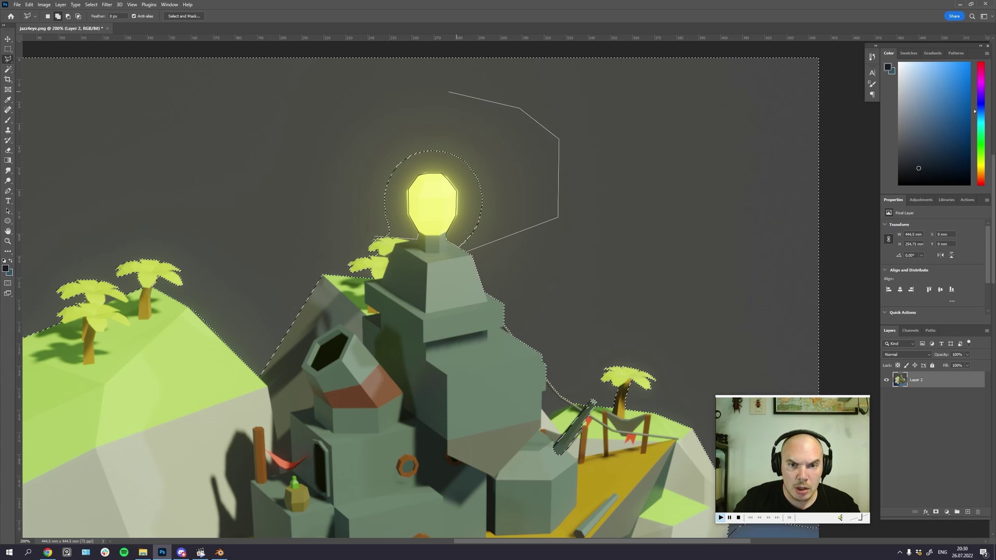
left_click(428, 90)
left_click(336, 94)
double_click(306, 188)
Step: Extend the selection down to straight horizon edges beside the small rear rock and the big rock
left_click_drag(669, 412, 444, 285)
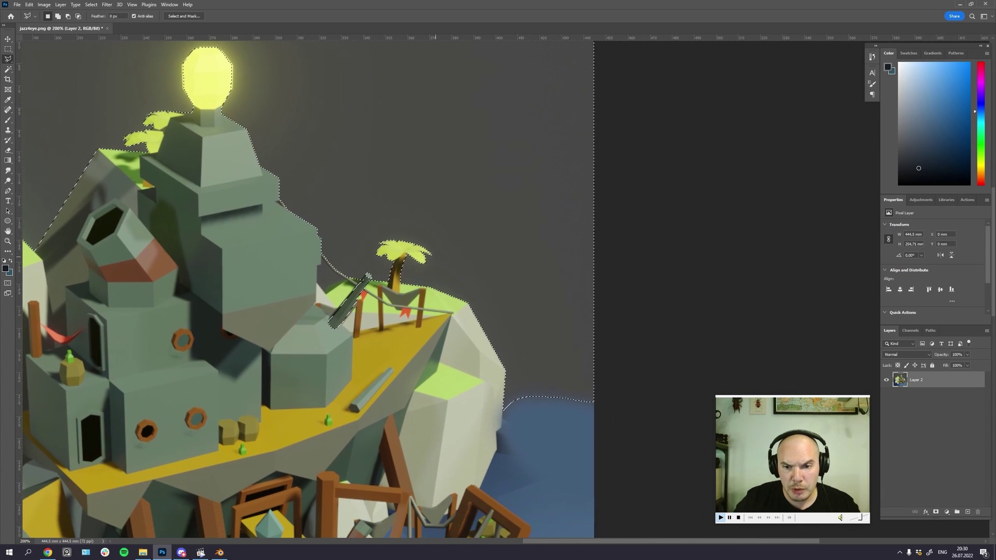
left_click(502, 410, "shift")
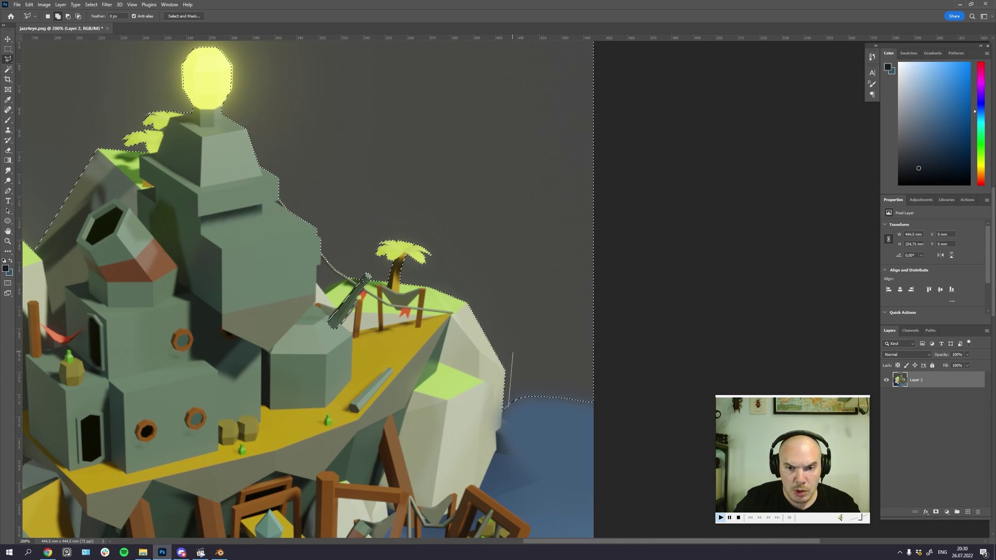
left_click(503, 410)
left_click(616, 416)
double_click(620, 346)
mouse_move(322, 324)
left_mouse_down()
mouse_move(476, 323)
mouse_move(669, 249)
left_mouse_up()
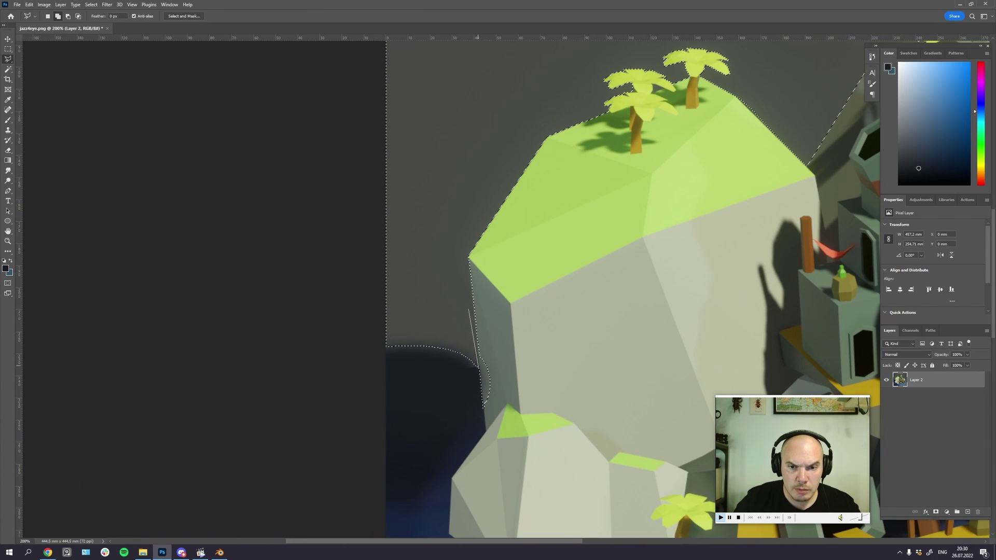
left_click(480, 369)
double_click(334, 369)
Step: Subtract the stray selected patch on the big rock's shaded side from the selection
left_click(478, 328, "shift")
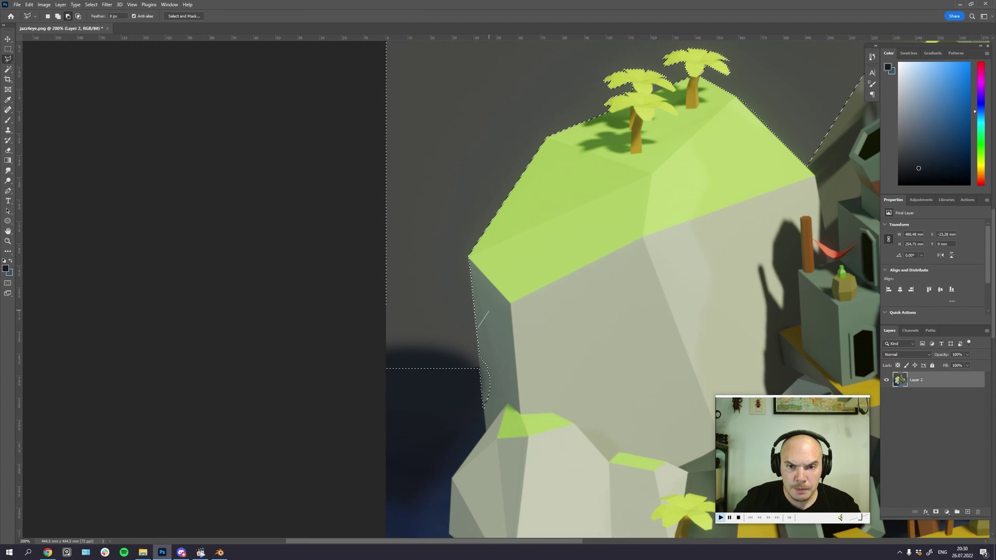
left_click(477, 329)
left_click(484, 425)
left_click(540, 423)
double_click(551, 315)
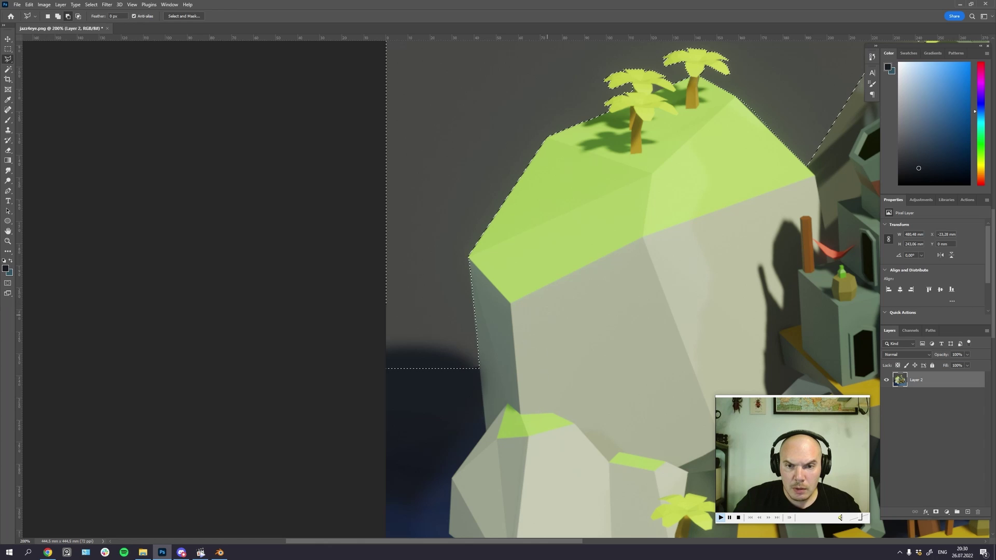
Step: Fill the selected background with a muted grey-blue using several foreground-to-transparent gradients running from the big rock's side across the sky
left_click_drag(634, 269, 469, 269)
key("ctrl+minus")
key("ctrl+minus")
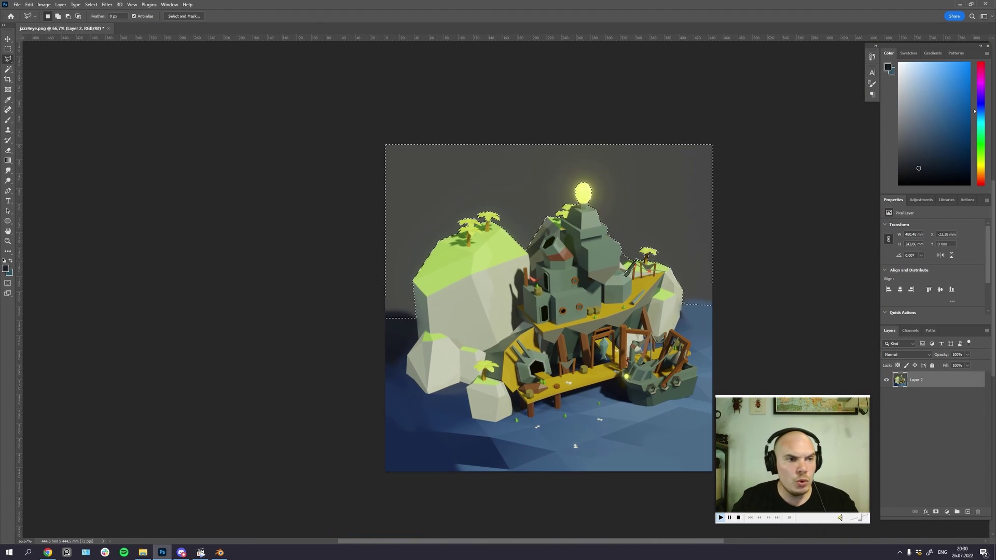
key("g")
left_click_drag(404, 246, 393, 249)
left_click(394, 249, "alt")
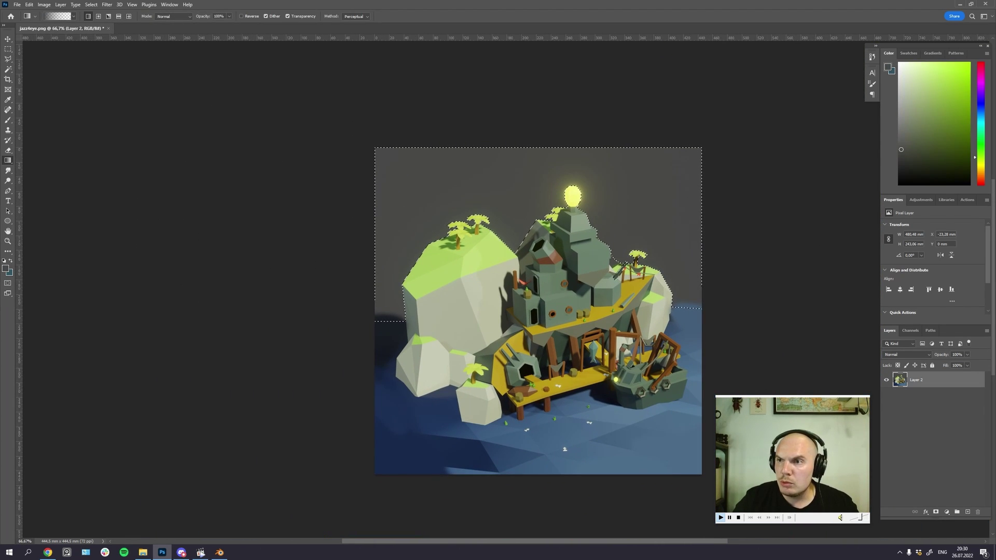
left_click(393, 249, "alt")
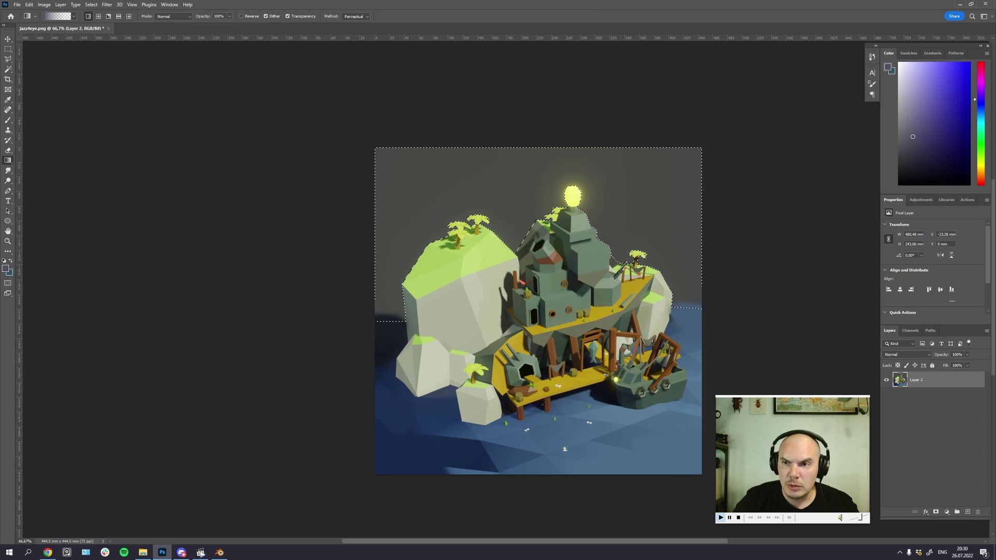
left_click(476, 208, "alt")
left_click_drag(476, 208, 630, 189)
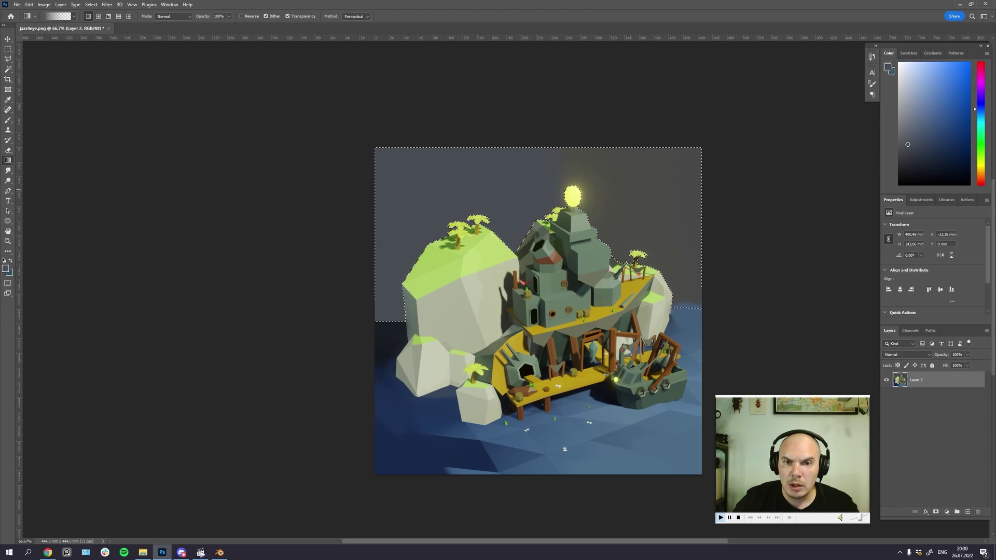
left_click_drag(340, 201, 825, 191)
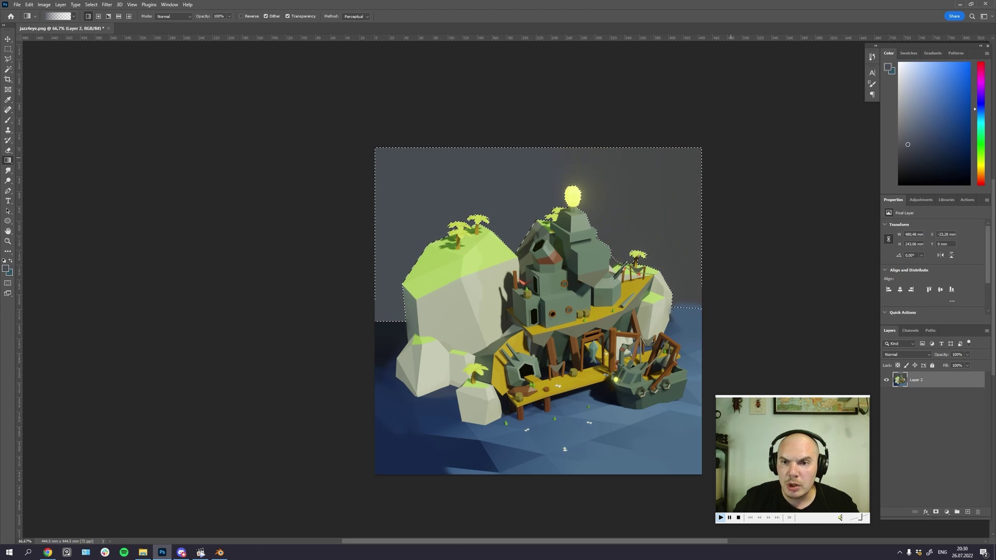
left_click_drag(730, 157, 788, 158)
left_click_drag(789, 158, 727, 160)
Step: Sample a blue, shift its hue towards cyan, and spread the dark teal diagonally over the background with repeated gradients
left_click(332, 363, "alt")
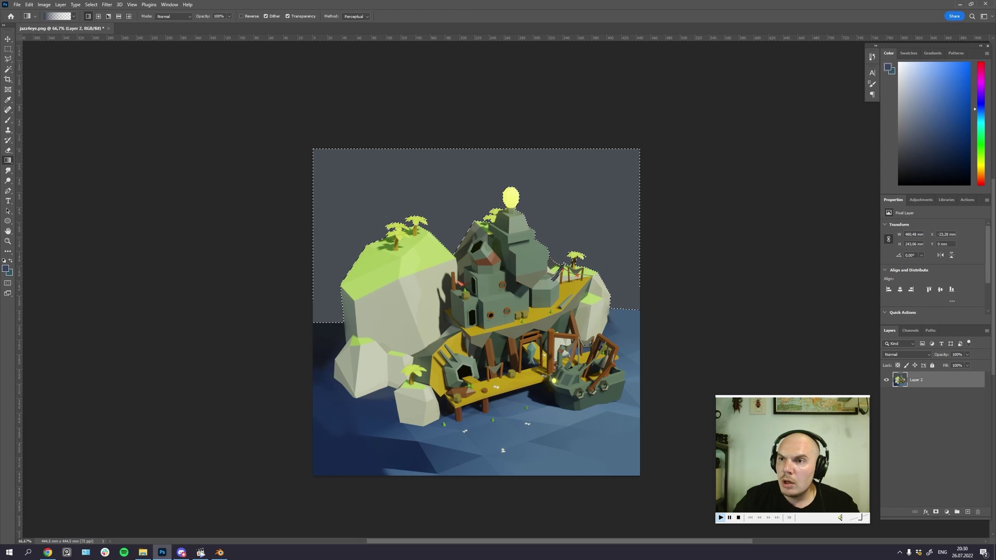
left_click_drag(980, 109, 980, 116)
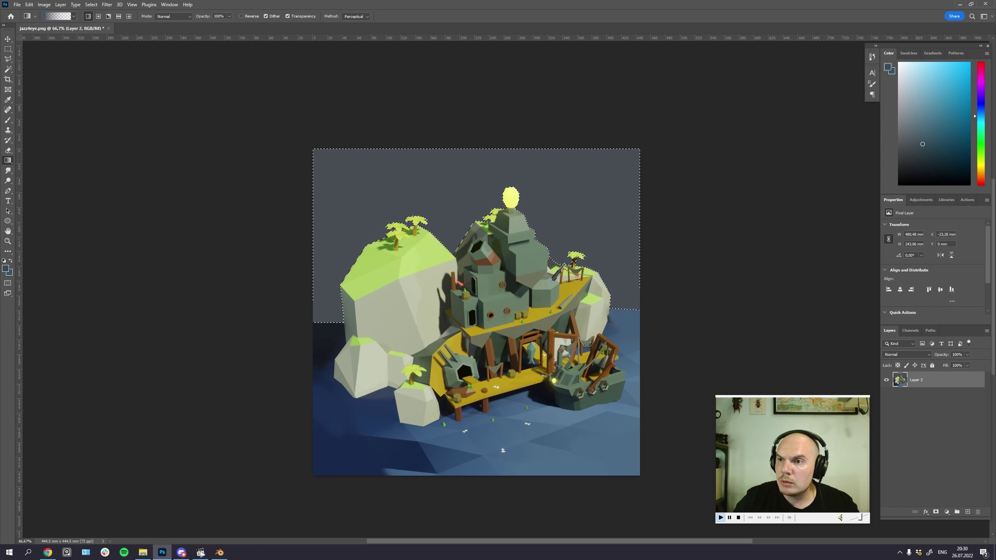
left_click_drag(261, 154, 470, 222)
left_click_drag(263, 121, 451, 182)
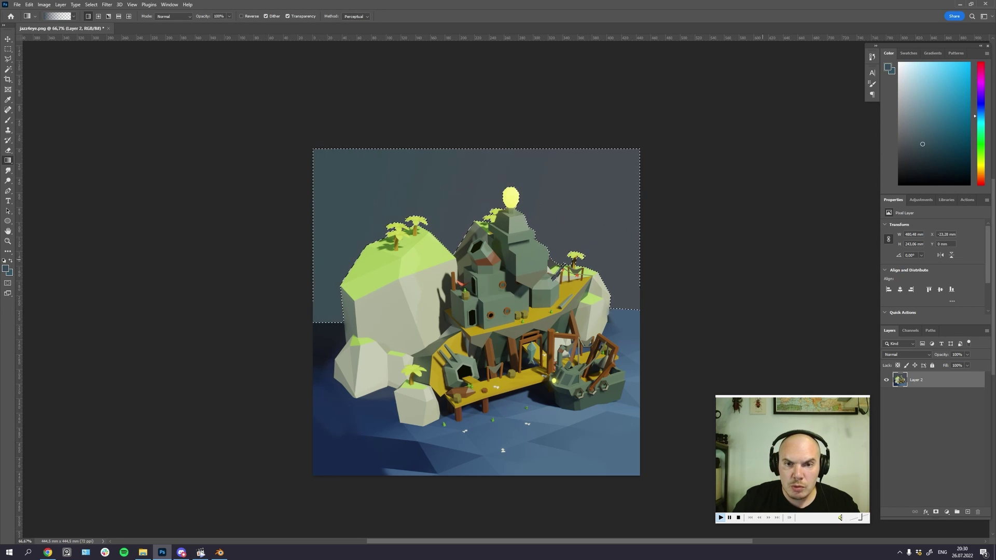
left_click_drag(352, 132, 547, 239)
left_click_drag(509, 172, 648, 218)
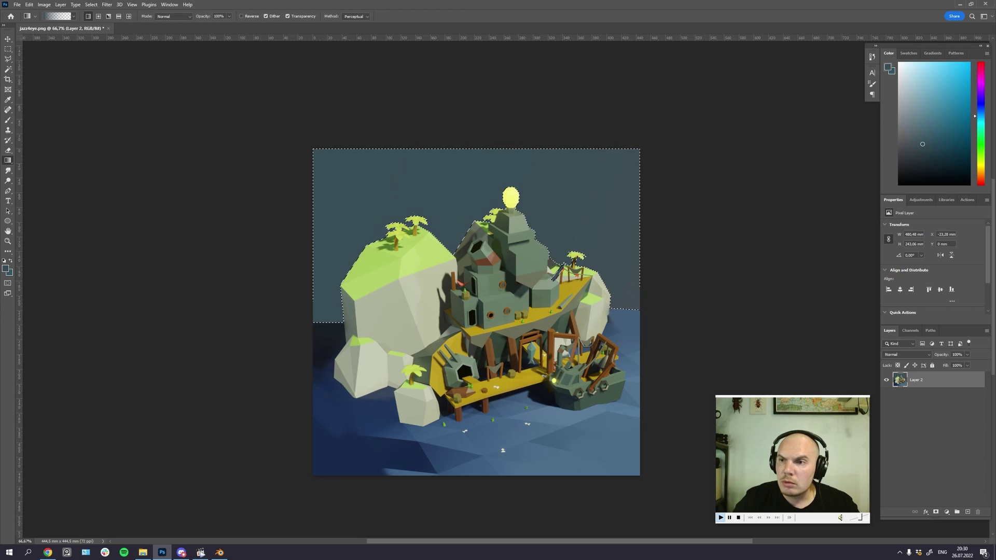
Step: Lighten the background's upper-right corner with gradients in two progressively brighter teals, and deselect
left_click(927, 133)
left_click_drag(649, 112, 605, 156)
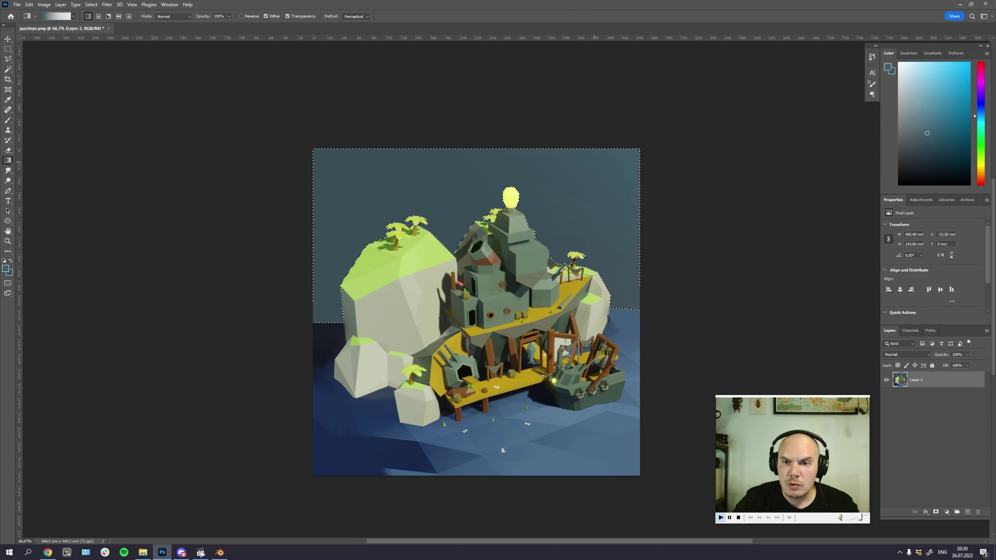
left_click(926, 120)
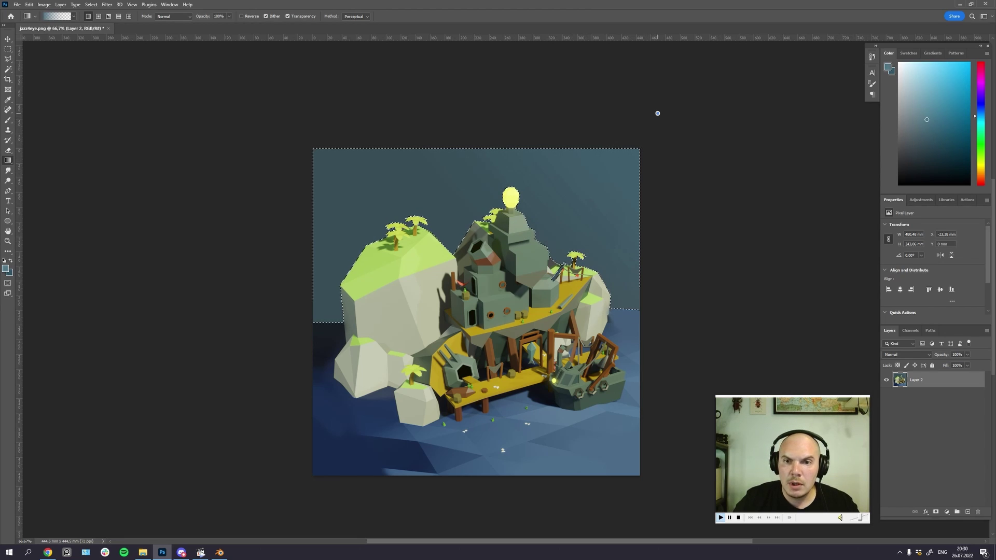
left_click_drag(657, 113, 514, 245)
key("ctrl+d")
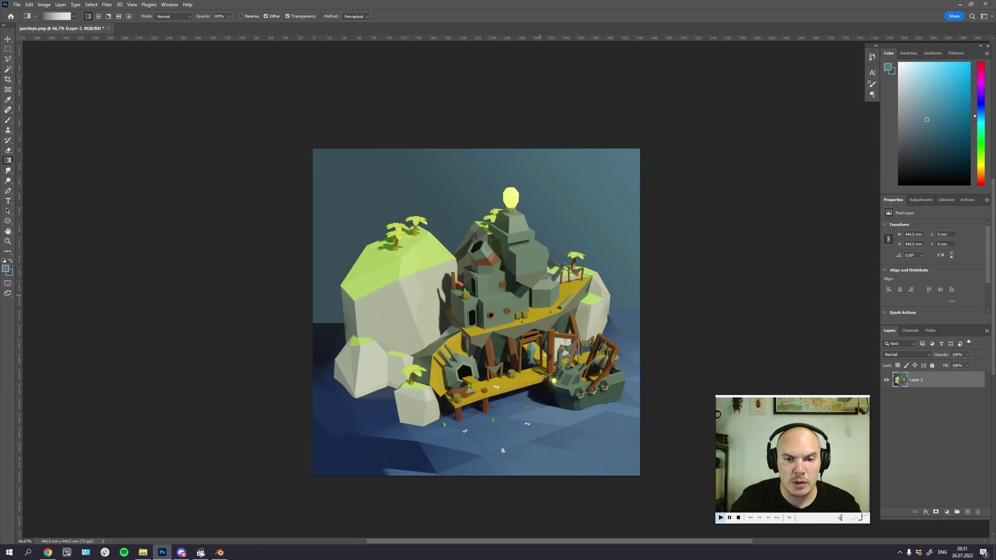
Step: Examine the recoloured scene as a whole and close up around the hut, the pier and the boat
scroll(476, 311, "right", 3)
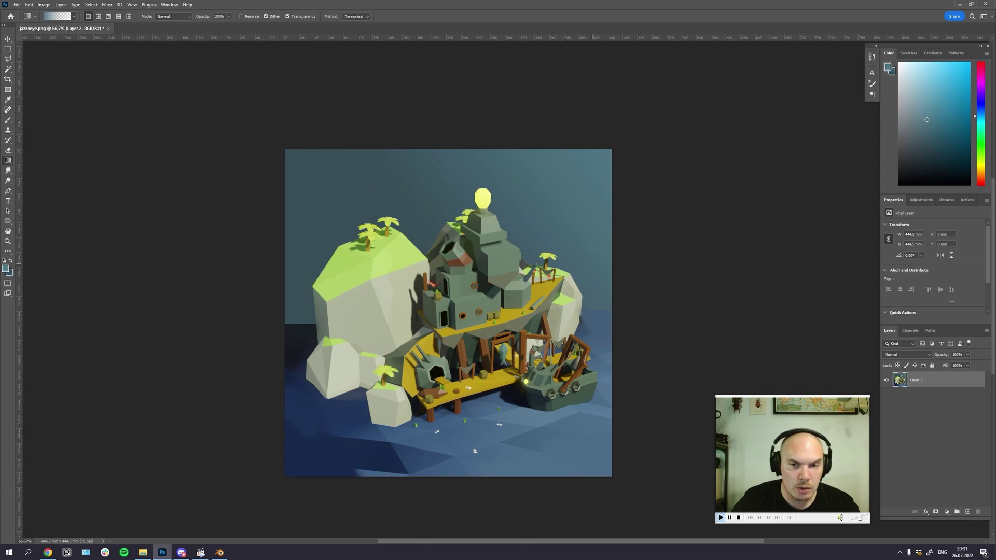
left_click_drag(516, 305, 496, 287)
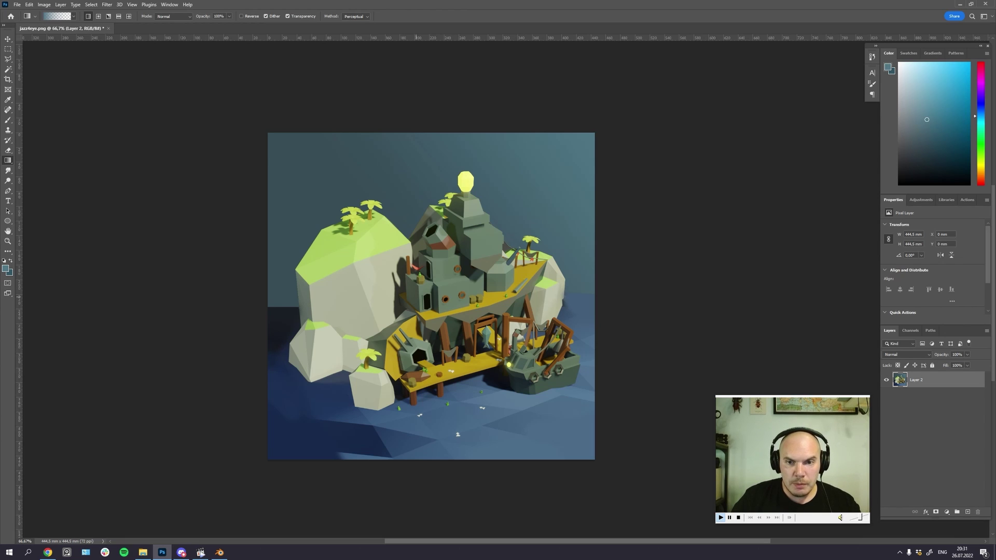
left_click_drag(463, 315, 457, 306)
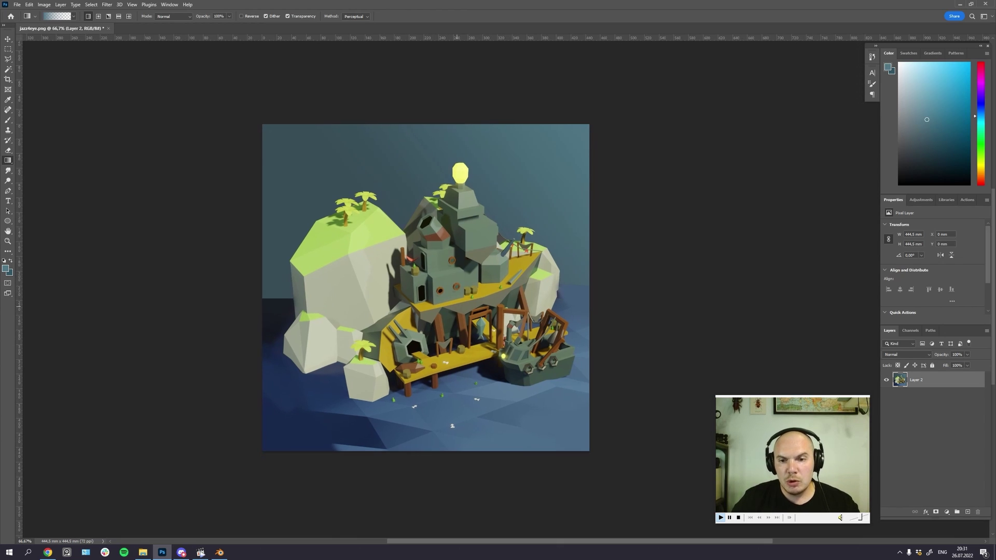
key("ctrl+plus")
key("ctrl+plus")
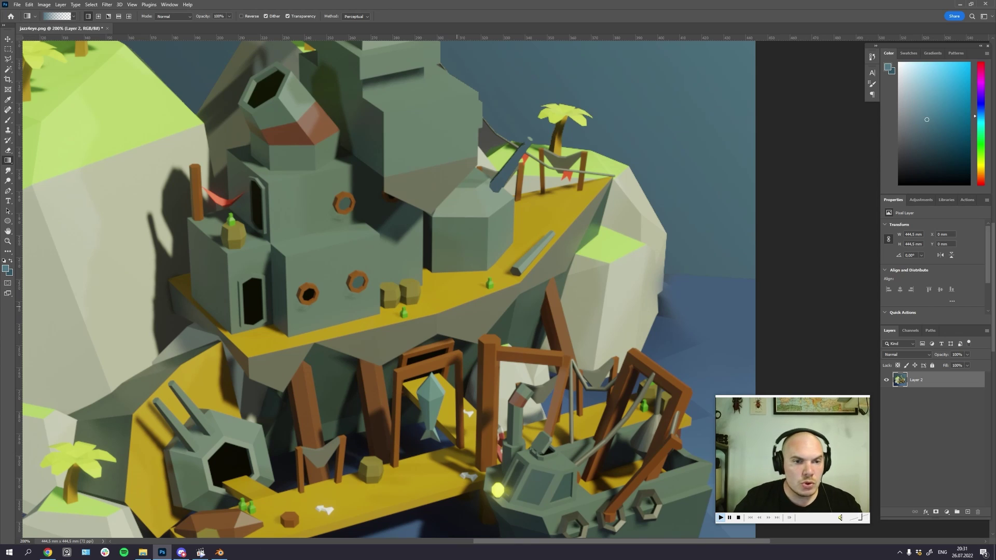
left_click_drag(443, 310, 453, 248)
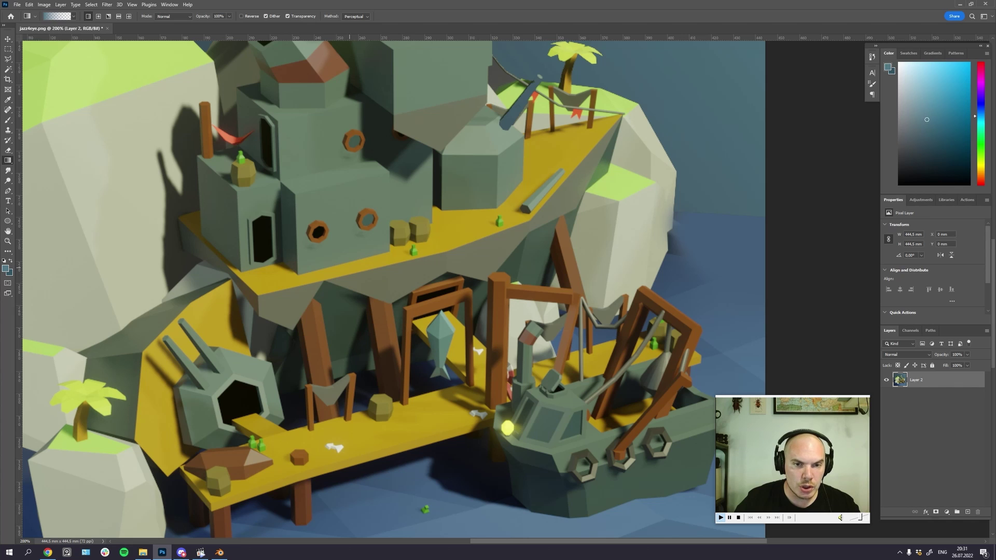
scroll(445, 291, "down", 2)
scroll(318, 249, "up", 2)
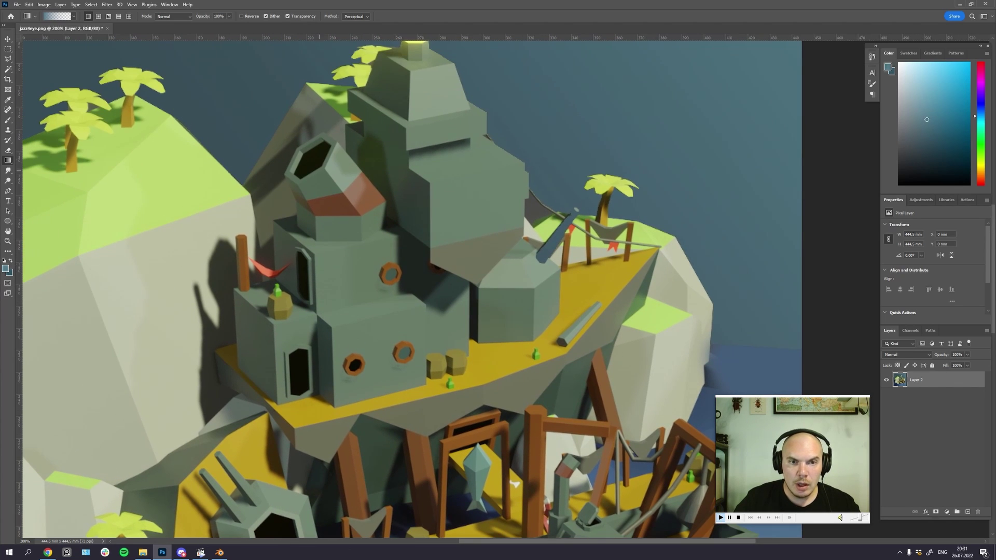
left_click_drag(539, 261, 465, 171)
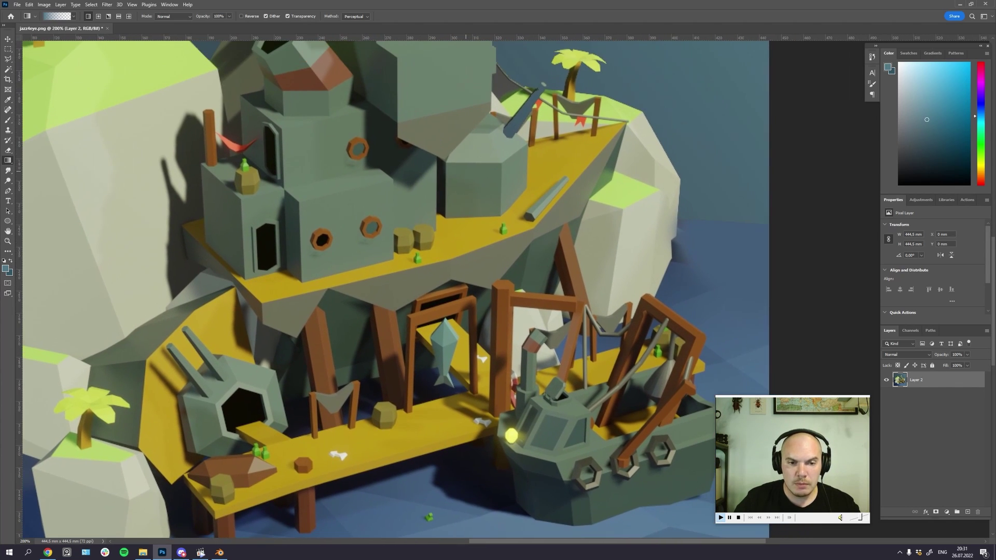
key("ctrl+minus")
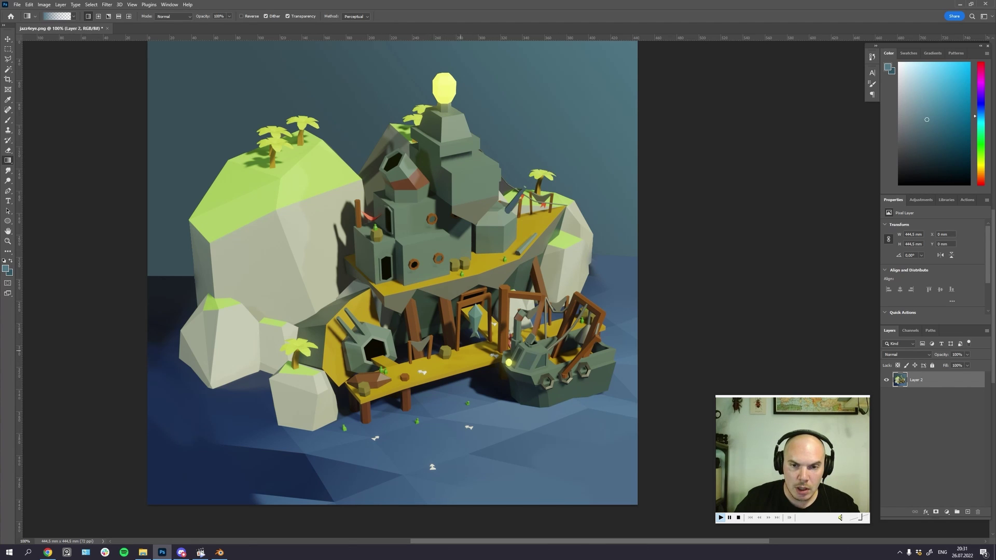
left_click_drag(491, 315, 489, 325)
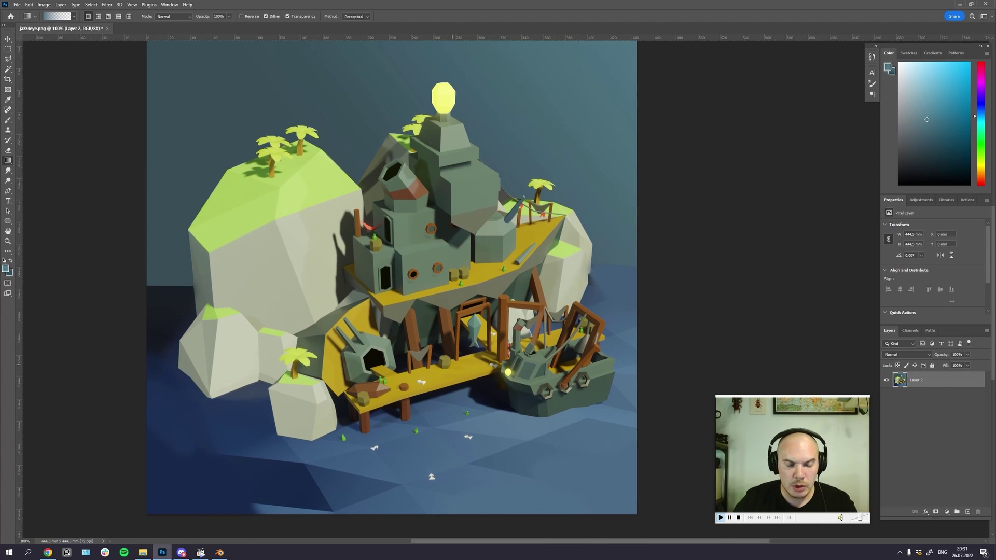
key("ctrl+plus")
left_click_drag(296, 315, 332, 344)
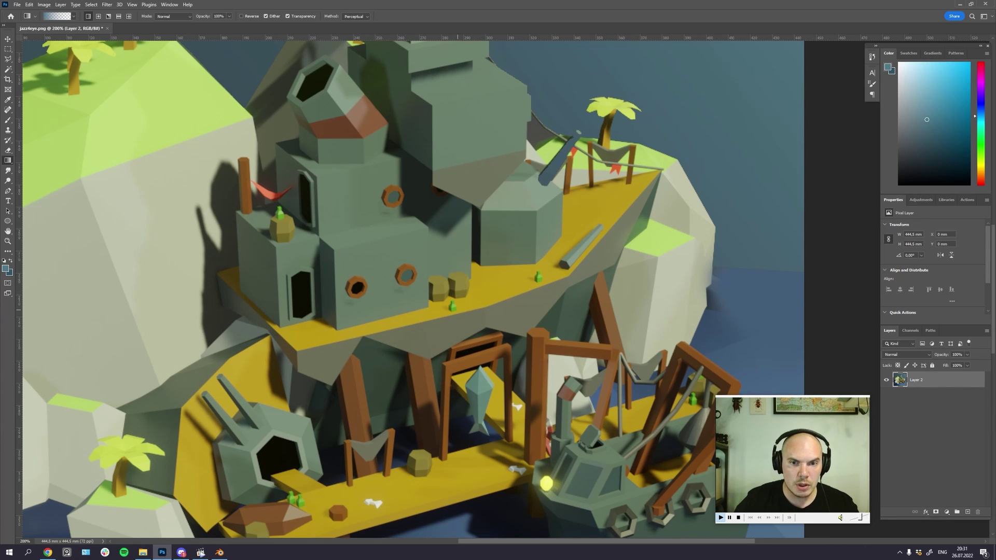
Step: Outline the yellow upper deck around the hut with a Polygonal Lasso selection, leaving out the buildings
scroll(456, 290, "down", 1)
scroll(456, 290, "left", 1)
key("ctrl+minus")
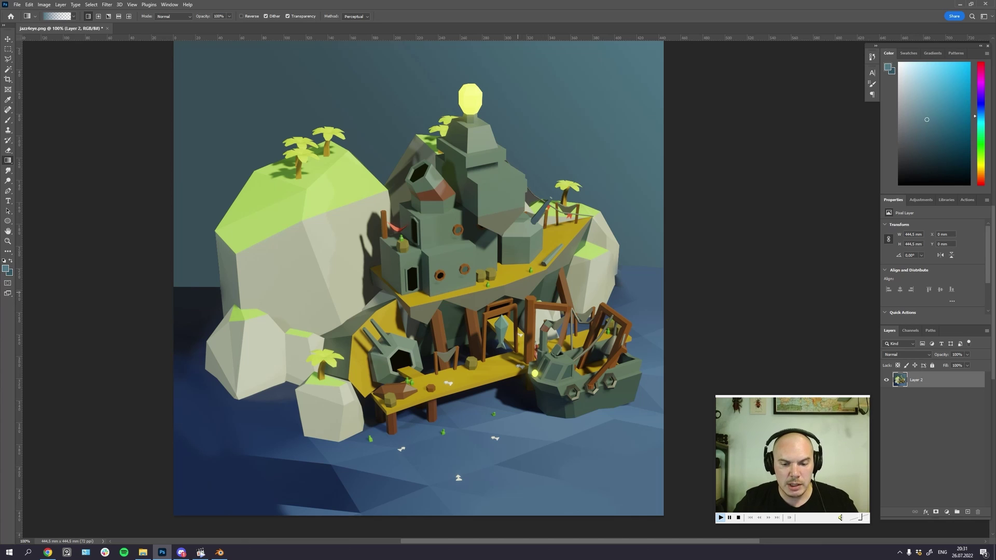
scroll(506, 289, "up", 1)
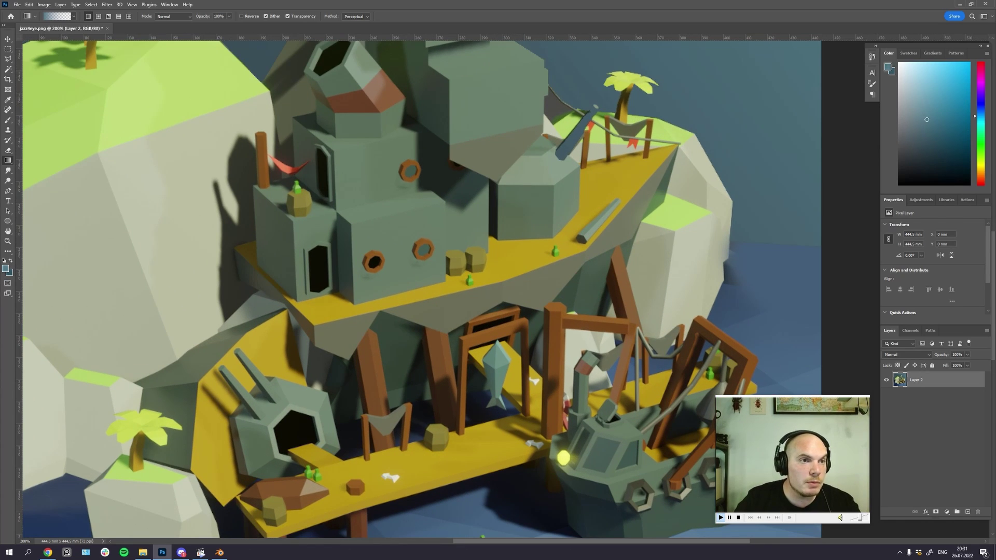
key("l")
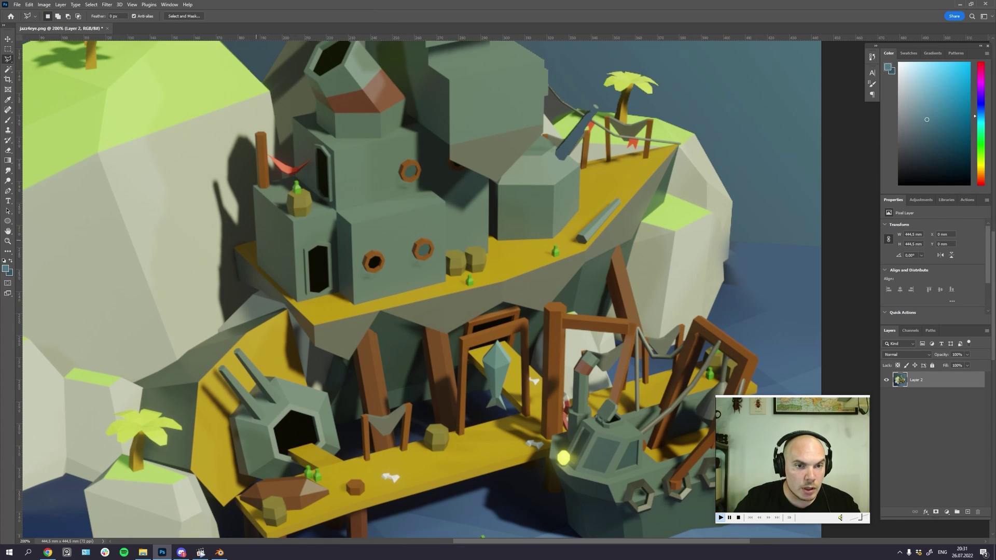
left_click(255, 240)
left_click(234, 248)
left_click(314, 326)
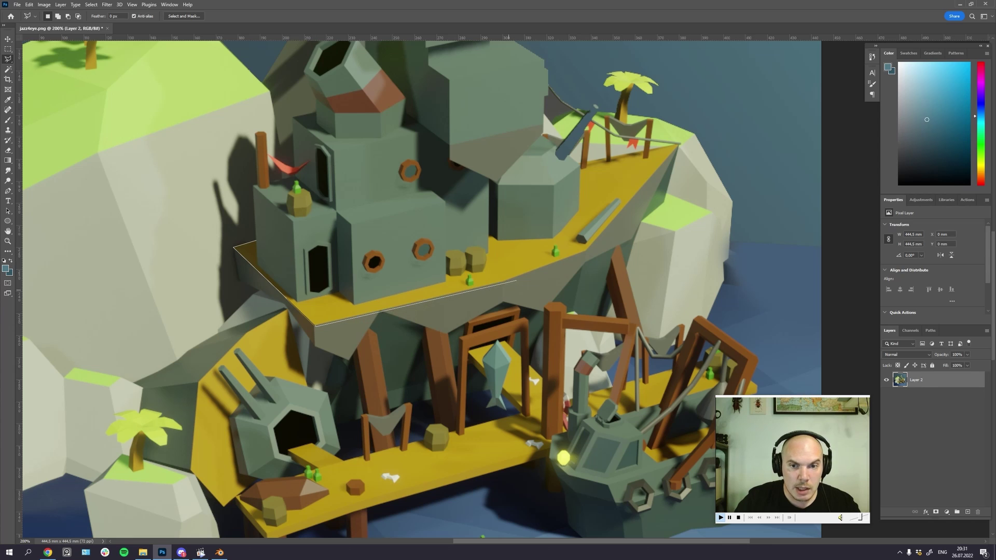
left_click(501, 283)
left_click(588, 250)
left_click(679, 145)
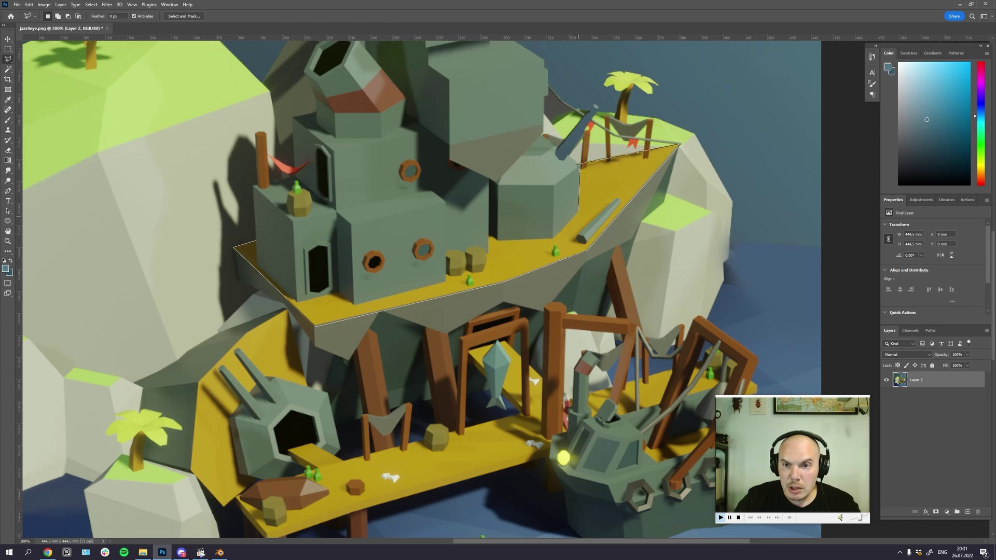
left_click(578, 208)
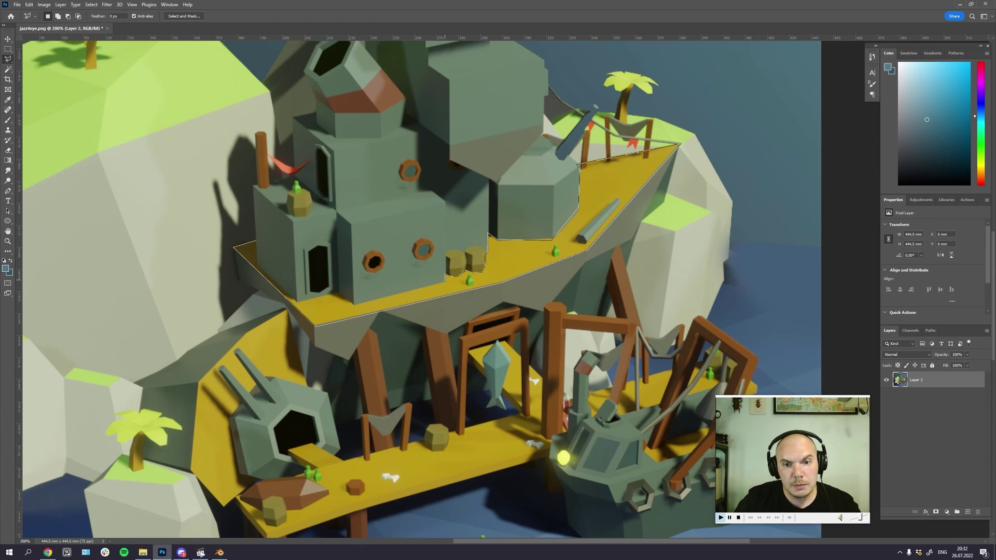
left_click(445, 281)
left_click(354, 304)
left_click(338, 292)
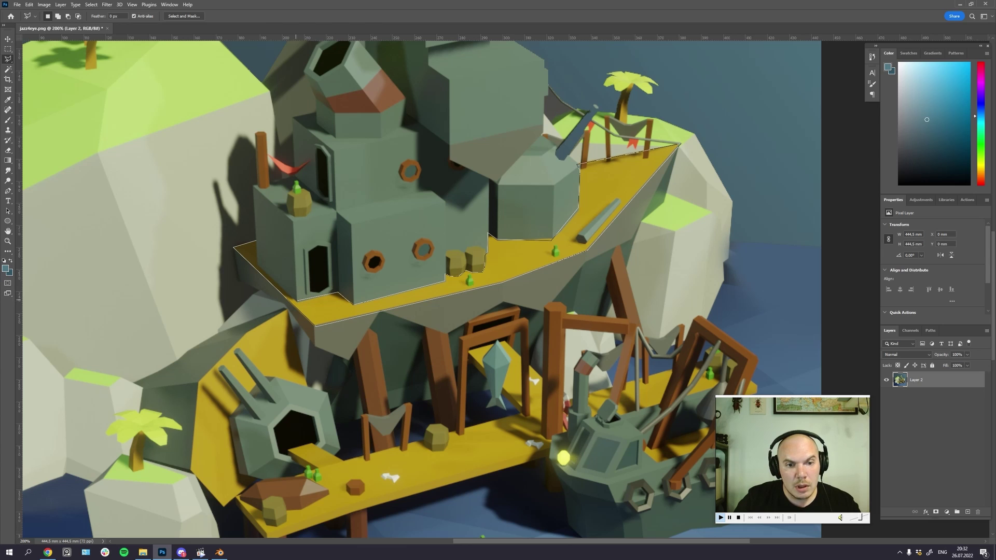
left_click(297, 300)
left_click(258, 263)
left_click(257, 240)
Step: Add the yellow curved slope behind the hexagonal cannon hut at the pier to the selection
left_click_drag(283, 321, 373, 239)
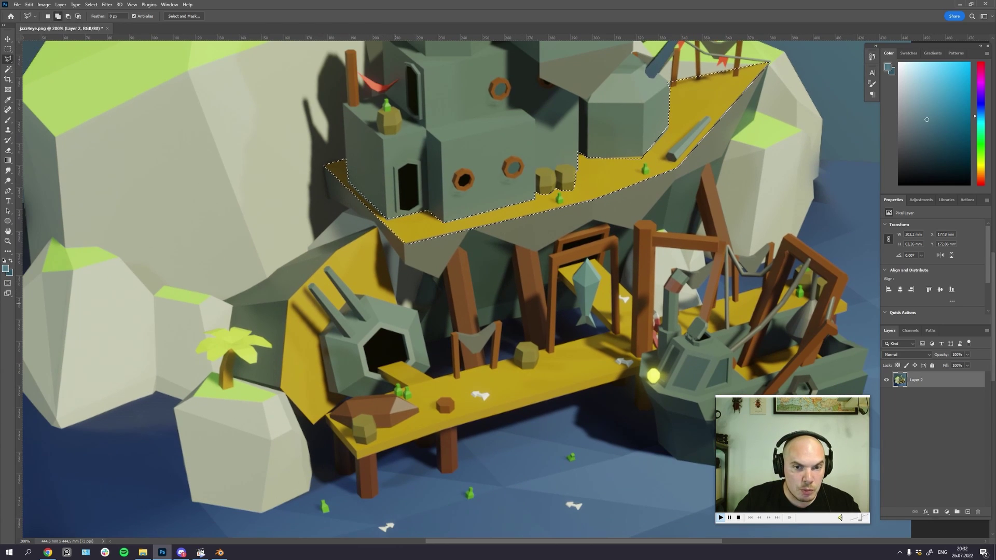
left_click(397, 303)
left_click(377, 226)
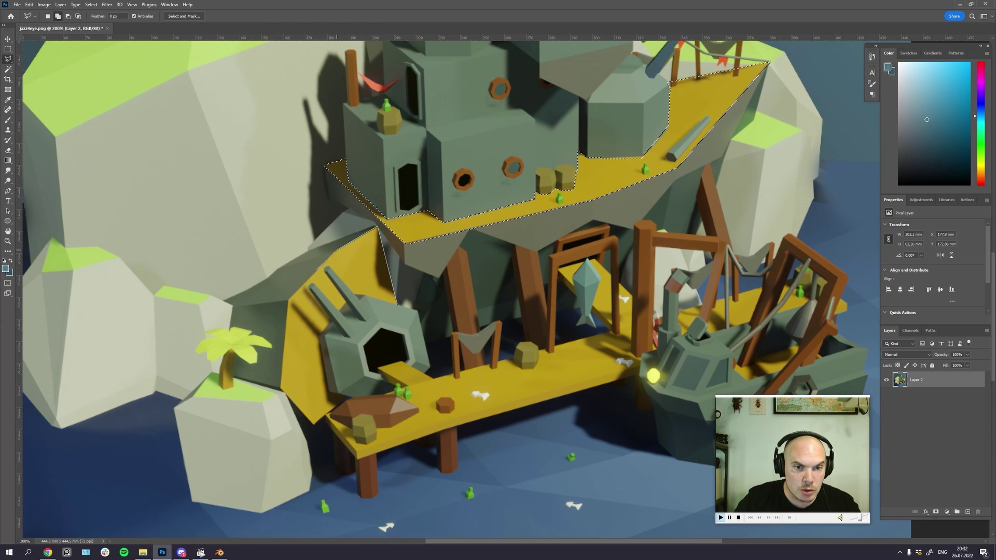
left_click(288, 299)
left_click(281, 386)
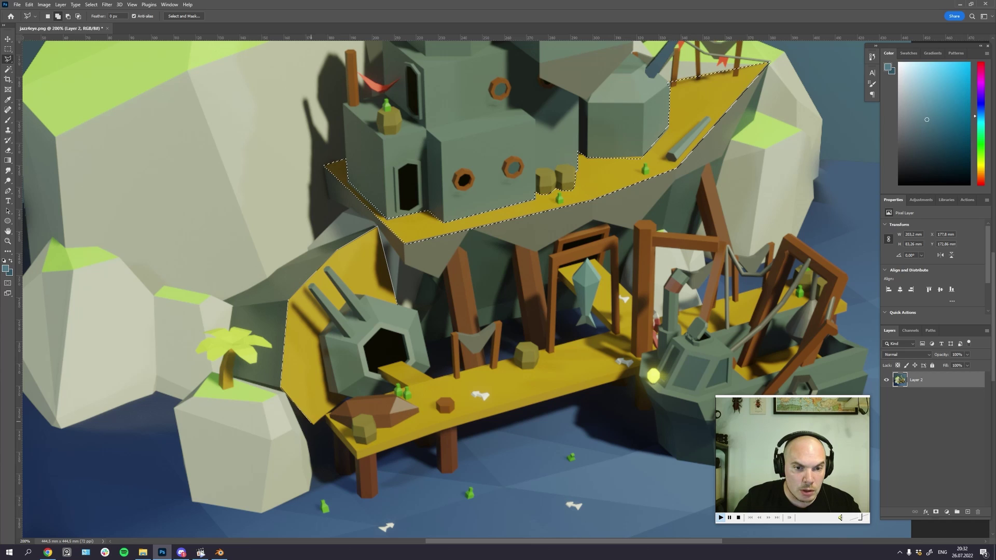
left_click(313, 424)
left_click(351, 397)
left_click(328, 391)
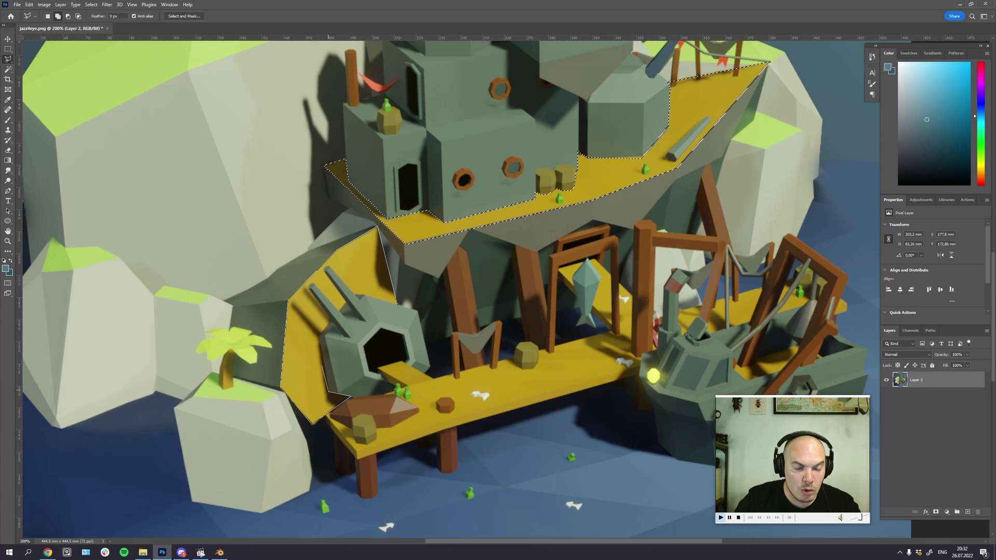
left_click(318, 336)
left_click(331, 322)
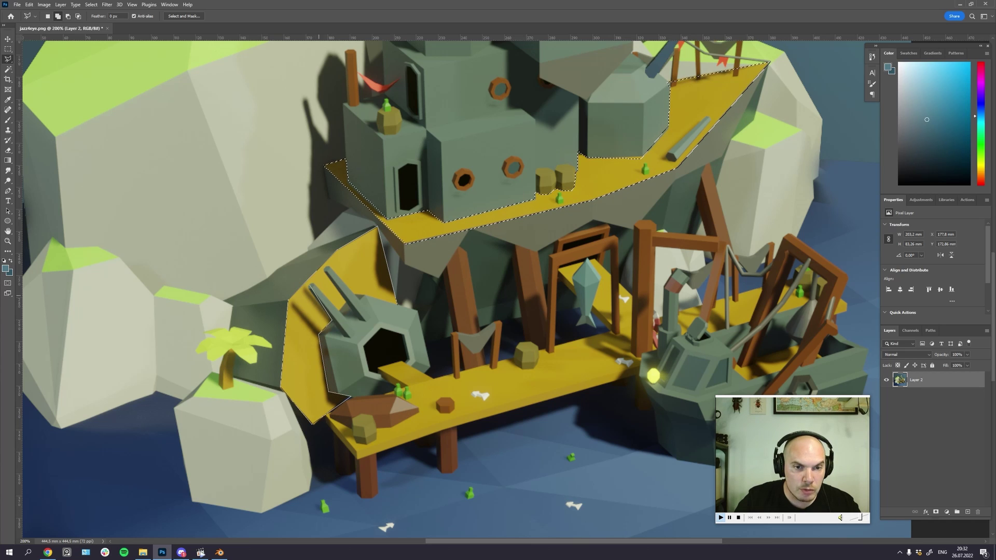
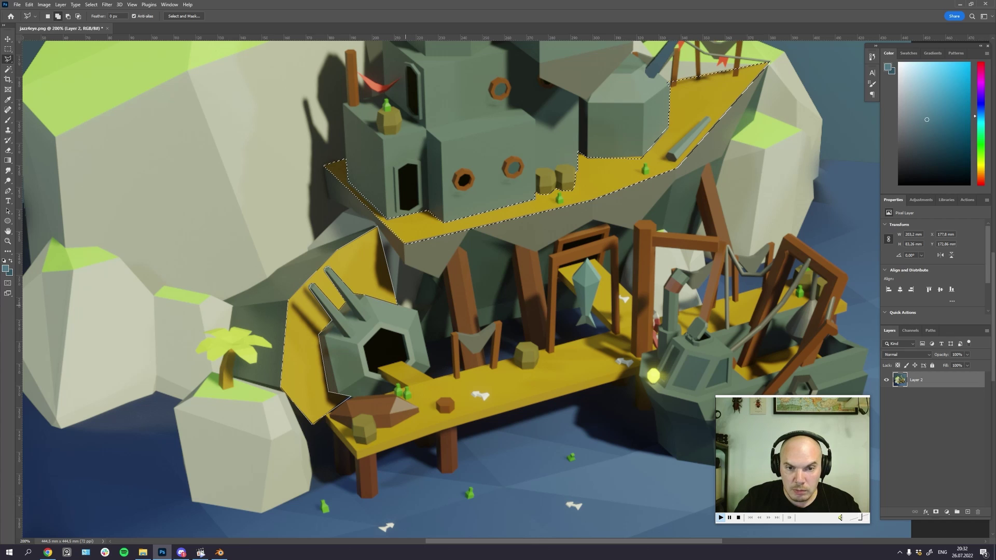
left_click(397, 303)
Step: Apply Hue/Saturation to the selected deck and slope with saturation -87 and lightness +41, and deselect
left_click_drag(541, 255, 505, 268)
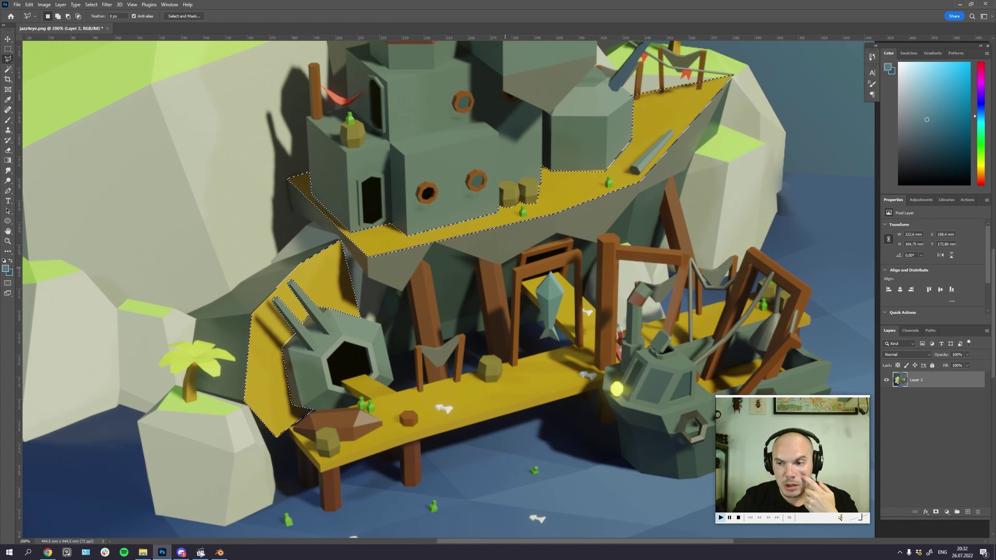
key("ctrl+minus")
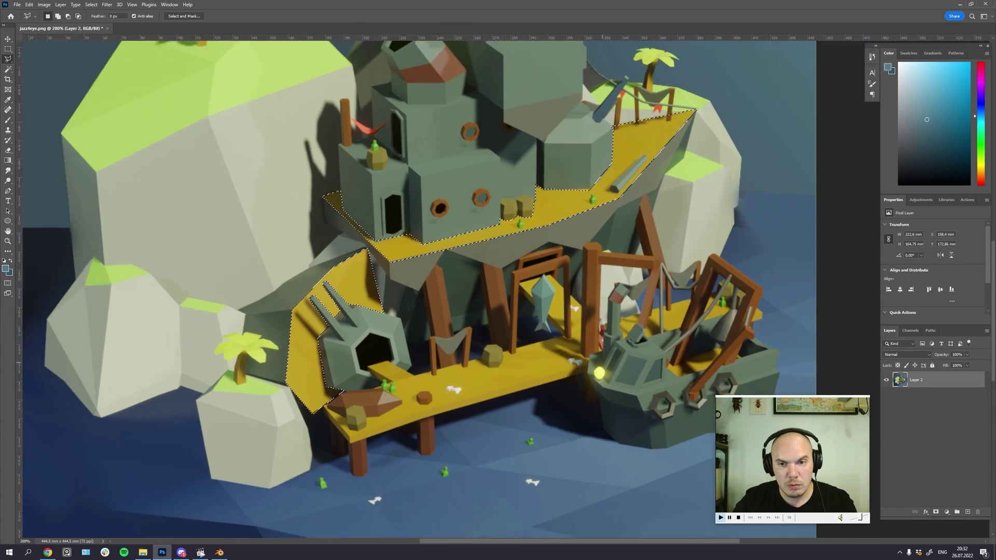
left_click_drag(505, 200, 494, 258)
key("ctrl+u")
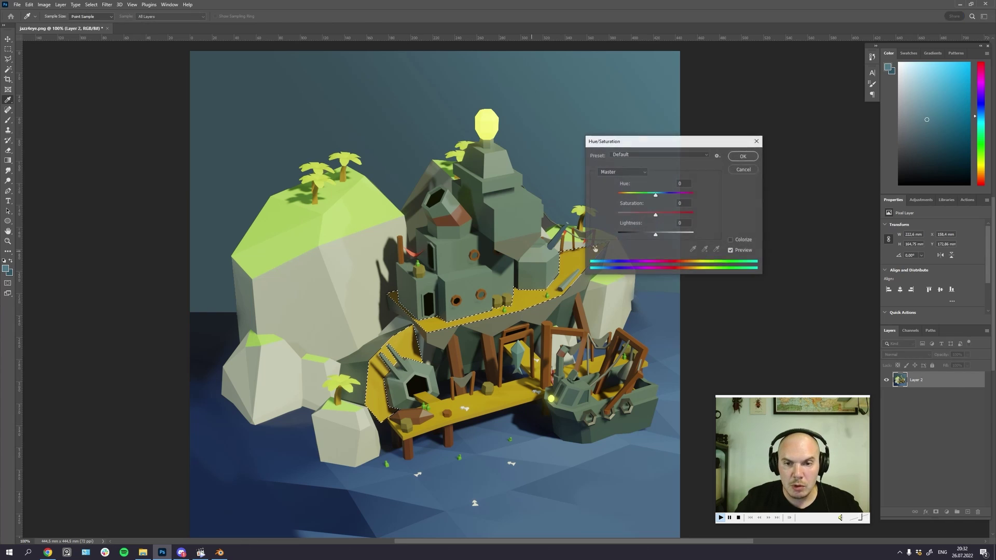
left_click_drag(683, 234, 699, 253)
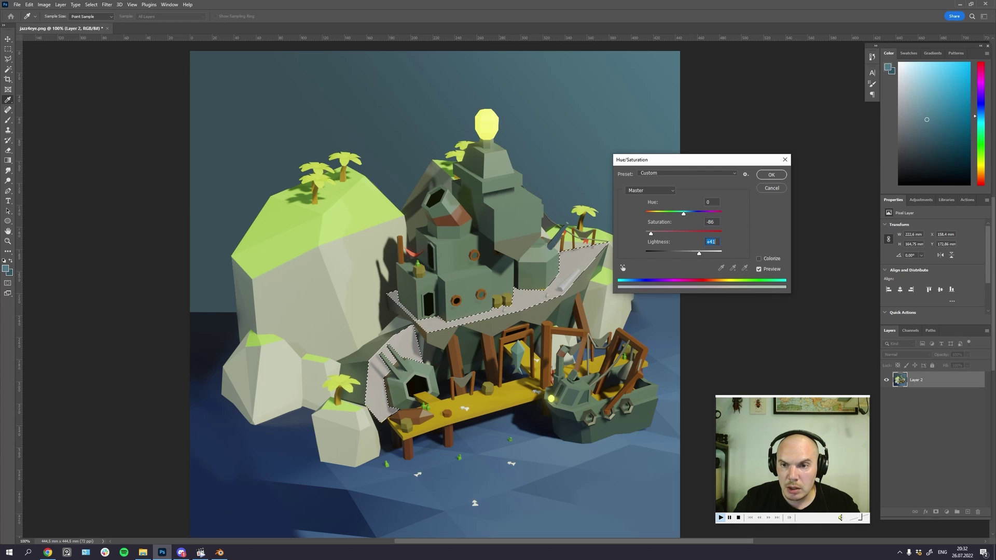
key("Down")
key("Return")
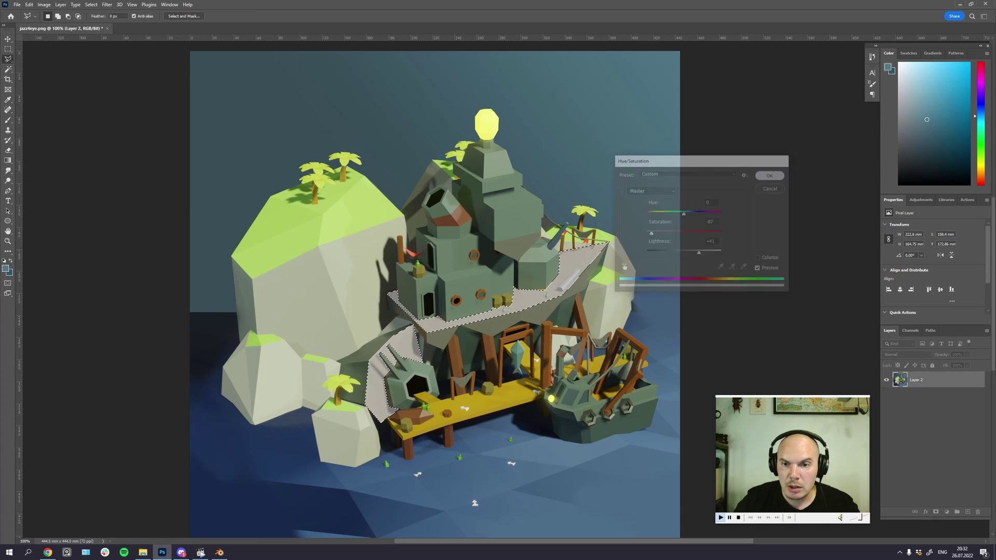
key("ctrl+d")
Step: Undo the deselection and the Hue/Saturation change on the deck and slope
left_click_drag(503, 217, 479, 181)
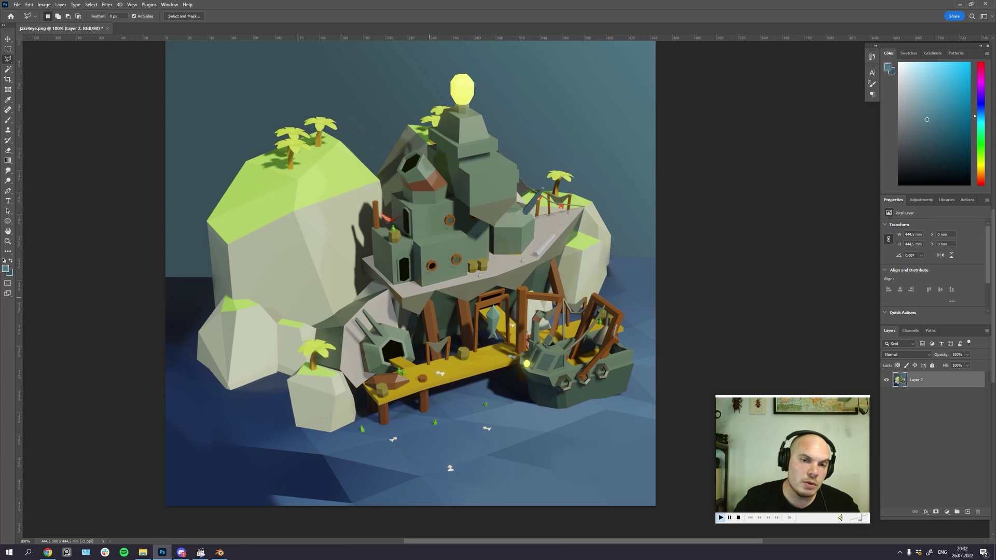
key("ctrl+z")
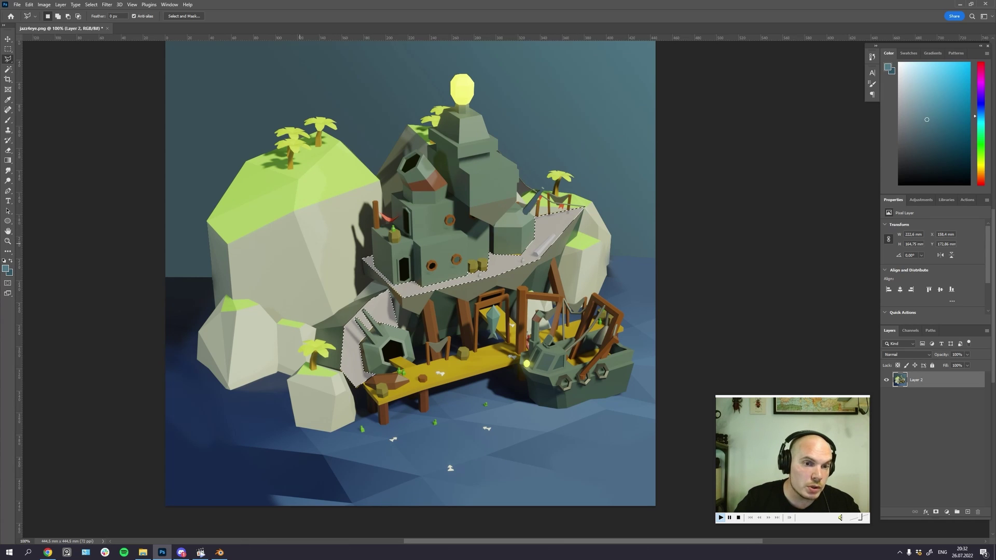
key("ctrl+z")
Step: Recolour the selected deck and slope with Hue/Saturation at hue -26, saturation -78 and lightness +24, and deselect
key("ctrl+u")
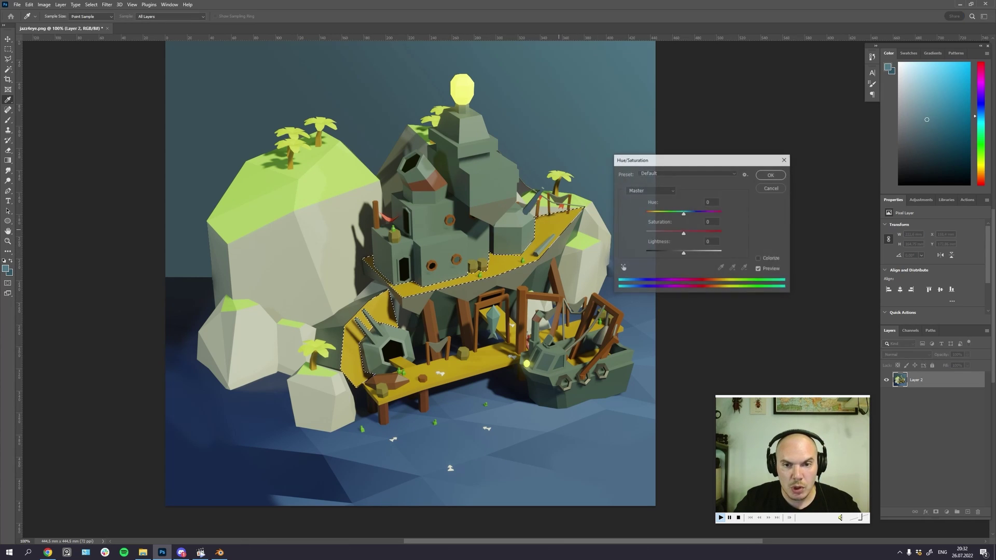
left_click_drag(683, 213, 670, 234)
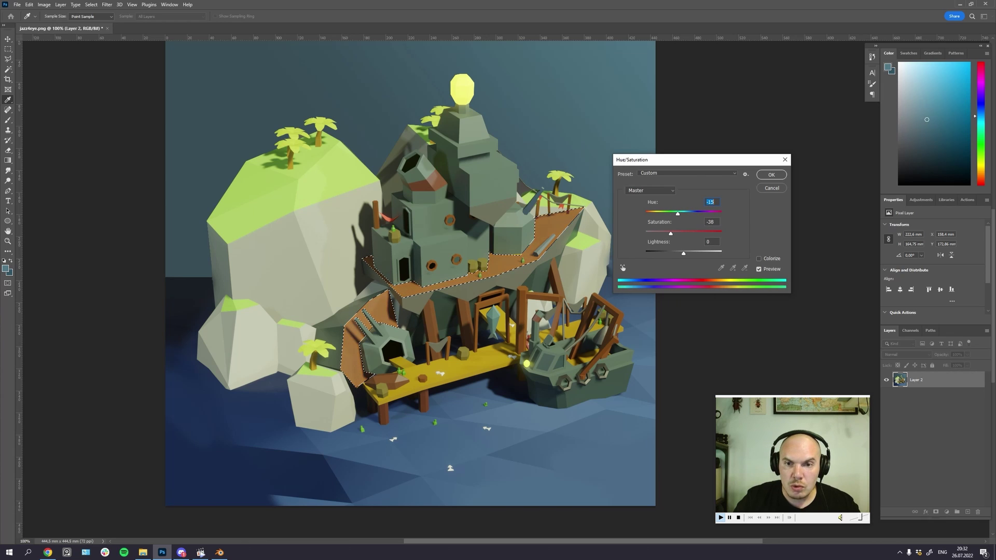
type("-23")
key("Tab")
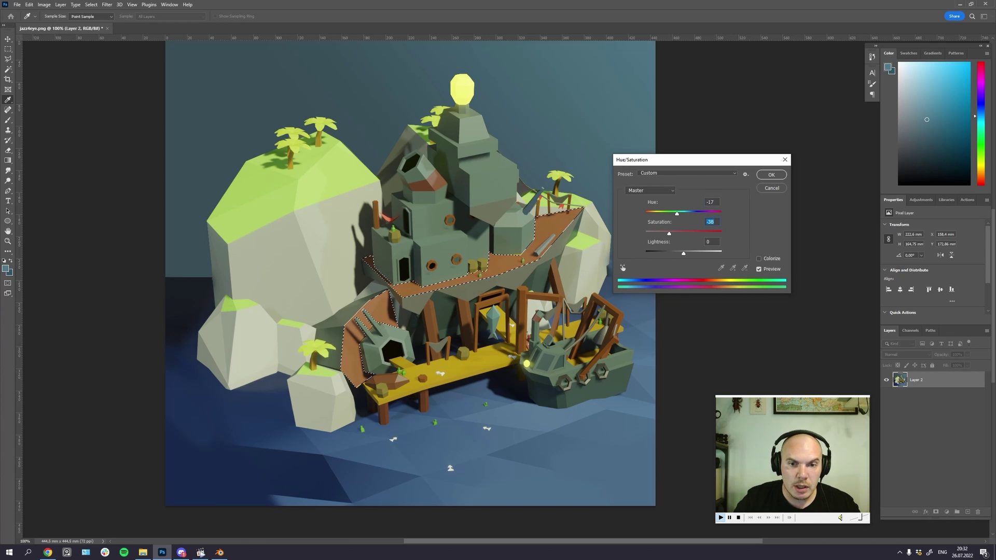
type("-72")
key("shift+Tab")
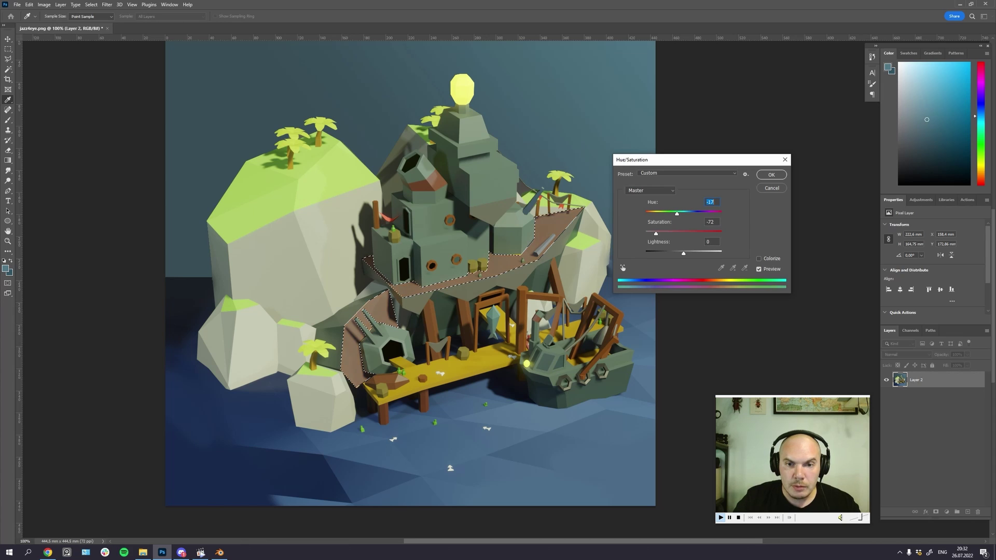
key("Tab")
key("Up")
key("Up")
key("Up")
key("Up")
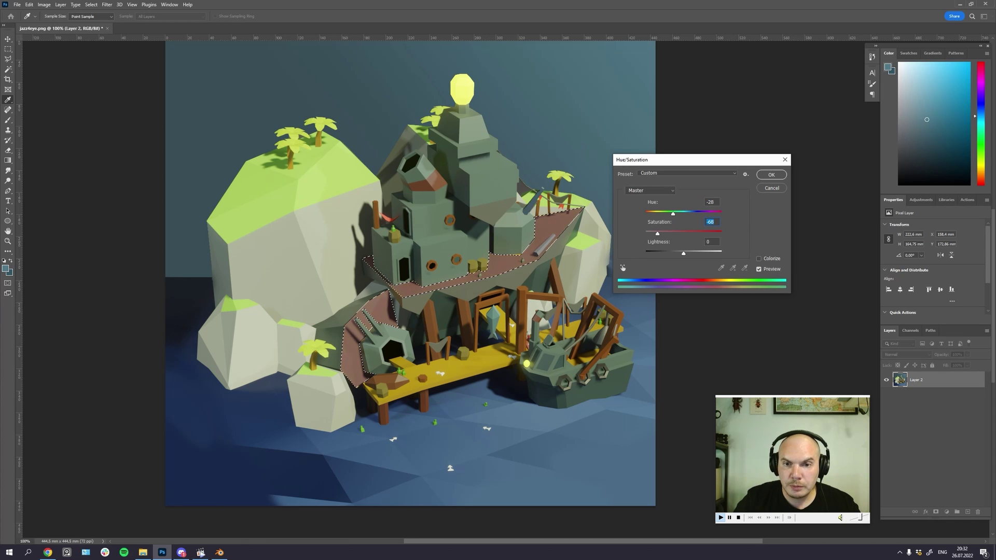
left_click_drag(657, 234, 690, 254)
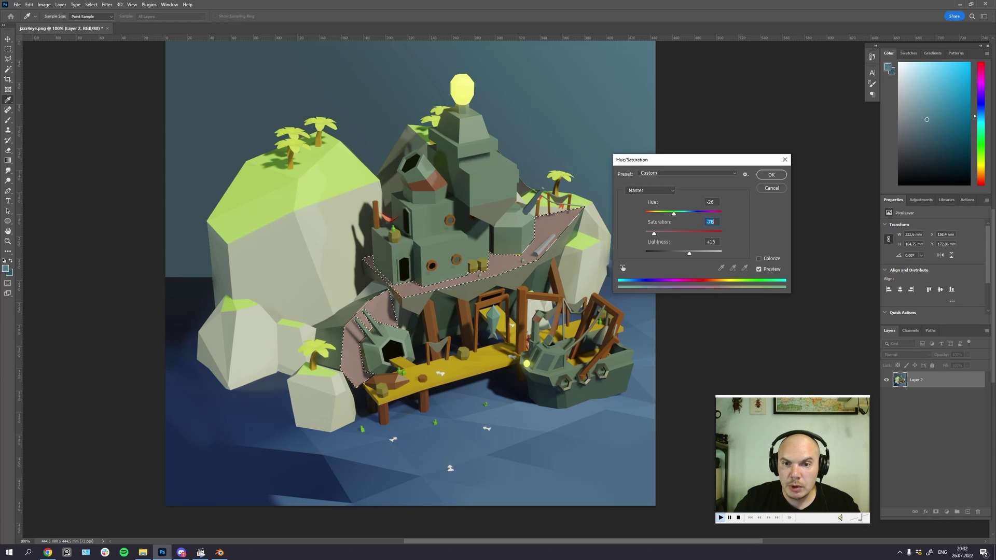
key("Tab")
key("Return")
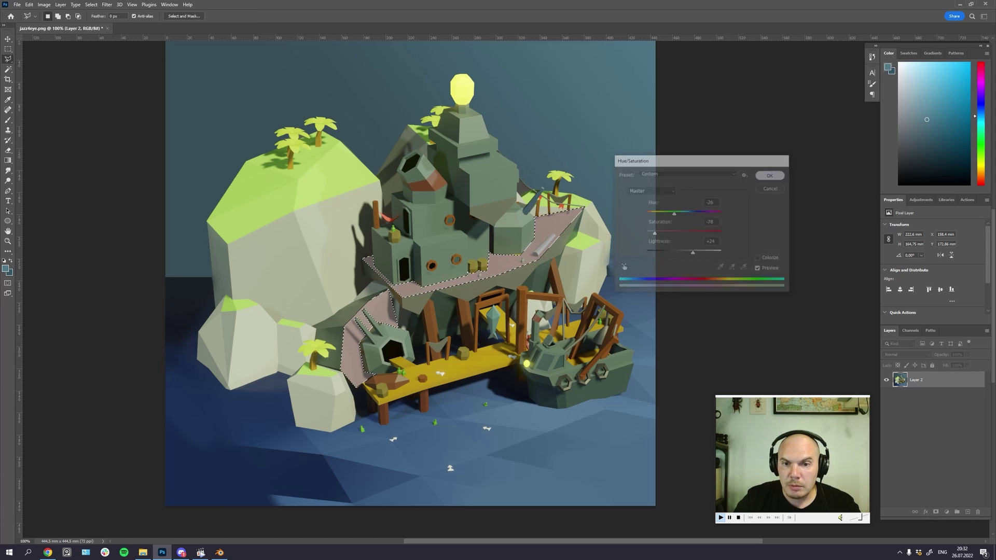
key("ctrl+d")
Step: Examine the recoloured deck and slope in the whole scene and close up around the hut, pier and boat
key("ctrl+minus")
key("ctrl+minus")
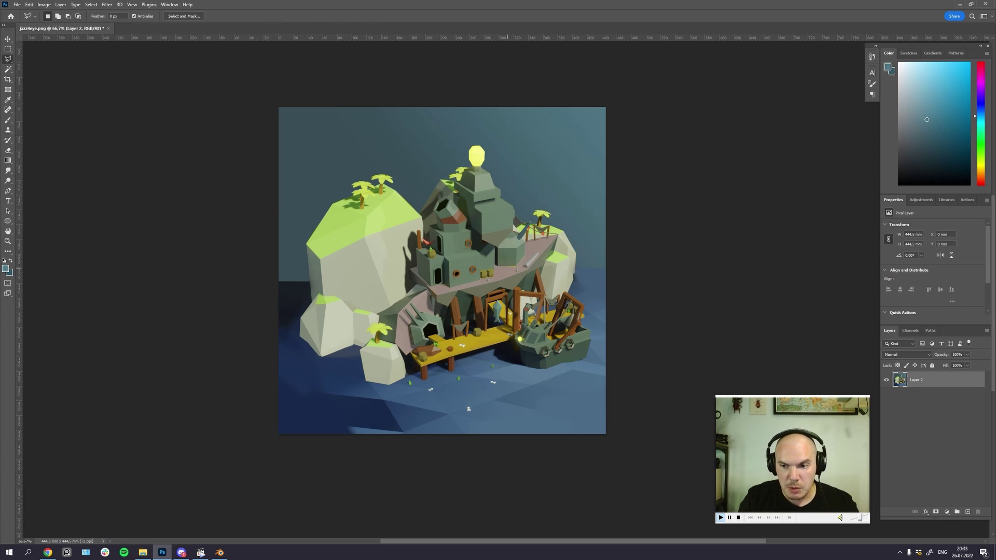
key("ctrl+plus")
key("ctrl+plus")
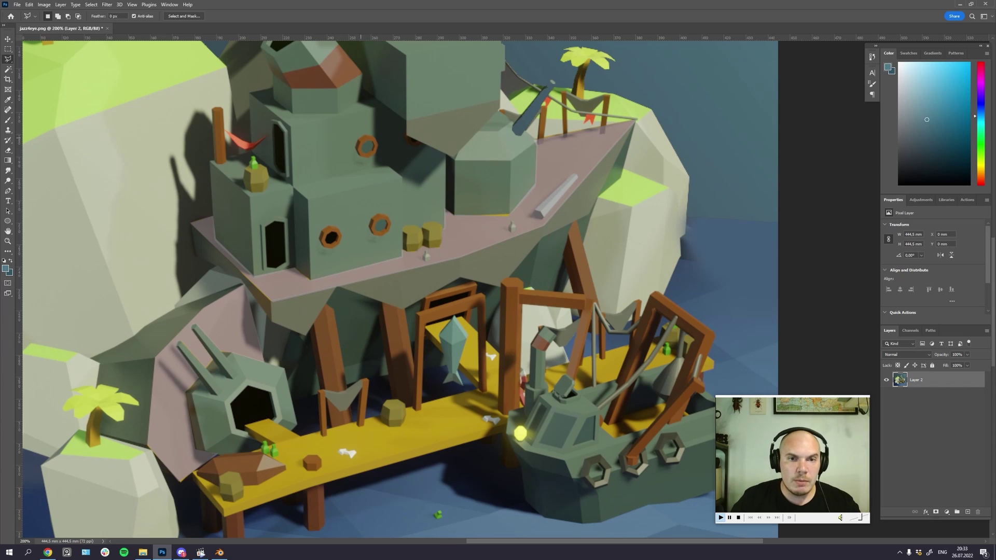
left_click_drag(371, 239, 399, 265)
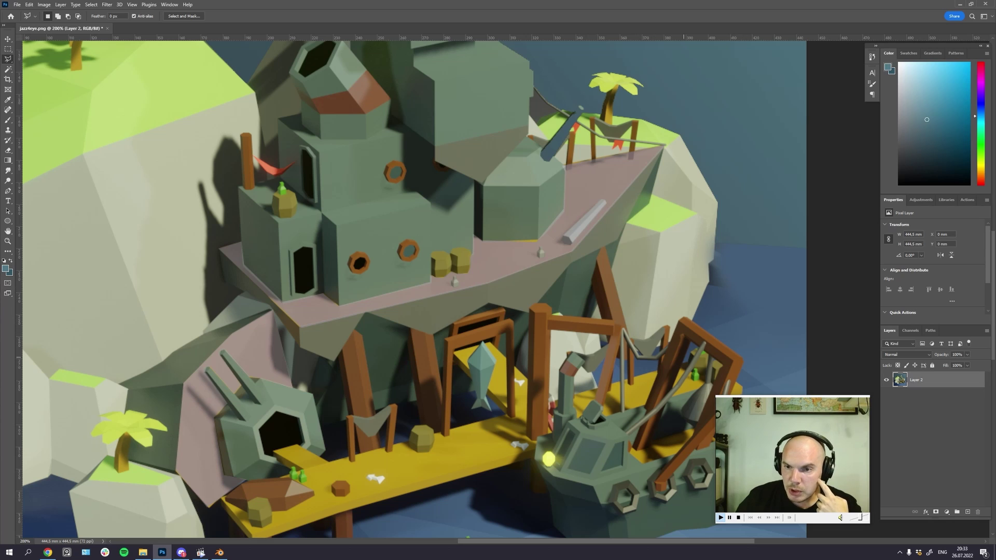
left_click_drag(402, 380, 391, 405)
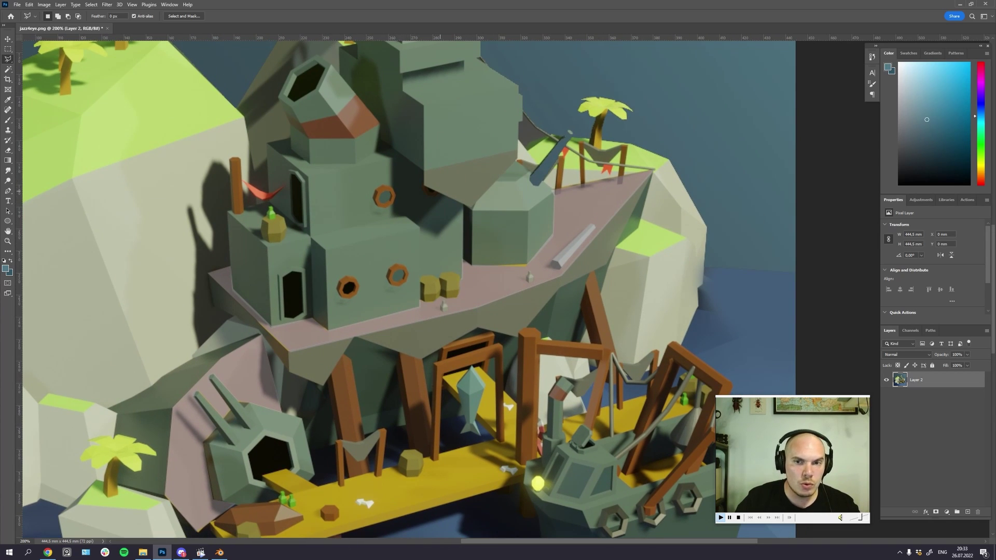
scroll(413, 288, "up", 1)
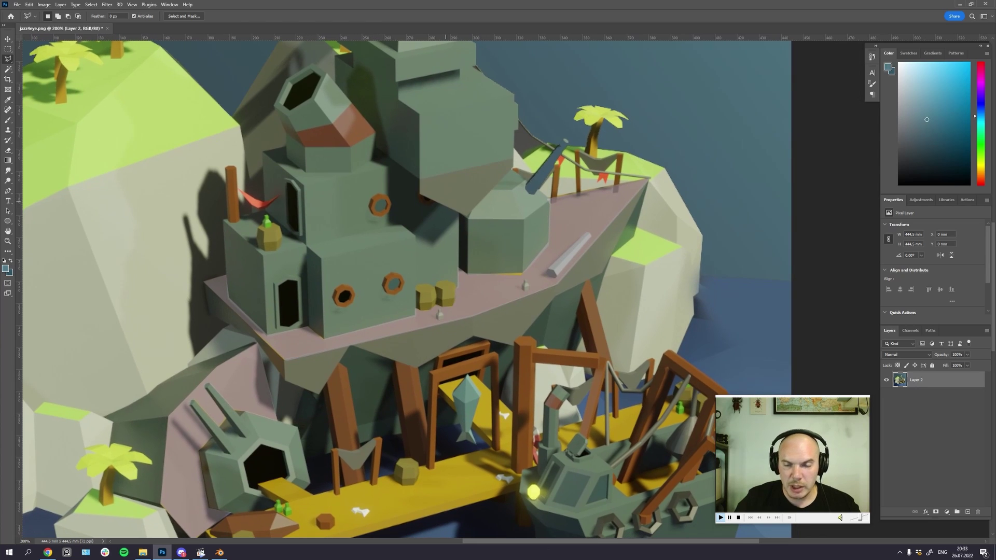
left_click_drag(449, 236, 473, 232)
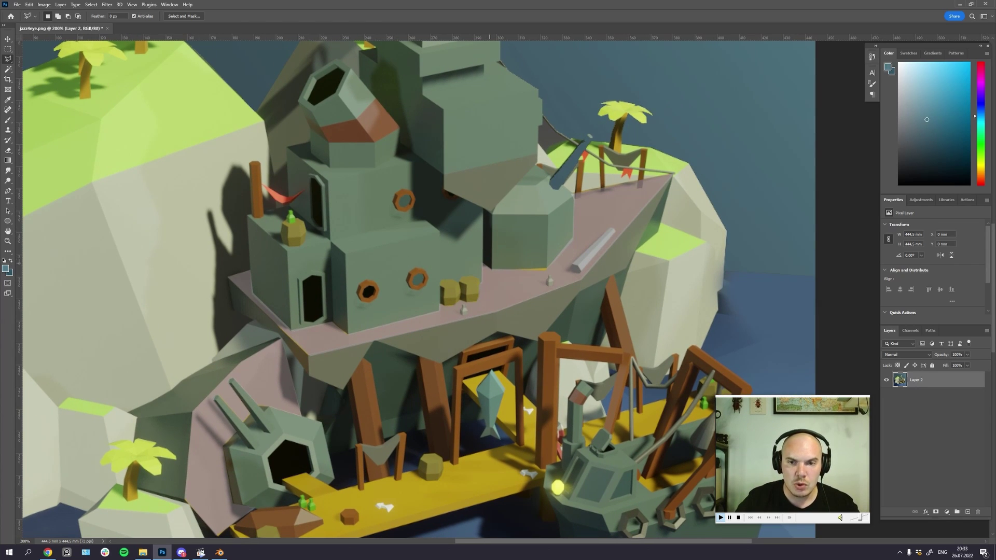
left_click_drag(489, 263, 473, 222)
key("ctrl+minus")
key("ctrl+minus")
key("ctrl+plus")
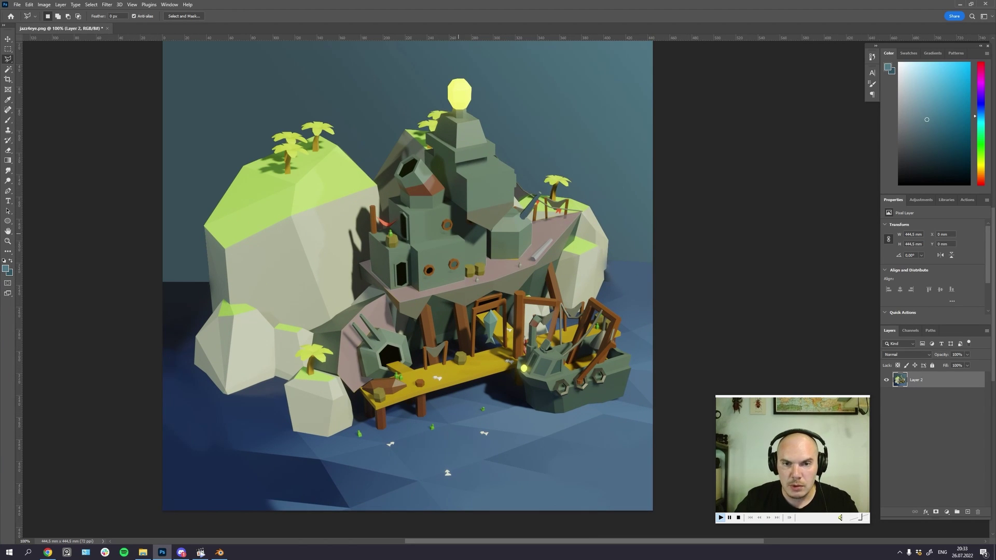
Step: Select the three orange porthole rings on the hut, shift their hue to red with Hue/Saturation, and deselect
scroll(505, 289, "up", 1)
key("w")
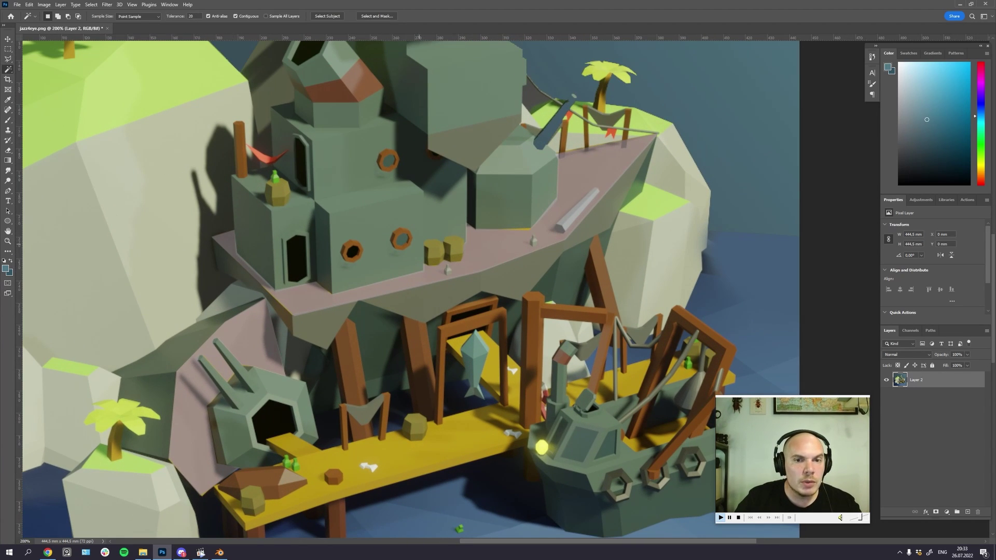
left_click(401, 239)
left_click(356, 245, "shift")
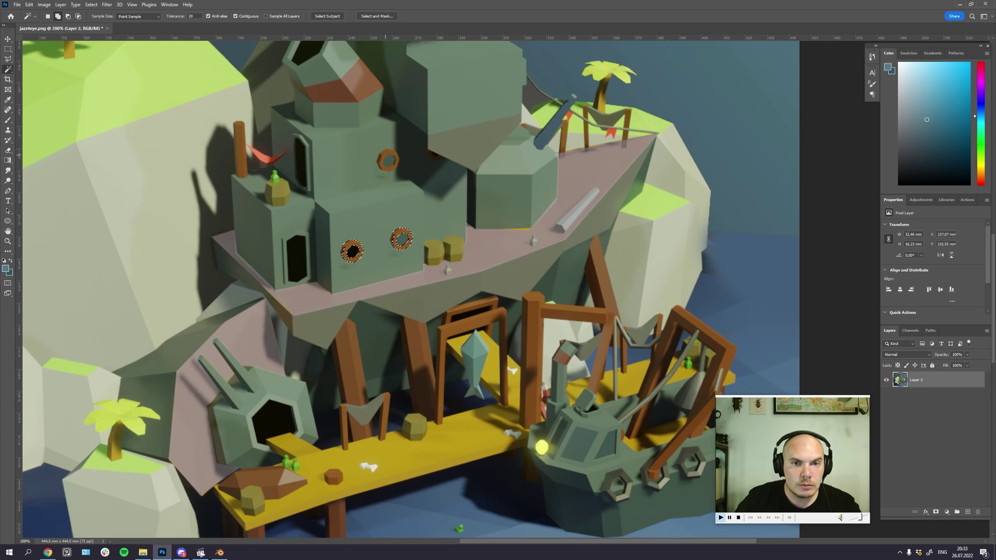
left_click(390, 153, "shift")
key("ctrl+u")
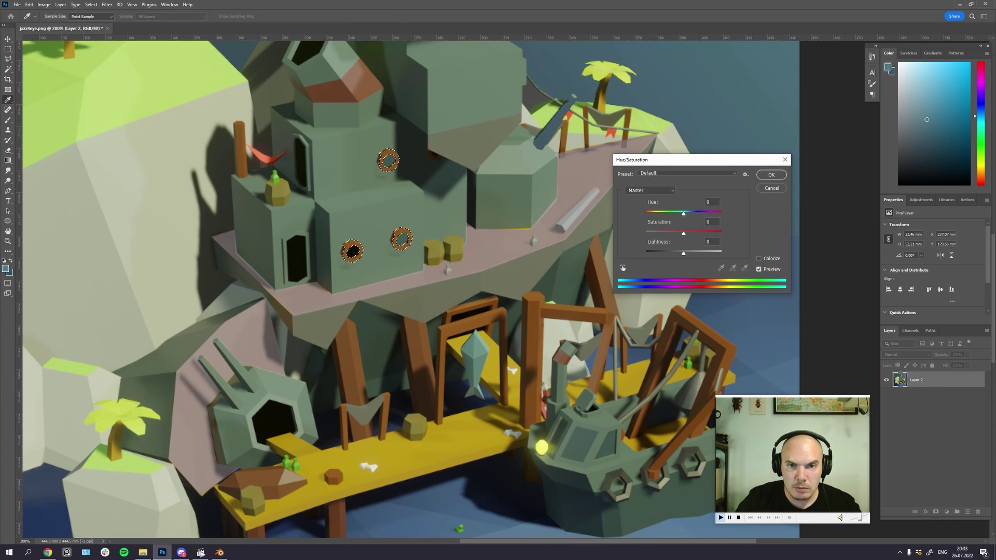
left_click_drag(683, 213, 688, 254)
key("Return")
key("ctrl+d")
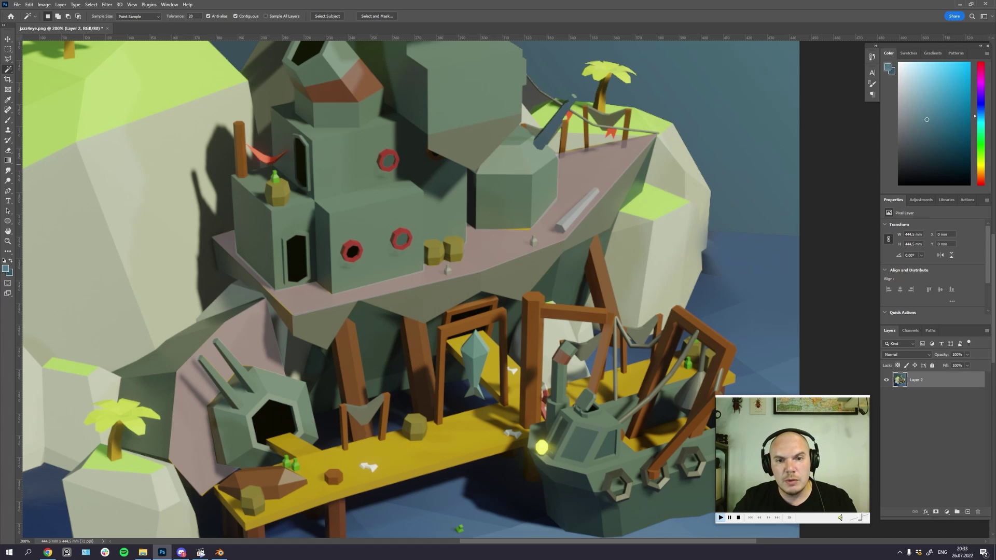
key("ctrl+minus")
key("ctrl+minus")
key("ctrl+plus")
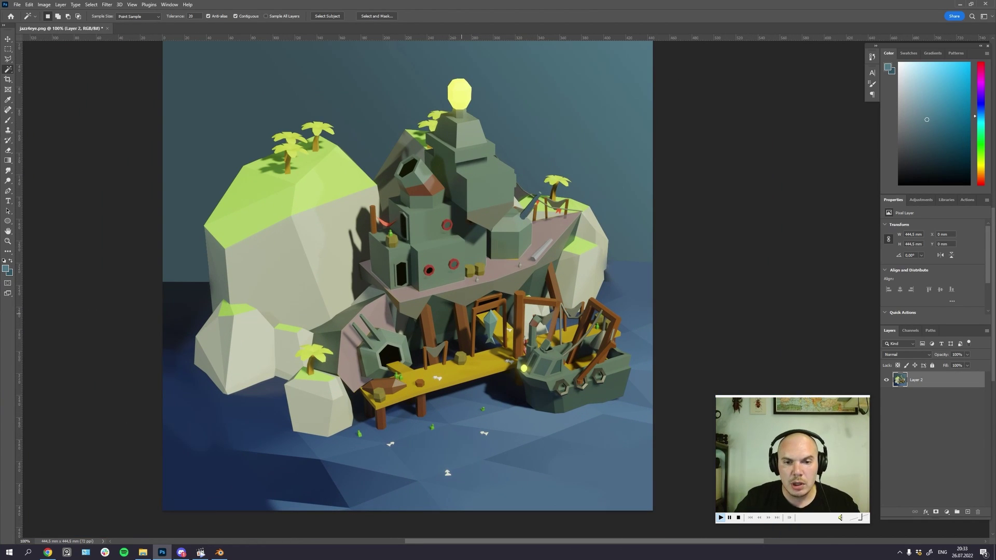
Step: Outline a plank-shaped strip across the yellow pier near the boat with the Polygonal Lasso, including its front edge
scroll(407, 276, "down", 2)
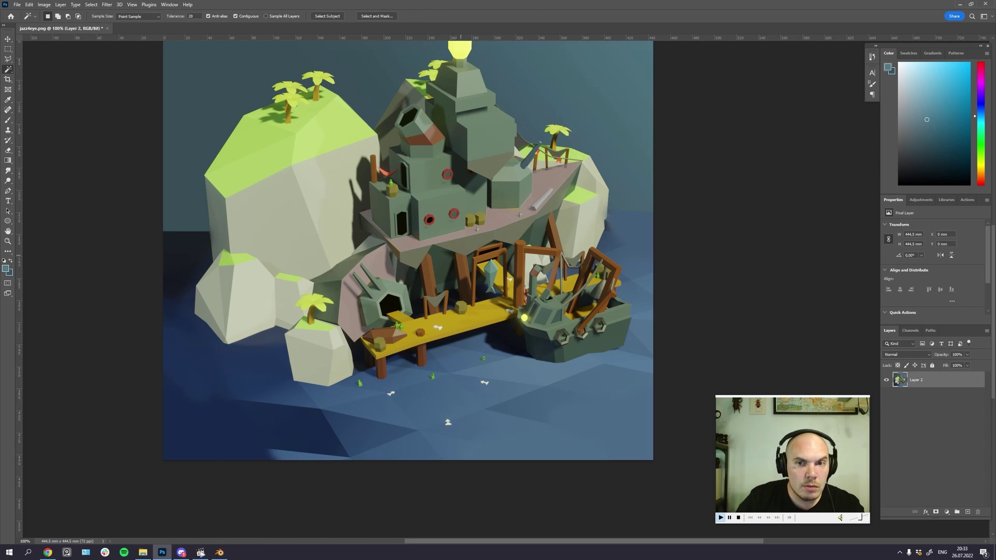
key("ctrl+plus")
key("ctrl+plus")
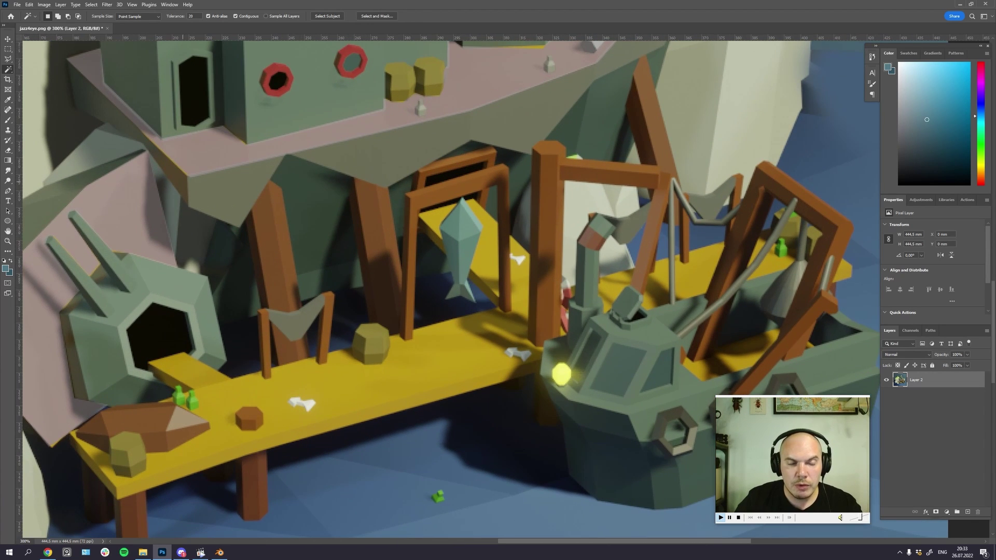
key("l")
left_click_drag(345, 218, 401, 200)
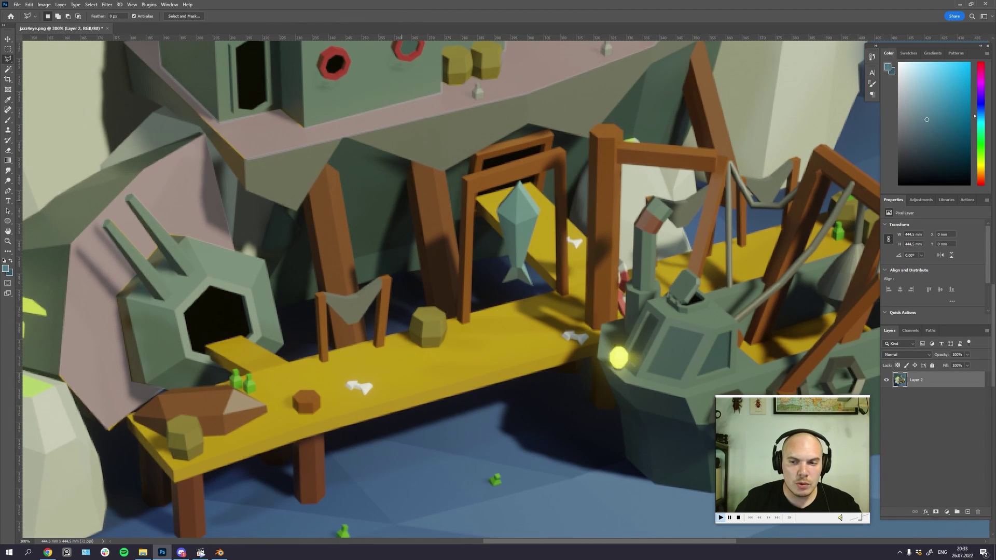
left_click_drag(471, 328, 451, 277)
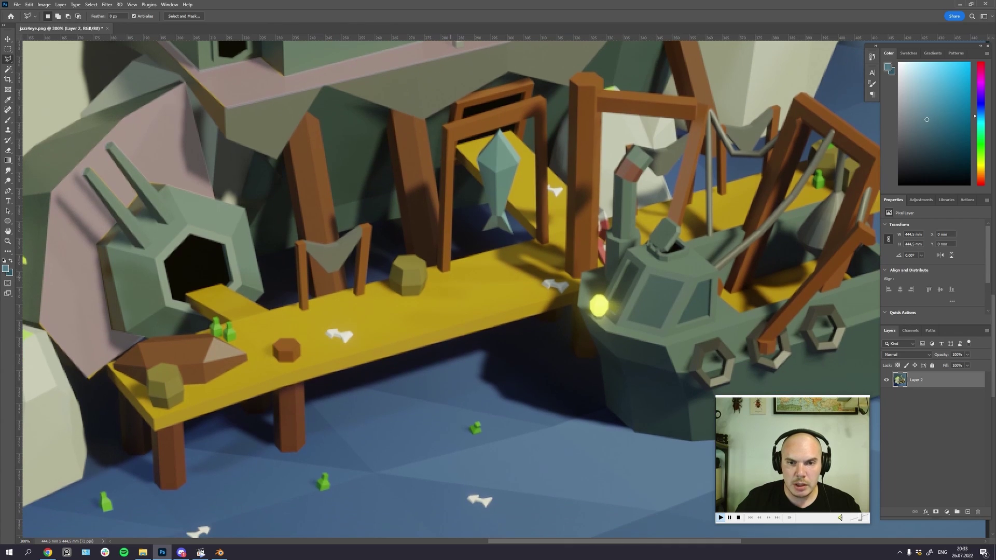
left_click(458, 259)
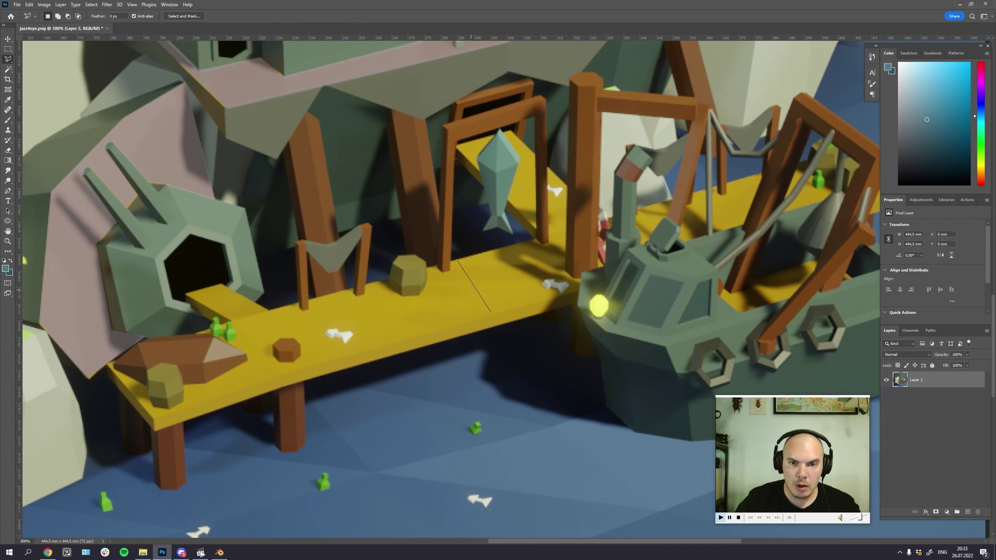
left_click(503, 323)
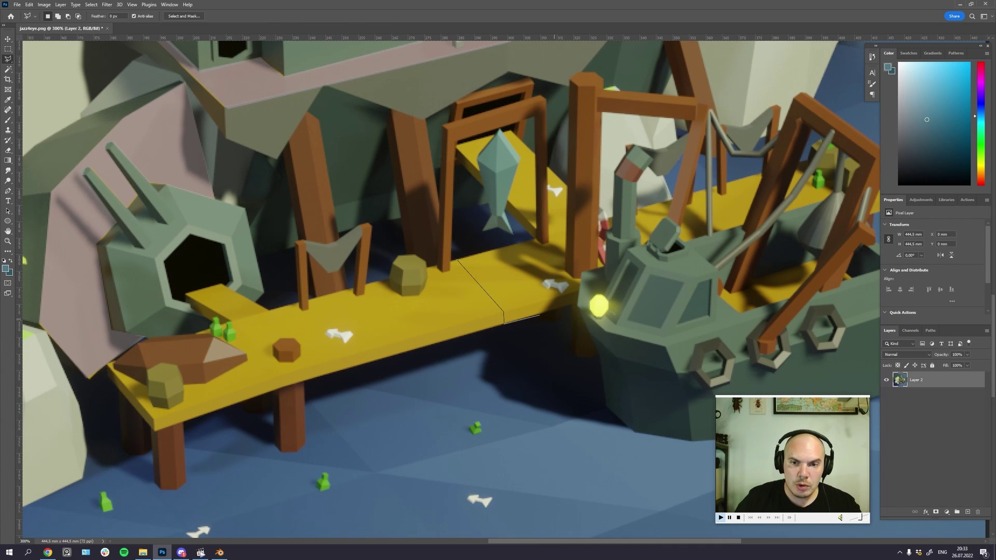
left_click(539, 300)
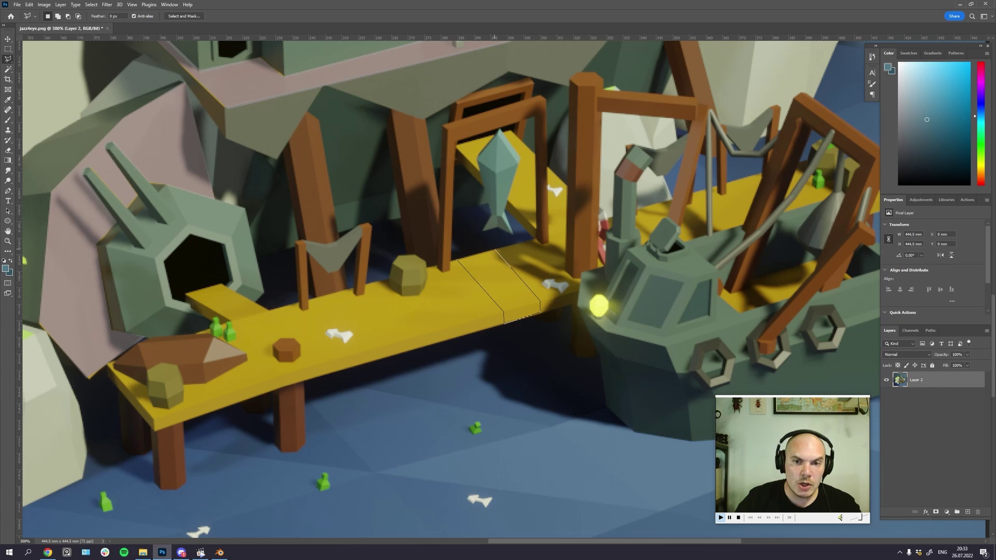
double_click(495, 249)
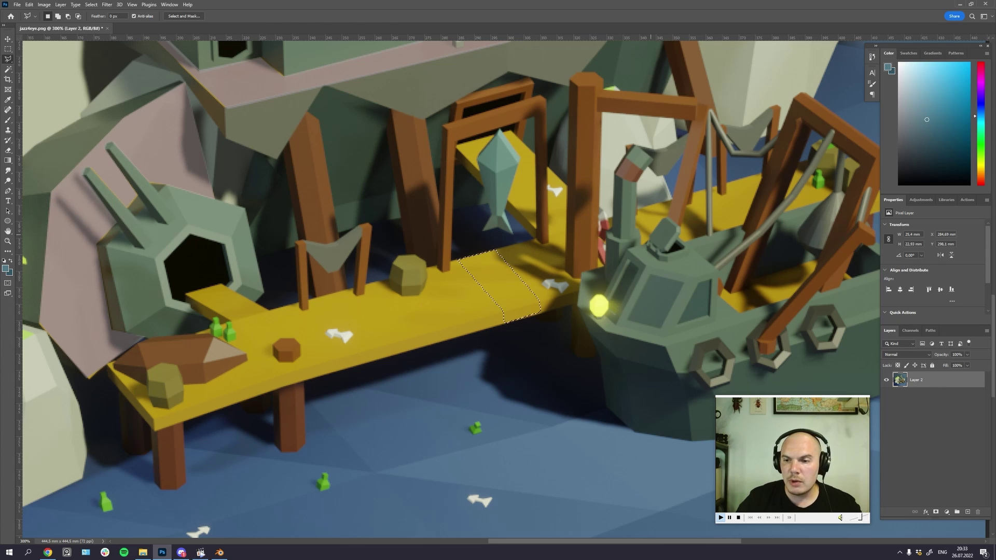
Step: Add a new layer above the scene image and set its blend mode to Multiply
key("ctrl+j")
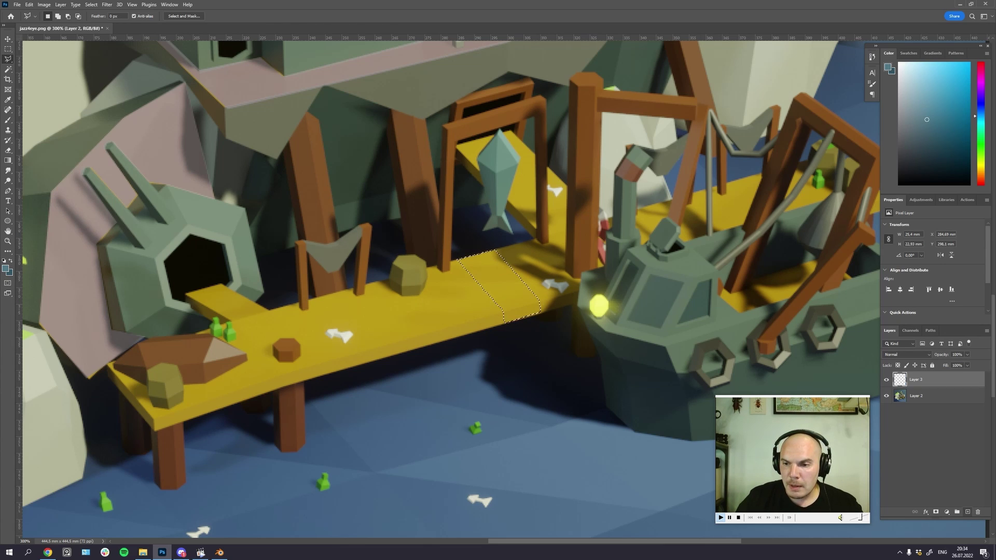
left_click(906, 354)
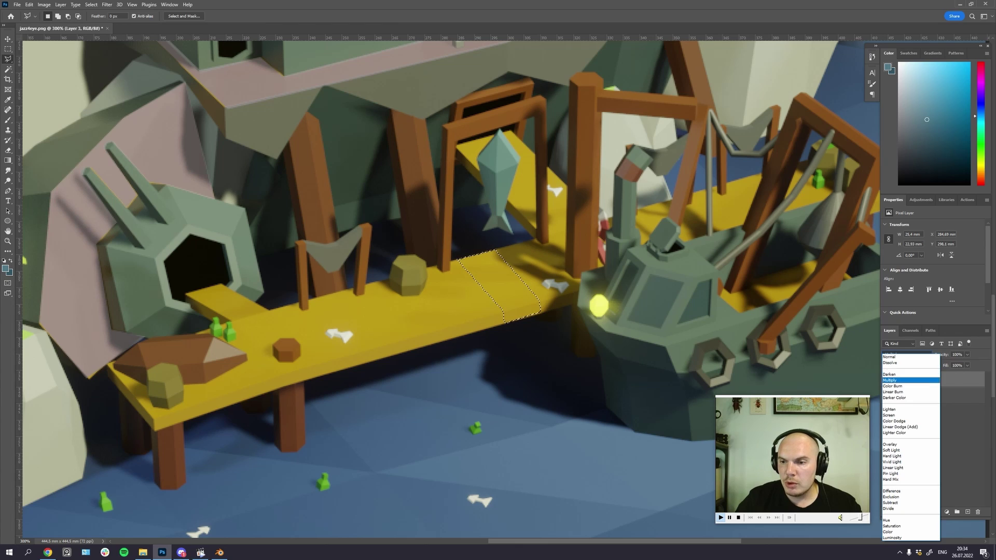
left_click(890, 380)
key("g")
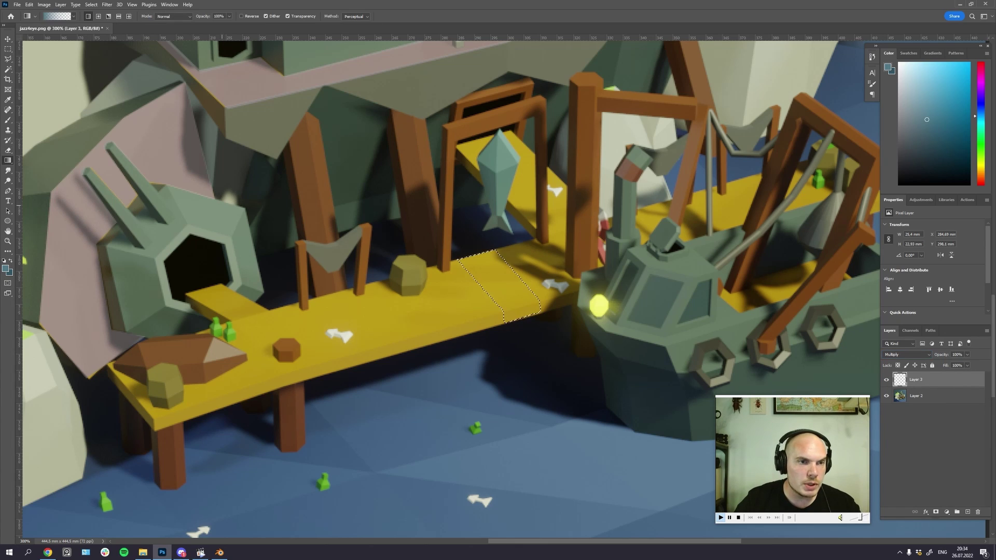
Step: Try shading the selected plank with a mid-grey gradient, and undo it
left_click(472, 299, "alt")
left_click(473, 326, "alt")
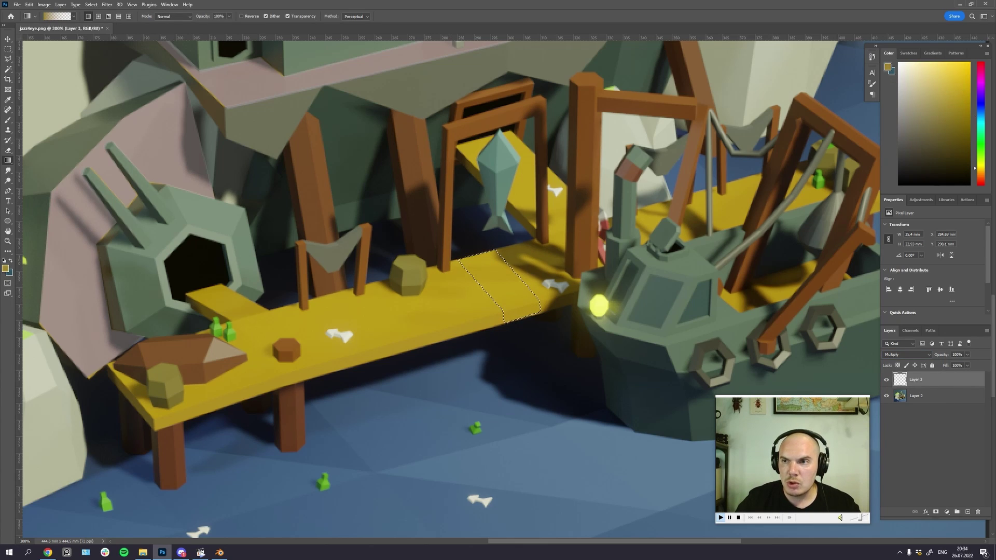
left_click(907, 122)
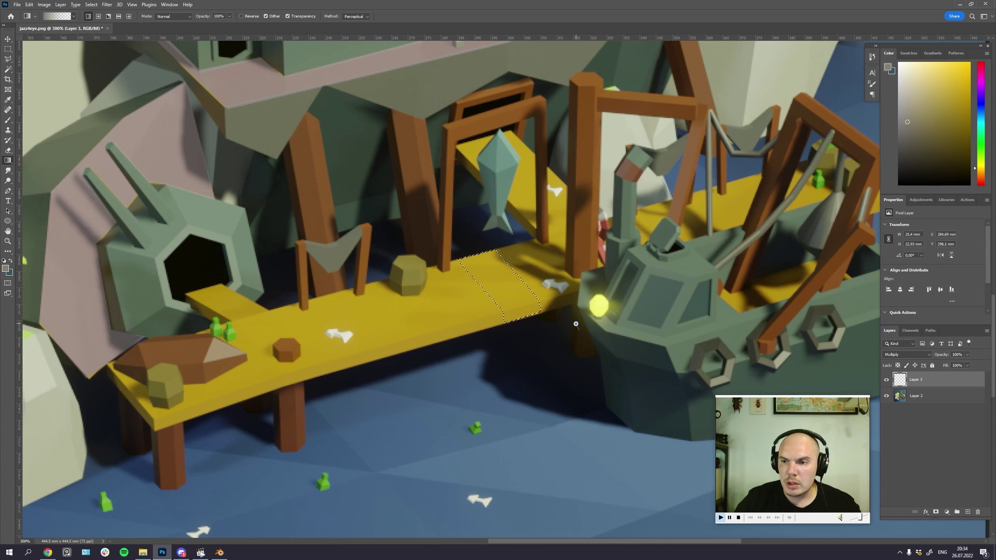
left_click_drag(576, 325, 614, 391)
key("ctrl+z")
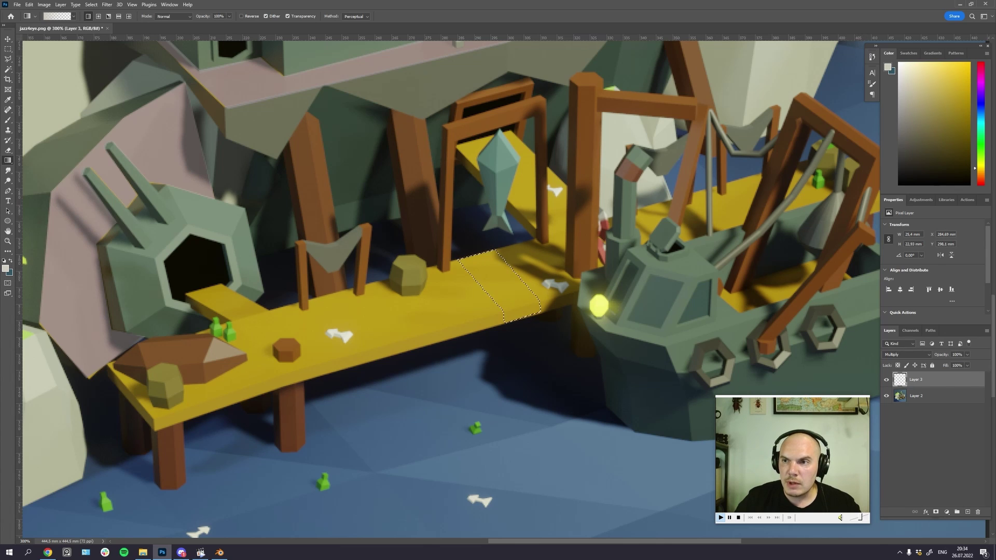
Step: Shade the selected plank with a light warm-grey gradient on the Multiply layer, and deselect
left_click(902, 83)
left_click_drag(556, 358, 572, 395)
key("ctrl+d")
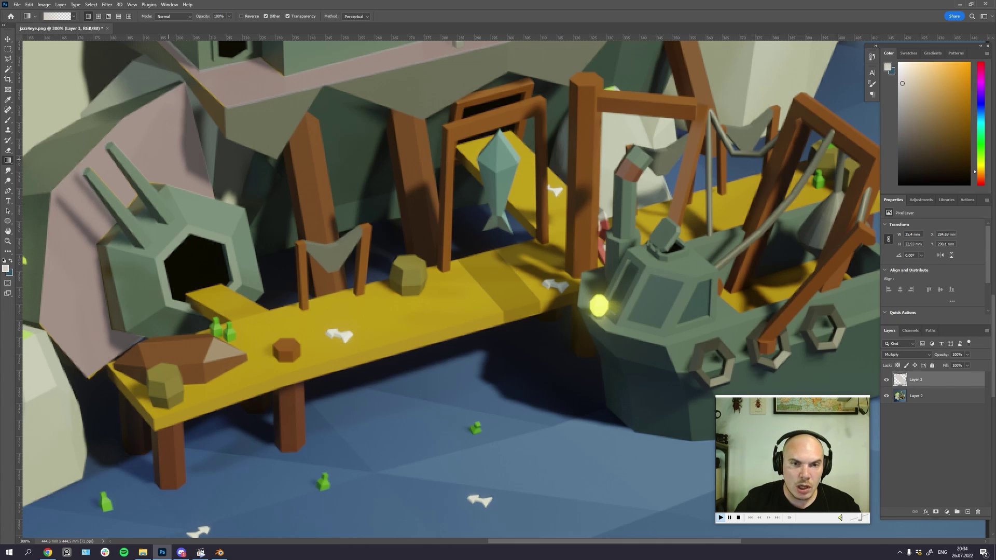
Step: Select a second plank strip beside the barrel on the pier, shade it with the light grey gradient, and deselect
key("l")
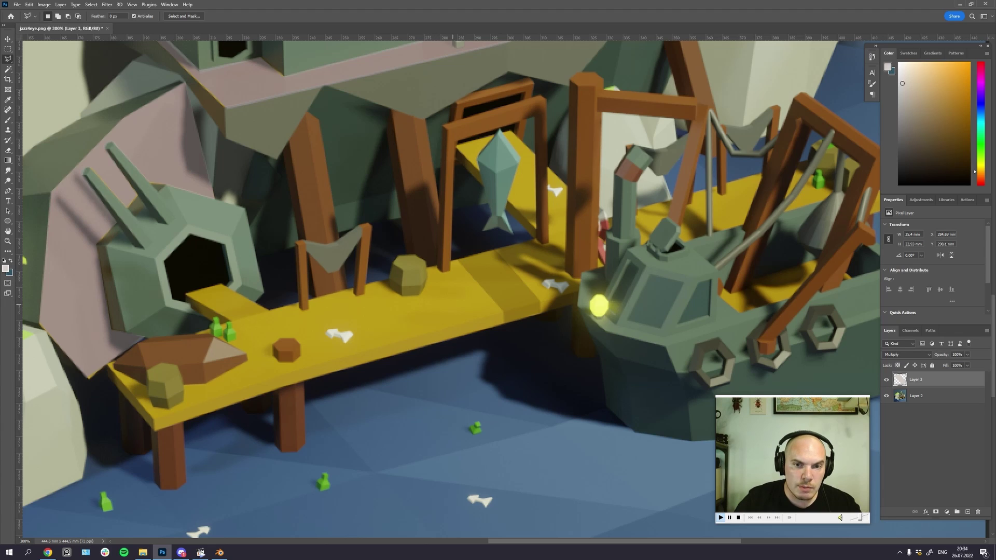
left_click(429, 268)
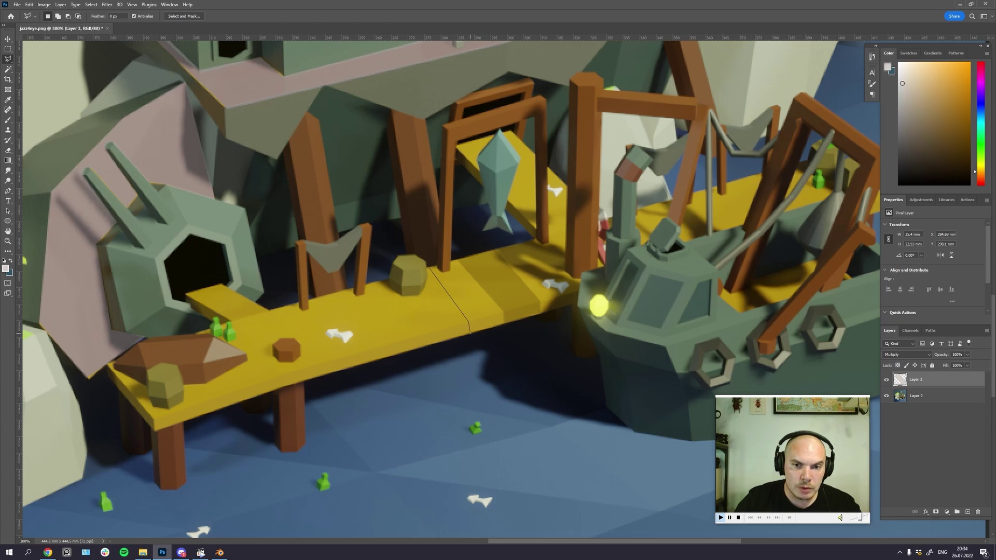
left_click(469, 333)
left_click(431, 343)
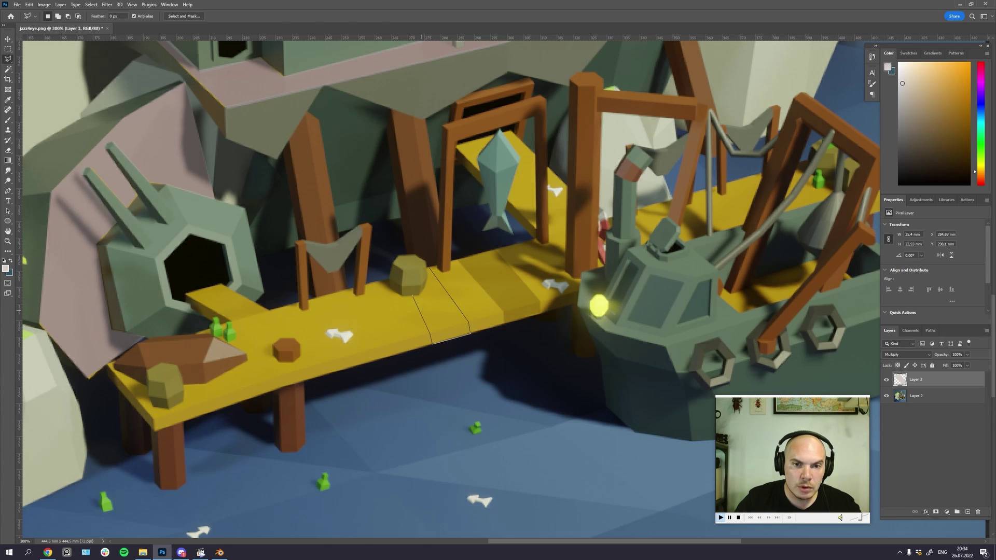
left_click(426, 279)
left_click(429, 267)
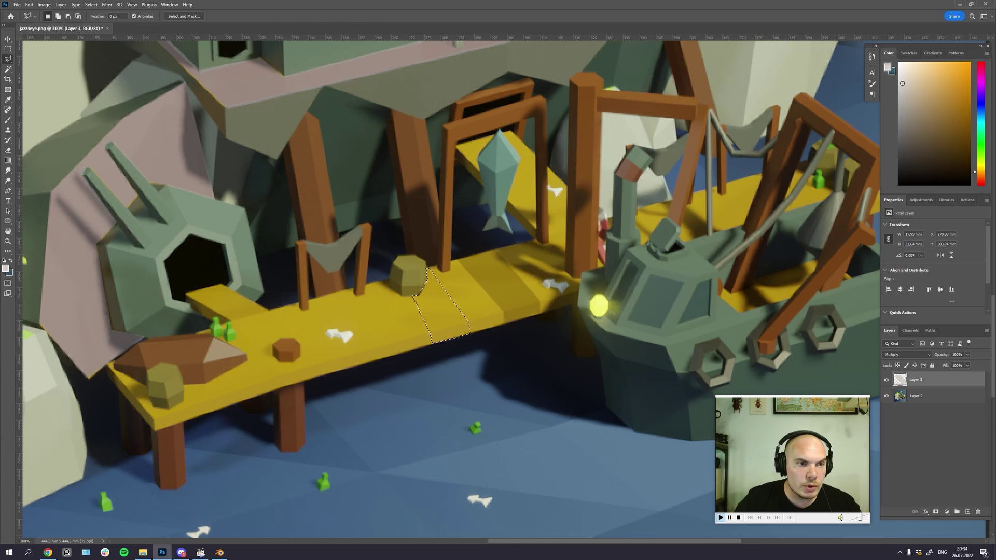
key("g")
left_click_drag(450, 322, 482, 406)
key("ctrl+d")
left_click_drag(236, 279, 293, 237)
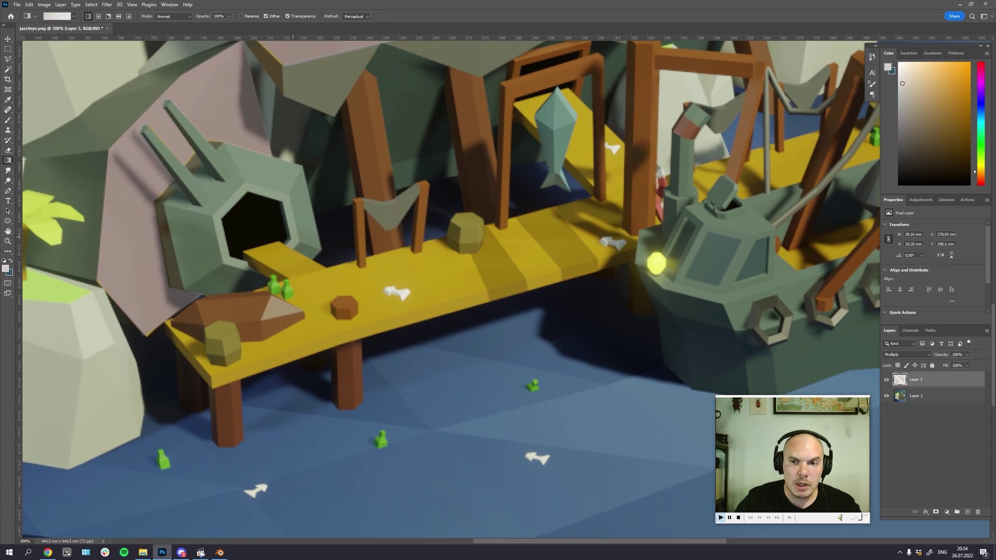
scroll(452, 304, "down", 6)
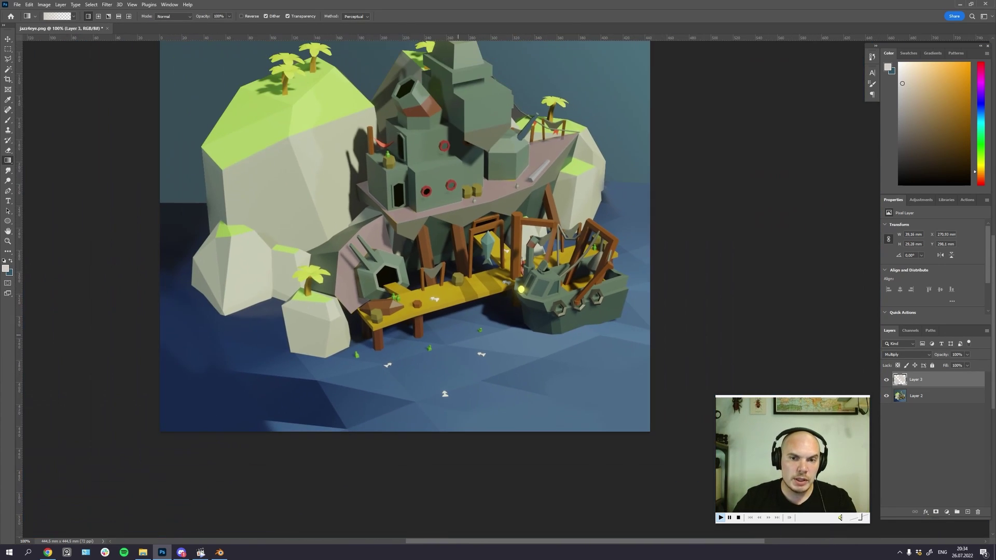
Step: Select a narrow jagged wedge at the front of the shaded plank near the barrel, fill it near-black as a crack, and deselect
scroll(506, 289, "up", 6)
key("l")
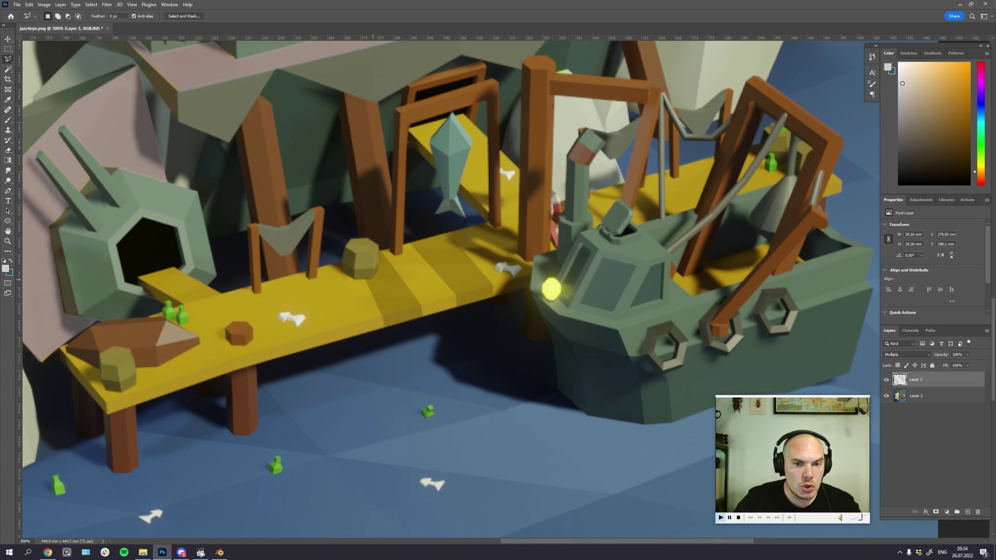
left_click(397, 311)
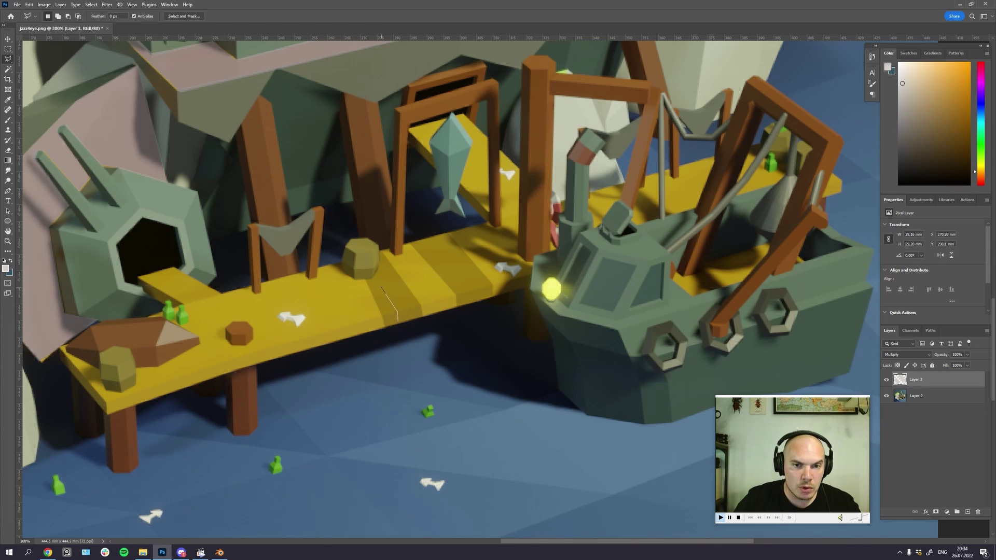
left_click(381, 287)
left_click(397, 316)
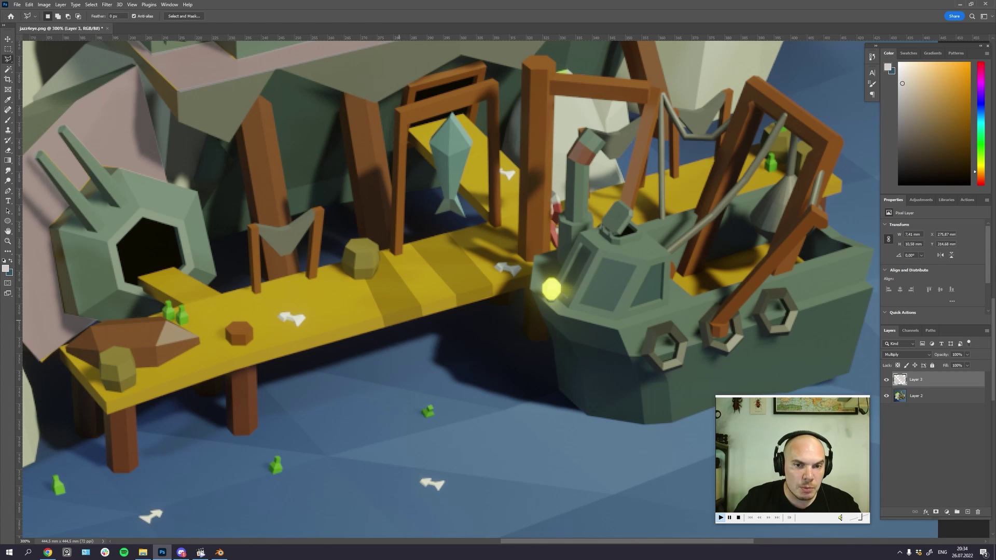
key("g")
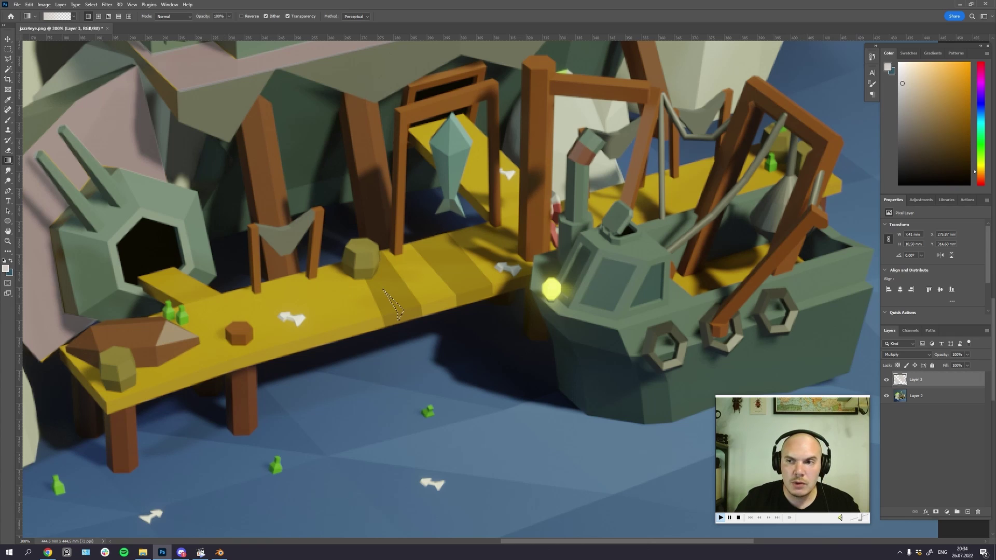
left_click(915, 163)
key("alt+BackSpace")
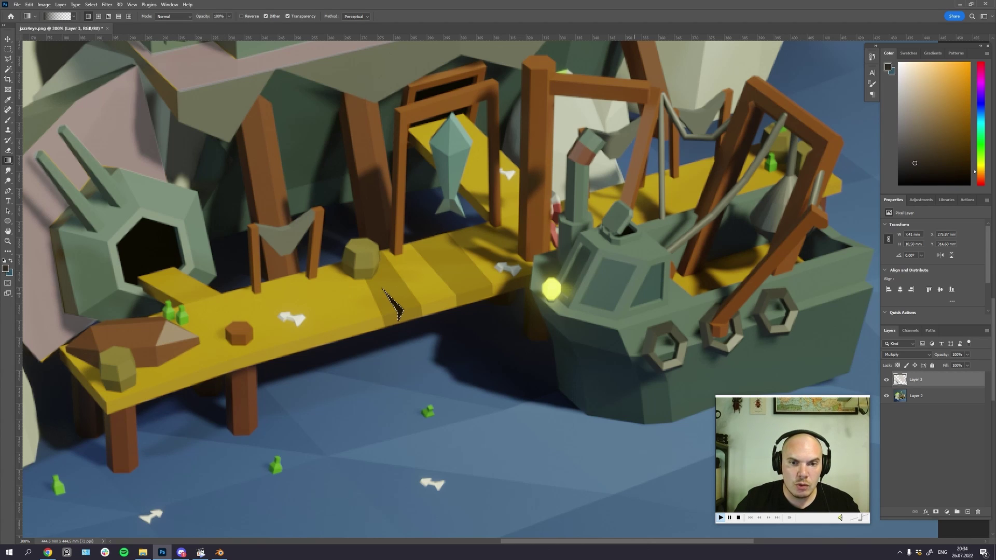
key("ctrl+minus")
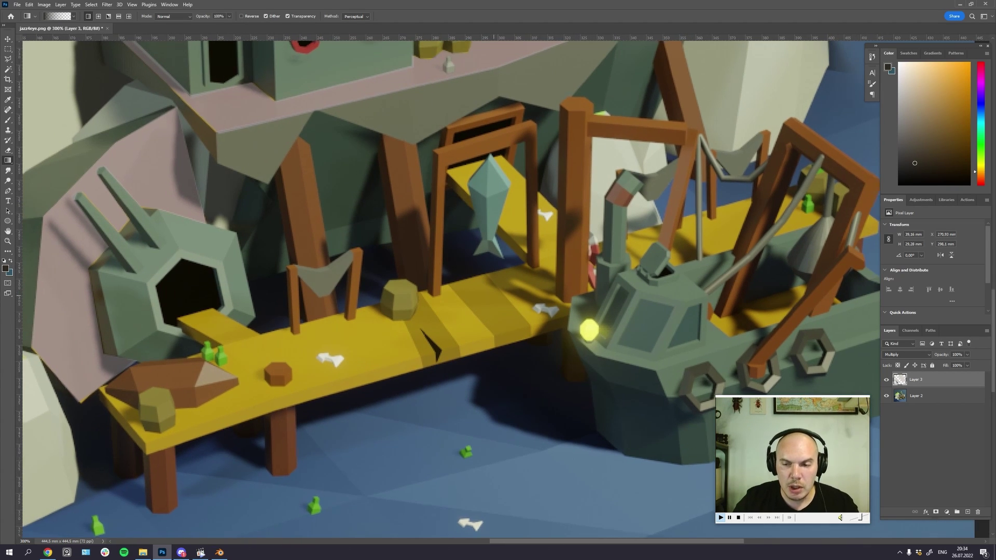
key("ctrl+minus")
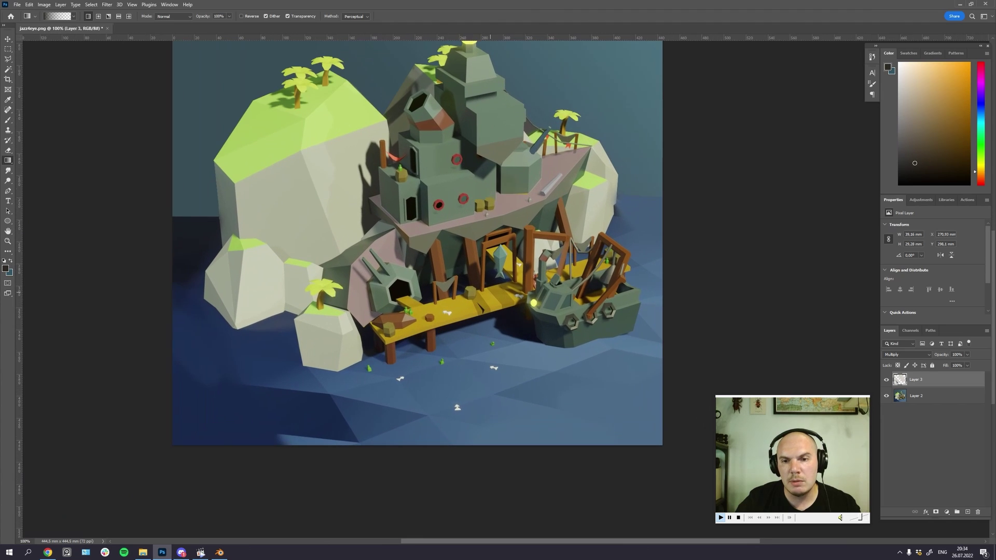
key("ctrl+plus")
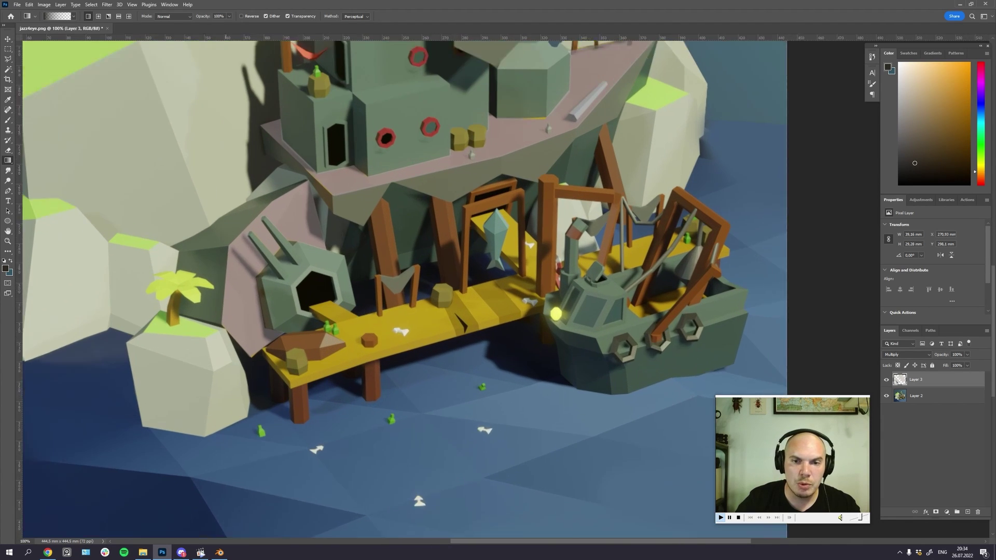
key("ctrl+minus")
key("ctrl+plus")
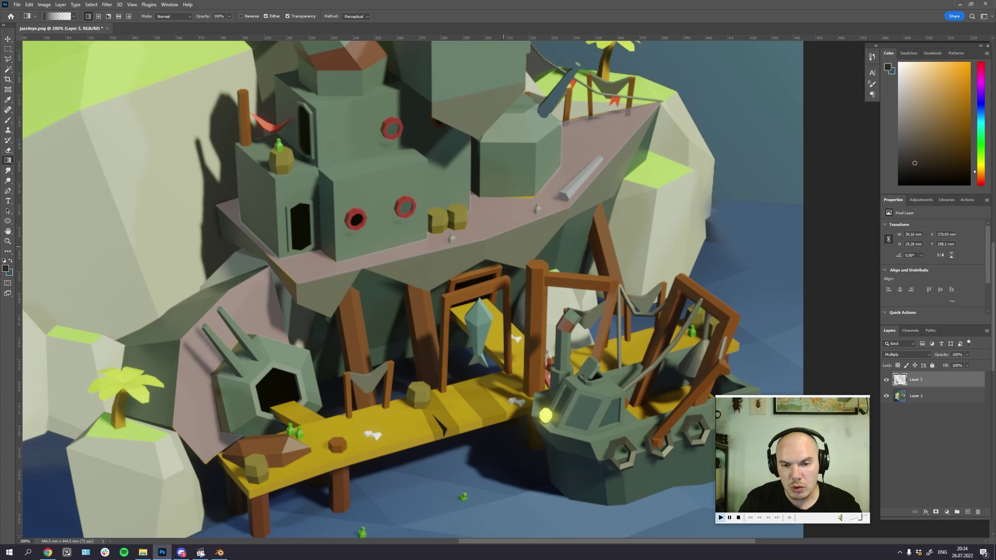
Step: Add a Color Balance adjustment layer over the scene and set its midtones to Magenta–Green -13 and Yellow–Blue +3
key("ctrl+minus")
key("ctrl+plus")
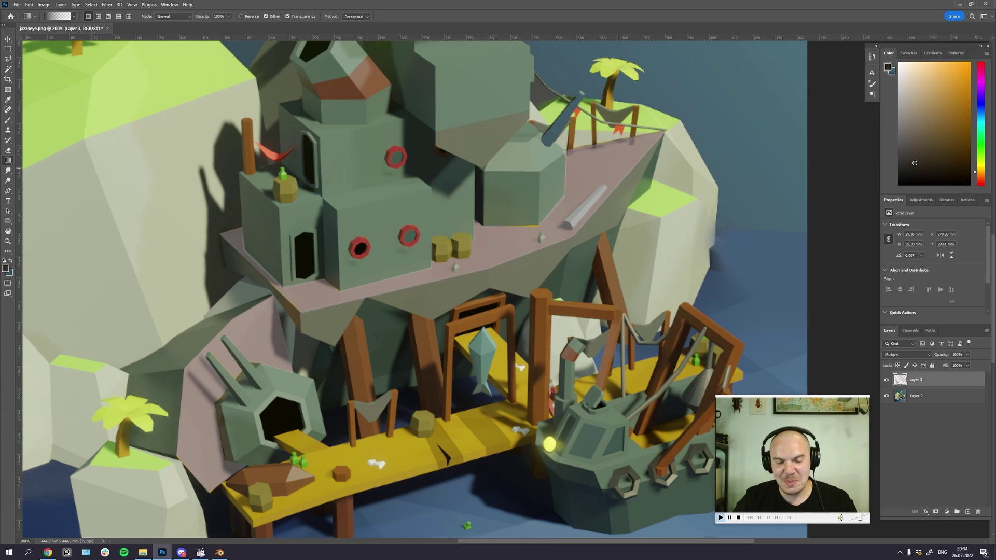
key("ctrl+minus")
key("ctrl+minus")
key("ctrl+minus")
key("ctrl+plus")
key("ctrl+plus")
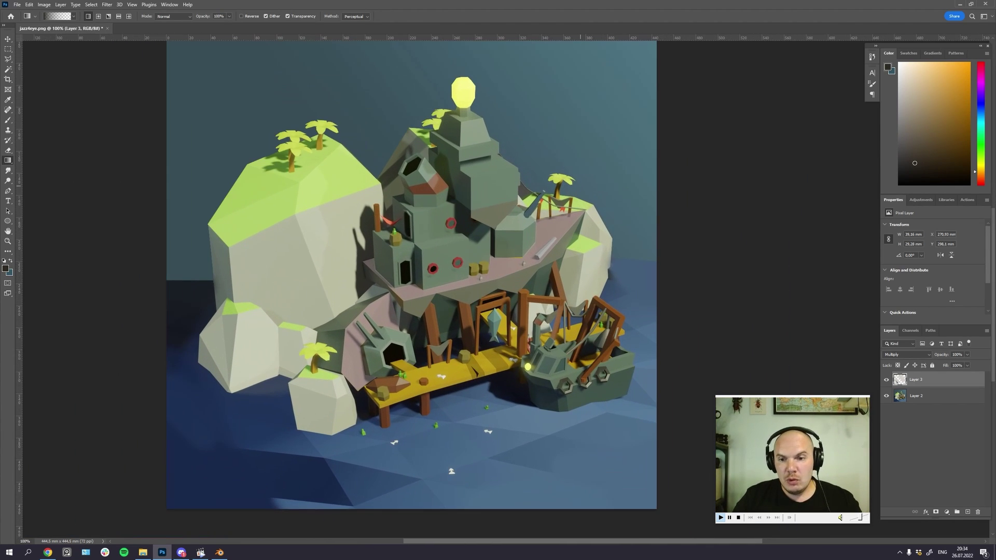
left_click_drag(581, 185, 569, 185)
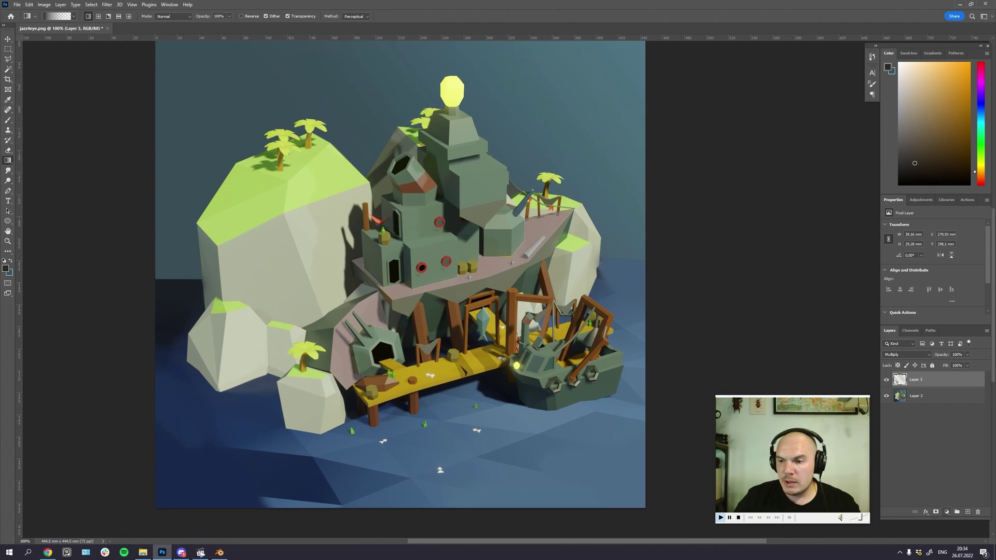
left_click(946, 512)
left_click(953, 444)
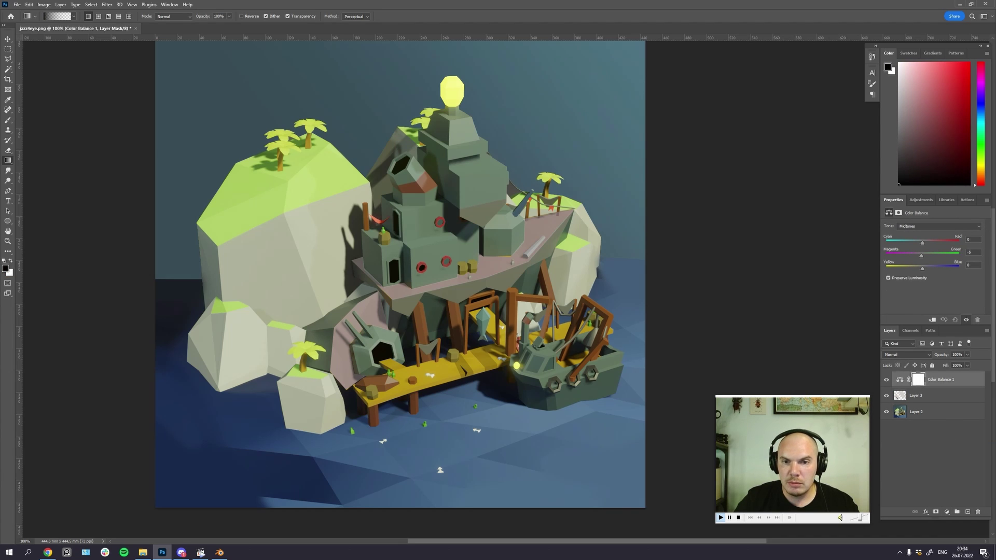
left_click_drag(921, 256, 917, 256)
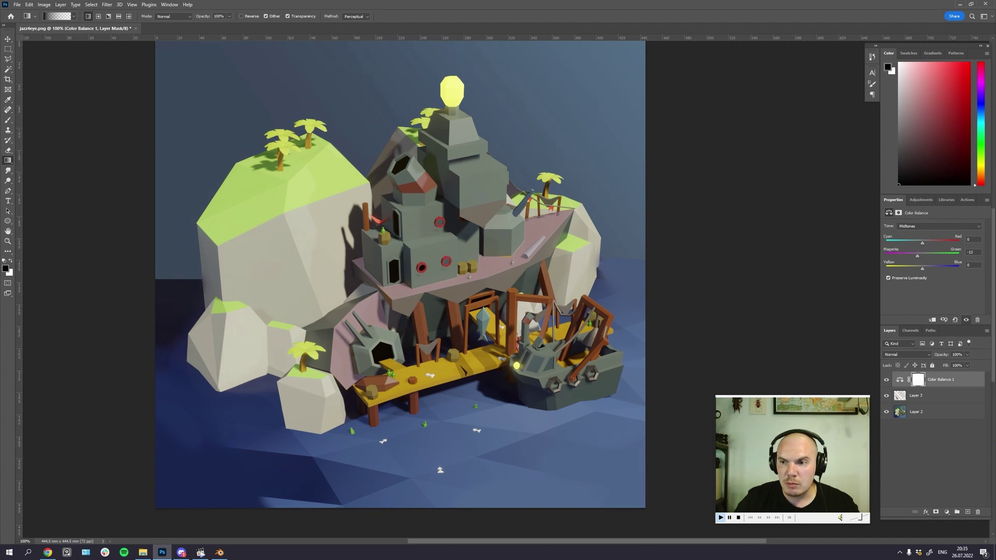
left_click_drag(734, 253, 739, 281)
Step: Add a Brightness/Contrast adjustment layer above the colour balance, raise the contrast slightly, and check the scene at a smaller size
left_click(946, 512)
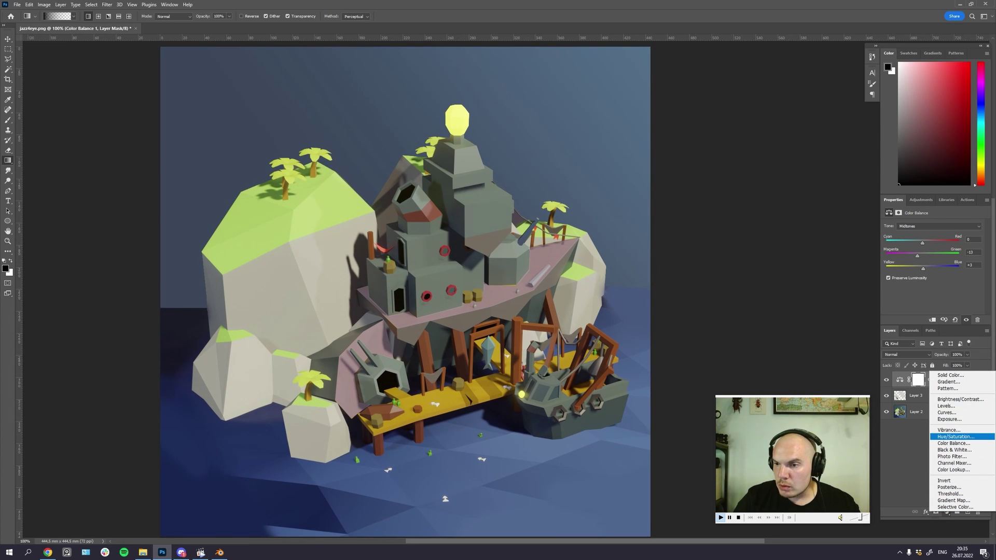
left_click(959, 400)
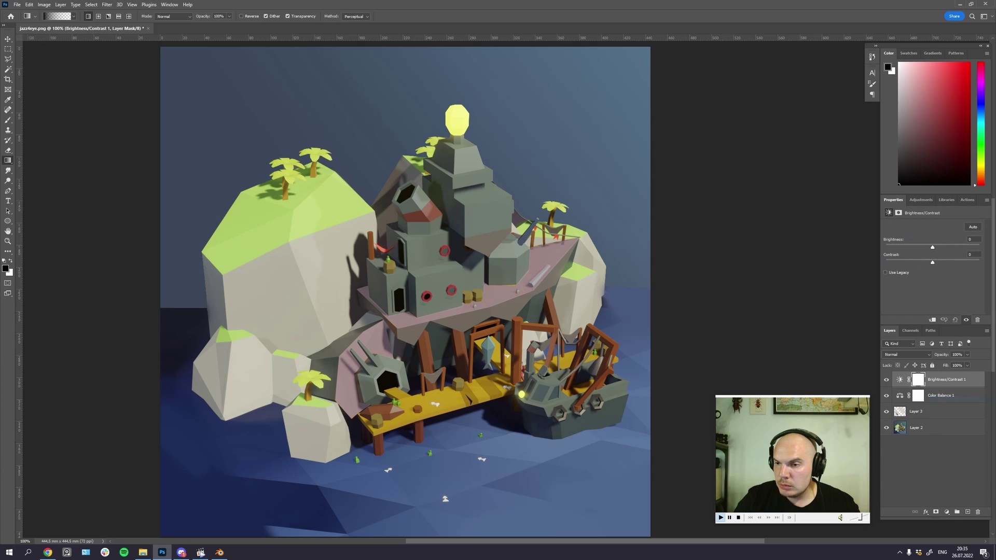
left_click_drag(932, 263, 935, 262)
left_click_drag(481, 233, 478, 224)
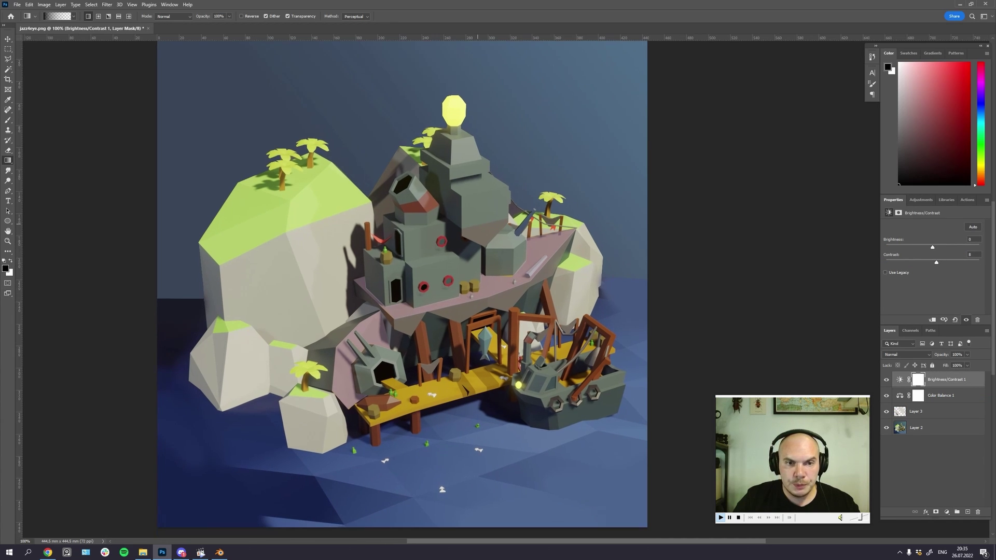
key("ctrl+minus")
key("ctrl+minus")
key("ctrl+minus")
key("ctrl+plus")
key("ctrl+plus")
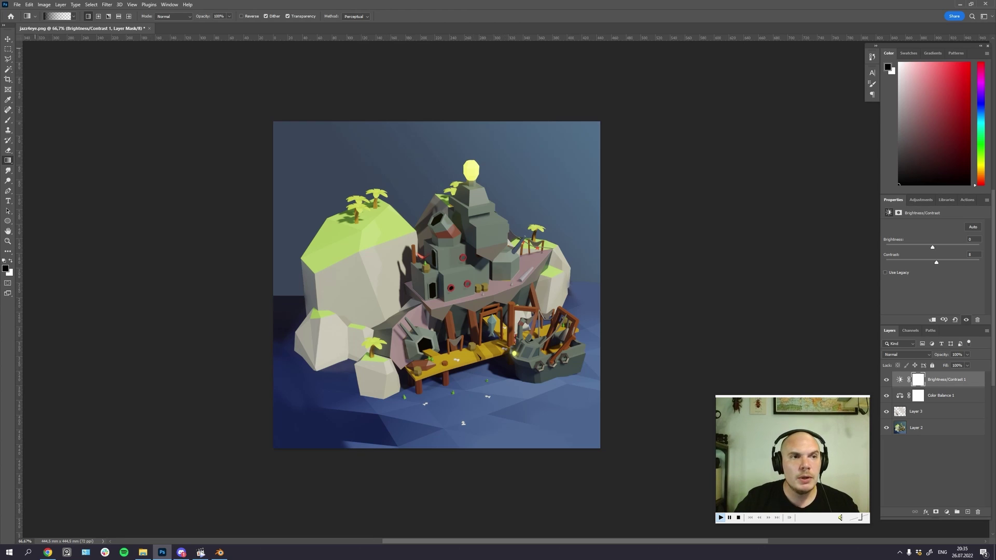
Step: Close jazz4eye.png without saving and open the roman_kd image from the lama fisherman hut feedback folder in Photoshop
left_click(8, 39)
left_click_drag(491, 207, 480, 209)
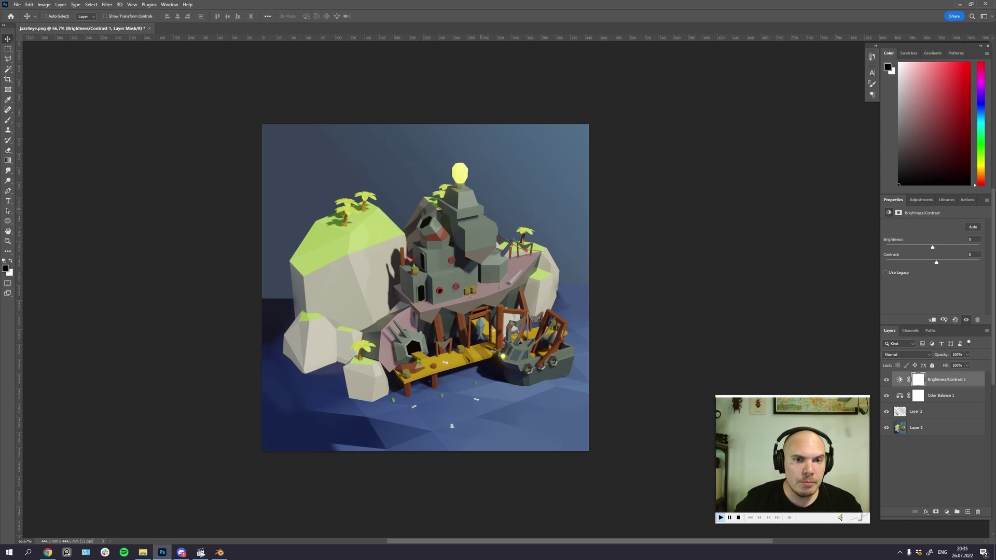
key("ctrl+w")
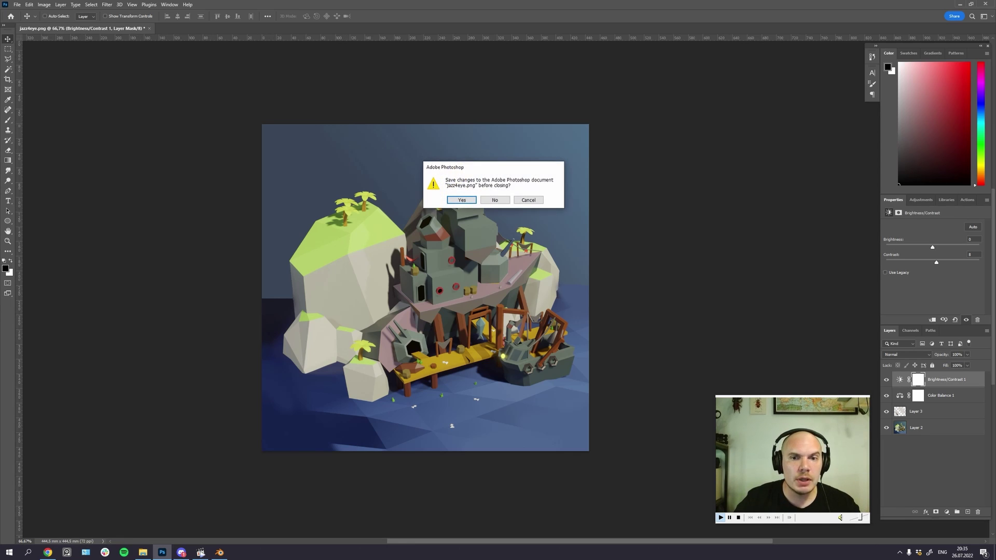
key("n")
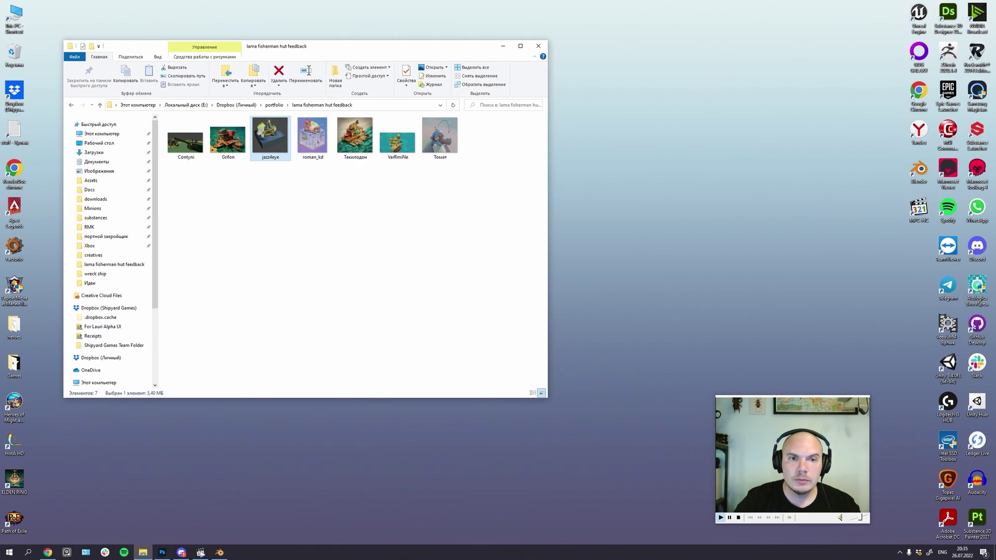
left_click(313, 136)
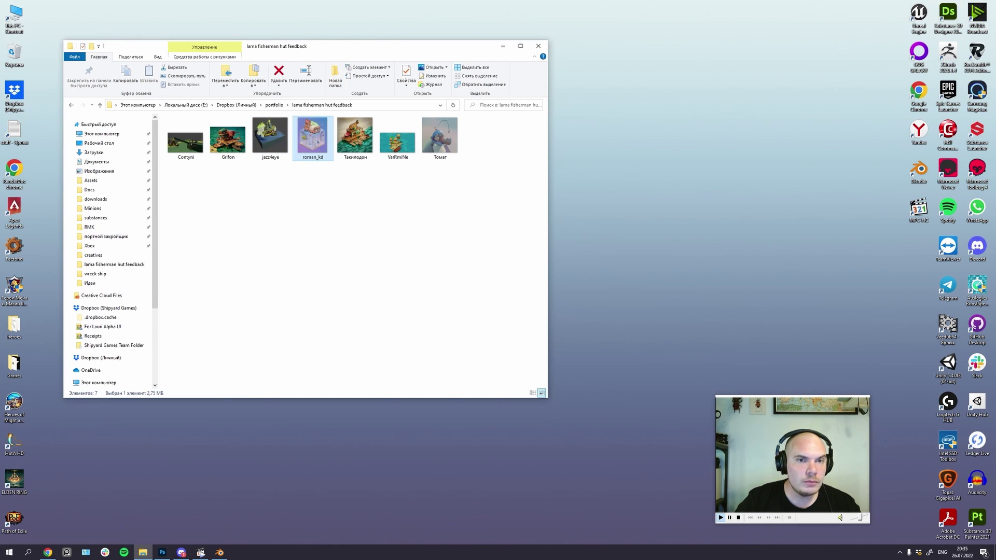
left_click_drag(312, 136, 168, 348)
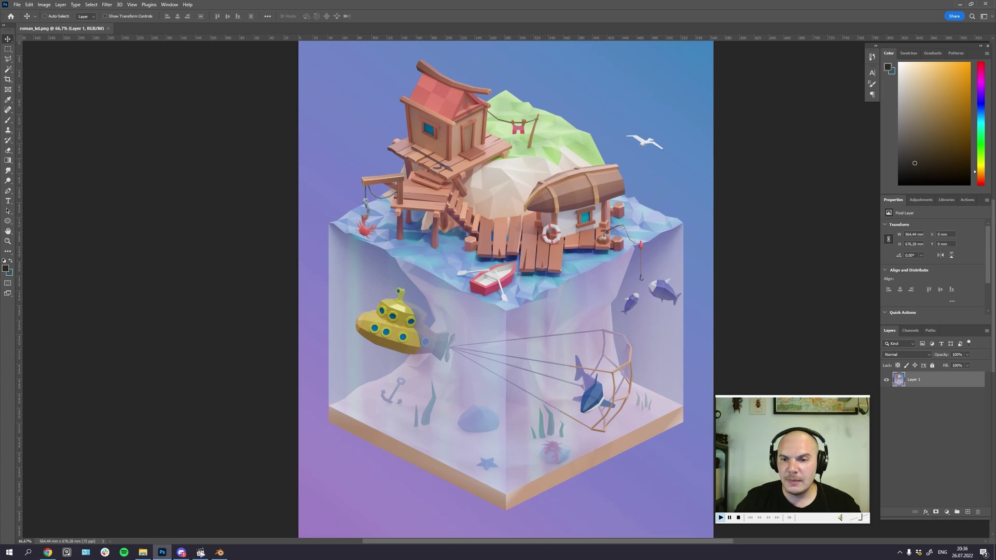
Step: Examine the overall composition and colours of the isometric water cube with the hut, island and submarine
left_click_drag(764, 433, 767, 435)
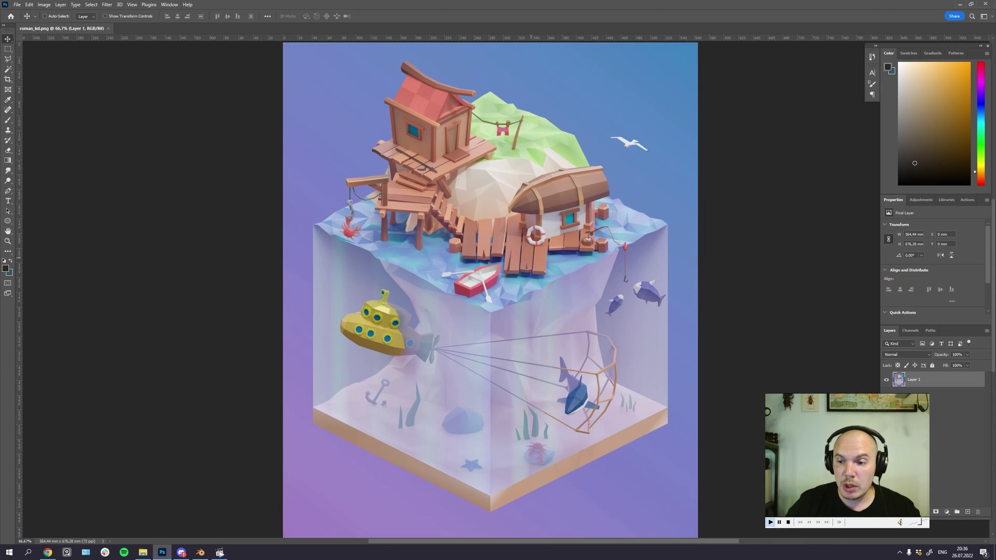
left_click_drag(531, 258, 522, 259)
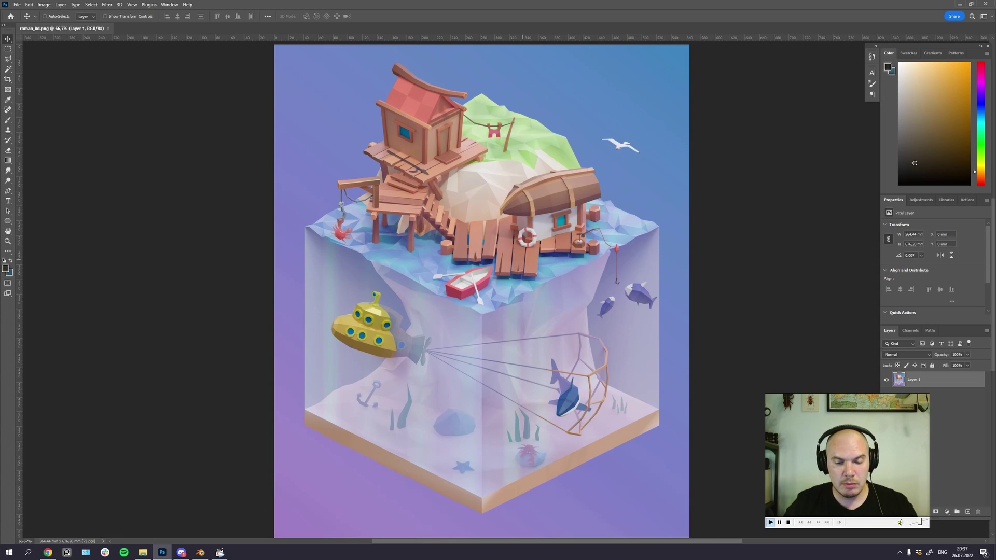
key("ctrl+minus")
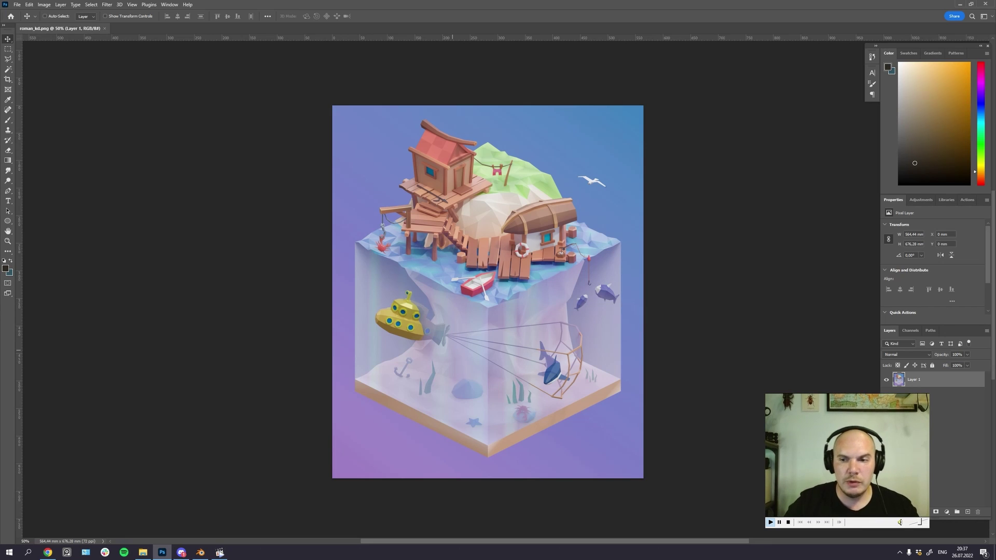
left_click_drag(822, 424, 767, 415)
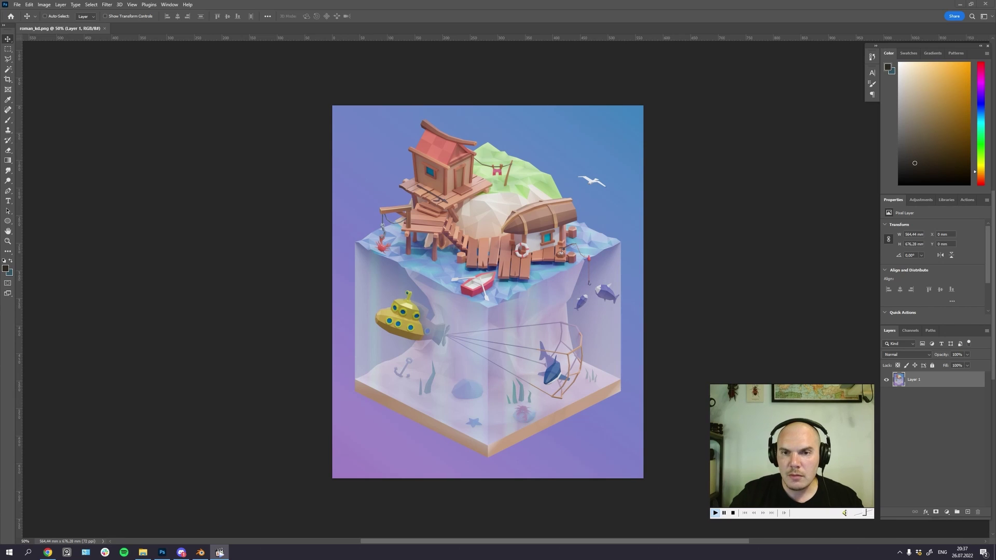
left_click(618, 156)
left_click_drag(618, 157, 610, 182)
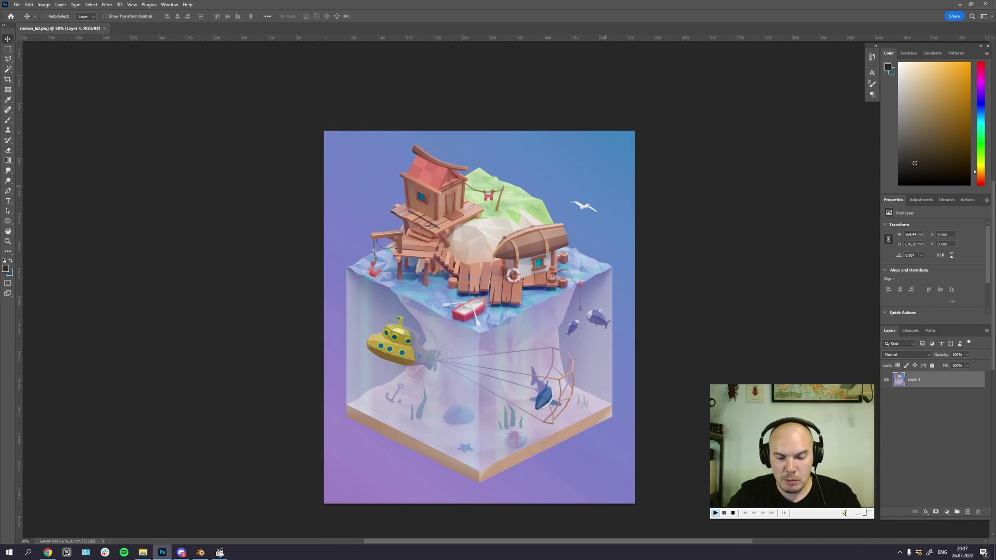
Step: Examine the pier planks, stairs, crane with the crab and rowing boat up close
key("ctrl+plus")
key("ctrl+plus")
key("ctrl+plus")
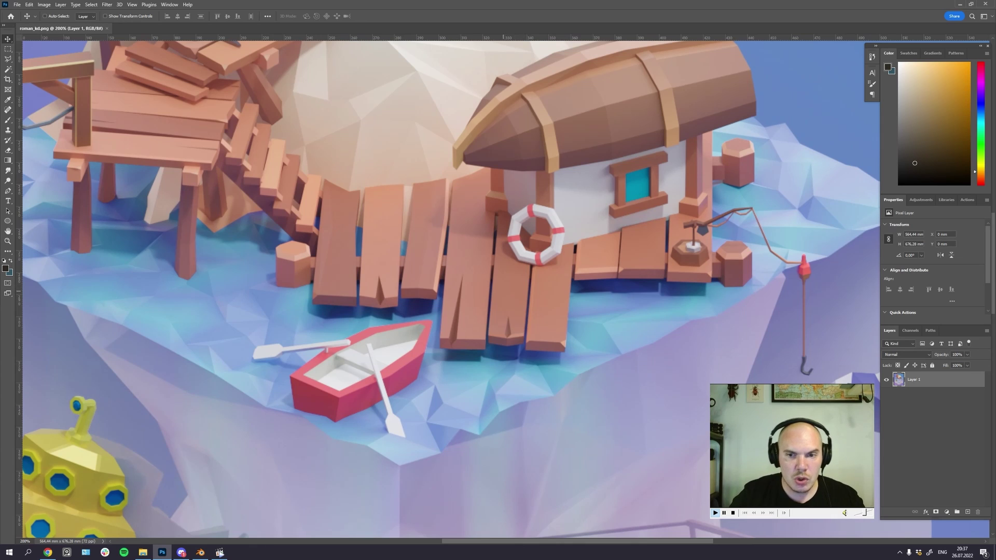
left_click_drag(481, 278, 488, 303)
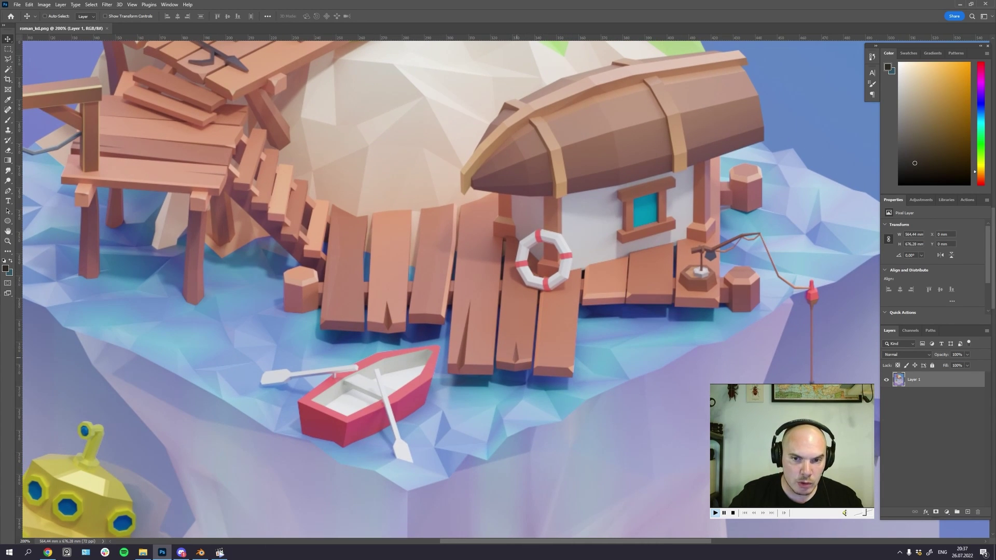
left_click_drag(350, 264, 490, 340)
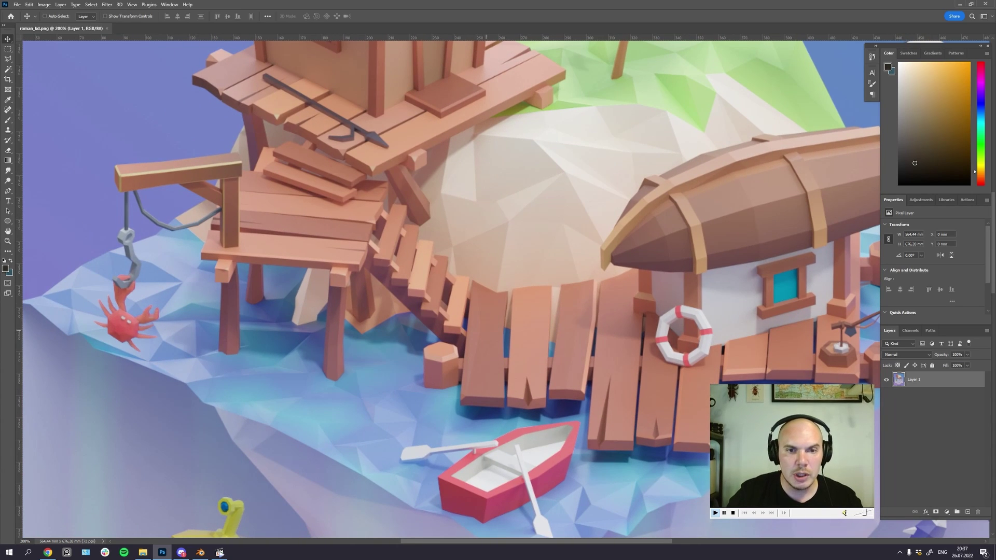
left_click_drag(474, 306, 459, 326)
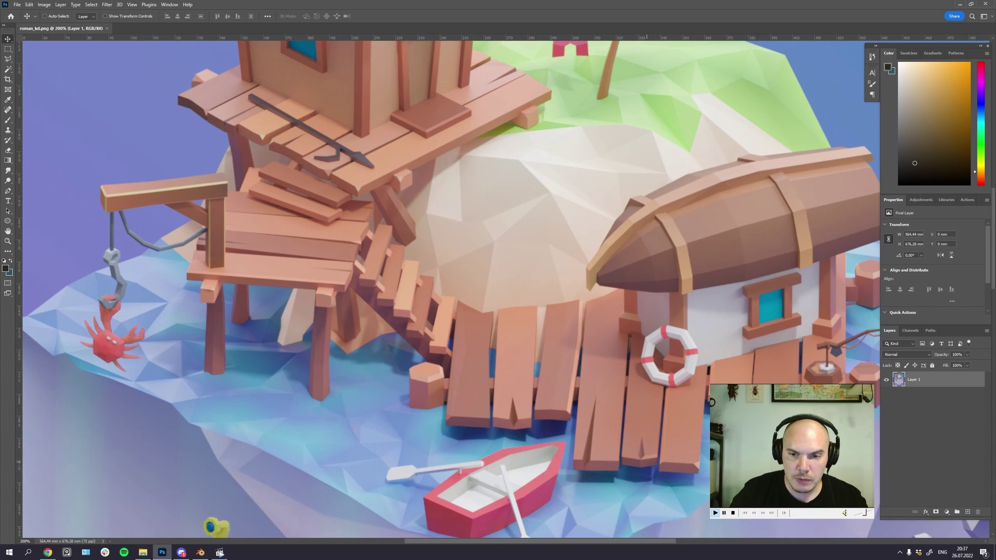
left_click_drag(383, 318, 349, 351)
left_click_drag(408, 397, 315, 231)
left_click_drag(650, 407, 599, 340)
left_click_drag(586, 269, 661, 319)
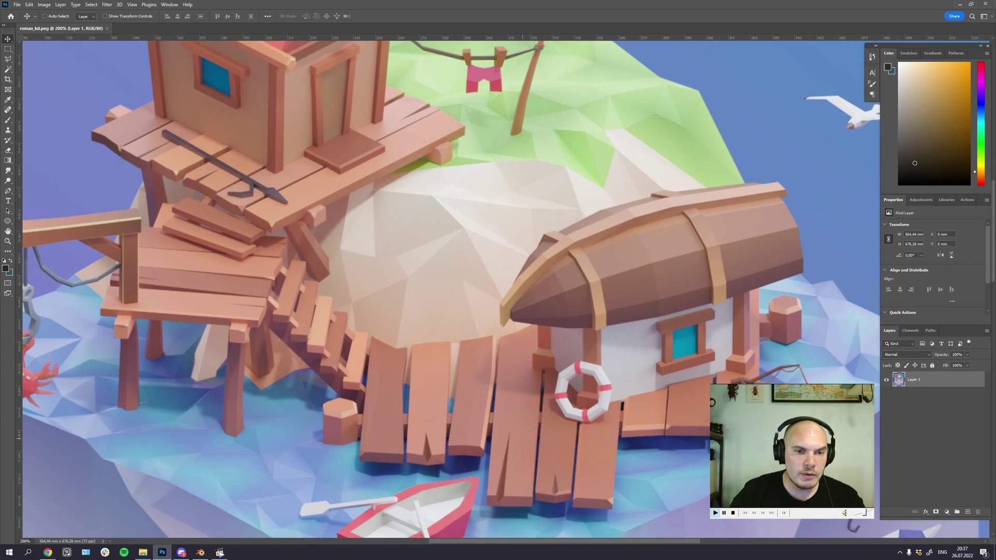
left_click_drag(503, 253, 529, 352)
left_click_drag(281, 309, 279, 241)
Step: Examine the underwater section with the submarine and net, and compare it with the island and hut above
key("ctrl+minus")
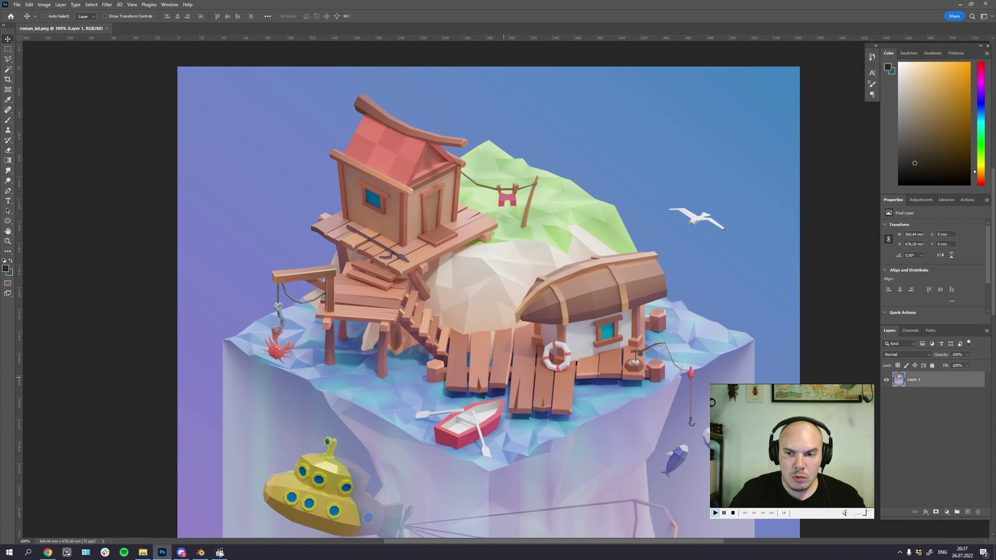
left_click_drag(501, 368, 479, 294)
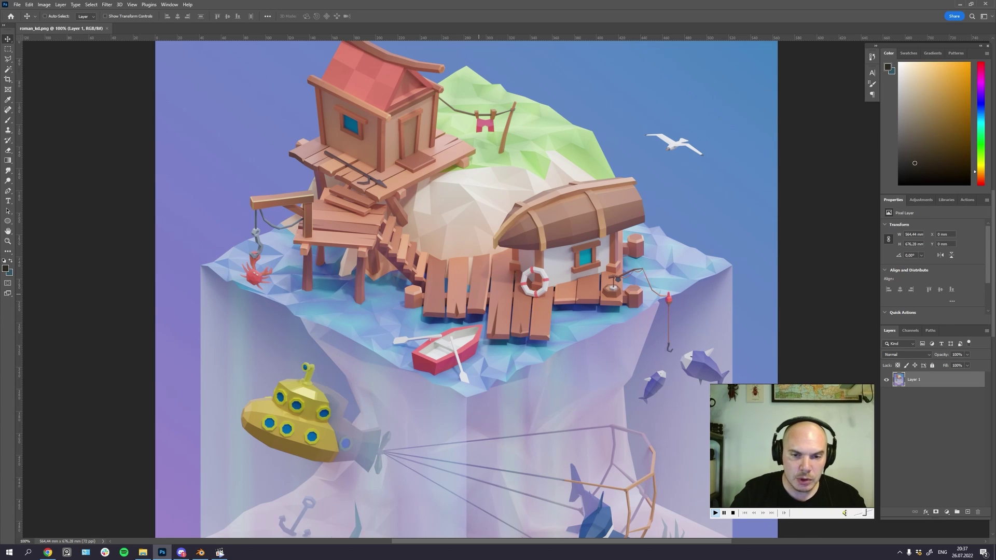
left_click_drag(582, 346, 568, 235)
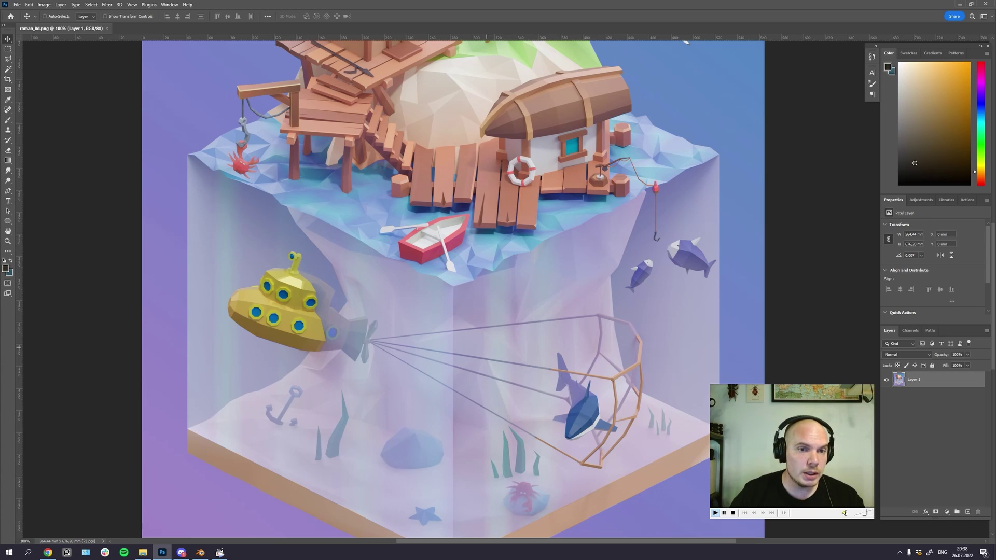
left_click_drag(456, 277, 456, 304)
scroll(454, 286, "up", 2)
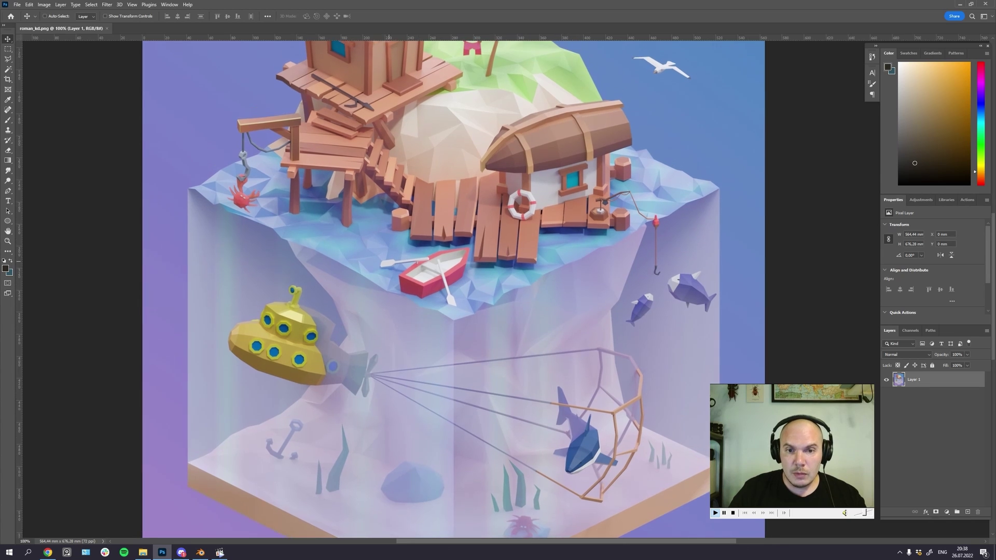
scroll(446, 286, "up", 2)
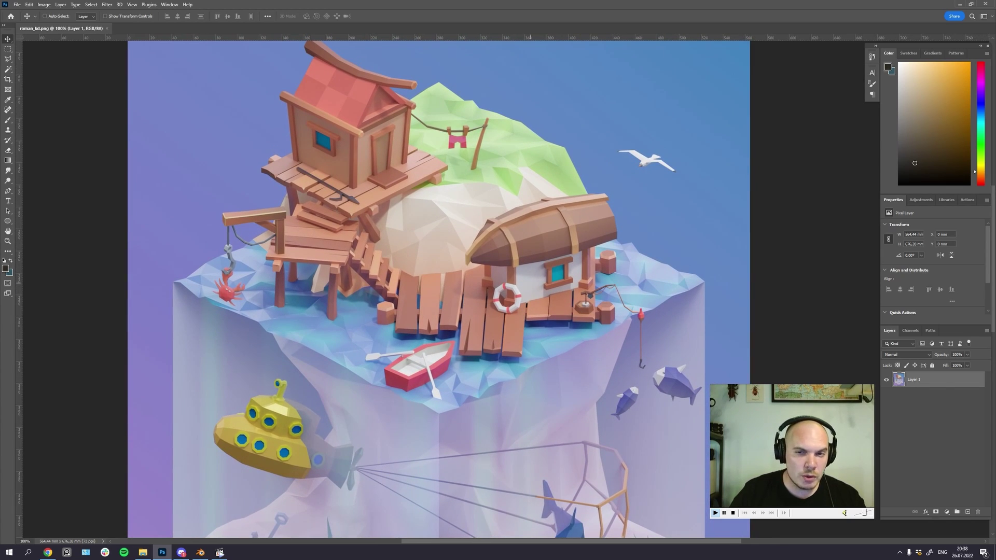
scroll(446, 287, "up", 2)
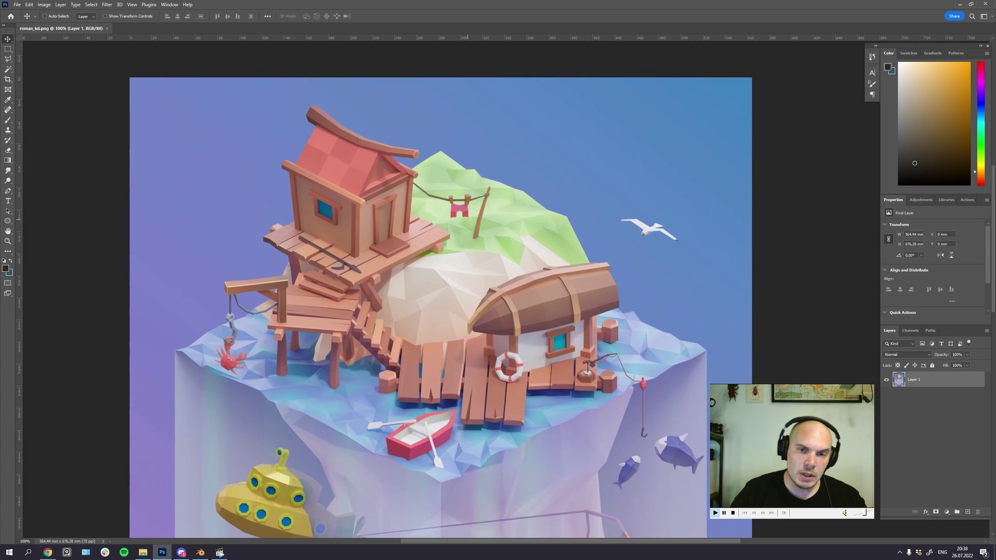
Step: Examine the boat-roofed hut, clothesline, lifebuoy and fishing rod up close
key("ctrl+plus")
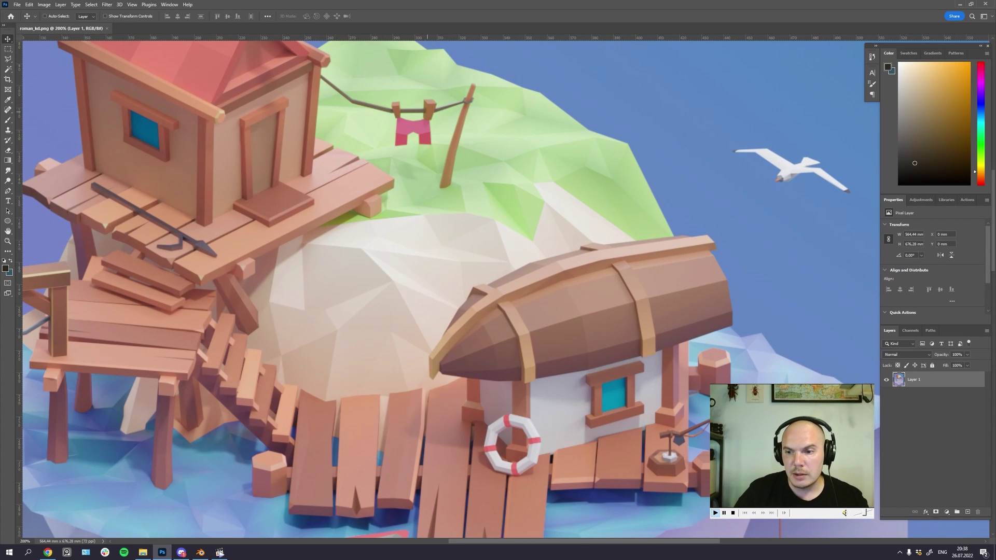
left_click_drag(427, 111, 437, 127)
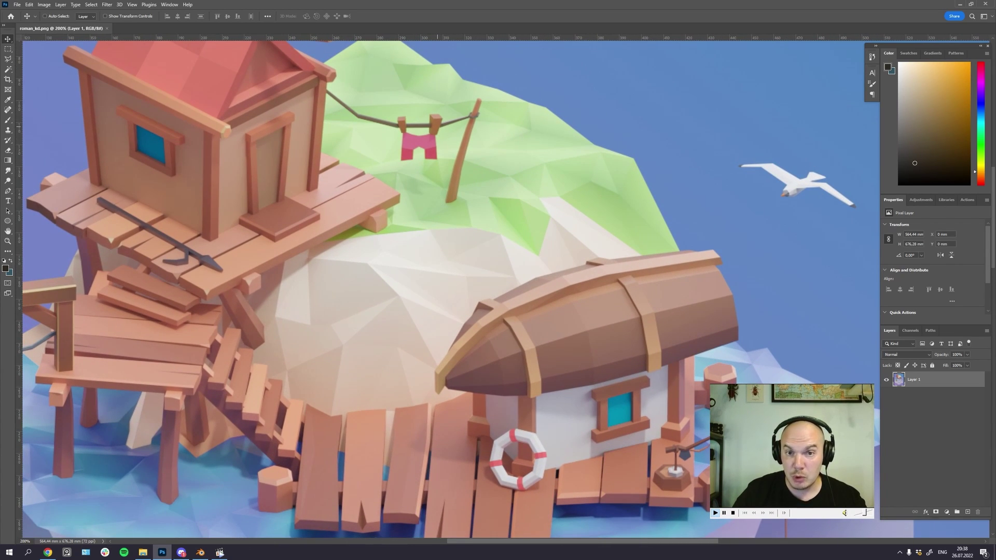
scroll(446, 286, "left", 1)
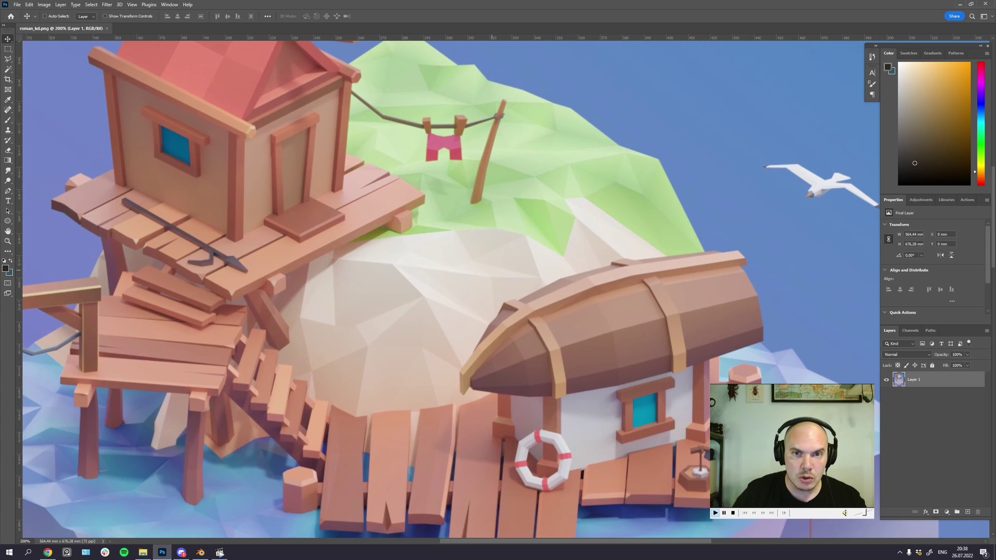
left_click_drag(533, 360, 472, 325)
scroll(446, 286, "up", 3)
scroll(446, 286, "left", 1)
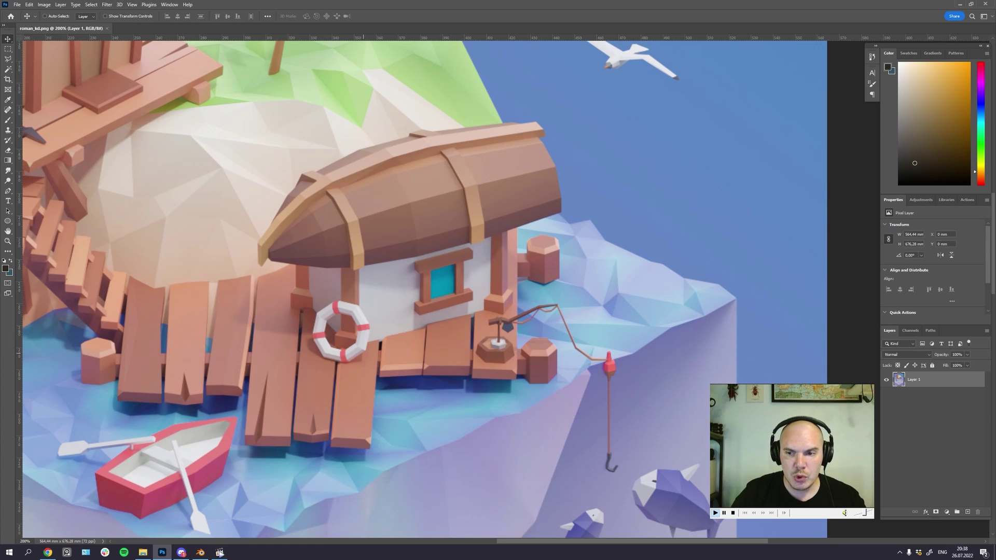
left_click_drag(364, 354, 402, 363)
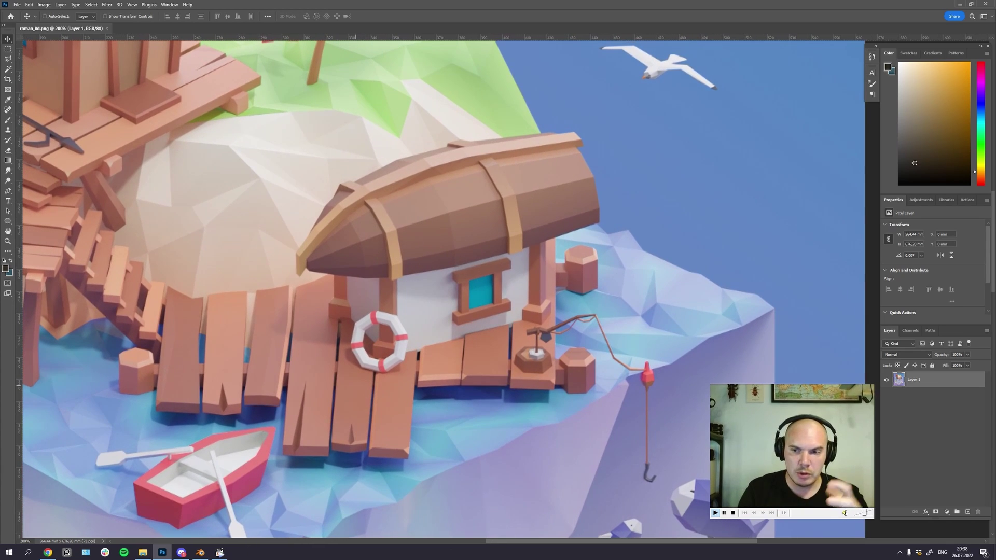
Step: Examine the pier, stairs and huts up close, and compare them with the overall composition of the water cube
scroll(446, 287, "left", 5)
scroll(446, 287, "up", 2)
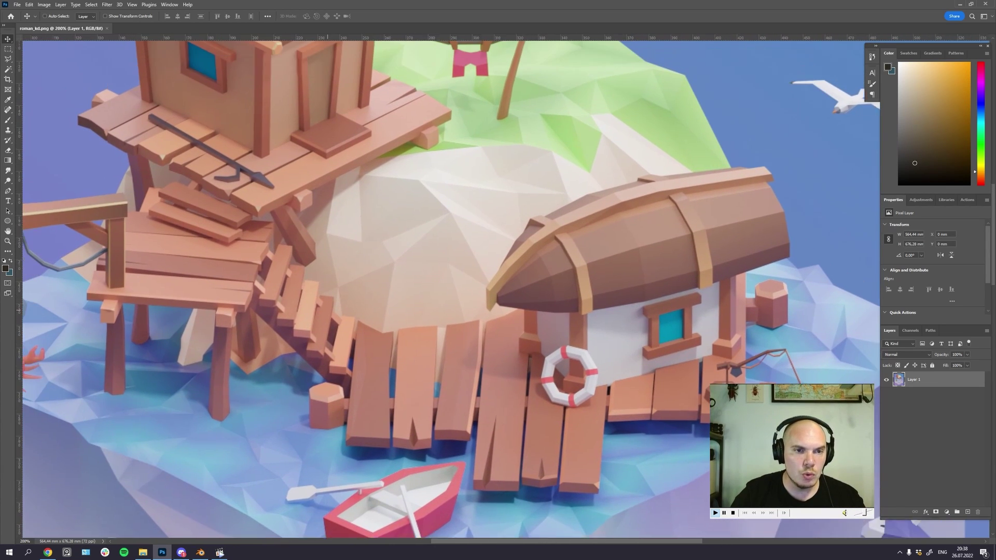
key("ctrl+minus")
key("ctrl+minus")
key("ctrl+plus")
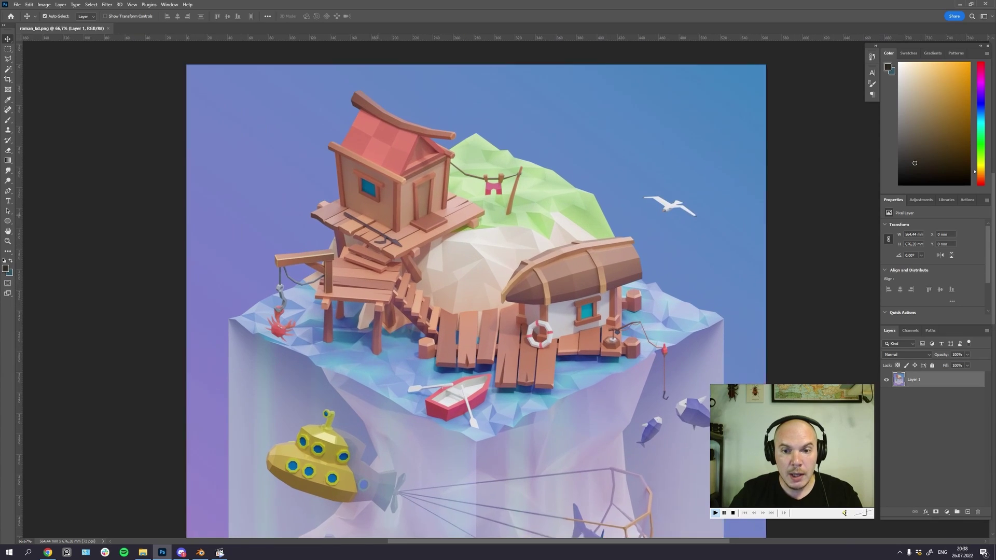
left_click_drag(550, 338, 503, 231)
scroll(446, 286, "down", 1)
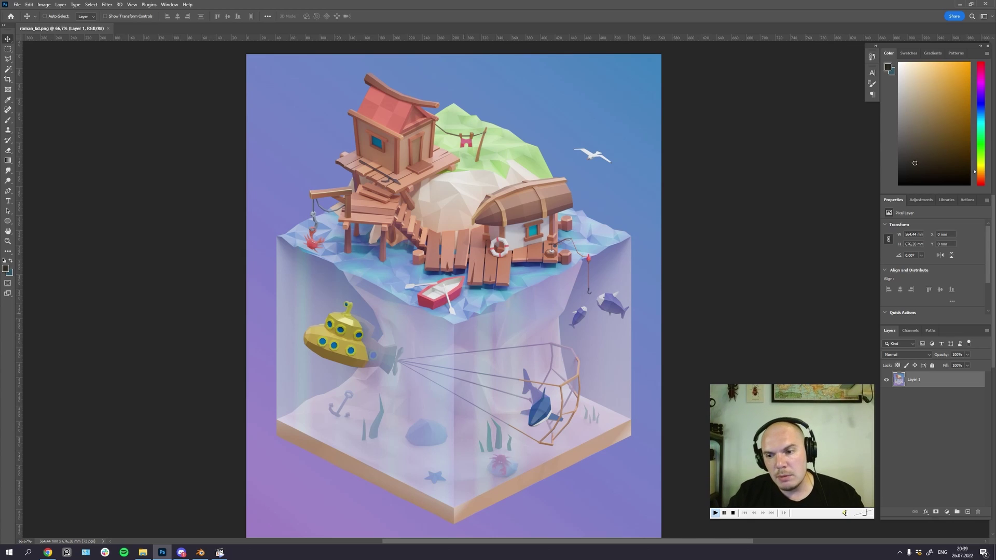
left_click_drag(512, 227, 507, 244)
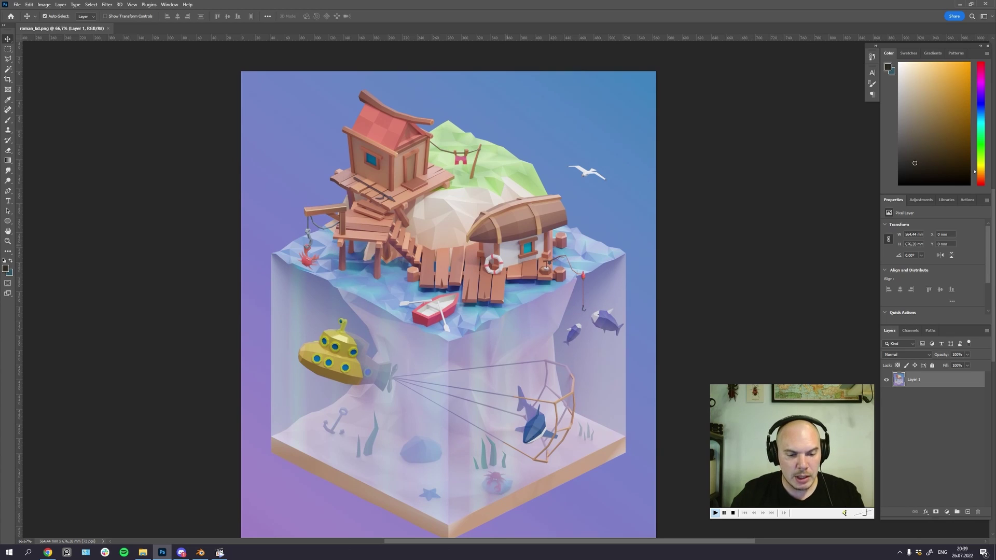
Step: Desaturate the image temporarily to check its tonal contrast at a reduced size, and restore the colours
key("ctrl+shift+u")
key("ctrl+minus")
key("ctrl+minus")
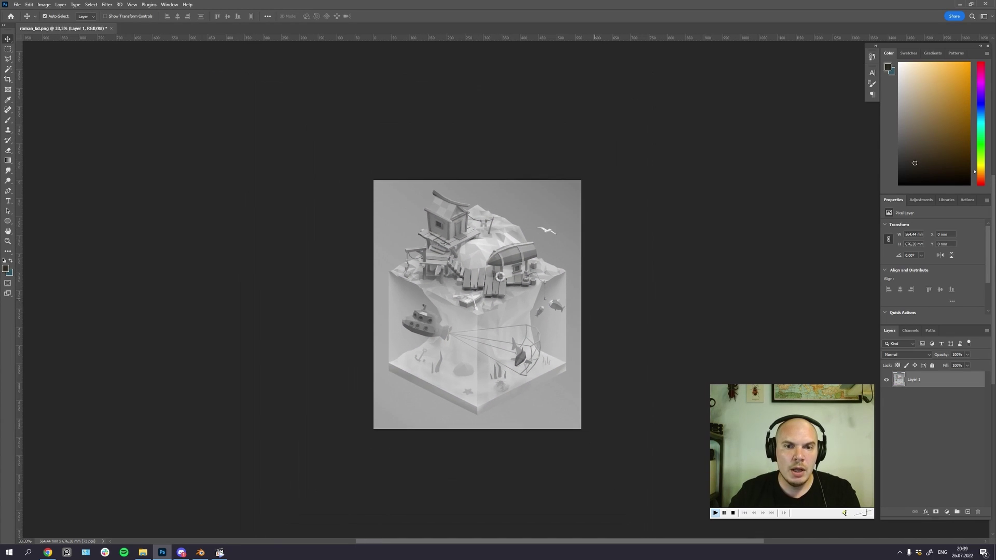
key("ctrl+plus")
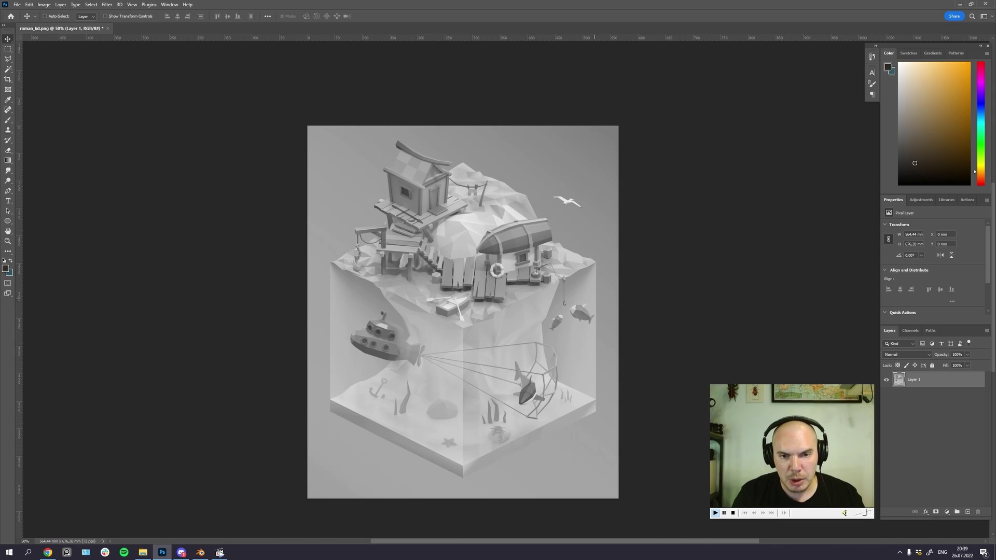
key("ctrl+z")
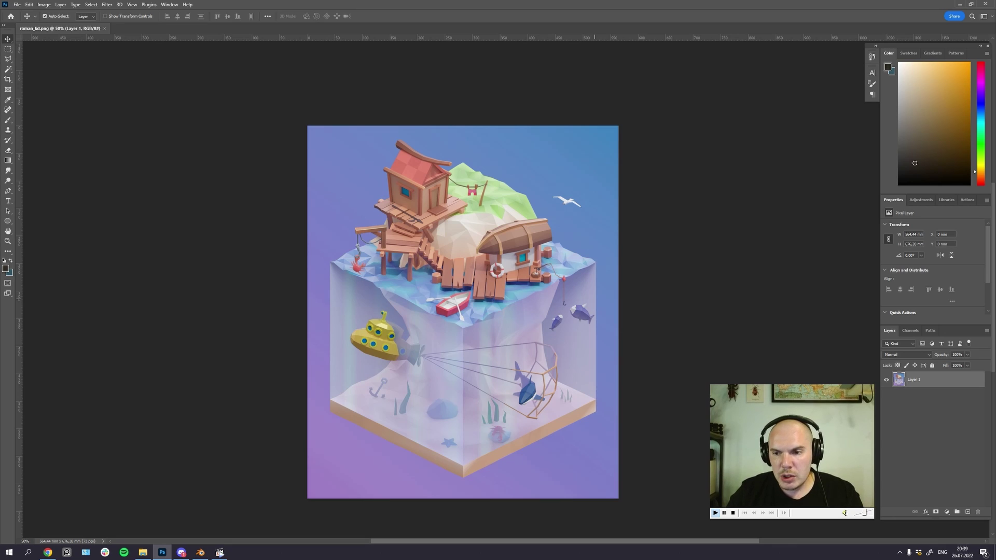
Step: Add a Brightness/Contrast adjustment layer above the image with contrast set to 10, and check the whole scene
key("ctrl+plus")
left_click_drag(542, 248, 541, 264)
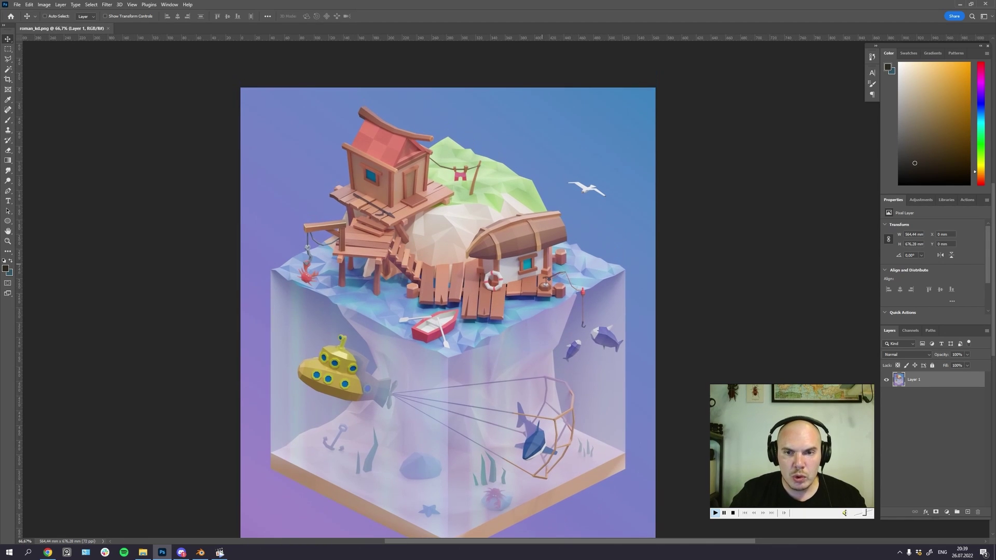
left_click(947, 511)
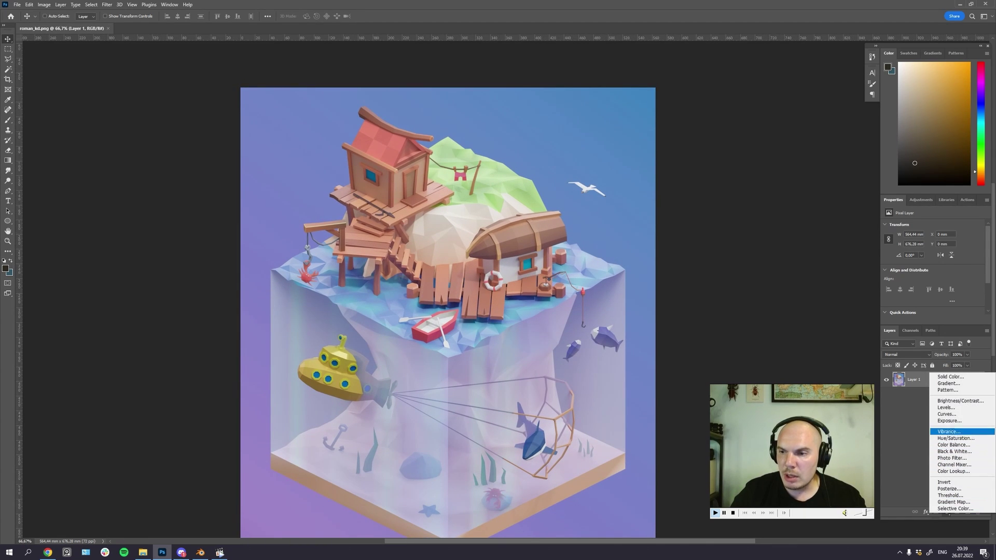
left_click(955, 402)
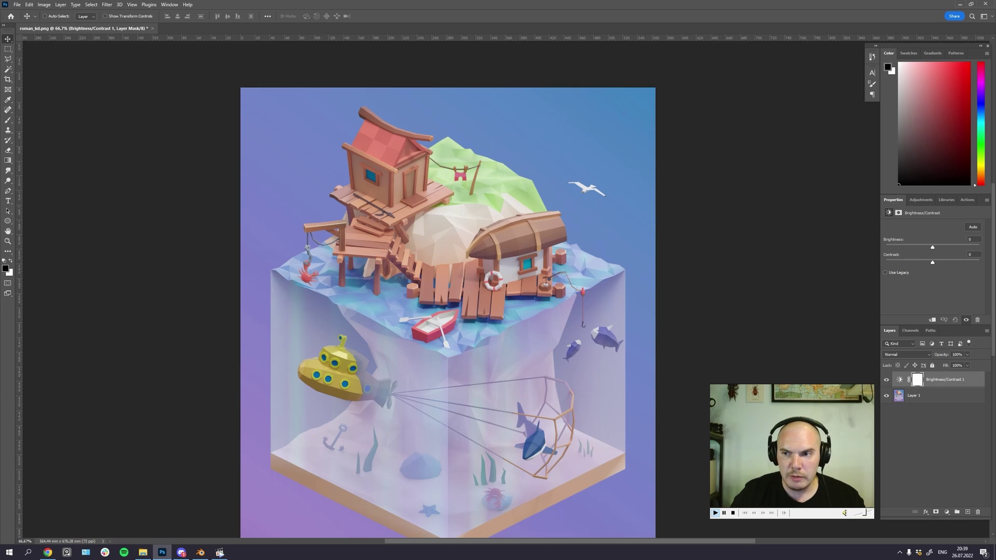
left_click_drag(939, 263, 938, 262)
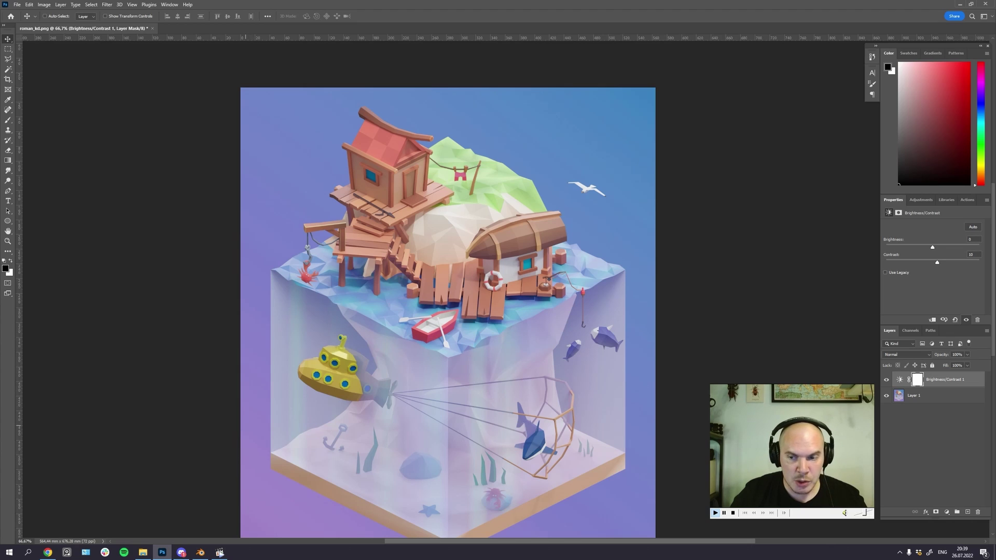
left_click_drag(414, 282, 428, 251)
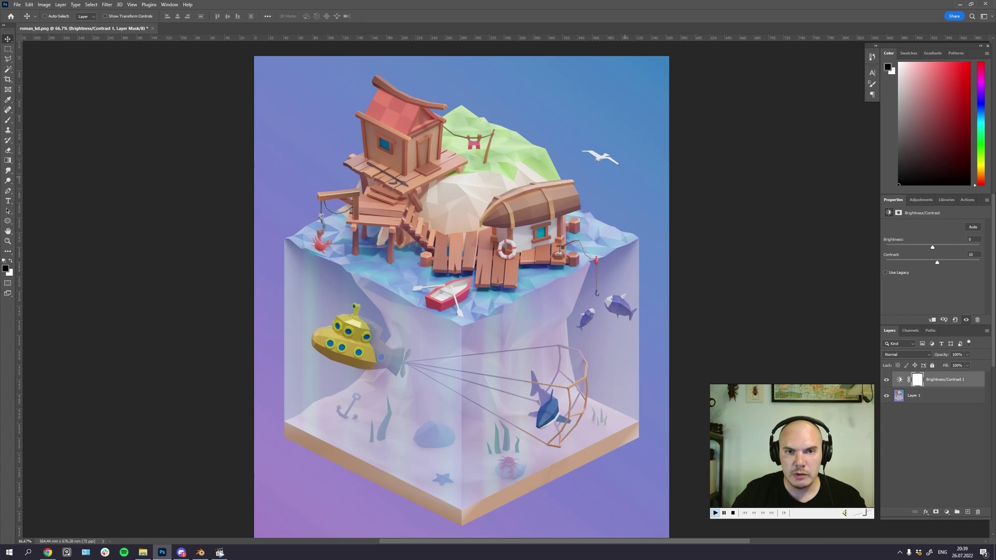
left_click_drag(537, 241, 550, 252)
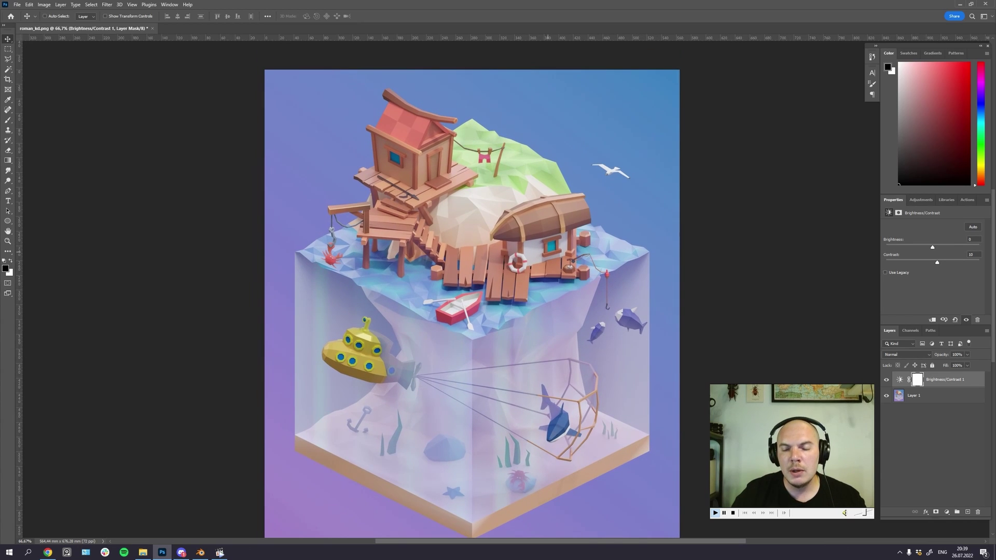
scroll(472, 304, "up", 1)
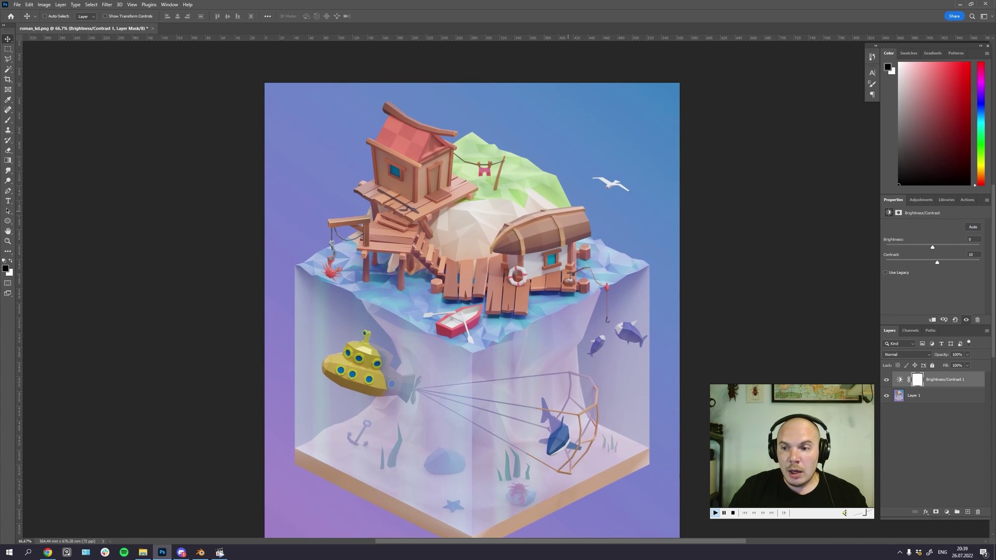
Step: Activate the Lasso tool for the pier and rowing boat area and set its feather to 1 px
key("ctrl+plus")
key("ctrl+plus")
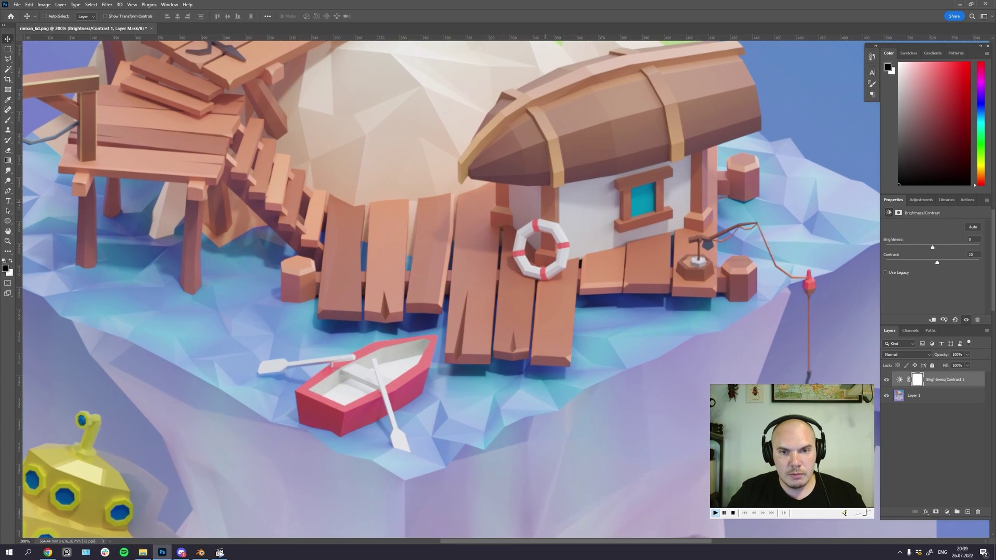
key("l")
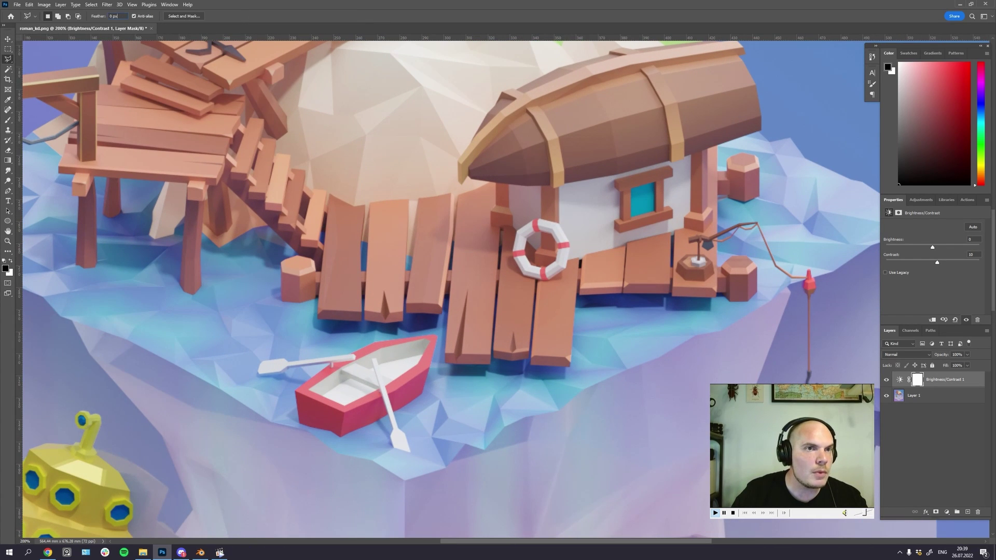
left_click(115, 16)
type("1")
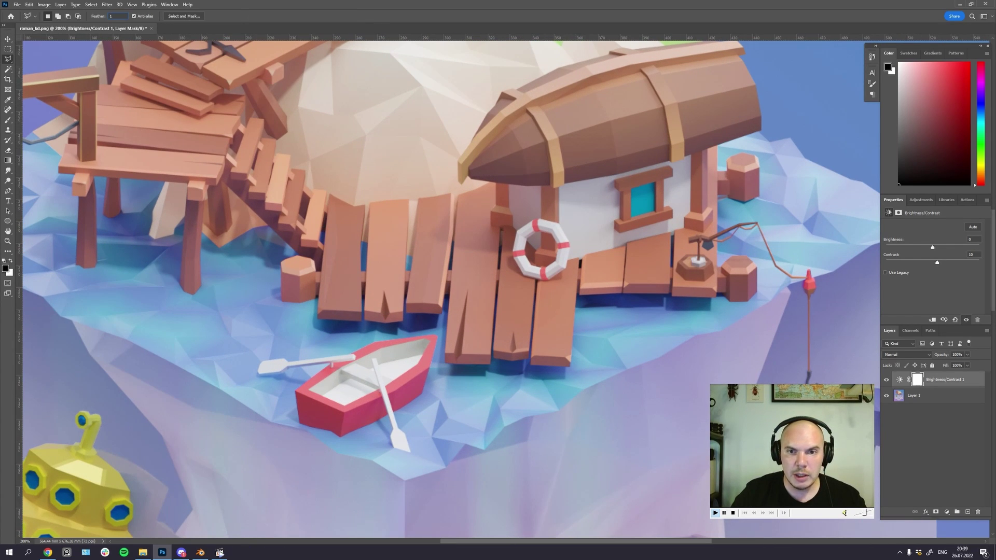
Step: Outline a pointed shadow area across the dock planks beside the boat-roofed hut with the Polygonal Lasso, adding the gap inside the lifebuoy
key("Return")
left_click_drag(791, 260, 801, 311)
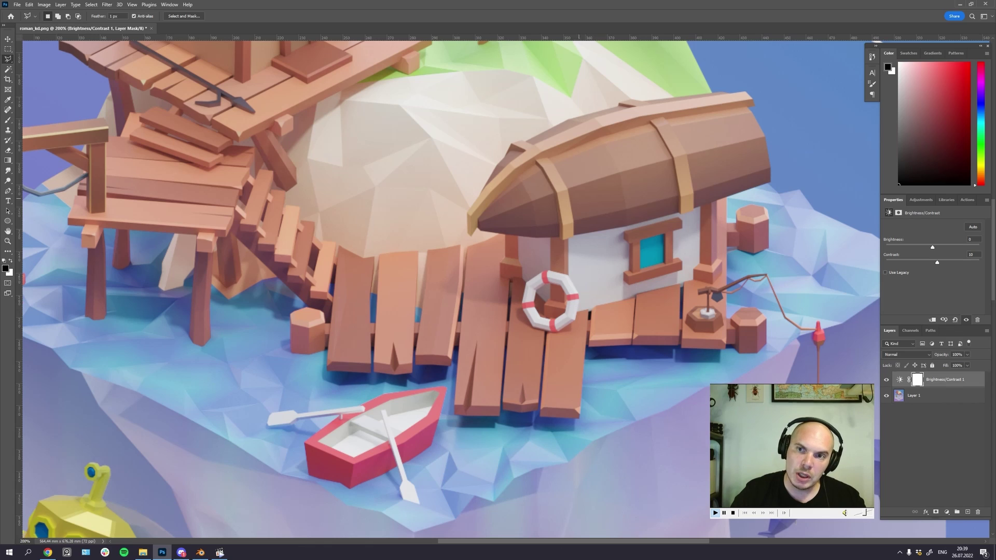
left_click(529, 319)
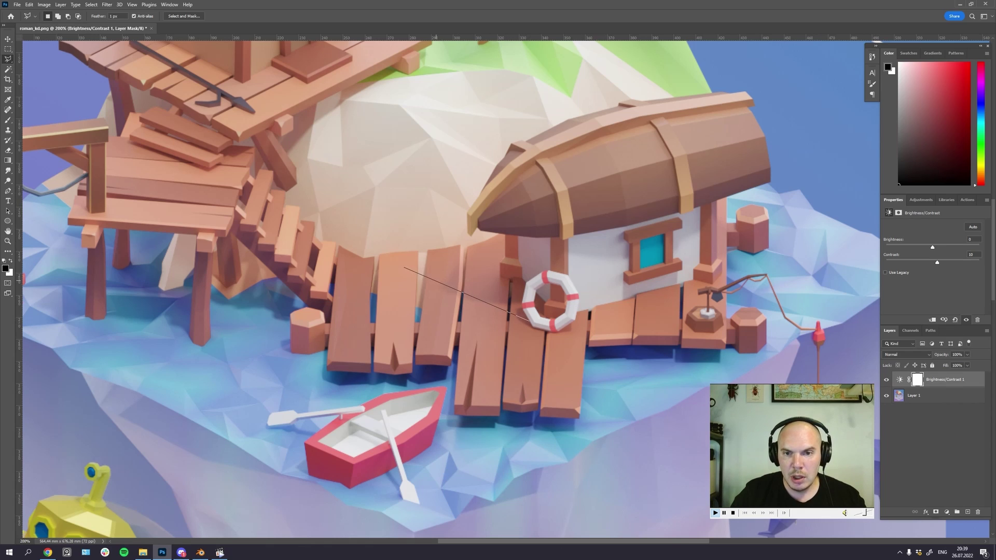
left_click(396, 266)
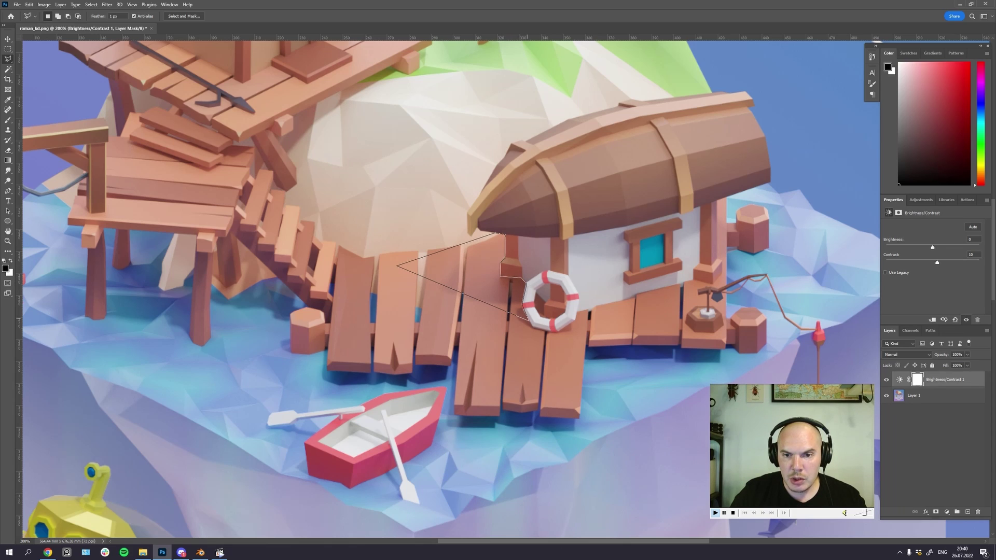
left_click(527, 318)
left_click(536, 296, "shift")
left_click(534, 306)
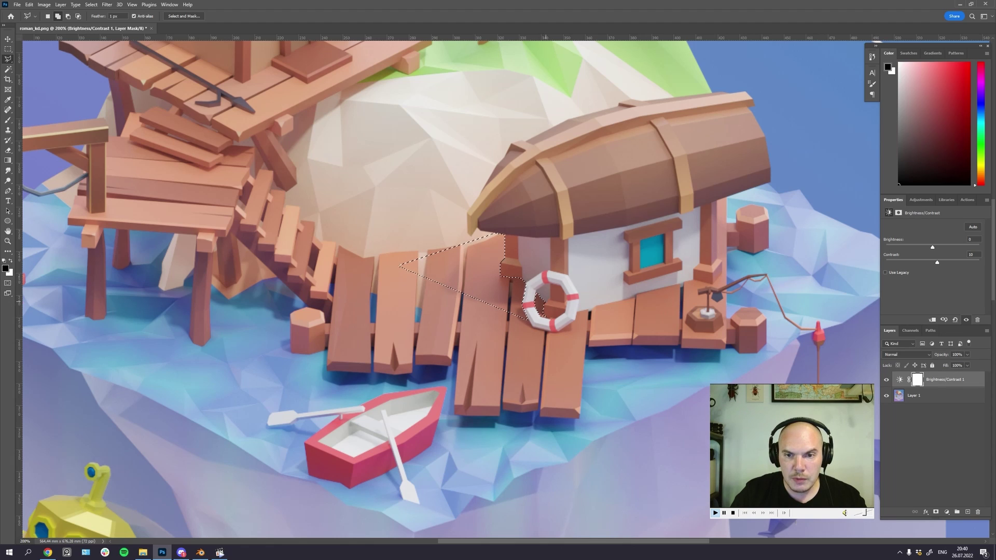
Step: Create a new layer above the Brightness/Contrast adjustment and set its blend mode to Multiply
left_click(968, 512)
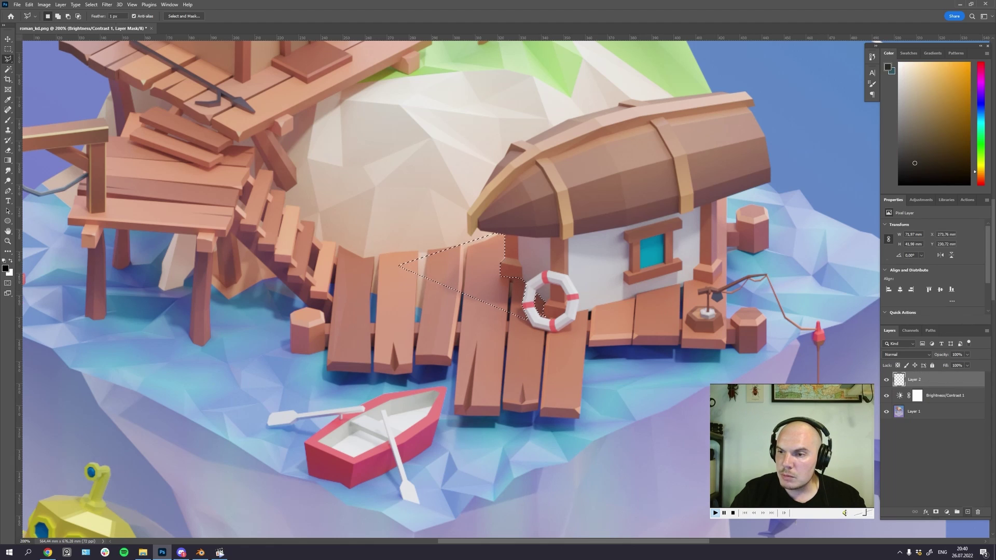
left_click(906, 355)
left_click(900, 375)
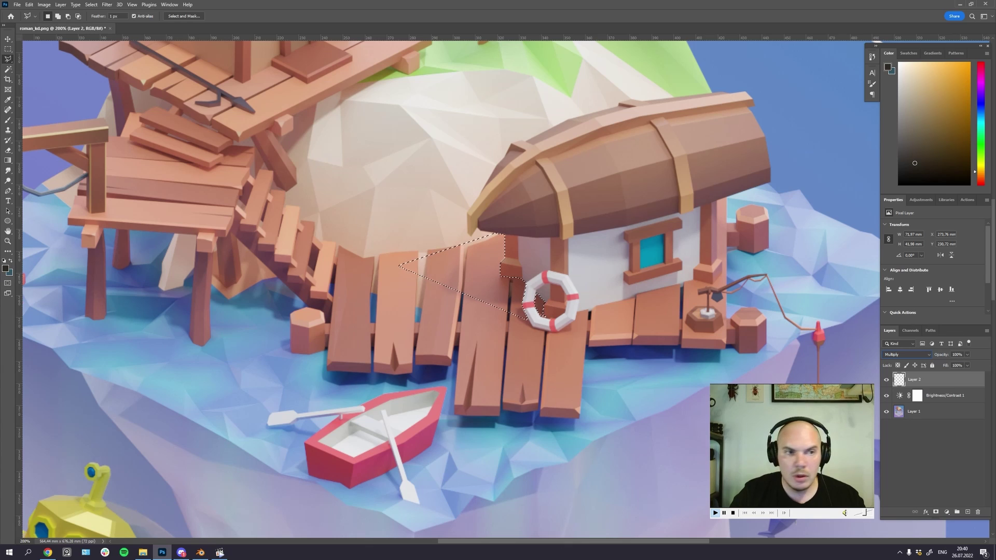
Step: Fill the dock selection with a gradient of brown sampled from the boat roof, fading away from the hut, and deselect
key("g")
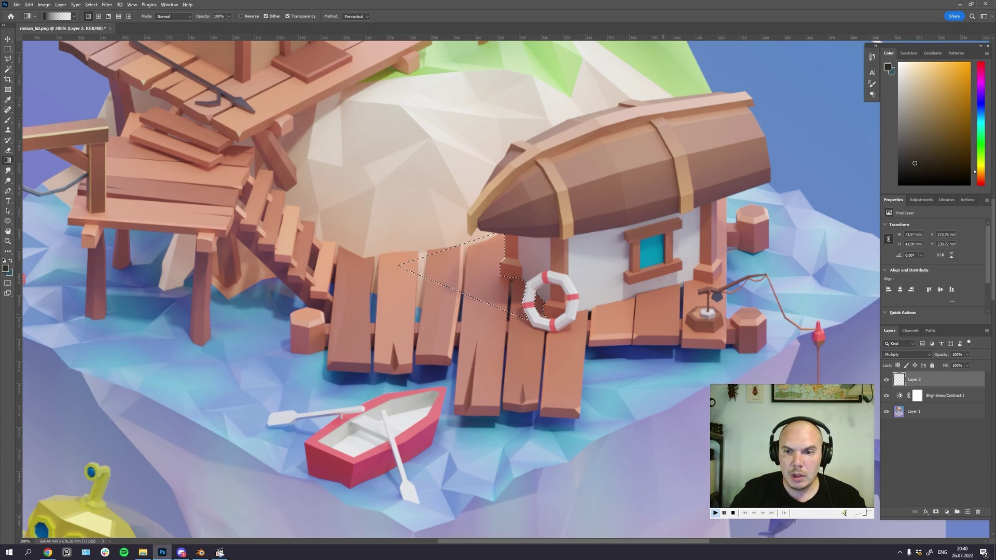
left_click(673, 177, "alt")
left_click(673, 177, "alt")
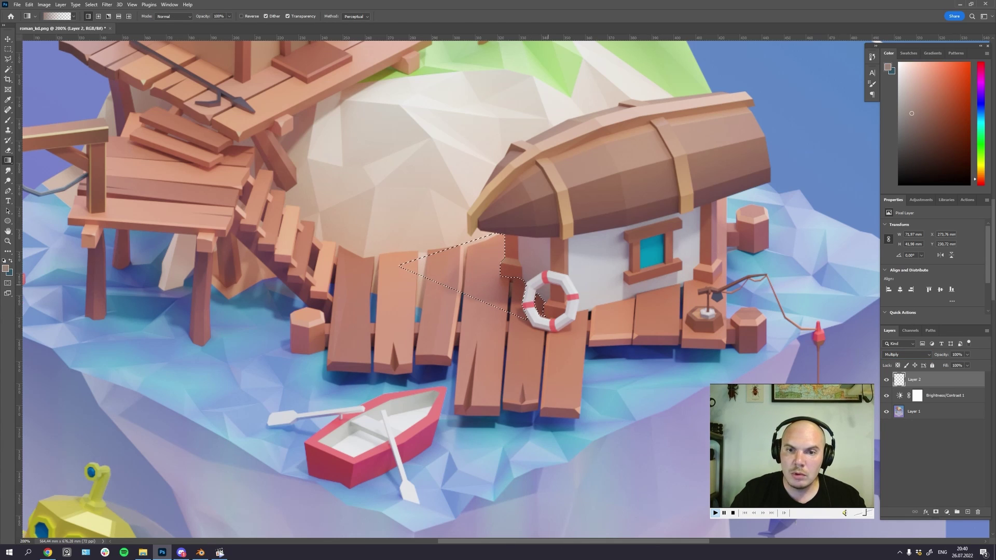
left_click_drag(511, 260, 368, 217)
key("ctrl+d")
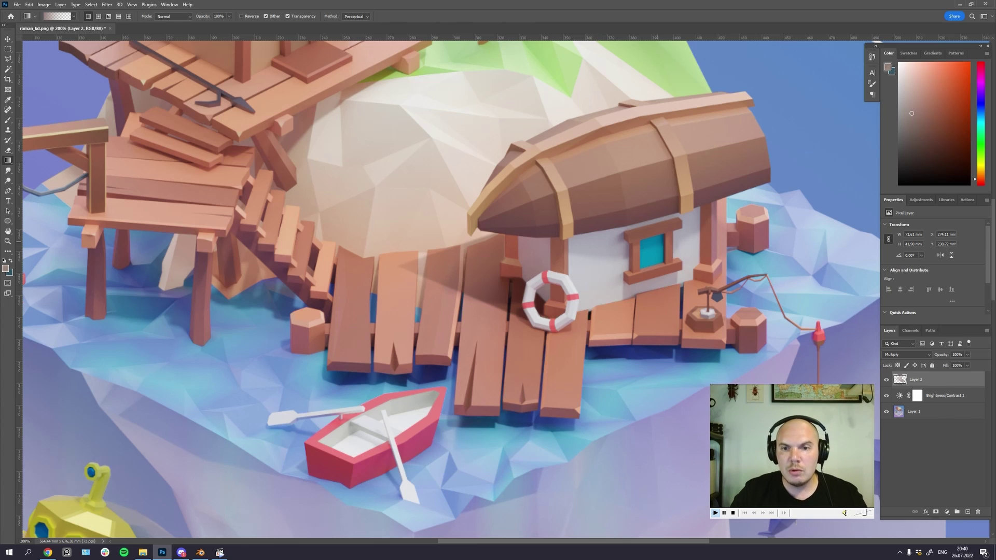
Step: Select the hut's narrow front wall with its posts under the boat roof, down to the lifebuoy, using the Polygonal Lasso
key("ctrl+minus")
key("ctrl+minus")
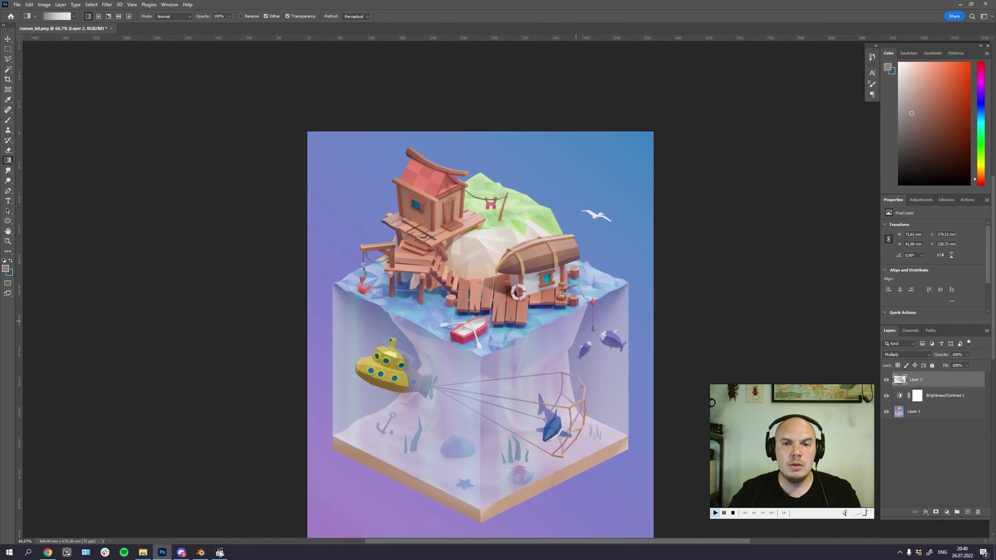
key("ctrl+plus")
key("ctrl+plus")
key("ctrl+plus")
key("l")
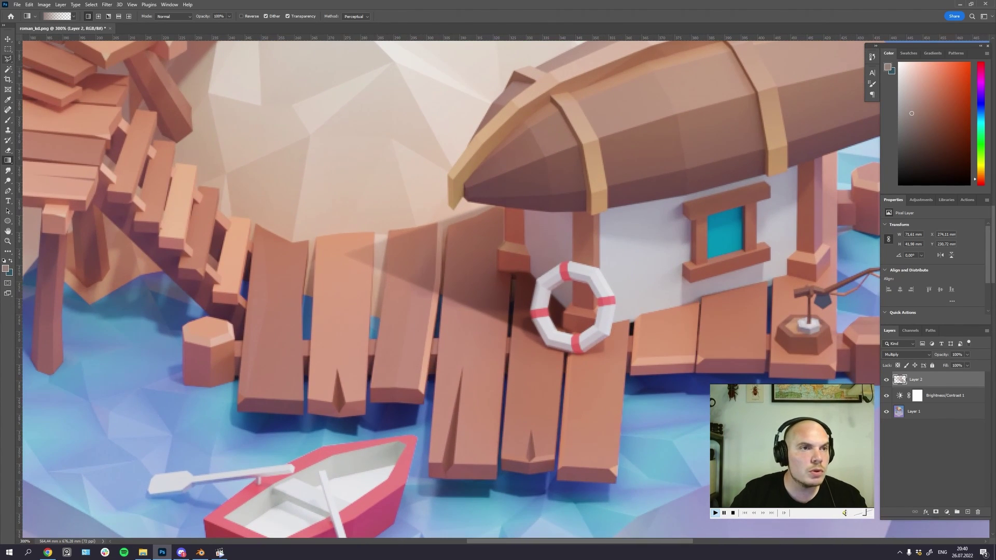
mouse_move(592, 215)
left_mouse_down()
mouse_move(594, 260)
mouse_move(538, 278)
mouse_move(495, 275)
mouse_move(504, 207)
mouse_move(593, 214)
left_mouse_up()
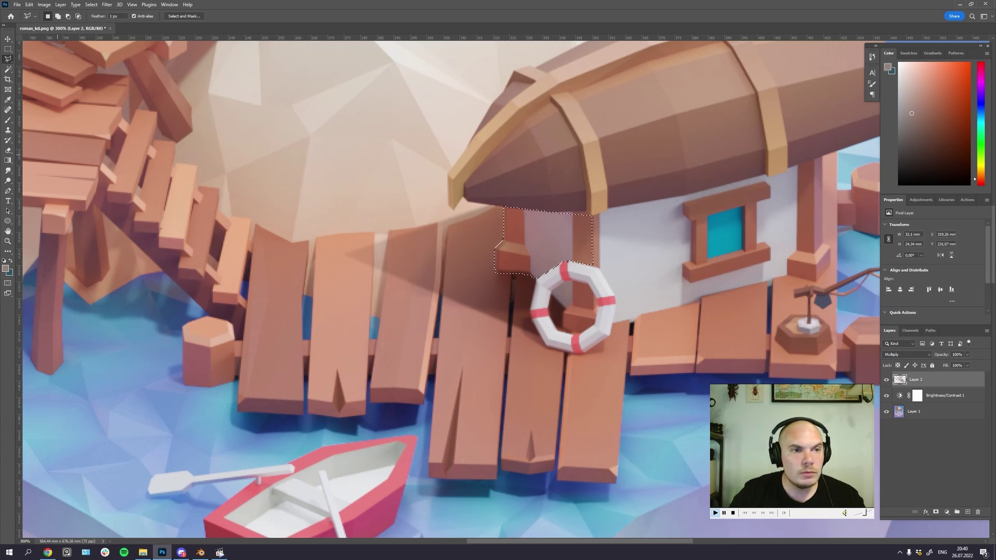
Step: Shade the selected front wall with soft brown gradients rising from its two lower corners, and deselect
key("g")
left_click_drag(525, 322, 612, 181)
key("ctrl+z")
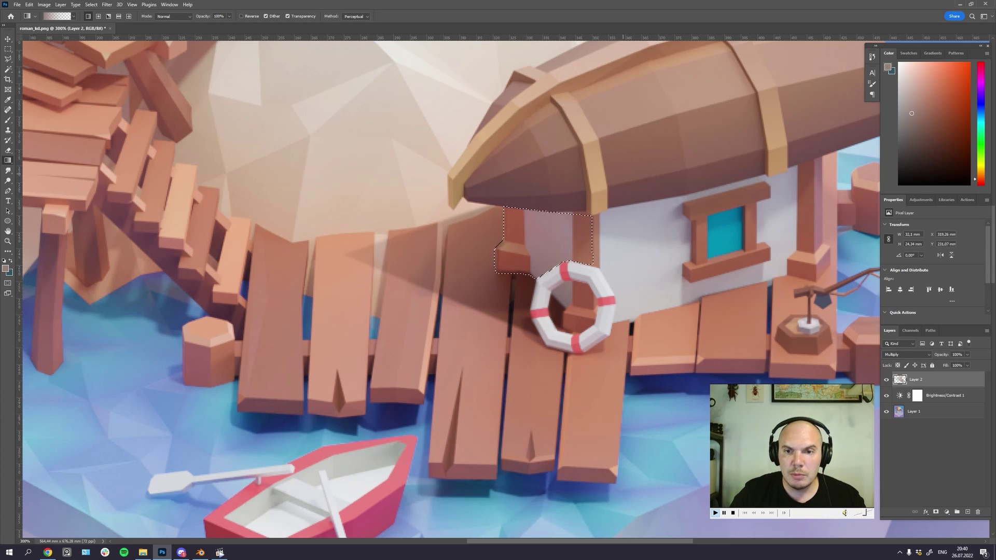
left_click_drag(529, 311, 687, 81)
key("ctrl+z")
left_click_drag(415, 390, 596, 171)
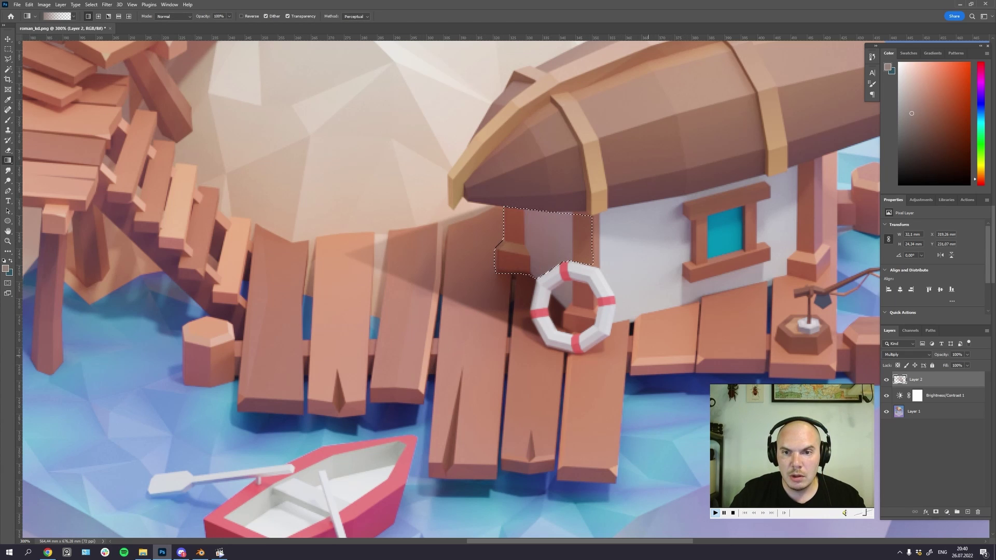
left_click_drag(612, 313, 555, 229)
key("ctrl+d")
key("ctrl+minus")
key("ctrl+minus")
key("ctrl+minus")
key("ctrl+minus")
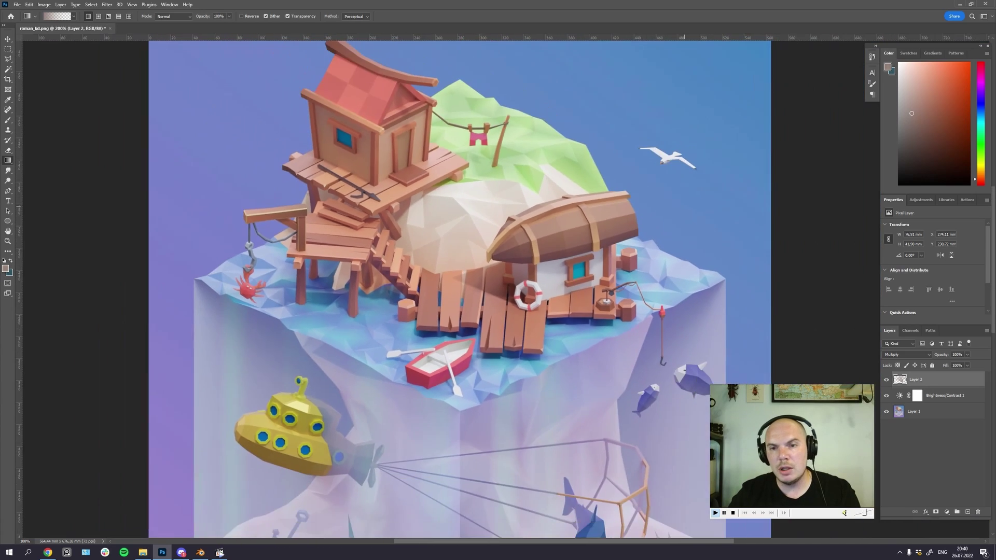
Step: Outline a thin shadow strip on the green hill, running from the clothesline pole's base towards the upper house
key("ctrl+plus")
key("ctrl+plus")
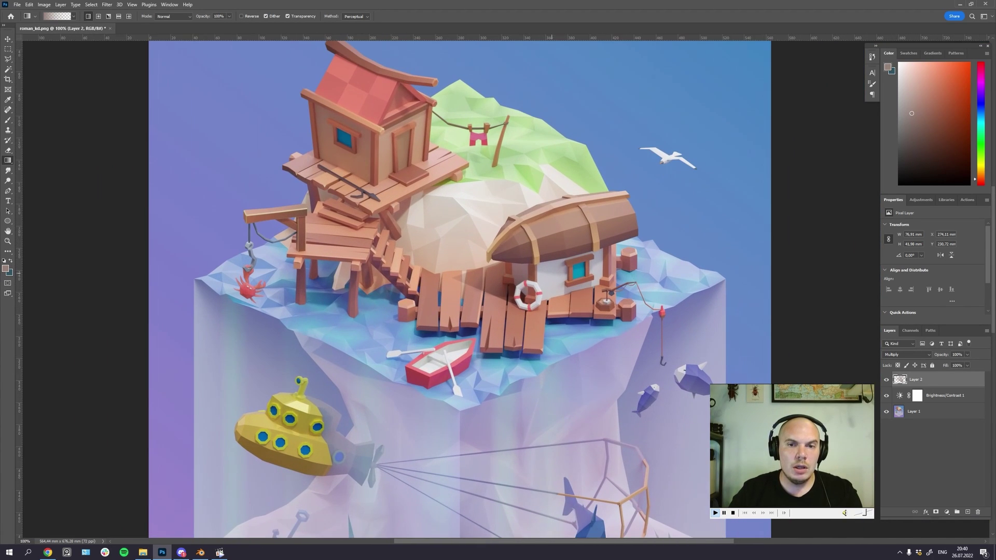
left_click_drag(433, 252, 517, 303)
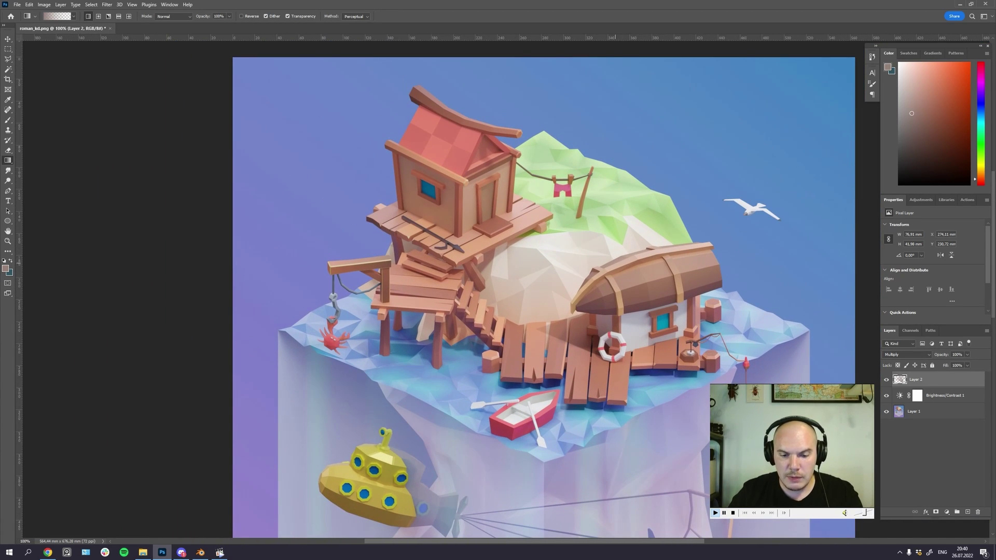
key("ctrl+plus")
left_click_drag(615, 263, 493, 329)
key("l")
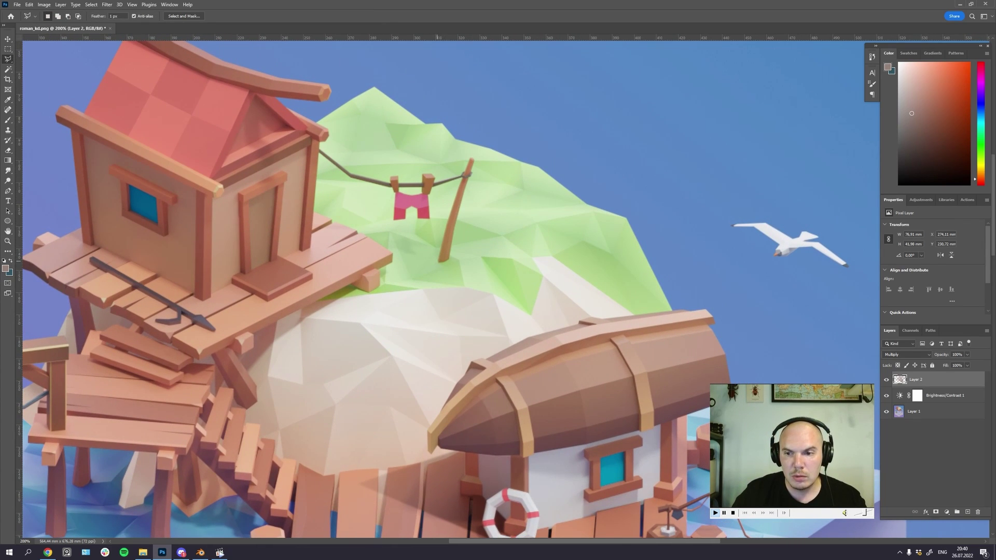
left_click(438, 261)
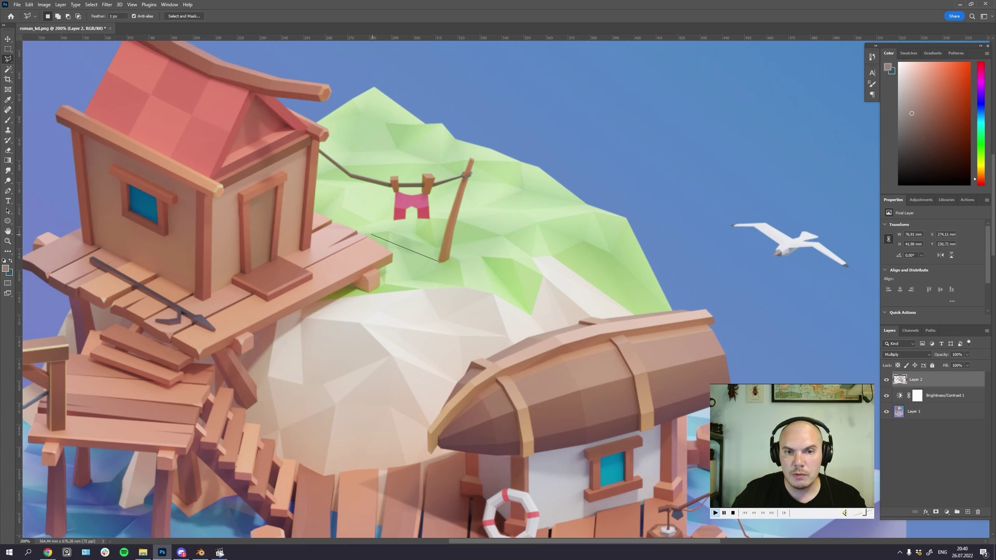
left_click(361, 234)
left_click(439, 261)
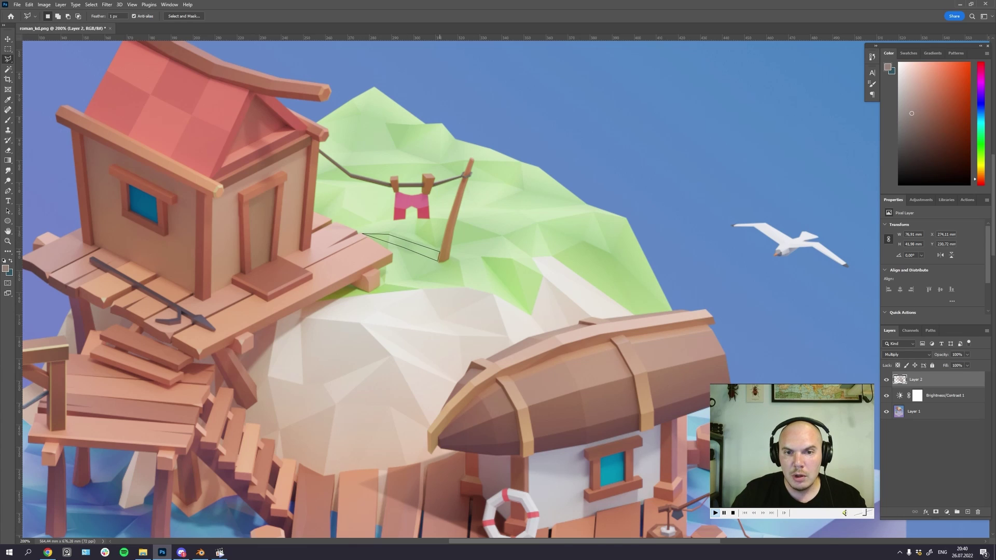
Step: Fill the pole's shadow strip with a brown gradient that is darkest at the pole's base, and deselect
key("g")
left_click_drag(440, 257, 364, 232)
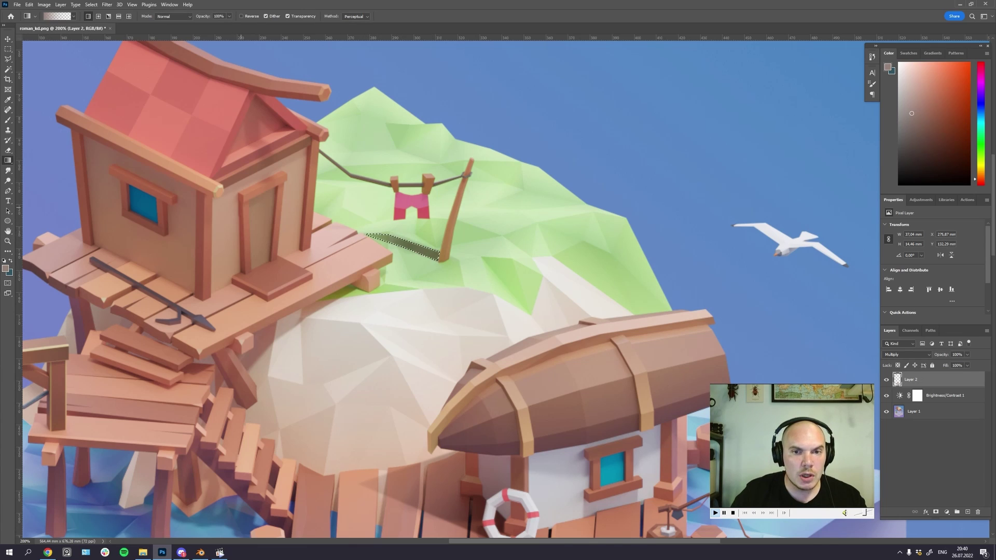
key("ctrl+z")
mouse_move(444, 257)
left_mouse_down()
mouse_move(382, 236)
mouse_move(569, 216)
left_mouse_up()
key("ctrl+d")
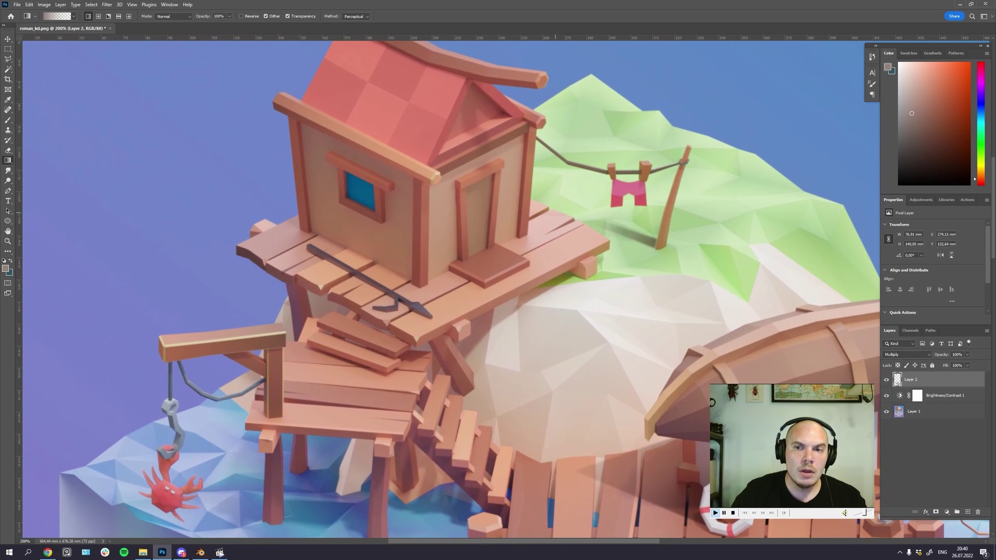
Step: Select the upper house's window wall together with the deck planks next to it using the Polygonal Lasso
key("l")
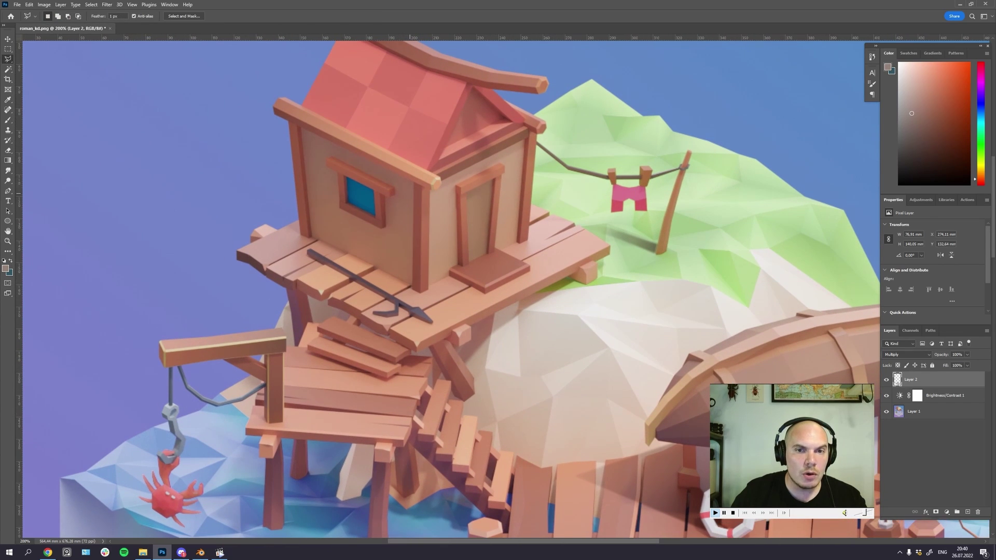
left_click(422, 188)
left_click(420, 291)
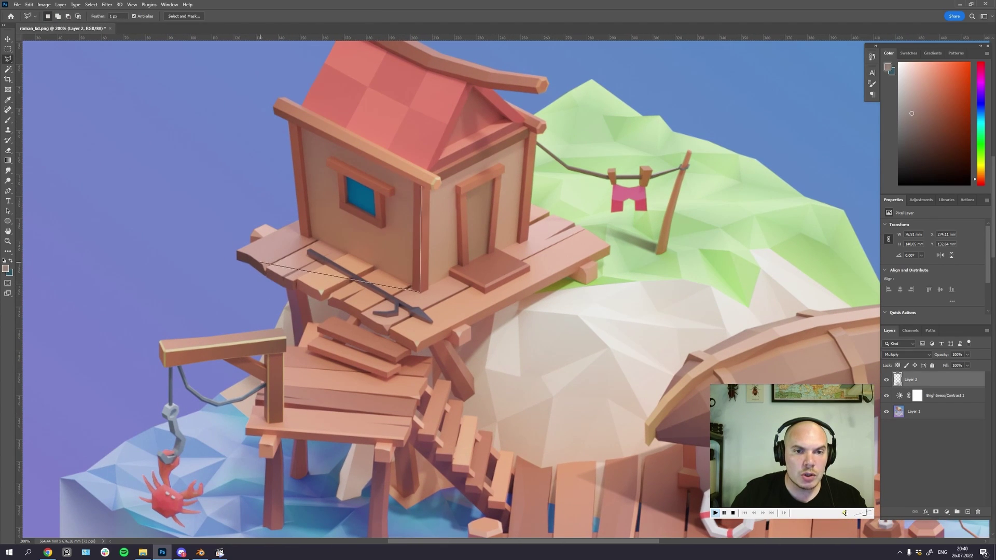
left_click(237, 252)
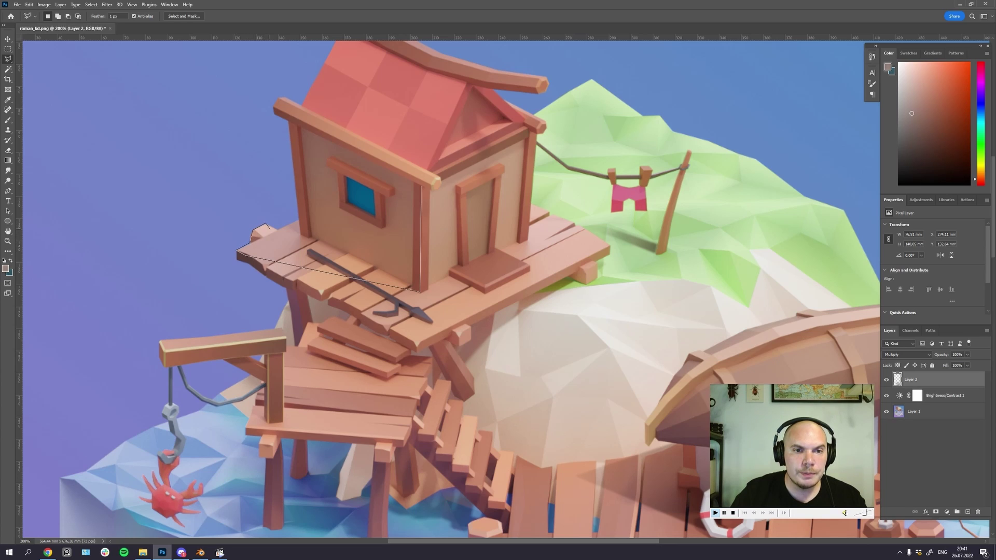
left_click(278, 229)
left_click(299, 220)
double_click(288, 122)
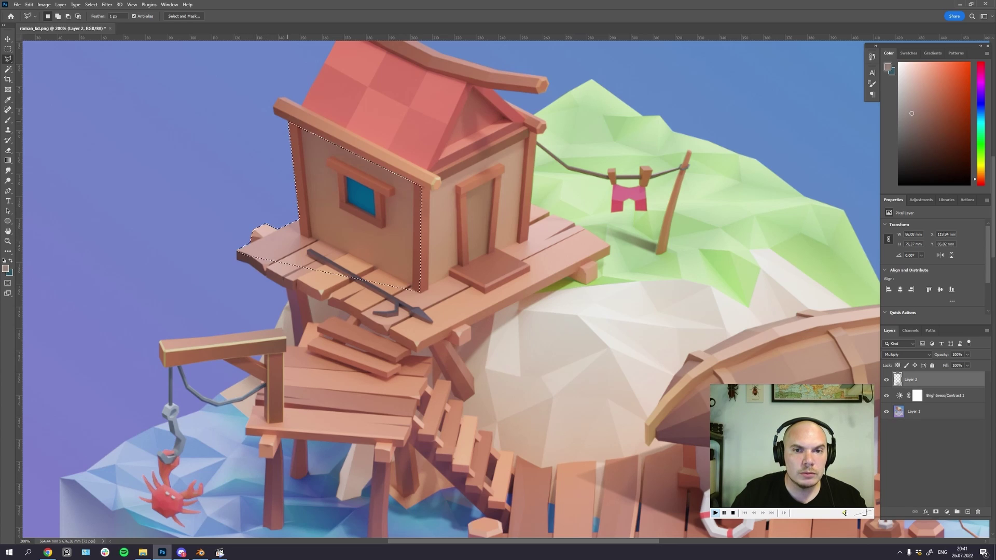
Step: Darken the selected window wall and deck planks with two brown gradients starting near the wall's front corner, and deselect
key("g")
left_click_drag(460, 272, 60, 195)
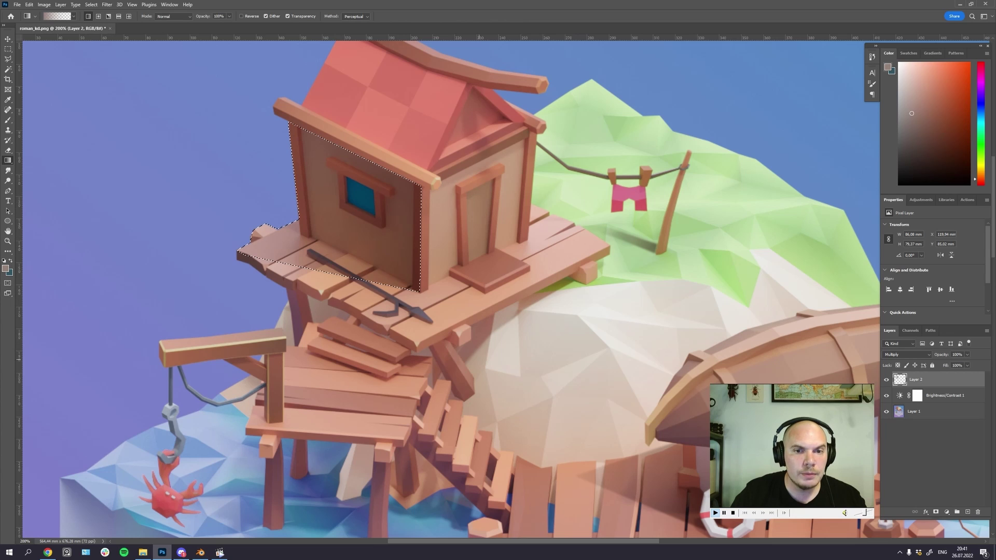
left_click_drag(479, 359, 319, 258)
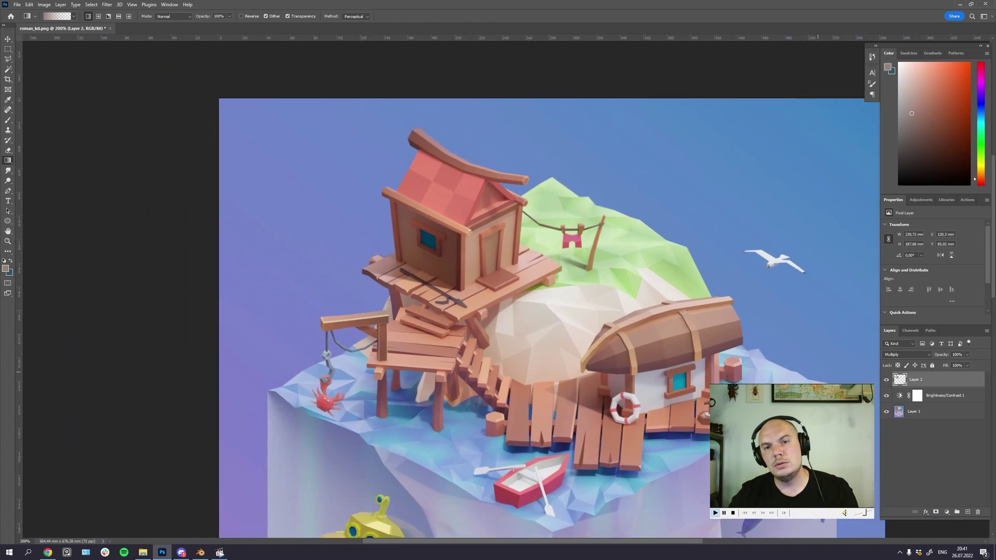
key("ctrl+minus")
key("ctrl+minus")
key("ctrl+plus")
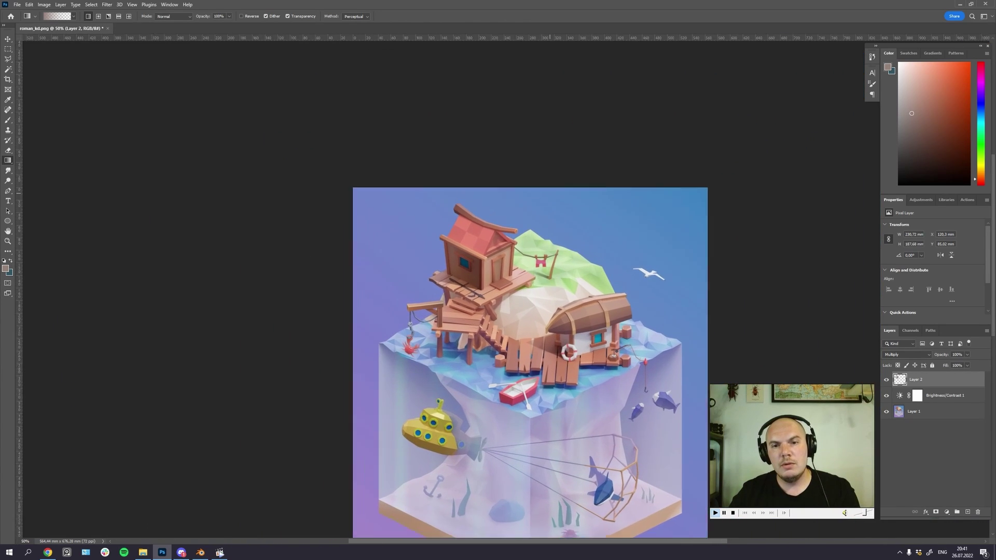
left_click_drag(581, 247, 538, 192)
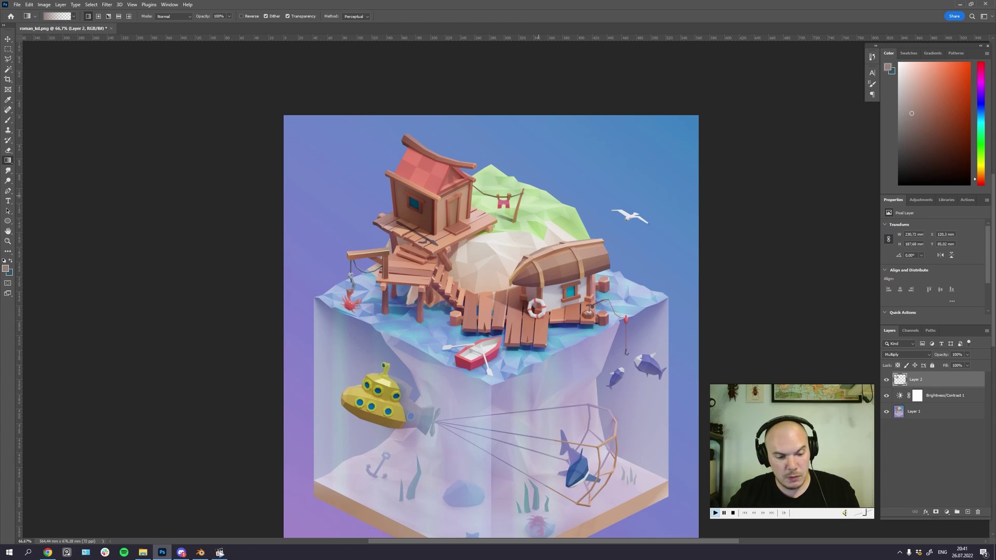
Step: Merge the visible layers and desaturate the image to check its tonal values, and undo both changes
key("ctrl+shift+e")
key("ctrl+shift+u")
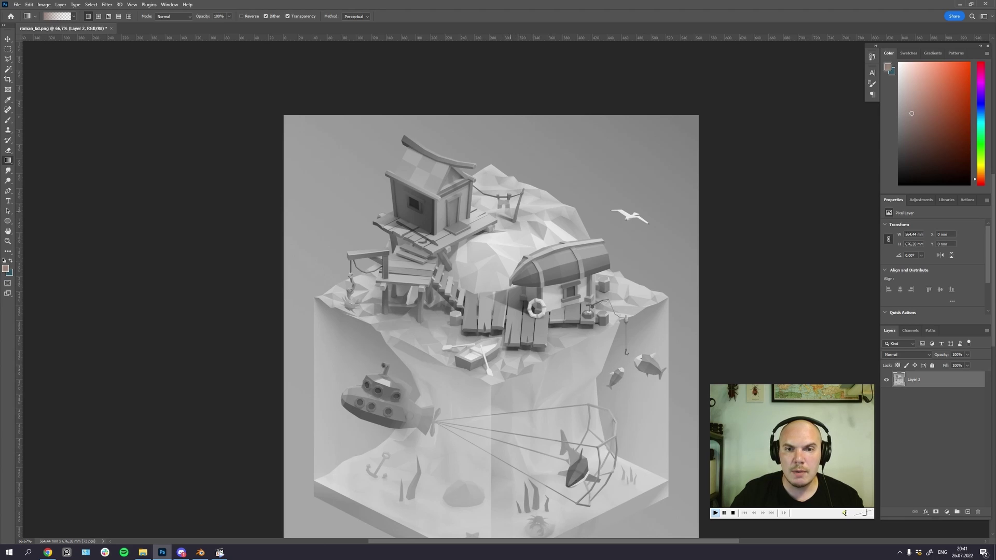
key("ctrl+z")
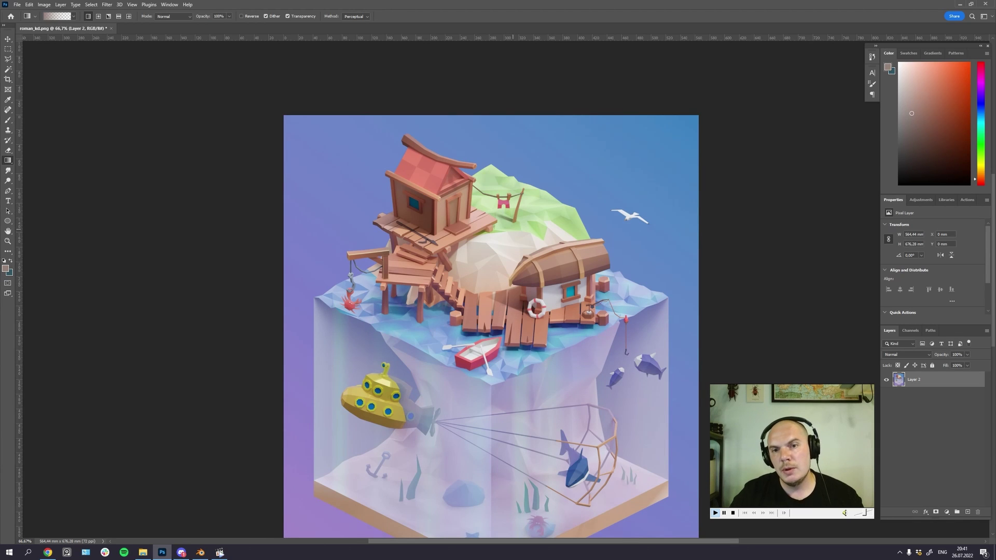
left_click_drag(507, 216, 496, 184)
key("ctrl+z")
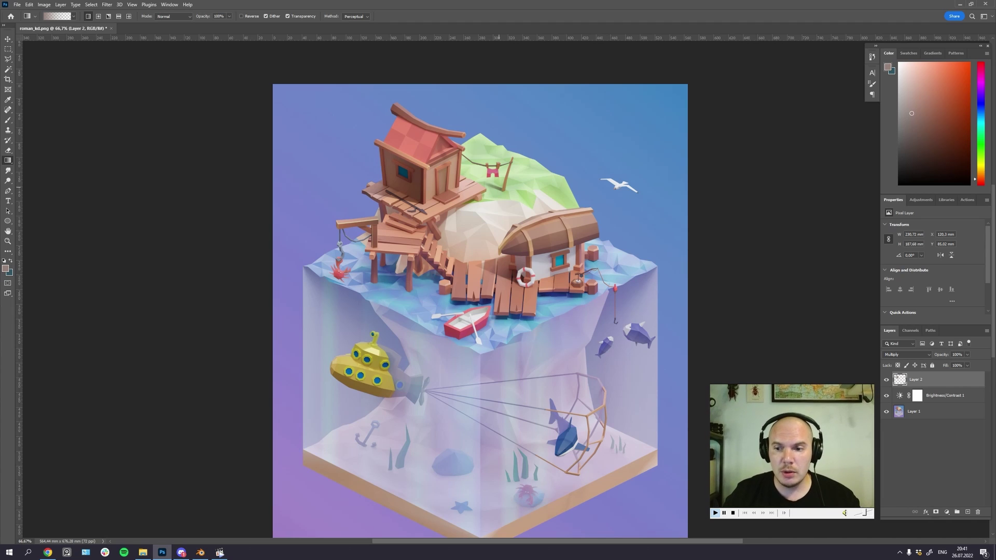
Step: Hide and show the Multiply shadow layer to compare the illustration with and without the painted shadows
left_click(886, 380)
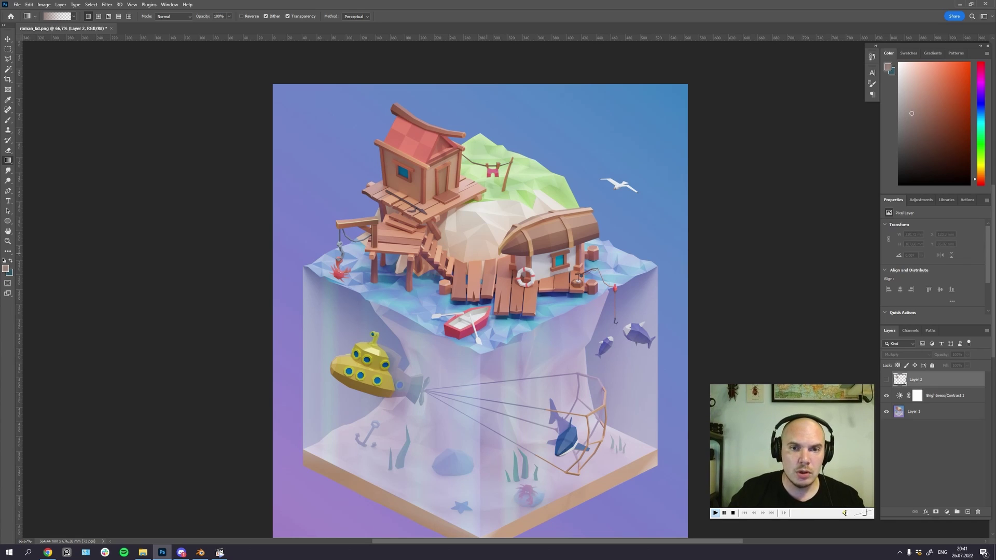
key("ctrl+comma")
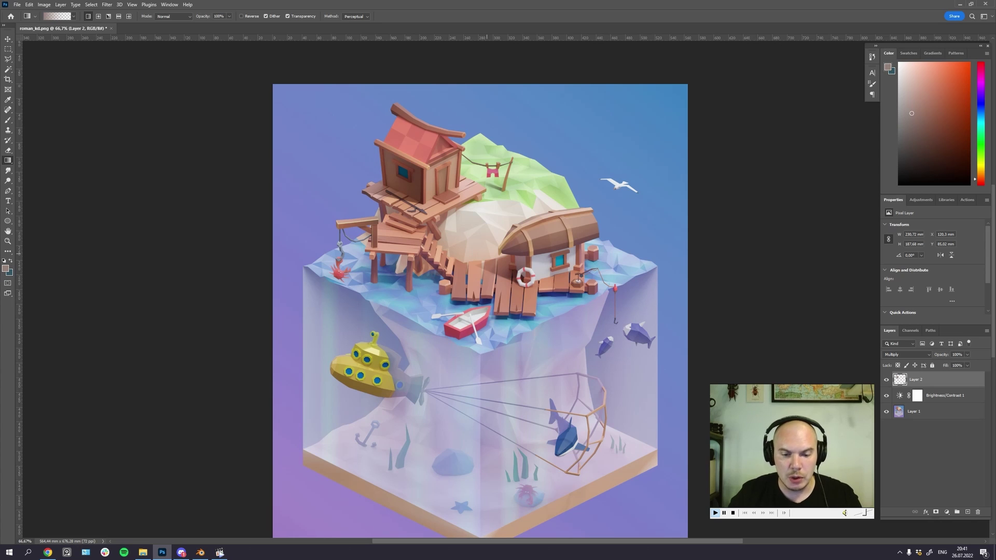
Step: Examine the illustration's dock, rowing boat and yellow submarine up close
key("ctrl+1")
key("ctrl+plus")
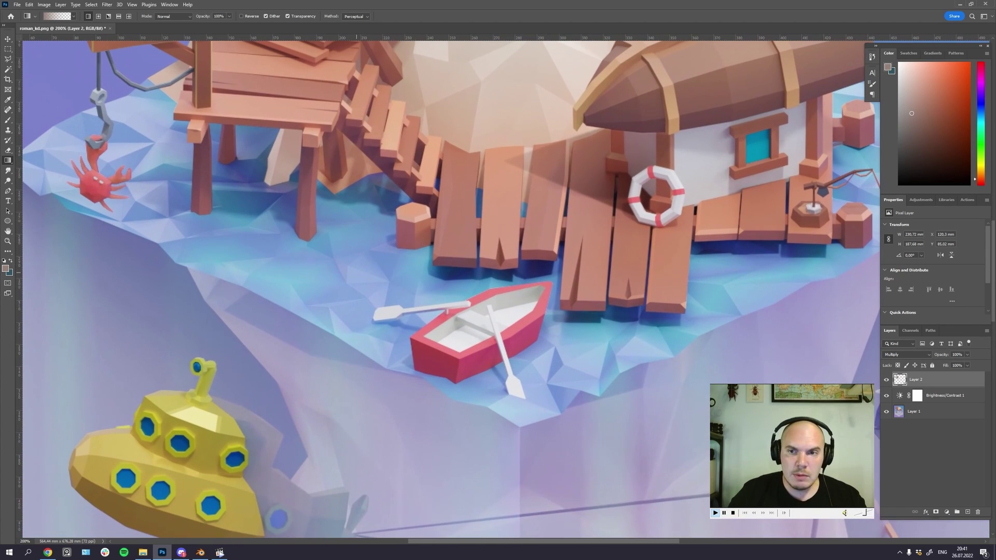
key("ctrl+minus")
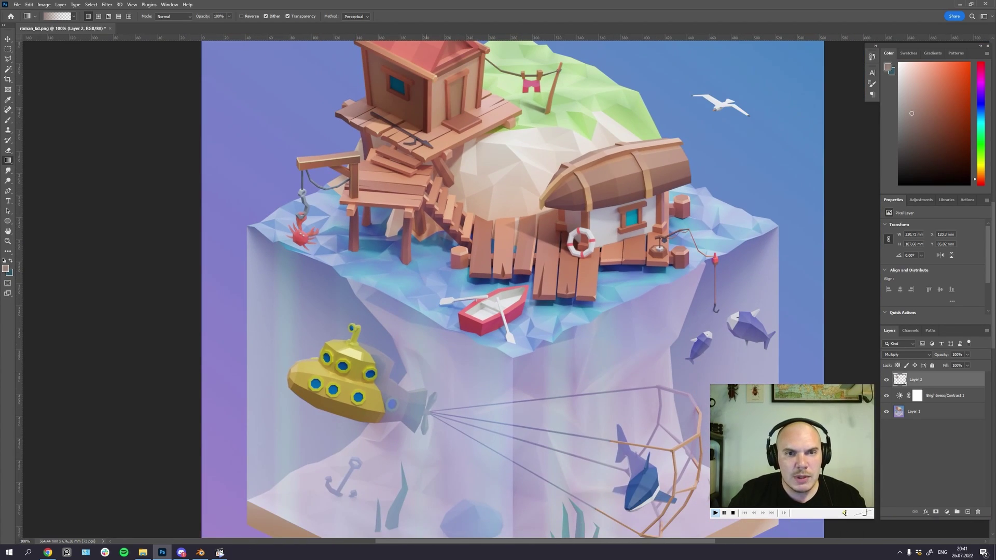
left_click_drag(618, 194, 629, 263)
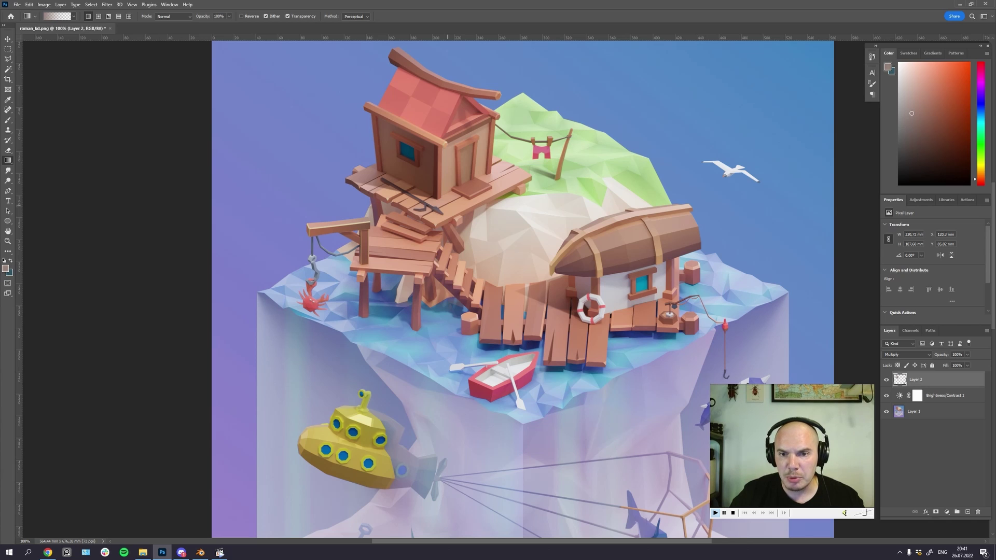
left_click_drag(454, 302, 477, 218)
left_click_drag(367, 345, 408, 277)
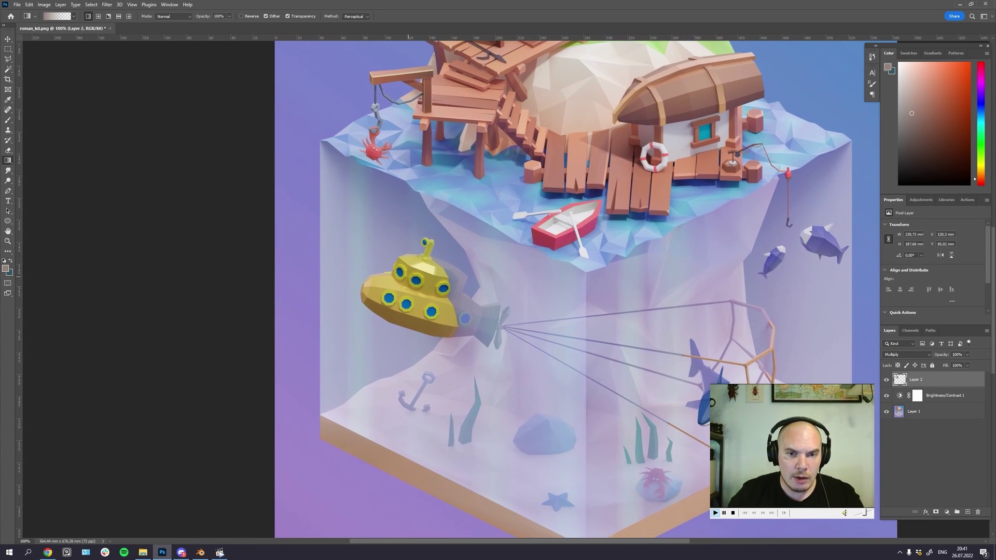
scroll(503, 290, "up", 2)
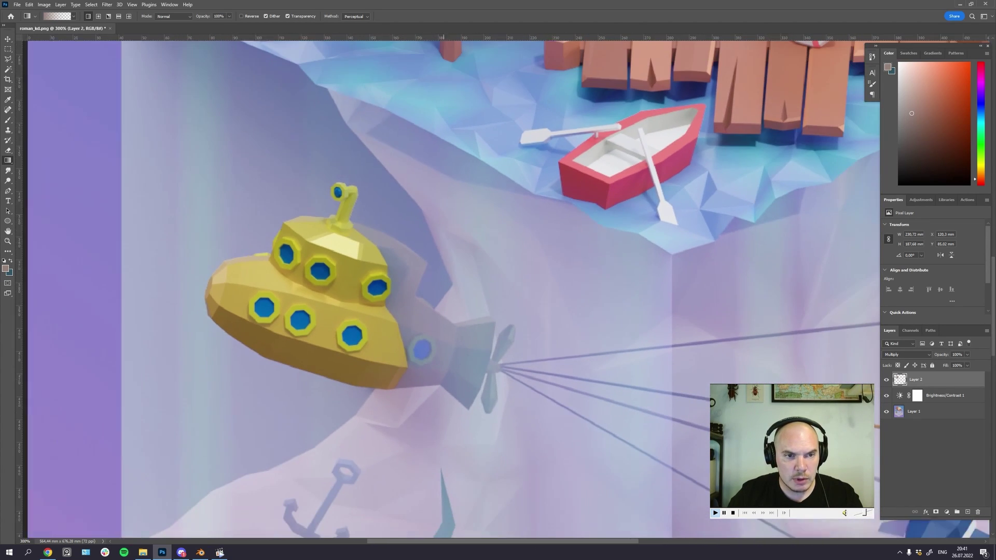
scroll(518, 290, "up", 2)
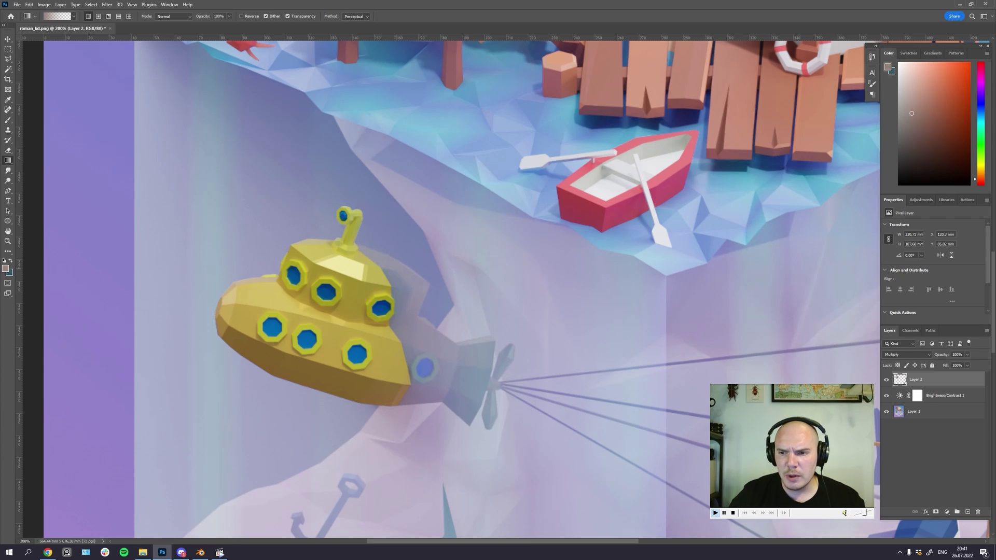
scroll(498, 291, "left", 3)
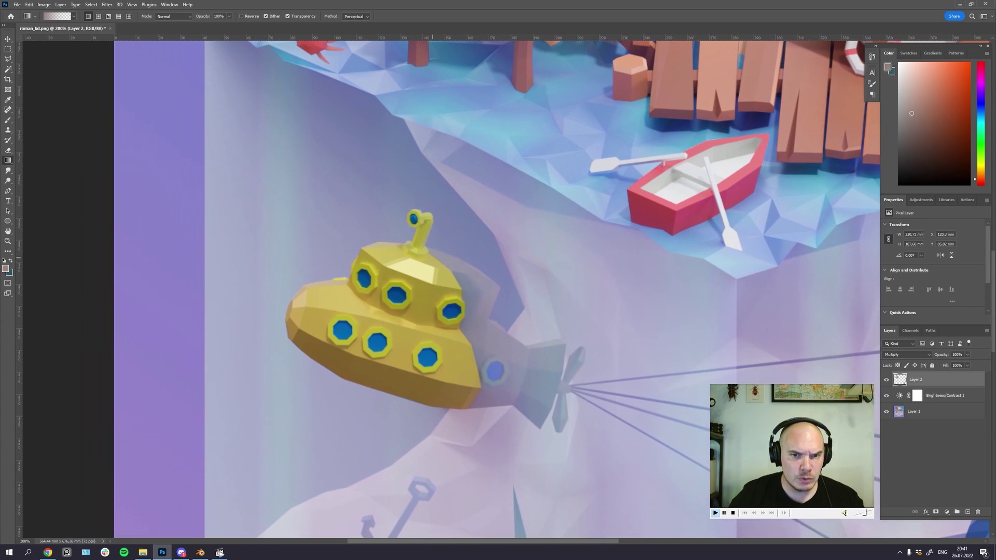
scroll(507, 289, "up", 1)
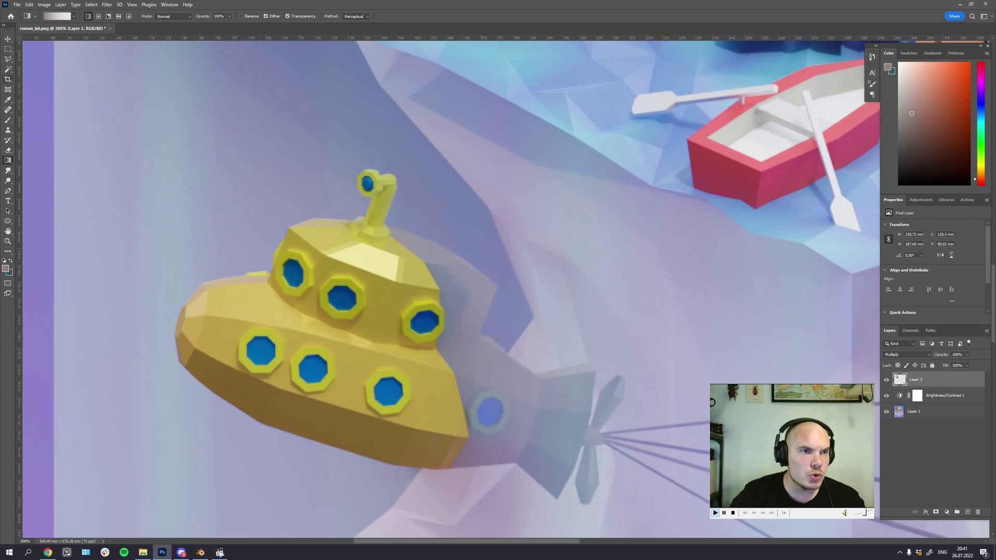
Step: Select the bright facet on top of the submarine's cabin, below the periscope, with the Polygonal Lasso
left_click(8, 58)
left_click_drag(524, 200, 620, 216)
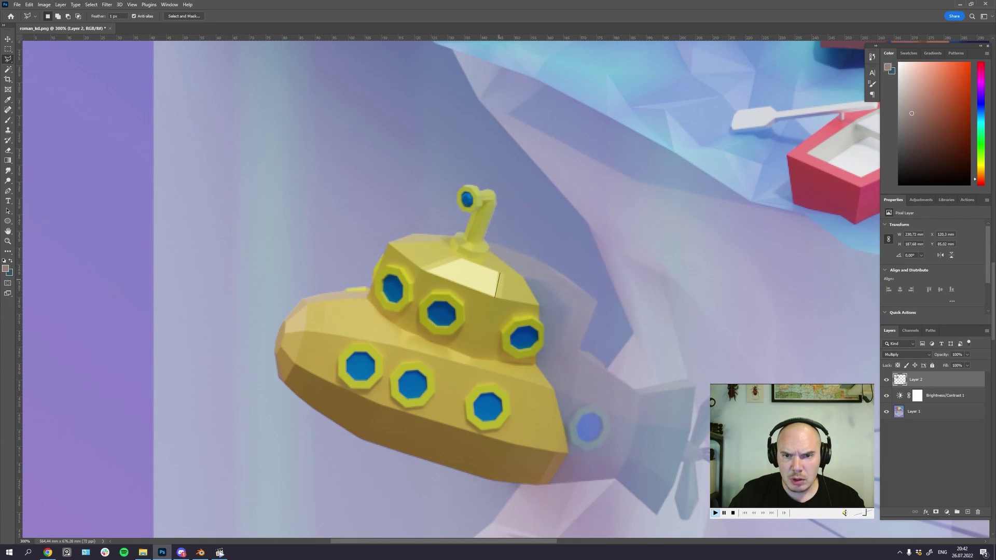
left_click(495, 297)
left_click(423, 269)
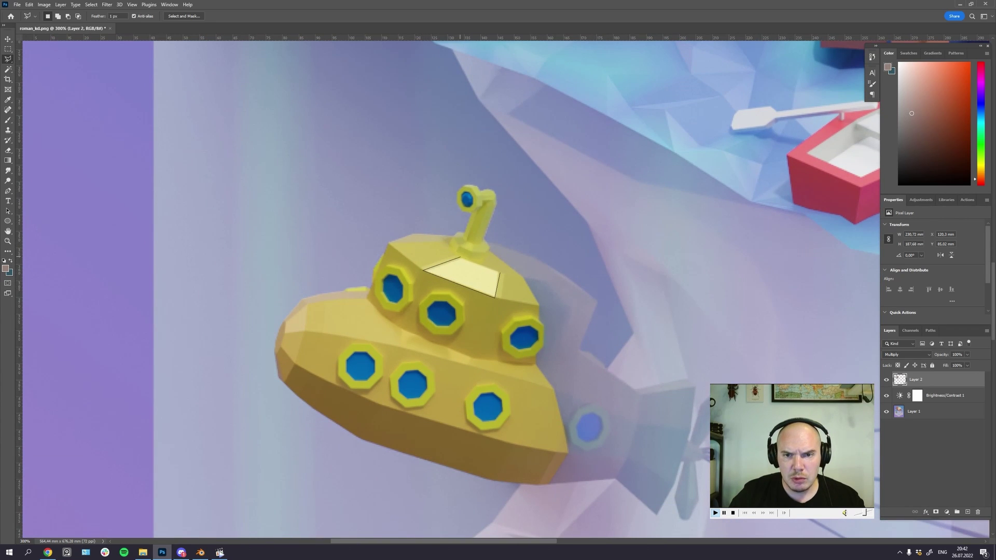
left_click(460, 257)
key("g")
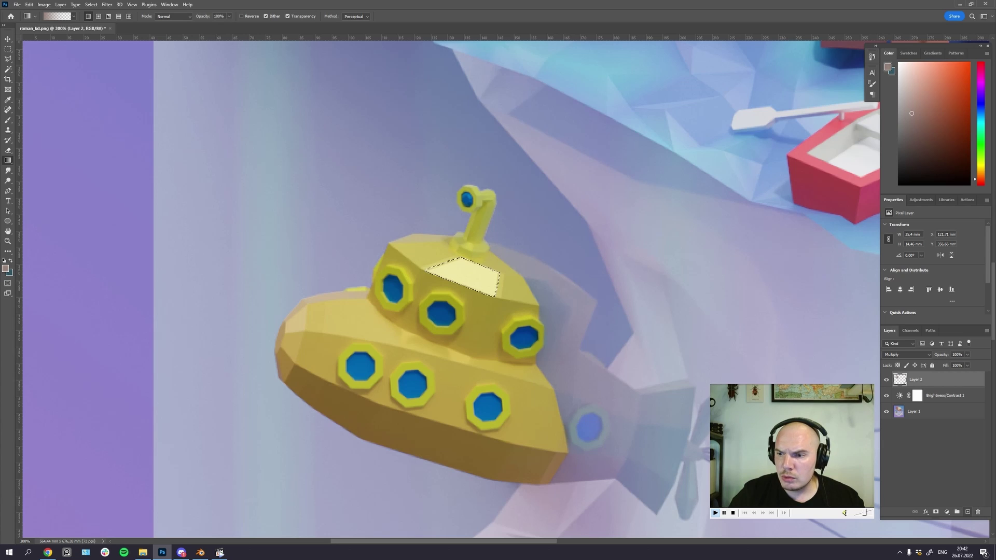
Step: On a new layer, tone down the selected cabin facet with a yellow gradient sampled beside its edge, and deselect
key("ctrl+shift+alt+n")
left_click(500, 285, "alt")
left_click_drag(500, 285, 423, 254)
key("ctrl+d")
left_click_drag(632, 269, 552, 243)
key("ctrl+minus")
scroll(504, 289, "down", 4, "alt")
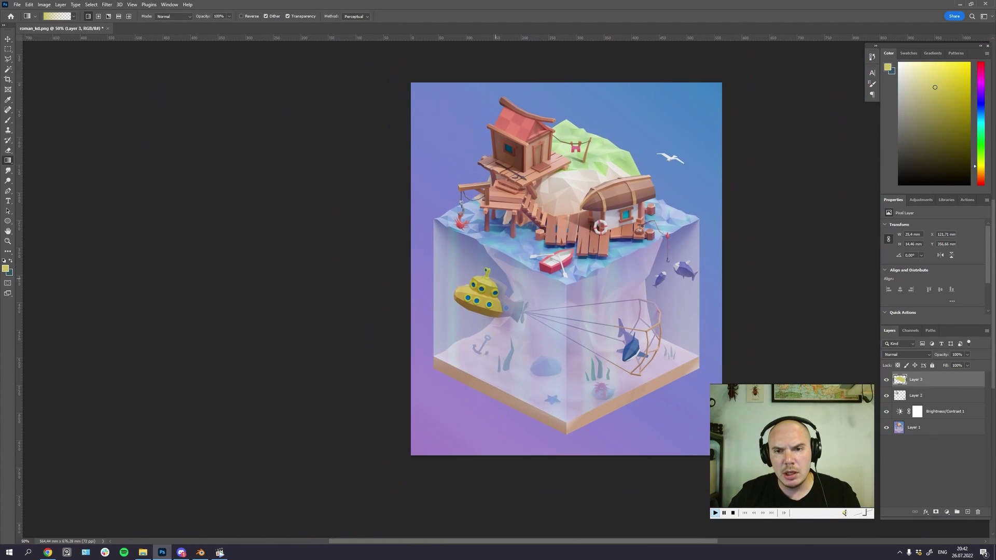
Step: Examine the whole fishing island illustration, comparing the submarine, rowing boat, dock and houses at several magnifications
left_click_drag(484, 274, 379, 315)
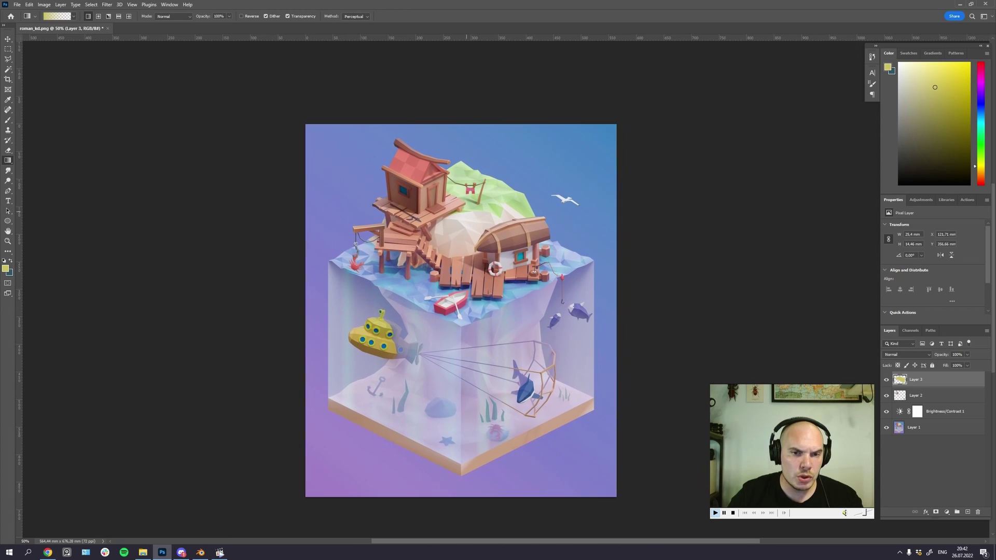
scroll(461, 289, "up", 2, "alt")
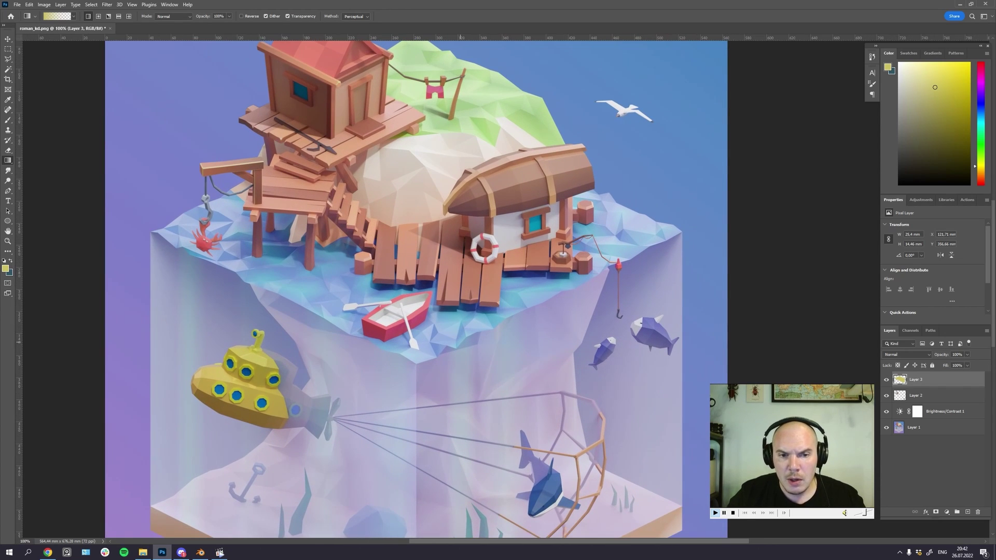
left_click_drag(460, 311, 482, 267)
scroll(483, 291, "down", 1)
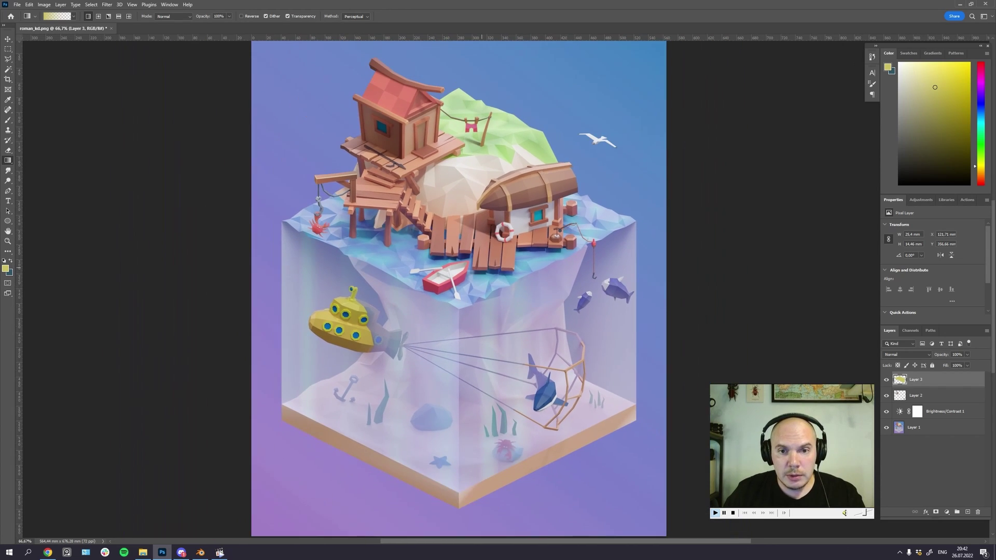
left_click_drag(505, 217, 519, 240)
left_click_drag(512, 282, 509, 271)
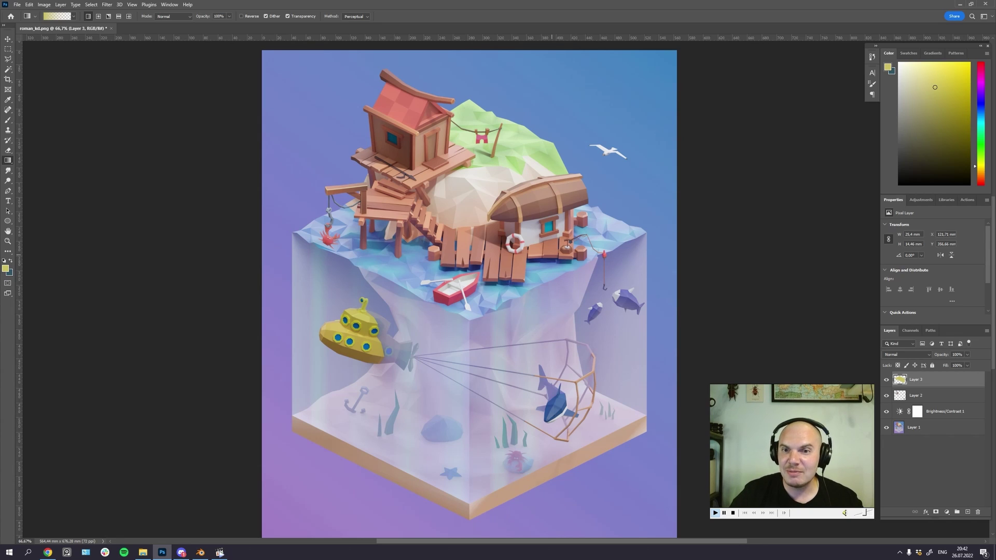
left_click_drag(502, 302, 495, 297)
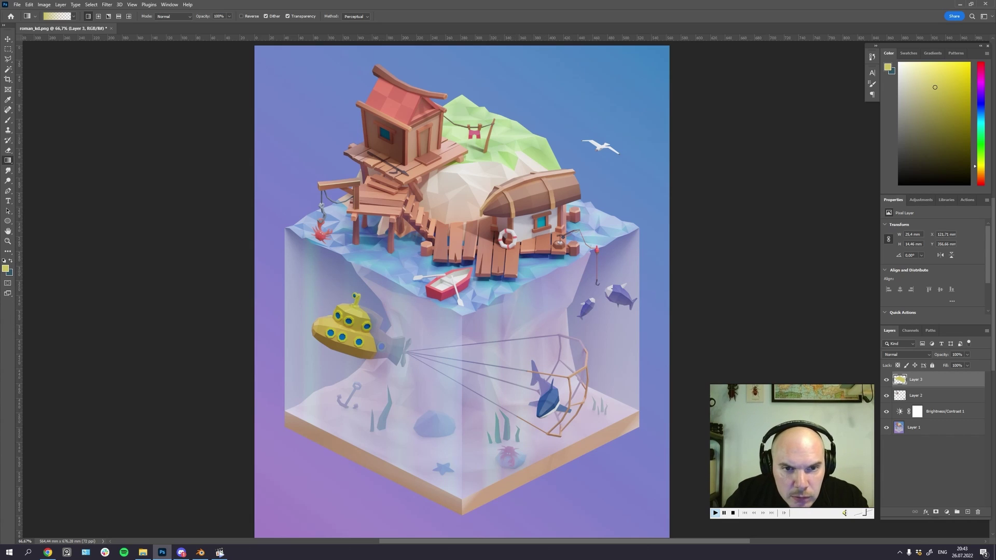
scroll(504, 288, "up", 2)
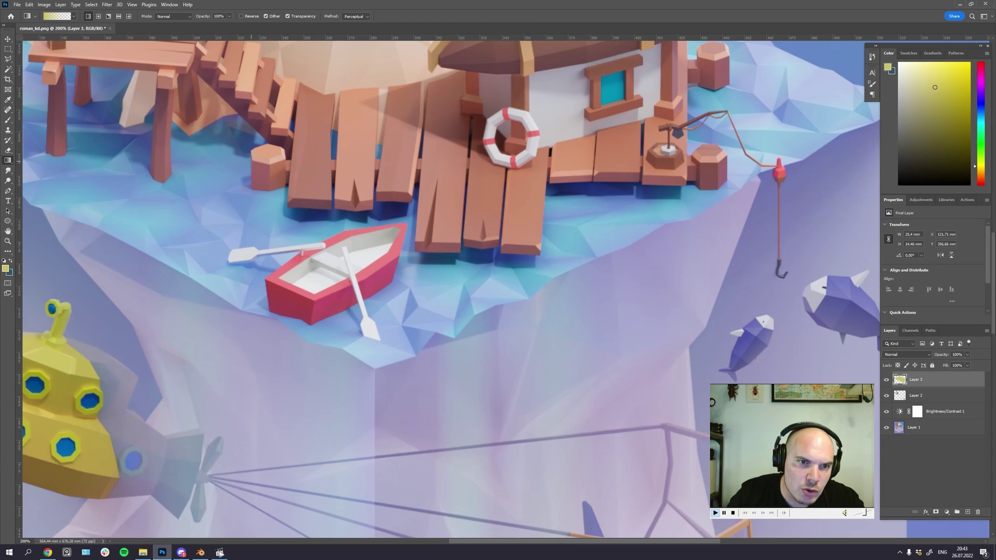
left_click_drag(181, 178, 230, 217)
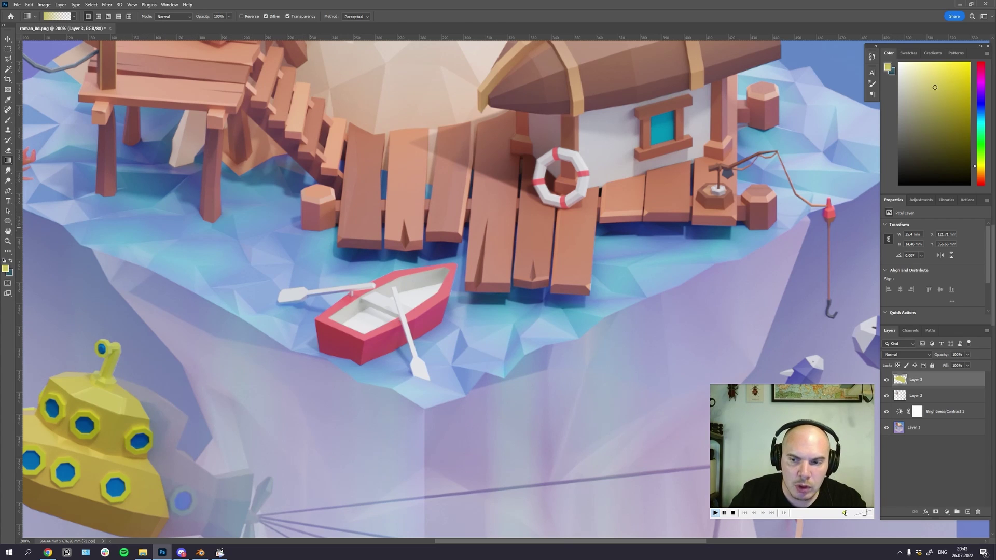
key("ctrl+minus")
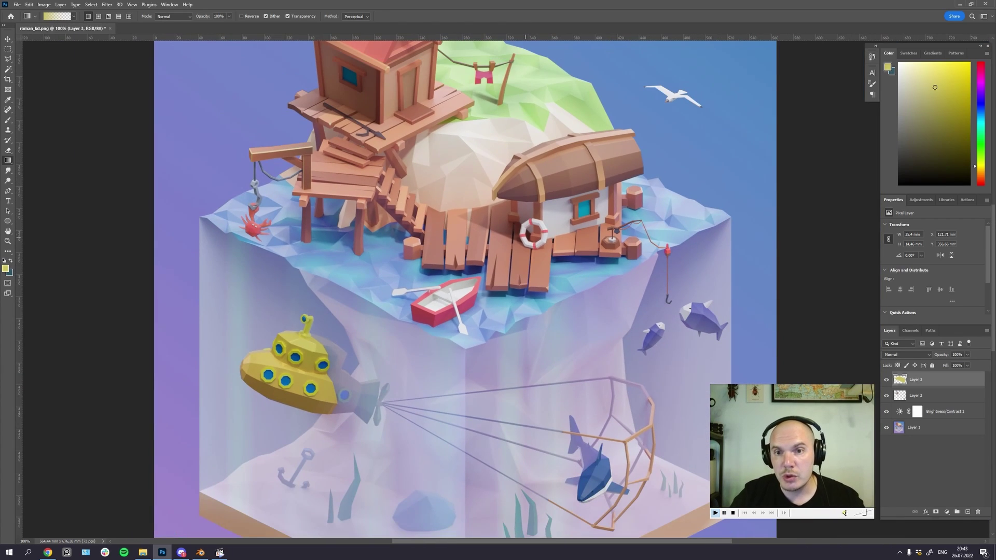
scroll(525, 269, "up", 2)
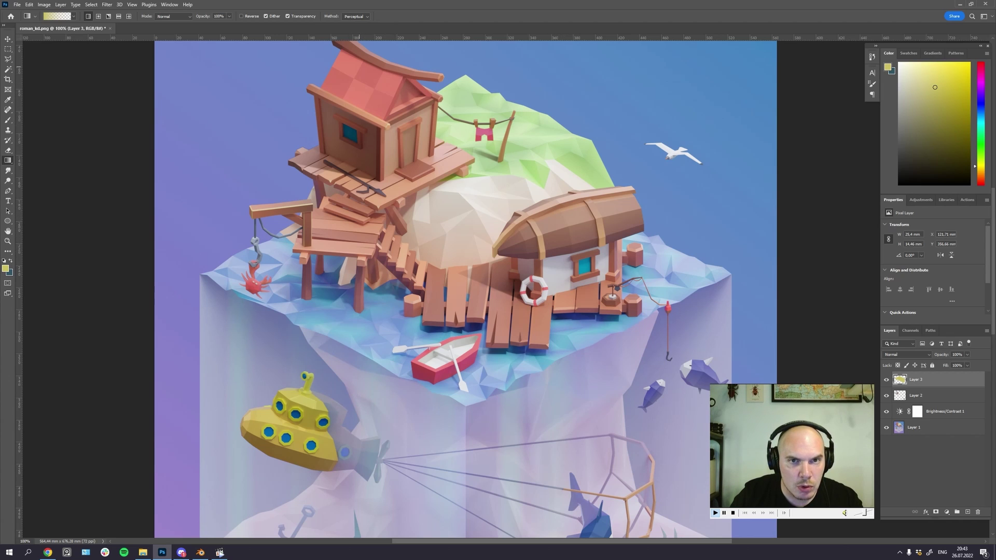
key("ctrl+minus")
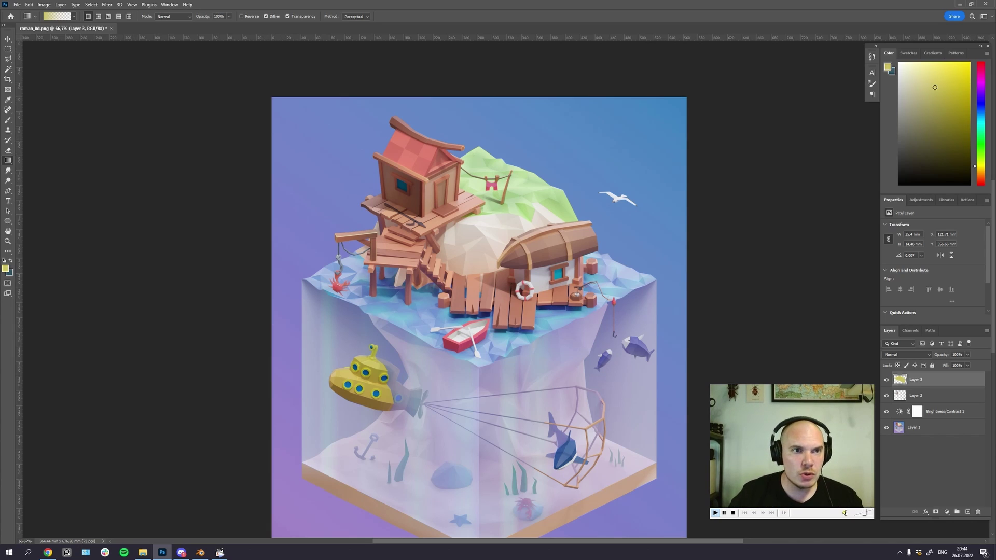
Step: Close roman_kd.png without saving and open the fish-roofed hut render from the lama fisherman hut feedback folder in Photoshop
key("ctrl+w")
key("n")
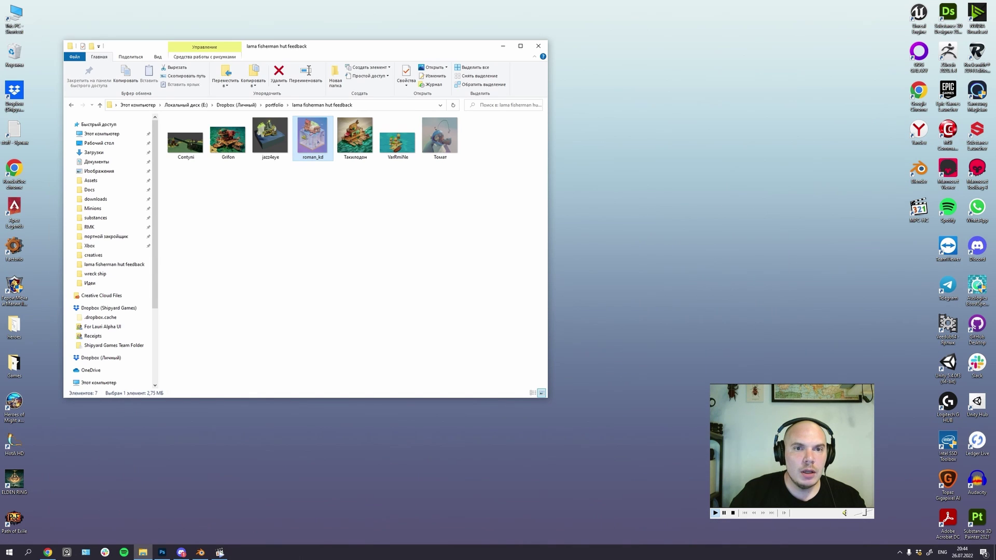
left_click_drag(355, 135, 168, 366)
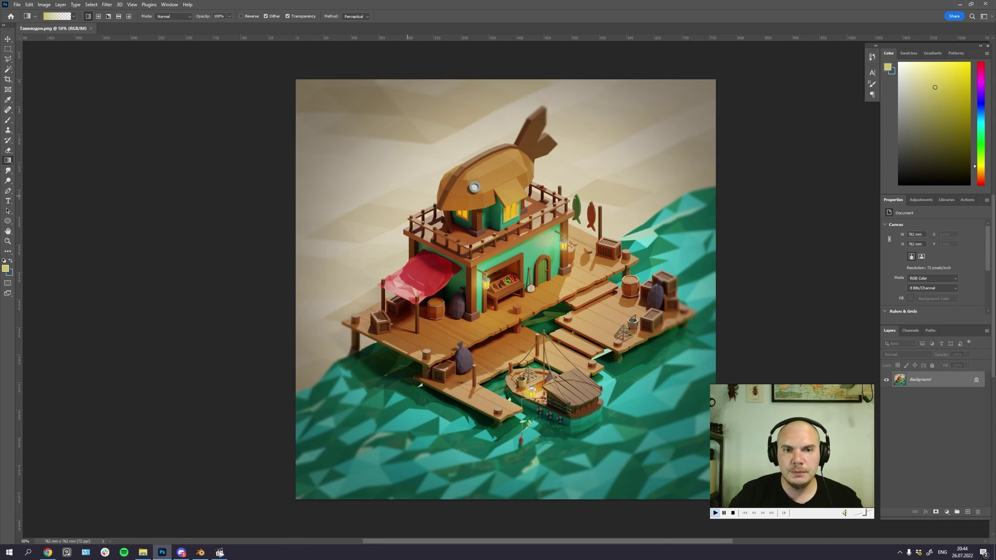
Step: Examine the fish-roofed hut render as a whole and up close, including the lanterns, awning, deck, crates and boat
key("v")
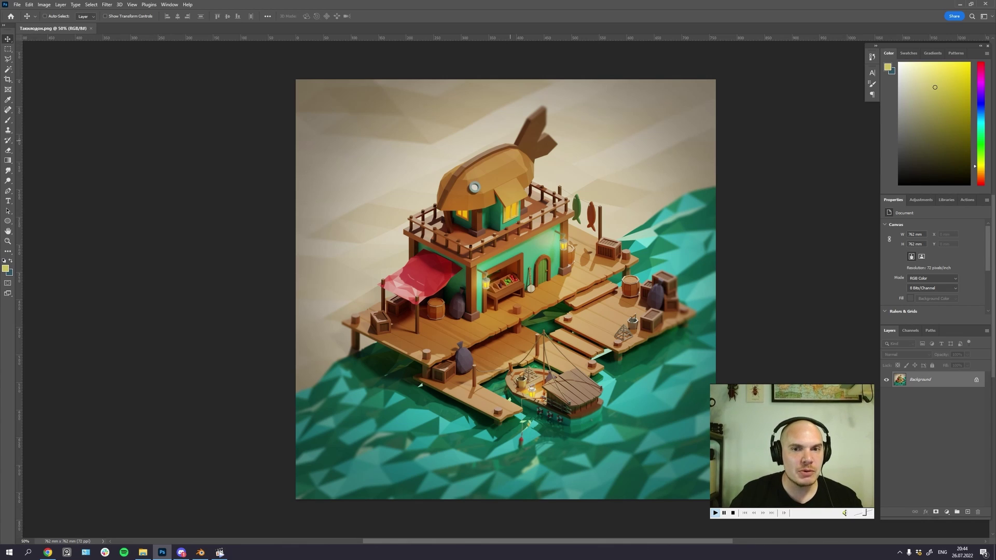
left_click_drag(584, 184, 546, 179)
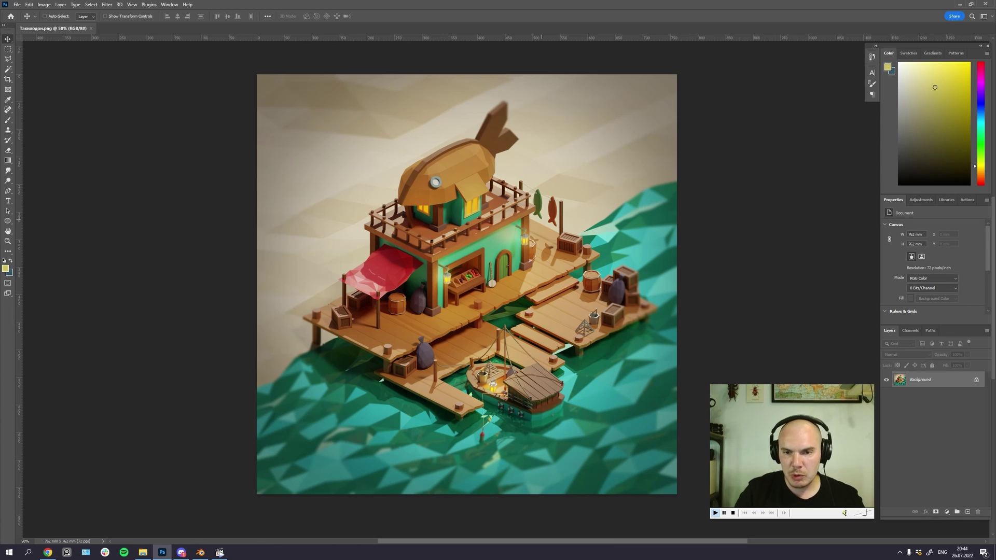
left_click_drag(490, 268, 482, 248)
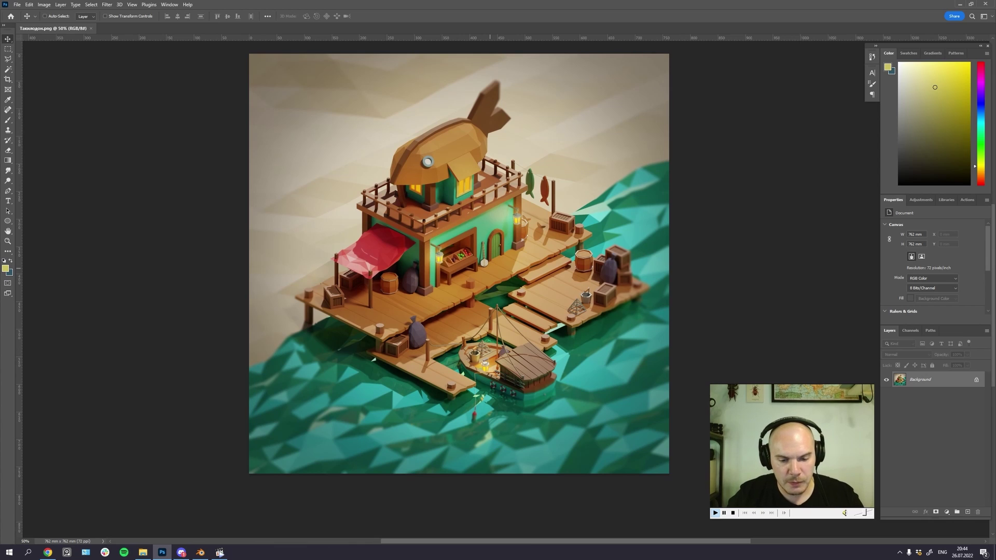
key("ctrl+plus")
key("ctrl+plus")
key("ctrl+minus")
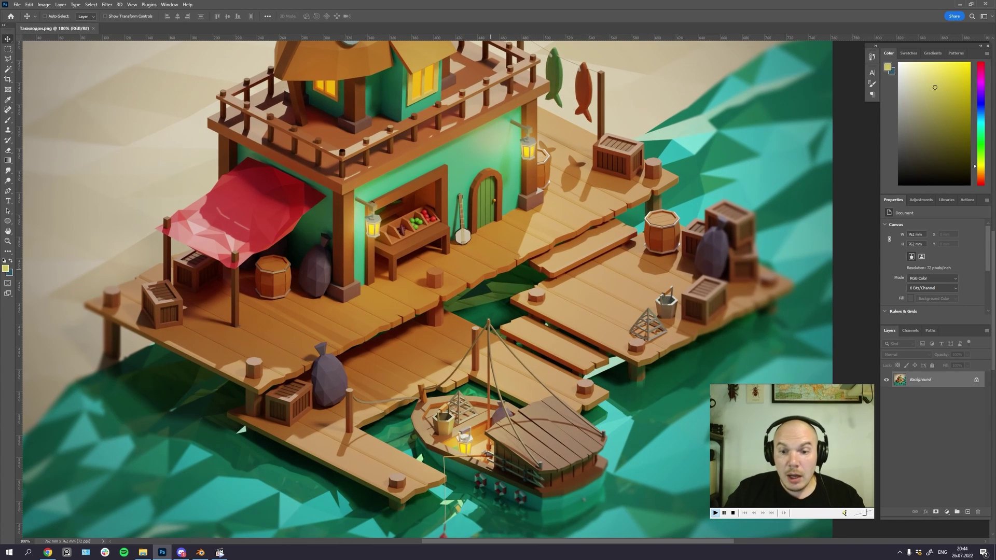
key("ctrl+plus")
left_click_drag(490, 269, 492, 297)
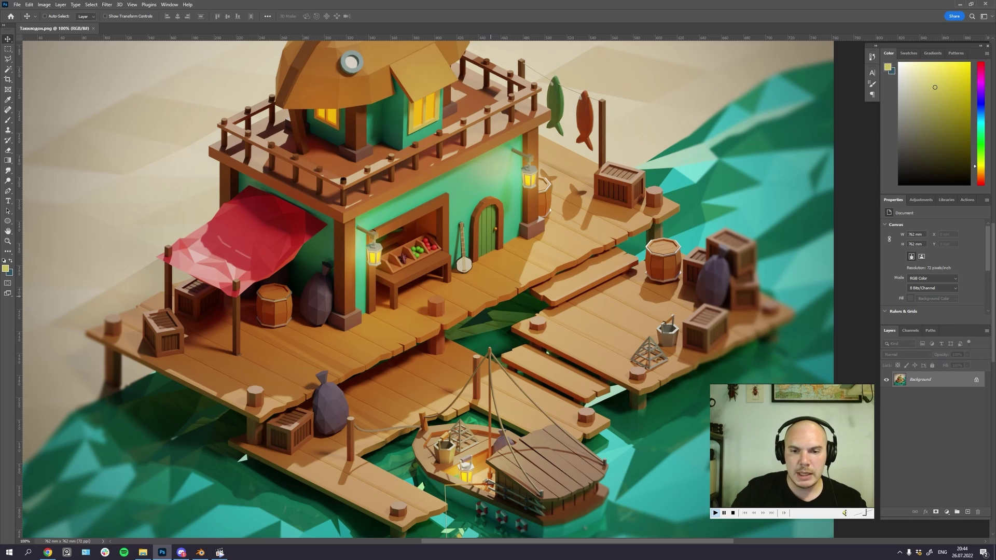
left_click_drag(479, 326, 486, 319)
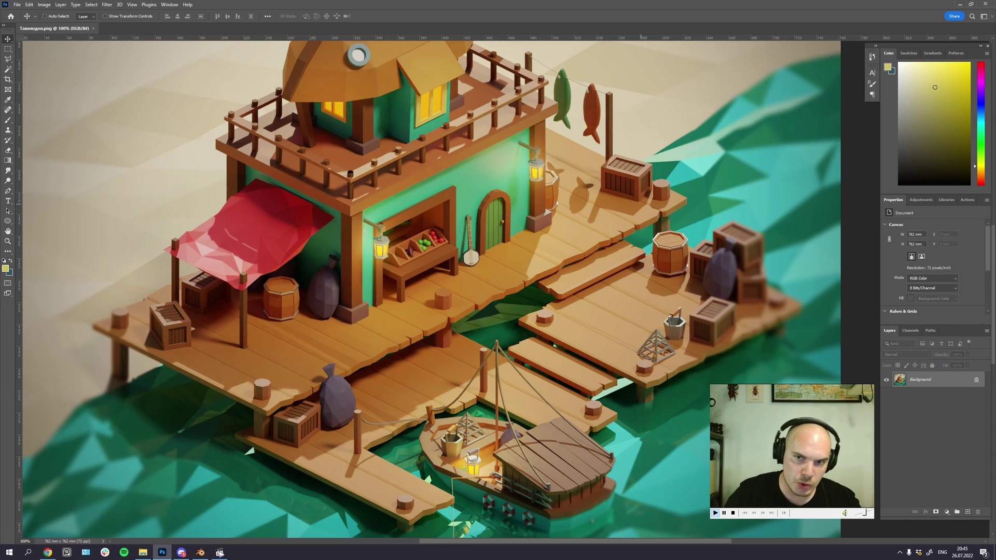
left_click_drag(588, 254, 571, 231)
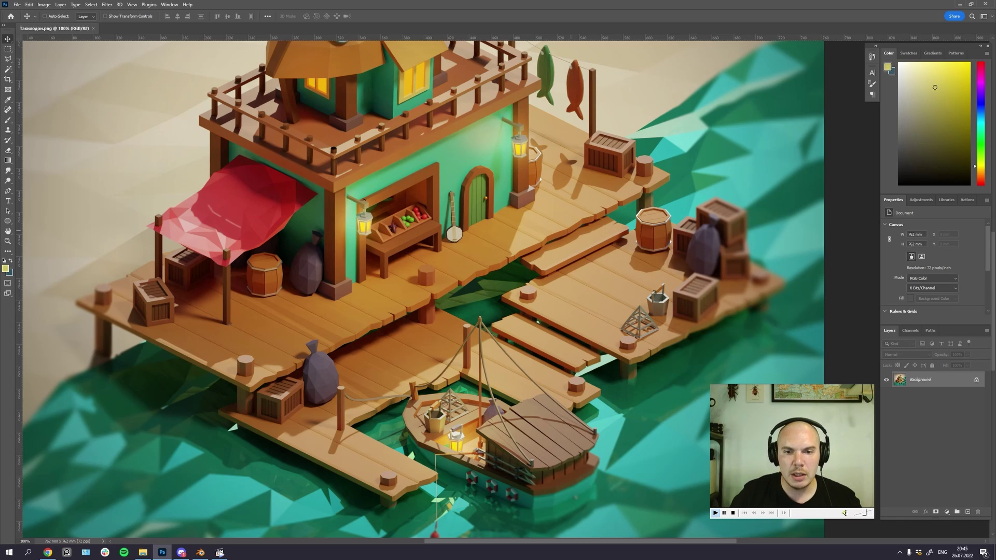
left_click_drag(510, 276, 529, 248)
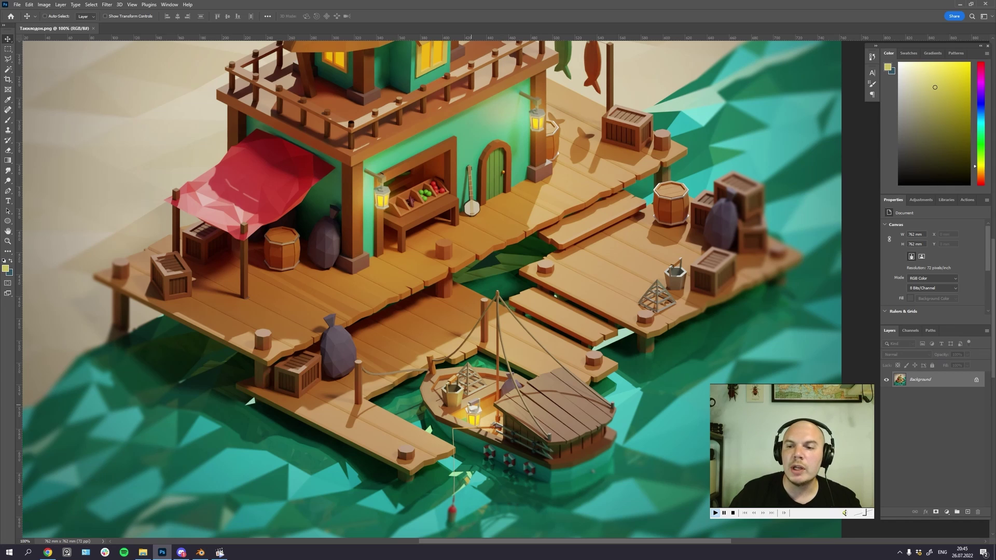
left_click_drag(497, 343, 484, 426)
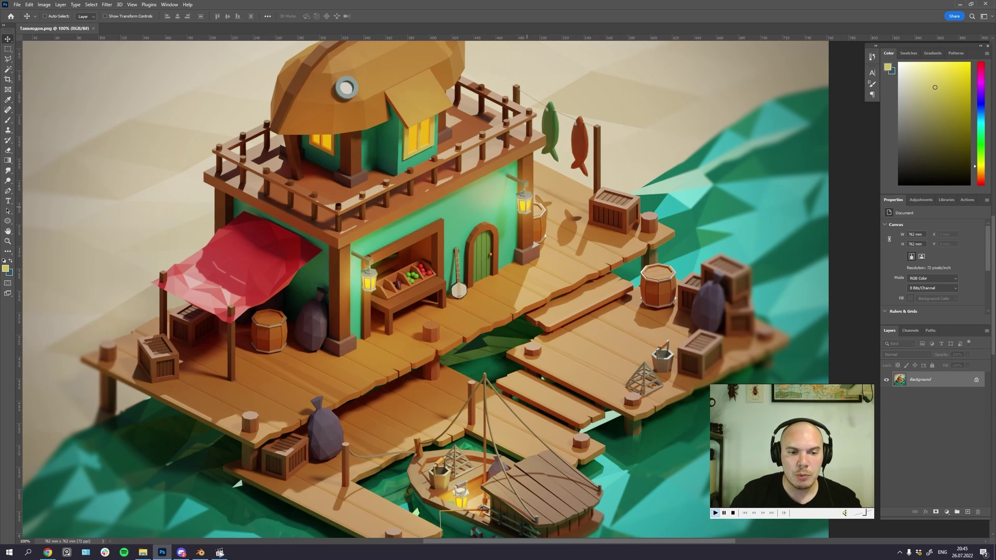
scroll(423, 289, "up", 1)
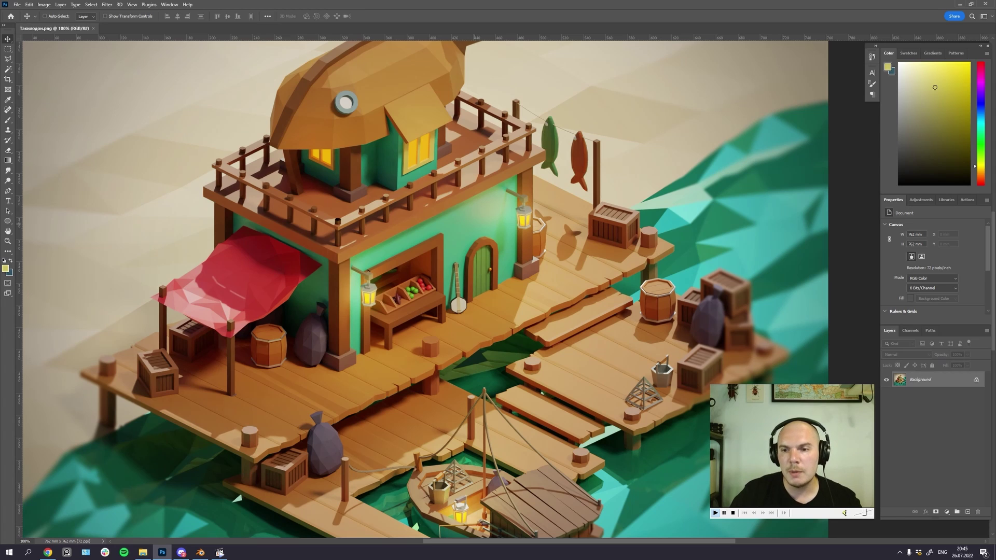
scroll(423, 289, "down", 3)
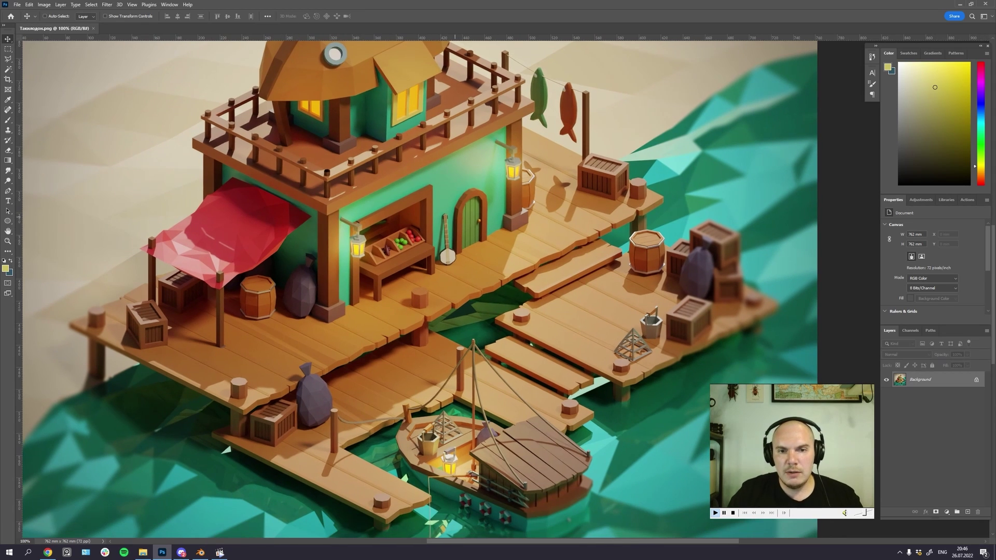
Step: Examine the fish-roofed hut render as a whole and the market stall, door and dock up close
key("ctrl+minus")
key("ctrl+minus")
key("ctrl+minus")
key("ctrl+plus")
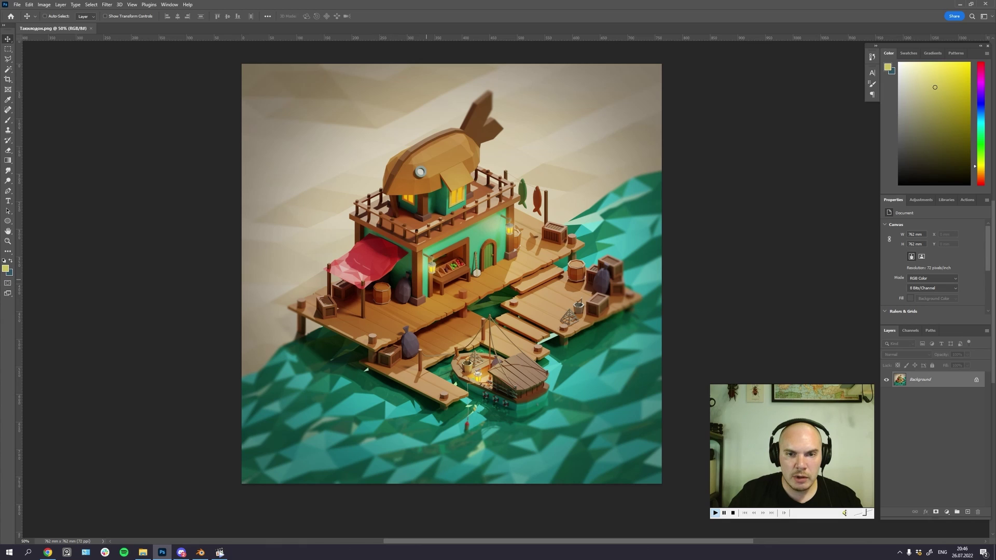
key("ctrl+plus")
key("ctrl+plus")
key("ctrl+plus")
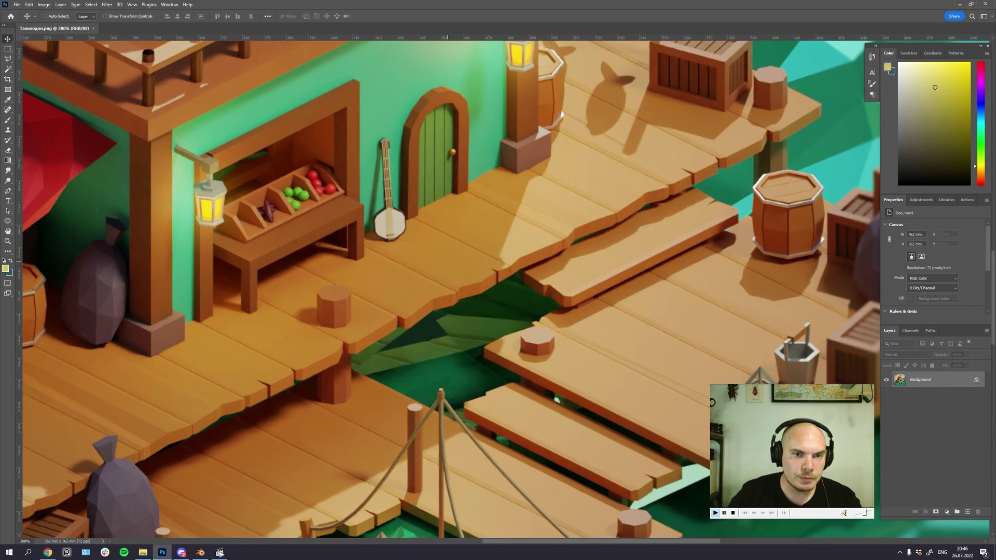
key("ctrl+minus")
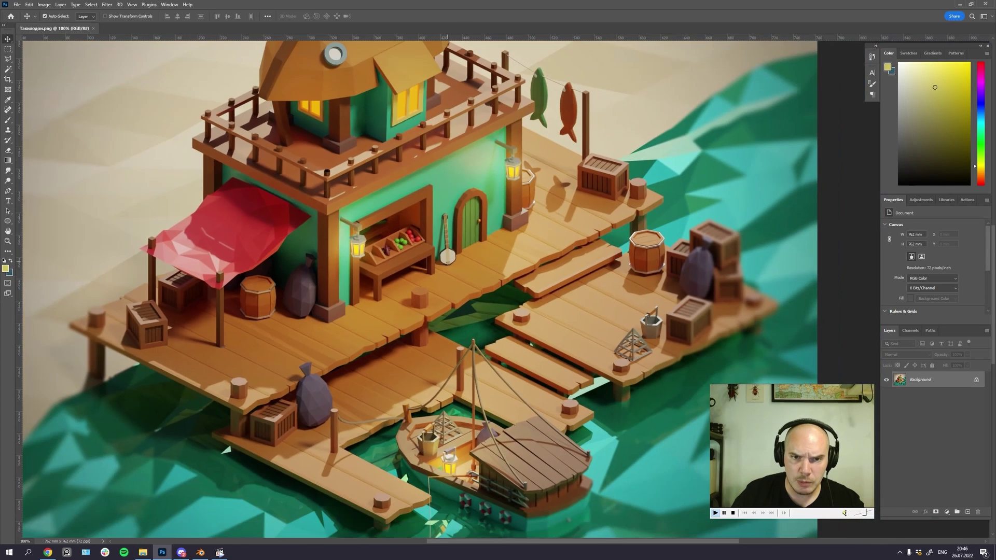
Step: Outline the produce stall's compartment holding the green fruit with a lasso selection
key("ctrl+plus")
key("ctrl+plus")
left_click_drag(199, 166, 355, 275)
key("l")
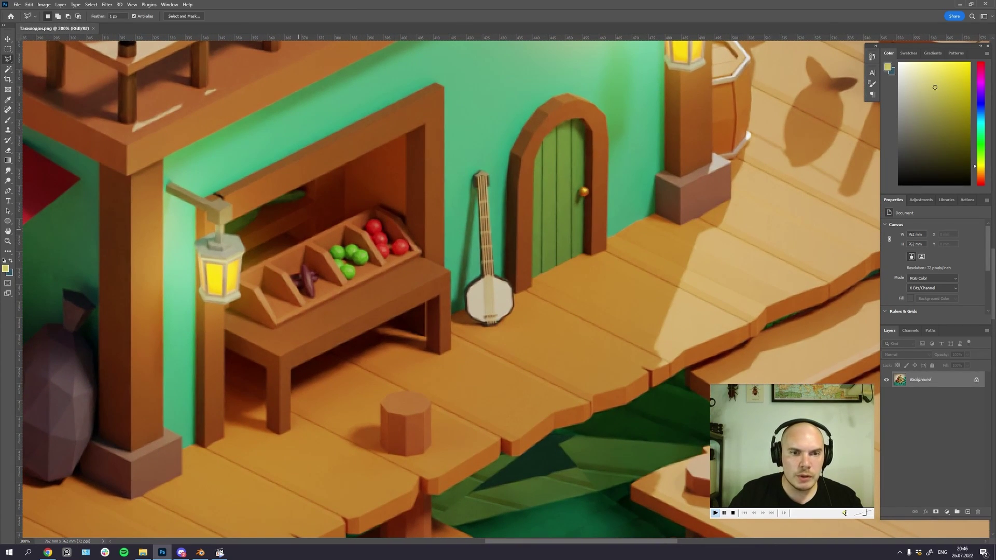
mouse_move(328, 252)
left_mouse_down()
mouse_move(346, 280)
mouse_move(381, 266)
mouse_move(362, 236)
mouse_move(314, 242)
left_mouse_up()
Step: Fill the selected stall compartment with green gradients using shades sampled from the fruit, and deselect
key("g")
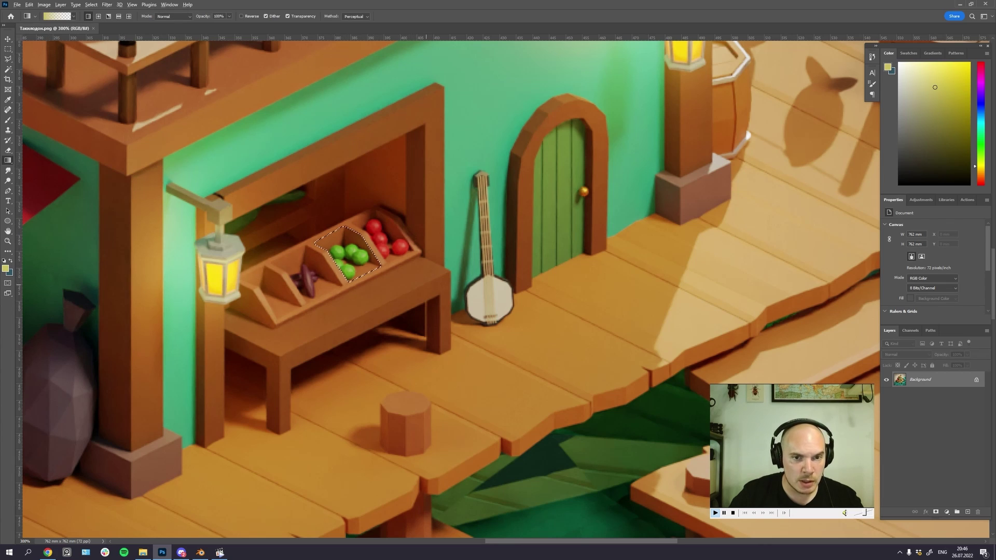
left_click(363, 257, "alt")
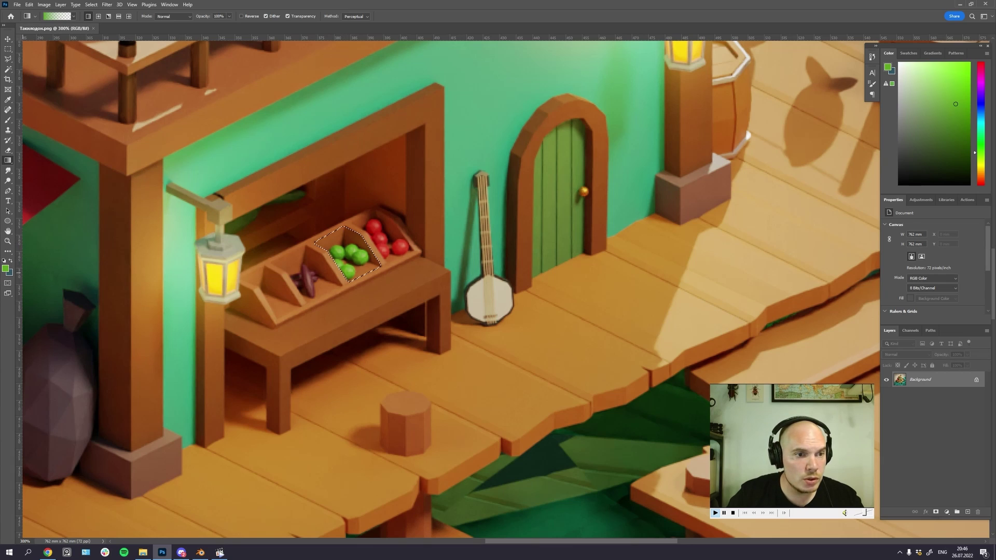
left_click(330, 248, "alt")
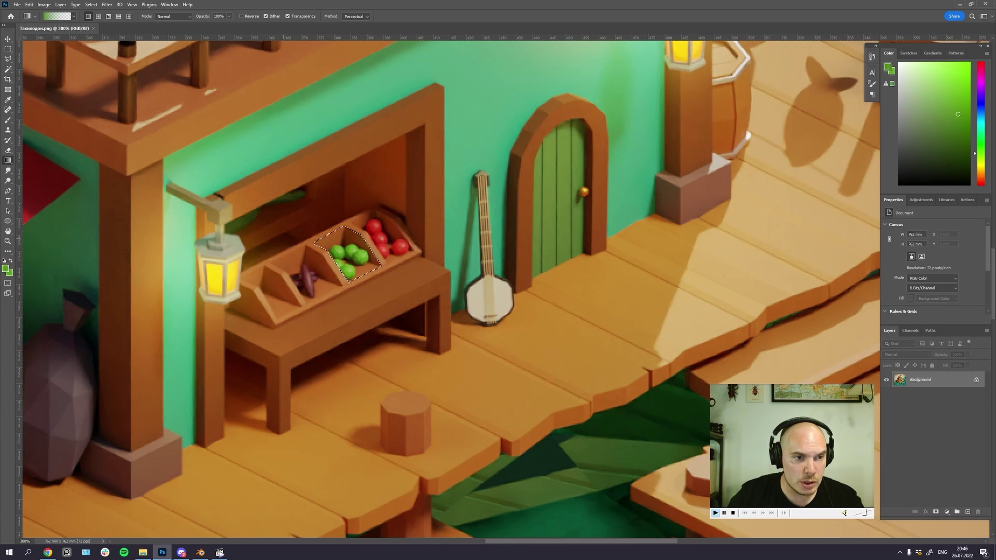
left_click_drag(335, 233, 345, 245)
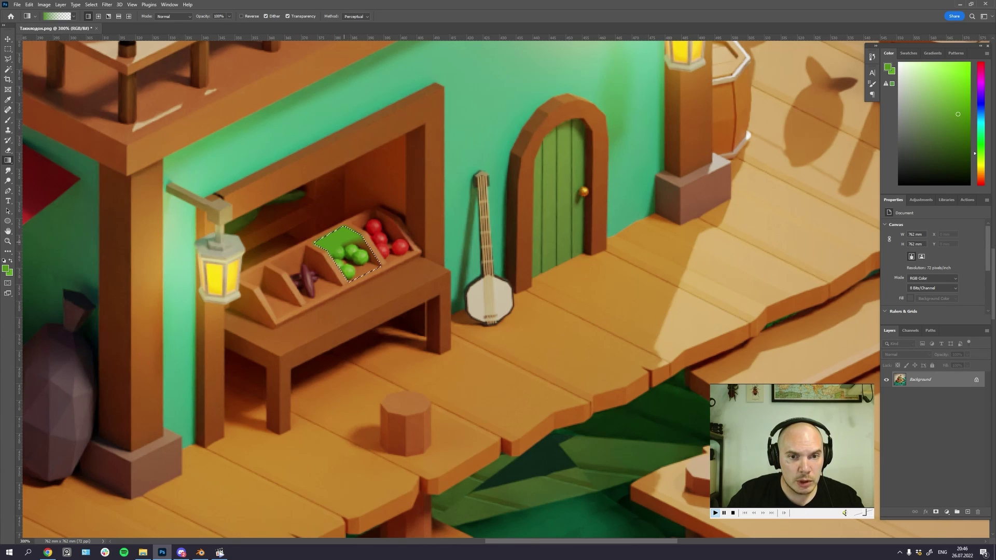
left_click(358, 253, "alt")
left_click_drag(340, 247, 335, 233)
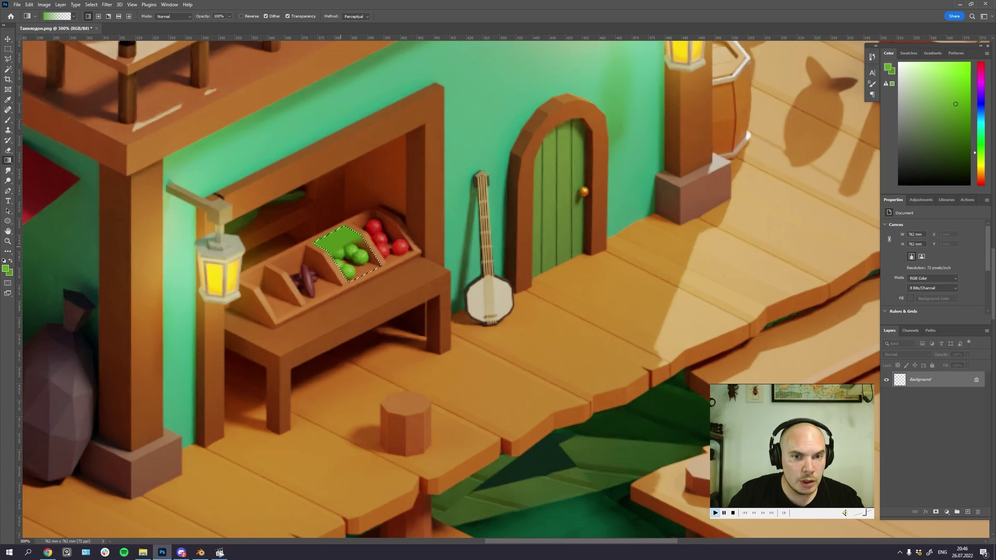
key("ctrl+d")
Step: Examine how the green-filled compartment reads in the whole render, and review the hut, dock and boat at several magnifications
left_click_drag(480, 248, 490, 240)
key("ctrl+minus")
key("ctrl+minus")
key("ctrl+minus")
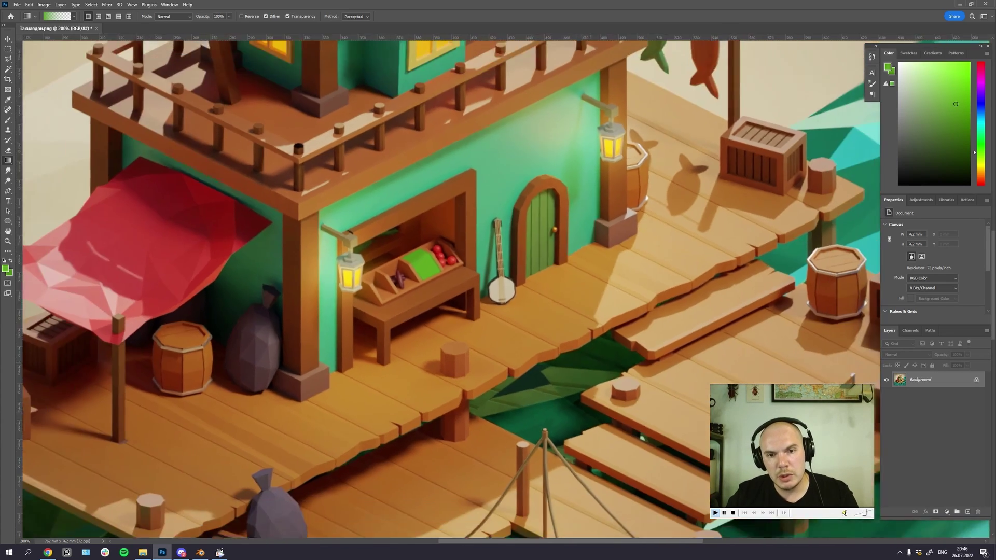
left_click_drag(499, 285, 444, 299)
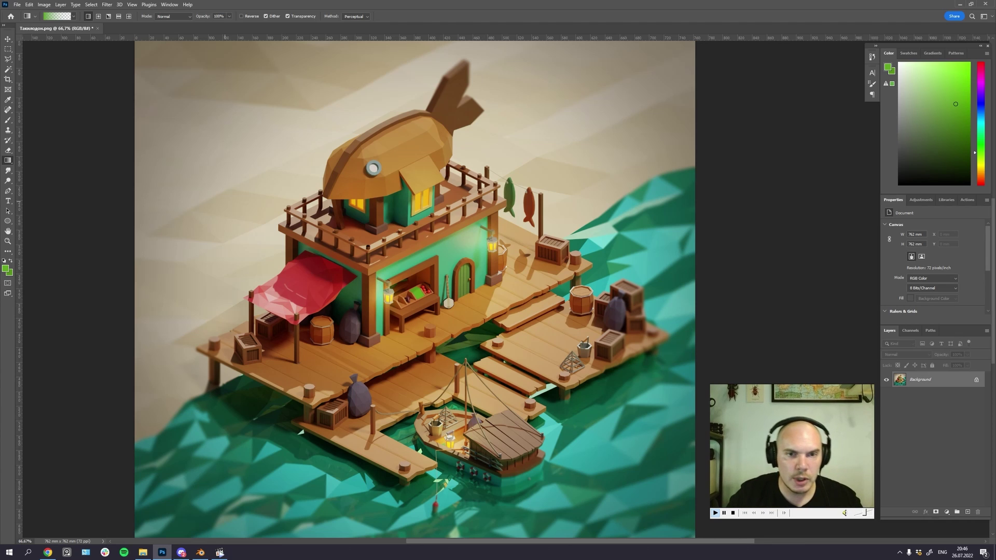
left_click(8, 40)
left_click_drag(467, 204, 472, 224)
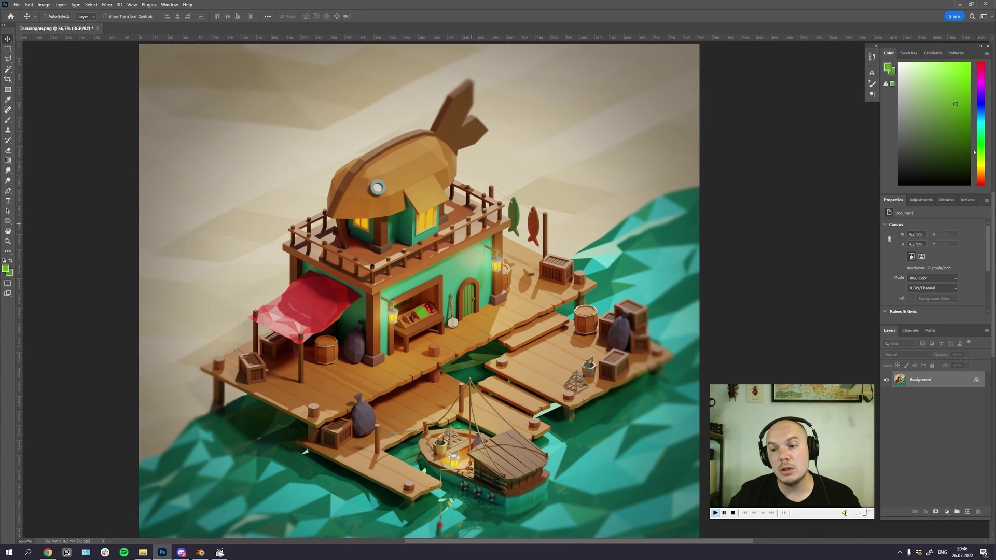
scroll(506, 291, "up", 1)
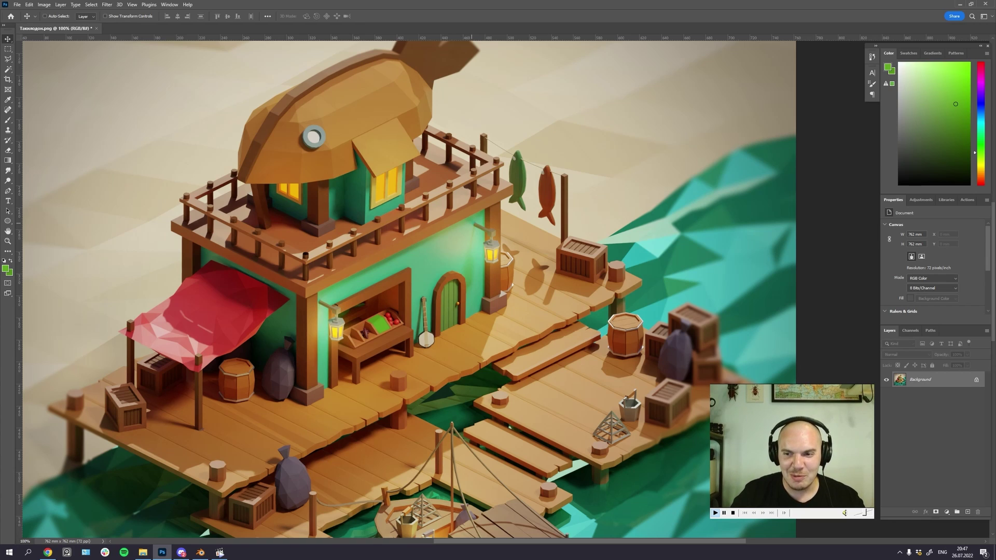
left_click_drag(571, 349, 574, 255)
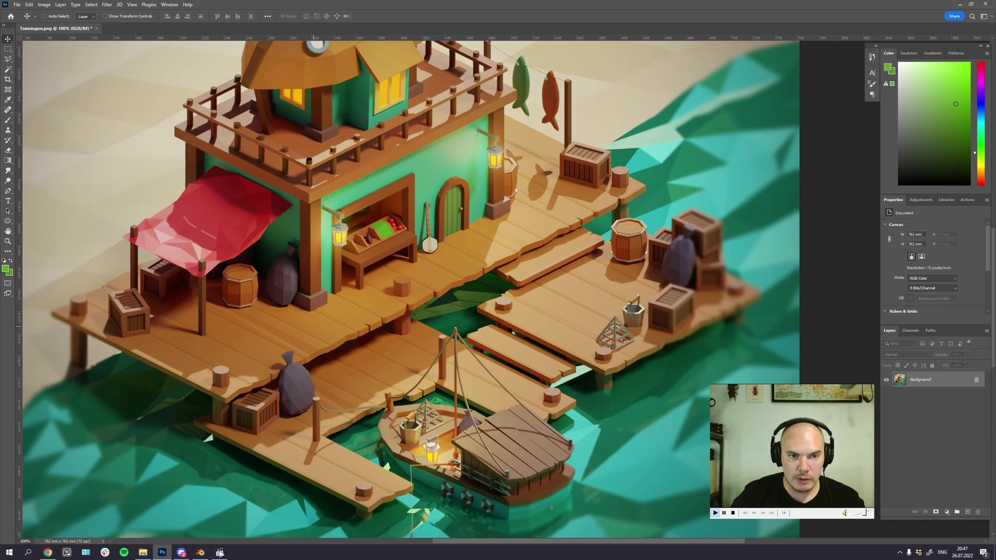
left_click_drag(339, 304, 347, 317)
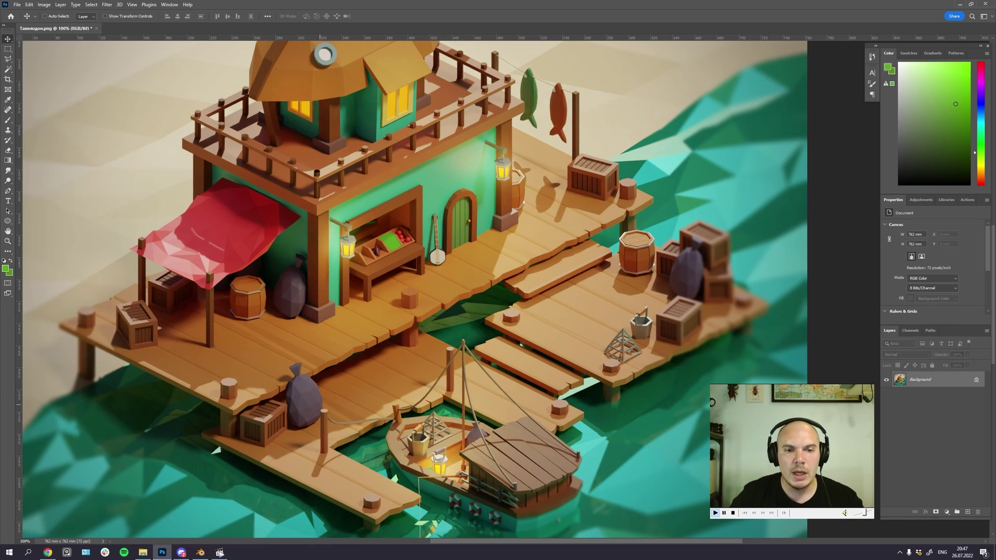
left_click_drag(457, 346, 451, 355)
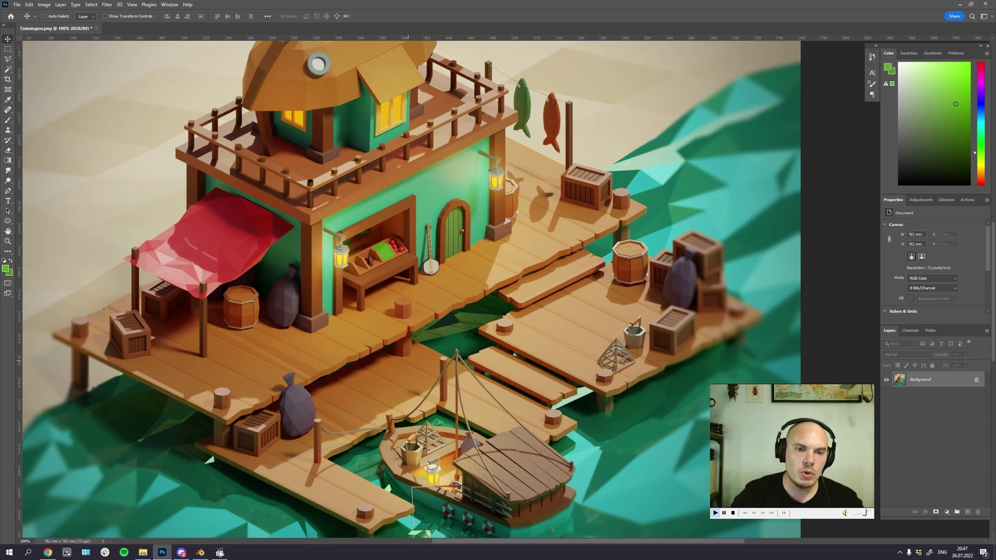
left_click_drag(408, 361, 386, 356)
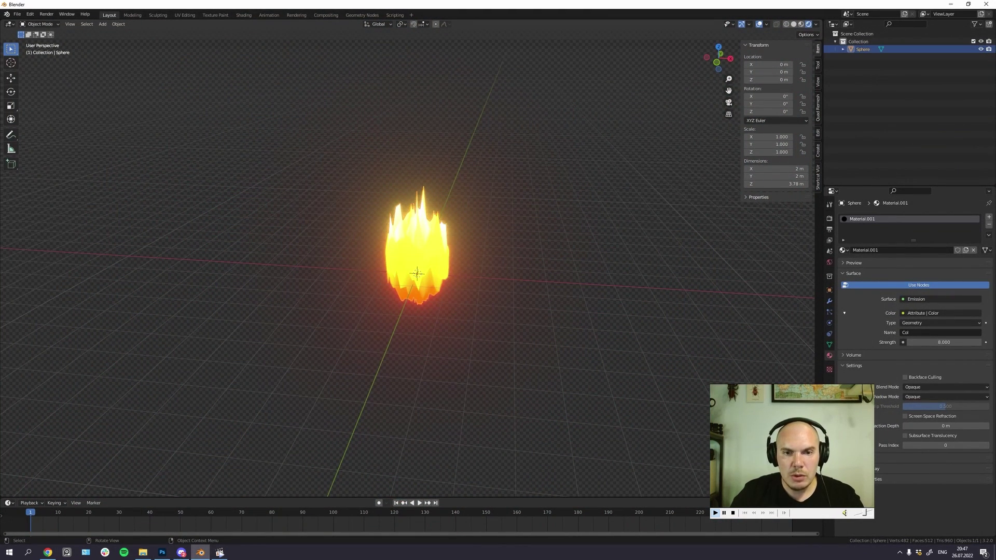
Step: In Blender, delete the glowing flame sphere and set the viewport to solid shading with MatCap lighting
key("Delete")
left_click(793, 24)
left_click(815, 24)
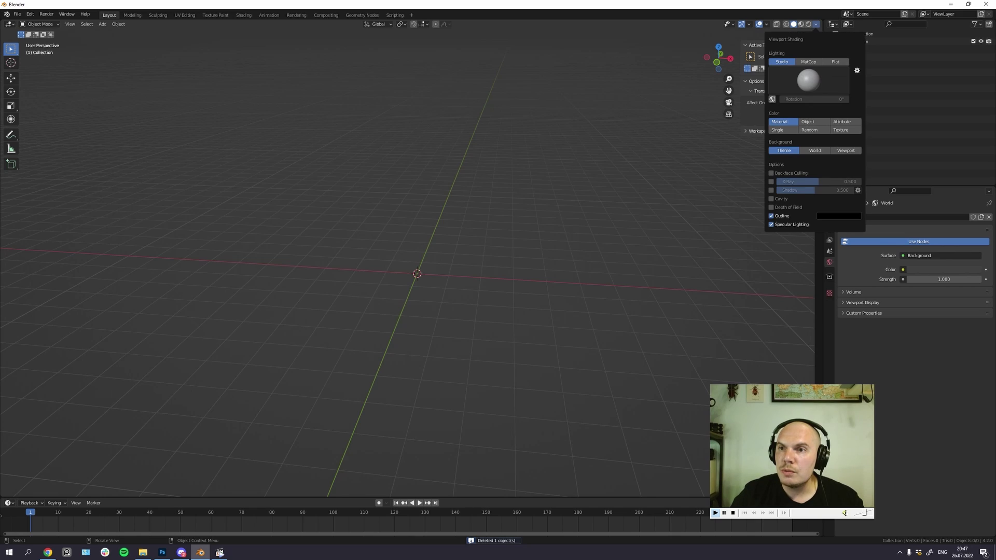
left_click(810, 61)
Step: Add an ico sphere and scale it to about 0.47 along Y and 1.39 along Z
scroll(418, 275, "up", 1)
key("shift+a")
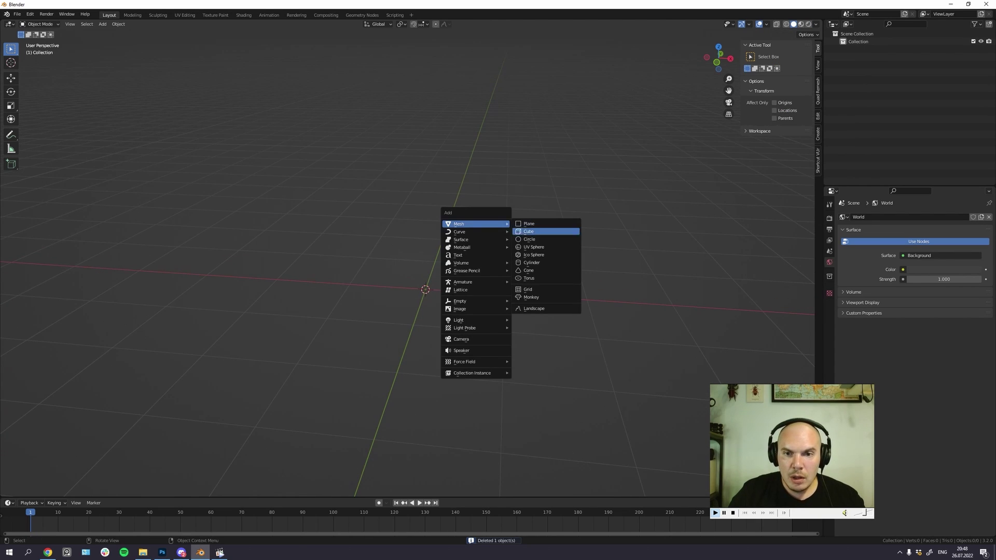
left_click(545, 254)
key("s")
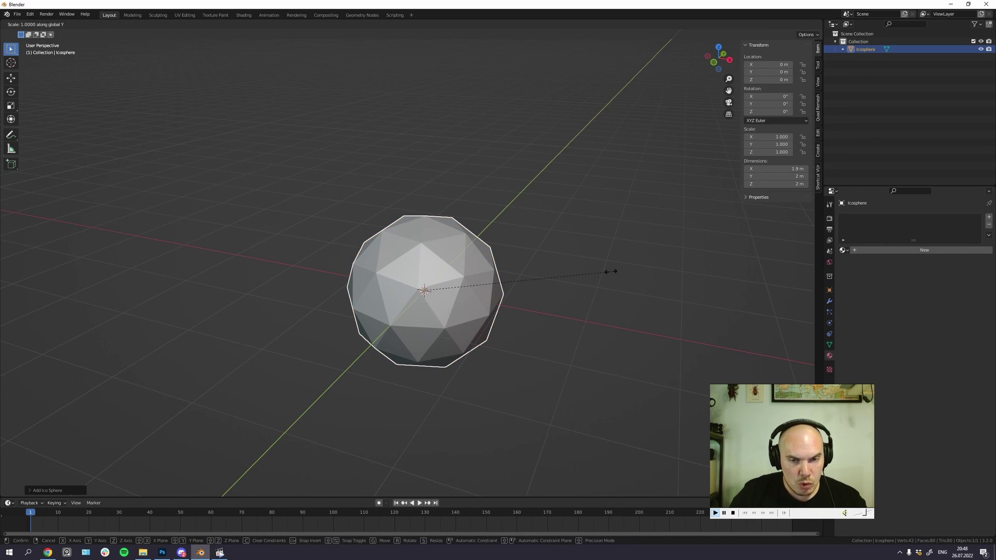
key("y")
left_click(514, 273)
key("s")
key("z")
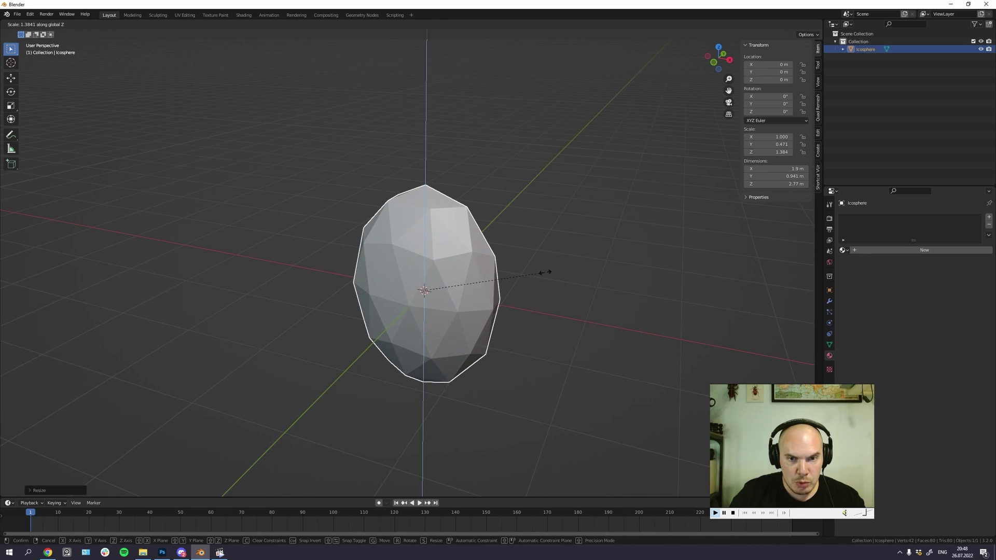
left_click(544, 272)
Step: In Edit Mode, snap the 3D cursor to the flattened icosphere's top vertex
key("Tab")
left_click(425, 185)
key("shift+s")
left_click(506, 223)
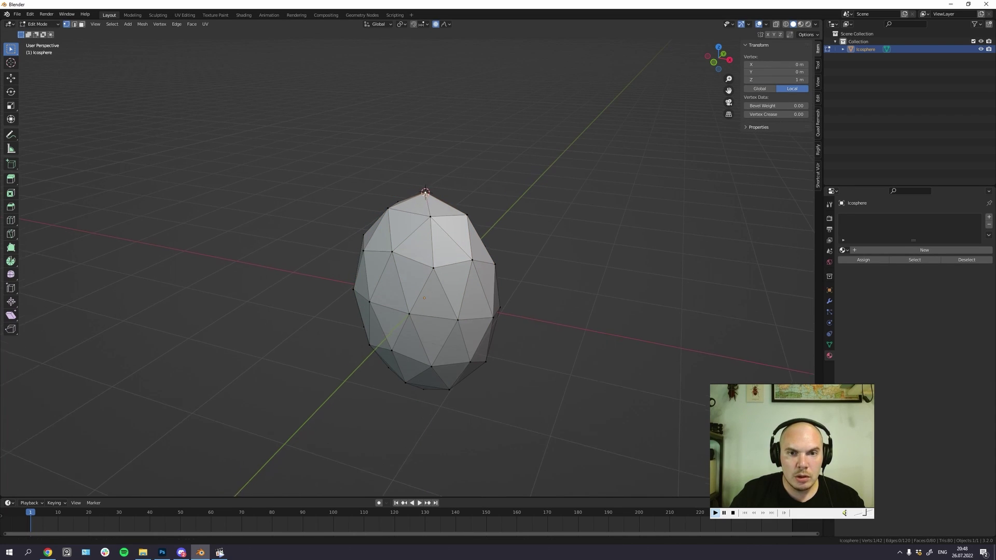
key("shift+a")
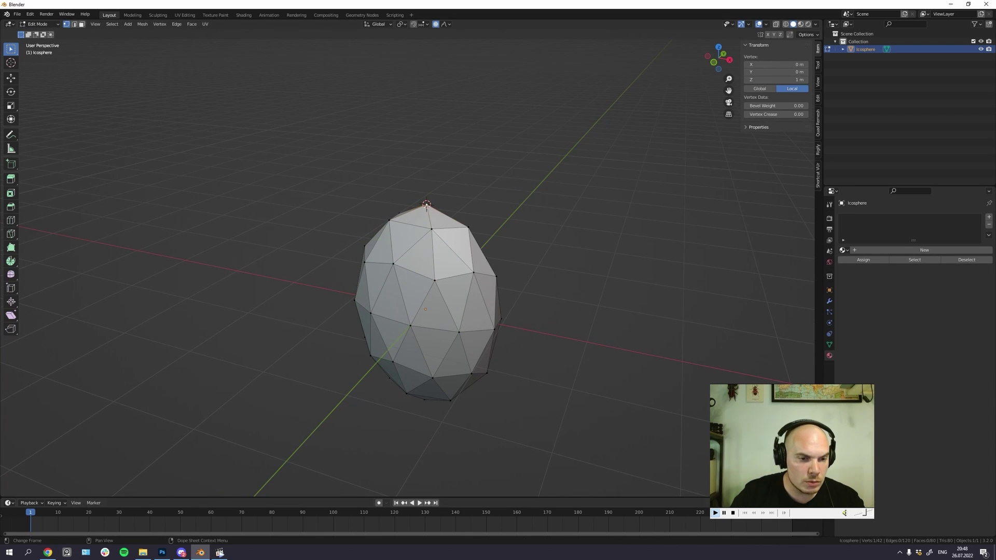
Step: Check the hut render in Photoshop, return to Blender, and inspect the flattened icosphere from several angles in Object Mode
left_click(162, 553)
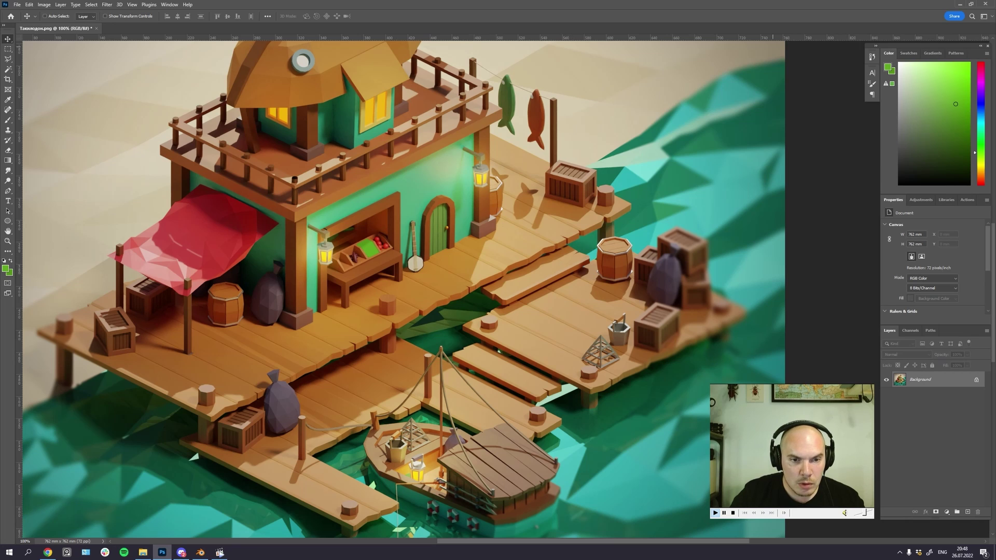
left_click(958, 4)
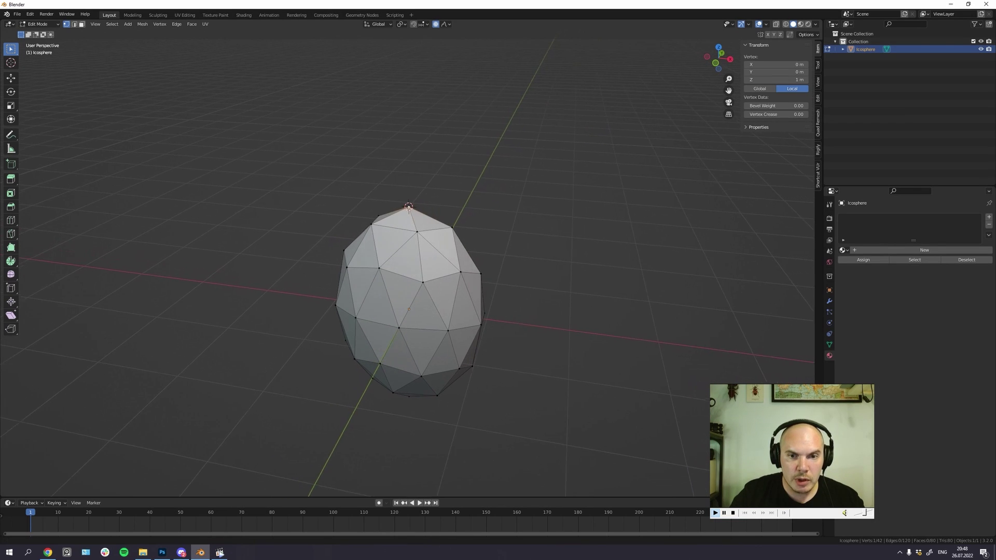
key("Tab")
scroll(401, 200, "down", 4)
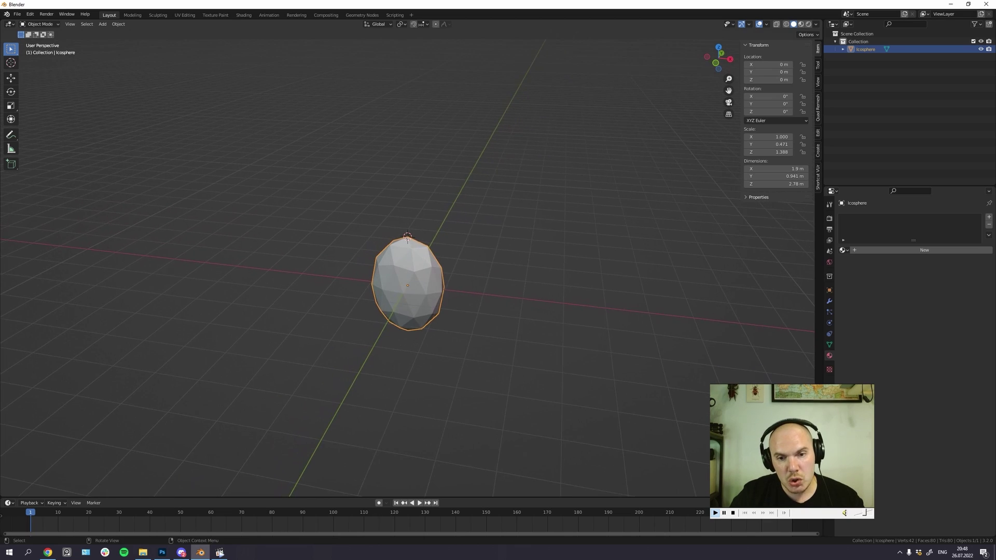
scroll(407, 269, "up", 4)
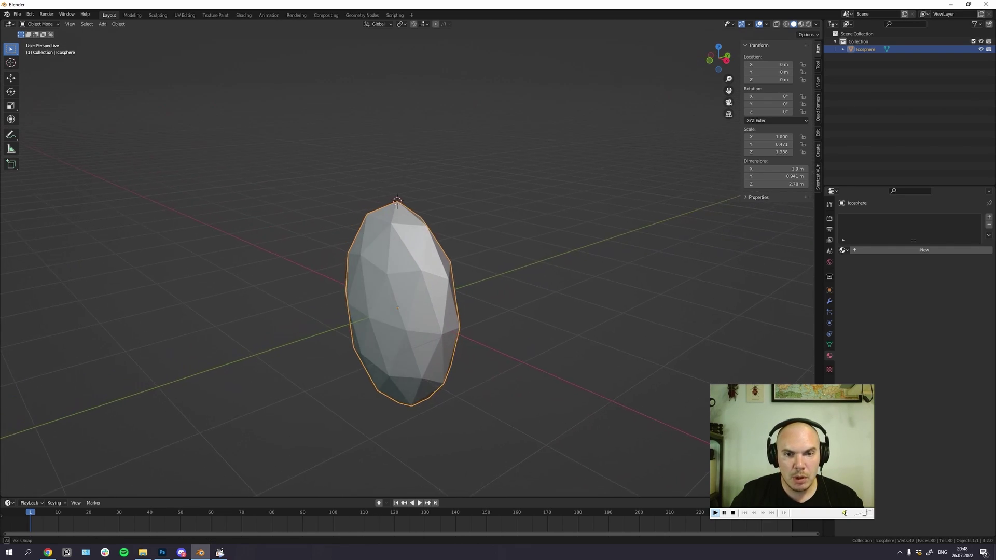
scroll(406, 291, "down", 3)
scroll(406, 290, "up", 2)
scroll(406, 298, "down", 1)
left_click_drag(761, 436, 846, 432)
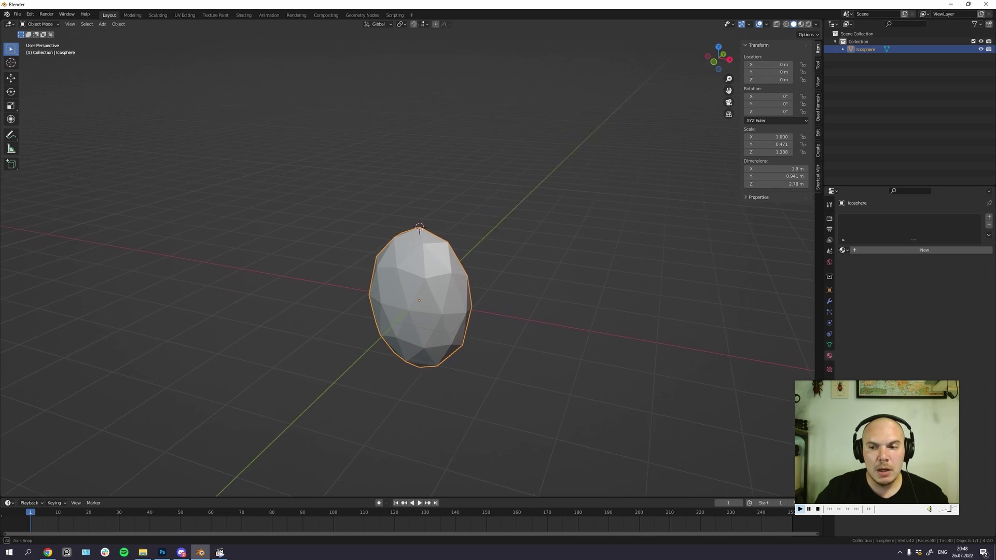
Step: Move the flattened icosphere along the X axis to about -2.6 m and deselect it
left_click_drag(424, 228, 343, 221)
key("g")
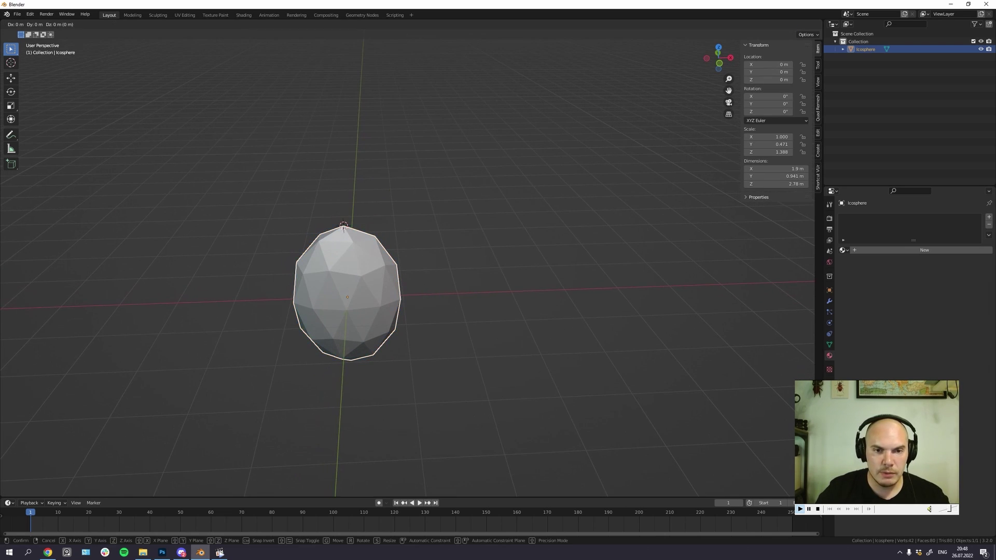
key("x")
left_click(200, 291)
left_click(435, 291)
scroll(407, 268, "down", 5)
scroll(407, 267, "up", 4)
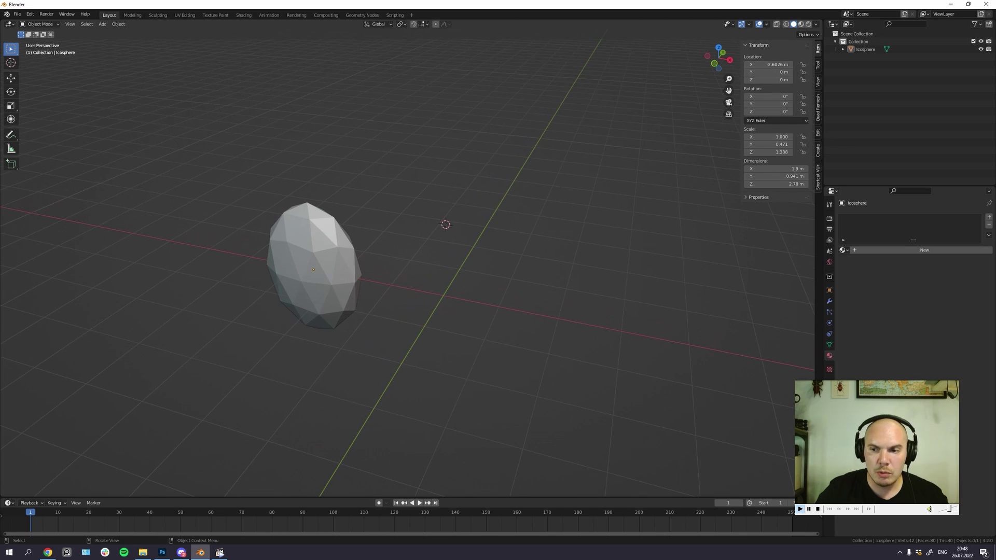
Step: Snap the 3D cursor to the flattened icosphere and add a second ico sphere there
left_click(312, 268)
key("shift+s")
left_click(435, 335)
left_click_drag(499, 288, 483, 290)
key("shift+a")
mouse_move(483, 290)
left_click(520, 321)
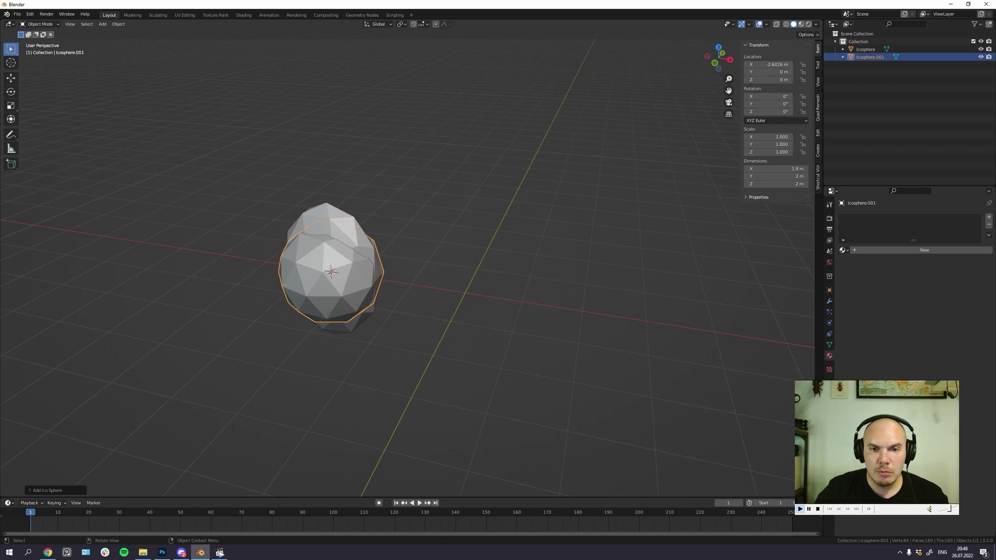
Step: Raise the new icosphere's subdivisions by one level and move it about 2.47 m along X beside the flattened one
left_click(48, 490)
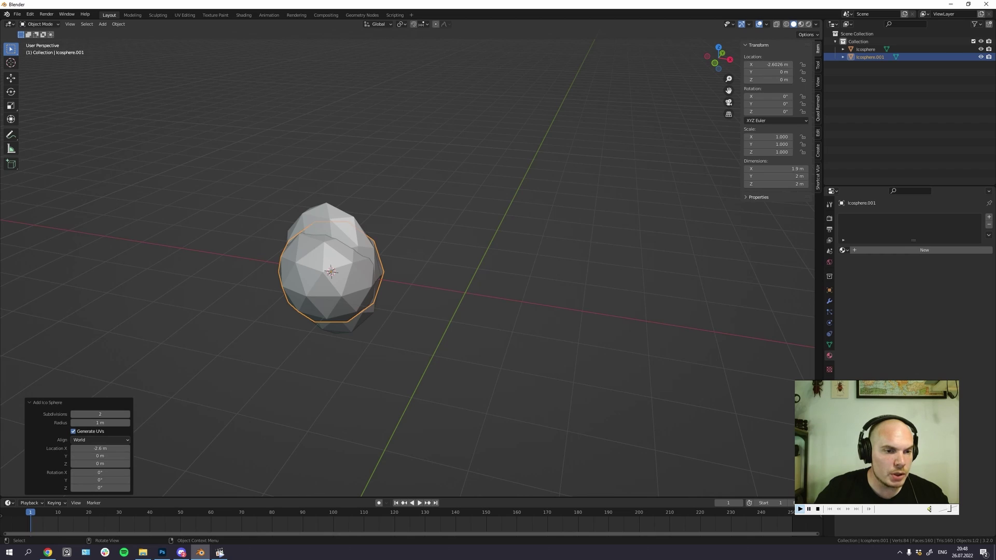
left_click(127, 414)
key("g")
key("x")
left_click(458, 291)
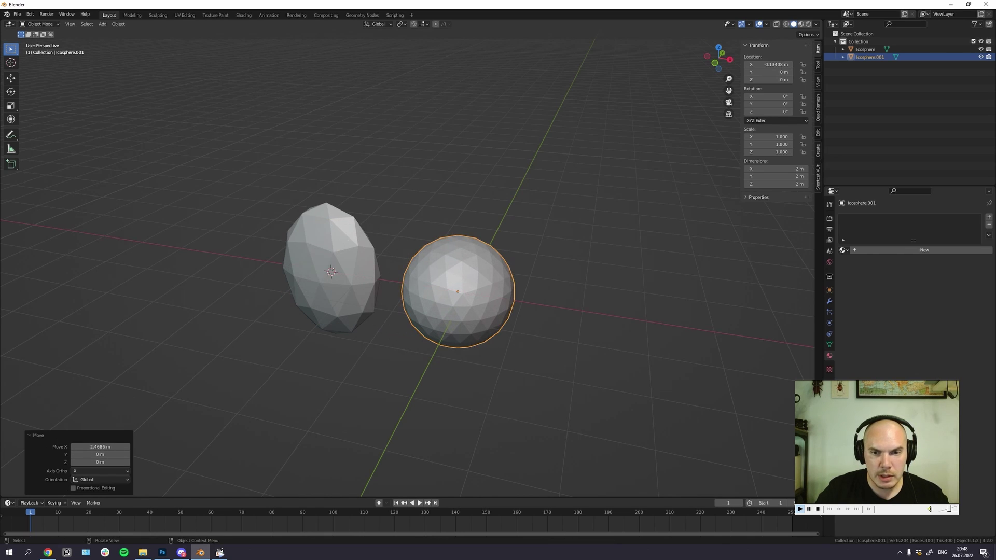
Step: Bisect the second icosphere diagonally across its upper side in Edit Mode, clearing the outer part and filling the cut
mouse_move(458, 291)
left_mouse_down()
mouse_move(508, 272)
mouse_move(466, 276)
left_mouse_up()
scroll(466, 276, "up", 2)
key("Tab")
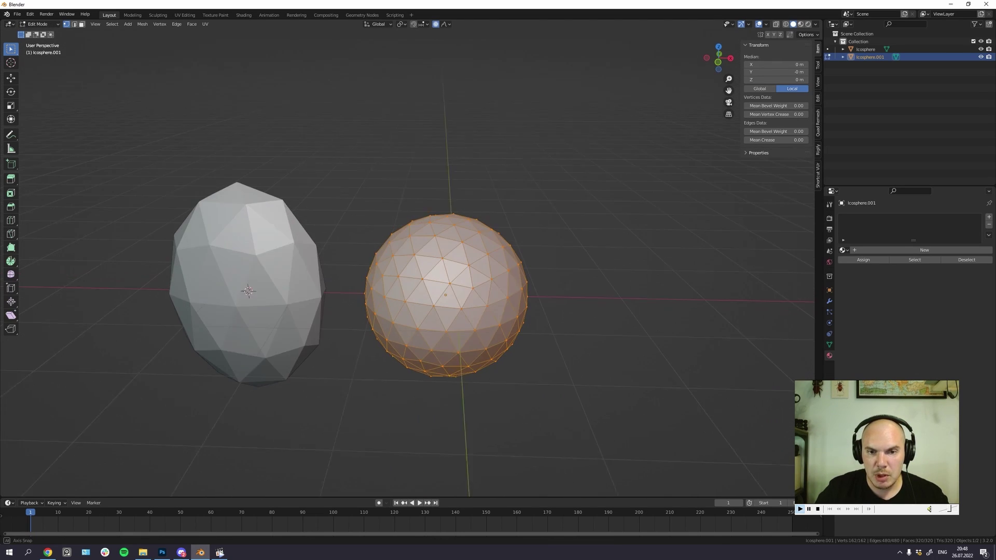
key("F3")
type("knife")
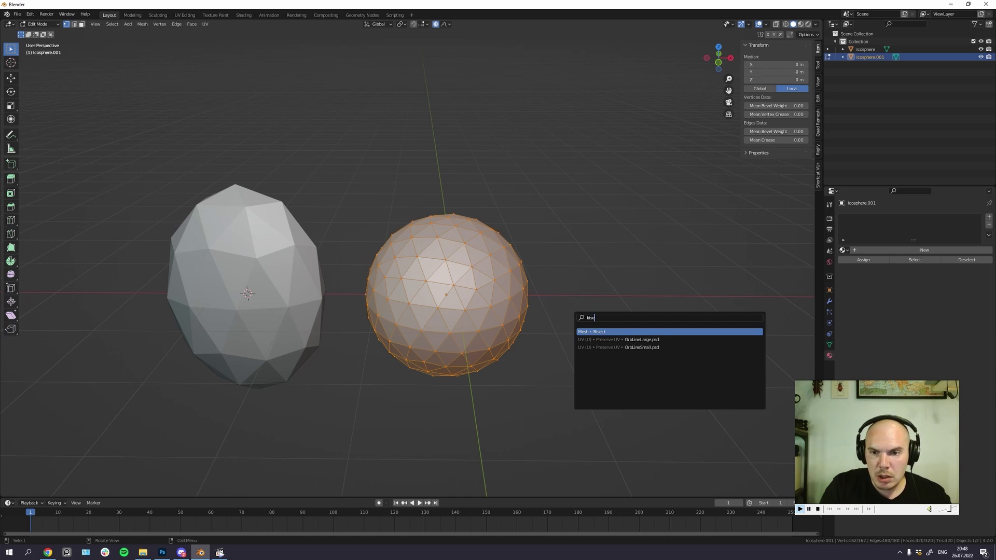
key("Return")
left_click_drag(430, 156, 537, 319)
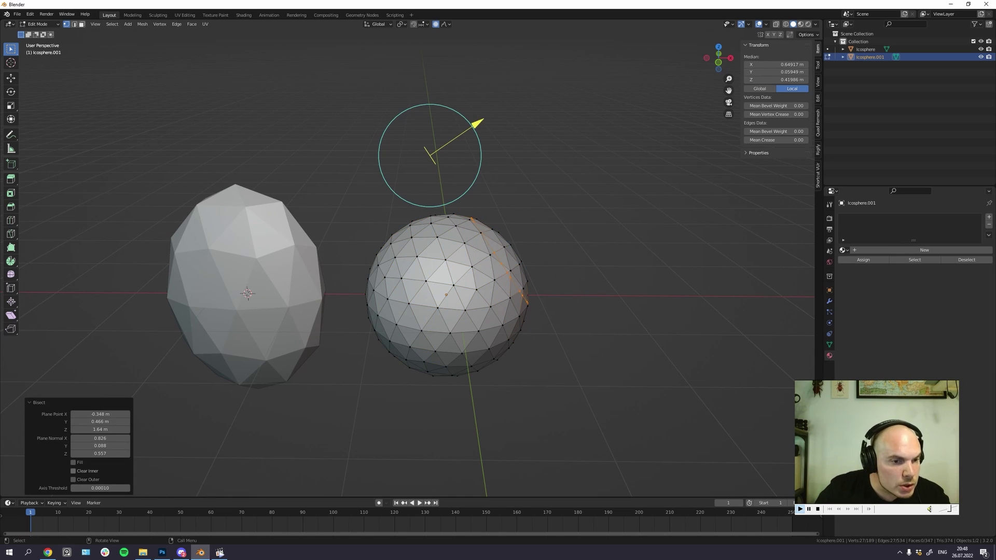
left_click(74, 479)
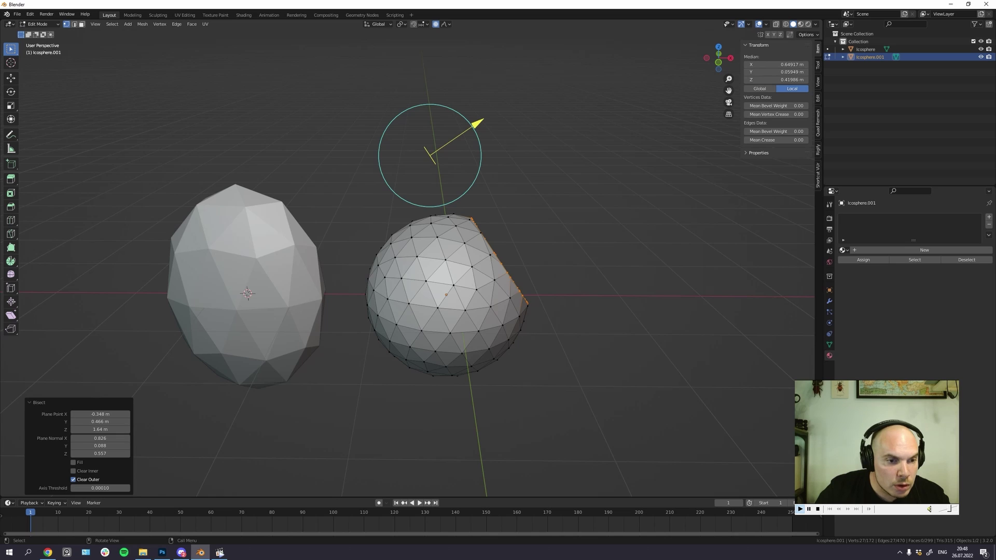
Step: Bisect the whole second icosphere three more times from different angles, slicing off outer caps and filling each cut
key("a")
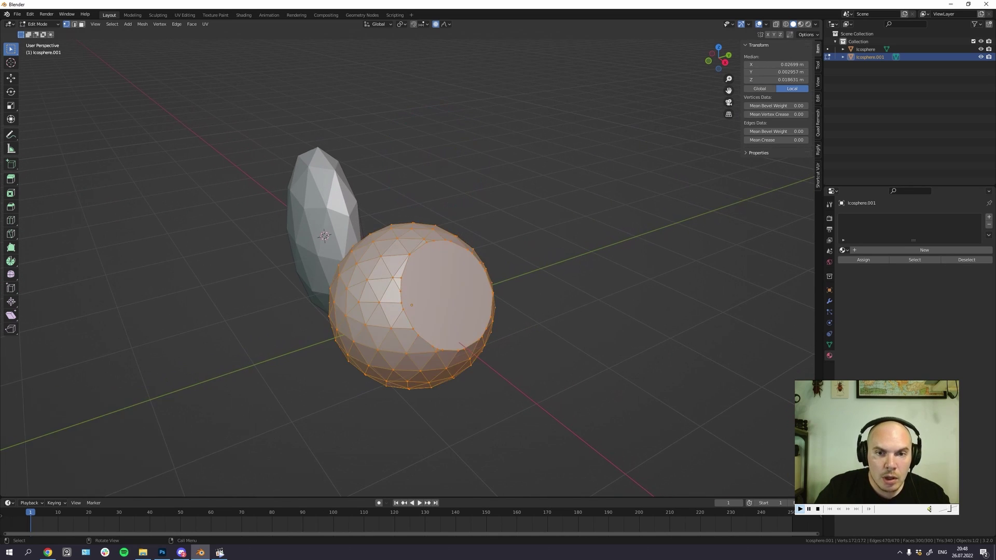
key("F3")
key("Return")
left_click_drag(350, 194, 619, 339)
key("a")
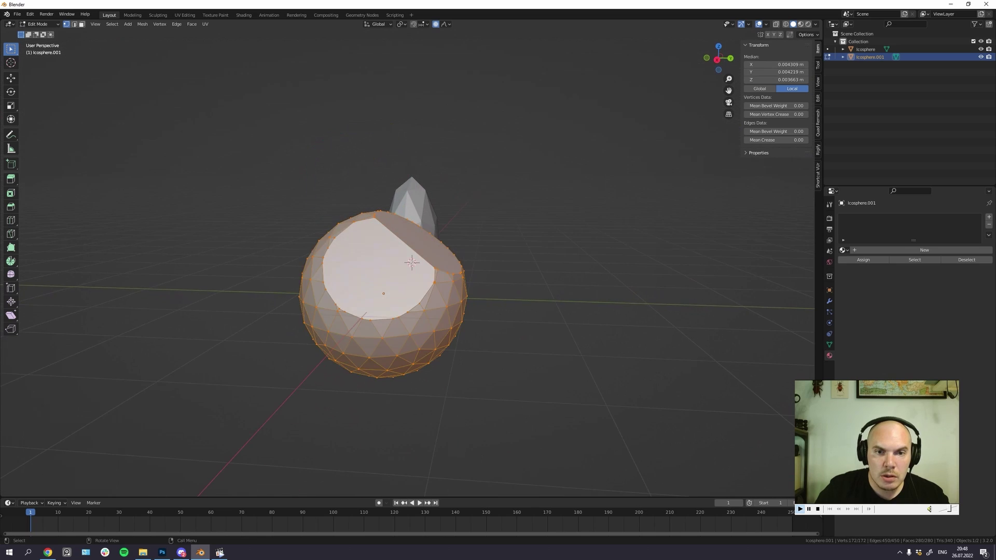
key("F3")
key("Return")
left_click_drag(241, 251, 392, 213)
key("a")
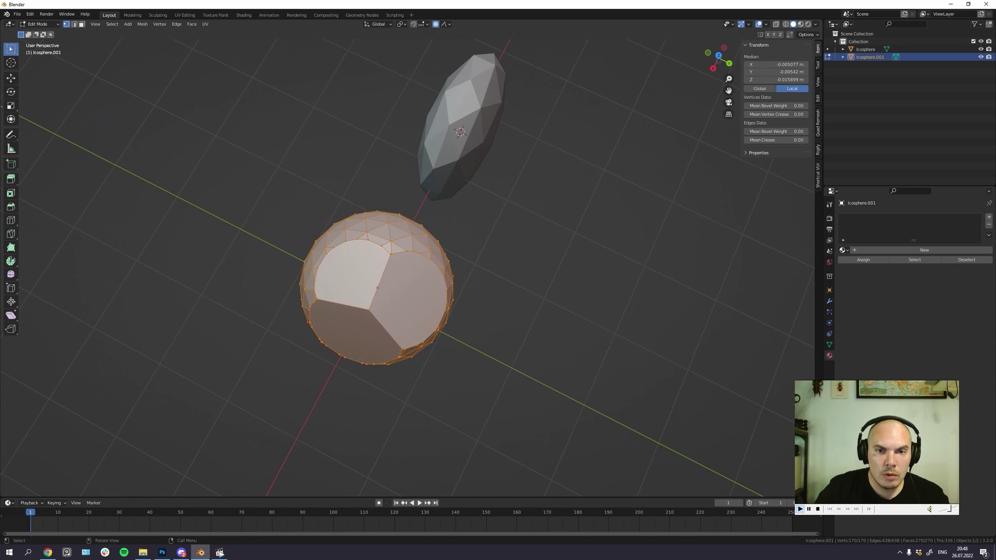
key("F3")
key("Return")
left_click_drag(280, 172, 543, 324)
Step: Cut three further flat facets into the second icosphere with filled, outer-cleared bisects around its remaining rounded sides
key("a")
key("F3")
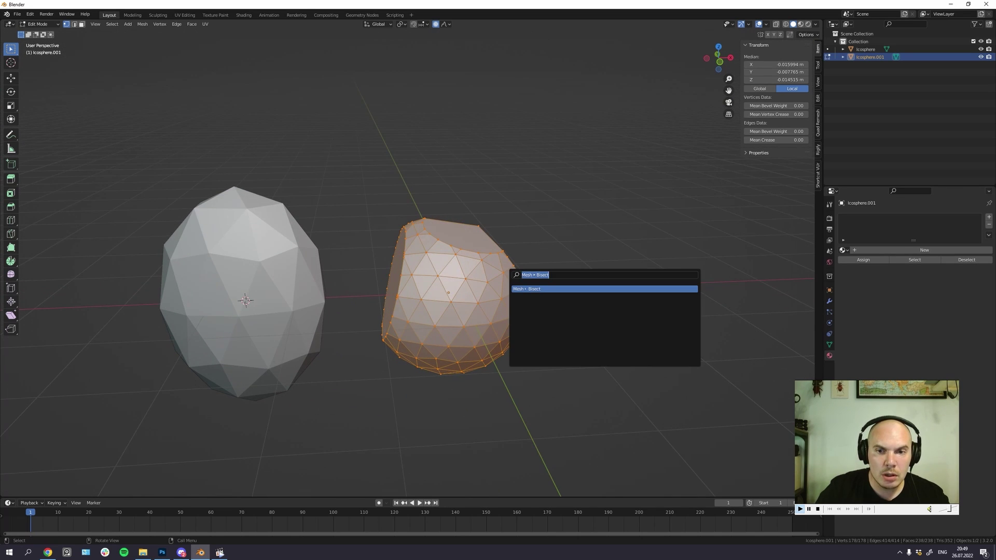
key("Return")
left_click_drag(355, 289, 466, 212)
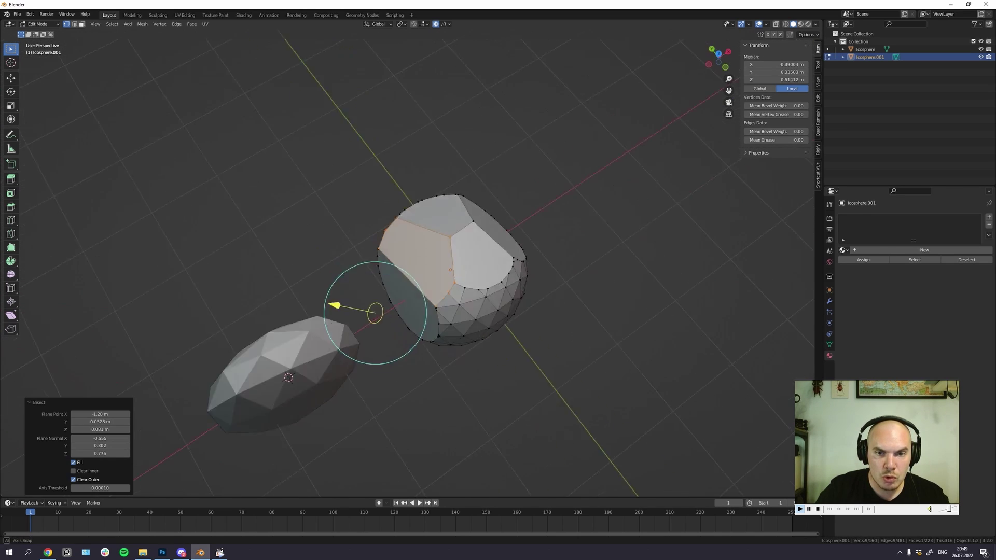
key("a")
key("F3")
key("Return")
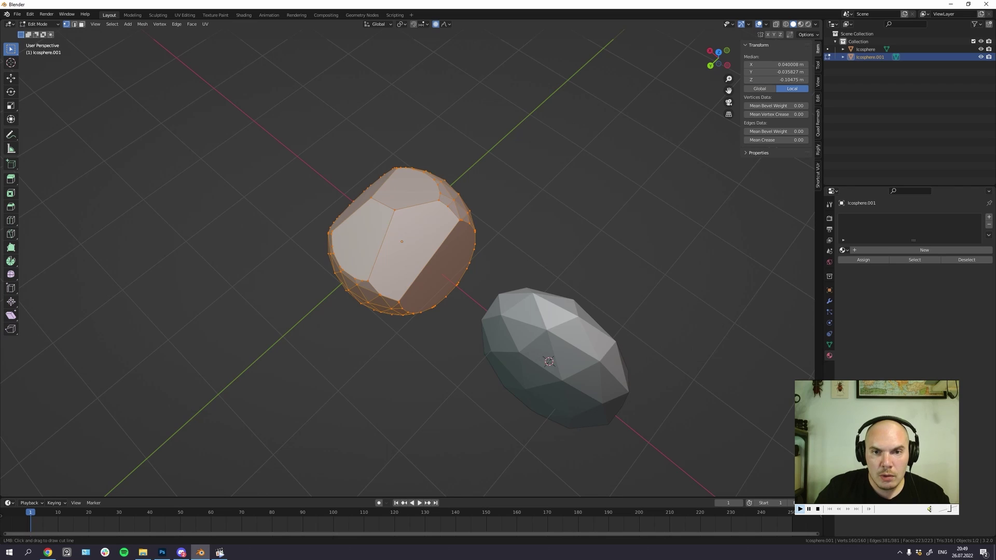
left_click_drag(421, 115, 472, 322)
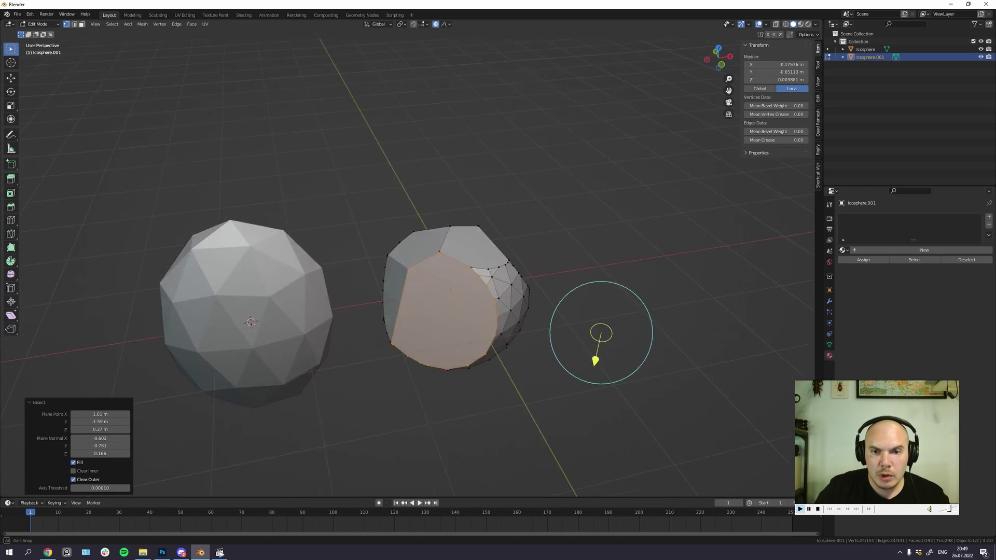
key("a")
key("F3")
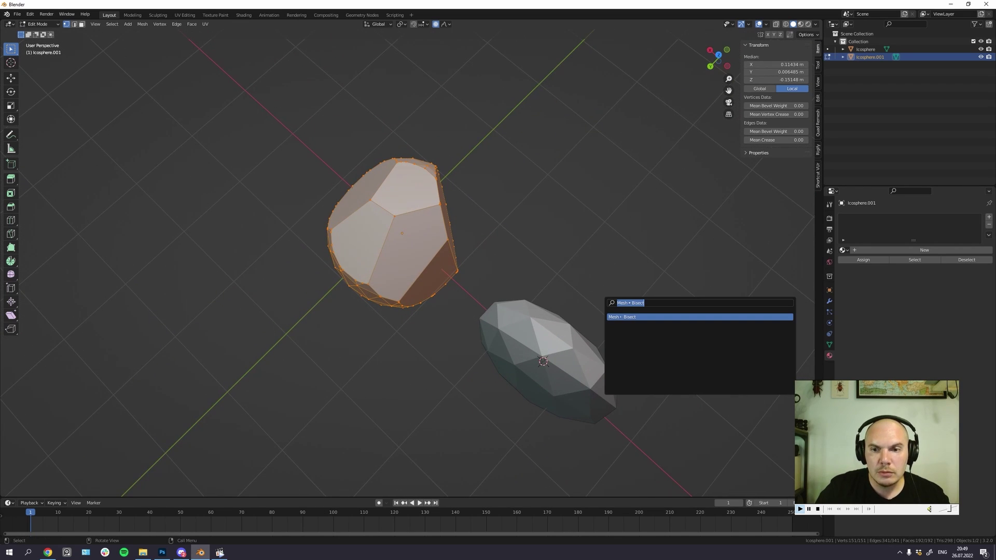
key("Return")
left_click_drag(270, 129, 498, 199)
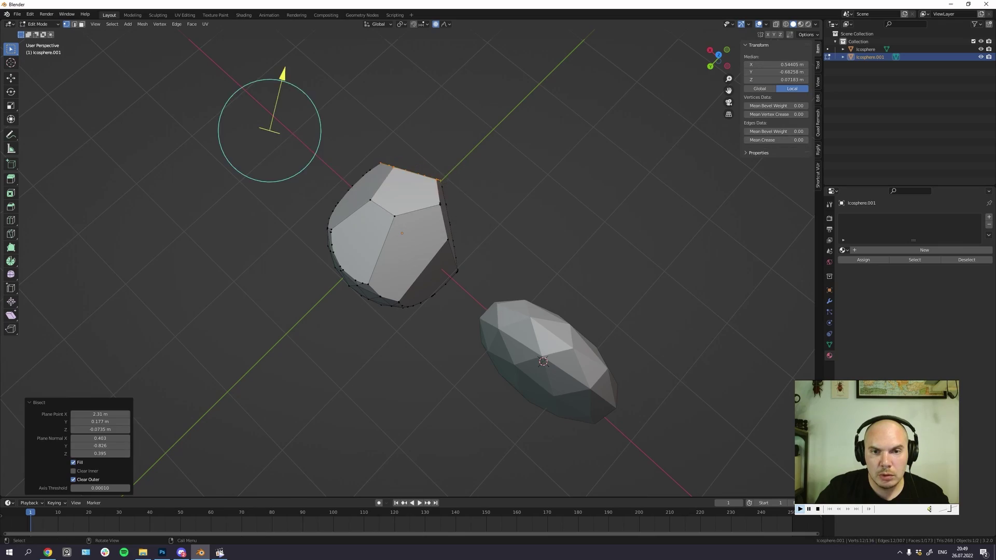
Step: Examine the faceted rock from several angles, switching between Object Mode and Edit Mode
key("Tab")
scroll(407, 262, "down", 5)
key("alt+a")
scroll(407, 262, "up", 4)
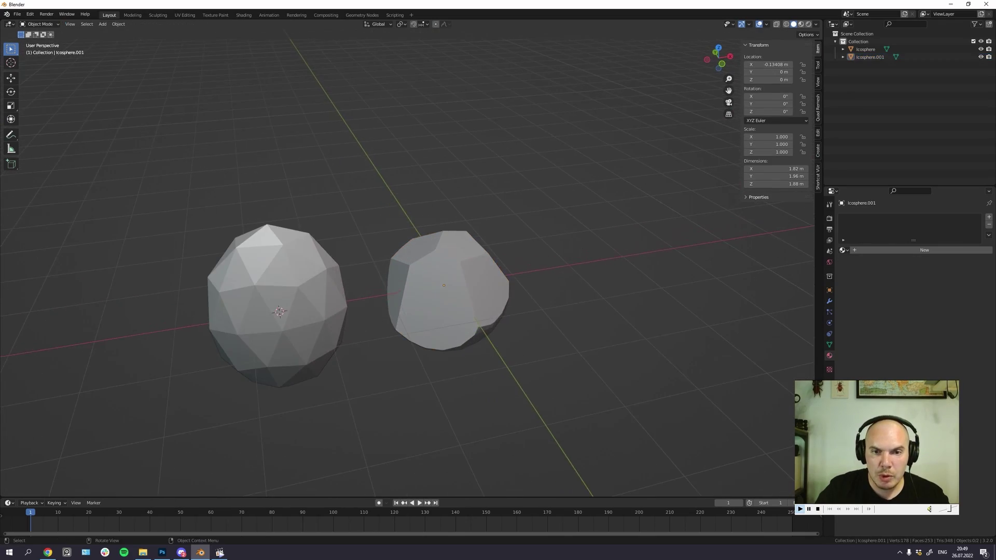
scroll(444, 291, "up", 1)
left_click(444, 291)
key("Tab")
key("Tab")
scroll(444, 291, "down", 3)
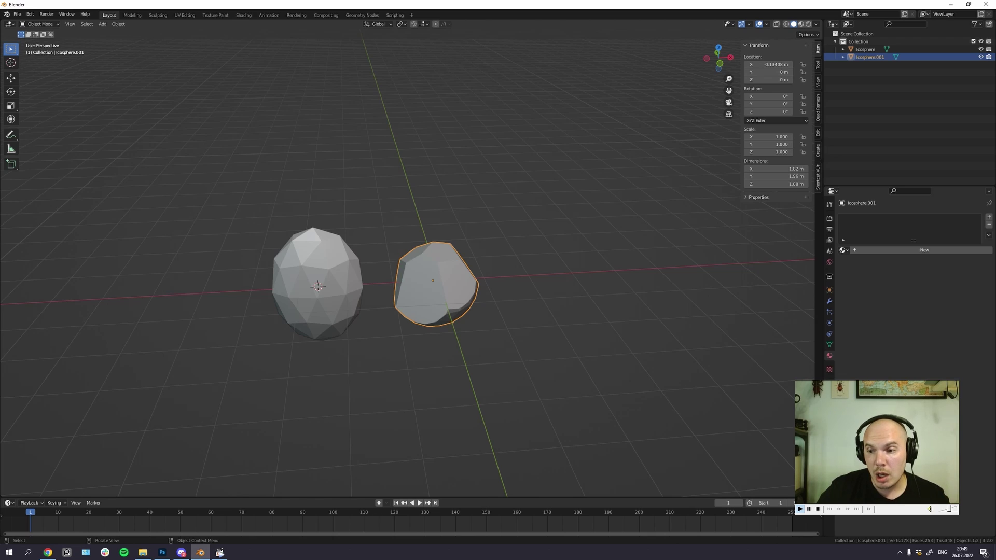
key("Tab")
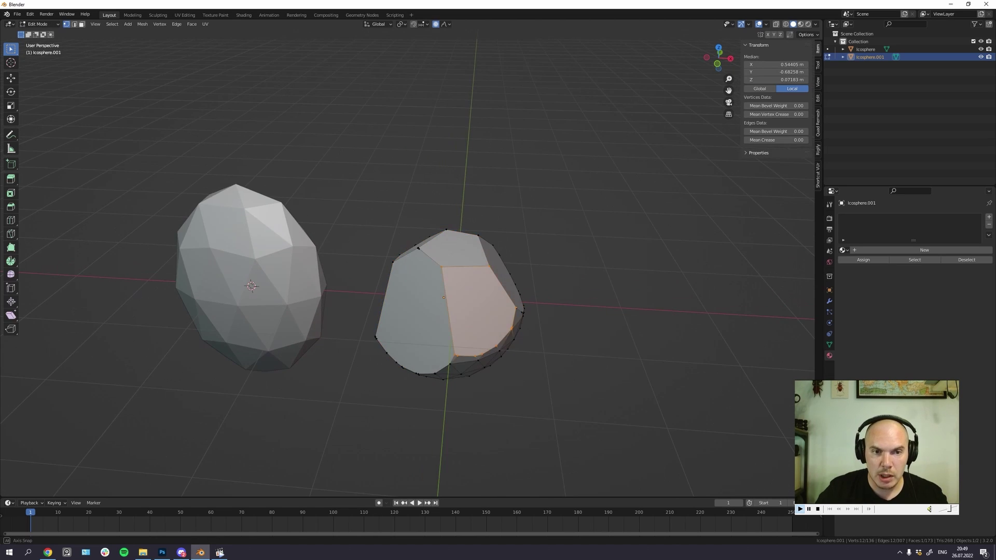
key("Tab")
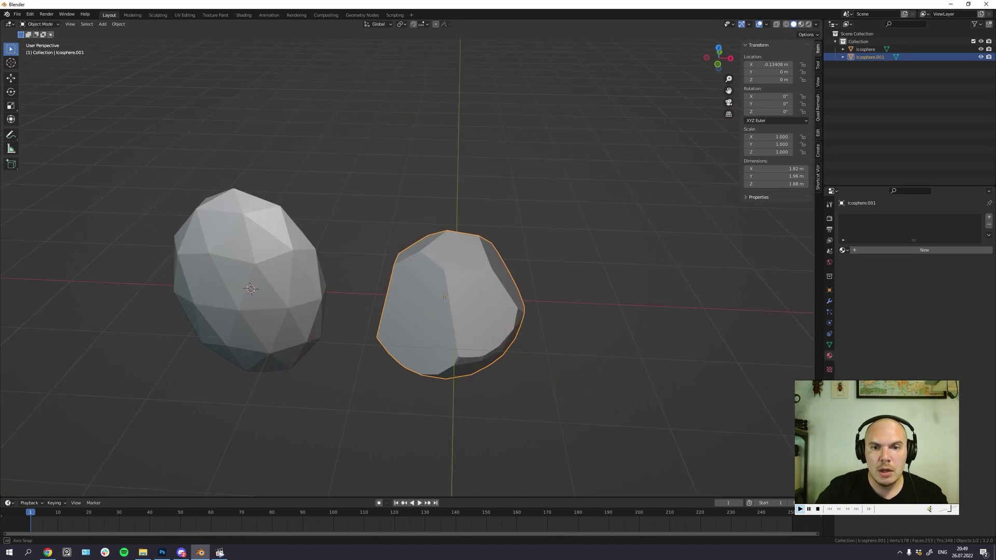
Step: Bevel two upper corner vertices of the faceted rock into small triangular facets
key("Tab")
scroll(448, 294, "up", 2)
left_click(454, 276)
key("ctrl+shift+b")
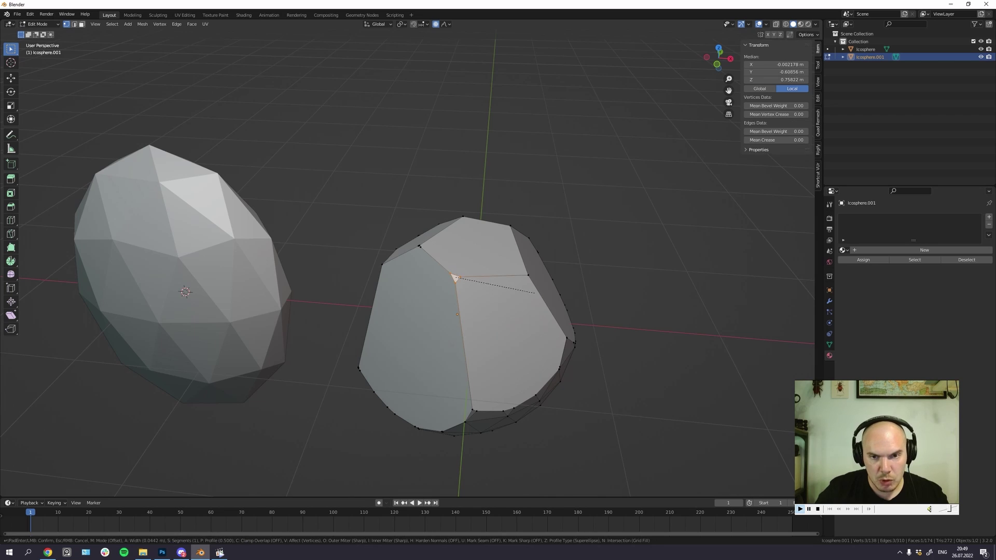
left_click(498, 284)
left_click(528, 275)
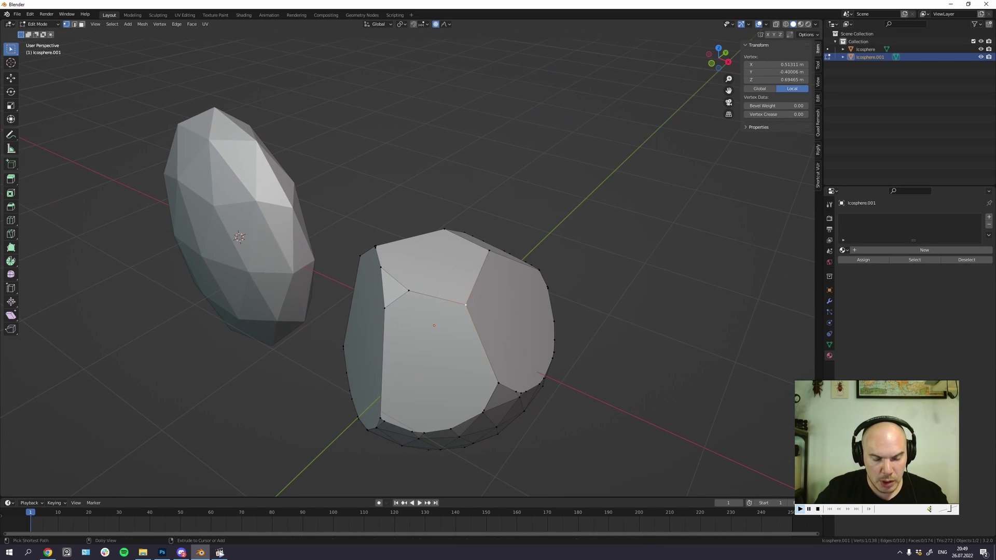
key("ctrl+shift+b")
left_click(493, 326)
Step: Slide the lower vertex of the second corner bevel farther down its edge and return to Object Mode
left_click(478, 333)
key("shift+v")
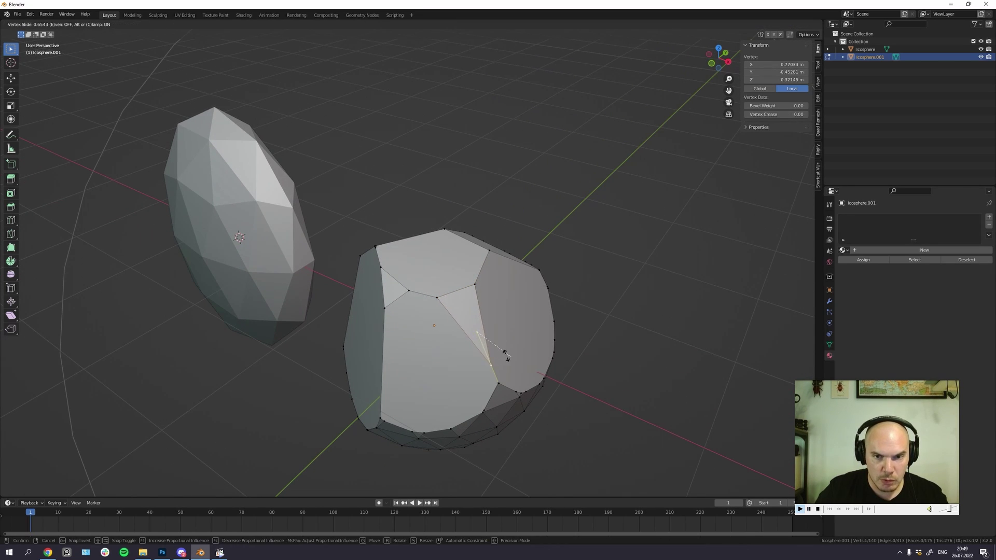
left_click(506, 356)
key("Tab")
scroll(467, 332, "down", 4)
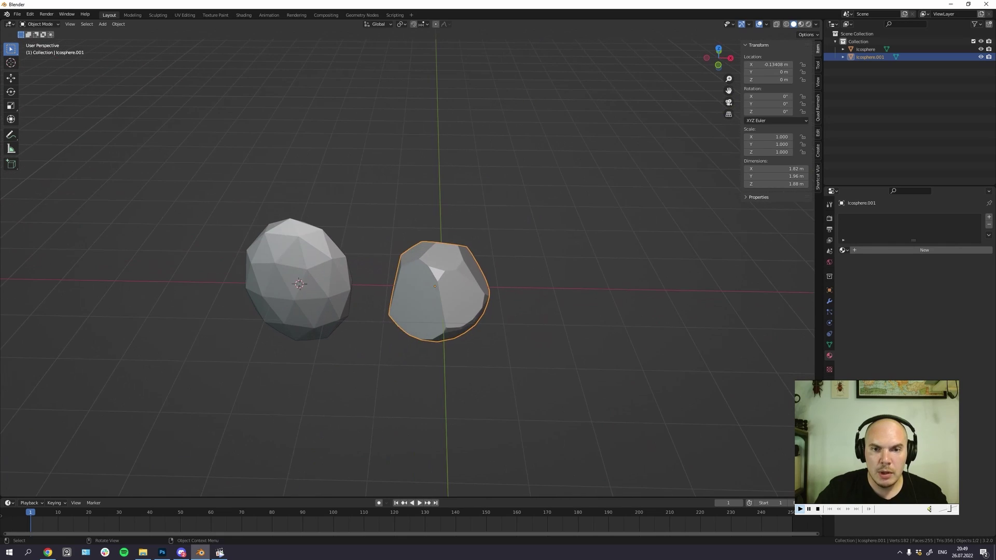
Step: Duplicate the flattened icosphere and move the copy about 6.38 m along X, past the faceted rock
left_click(539, 332)
scroll(466, 322, "down", 3)
left_click(346, 275)
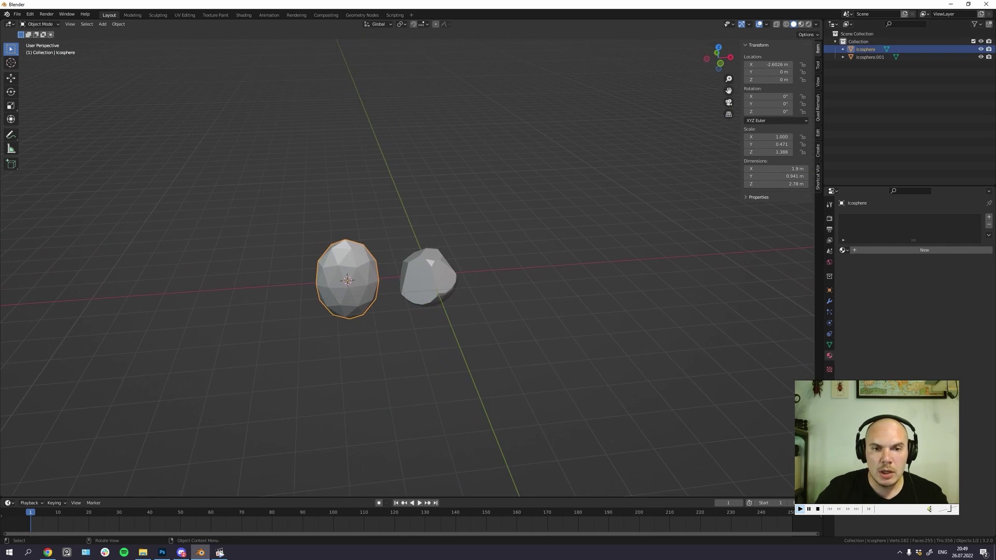
key("shift+d")
key("x")
key("Return")
scroll(363, 259, "up", 3)
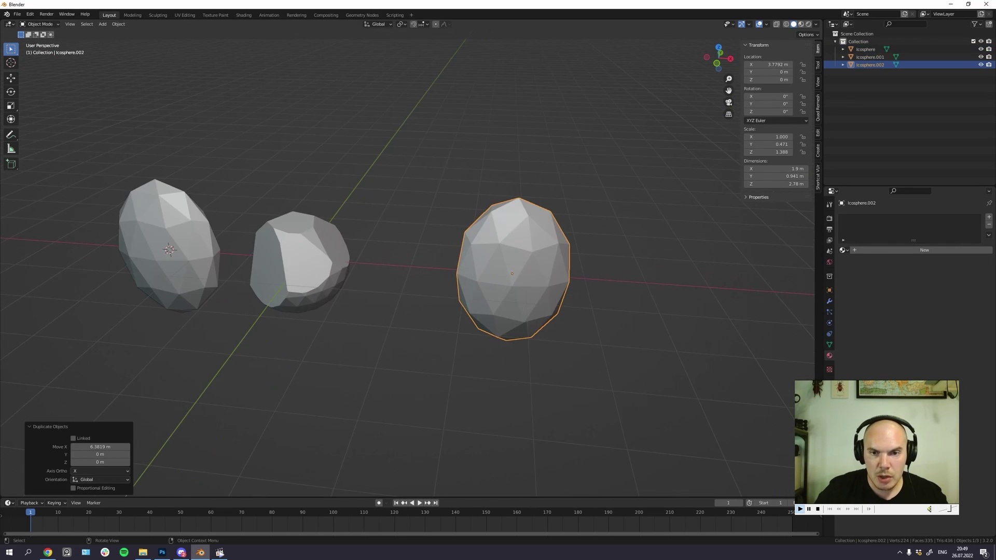
left_click_drag(512, 273, 420, 290)
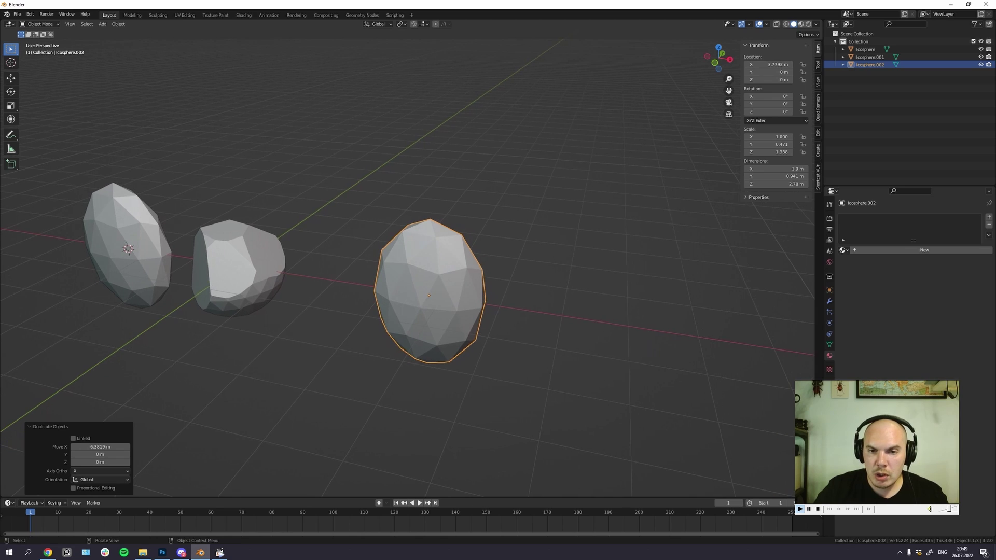
Step: Move the copy's bottom vertex up about 0.81 m along Z using Smooth proportional editing with a size of 1.949
key("Tab")
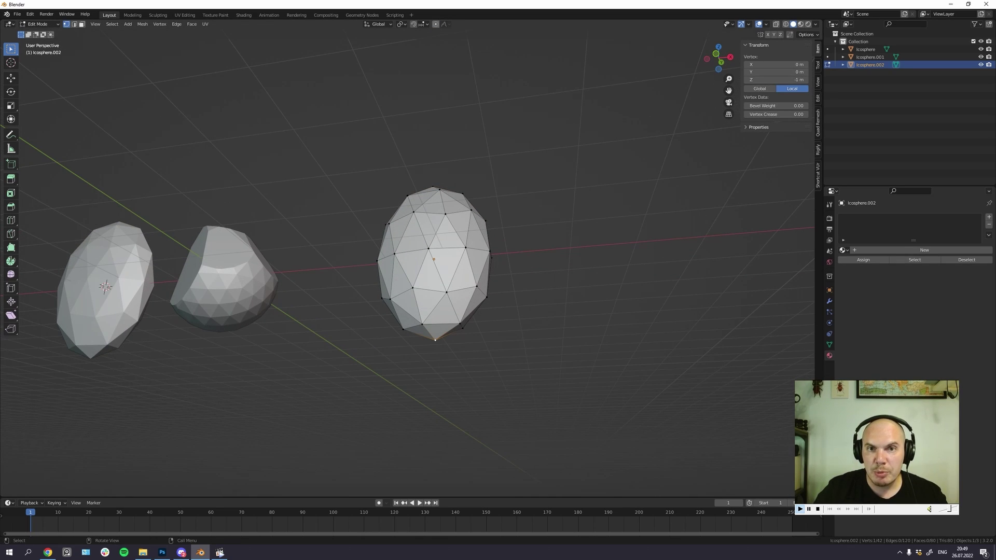
left_click(444, 24)
left_click(444, 59)
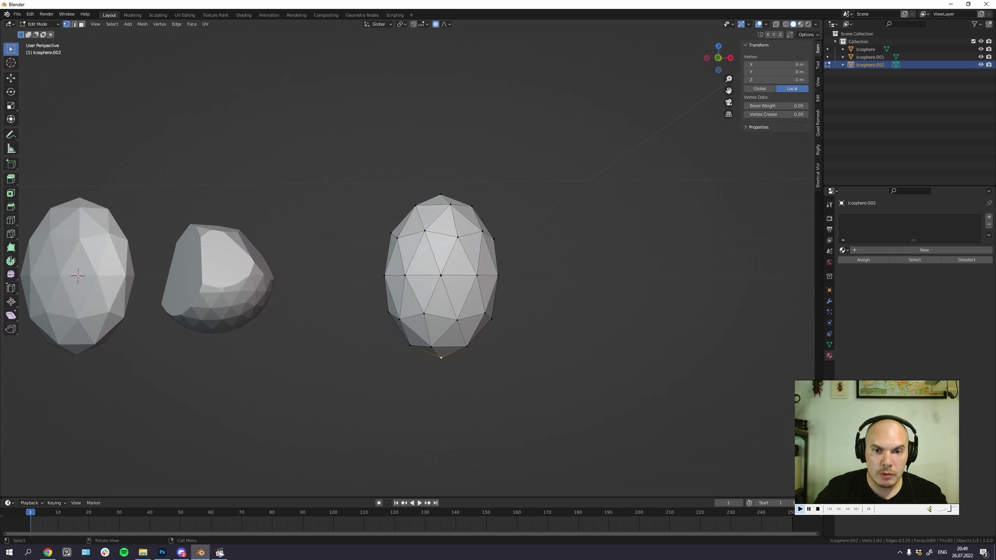
key("g")
key("z")
scroll(441, 311, "up", 5)
scroll(441, 310, "down", 1)
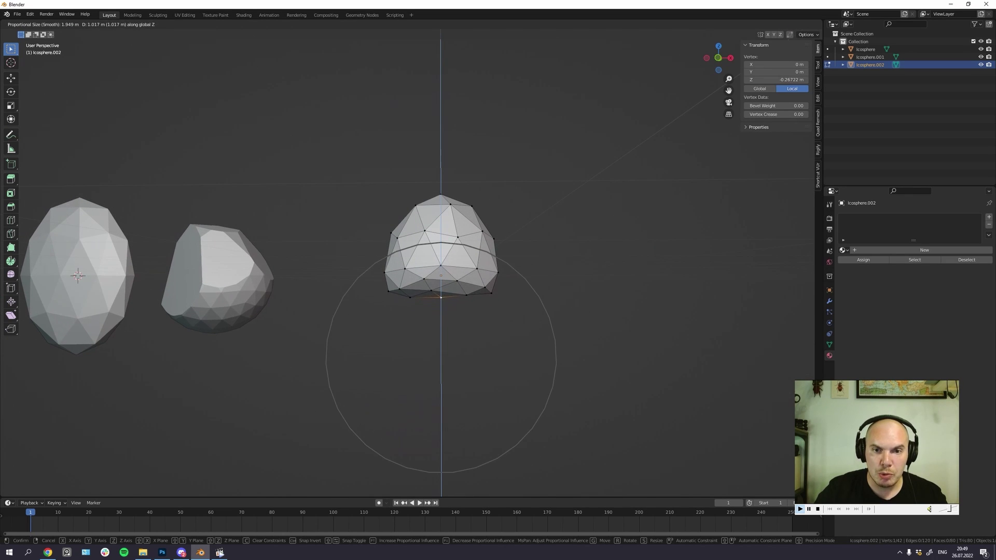
left_click(441, 310)
key("ctrl+z")
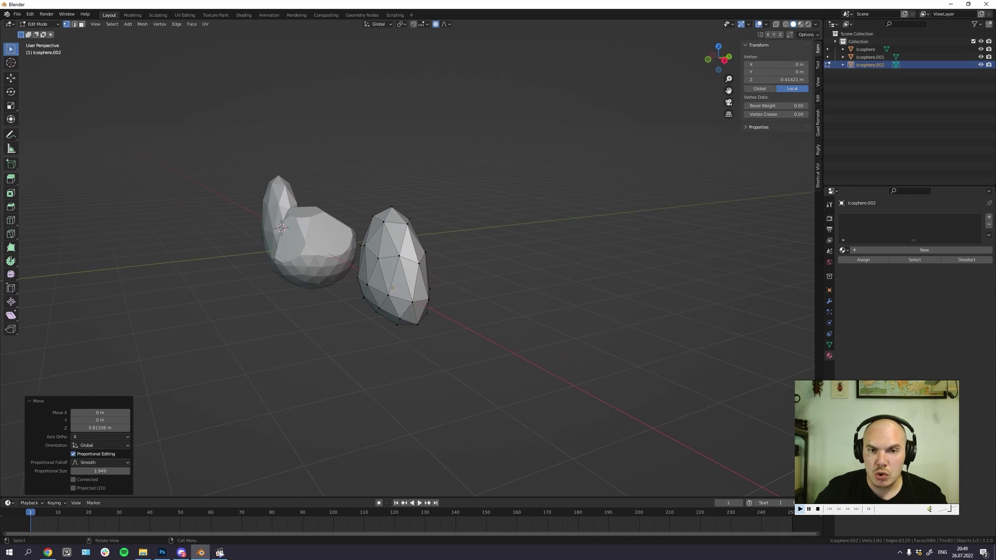
Step: Lower the copy's top vertex along Z with proportional editing and scale the whole mesh by about 1.57 along Y
left_click(393, 209)
key("g")
key("z")
left_click(386, 228)
key("a")
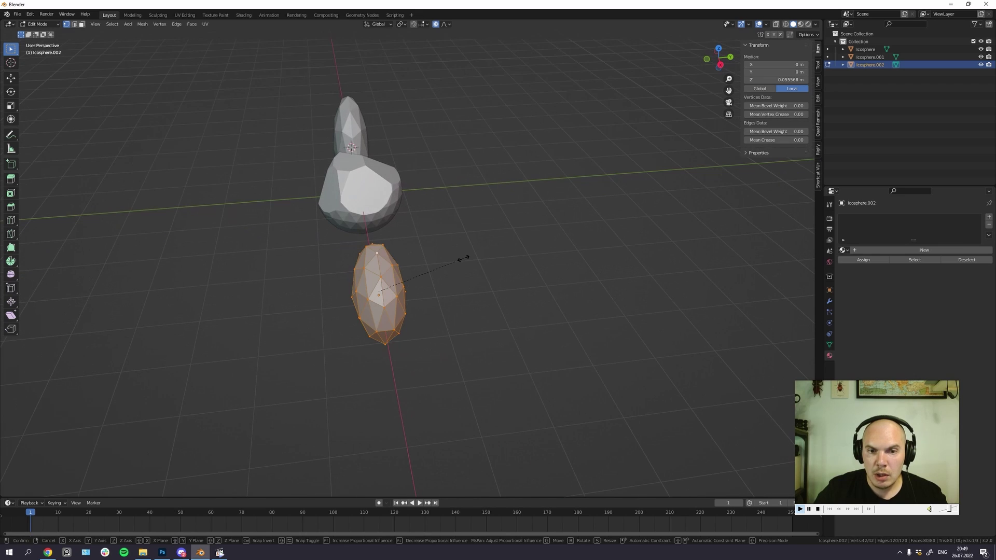
key("s")
key("y")
key("Return")
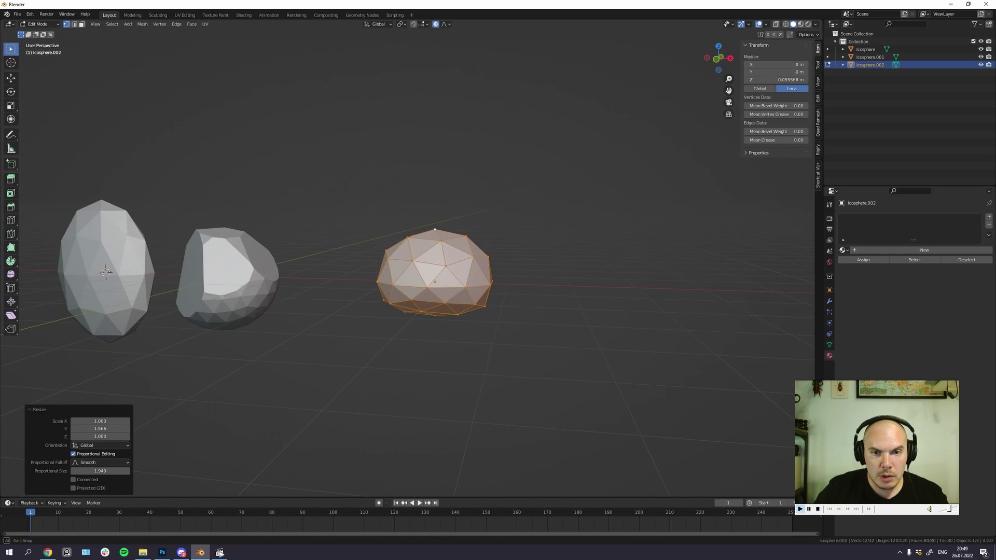
key("Tab")
scroll(418, 282, "up", 2)
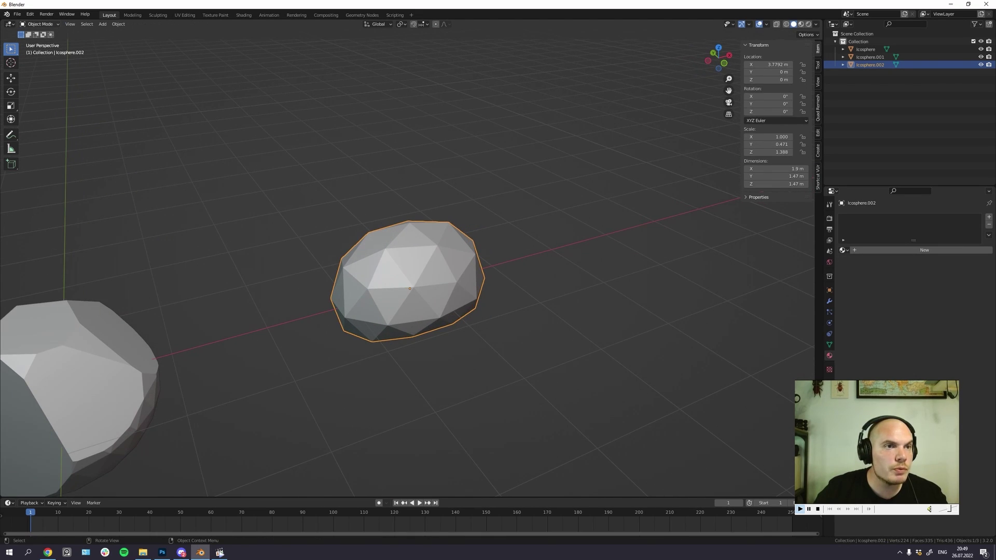
Step: Switch the squashed copy to Sculpt Mode and enable Dyntopo for it
left_click(40, 24)
left_click(41, 50)
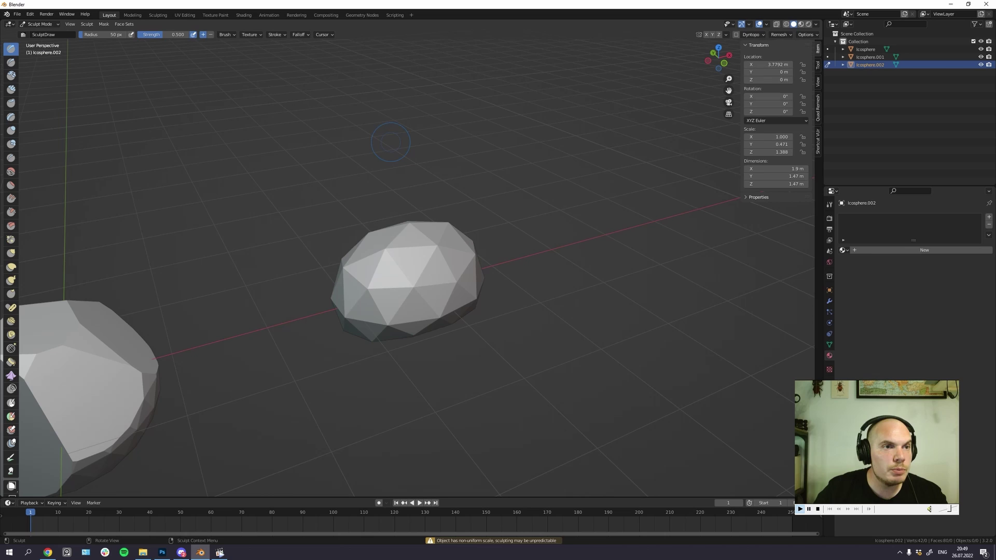
left_click(818, 65)
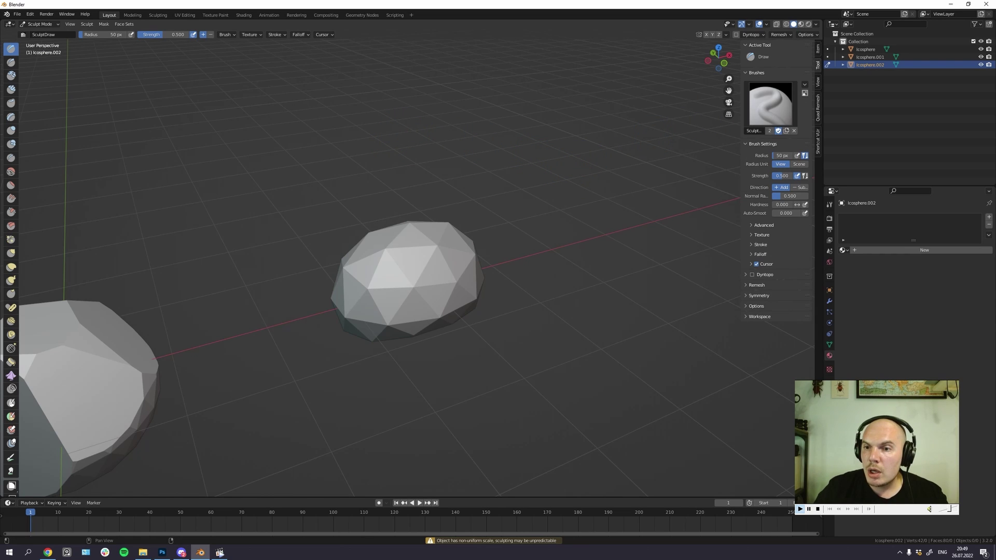
left_click(752, 275)
left_click(751, 294)
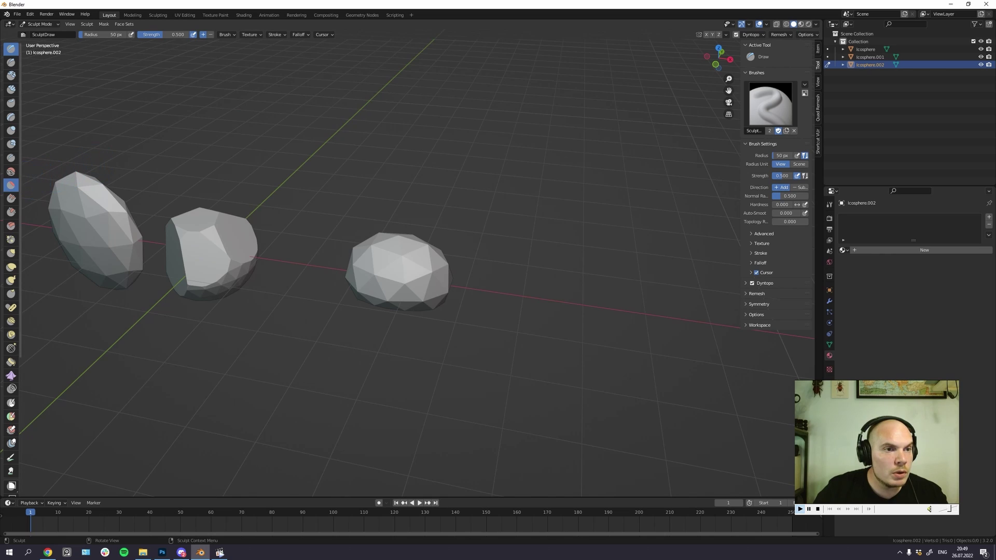
Step: Sculpt the squashed icosphere with the Flatten brush, raising its radius to 101 px and its strength to 0.661
left_click(10, 185)
scroll(408, 257, "down", 2)
mouse_move(409, 257)
left_mouse_down()
mouse_move(426, 277)
mouse_move(462, 280)
mouse_move(392, 267)
mouse_move(380, 305)
left_mouse_up()
scroll(454, 278, "up", 4)
key("bracketright")
key("bracketright")
key("bracketright")
key("bracketright")
key("bracketright")
key("bracketright")
key("bracketright")
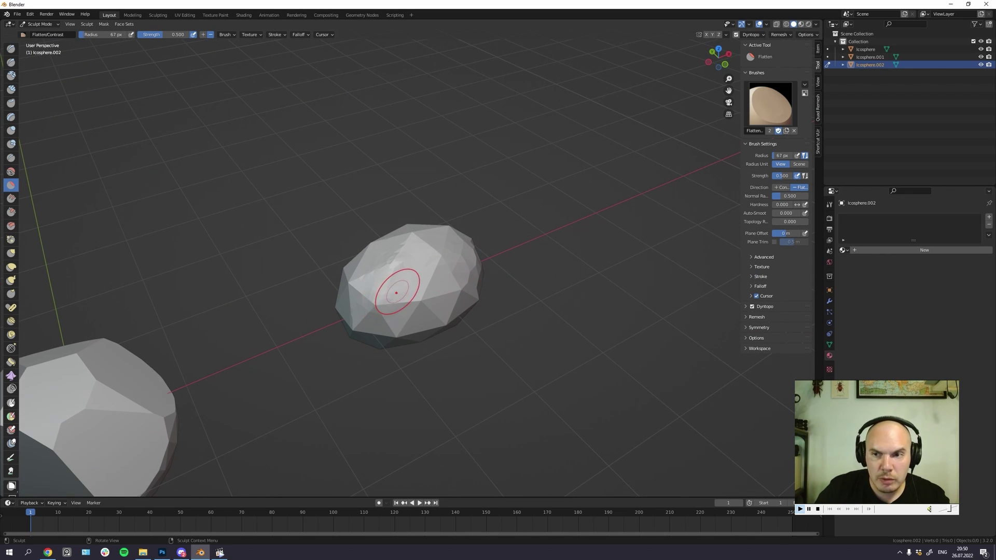
left_click_drag(782, 176, 785, 175)
mouse_move(399, 285)
left_mouse_down()
mouse_move(384, 307)
mouse_move(540, 327)
mouse_move(399, 256)
left_mouse_up()
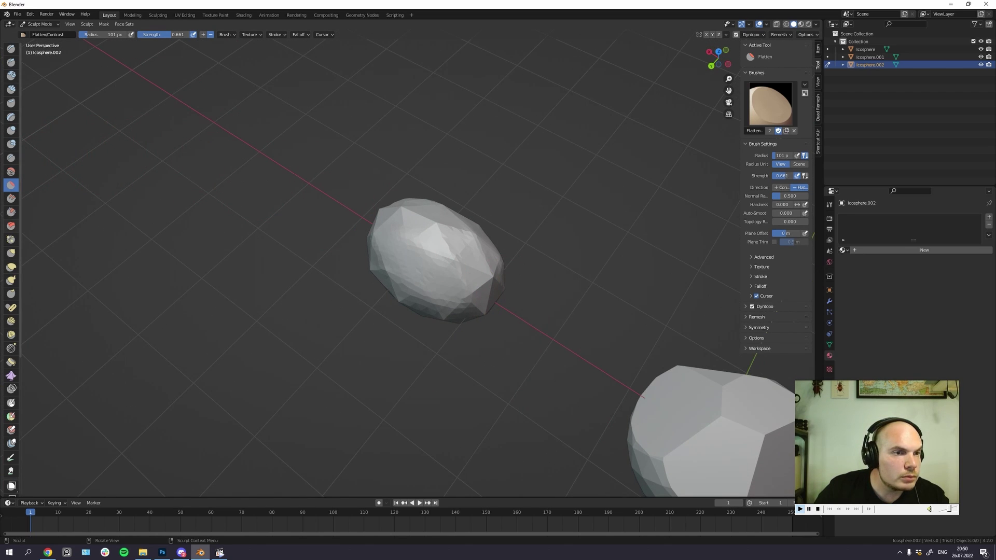
Step: Switch to the Scrape brush for the rock and set its direction to Peaks, radius to 168 px and strength to 1.000
left_click(10, 213)
mouse_move(441, 270)
left_mouse_down()
mouse_move(456, 285)
mouse_move(420, 275)
left_mouse_up()
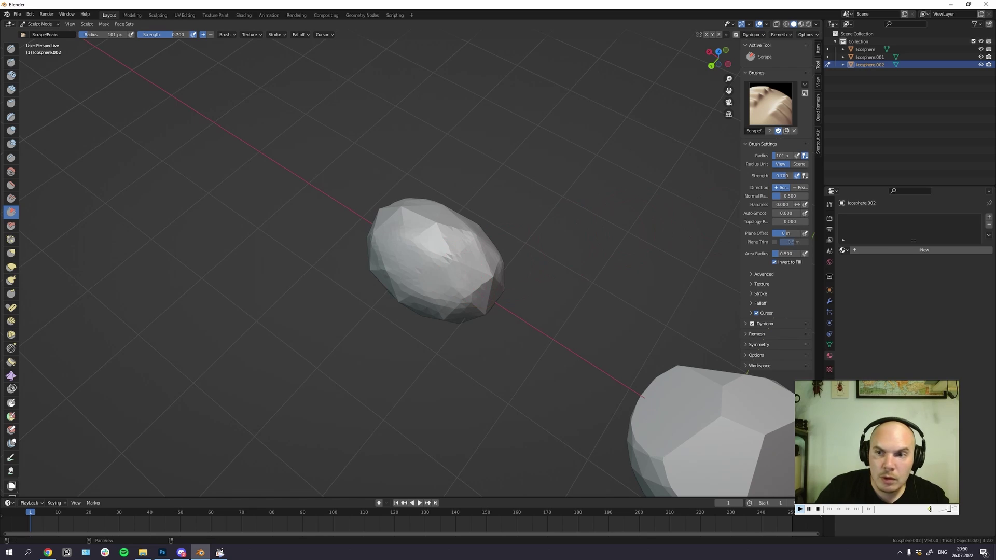
left_click(800, 188)
left_click(804, 234)
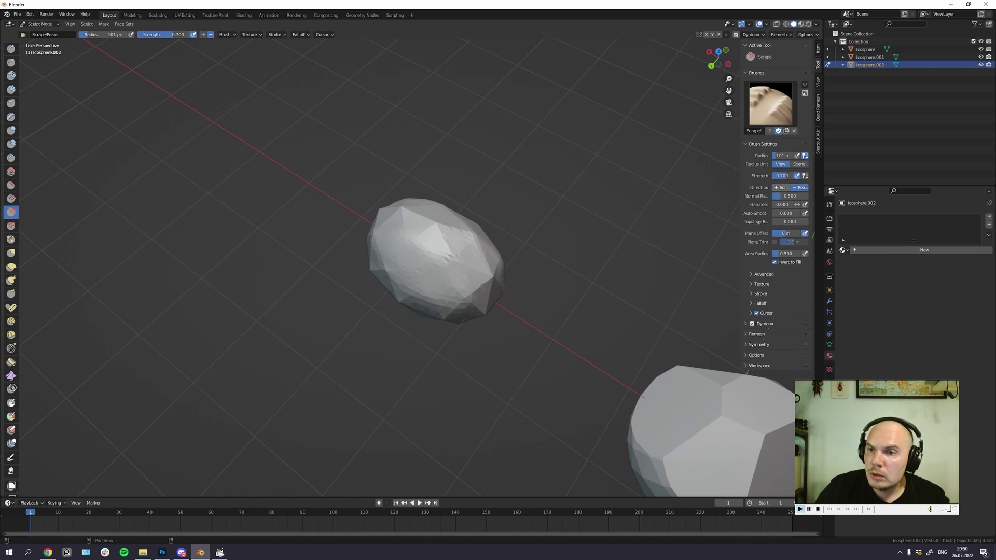
left_click_drag(782, 176, 794, 176)
key("bracketright")
key("bracketright")
key("bracketright")
key("bracketright")
key("bracketright")
Step: Sculpt broad strokes around the rock's sides with the Scrape brush and return to Object Mode
mouse_move(454, 262)
left_mouse_down()
mouse_move(462, 275)
mouse_move(505, 278)
mouse_move(412, 282)
mouse_move(386, 306)
mouse_move(428, 308)
left_mouse_up()
left_click_drag(456, 296, 371, 285)
mouse_move(376, 285)
left_mouse_down()
mouse_move(404, 280)
mouse_move(394, 257)
mouse_move(363, 256)
left_mouse_up()
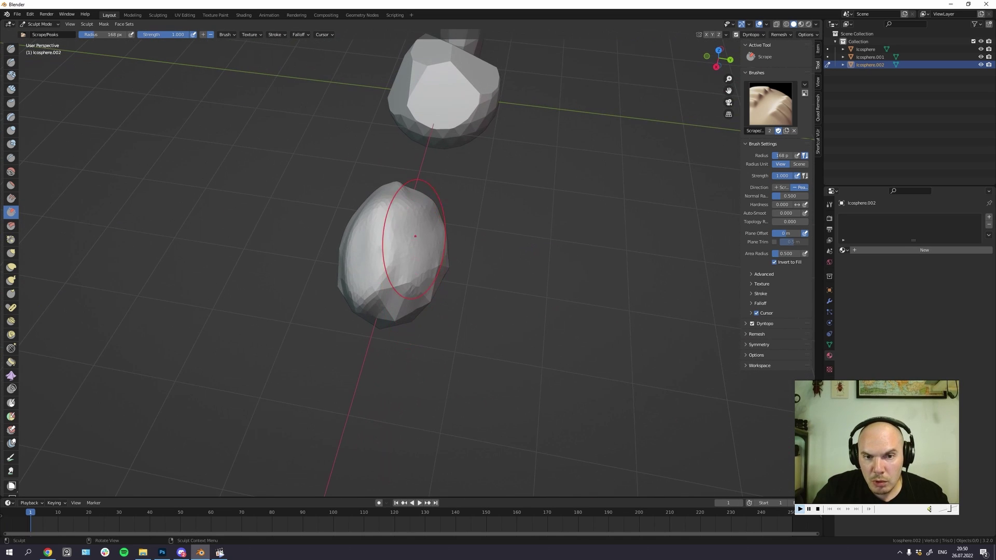
mouse_move(414, 233)
left_mouse_down()
mouse_move(401, 275)
mouse_move(474, 241)
left_mouse_up()
key("ctrl+Tab")
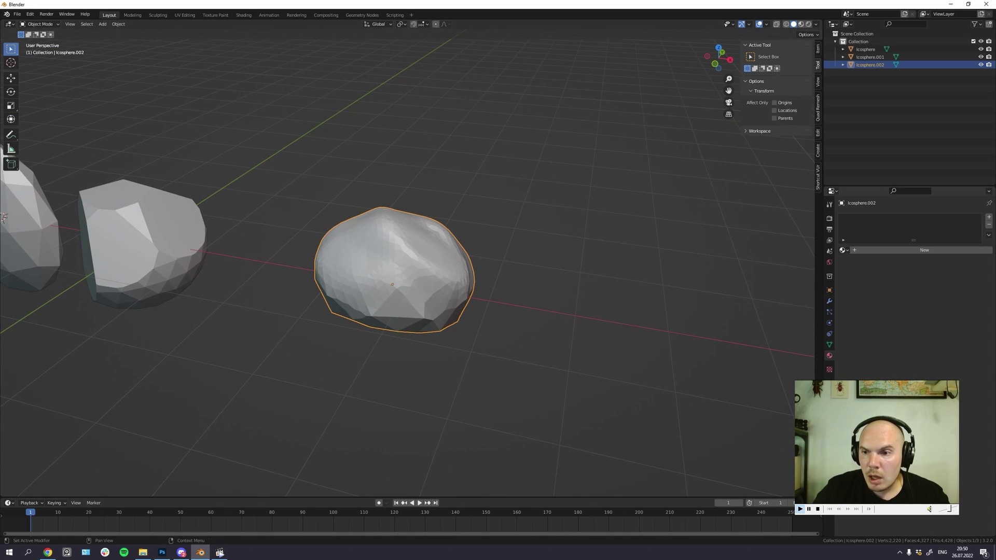
Step: Add a Decimate modifier to the sculpted rock, lower its ratio to a coarse faceted mesh, and apply it
left_click(828, 300)
left_click(882, 217)
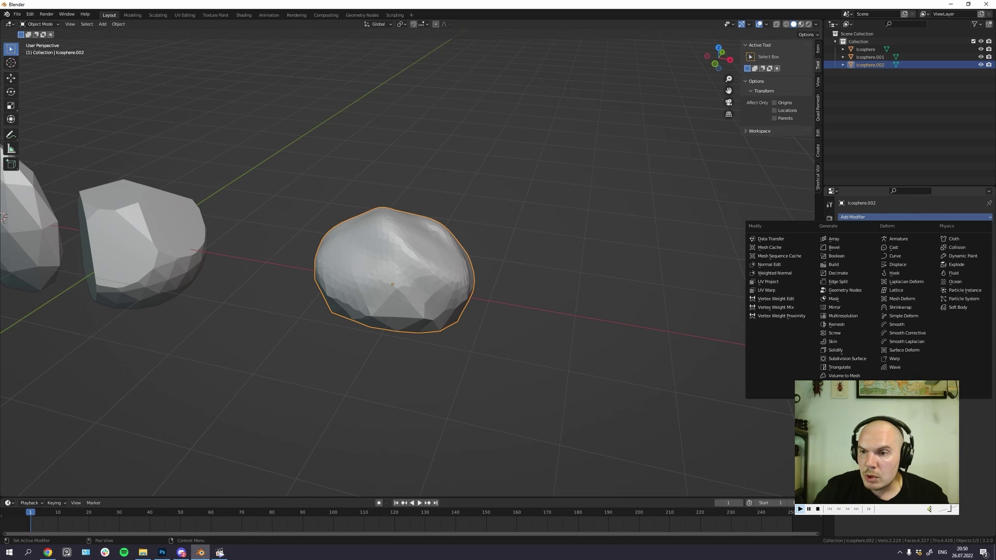
left_click(838, 273)
left_click_drag(940, 251, 860, 251)
key("Tab")
left_click_drag(498, 280, 472, 306)
key("Tab")
key("ctrl+a")
key("Tab")
left_click(415, 227)
left_click_drag(414, 226, 498, 260)
key("Tab")
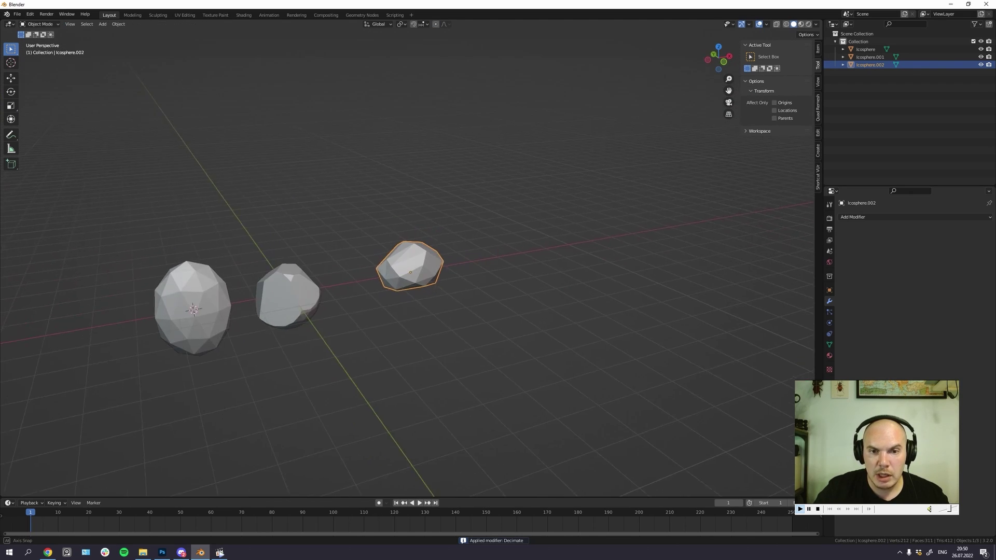
Step: Scale the decimated rock's whole mesh by about 1.2 along Z
key("Tab")
key("a")
key("s")
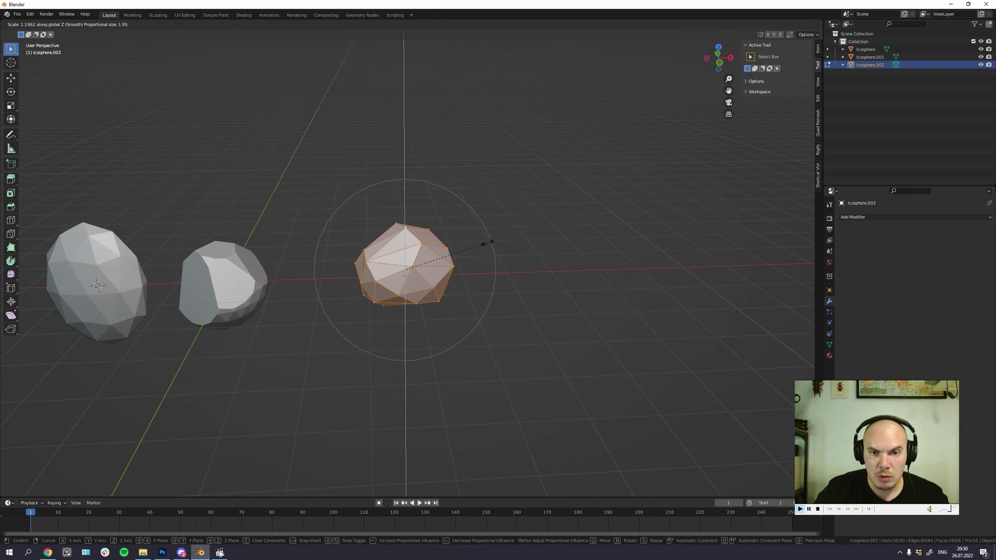
left_click(480, 242)
key("Tab")
scroll(408, 259, "up", 3)
Step: Snap the 3D cursor to a vertex at the rock's top and add a 5-vertex circle there
key("Tab")
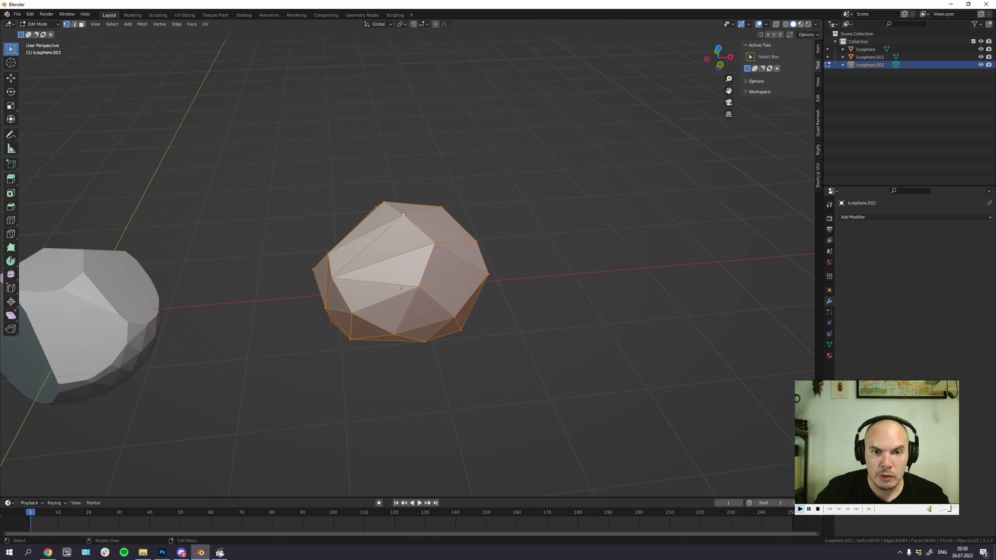
left_click(404, 214)
key("shift+s")
left_click(511, 275)
key("shift+a")
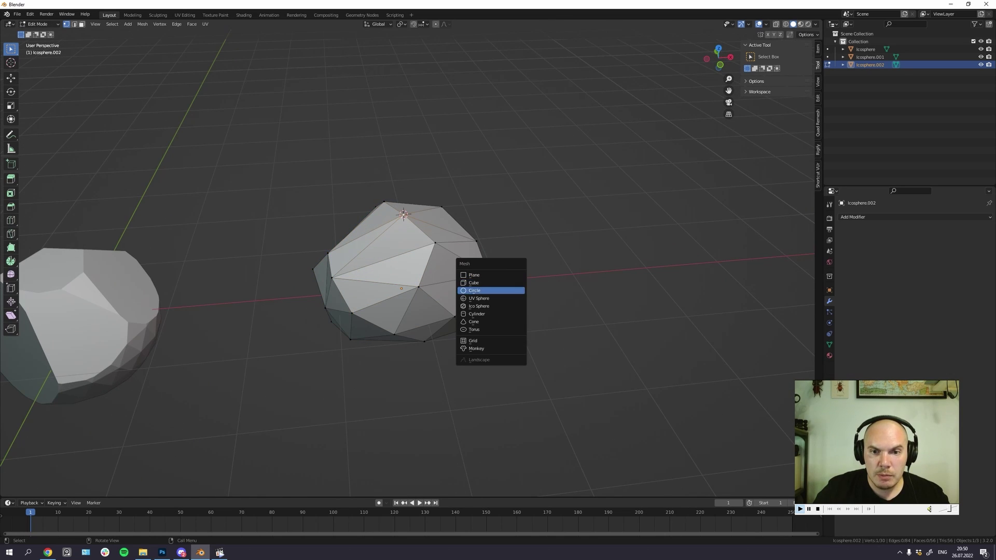
left_click(474, 291)
left_click(100, 405)
type("5")
key("Return")
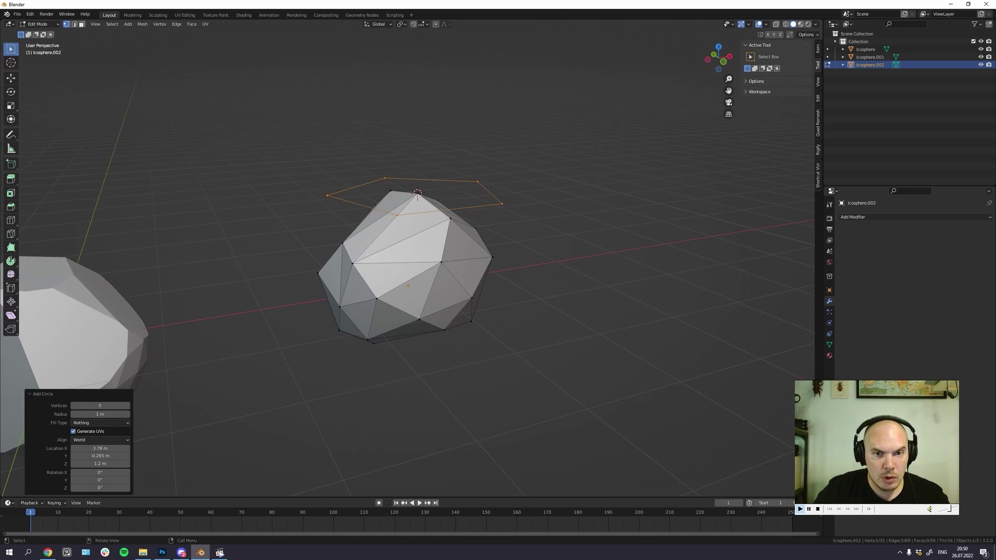
Step: Scale the five-sided circle down and move it up about 0.39 m along Z, above the rock
key("s")
left_click(498, 212)
key("g")
key("z")
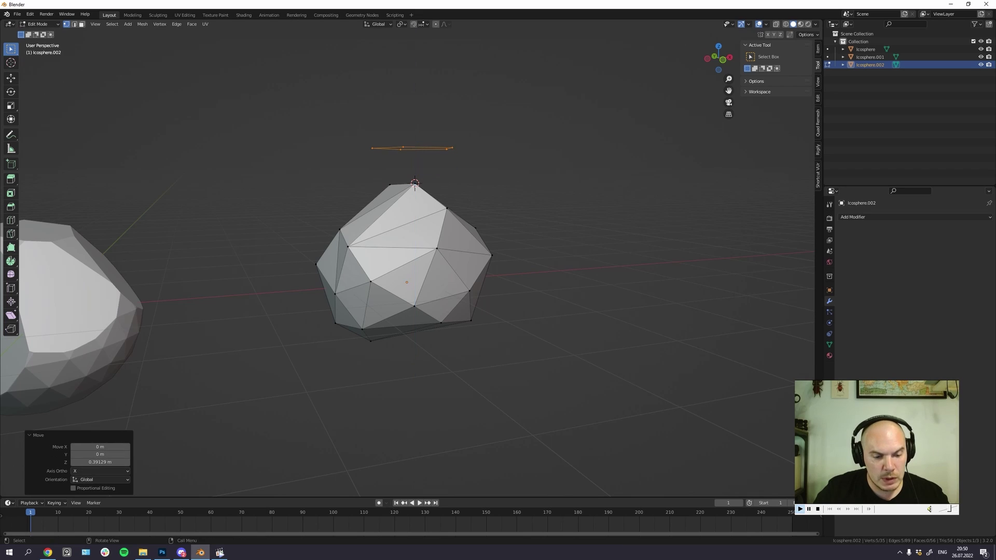
left_click(415, 162)
Step: Extrude the circle about 0.56 m down along Z and scale the lower loop in to form a sack's neck
key("e")
key("z")
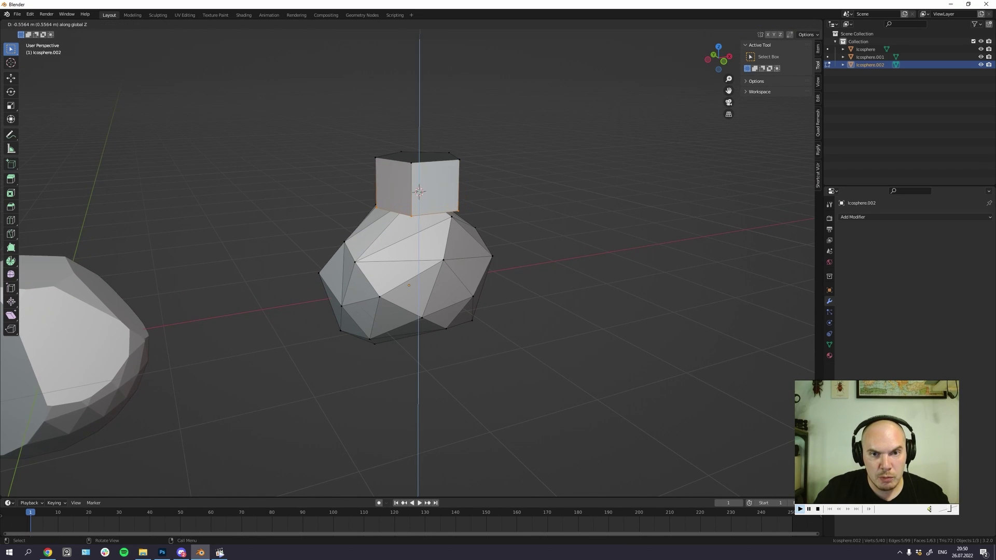
left_click(549, 249)
key("s")
left_click(484, 227)
Step: Recalculate the normals of the entire sack mesh to face outside and return to Object Mode
key("a")
key("alt+n")
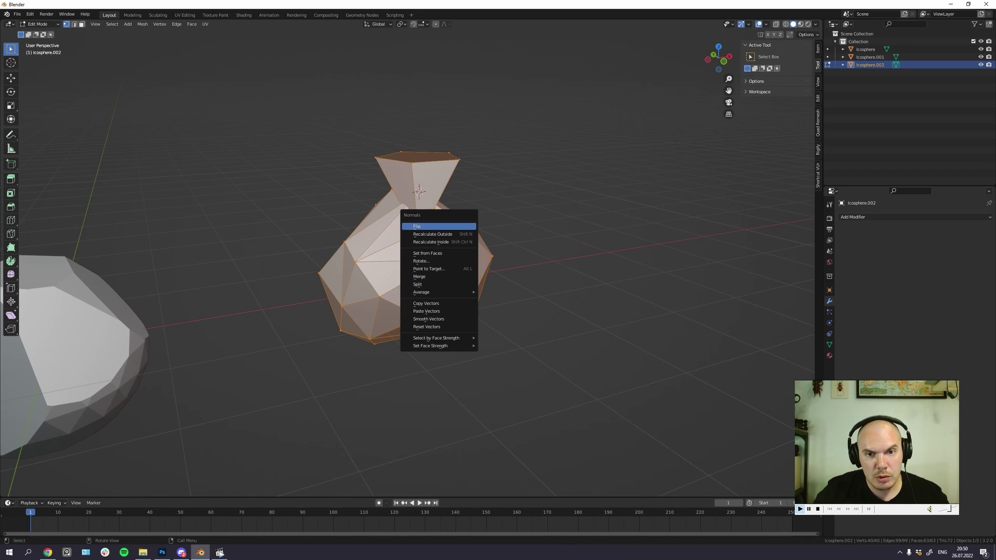
left_click(436, 233)
key("Tab")
scroll(436, 233, "down", 2)
key("alt+a")
scroll(436, 234, "down", 8)
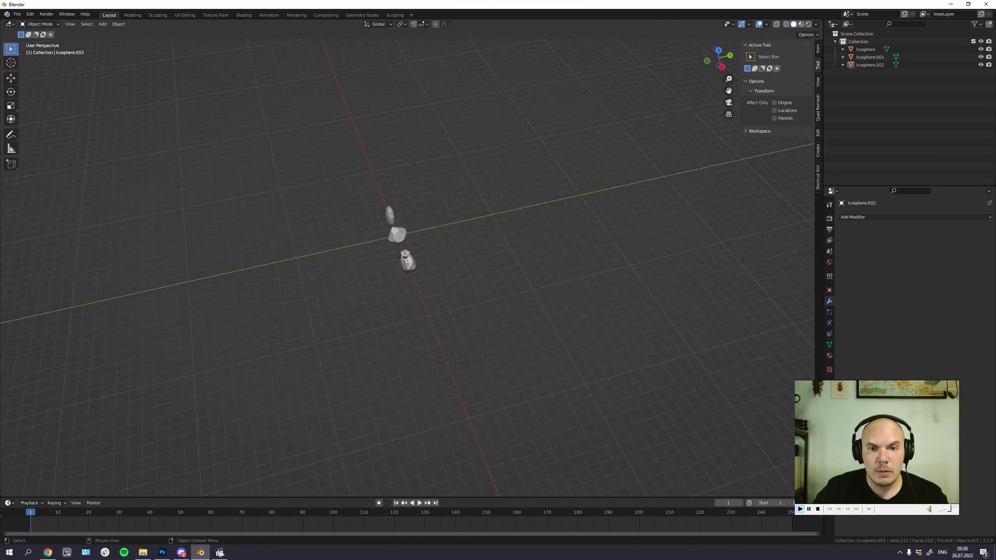
scroll(407, 265, "up", 6)
scroll(408, 265, "up", 3)
Step: Select the sack's linked neck geometry and move it about 0.19 m along Y over the body
key("Tab")
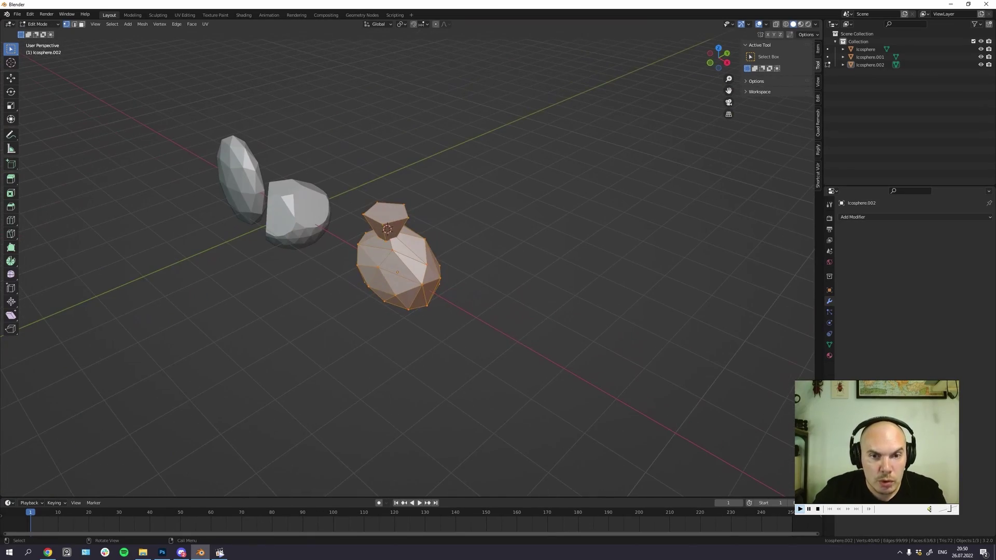
left_click(407, 214)
key("ctrl+l")
scroll(407, 265, "up", 1)
key("g")
key("y")
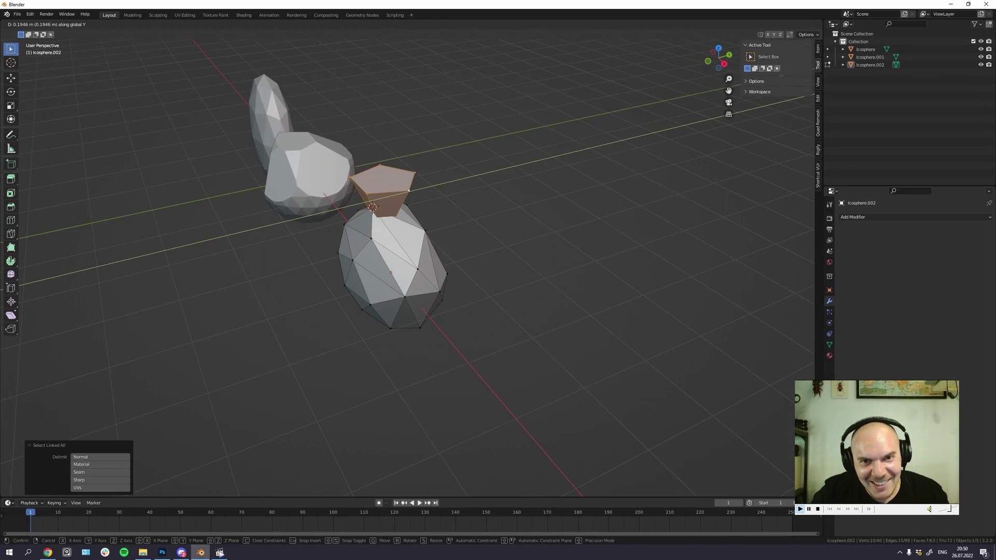
left_click(407, 233)
key("Tab")
scroll(407, 264, "down", 3)
key("alt+a")
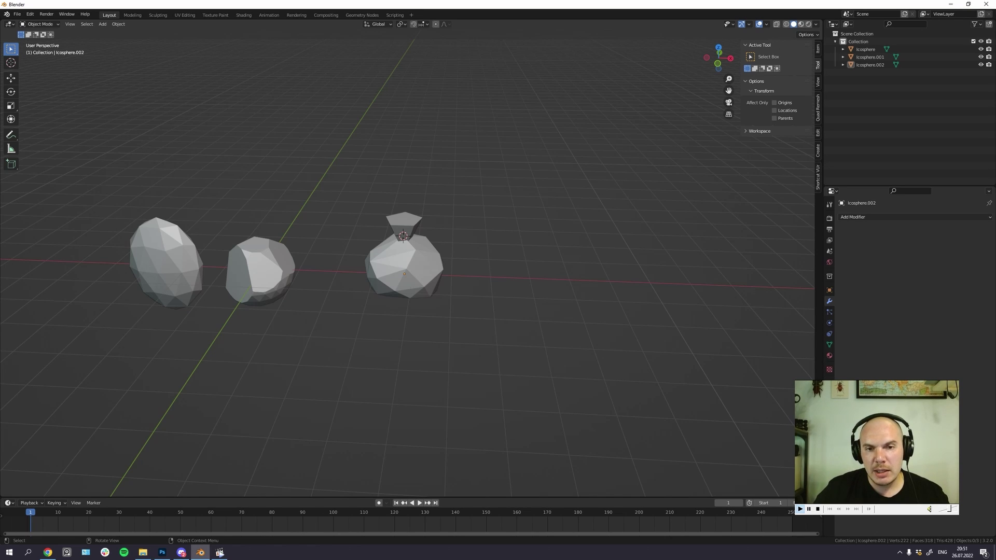
Step: Rotate the finished sack about the Z axis and deselect it
left_click(404, 261)
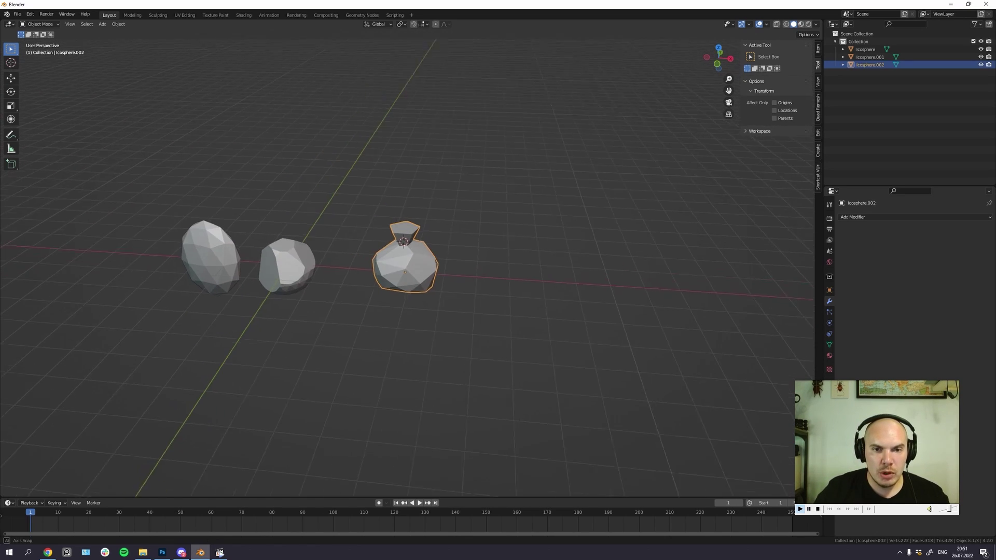
key("r")
key("z")
left_click(329, 188)
left_click(329, 188)
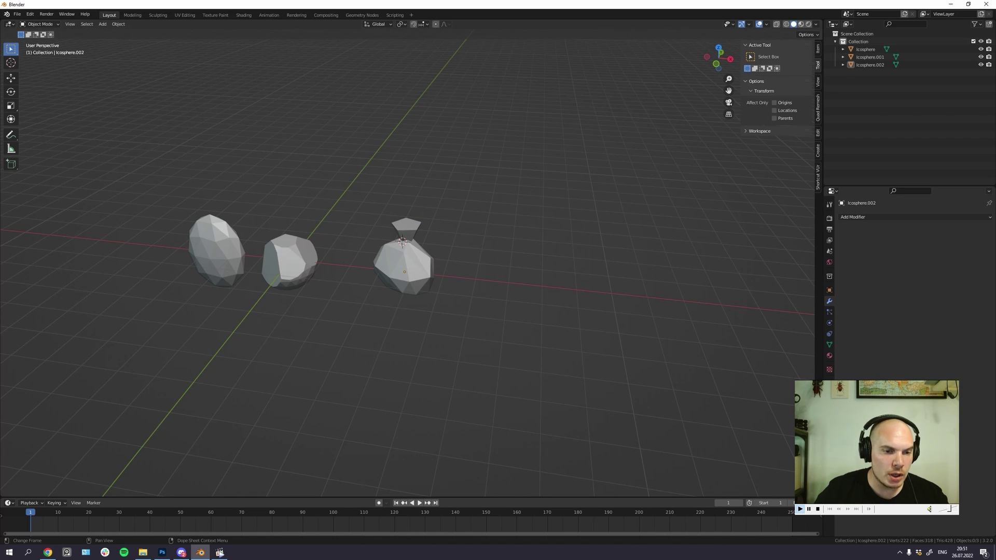
Step: Switch to Photoshop and examine the fishing hut render, from the dock's sacks, crates and boat to the full composition
left_click(162, 552)
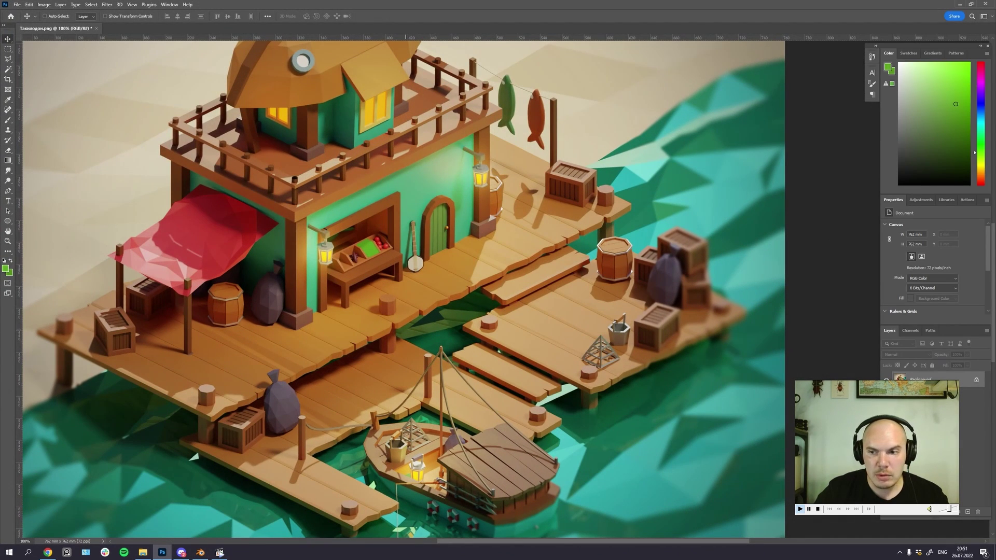
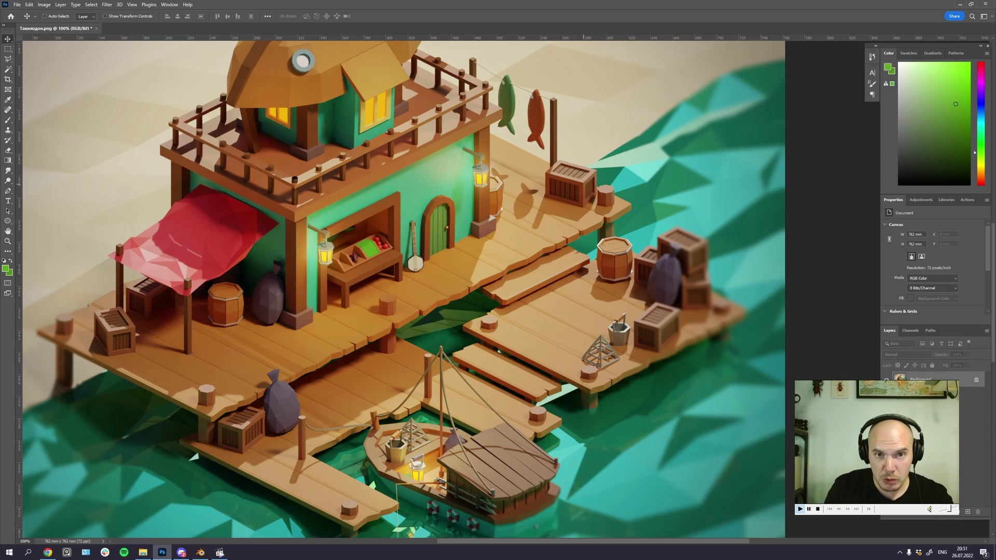
left_click_drag(408, 301, 444, 288)
scroll(419, 288, "down", 3)
scroll(419, 288, "right", 1)
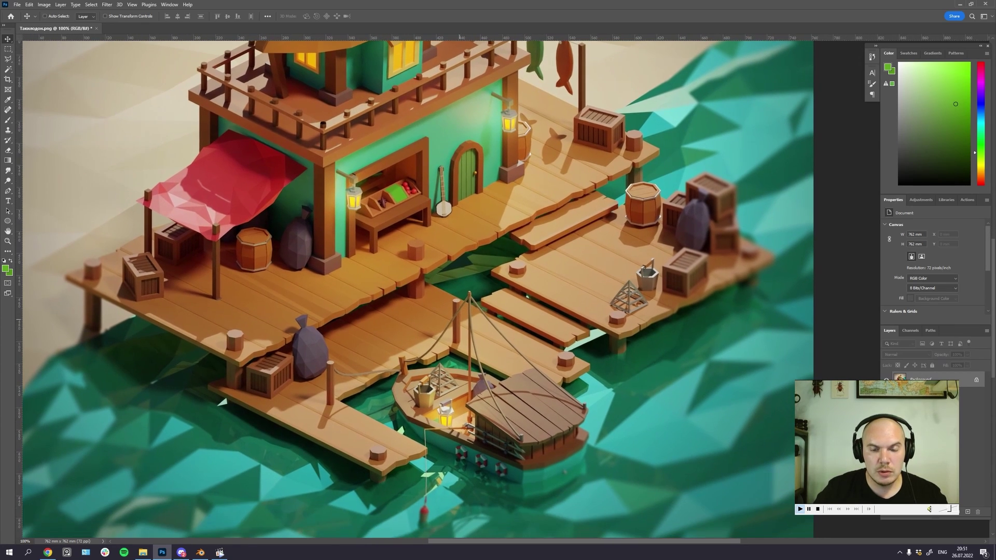
left_click_drag(434, 229, 432, 227)
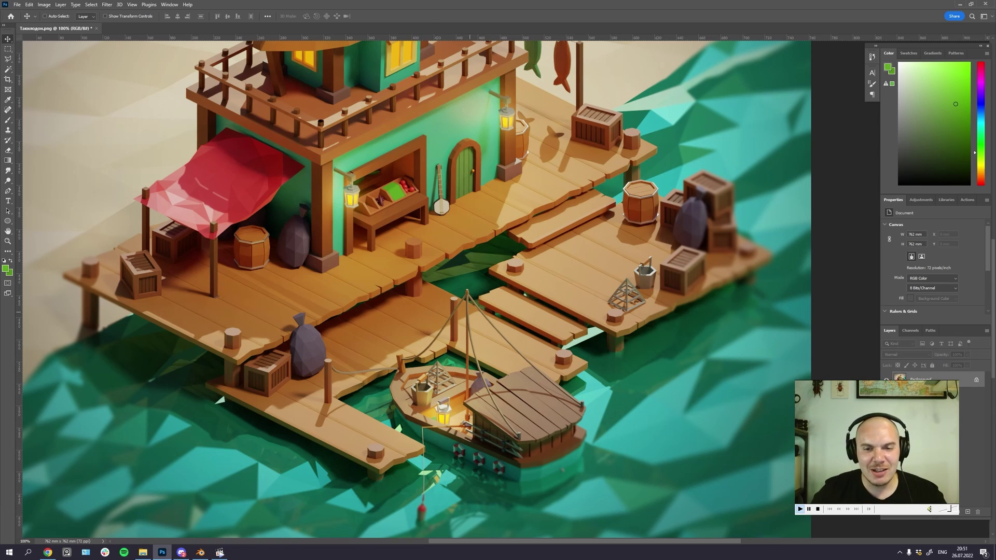
left_click_drag(457, 271, 475, 369)
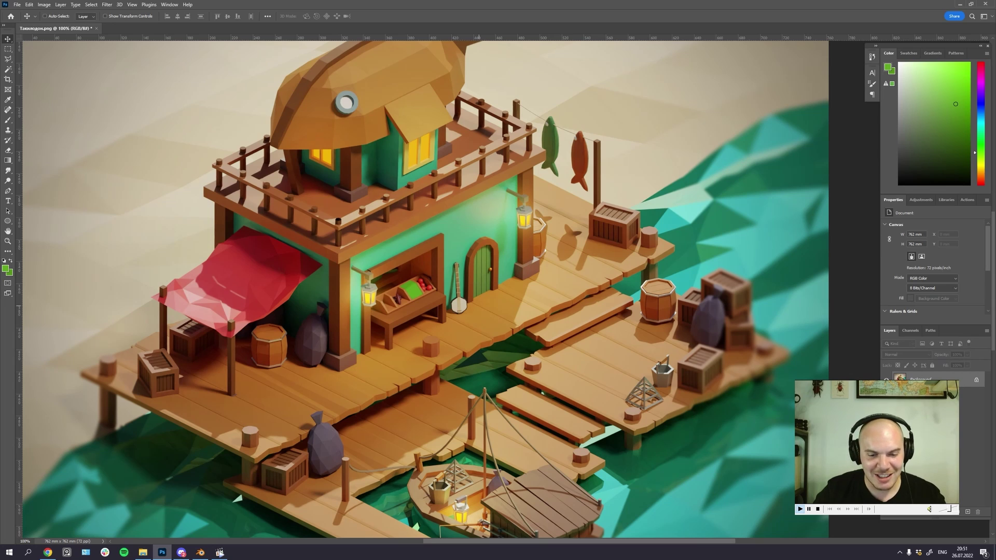
key("ctrl+minus")
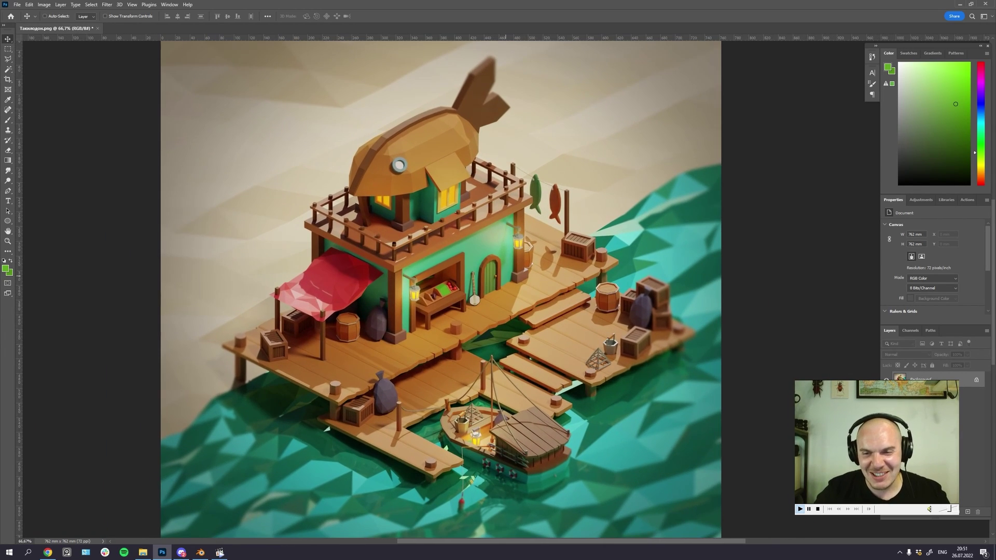
left_click_drag(505, 277, 506, 291)
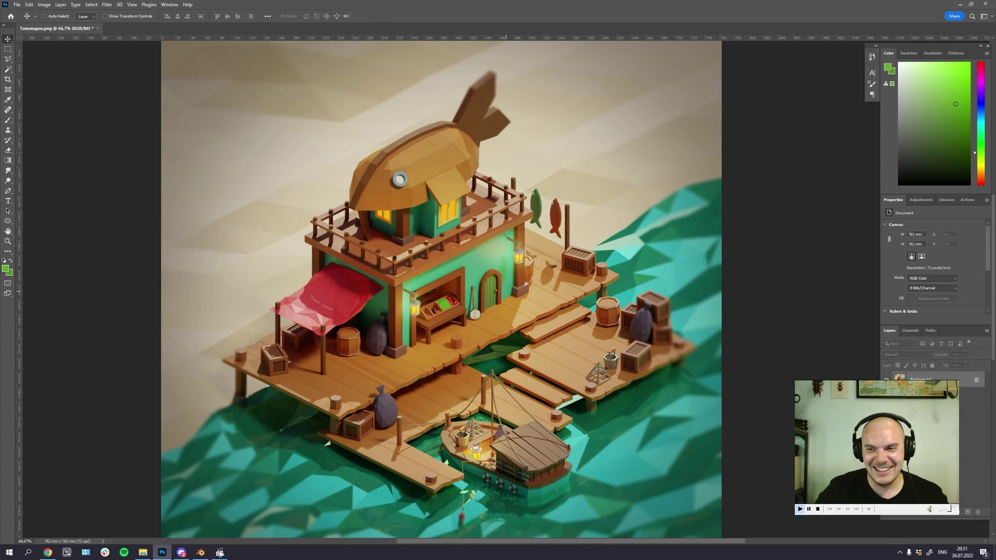
left_click_drag(506, 292, 457, 308)
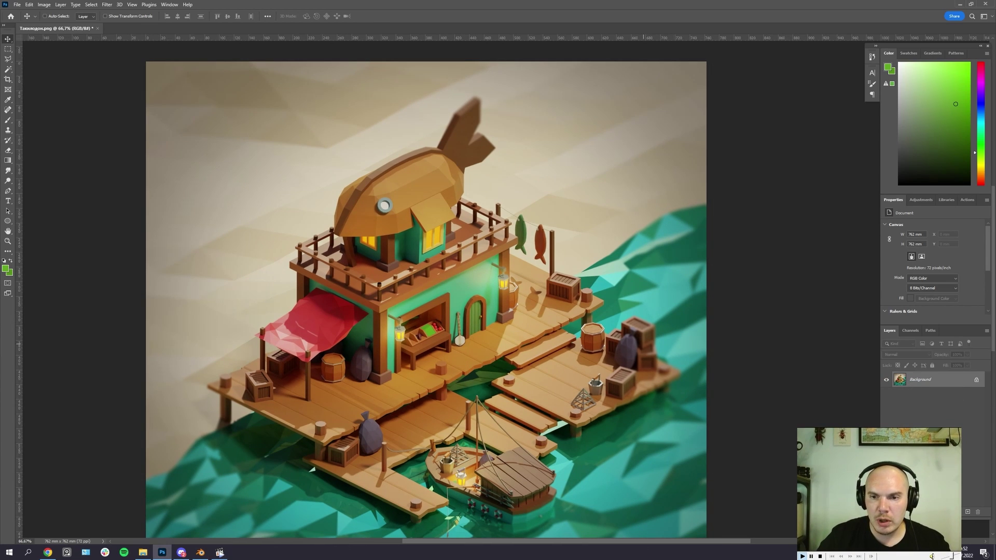
scroll(426, 300, "up", 1)
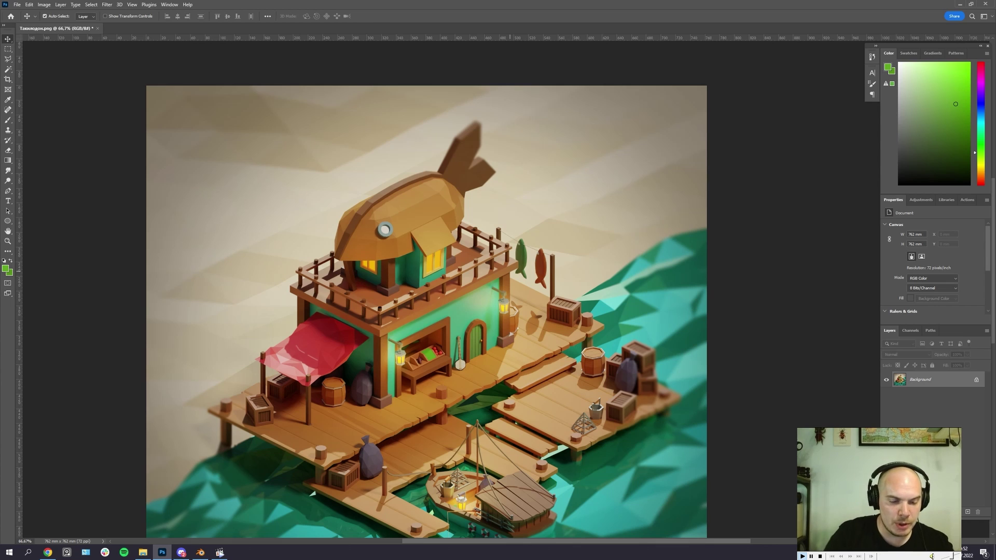
Step: Check the render's tonal values around the railing and fish roof by temporarily desaturating it, and restore the colours
key("ctrl+shift+u")
key("ctrl+plus")
key("ctrl+plus")
key("ctrl+plus")
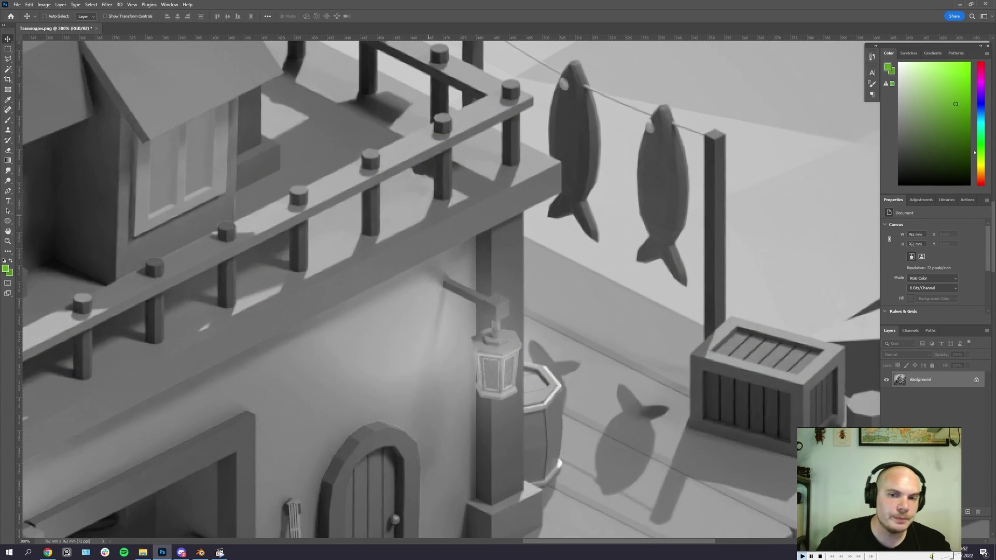
left_click_drag(320, 209, 533, 270)
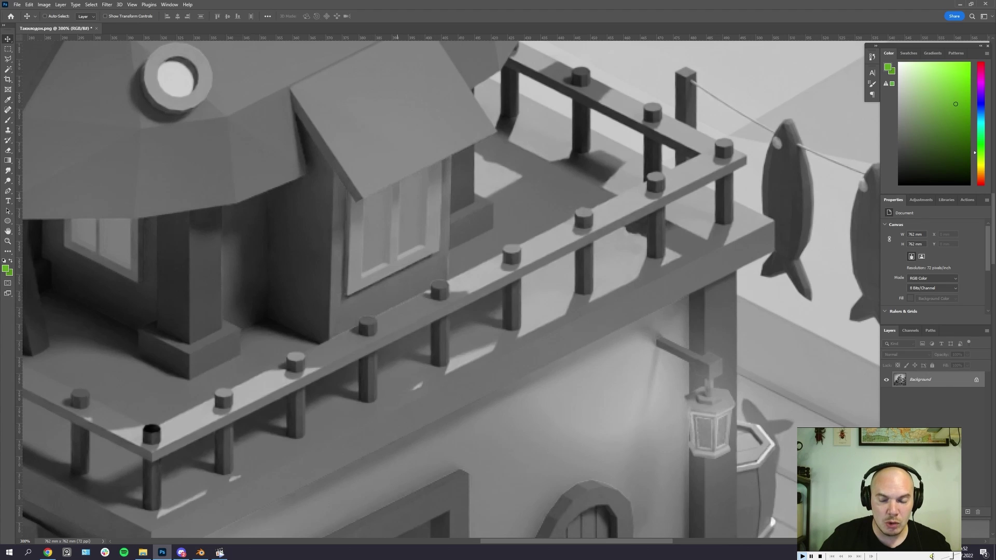
left_click_drag(248, 273, 442, 292)
key("ctrl+minus")
key("ctrl+minus")
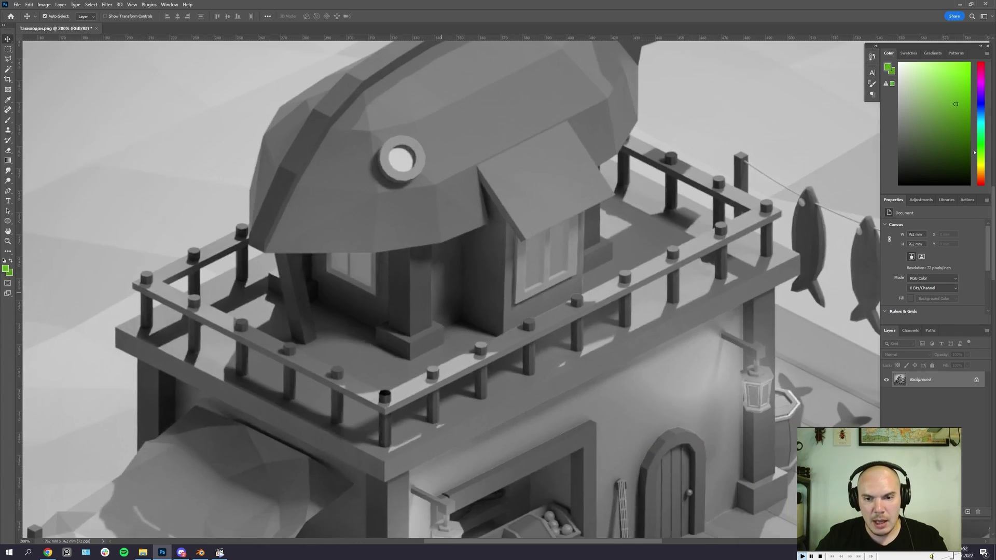
left_click_drag(517, 306, 474, 286)
key("ctrl+z")
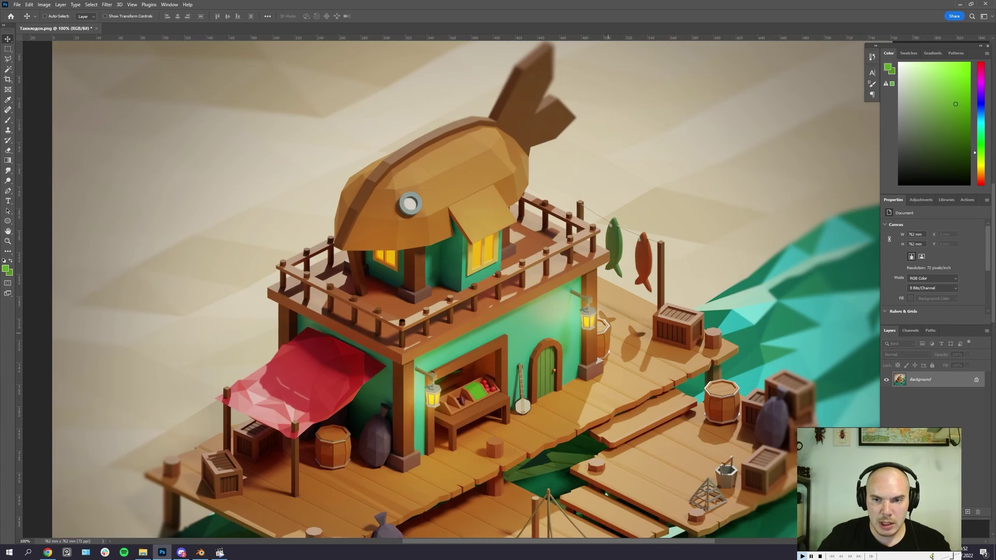
left_click_drag(600, 322, 581, 320)
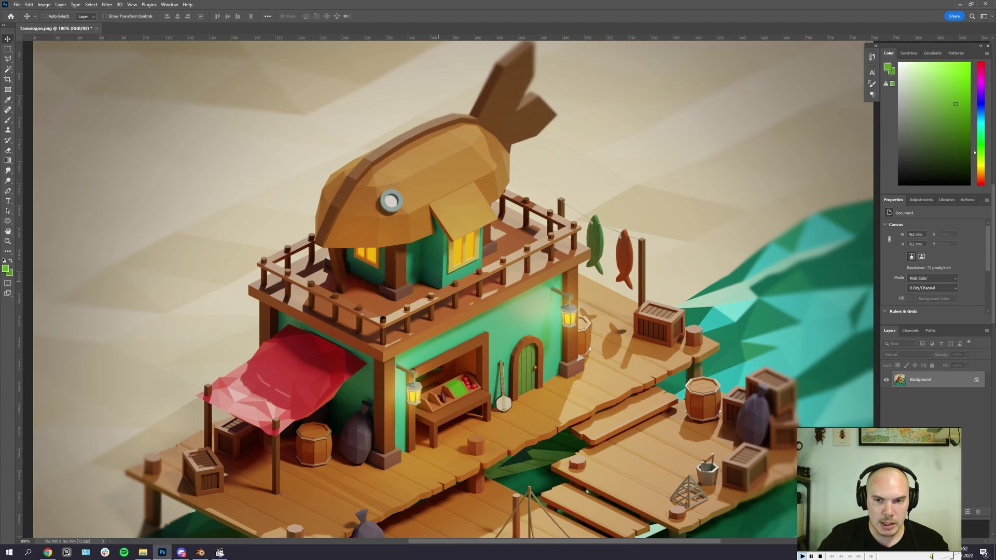
Step: Examine the fishing hut render from the dock and boat up to the balcony and the window under the awning
left_click_drag(500, 370, 464, 253)
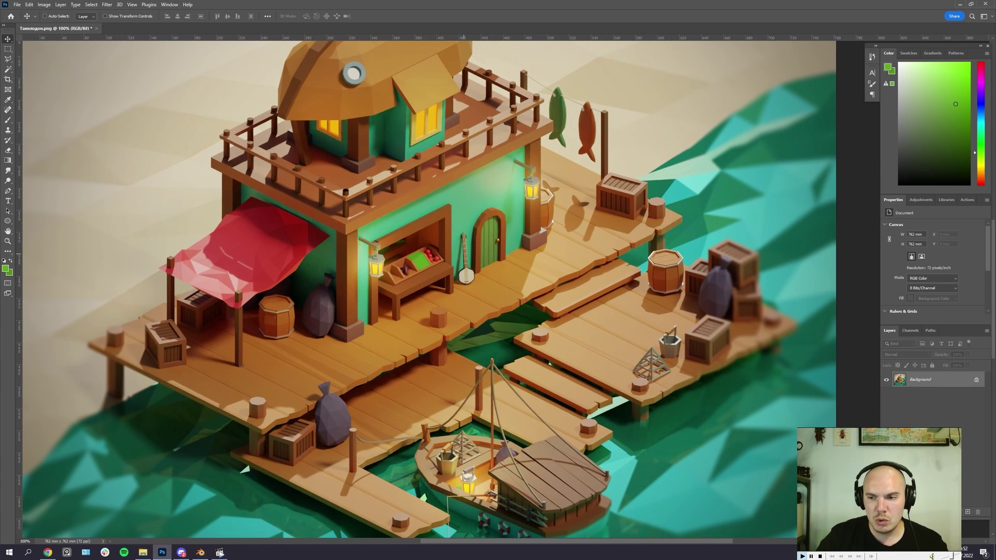
scroll(427, 289, "up", 2)
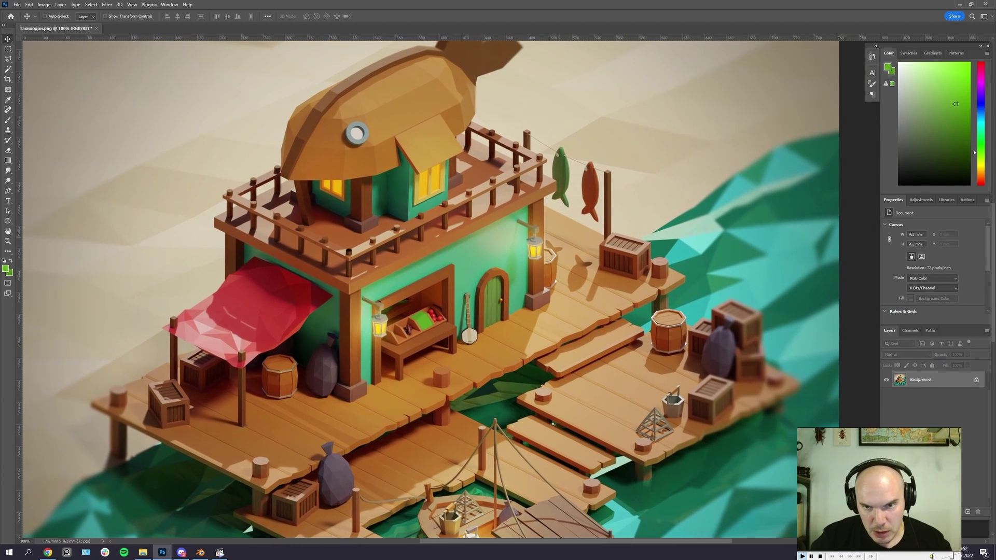
scroll(443, 288, "up", 1)
scroll(443, 288, "left", 1)
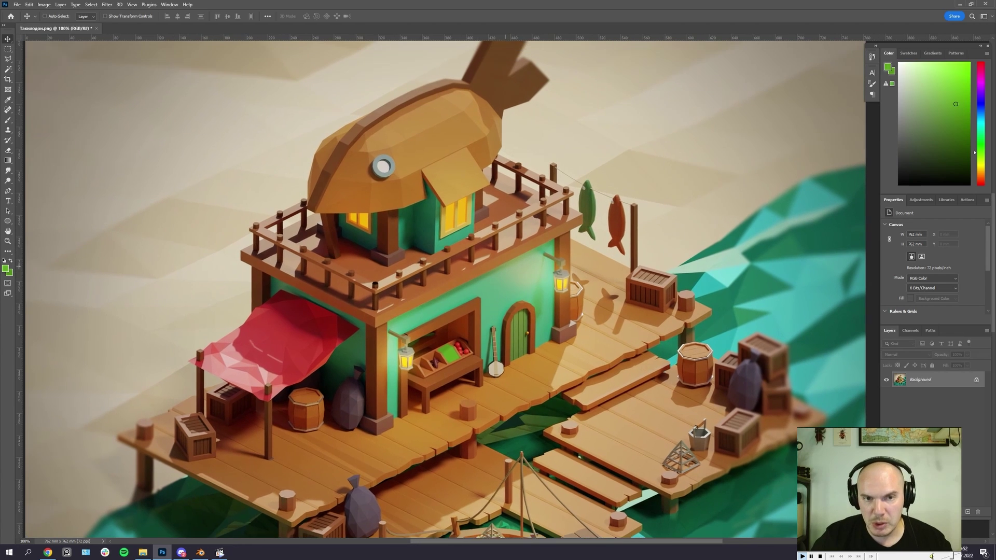
key("ctrl+plus")
key("ctrl+plus")
left_click_drag(419, 200, 522, 355)
left_click(7, 59)
left_click_drag(451, 186, 487, 190)
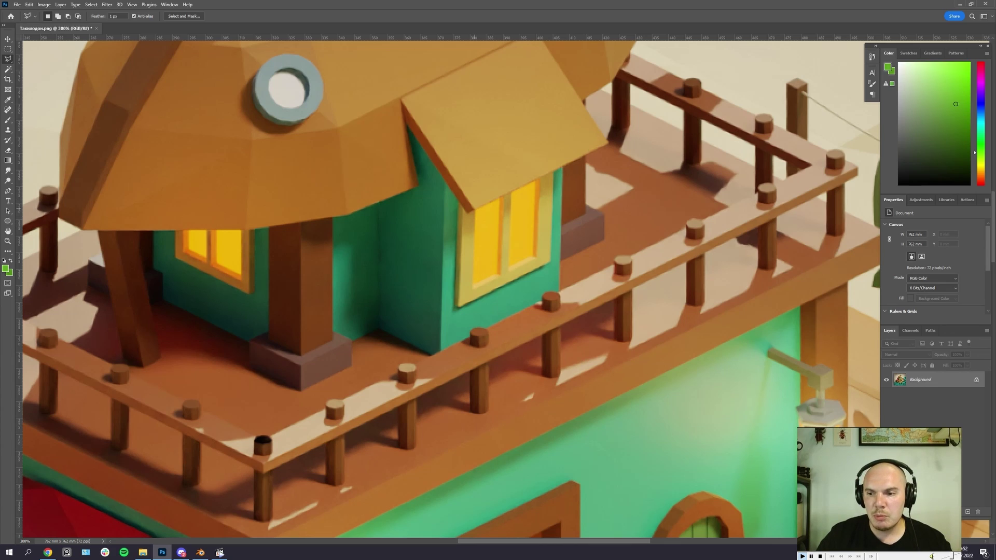
left_click(475, 208)
left_click(473, 285)
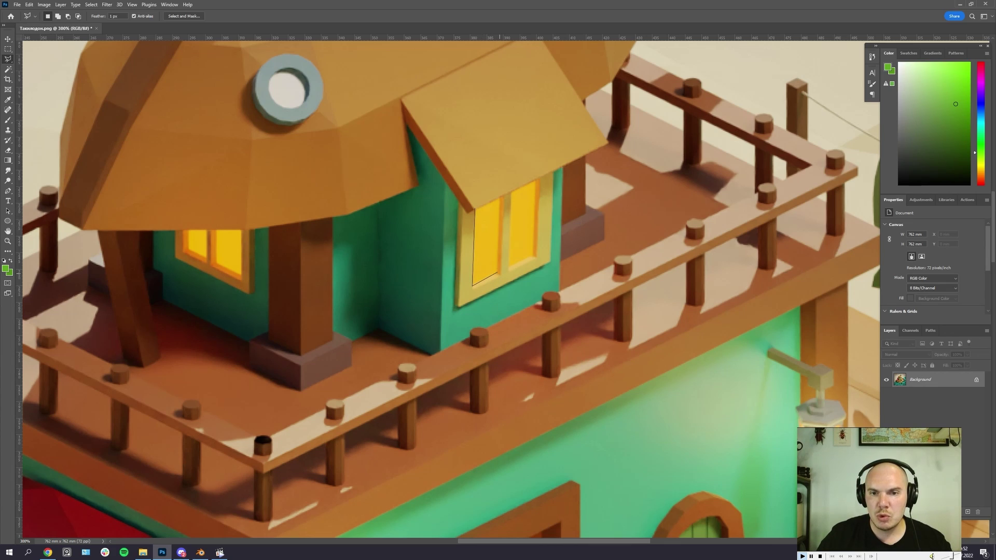
left_click(496, 274)
left_click(499, 200)
left_click(474, 210)
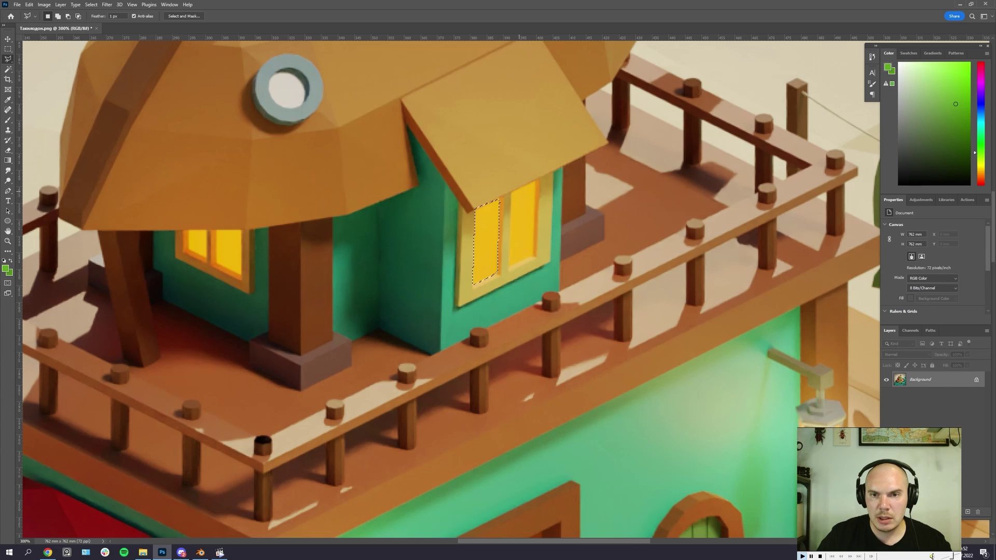
right_click(239, 116)
left_click(251, 120)
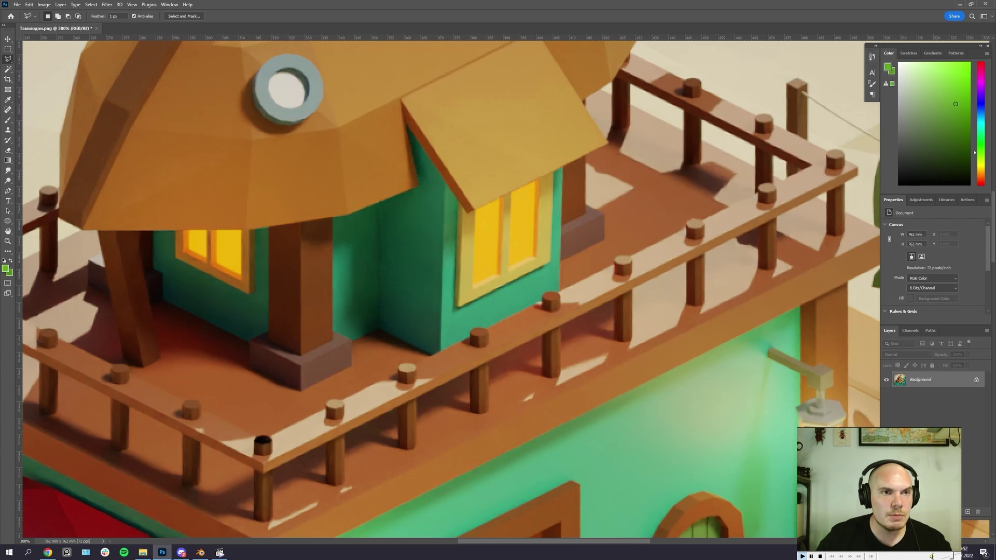
Step: Set the Polygonal Lasso feather to 0 px and outline the left glass pane of the window under the awning
double_click(114, 16)
type("0")
key("Return")
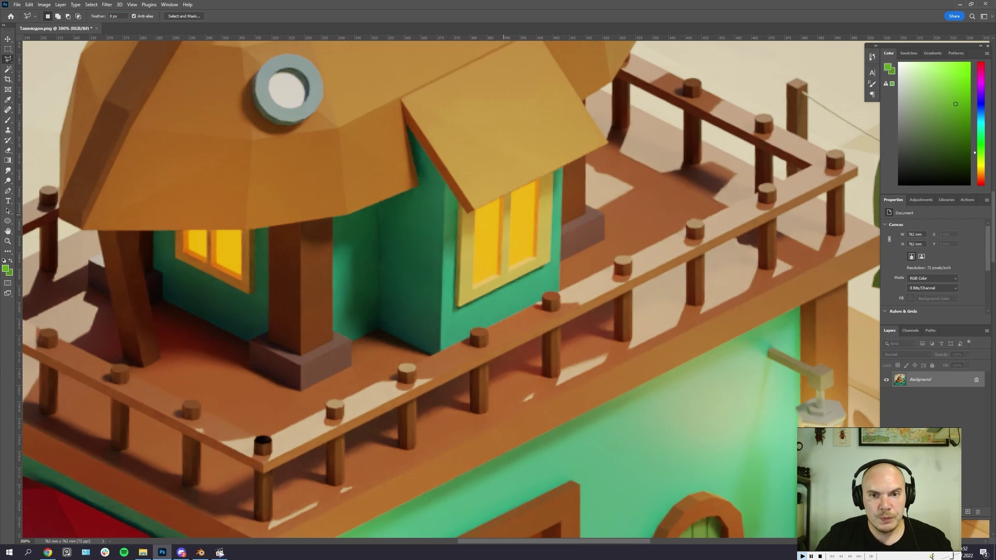
left_click(474, 210)
left_click(473, 285)
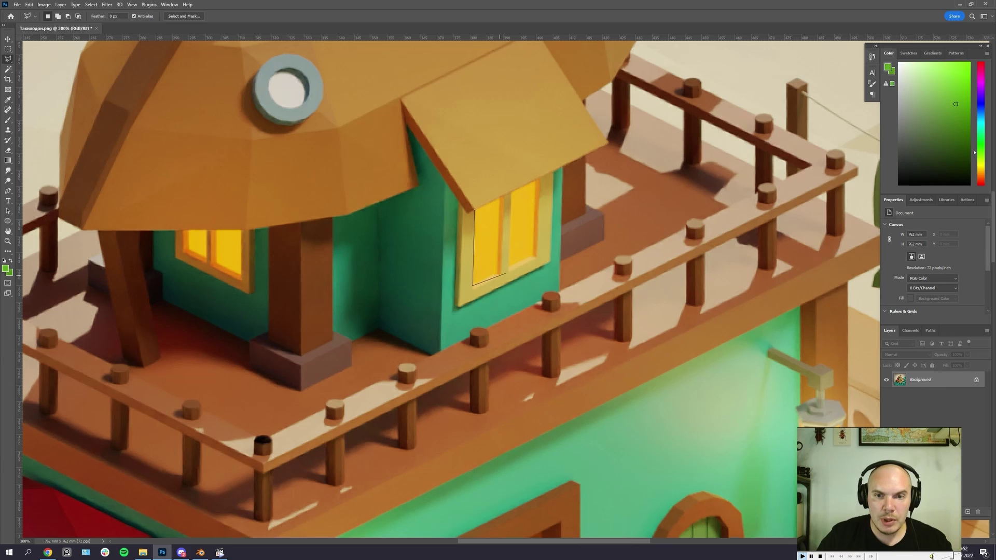
left_click(497, 273)
left_click(499, 197)
left_click(474, 210)
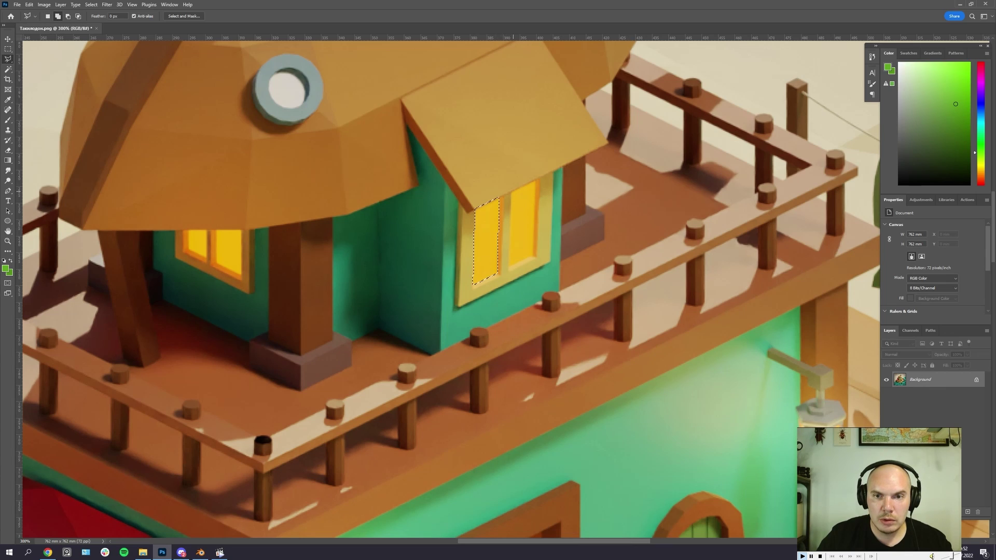
Step: Add the right glass pane of the same window to the selection
left_click(511, 192, "shift")
left_click(509, 267)
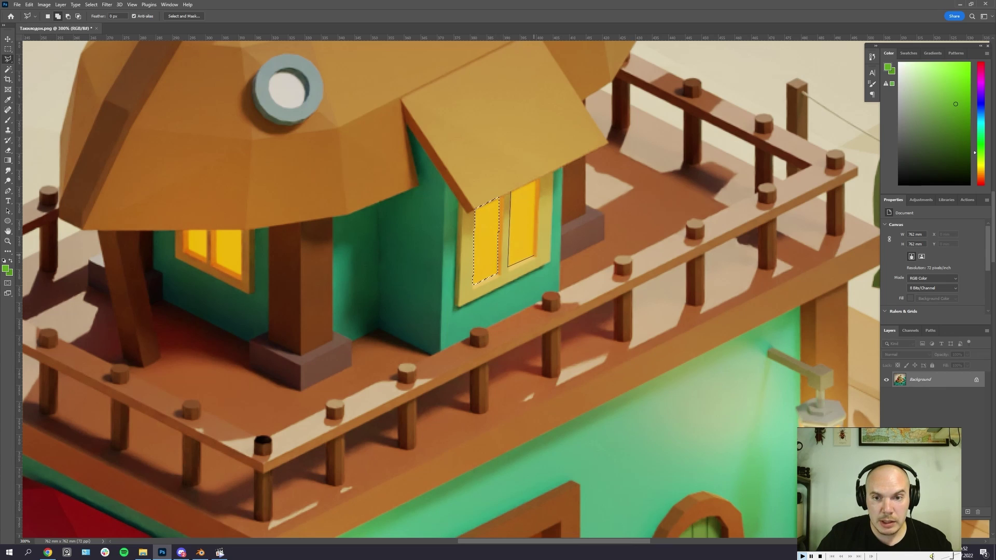
left_click(535, 254)
left_click(536, 180)
left_click(510, 192)
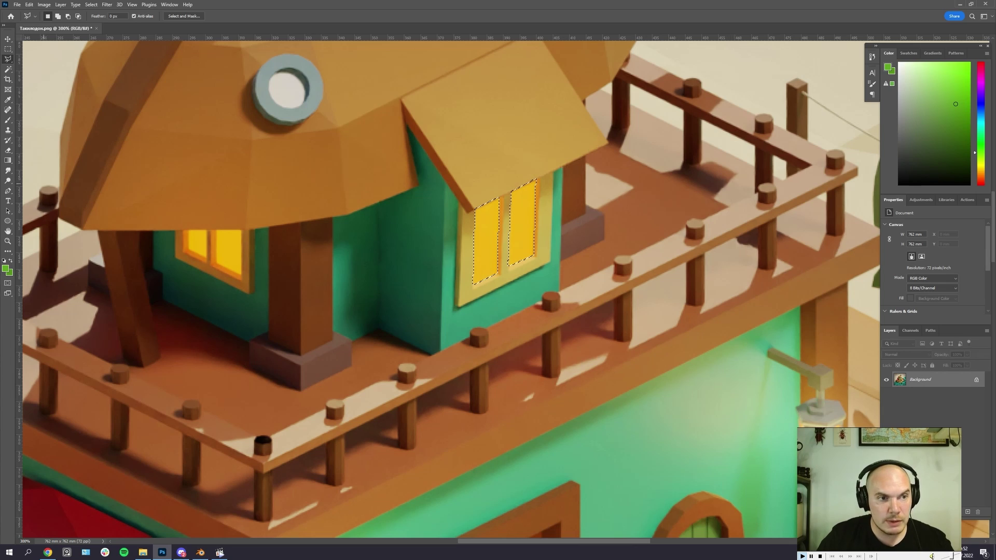
Step: Choose a light blue foreground colour and fill both selected window panes with it
key("g")
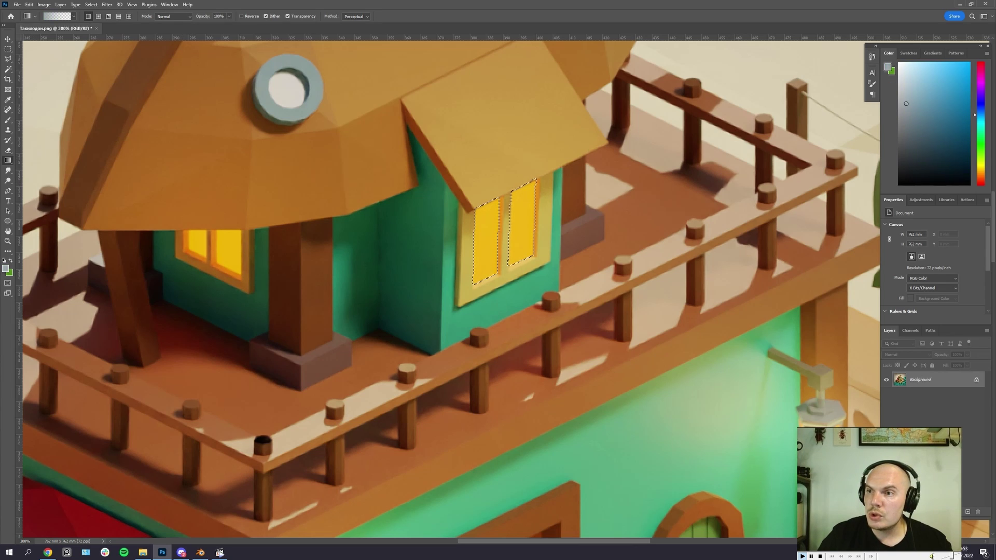
left_click(980, 111)
left_click_drag(906, 103, 918, 79)
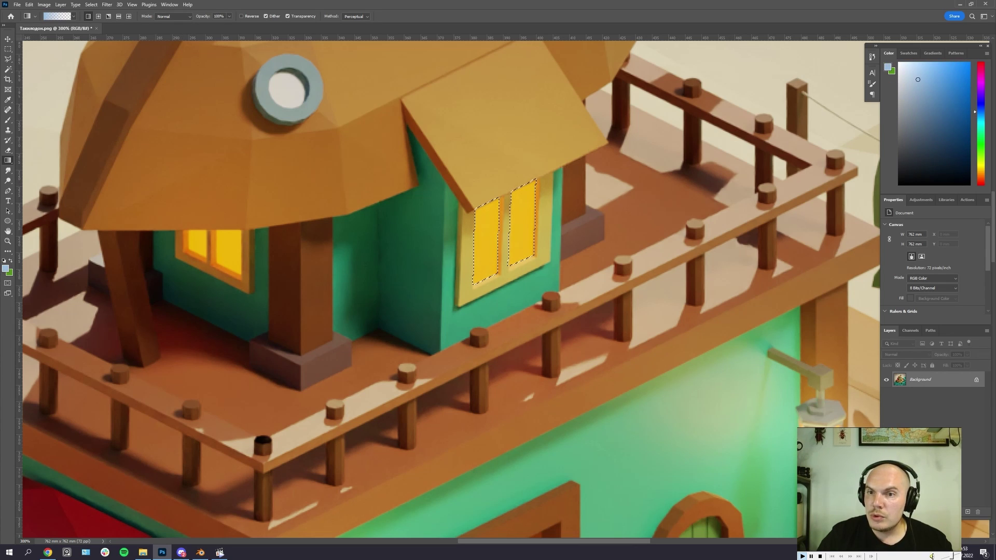
key("alt+BackSpace")
Step: Shade the selected panes with soft gradients in progressively darker blues
left_click(923, 93)
mouse_move(653, 289)
left_mouse_down()
mouse_move(603, 232)
mouse_move(652, 289)
left_mouse_up()
left_click(919, 106)
left_click_drag(622, 226, 702, 281)
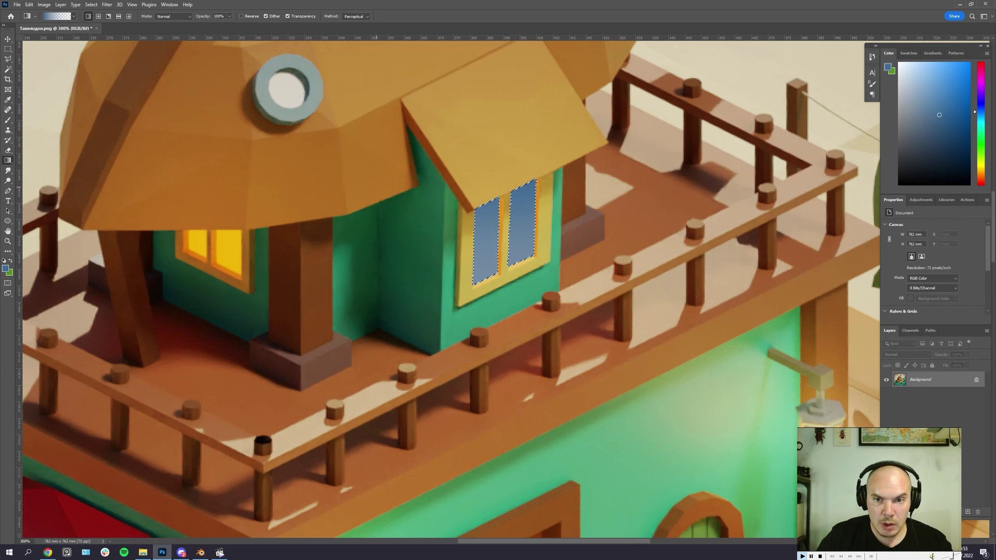
Step: Cut diagonal divisions out of the pane selection, add a near-white gradient as glass reflections, and deselect
key("l")
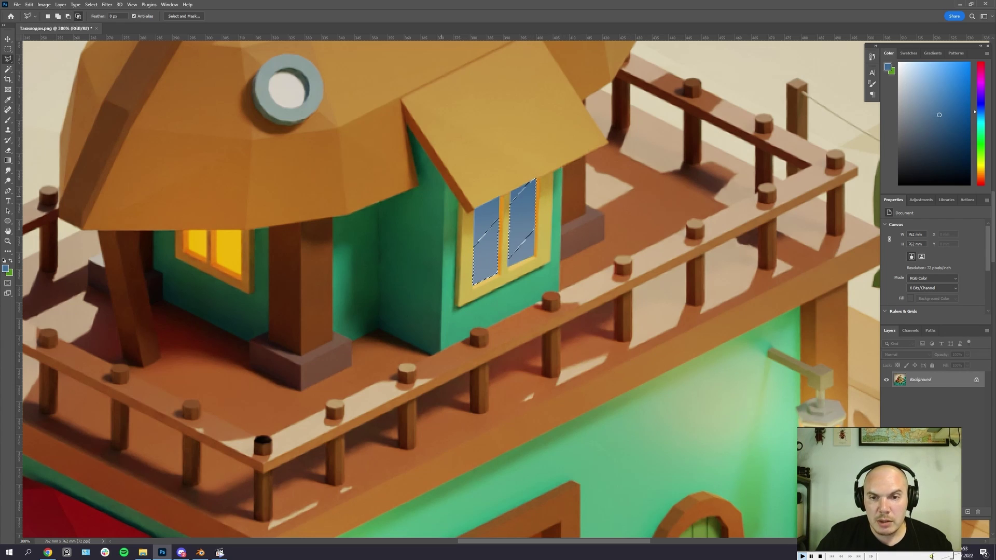
key("g")
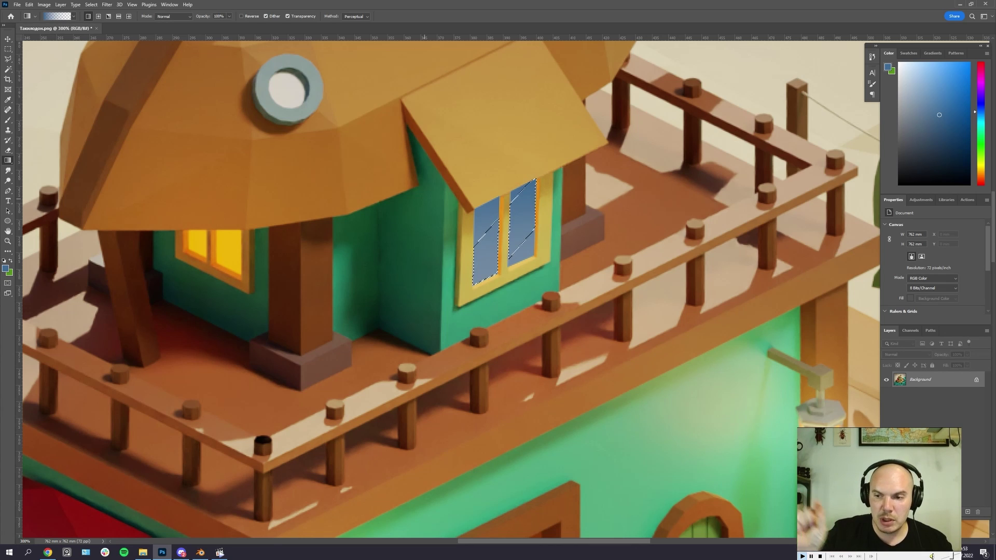
left_click(902, 68)
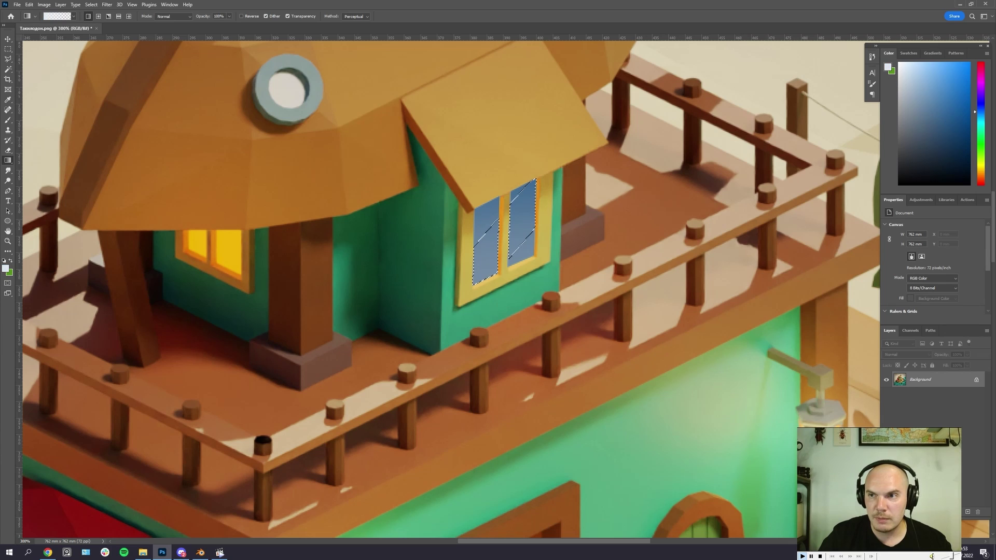
left_click_drag(471, 162, 519, 249)
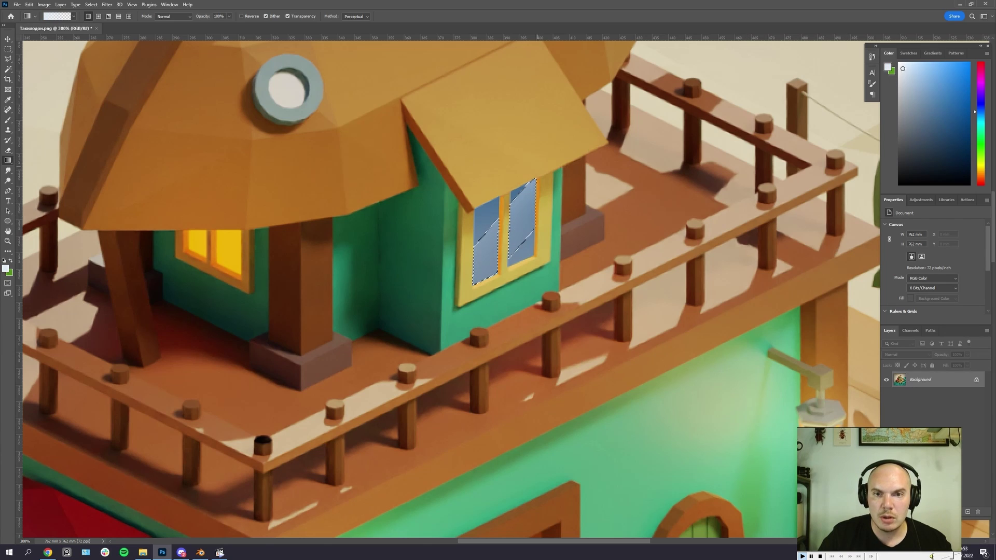
key("ctrl+z")
left_click_drag(493, 210, 536, 294)
key("ctrl+d")
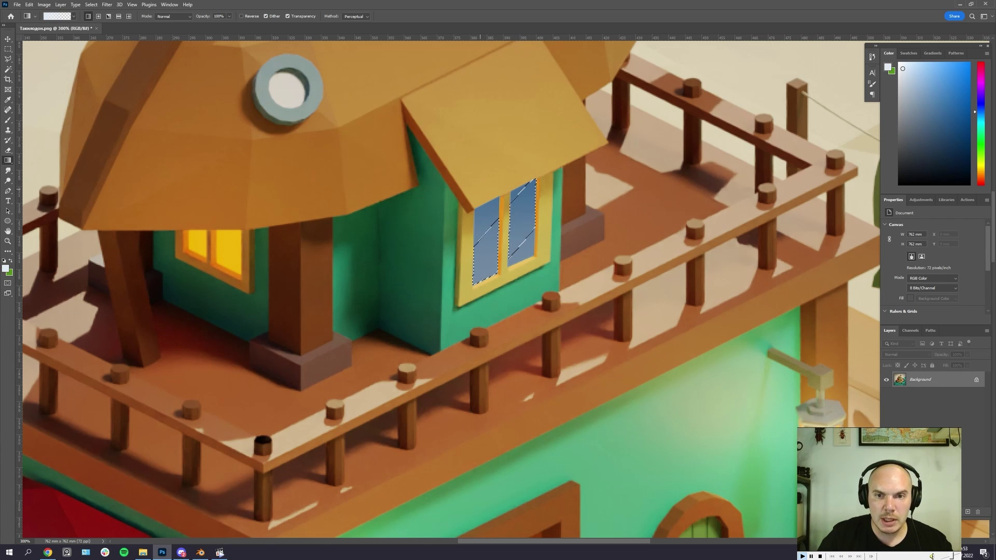
key("ctrl+minus")
key("ctrl+minus")
key("ctrl+minus")
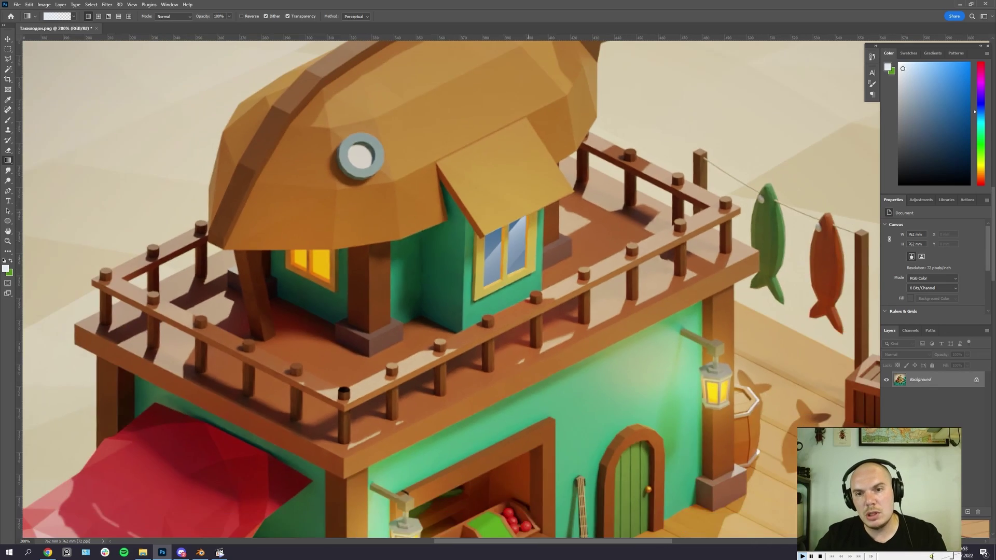
Step: Add a new layer above the render and set its blend mode to Color Dodge
key("ctrl+plus")
key("ctrl+plus")
key("ctrl+plus")
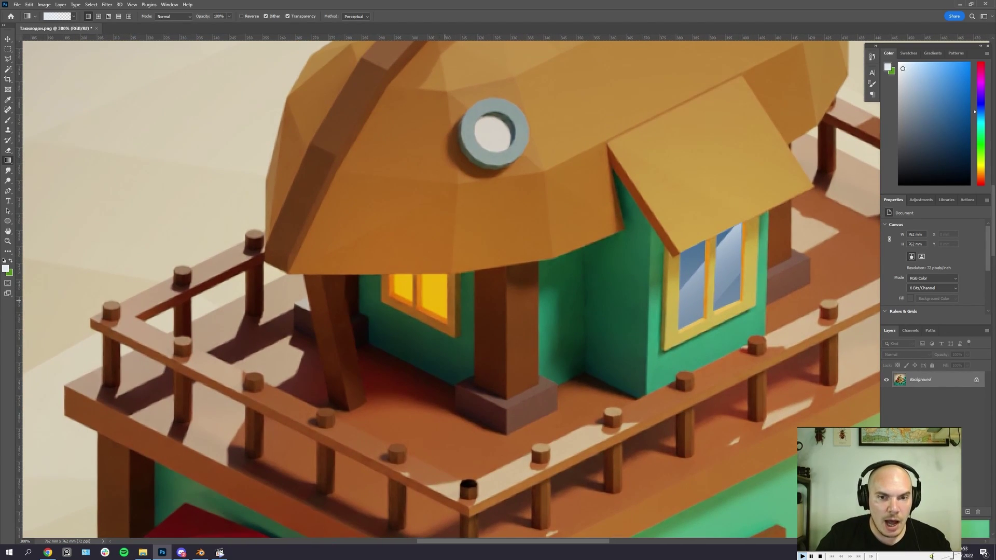
key("l")
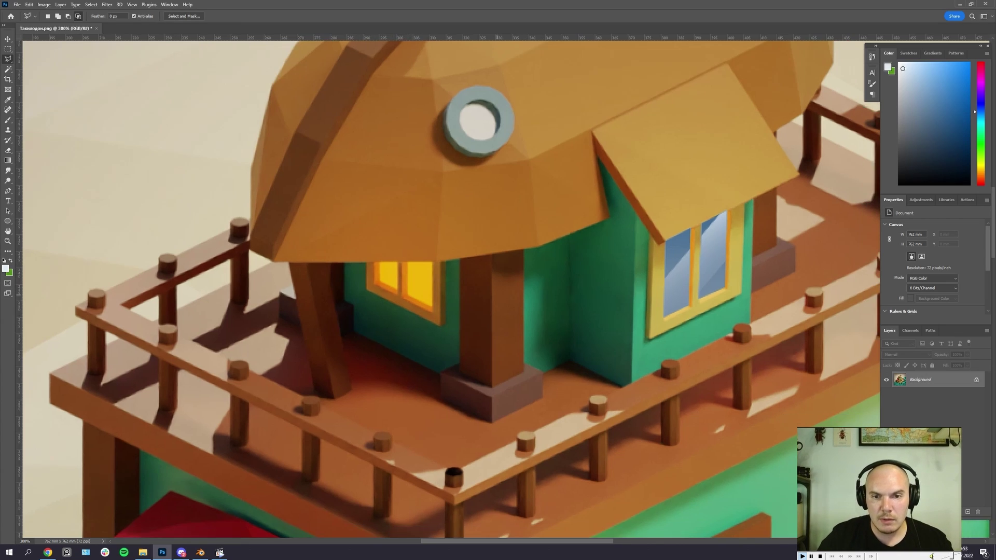
left_click_drag(497, 295, 430, 269)
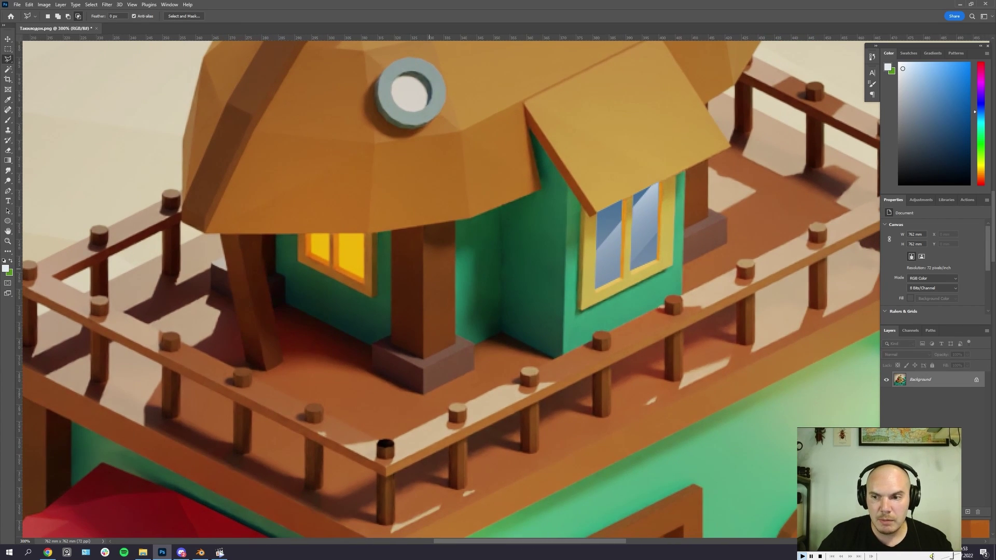
left_click_drag(879, 489, 781, 459)
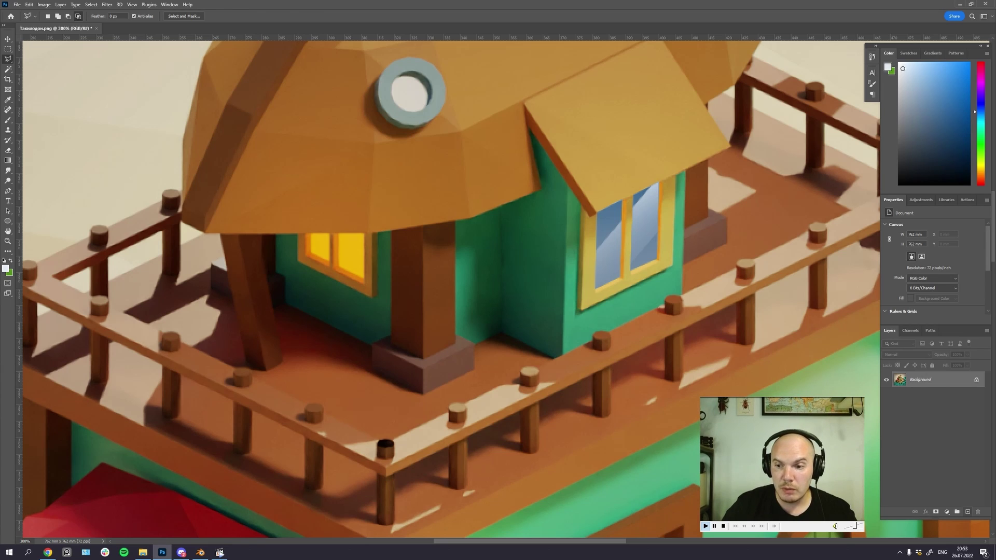
key("ctrl+shift+alt+n")
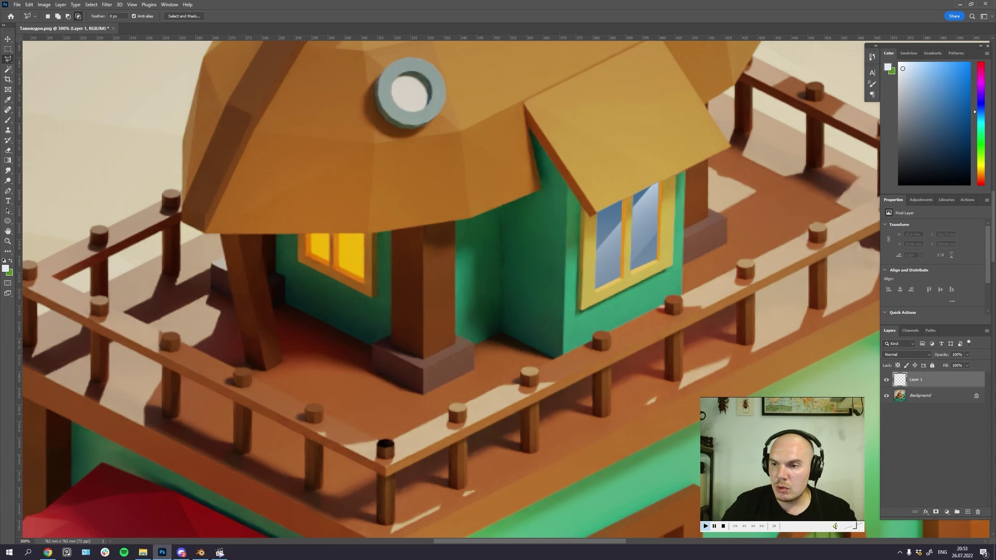
left_click(906, 354)
left_click(907, 420)
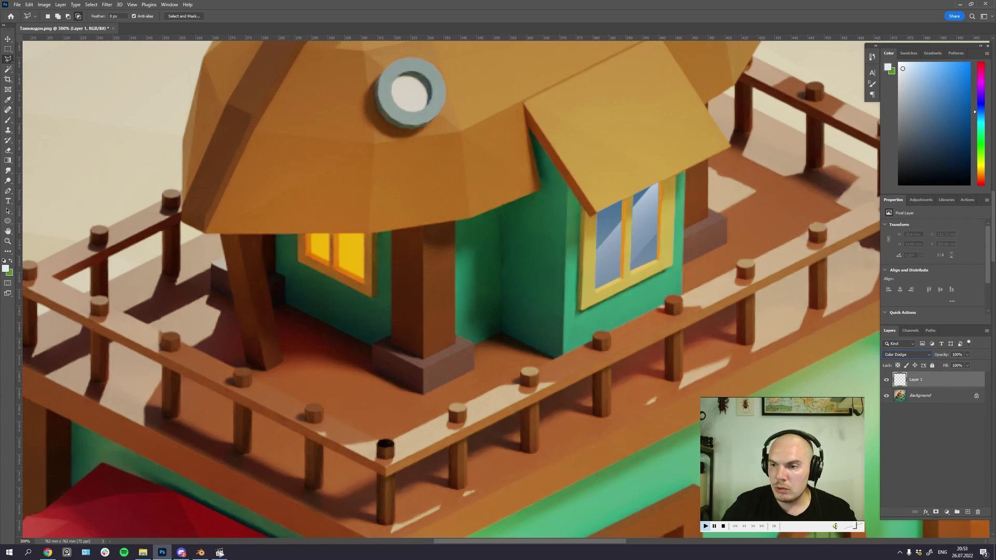
Step: Turn off Transparency Shapes Layer in the new layer's blending options
double_click(947, 380)
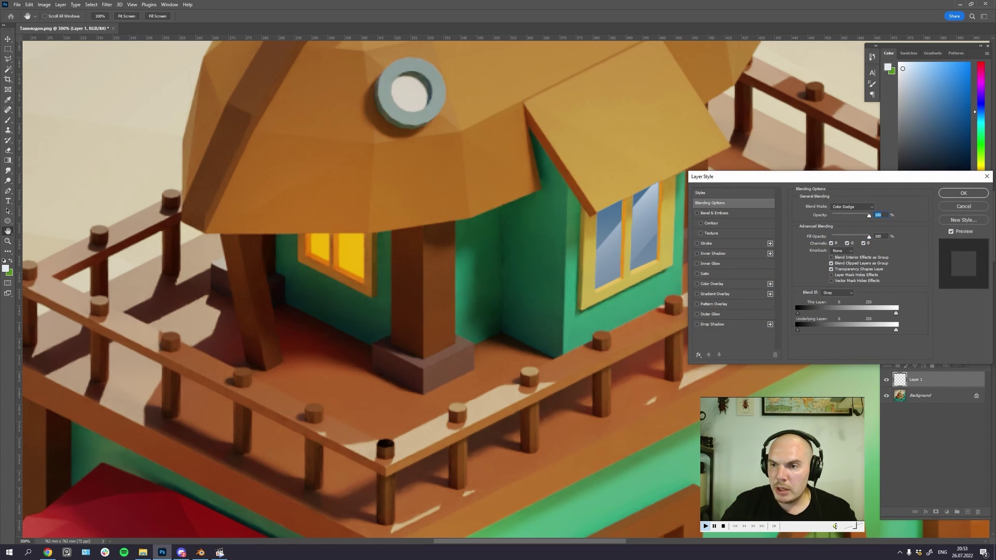
left_click(831, 269)
left_click(963, 193)
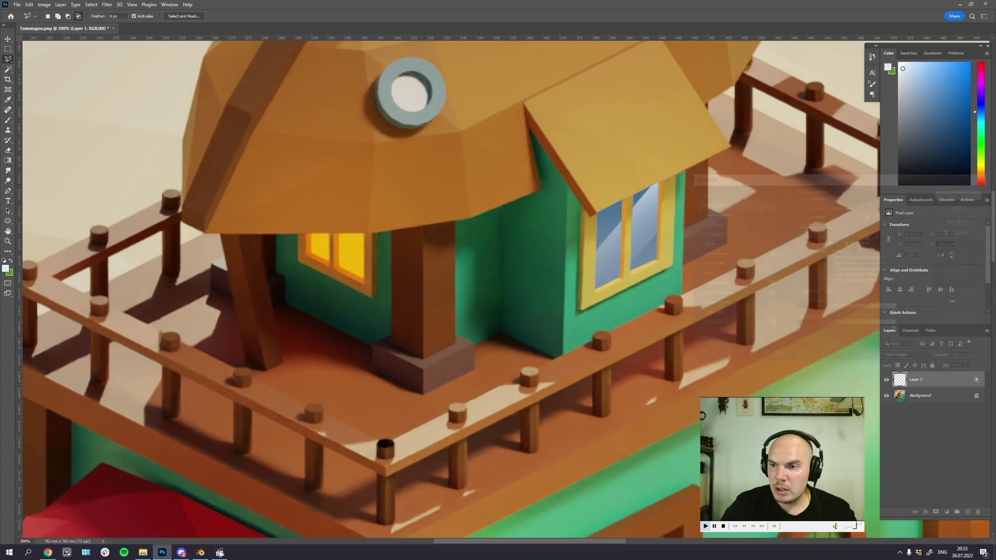
Step: Sample the lit window's yellow, shift it to orange, brush a soft glow over the window's upper part, and pick a paler orange
key("b")
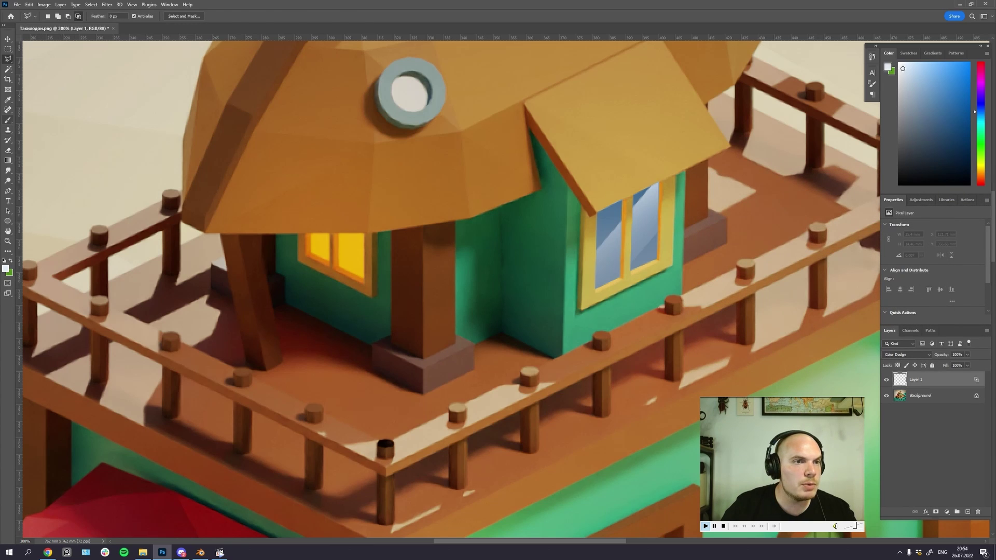
left_click(349, 256, "alt")
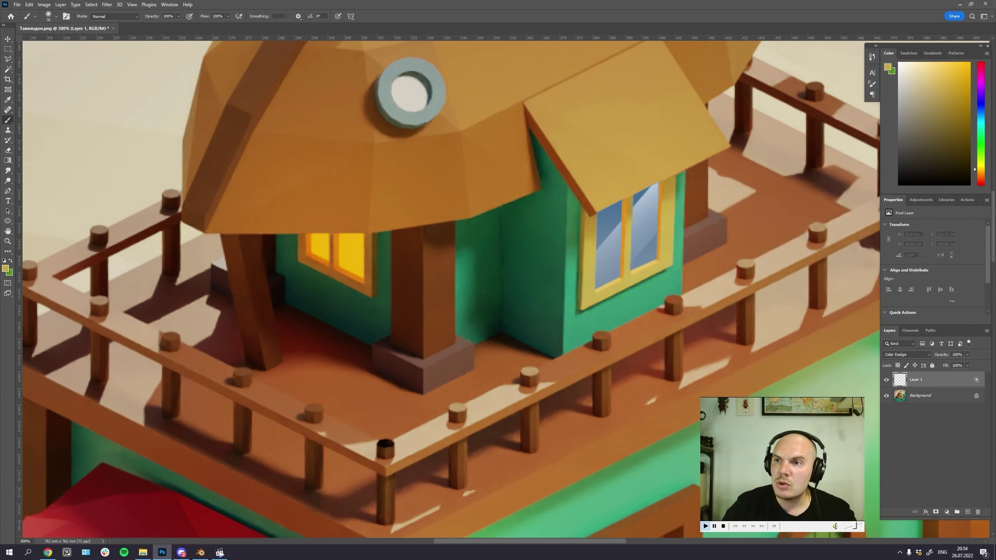
left_click_drag(980, 171, 980, 173)
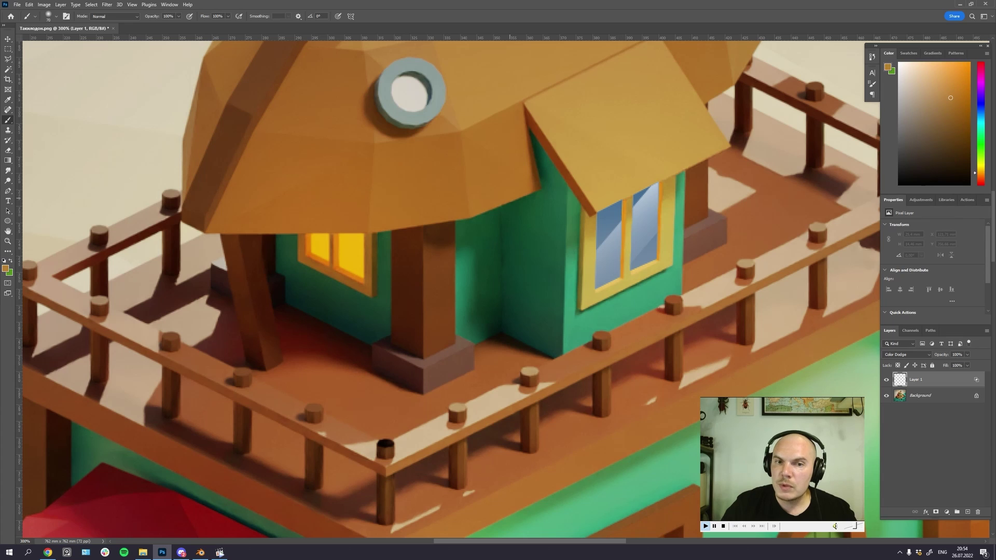
left_click(350, 246)
key("ctrl+z")
left_click(317, 241)
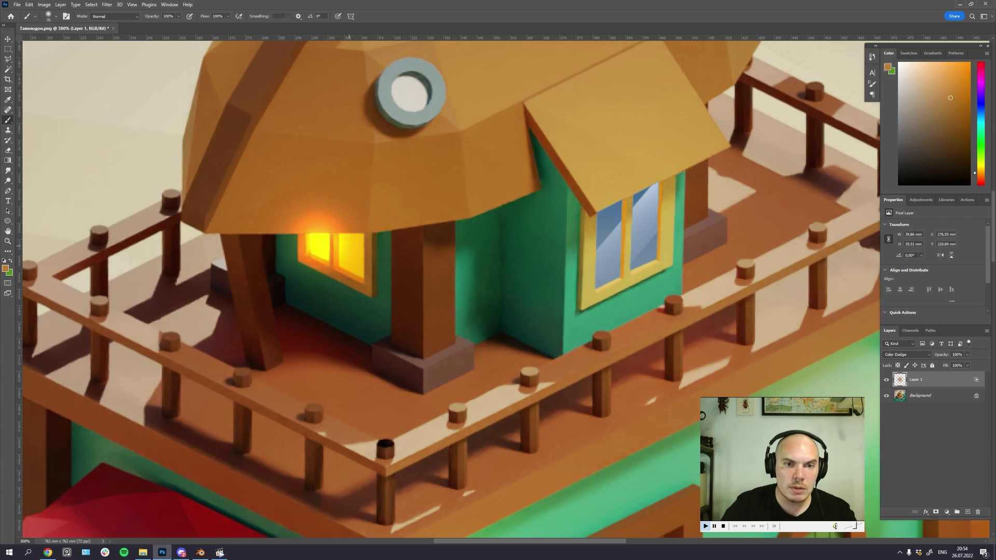
left_click(347, 240)
key("ctrl+z")
left_click(355, 241)
left_click_drag(382, 281, 436, 251)
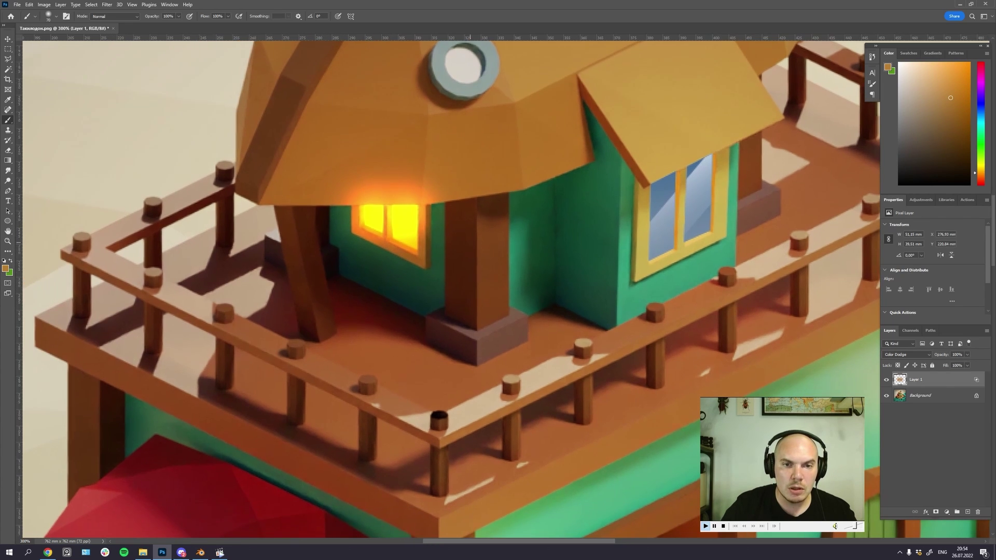
left_click(926, 83)
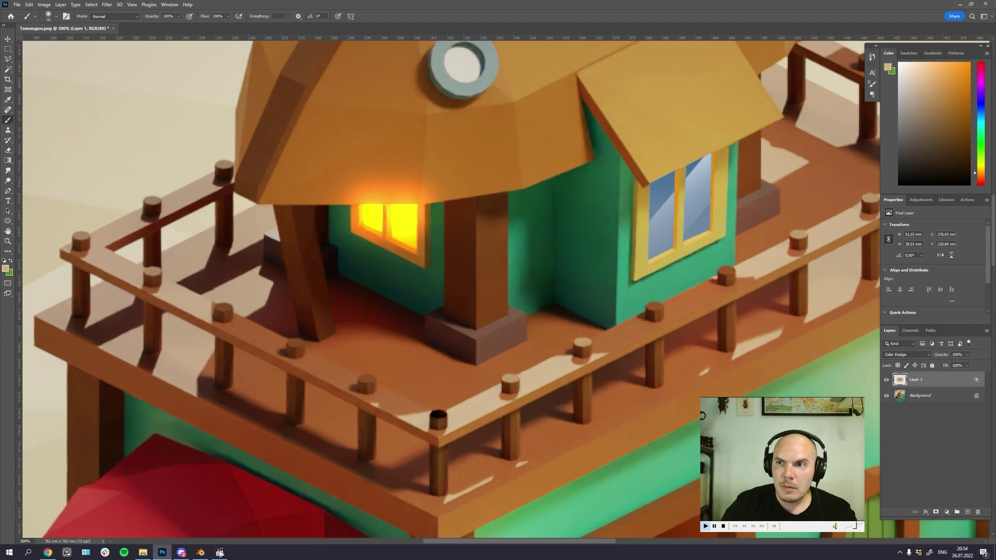
Step: Try brushing the lit window's panes with paler orange tones and a smaller brush, and undo the strokes
left_click(928, 72)
left_click(376, 207)
key("ctrl+z")
key("bracketleft")
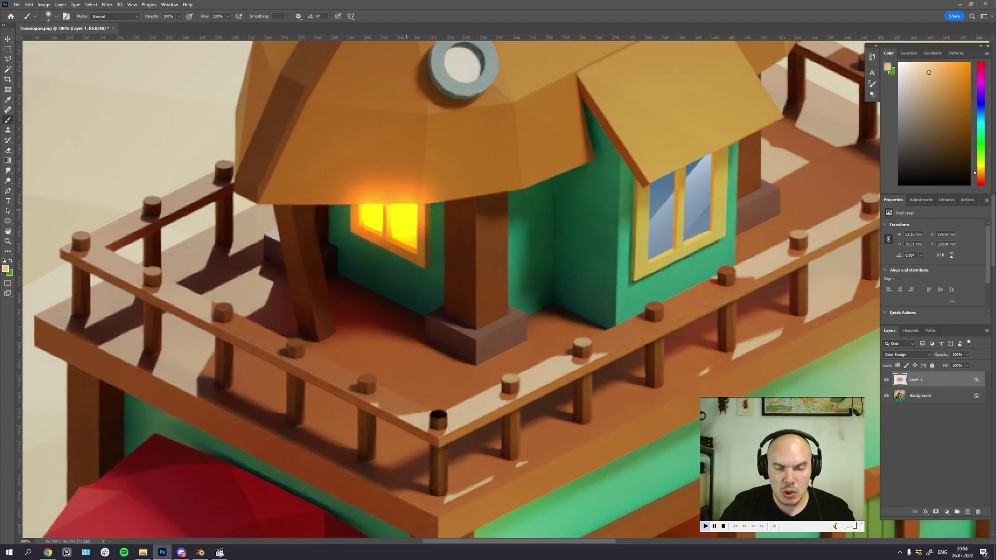
left_click(910, 65)
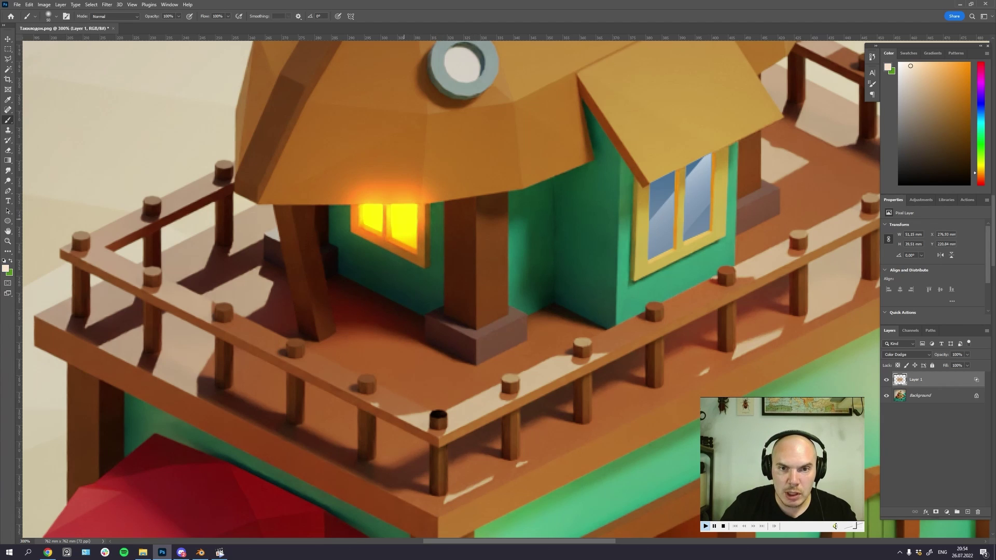
key("bracketleft")
left_click(404, 218)
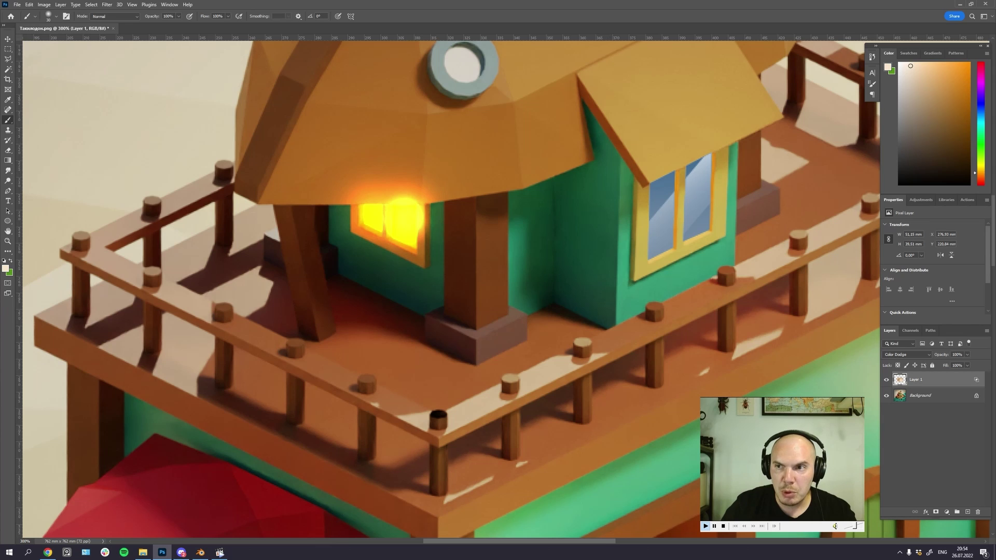
key("ctrl+z")
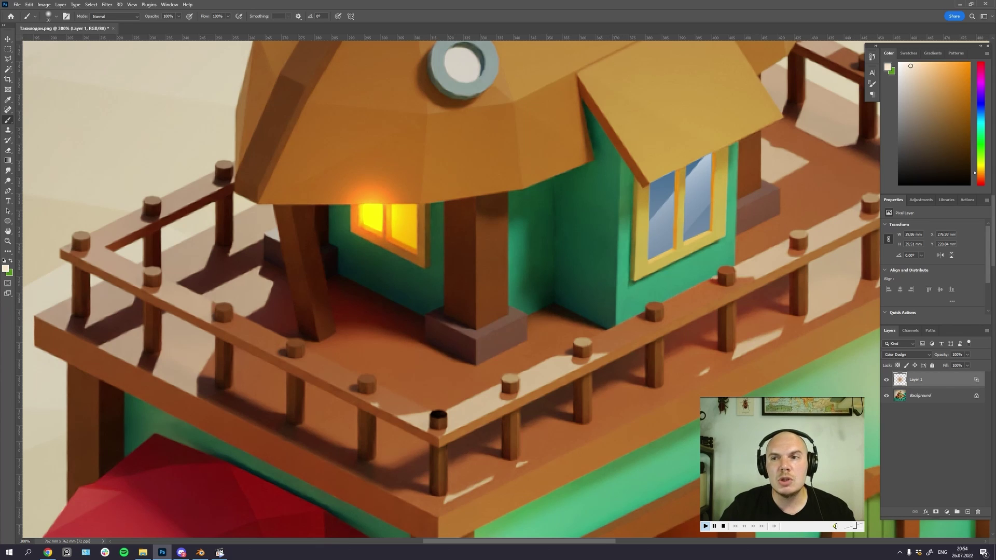
Step: Pick a darker, more saturated orange and brush the glow over the lit window's panes
left_click(942, 92)
left_click(404, 227)
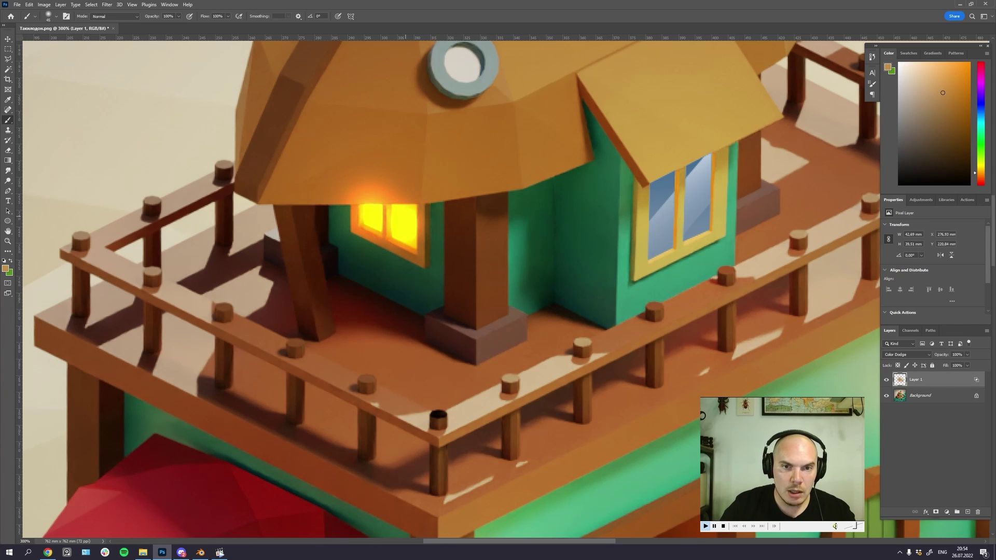
left_click(409, 210)
Step: Examine the glow and window reflections in the context of the whole render
key("ctrl+0")
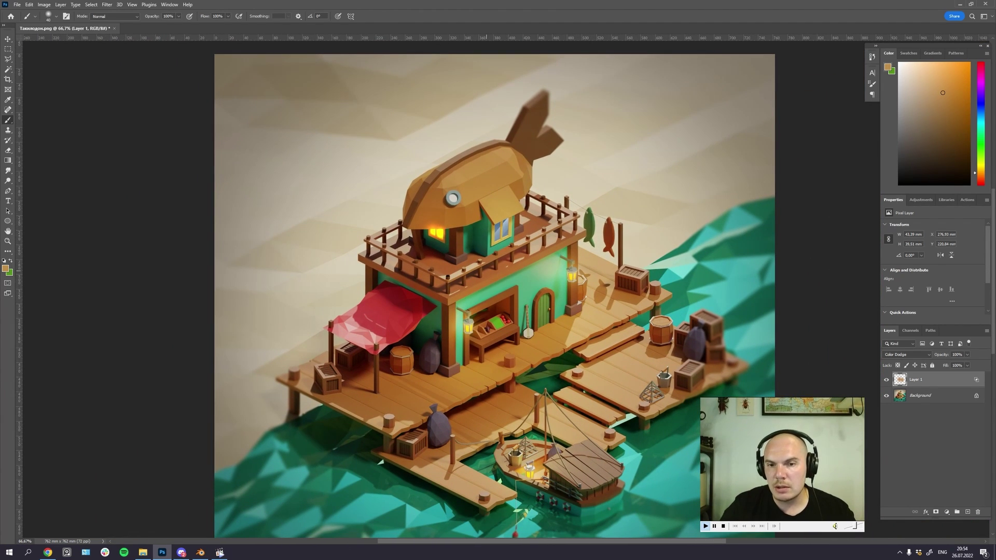
left_click_drag(501, 304, 483, 287)
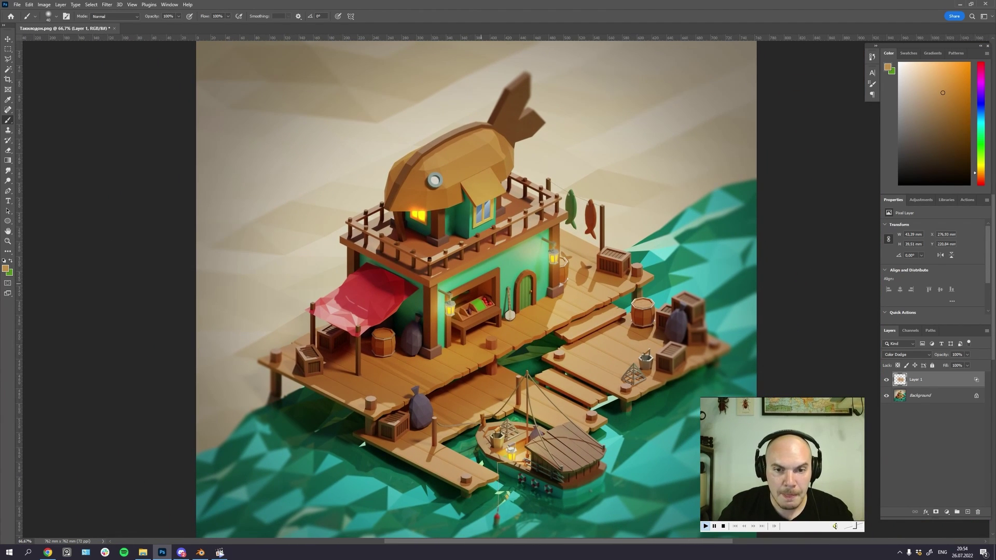
scroll(490, 287, "up", 1)
scroll(491, 286, "down", 1)
scroll(491, 286, "down", 1)
scroll(490, 286, "up", 1)
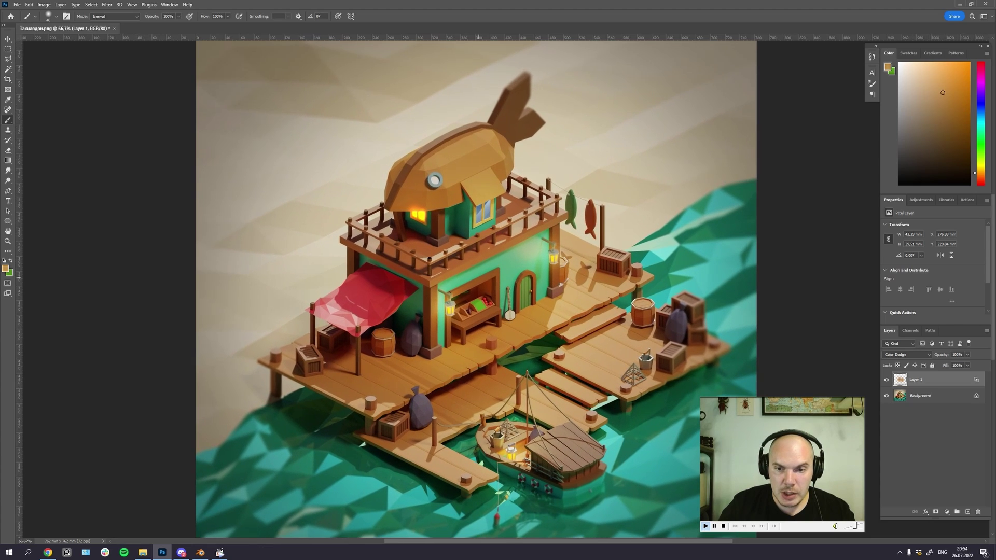
scroll(485, 286, "up", 1)
scroll(493, 286, "down", 1)
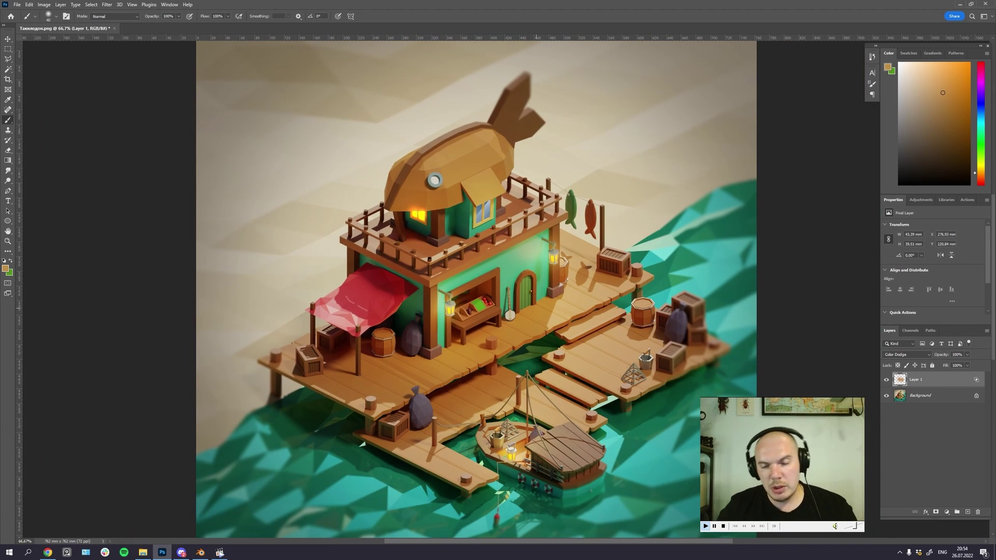
left_click_drag(537, 308, 497, 254)
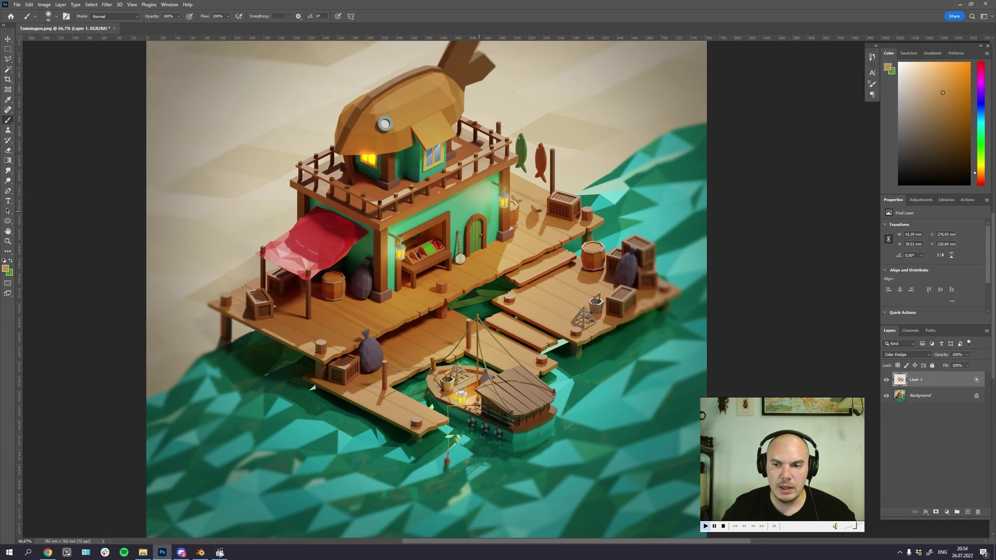
left_click_drag(477, 208, 479, 233)
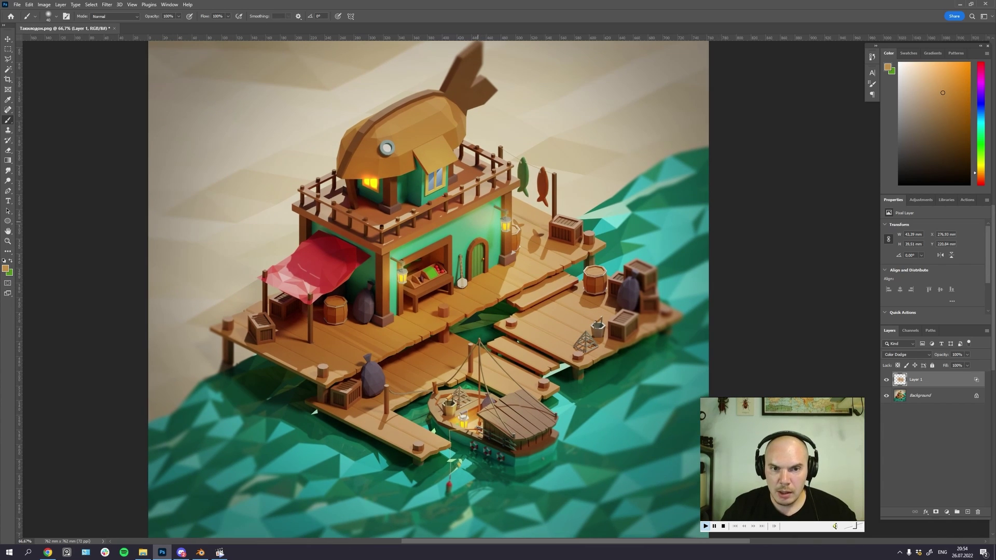
Step: Merge the glow layer down into the background and duplicate the background layer
key("v")
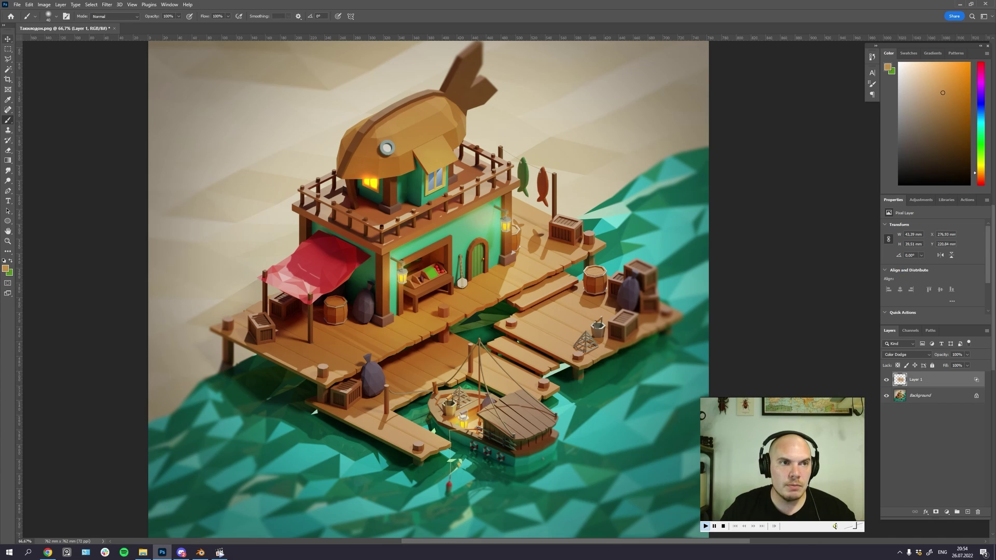
key("Delete")
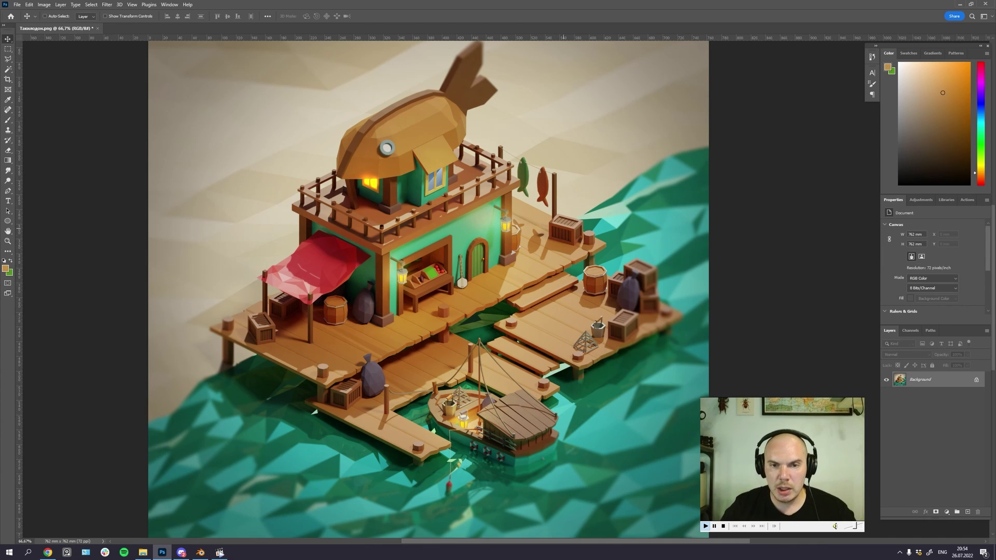
left_click_drag(478, 233, 491, 228)
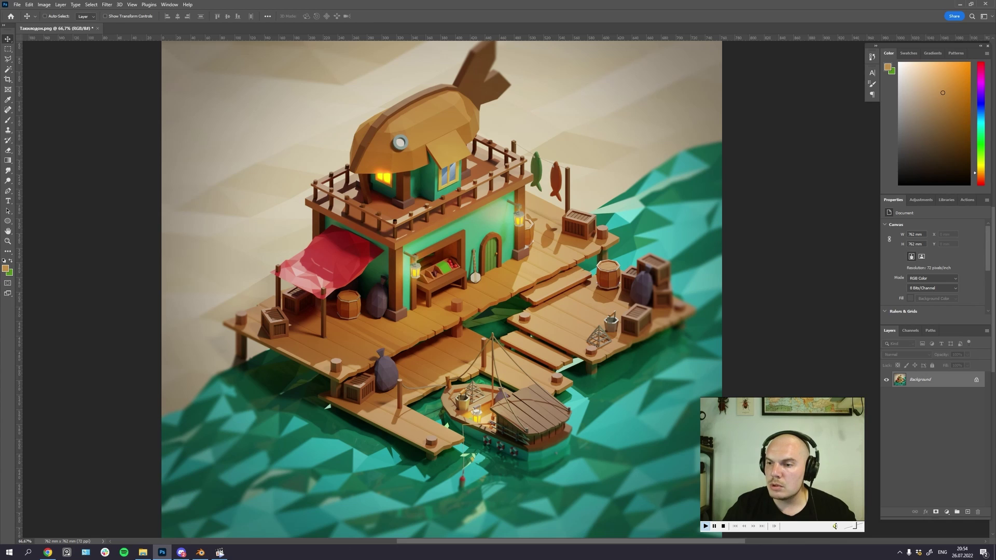
left_click_drag(921, 379, 967, 512)
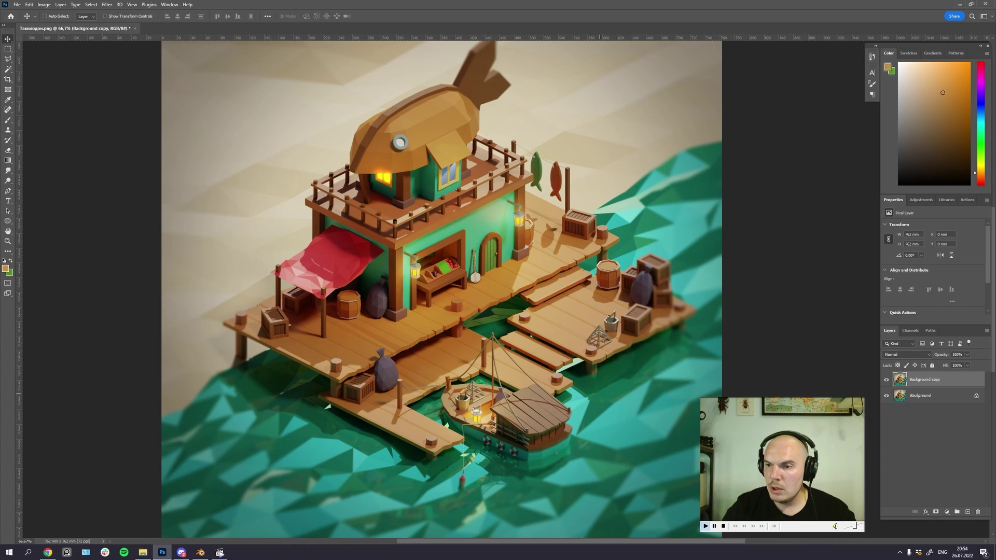
Step: Use Replace Color on the background copy to shift the wall's green to blue with hue +65, saturation +10 and lightness +7
left_click(44, 5)
mouse_move(56, 24)
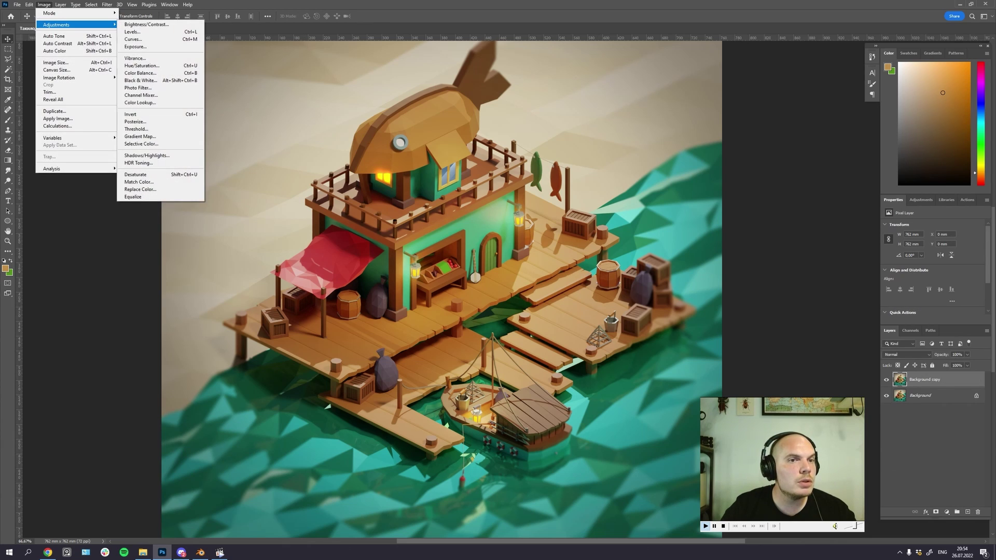
left_click(139, 189)
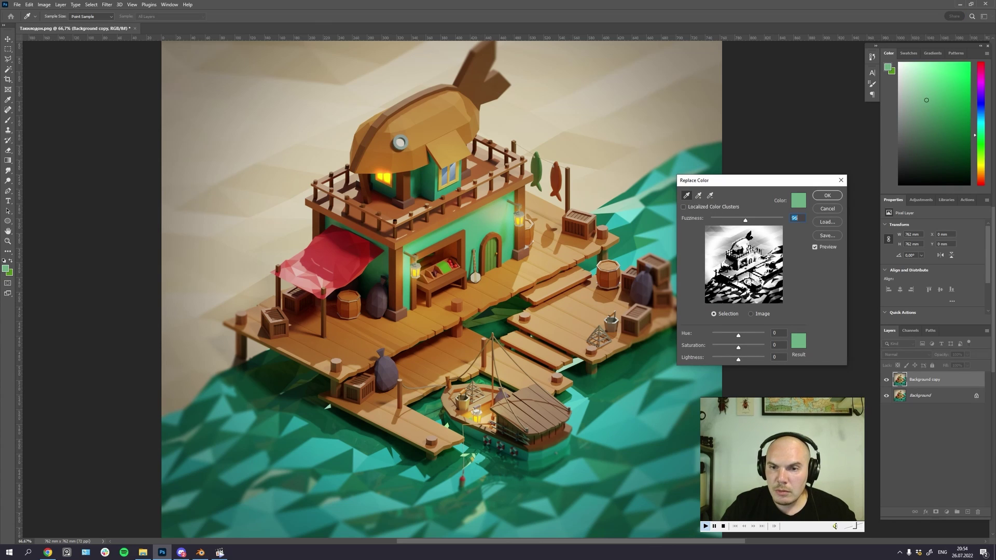
left_click_drag(738, 335, 740, 359)
Step: Add the shaded and lit wall greens to the replaced colors, apply the replacement, and add a layer mask to the copy
left_click(698, 195)
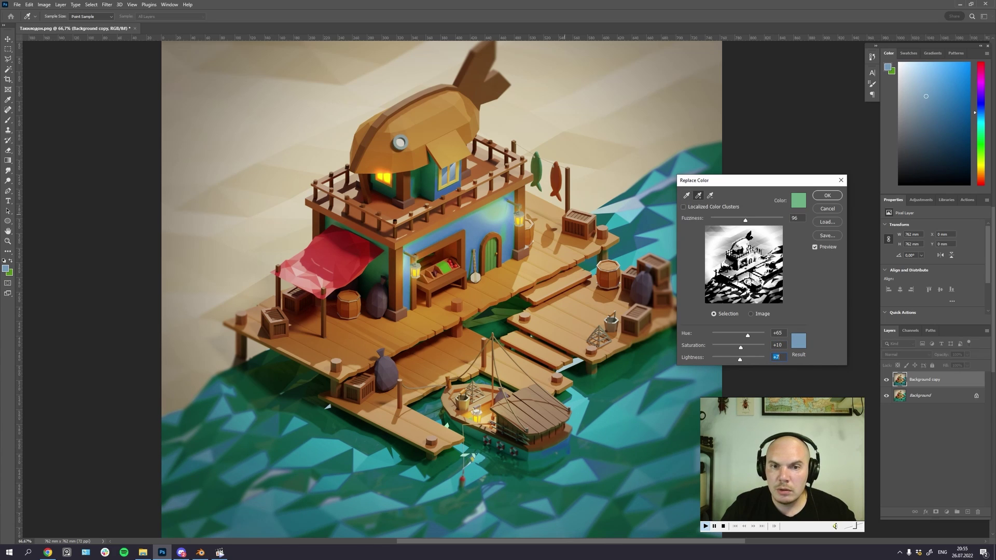
left_click(369, 275)
left_click(369, 276)
left_click(472, 236)
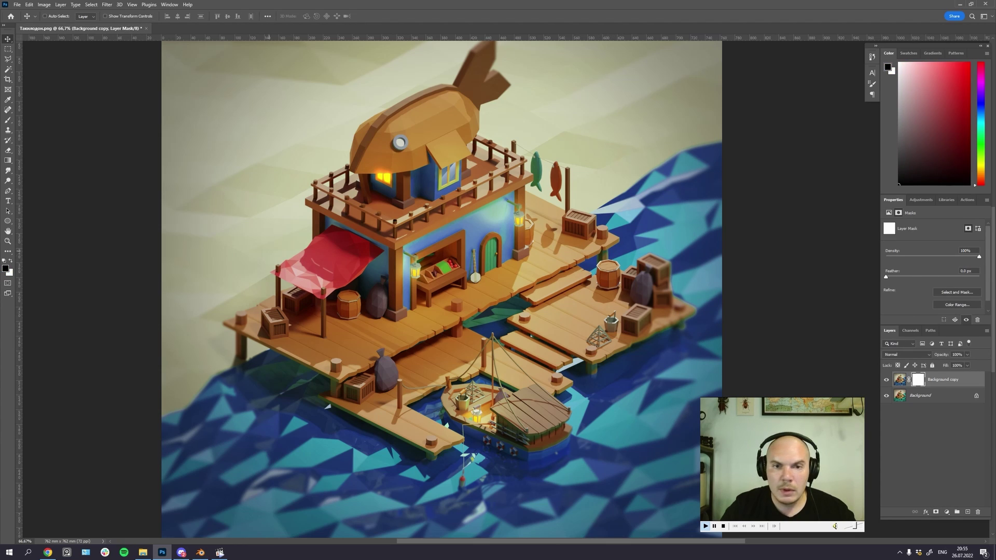
Step: Mask the blue recolor out of the water around the hut with black-to-transparent gradients on the layer mask
key("g")
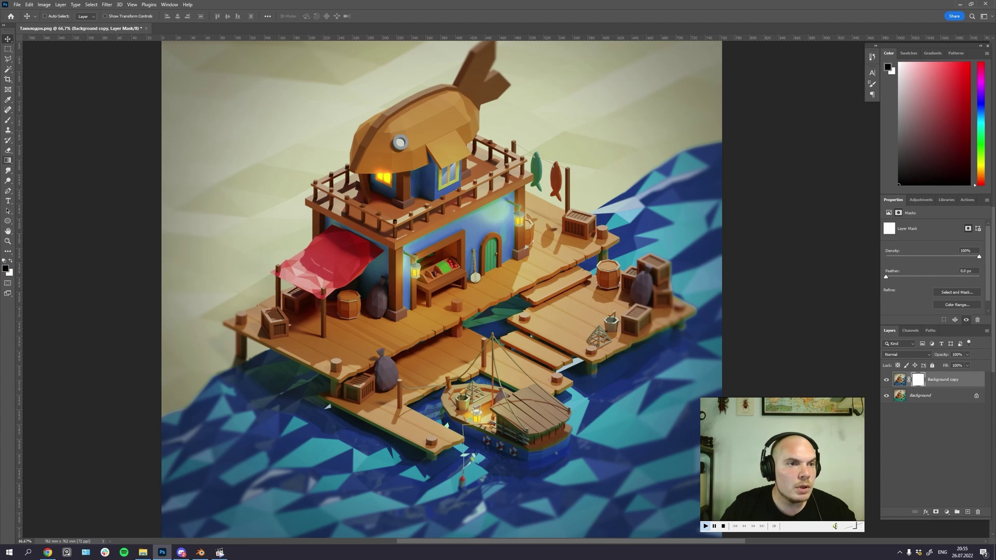
left_click_drag(311, 349, 322, 331)
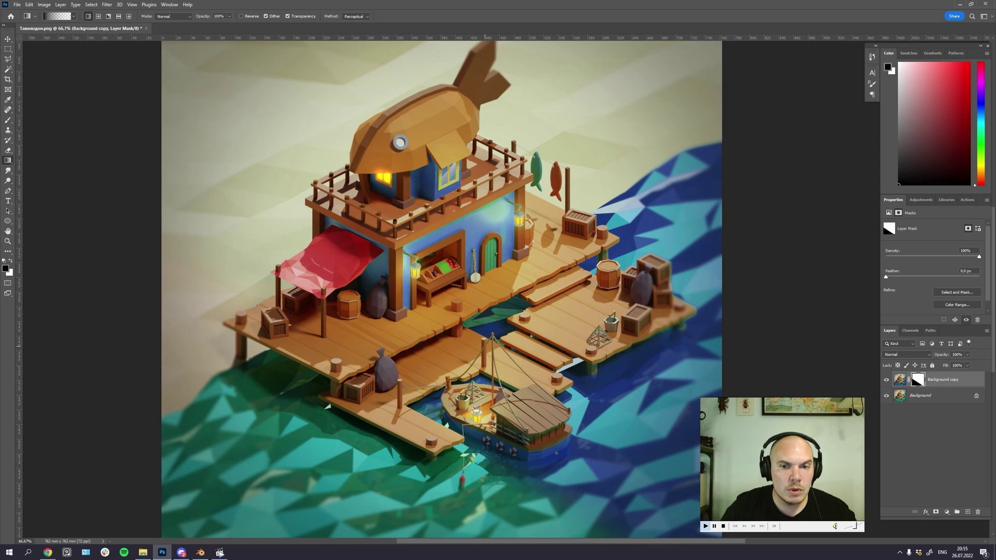
left_click_drag(483, 326, 471, 304)
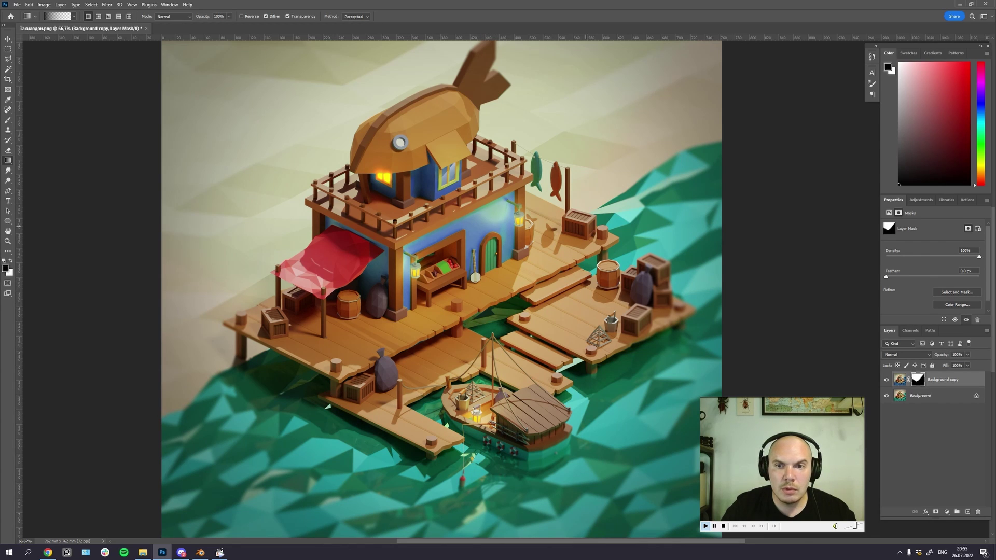
left_click_drag(578, 167, 580, 173)
Step: Crop the image to a tighter square of about 705 mm around the hut and pier
key("ctrl+minus")
key("ctrl+minus")
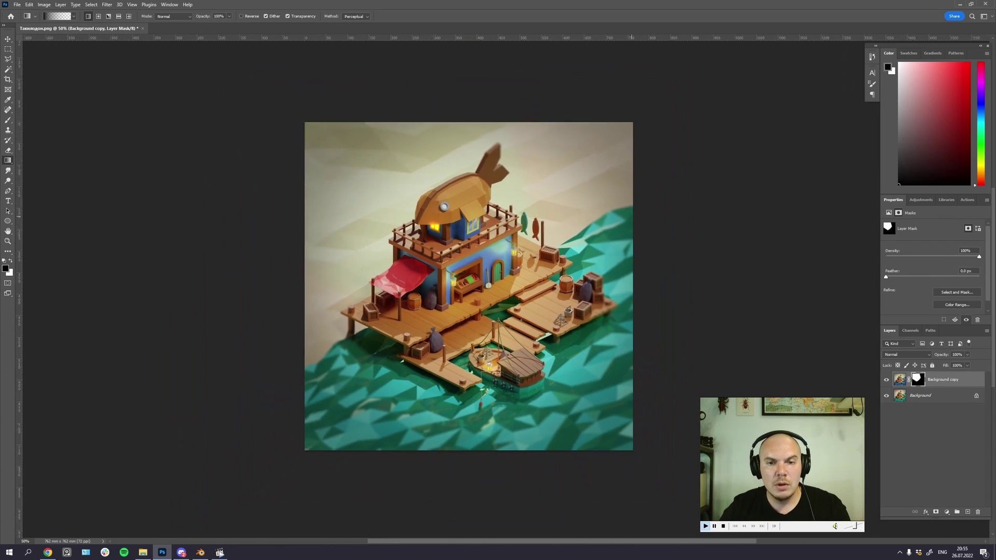
key("ctrl+minus")
key("ctrl+plus")
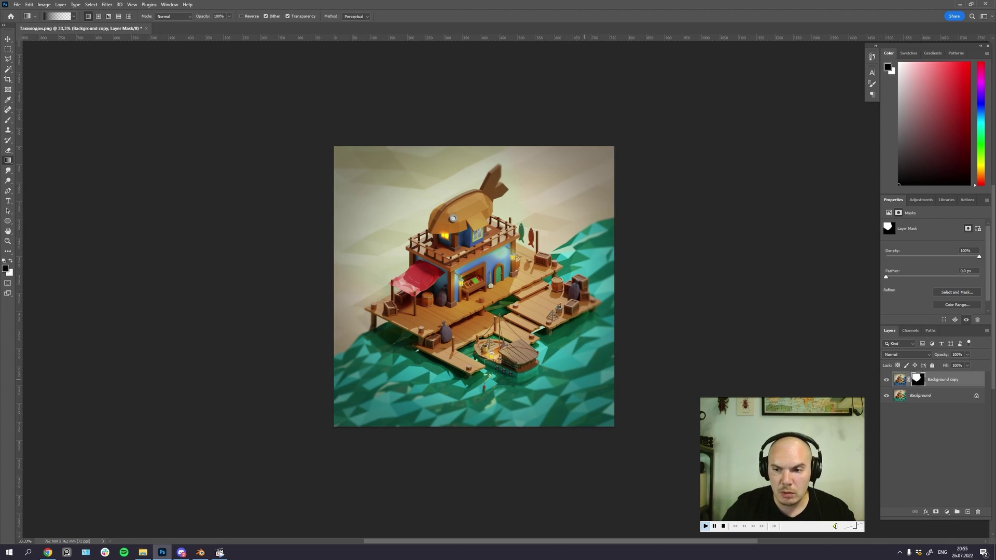
key("ctrl+plus")
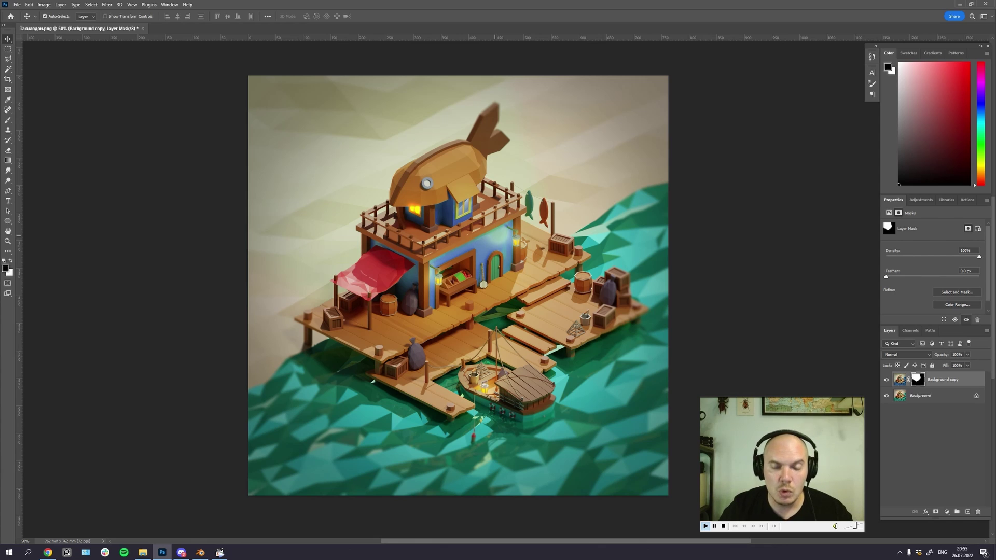
key("c")
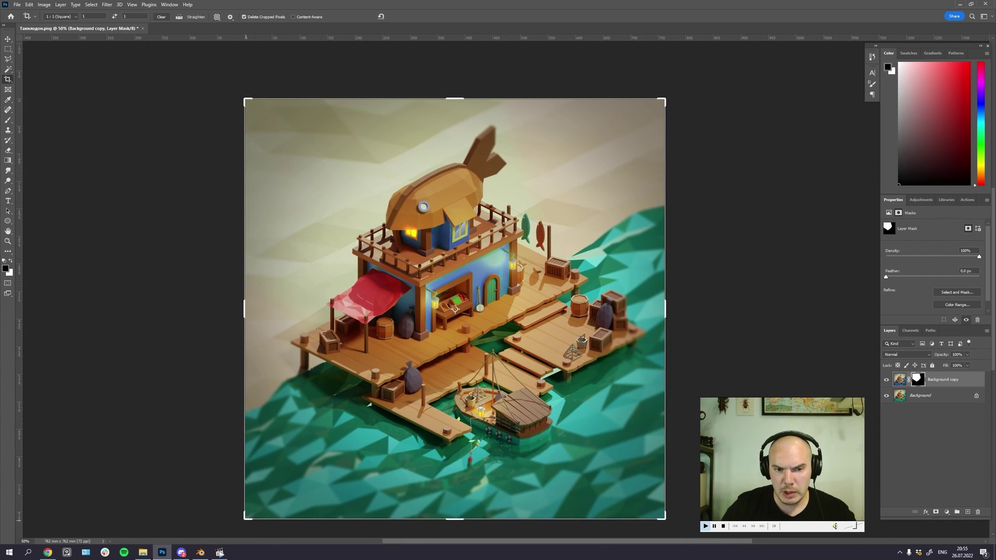
left_click_drag(246, 520, 258, 508)
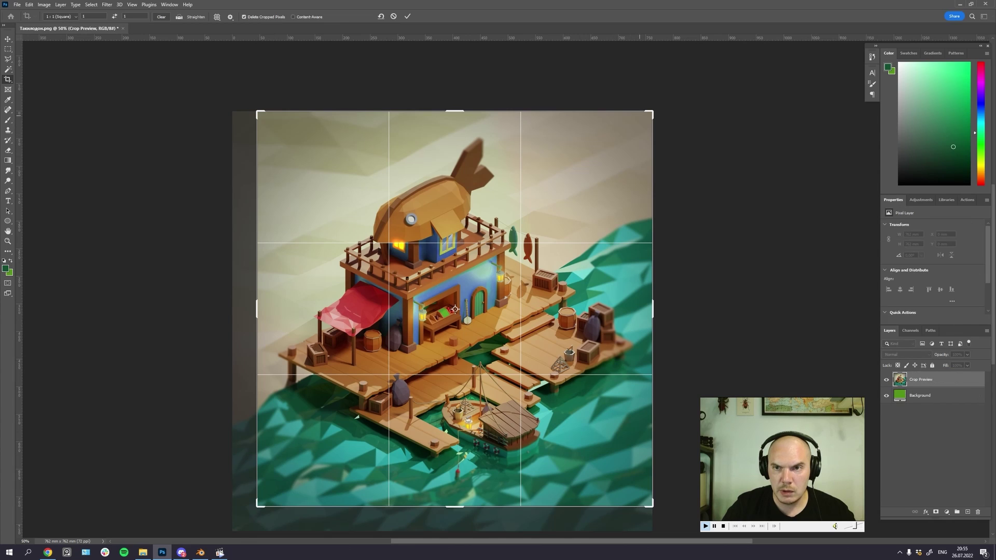
left_click_drag(652, 111, 650, 113)
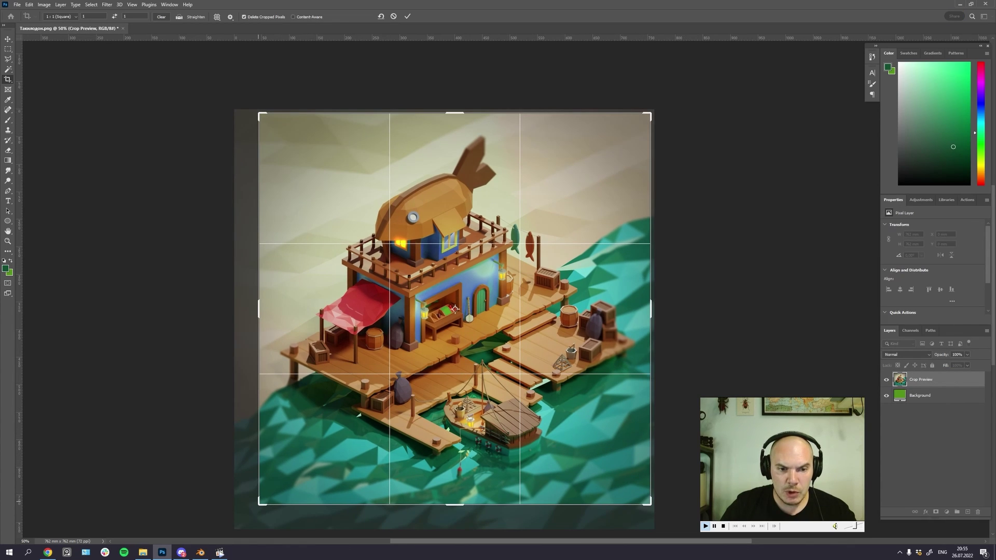
left_click_drag(259, 502, 260, 503)
key("Return")
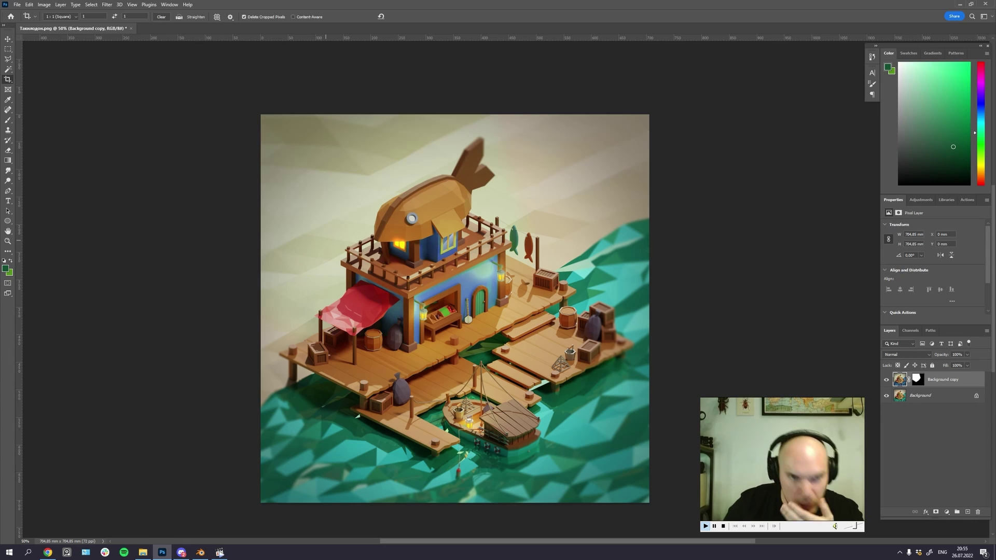
Step: Set the Polygonal Lasso feather to 5 px and add a new layer above the background copy
key("l")
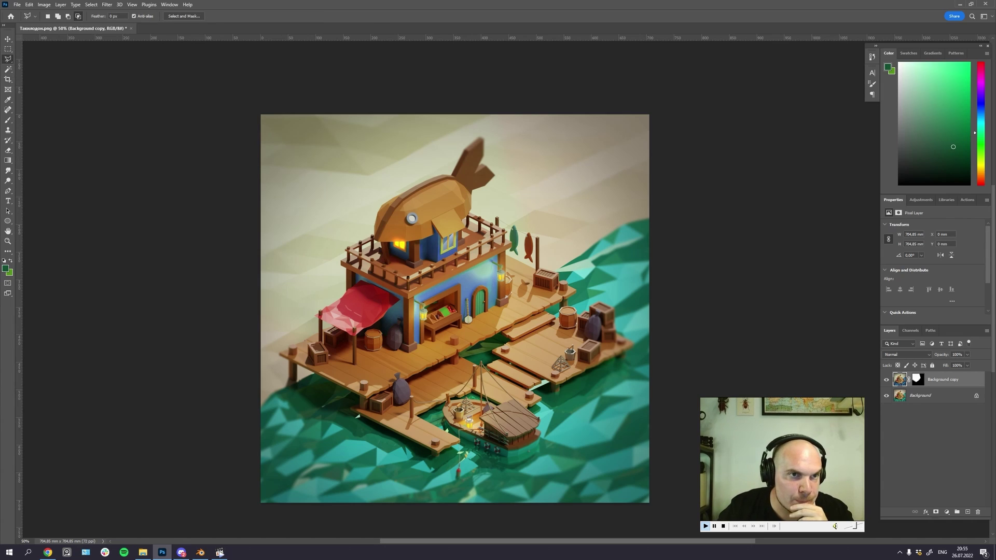
left_click(114, 16)
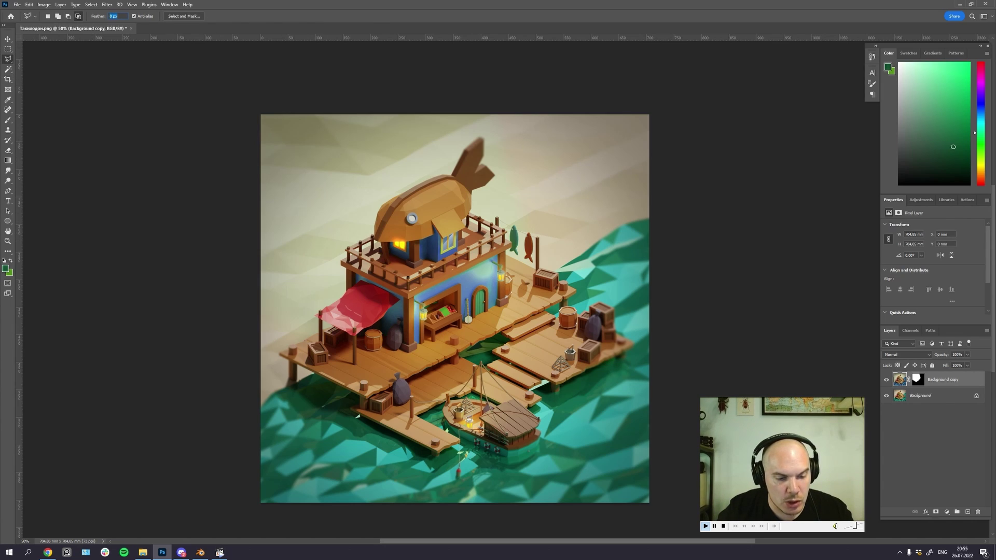
type("5")
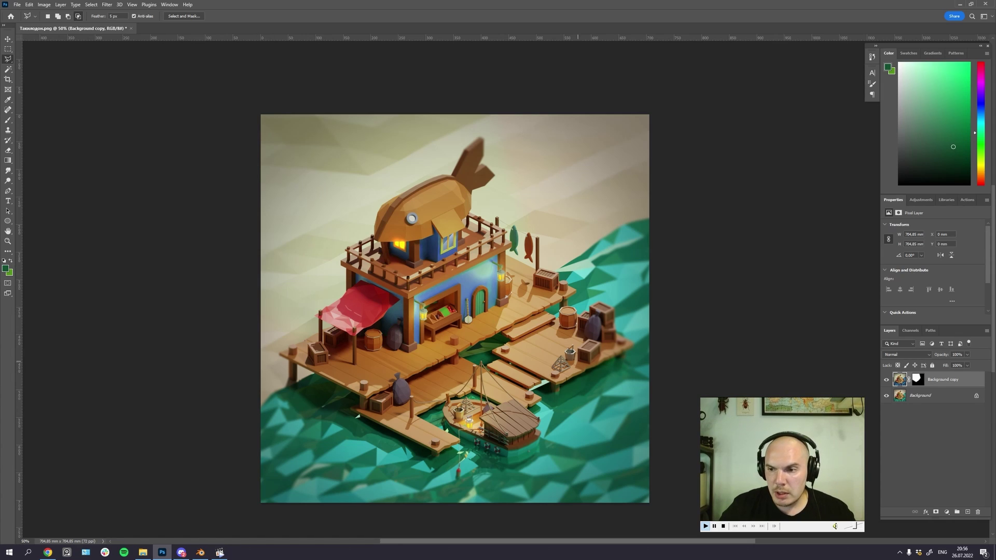
left_click(967, 512)
Step: Outline a jagged polygonal selection around the upper-left corner of the background, above and left of the fish roof
left_click(238, 269)
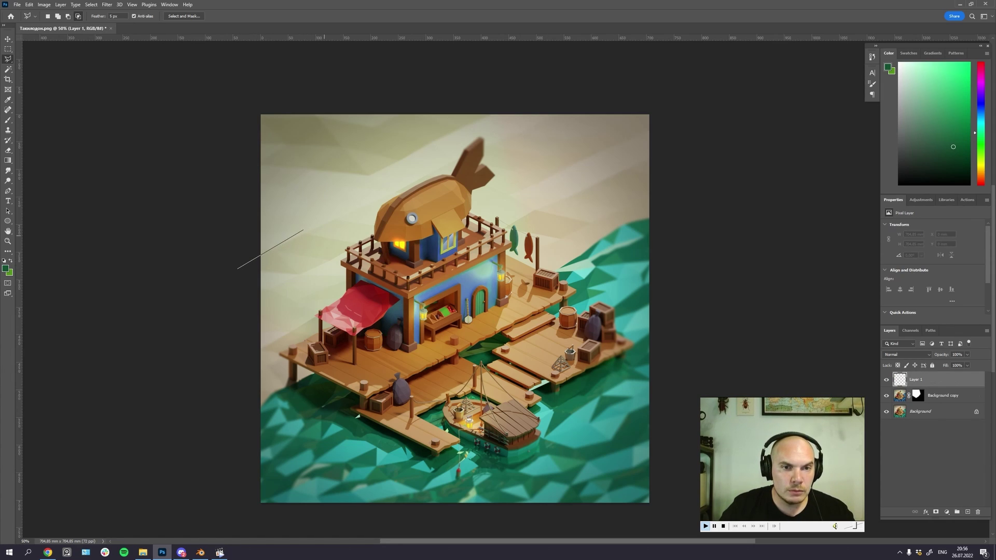
left_click(303, 229)
left_click(272, 209)
left_click(309, 167)
left_click(375, 178)
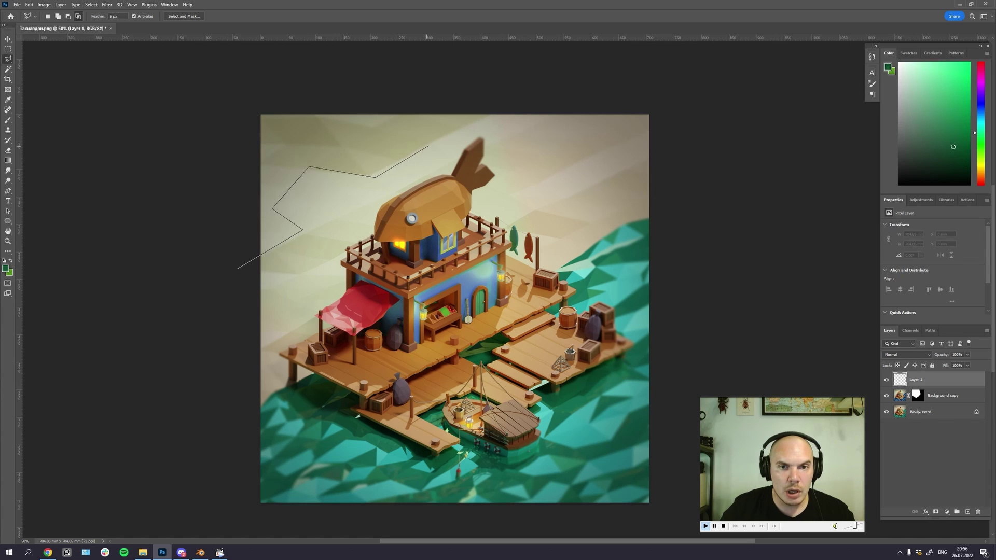
left_click(430, 143)
left_click(391, 133)
left_click(452, 128)
left_click(503, 105)
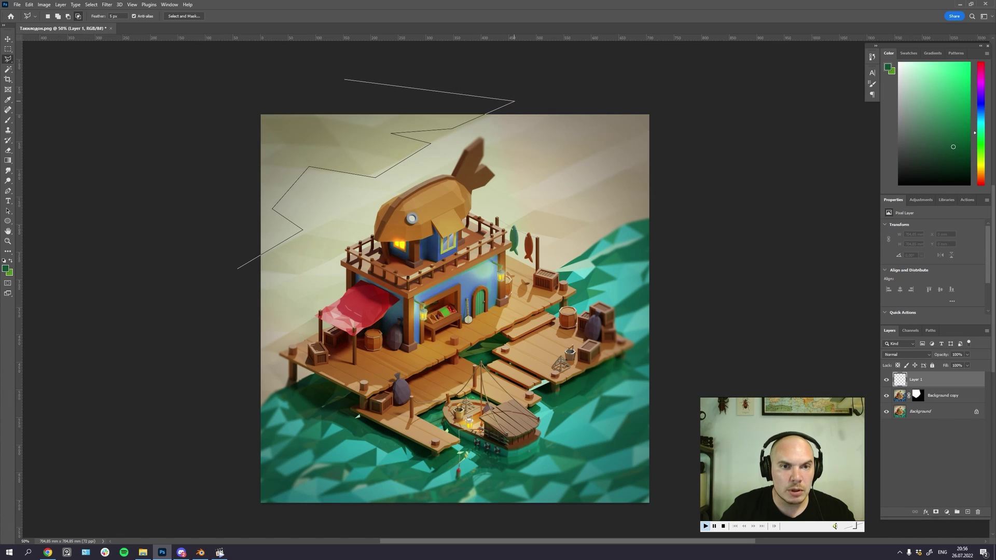
left_click(201, 71)
left_click(238, 268)
Step: Set the new layer to Multiply, fill the selected background corner with the light green, and deselect
key("g")
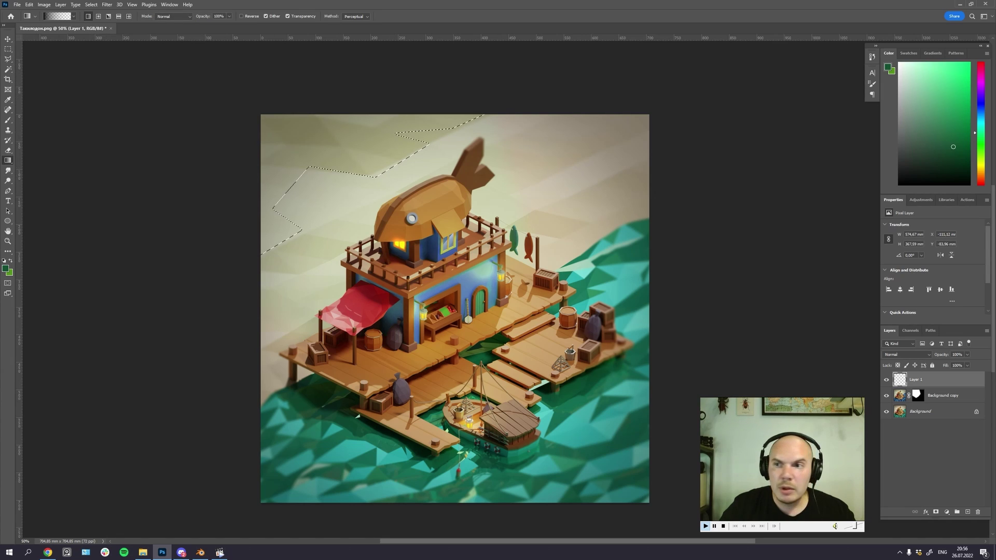
key("x")
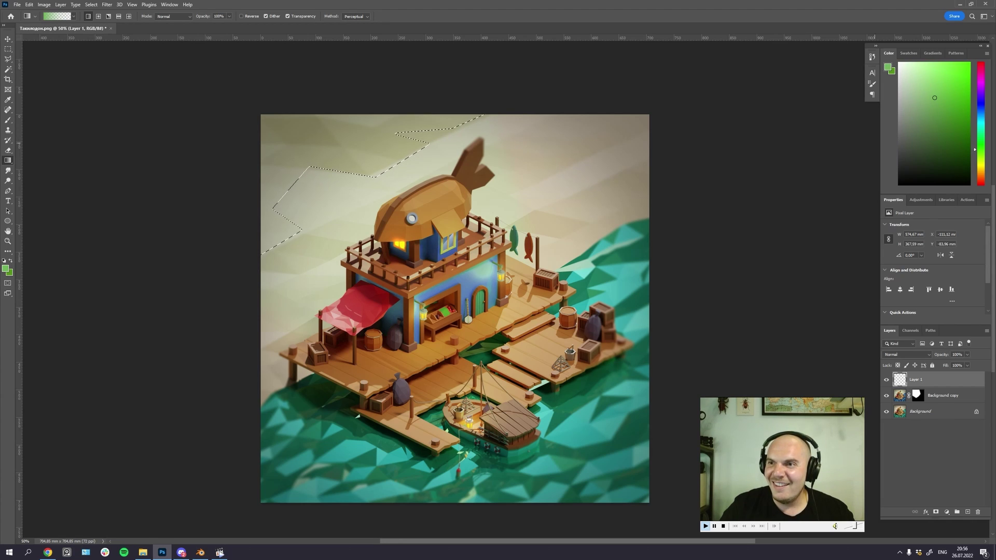
left_click_drag(289, 134, 690, 353)
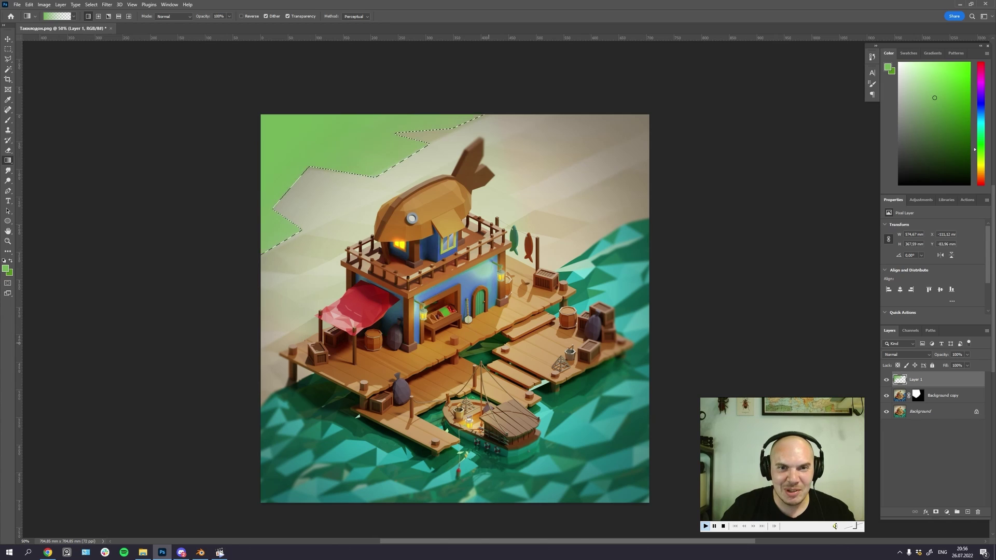
key("ctrl+z")
left_click(906, 354)
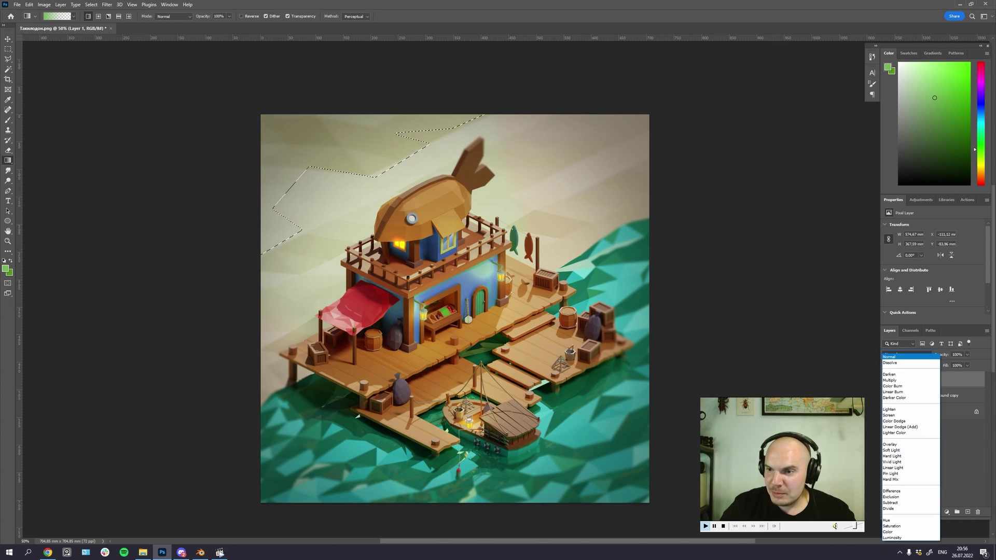
left_click(903, 380)
key("alt+BackSpace")
key("ctrl+d")
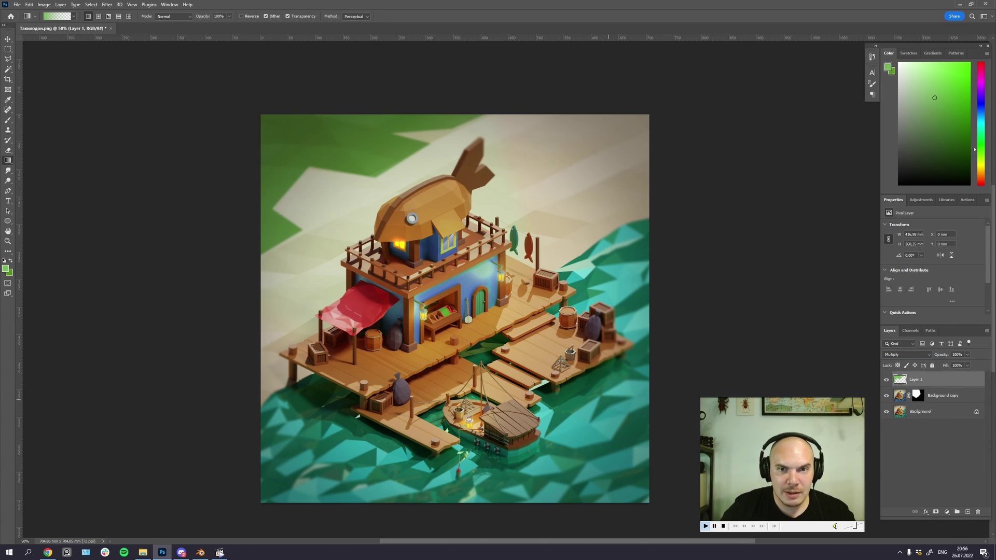
Step: Add a mask to the green layer and fade the green toward the hut with black-to-transparent gradients
left_click_drag(554, 334, 536, 296)
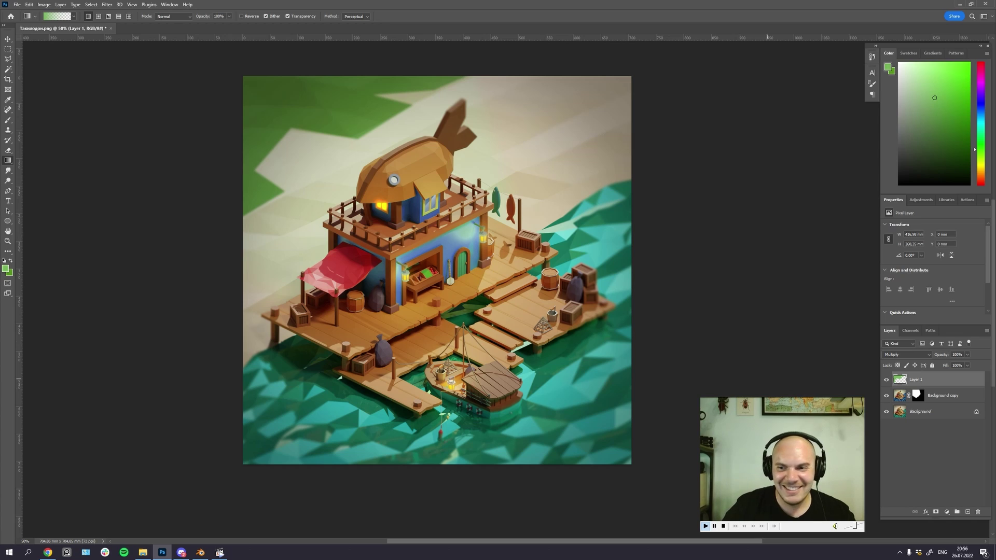
left_click(935, 511)
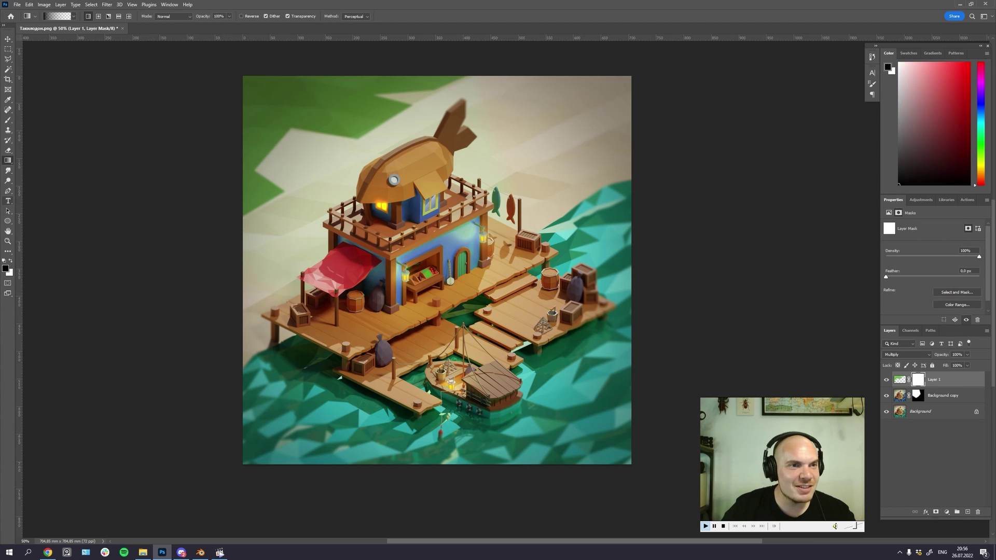
left_click_drag(378, 139, 377, 139)
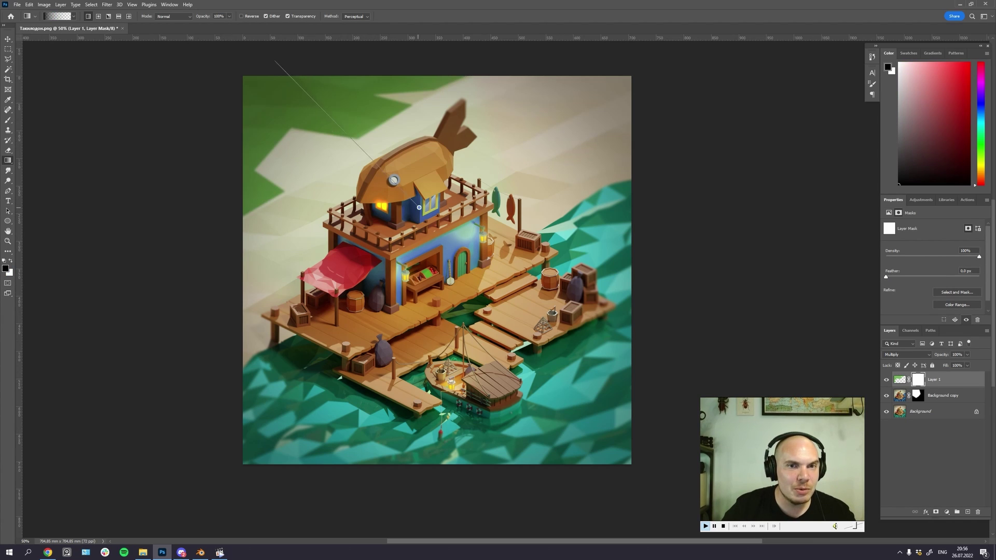
left_click_drag(314, 272, 296, 145)
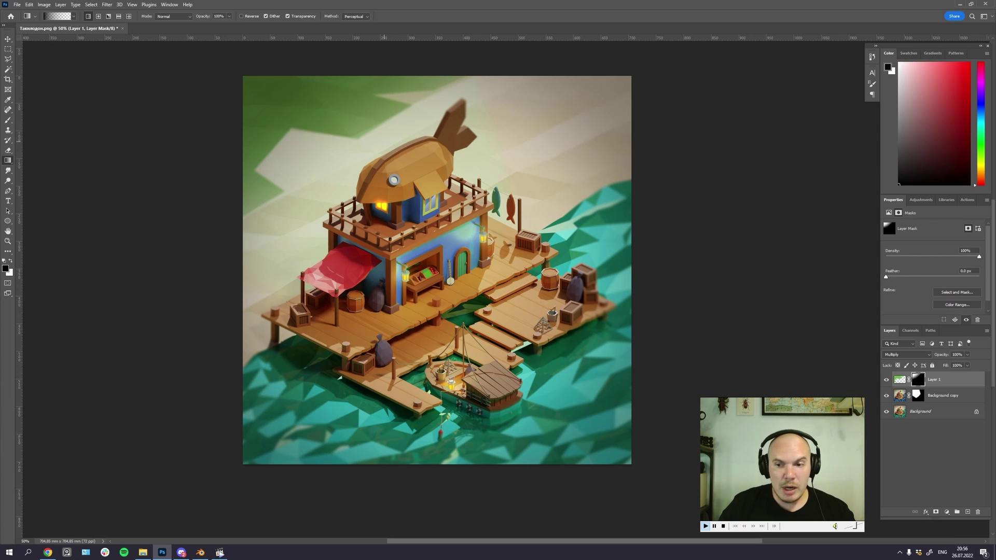
Step: Add another layer above the green one and set its blend mode to Color Dodge
key("ctrl+plus")
key("ctrl+plus")
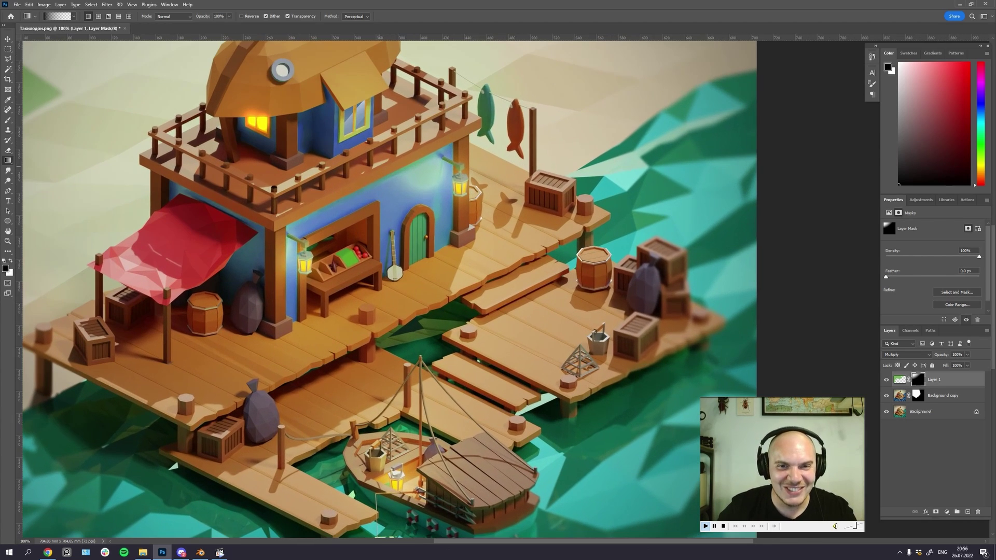
left_click_drag(171, 148, 306, 244)
key("l")
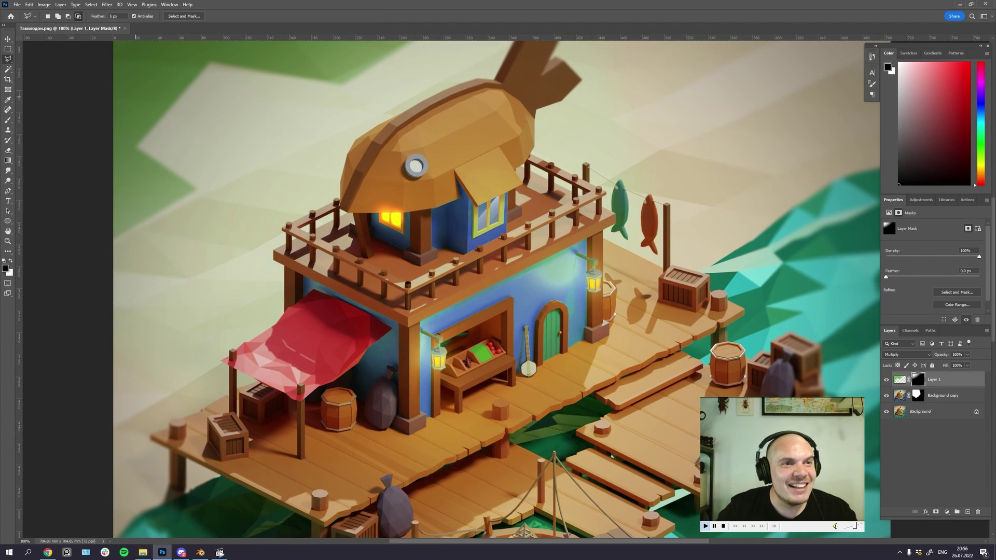
scroll(364, 202, "up", 3)
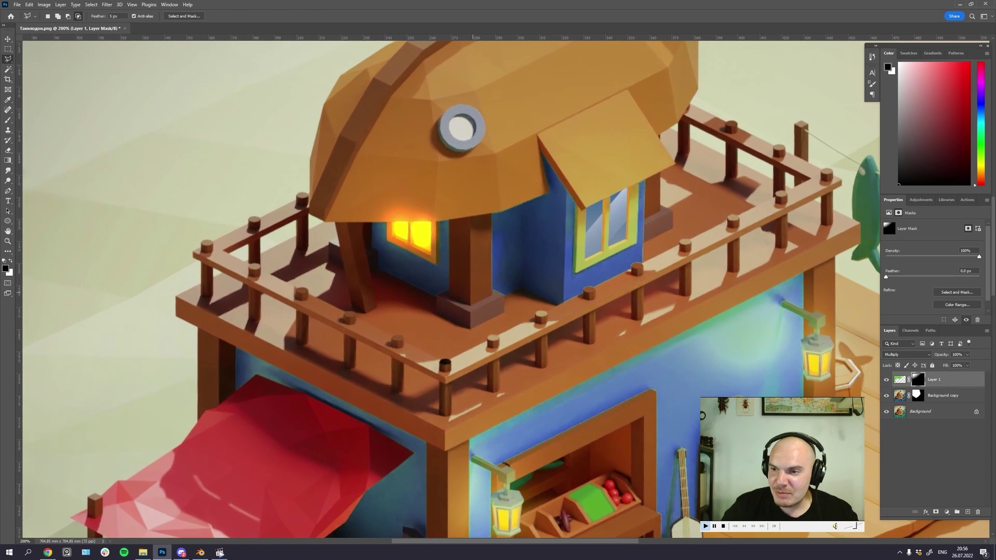
left_click(967, 512)
left_click(906, 354)
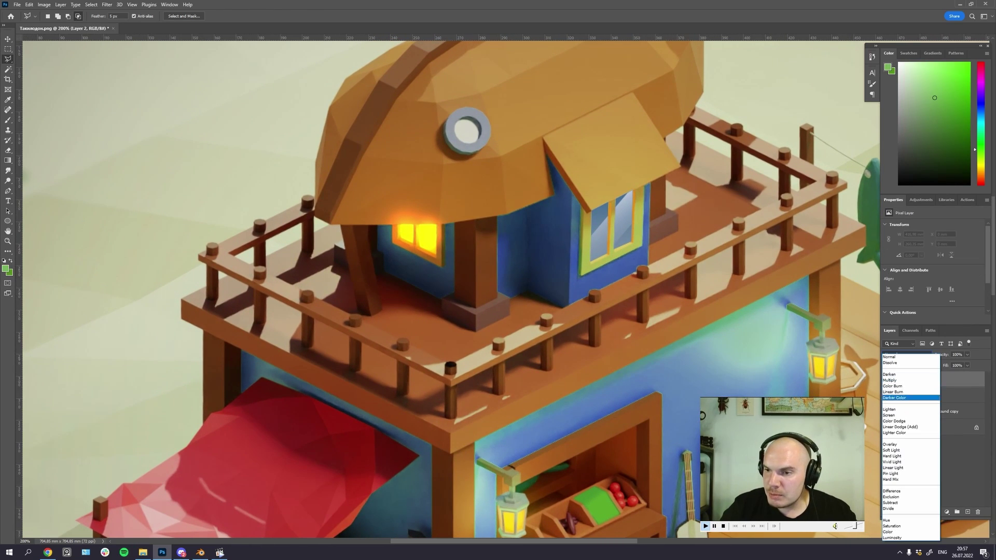
left_click(903, 421)
Step: Turn off Transparency Shapes Layer in the Color Dodge layer's blending options
double_click(916, 380)
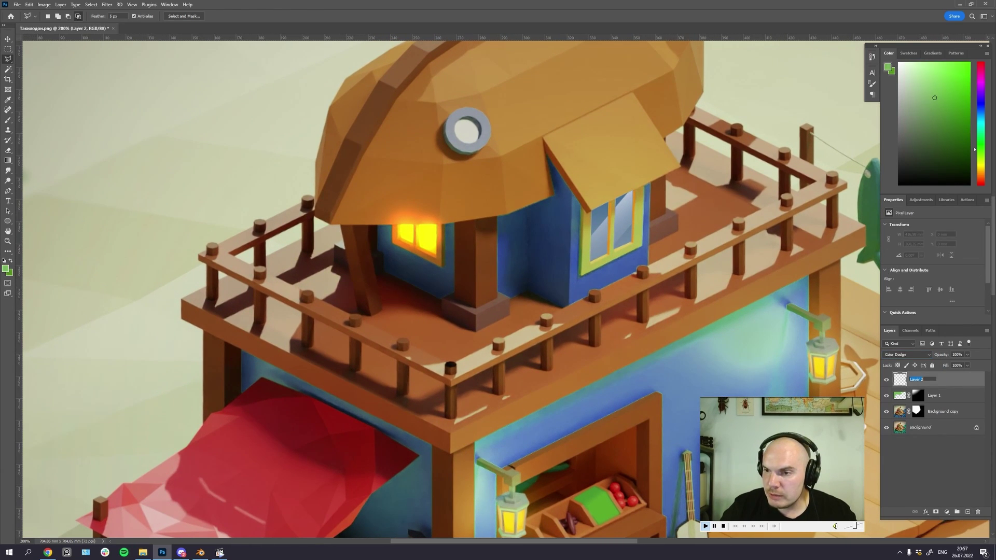
key("Return")
double_click(949, 380)
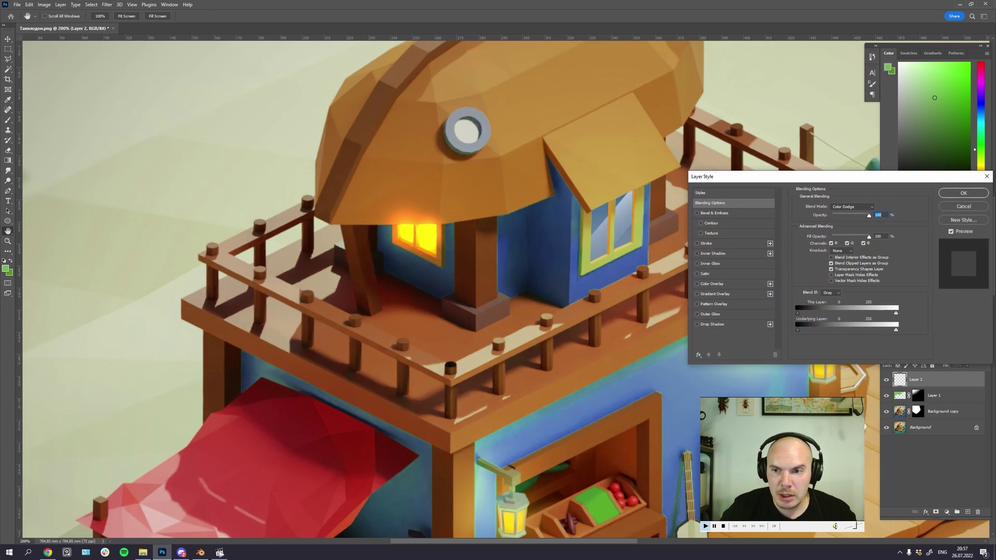
left_click(831, 270)
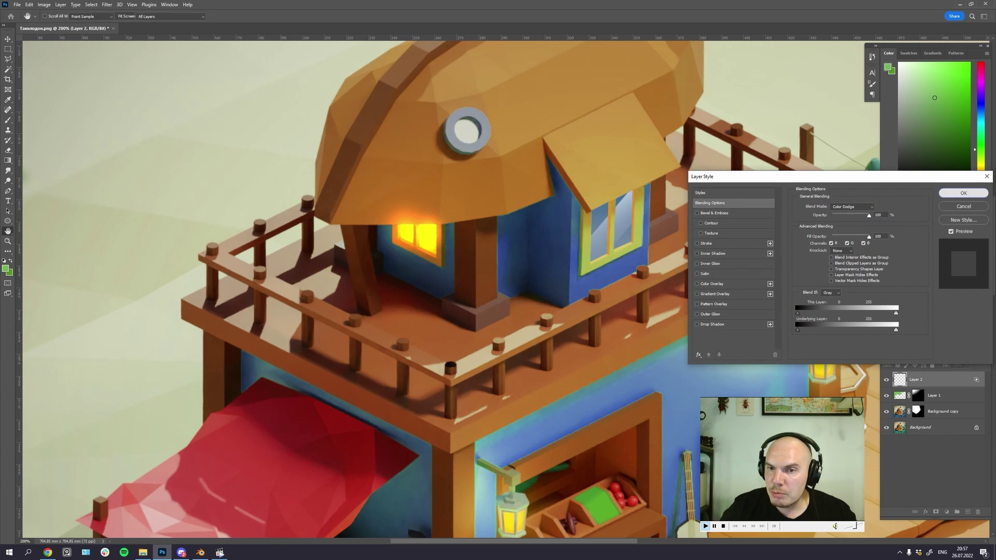
key("Return")
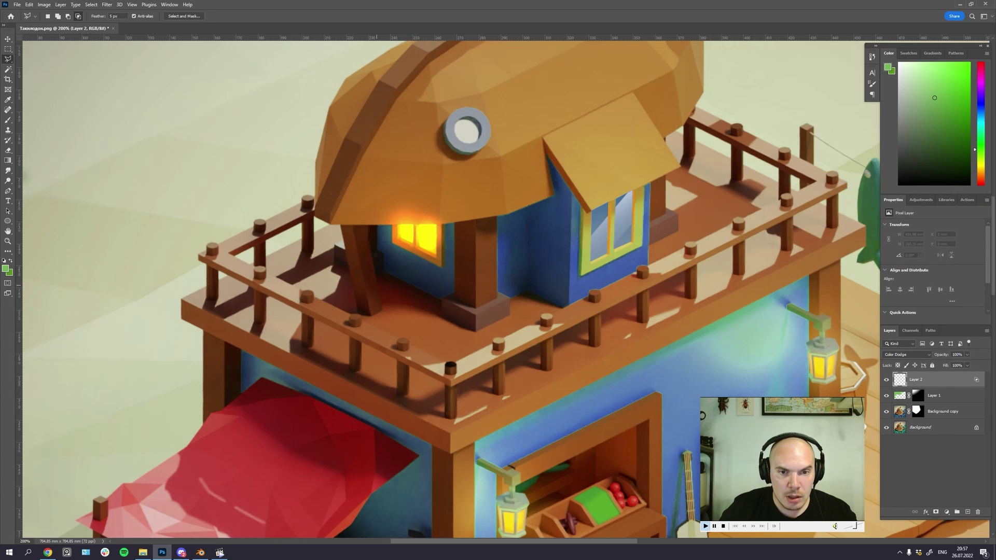
Step: Select a small slanted patch of the balcony floor below the glowing window with the Polygonal Lasso
left_click(377, 285)
left_click(418, 312)
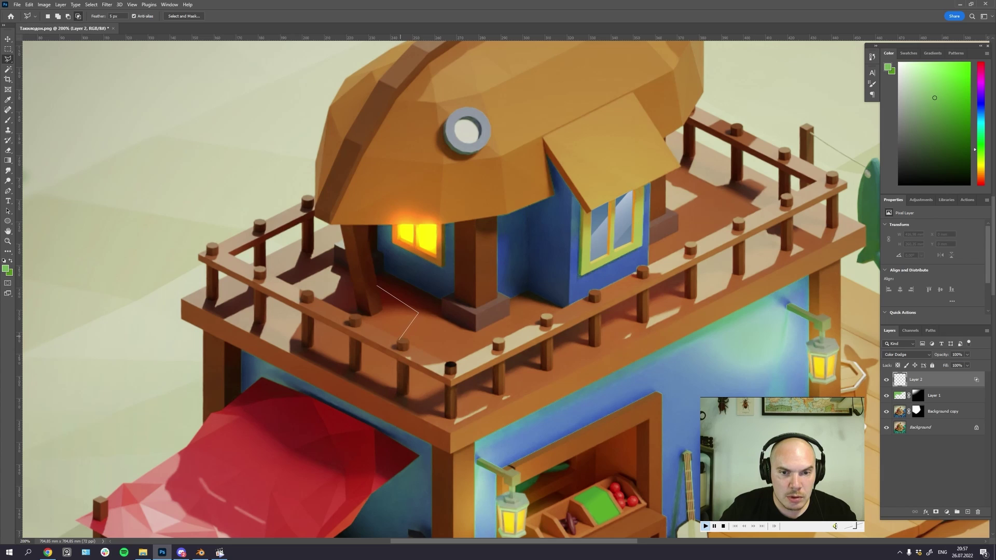
left_click(396, 339)
double_click(383, 310)
Step: Sample the glowing window's yellow, shift it to a softer orange, apply it as a gradient across the floor patch, and deselect
key("g")
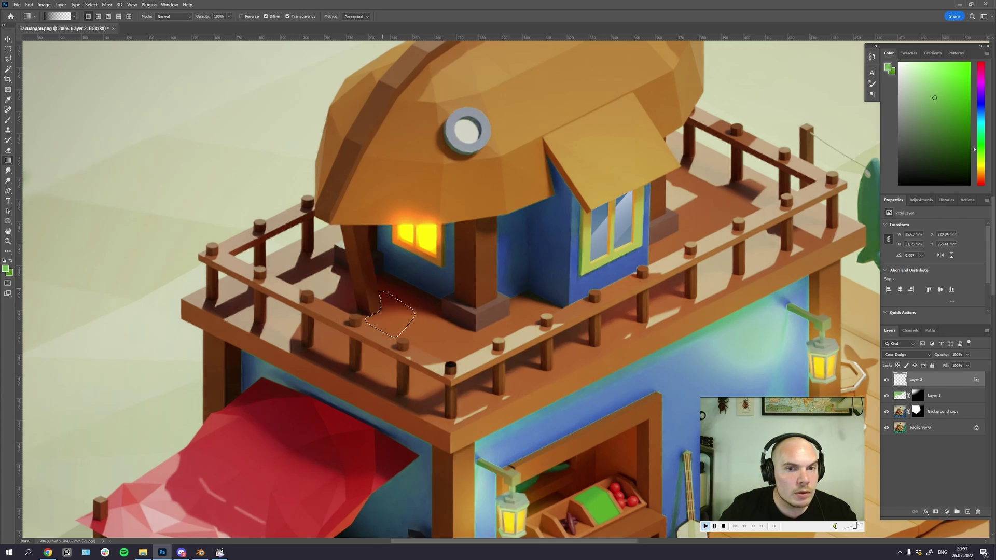
left_click(422, 237, "alt")
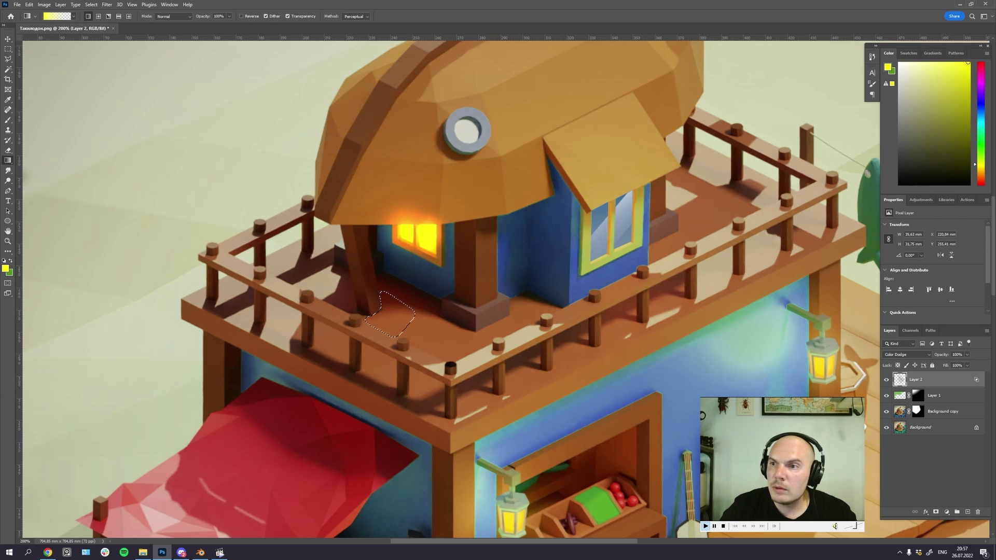
left_click(981, 171)
left_click(939, 91)
left_click(952, 76)
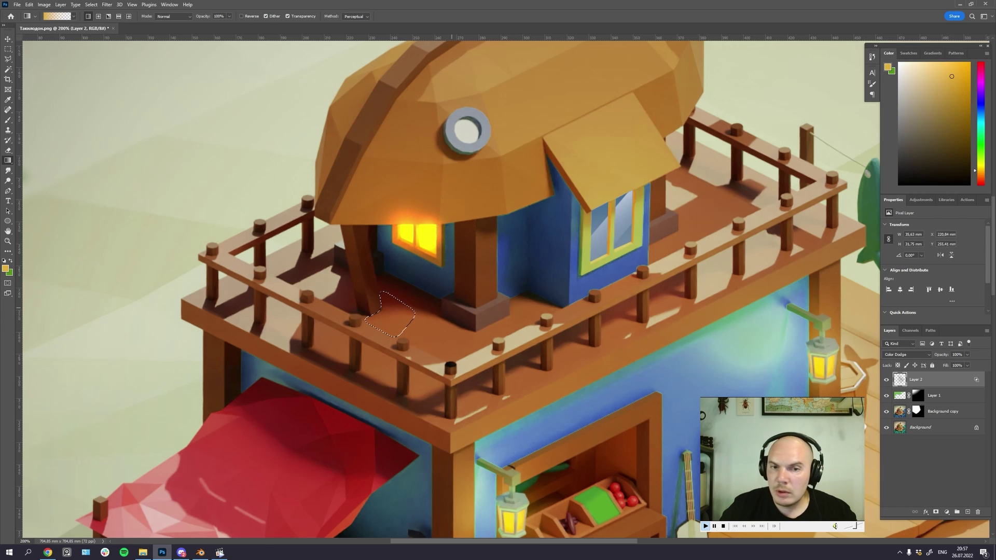
left_click_drag(399, 301, 380, 336)
key("ctrl+d")
Step: Set the Polygonal Lasso feather to 0 px for working on the pier planks near the green door
left_click_drag(566, 294, 559, 292)
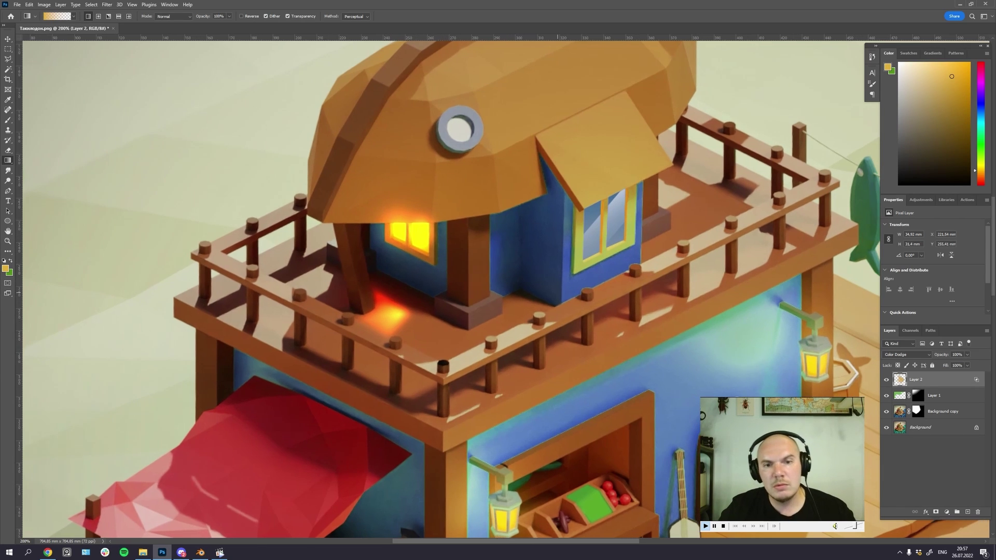
scroll(559, 292, "down", 1)
key("ctrl+minus")
key("ctrl+minus")
left_click_drag(575, 238, 531, 223)
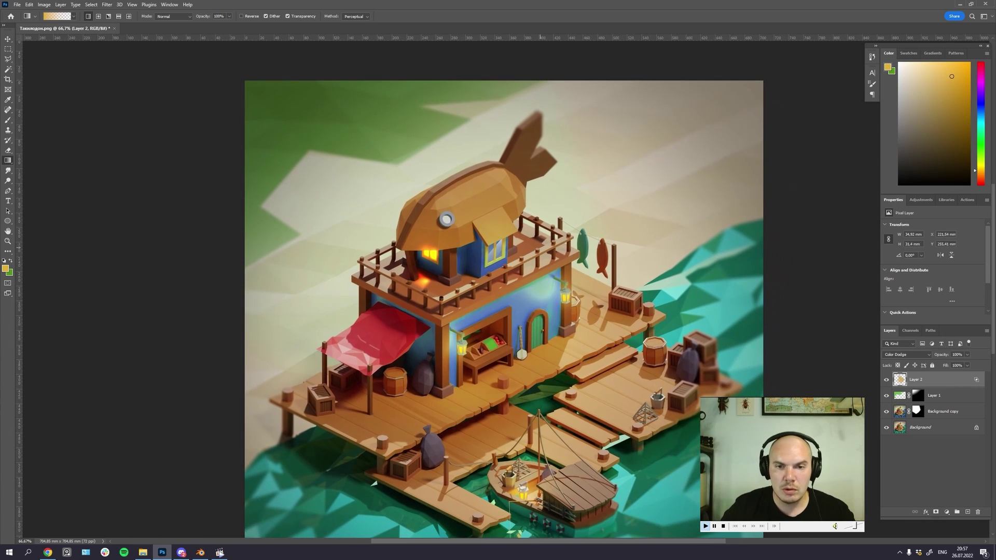
left_click_drag(567, 310, 538, 254)
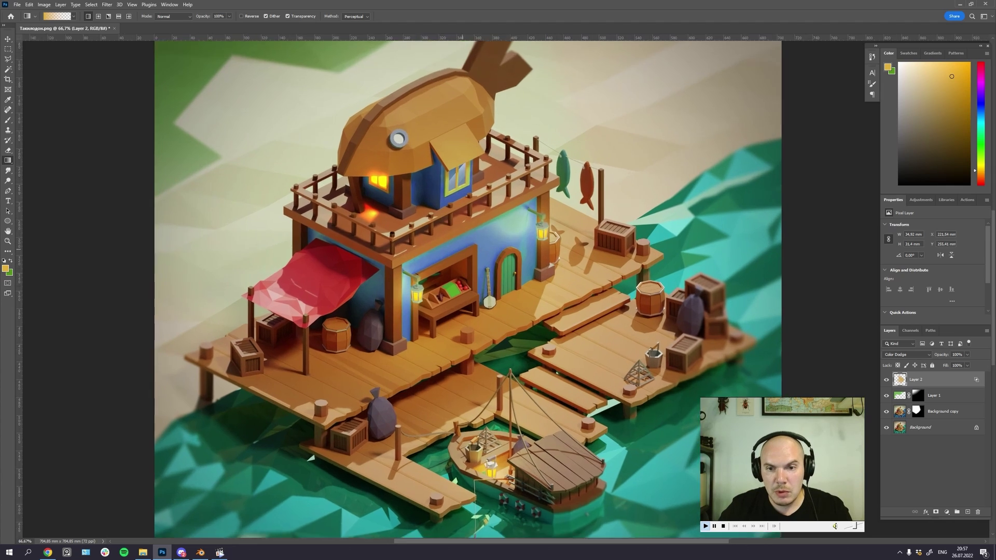
key("ctrl+plus")
key("ctrl+plus")
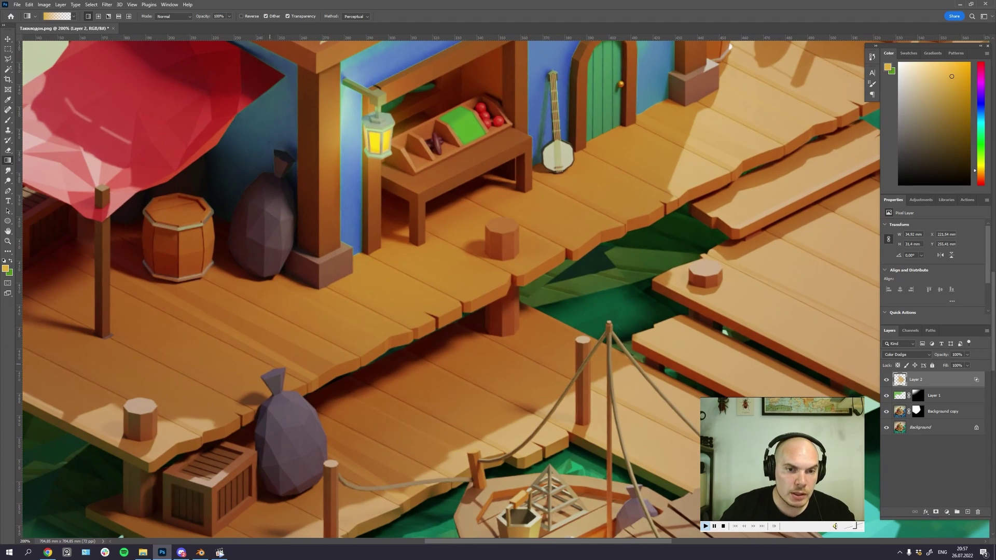
left_click_drag(528, 196, 397, 252)
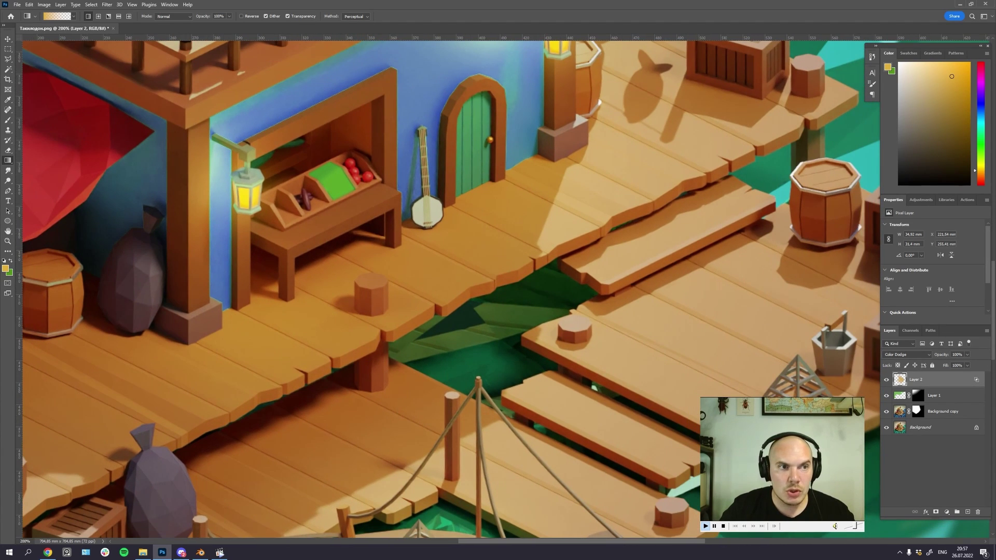
key("l")
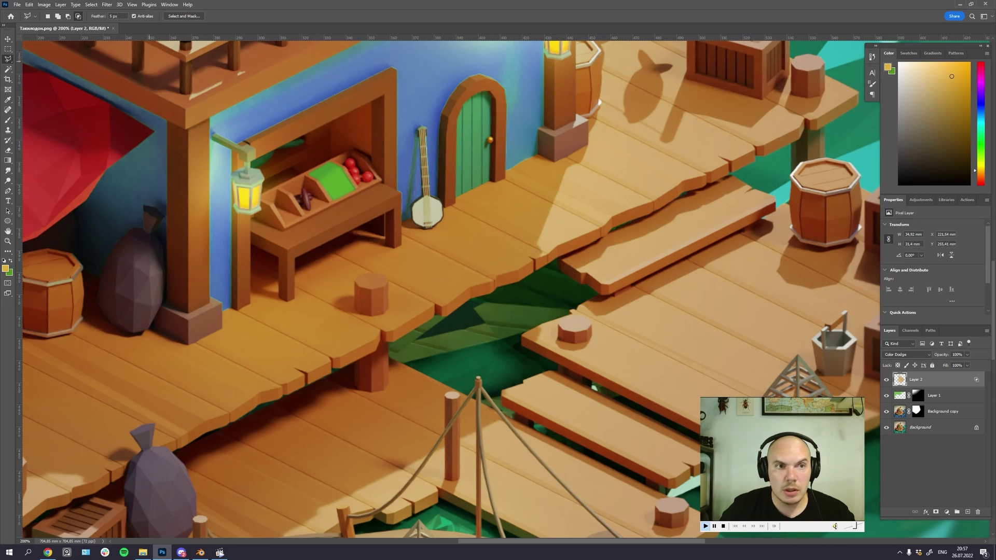
double_click(114, 16)
type("0")
key("Return")
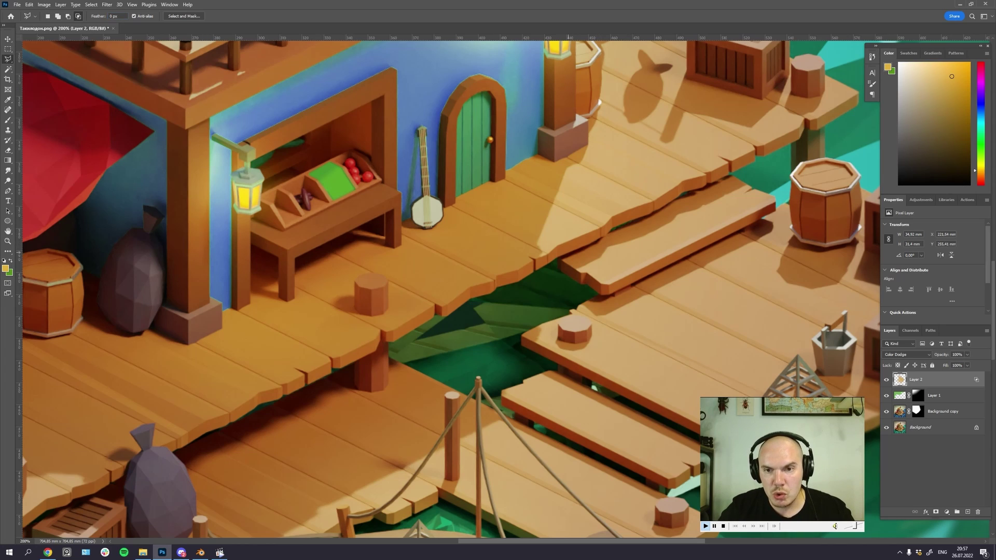
Step: Select the single pier plank between the green door and the corner post, following its edges
left_click(600, 230)
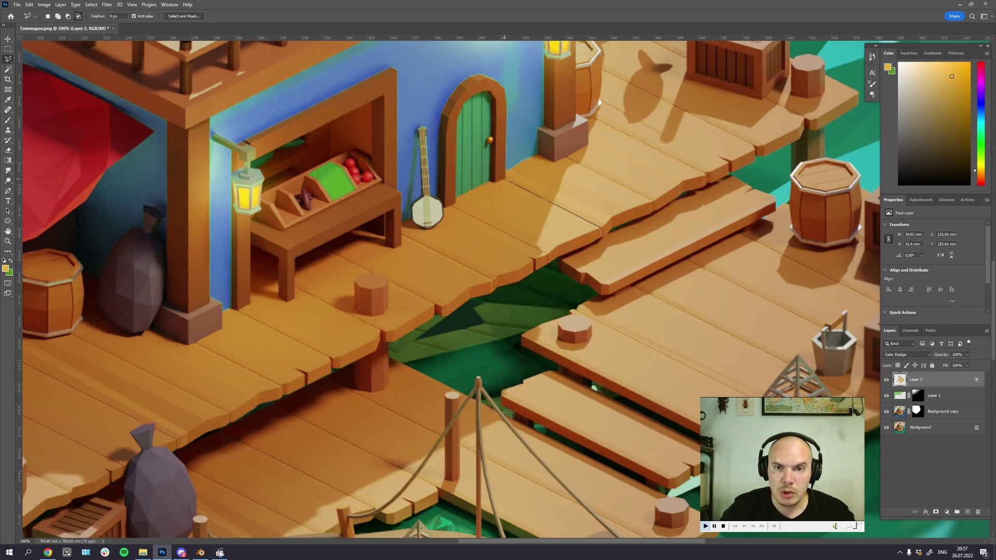
left_click(506, 172)
left_click(568, 157)
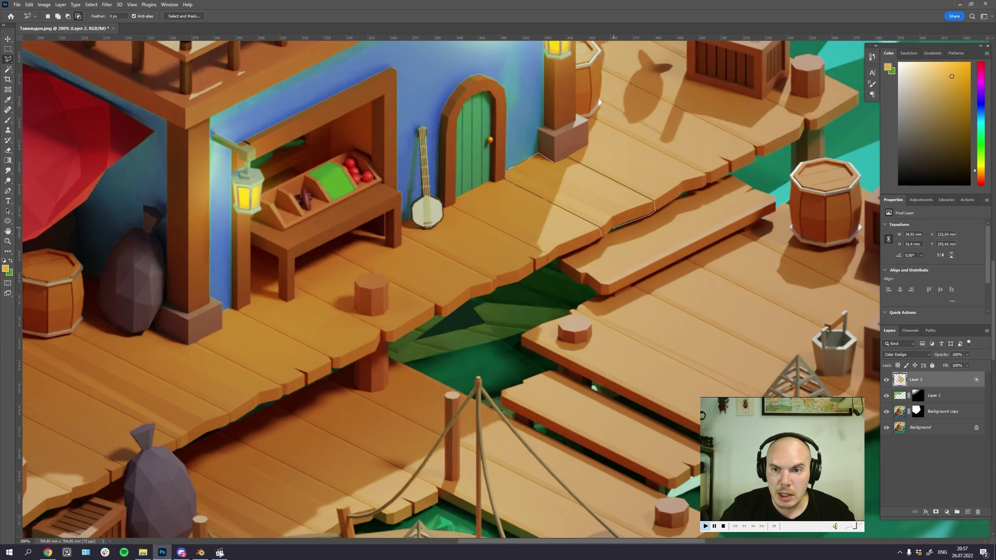
left_click(507, 173)
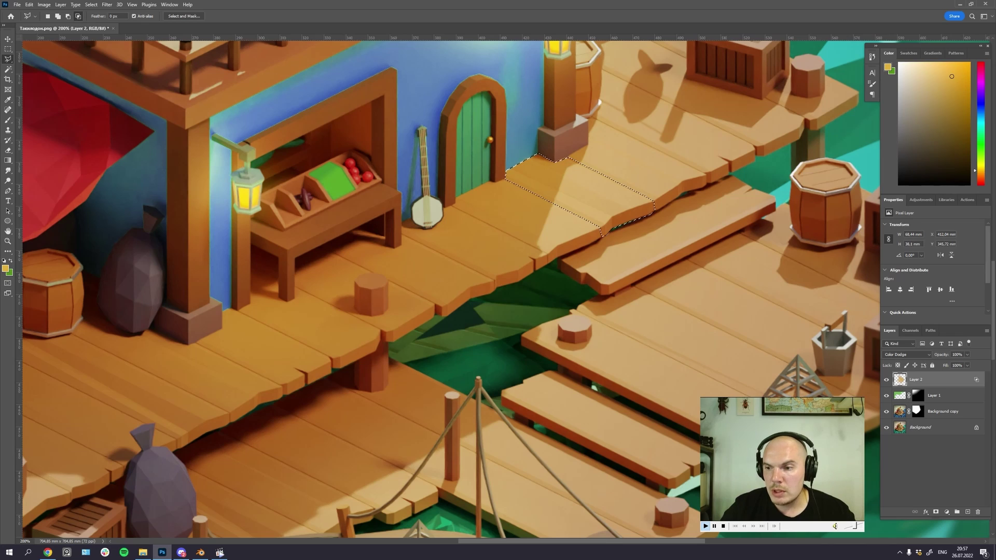
Step: Add a new layer for the selected plank and set its blend mode to Multiply
key("ctrl+shift+alt+n")
left_click(905, 354)
left_click(902, 380)
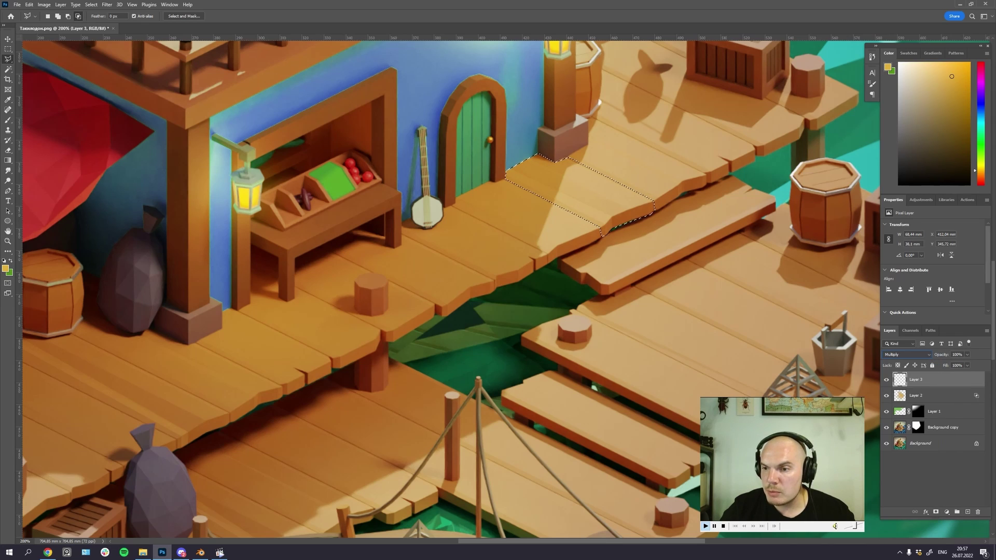
Step: Sample the sunlit plank's colour, shift it to a muted reddish brown, apply it as a gradient over the selected plank, and deselect
key("g")
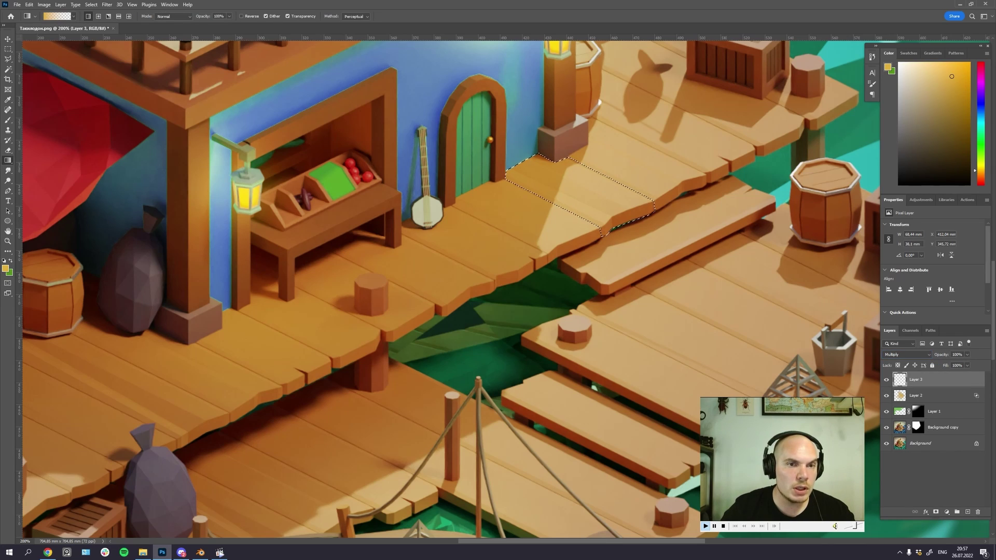
left_click(626, 201, "alt")
left_click(906, 81)
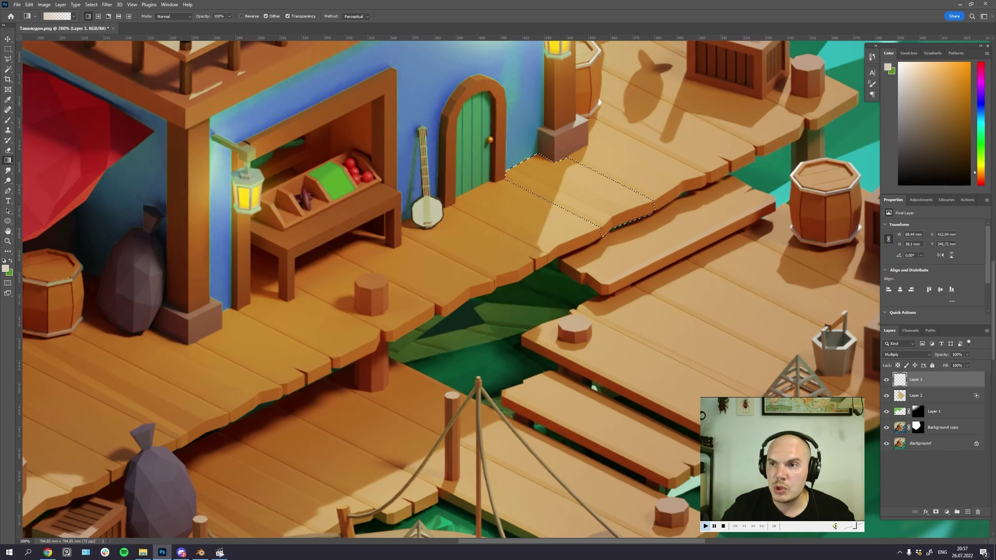
left_click_drag(586, 192, 623, 271)
key("ctrl+z")
left_click(918, 93)
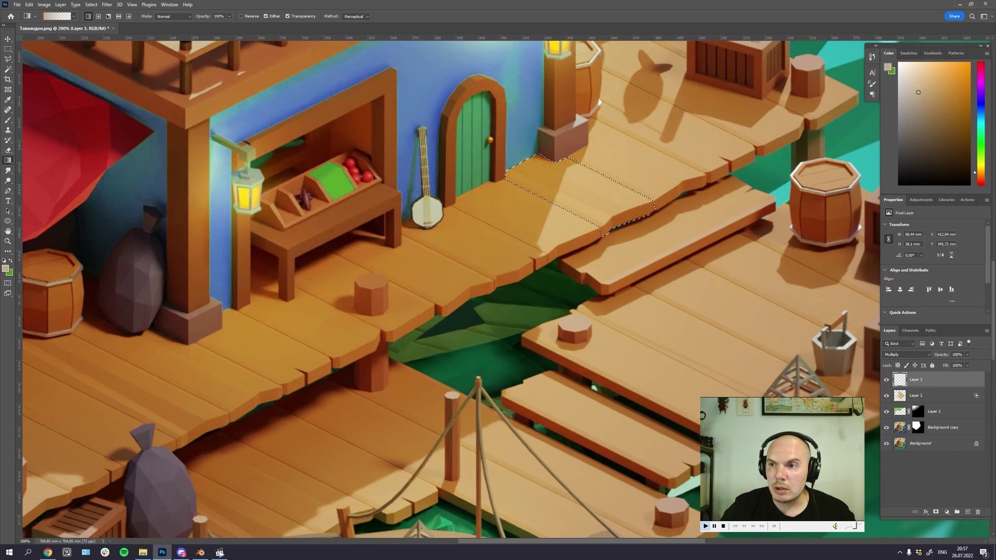
left_click(980, 175)
left_click_drag(677, 171, 721, 171)
key("ctrl+d")
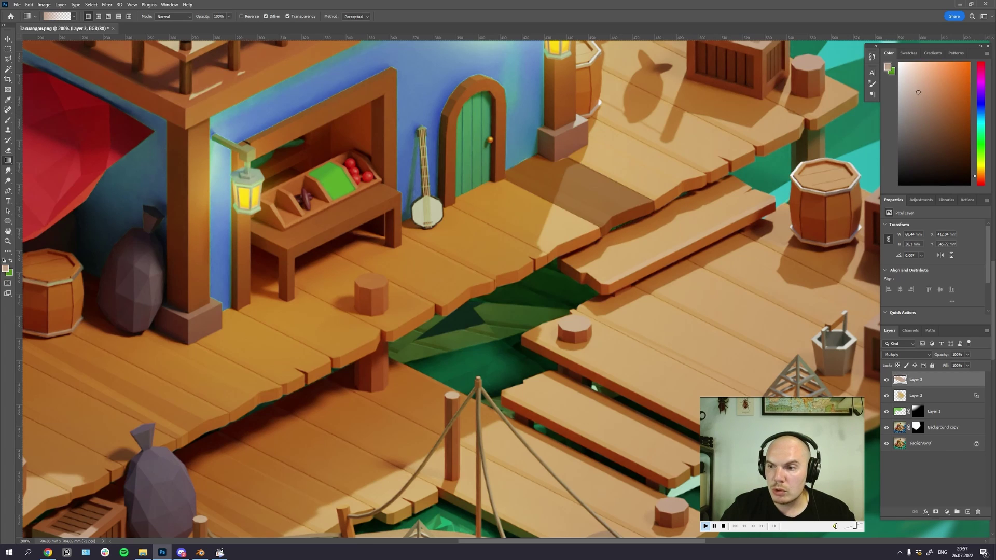
Step: Lower the opacity of the plank's Multiply layer to 47% and check the plank against the whole pier
left_click(967, 355)
left_click_drag(970, 364, 950, 364)
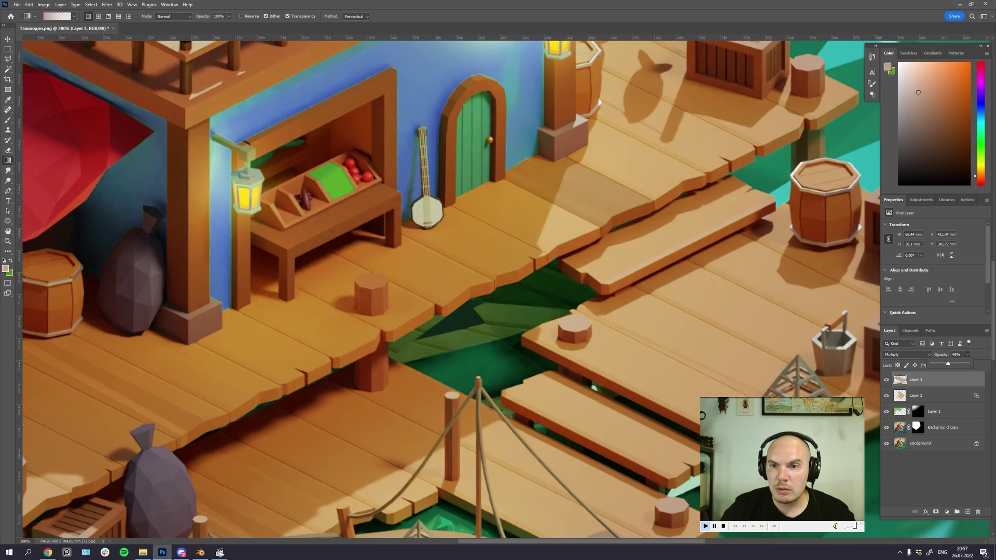
left_click_drag(518, 233, 422, 307)
left_click(966, 354)
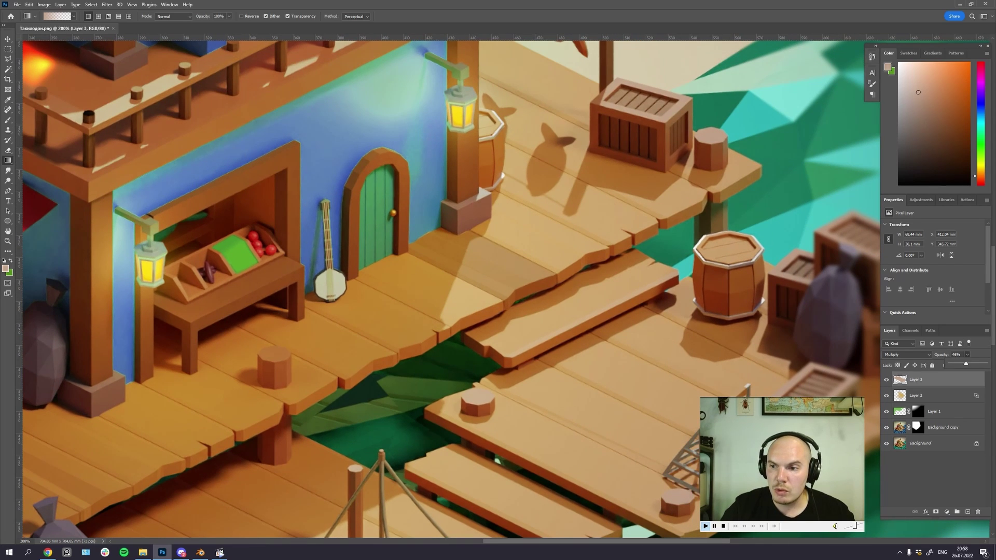
left_click_drag(280, 357, 302, 362)
key("ctrl+minus")
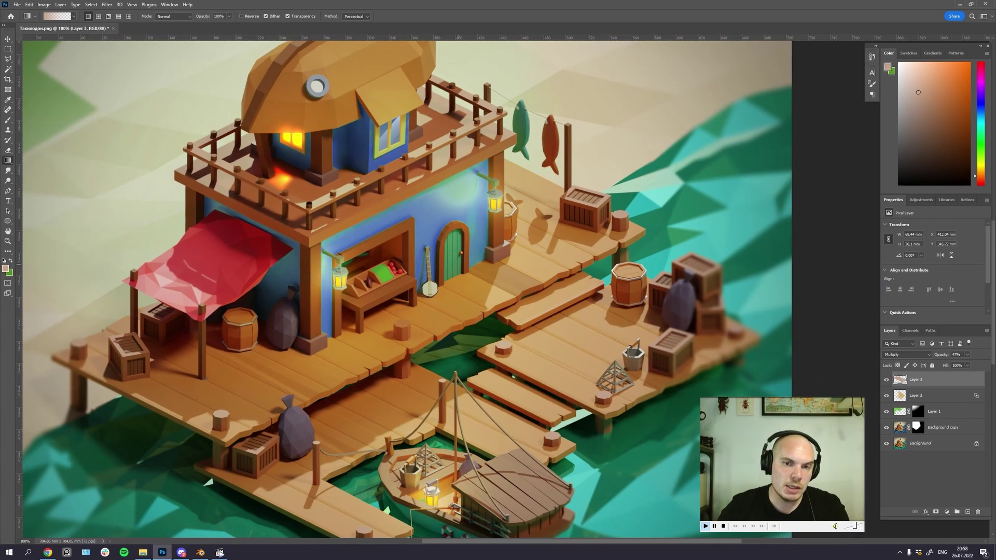
left_click_drag(509, 296, 569, 288)
scroll(504, 286, "up", 1)
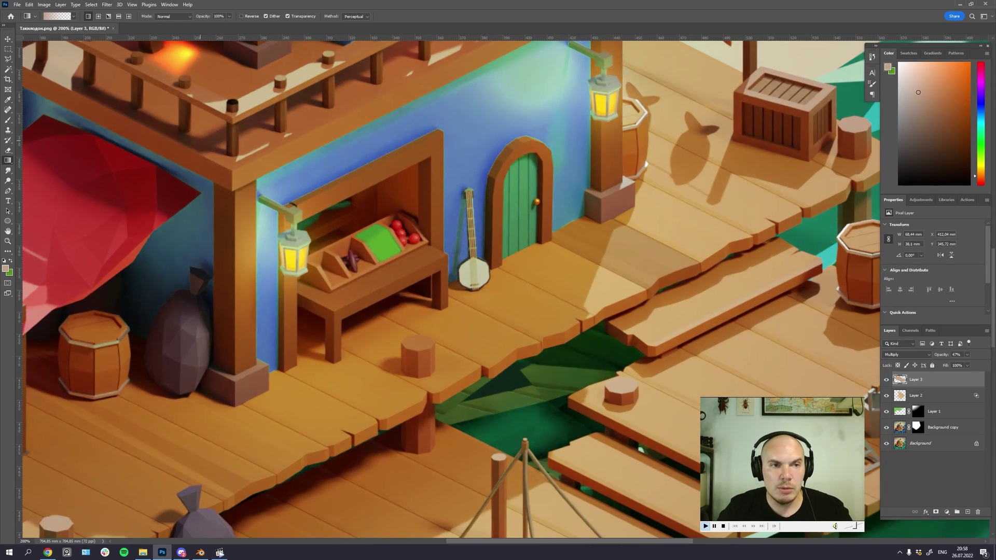
Step: Select a thin wedge along the plank seam below the shop's corner post, ending at the plank's broken edge
key("l")
scroll(446, 286, "down", 3)
scroll(446, 285, "left", 1)
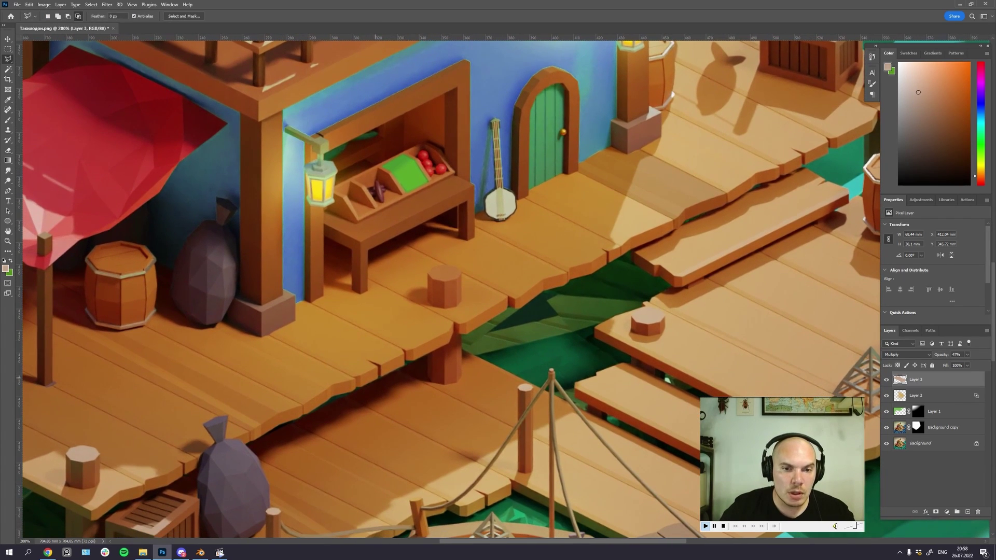
left_click(376, 369)
left_click(297, 327)
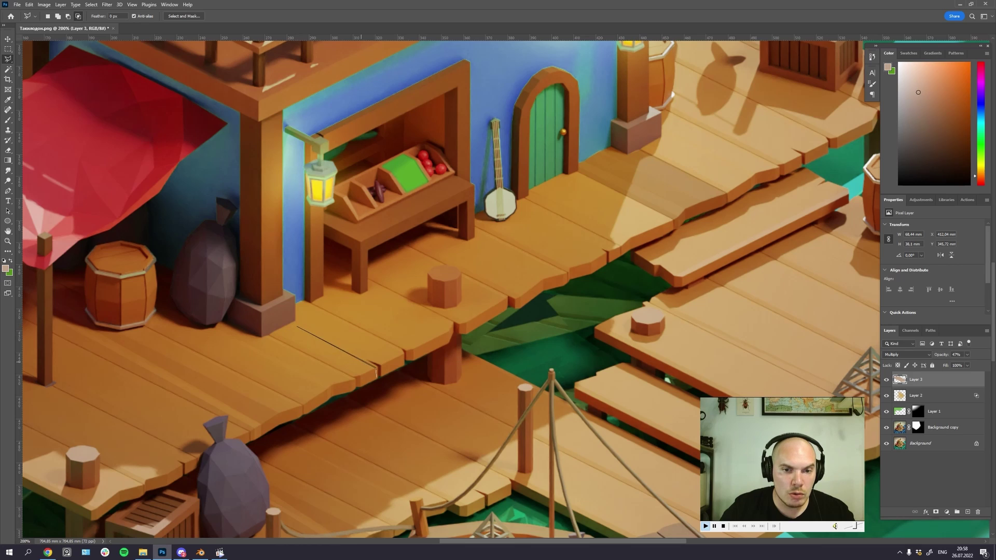
left_click(386, 362)
left_click(377, 370)
Step: Fill the selected seam wedge with a dark reddish brown gradient and deselect
key("g")
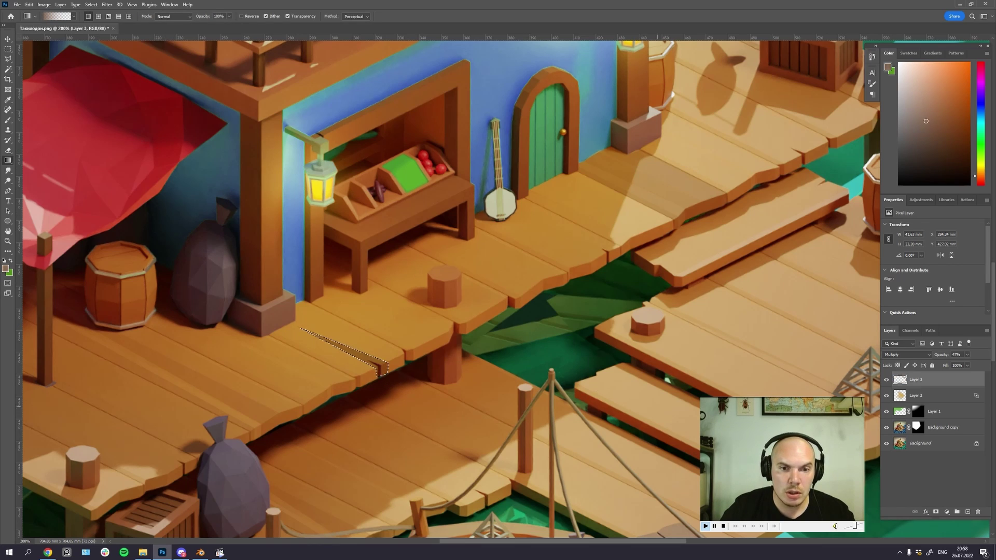
left_click(938, 138)
left_click_drag(975, 177, 975, 180)
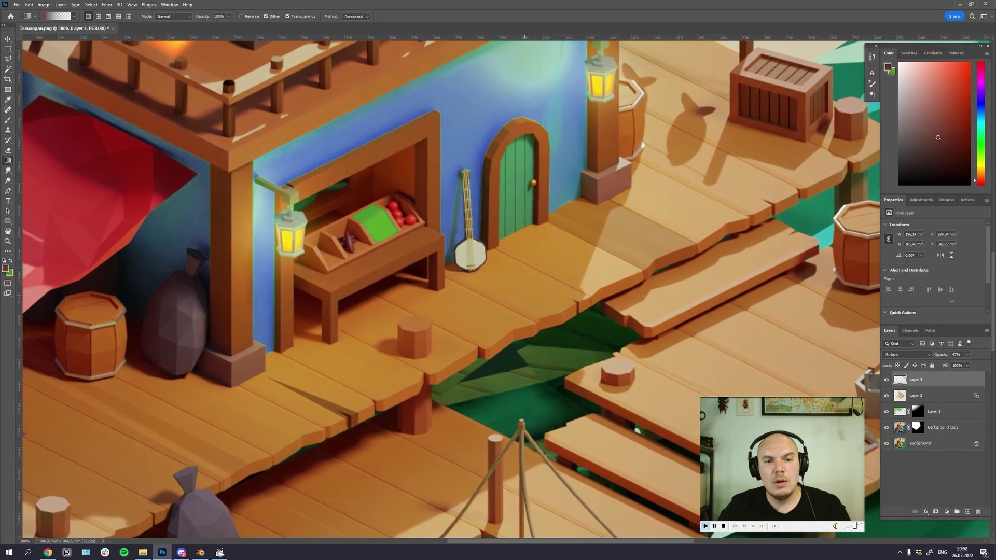
left_click_drag(525, 296, 523, 300)
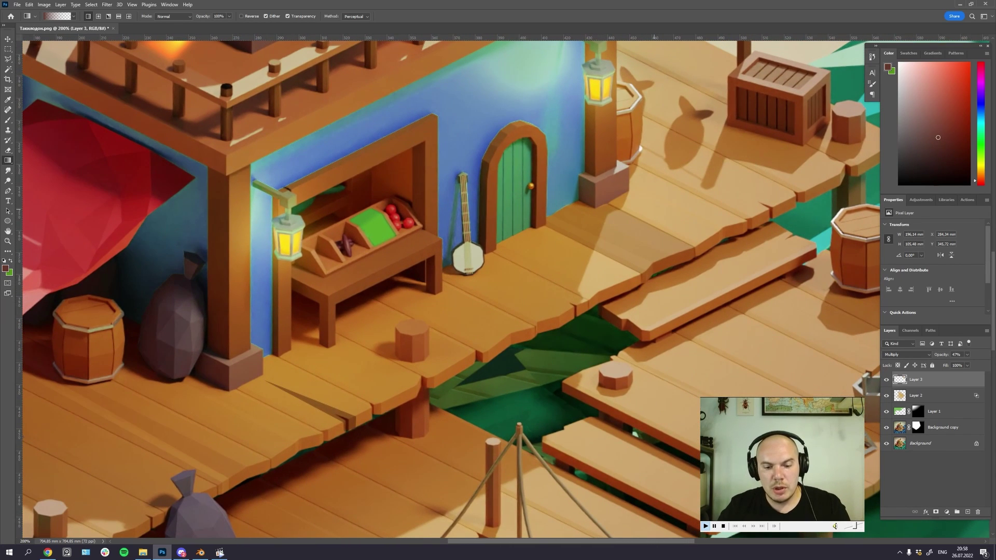
Step: Examine the whole image at smaller zoom levels to judge the plank variation within the composition
key("ctrl+minus")
key("ctrl+minus")
key("ctrl+minus")
key("ctrl+minus")
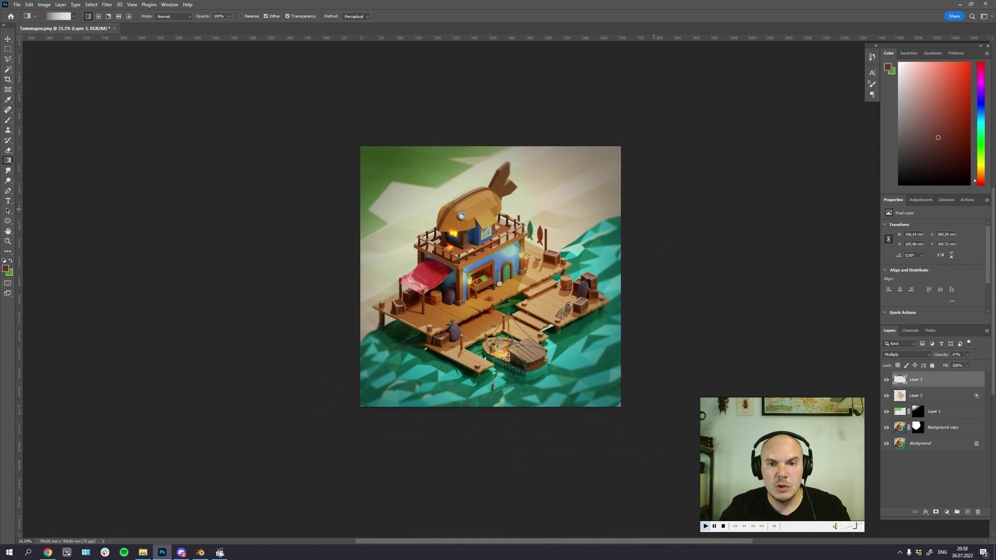
key("ctrl+plus")
left_click_drag(653, 210, 648, 213)
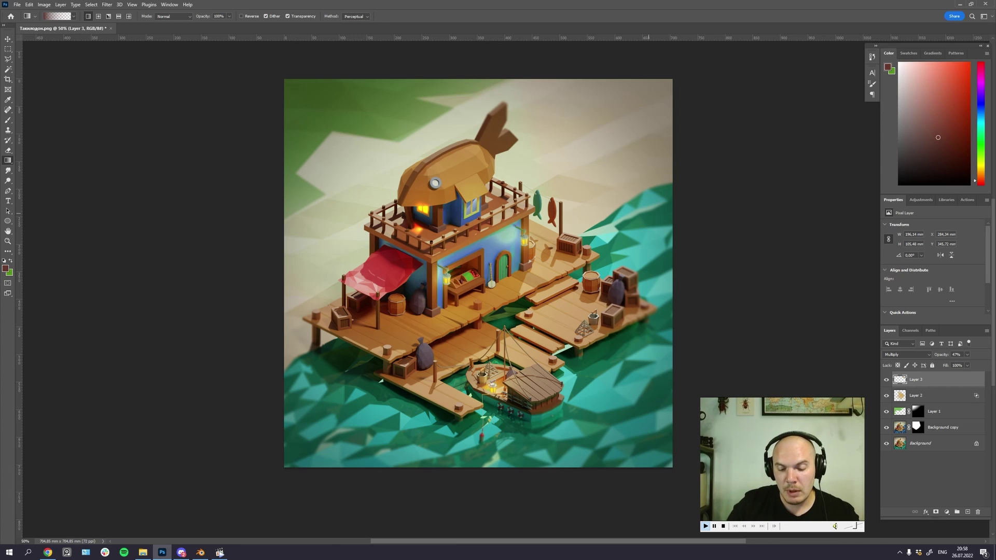
key("ctrl+plus")
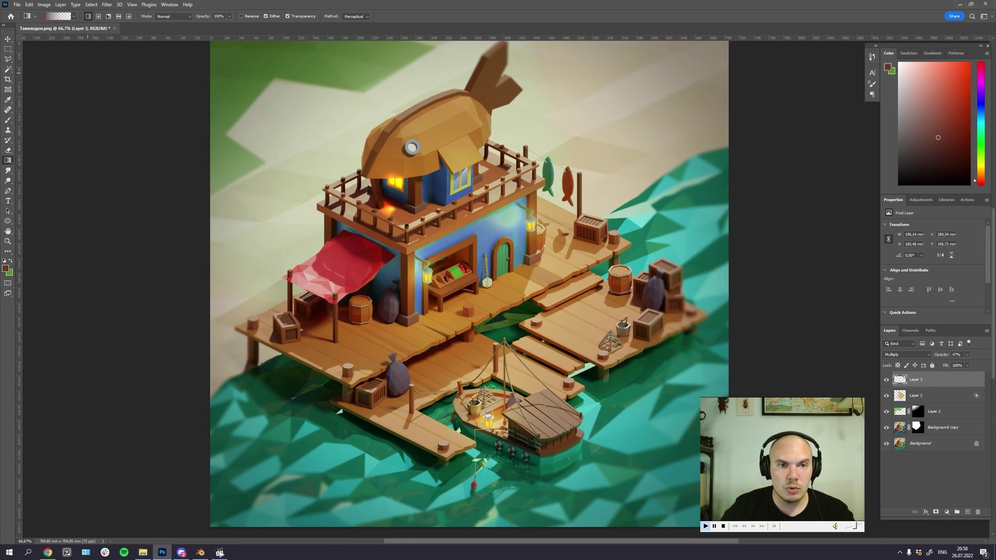
key("v")
left_click_drag(447, 216, 434, 231)
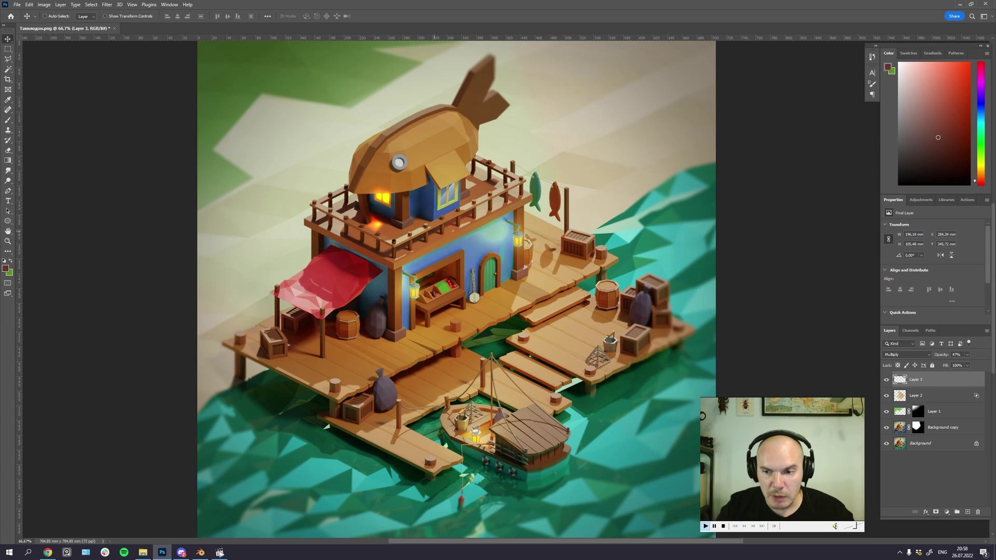
left_click_drag(465, 281, 467, 253)
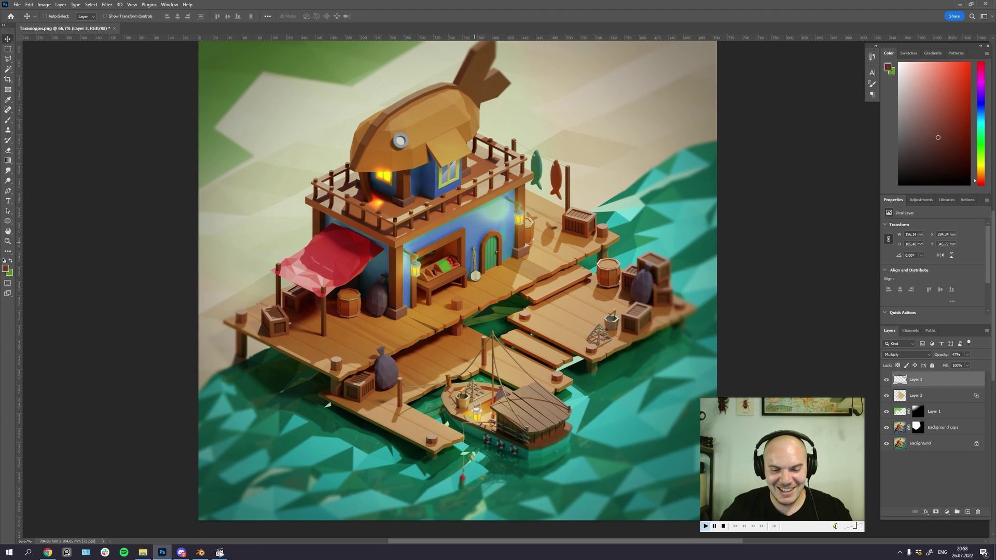
key("ctrl+minus")
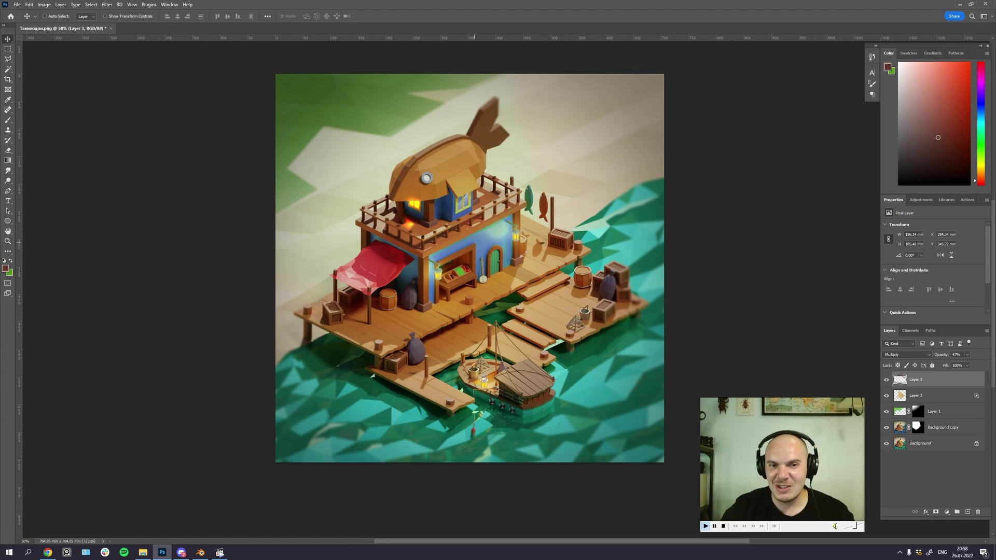
Step: Add a new layer above the plank shading for painting a light edge along the shoreline
key("l")
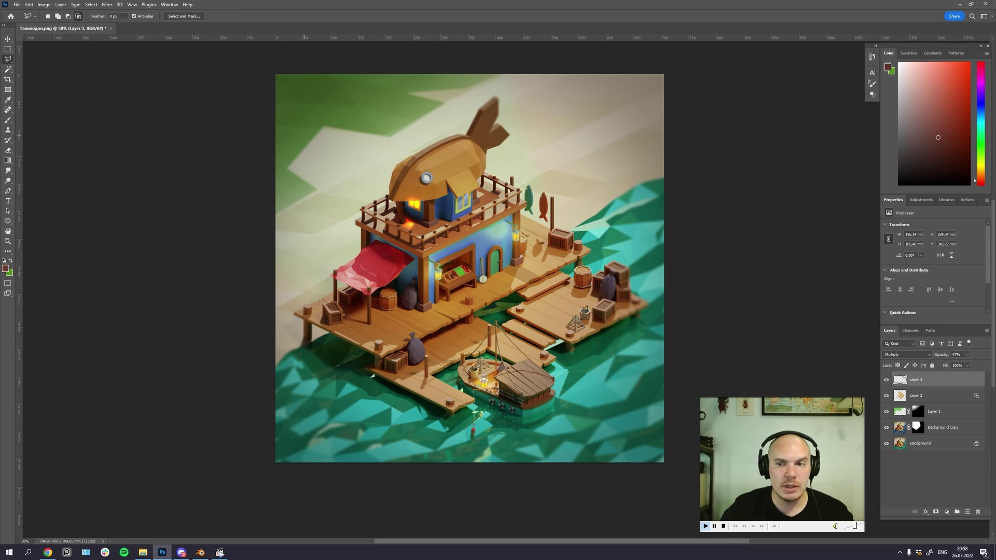
left_click(967, 512)
left_click_drag(568, 171, 435, 217)
key("ctrl+plus")
scroll(505, 290, "up", 2)
Step: Outline a narrow irregular strip along the shoreline behind the pier's far crate, reaching toward the image's edge
left_click(370, 262)
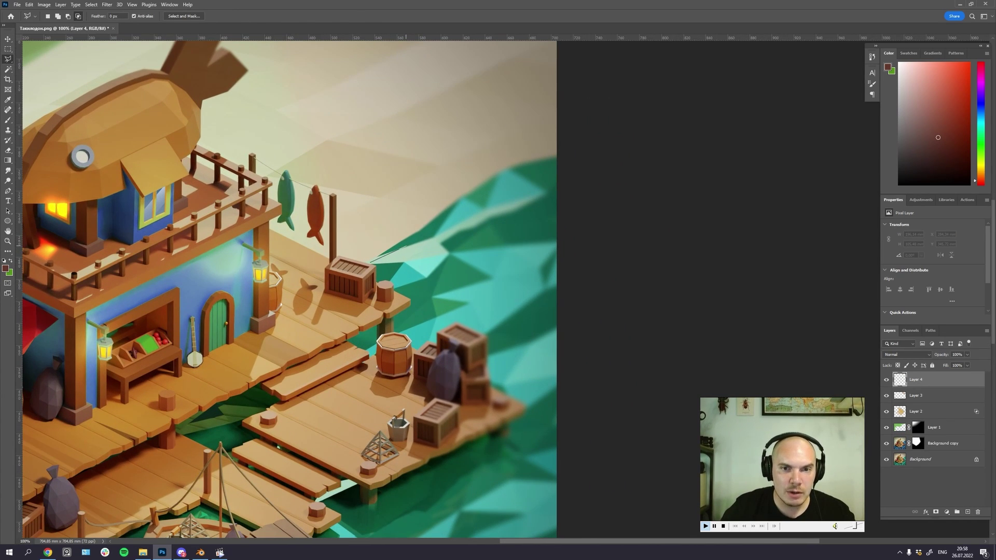
left_click(457, 207)
left_click(489, 197)
left_click(498, 178)
left_click(521, 166)
left_click(554, 160)
left_click(498, 171)
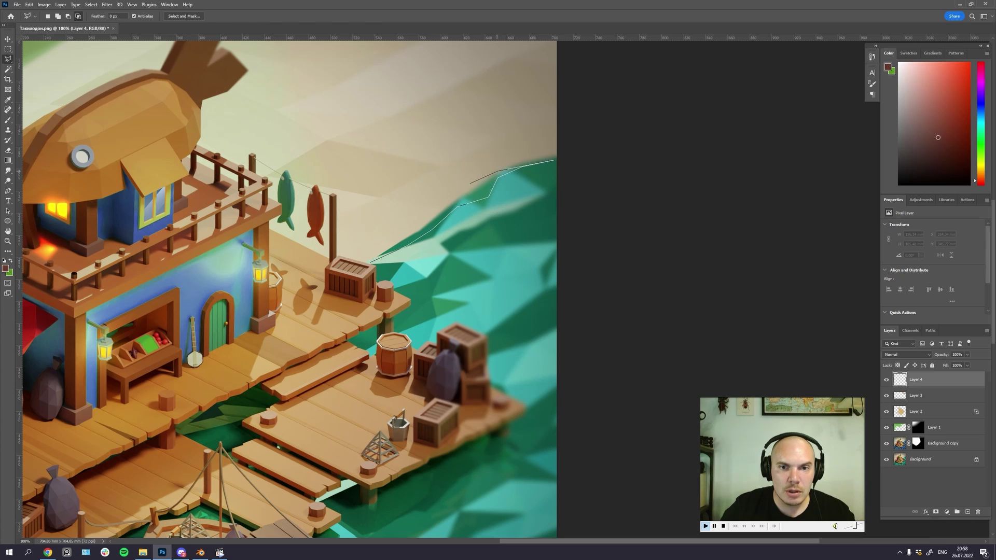
left_click(466, 186)
left_click(449, 200)
left_click(370, 262)
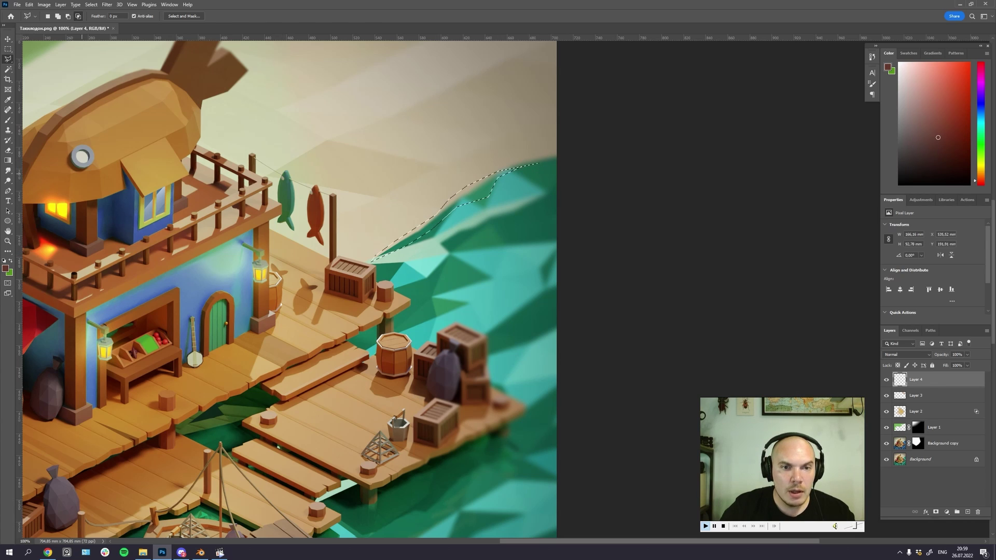
Step: Fill the selected shoreline strip with a pale light blue and deselect
left_click(7, 161)
left_click(899, 63)
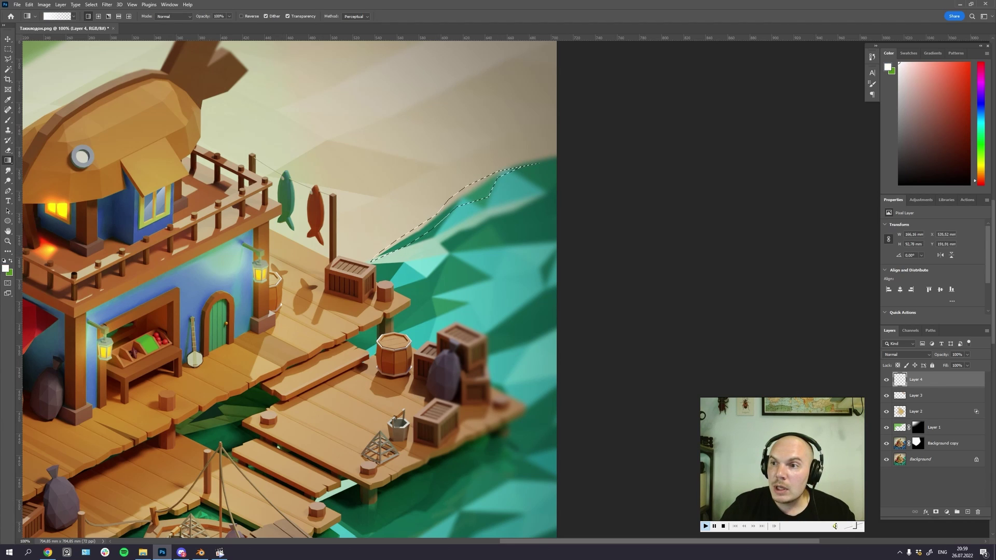
left_click(980, 117)
left_click(908, 76)
key("alt+BackSpace")
key("ctrl+d")
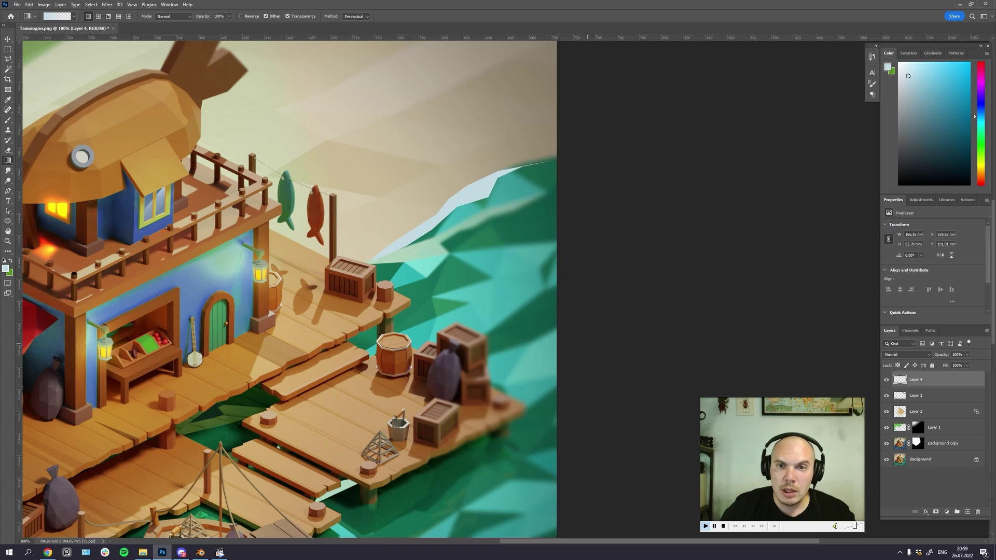
Step: Outline an angular strip along the shoreline beside the pier leg below the red awning, extending past the canvas edge
left_click_drag(106, 453, 655, 168)
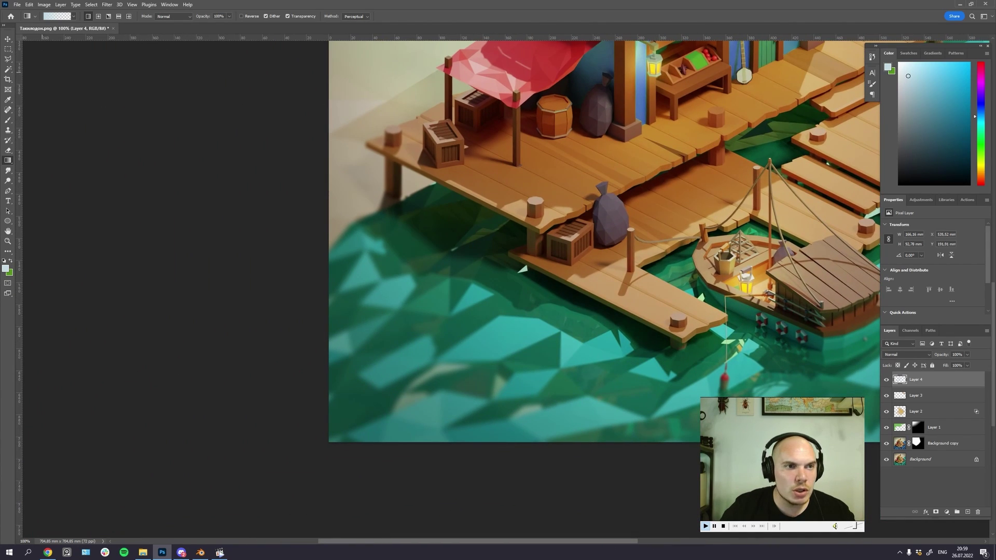
key("l")
left_click(424, 187)
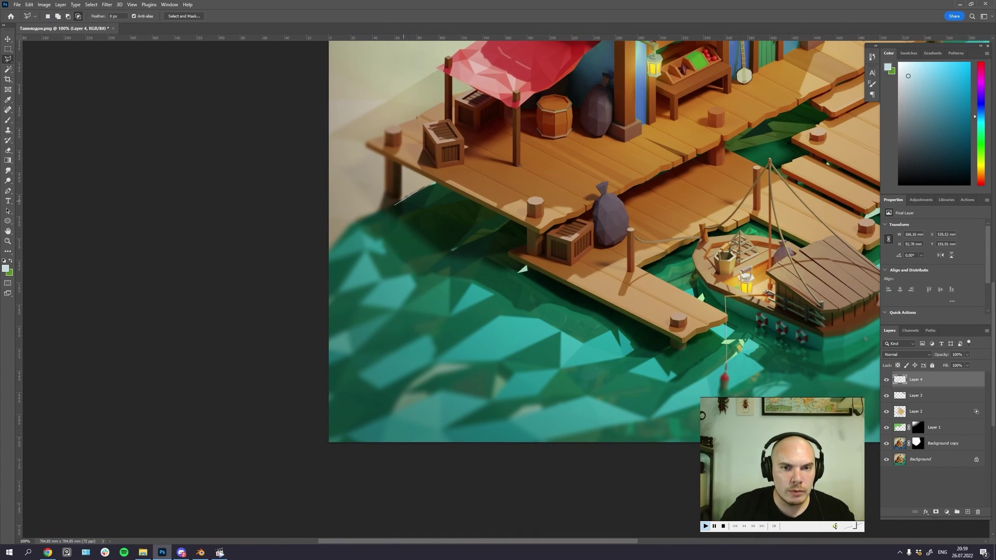
left_click(387, 207)
left_click(348, 224)
left_click(310, 267)
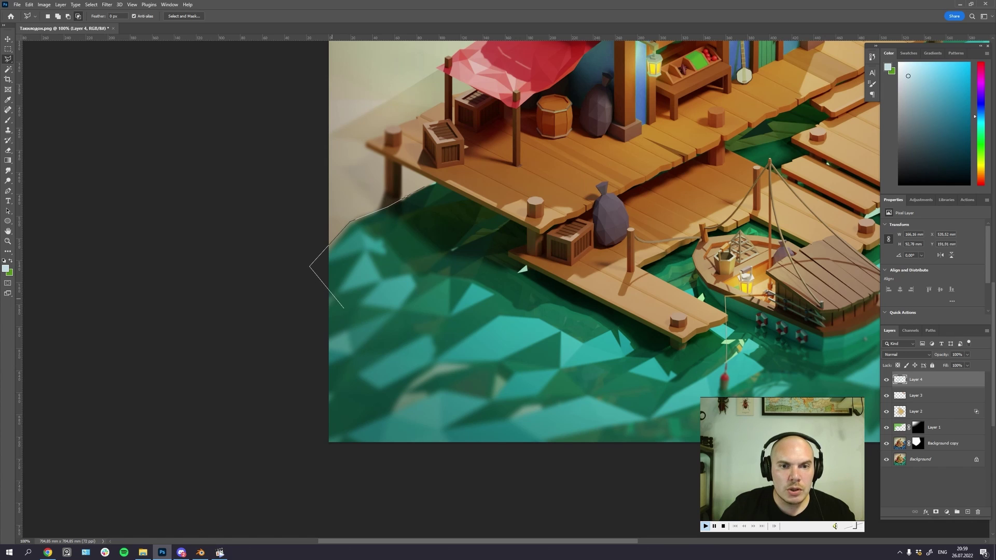
left_click(344, 308)
left_click(369, 224)
left_click(417, 201)
left_click(424, 187)
Step: Apply the pale blue gradient to the strip beside the pier leg and deselect
key("g")
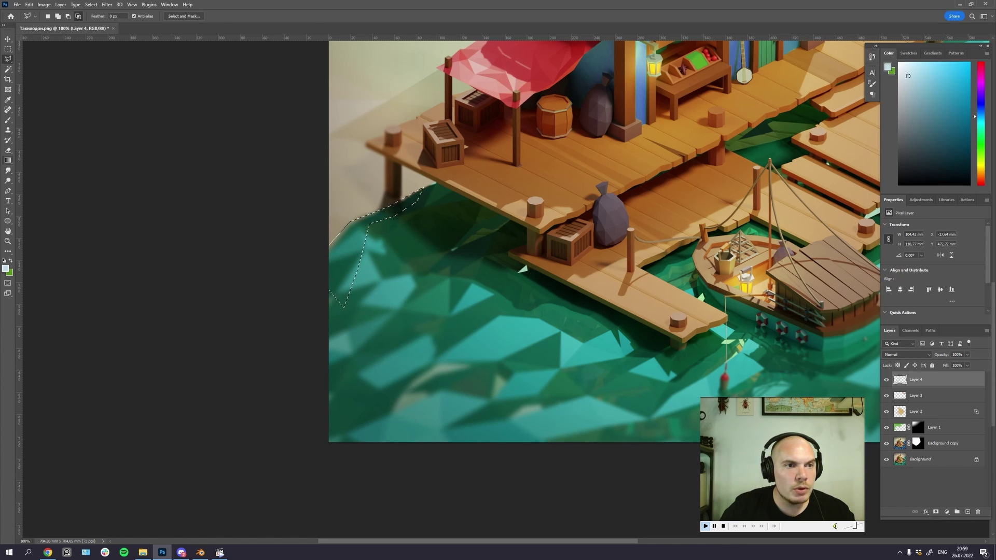
left_click_drag(332, 223, 491, 269)
key("ctrl+d")
Step: Examine the light shoreline edges and the hut's front at several zoom levels
left_click_drag(581, 197, 197, 496)
key("ctrl+minus")
key("ctrl+minus")
key("ctrl+plus")
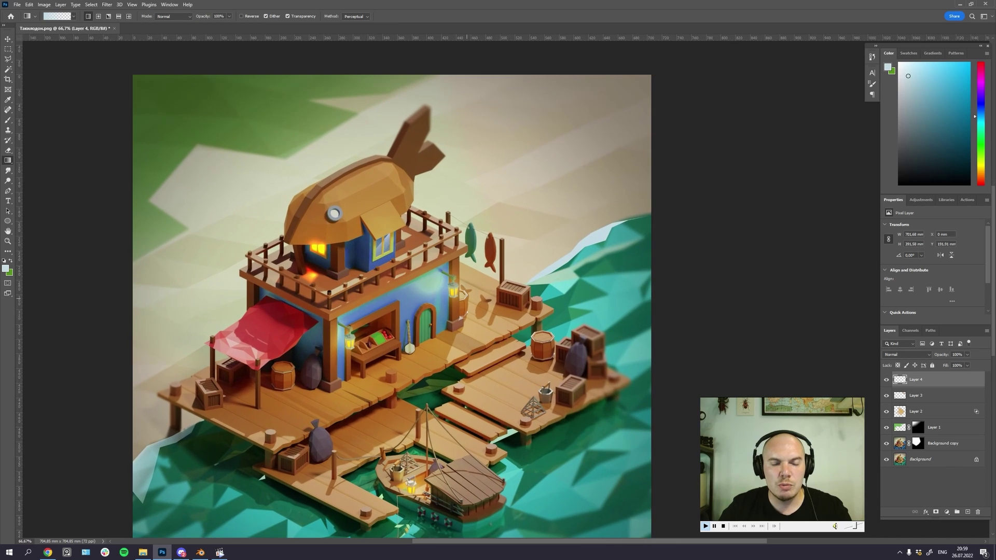
key("ctrl+plus")
key("ctrl+plus")
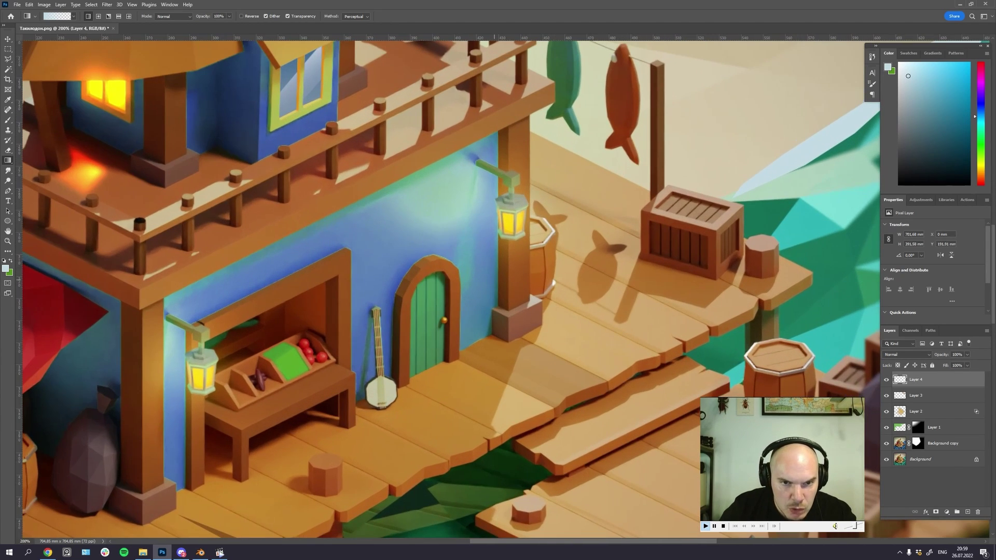
key("ctrl+minus")
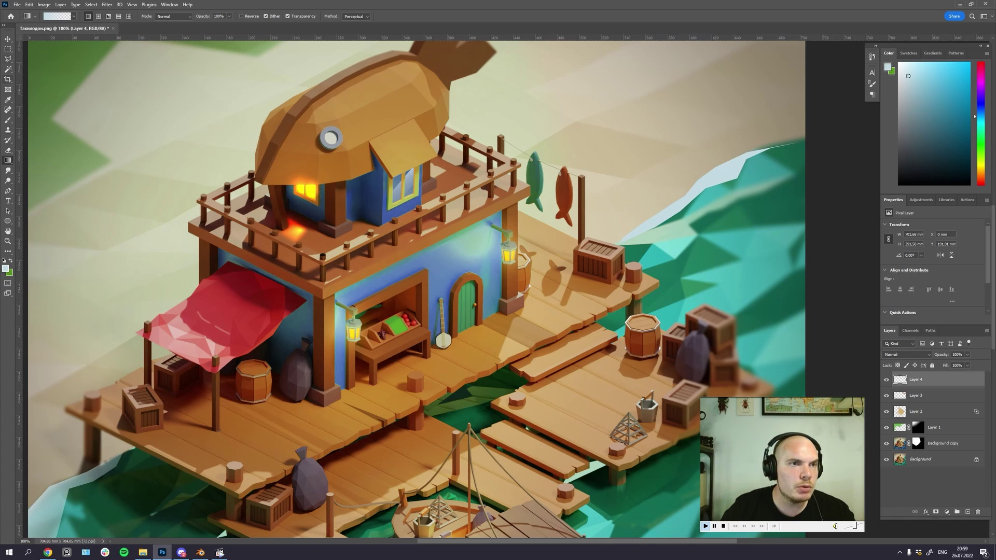
Step: Merge all visible layers into a single background layer
key("v")
left_click_drag(435, 189, 456, 171)
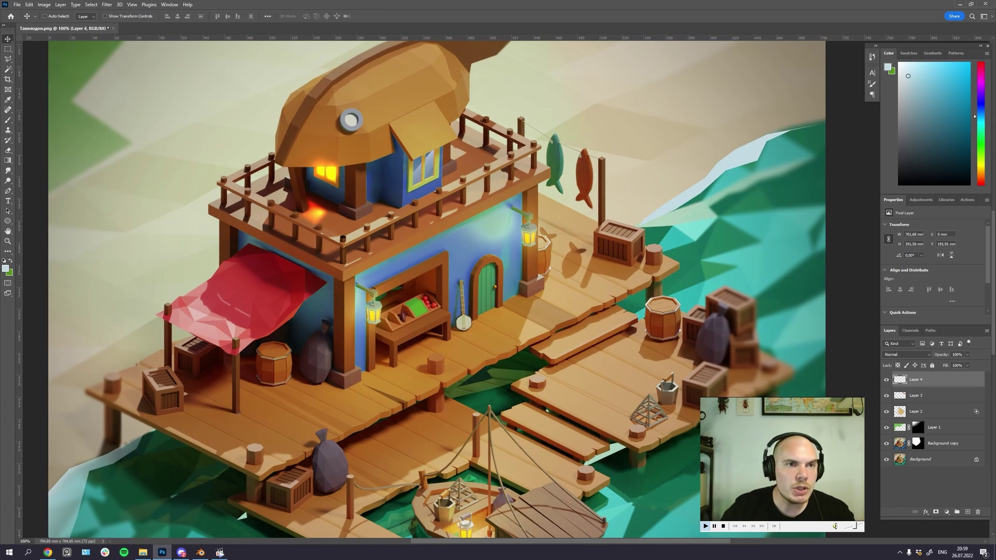
key("ctrl+minus")
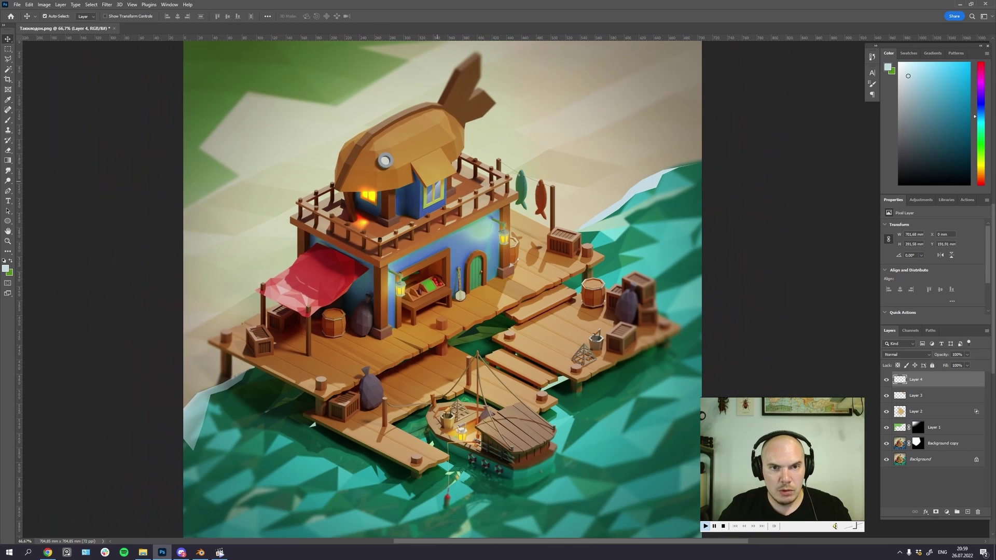
key("ctrl+shift+e")
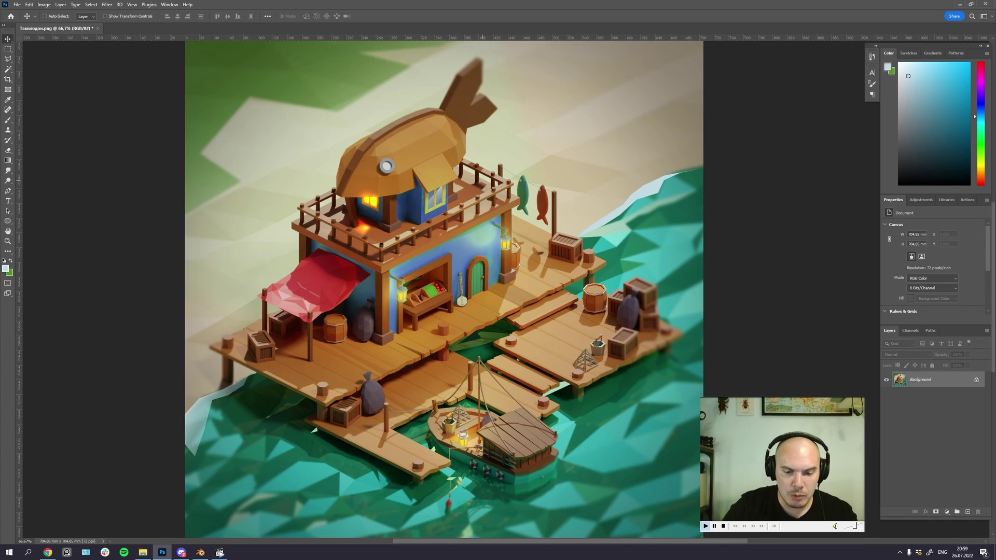
Step: Examine the edge sharpness of the hut's upper deck, front wall and plank walkway up close
key("ctrl+plus")
key("ctrl+plus")
left_click_drag(293, 143, 427, 335)
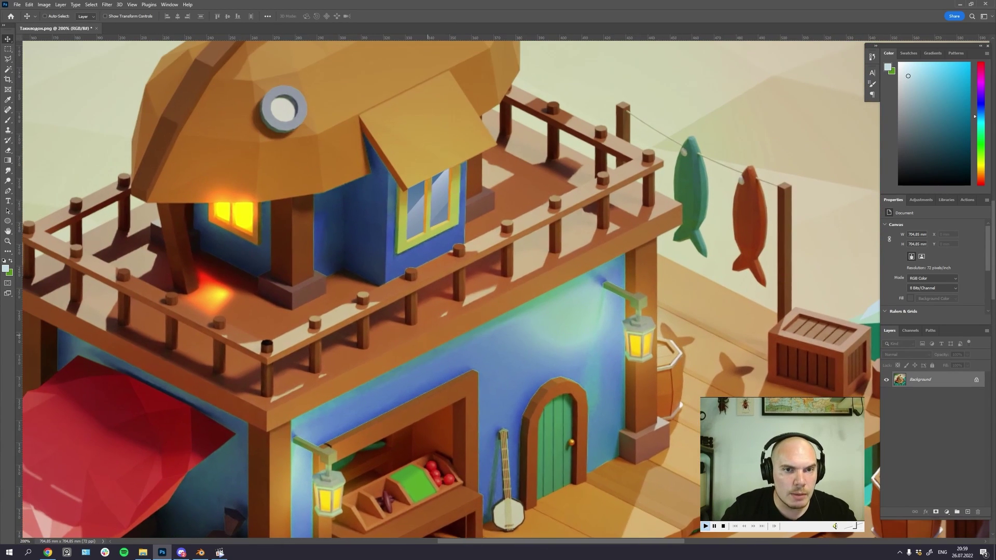
left_click_drag(440, 226, 482, 53)
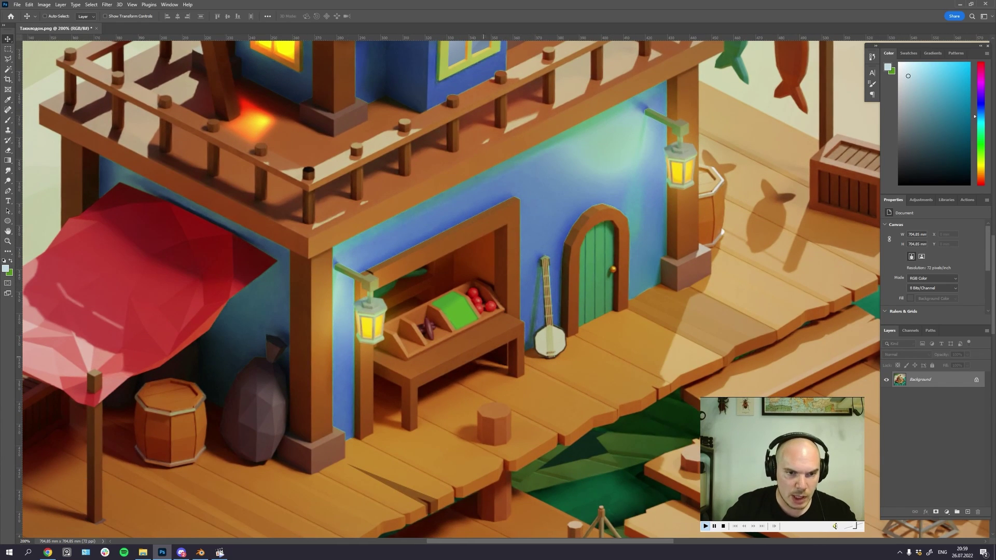
scroll(452, 290, "down", 2)
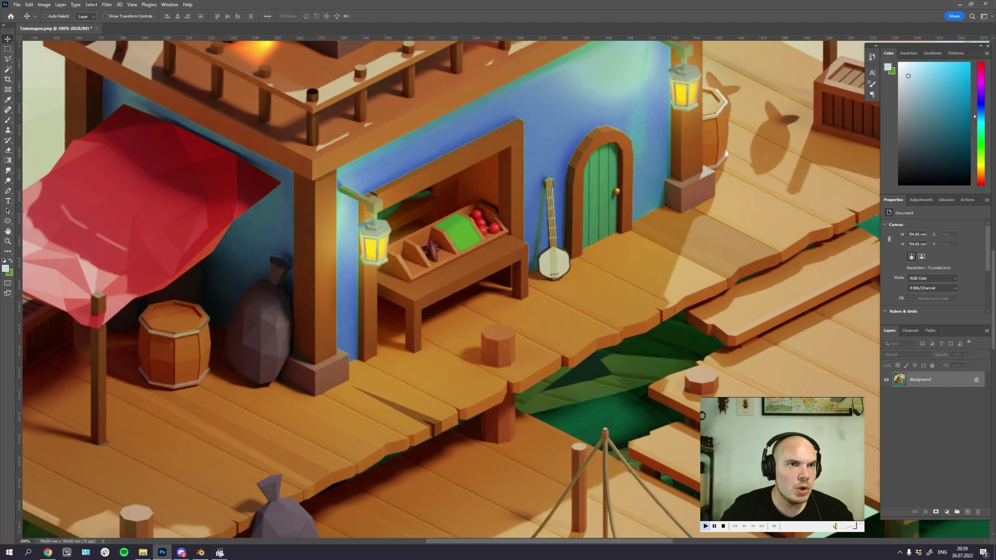
left_click(107, 4)
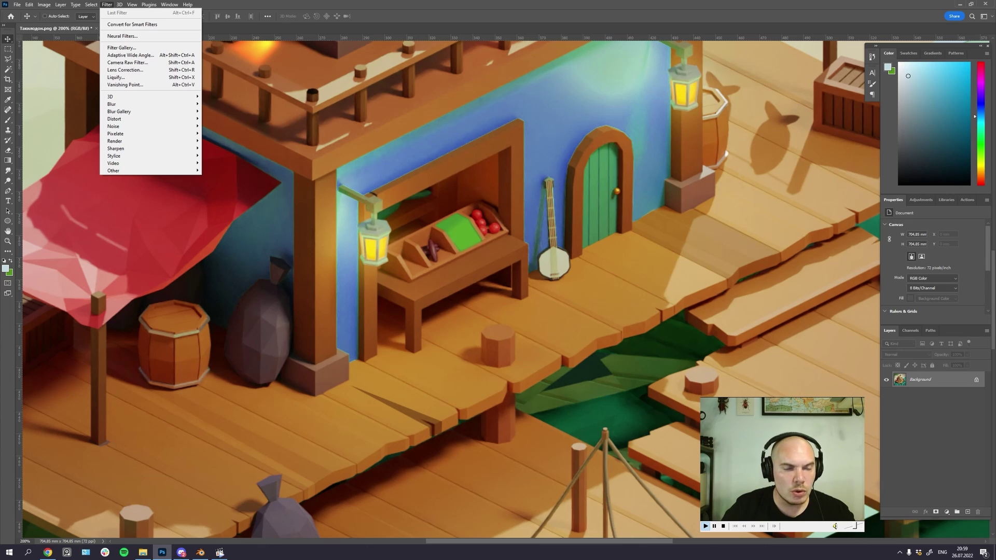
mouse_move(125, 170)
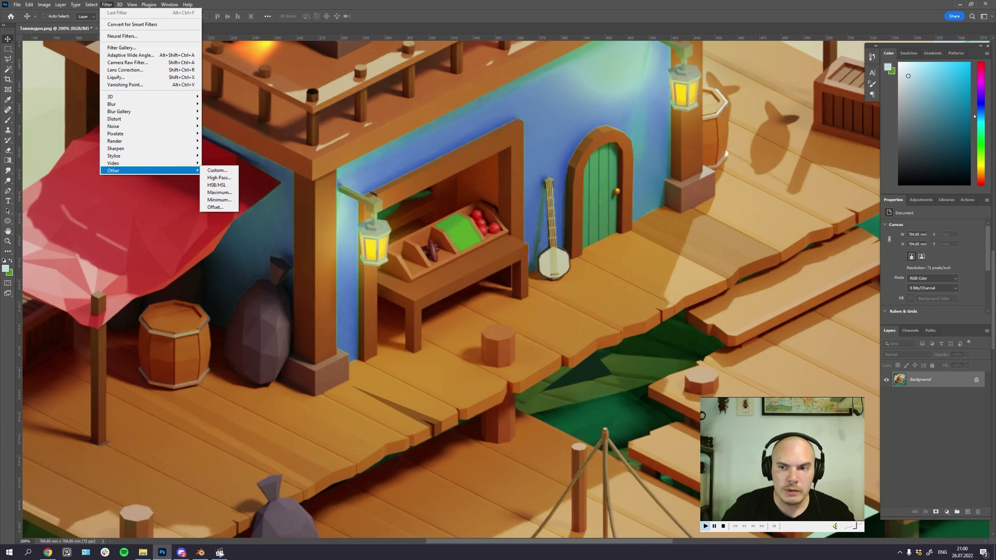
key("Escape")
left_click(967, 512)
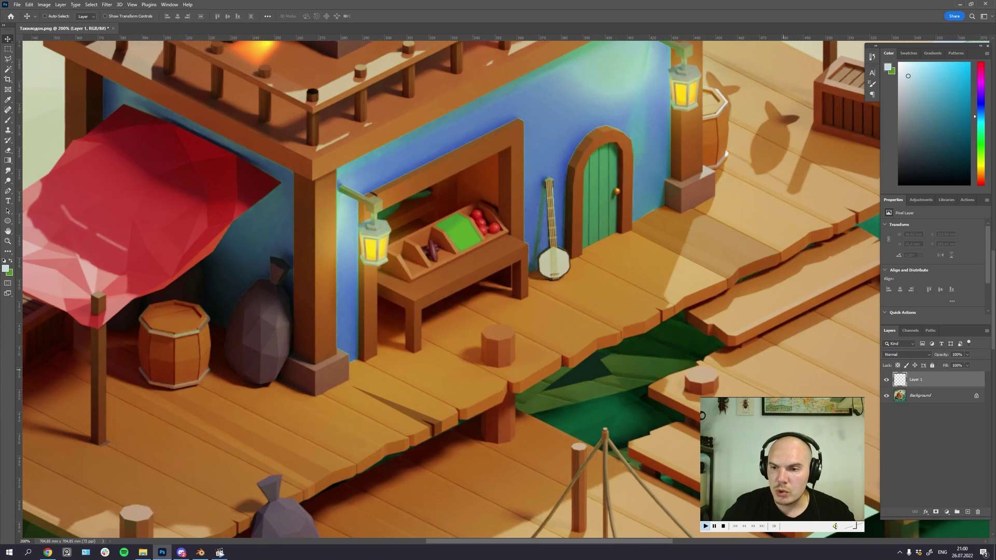
key("ctrl+z")
Step: Duplicate the background layer and start a High Pass filter on the copy
key("ctrl+j")
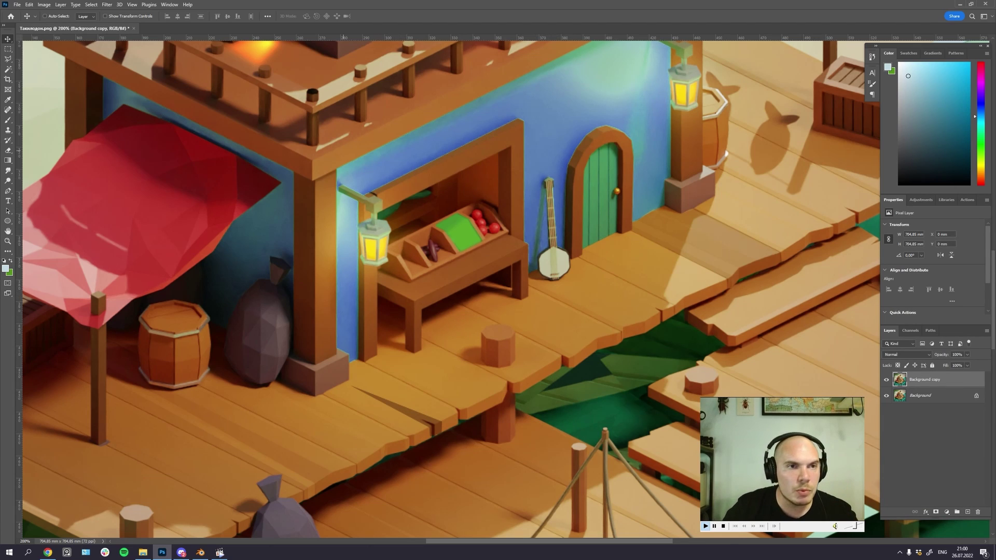
left_click(107, 4)
mouse_move(156, 170)
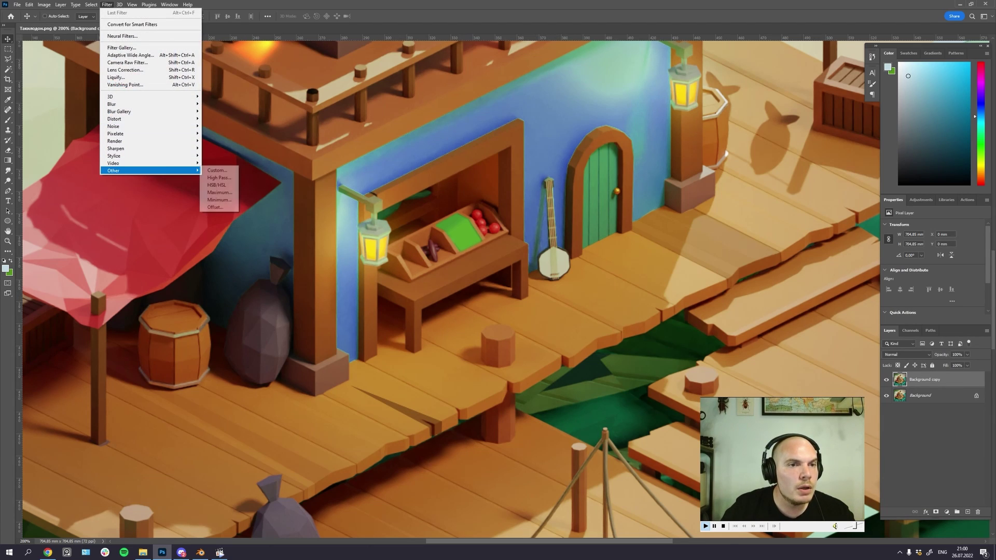
left_click(218, 177)
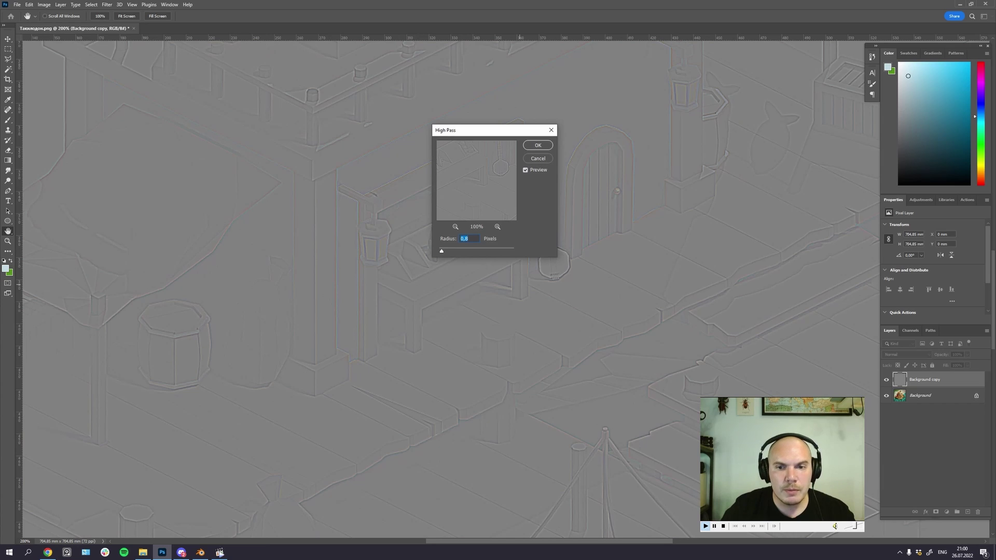
Step: Compare High Pass radii on the market stall and pier edges, then apply the filter at 0.8 pixels
left_click_drag(519, 285, 491, 325)
key("Down")
key("Down")
key("Down")
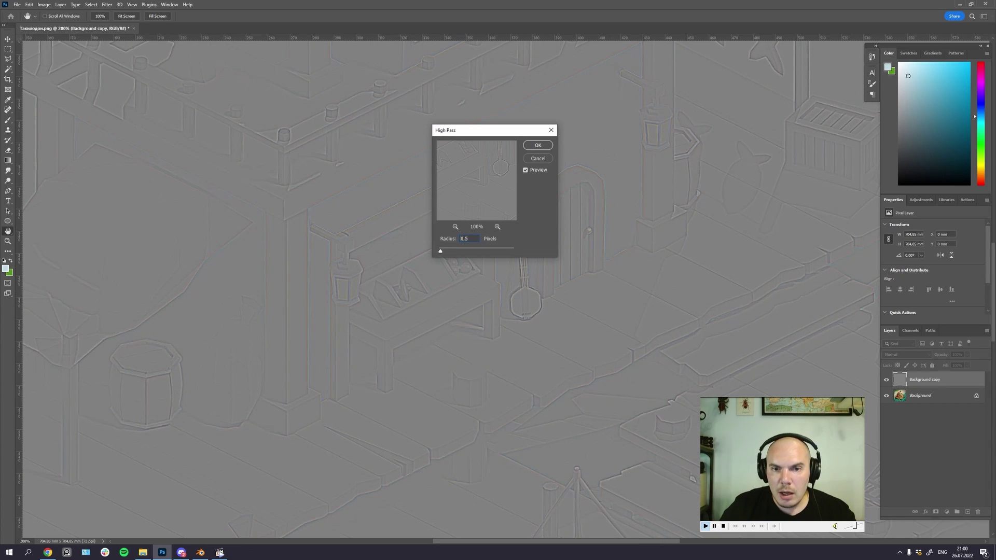
key("Up")
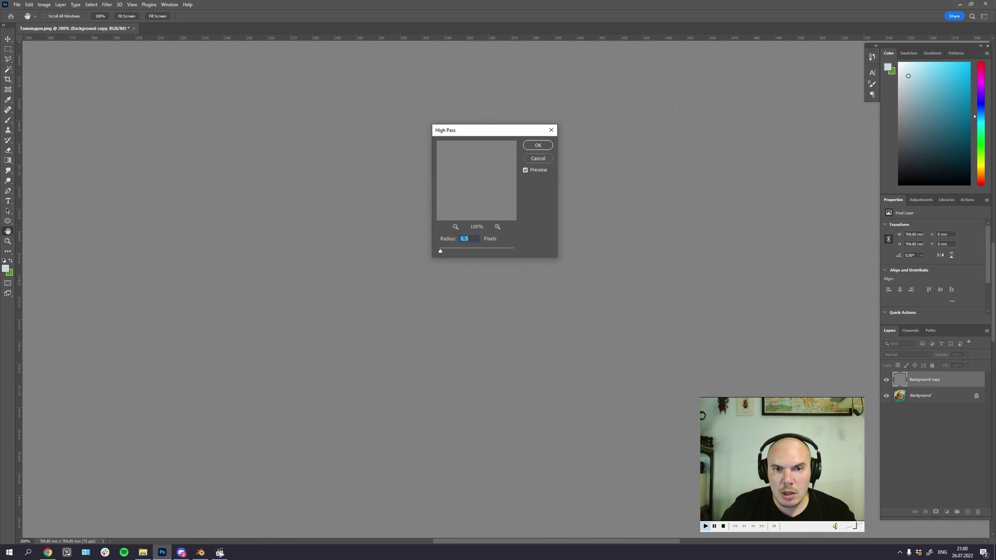
key("Up")
left_click_drag(575, 323, 475, 318)
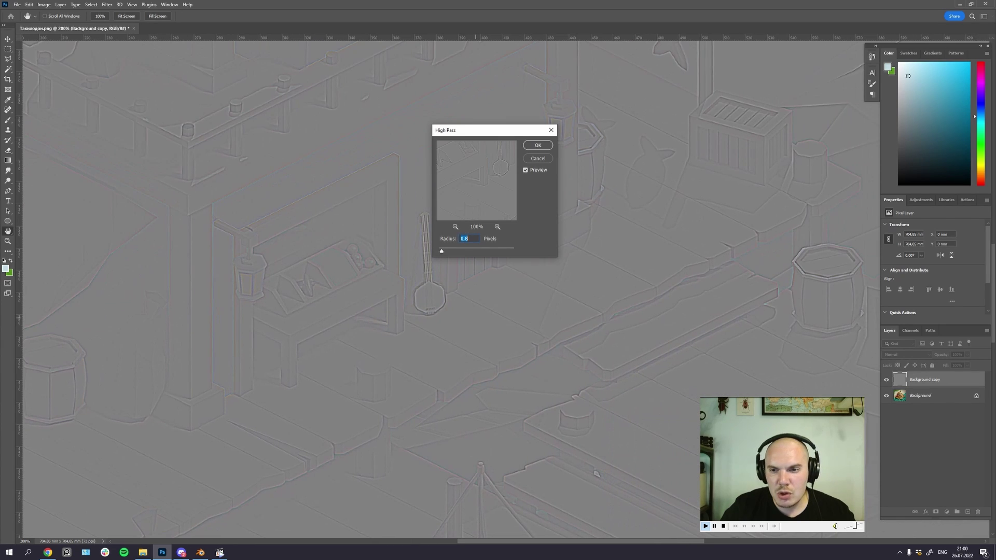
key("ctrl+minus")
key("ctrl+minus")
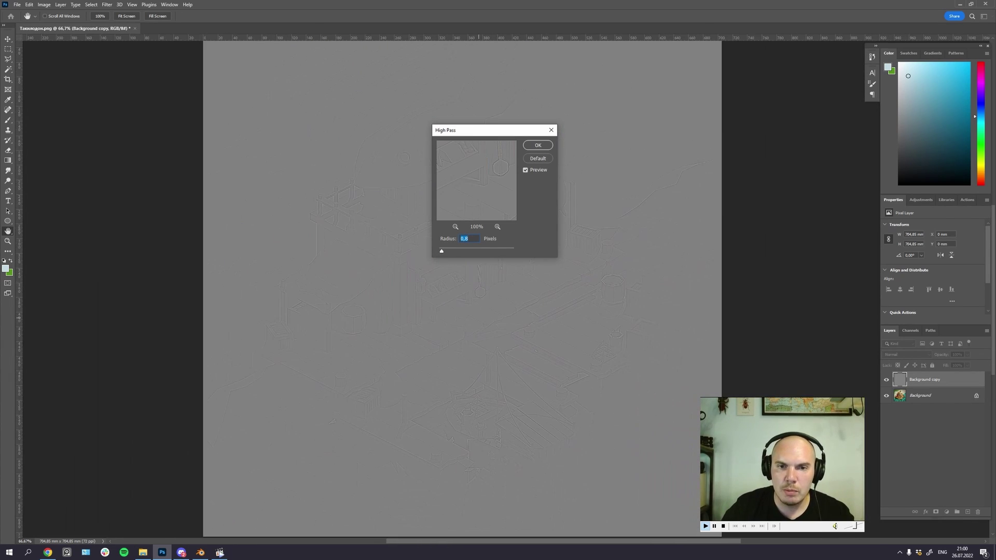
key("ctrl+plus")
scroll(503, 289, "up", 1)
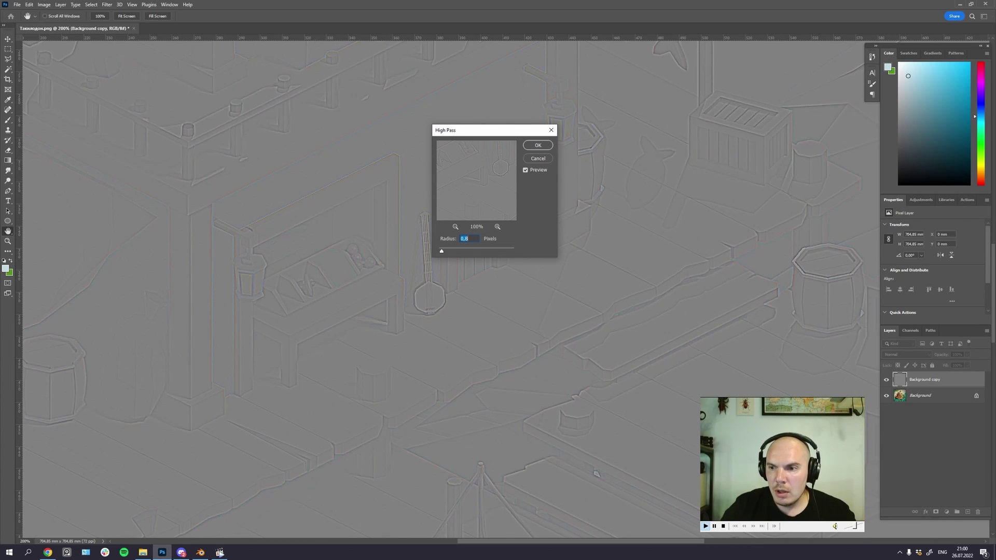
left_click(538, 145)
key("Return")
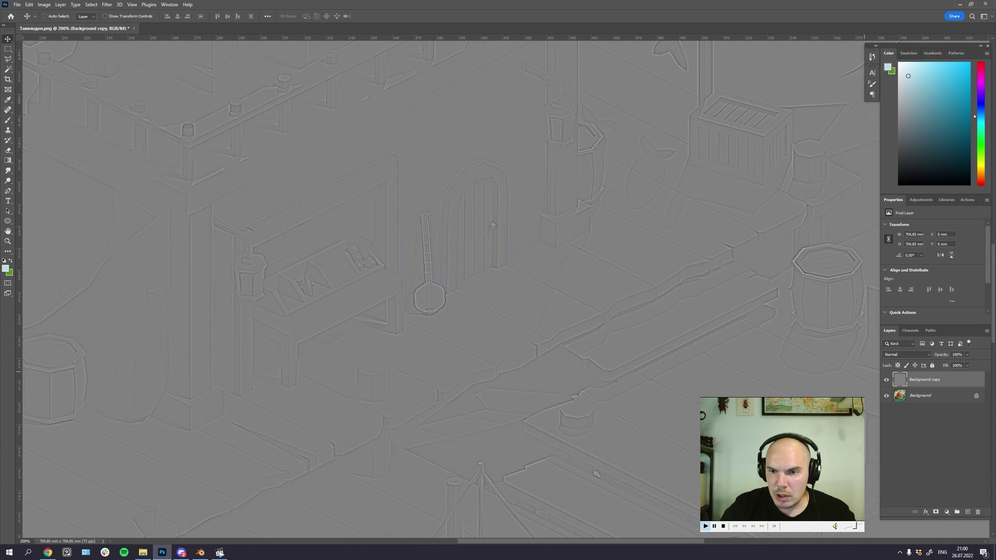
Step: Set the blend mode of the High Pass copy to Overlay
left_click_drag(503, 298, 680, 285)
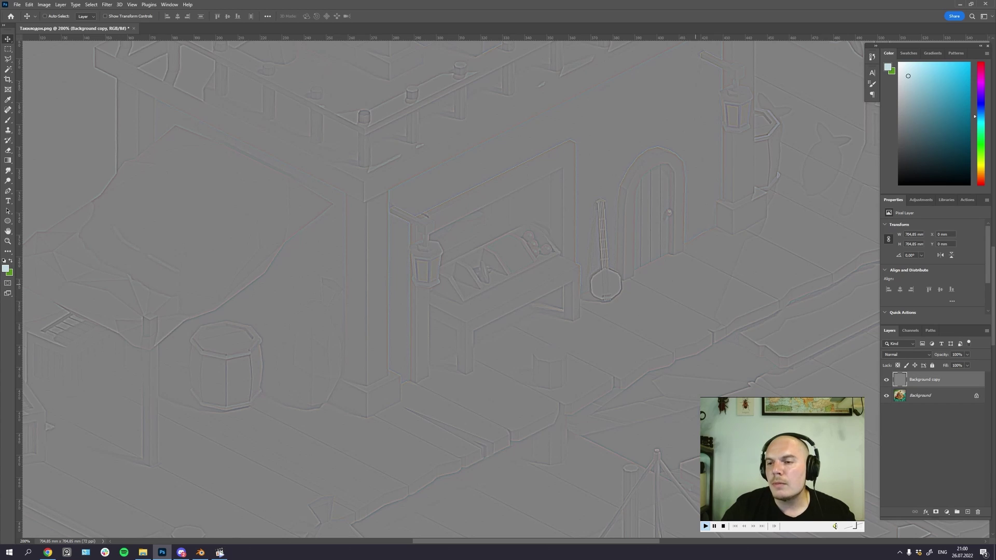
left_click(907, 354)
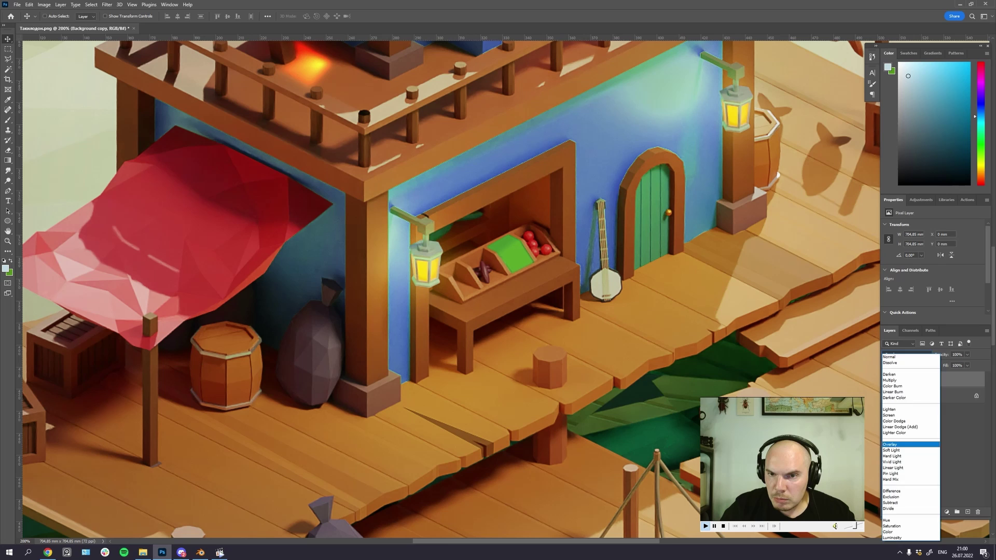
left_click(901, 445)
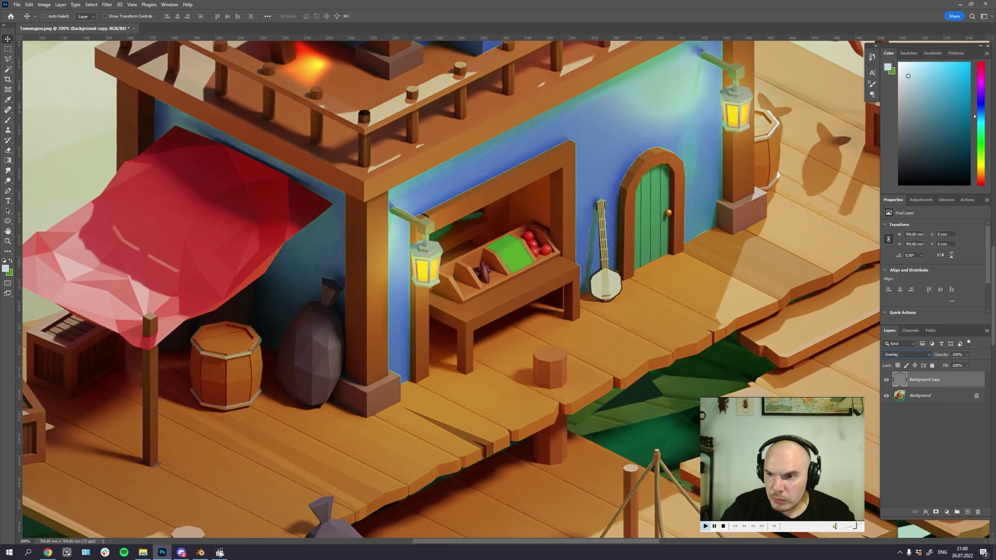
Step: Compare the image with and without the Overlay sharpening layer, up close at the market stall and across the whole picture
key("ctrl+plus")
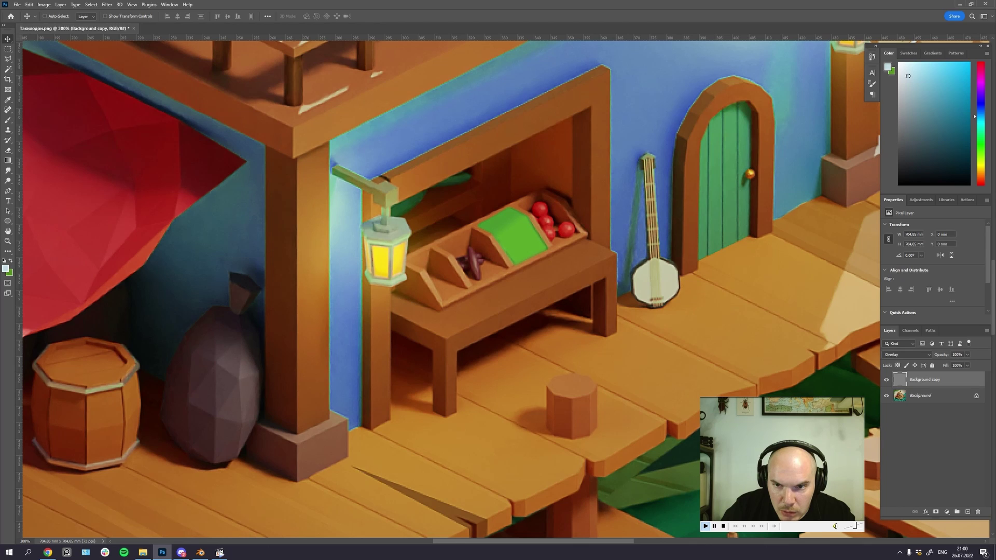
left_click(886, 379)
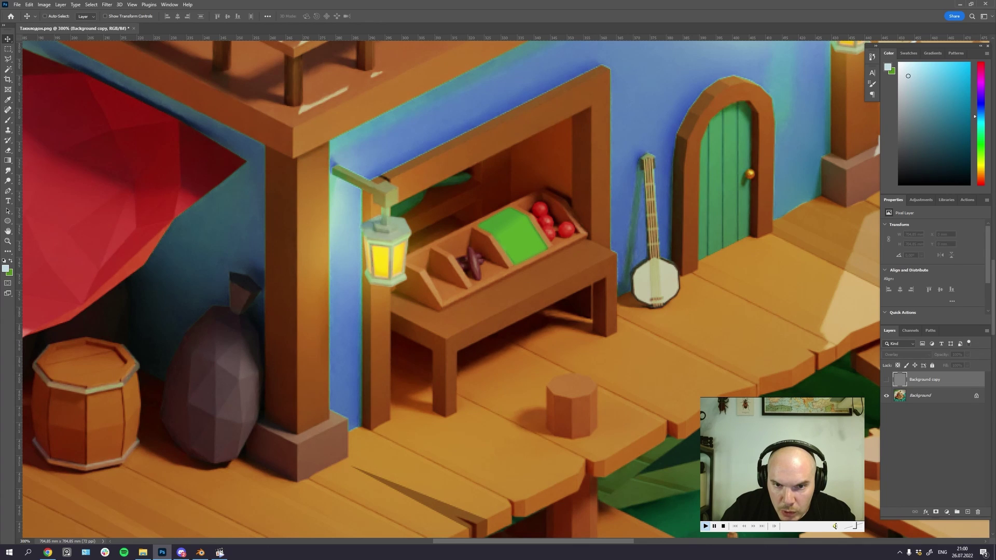
key("ctrl+comma")
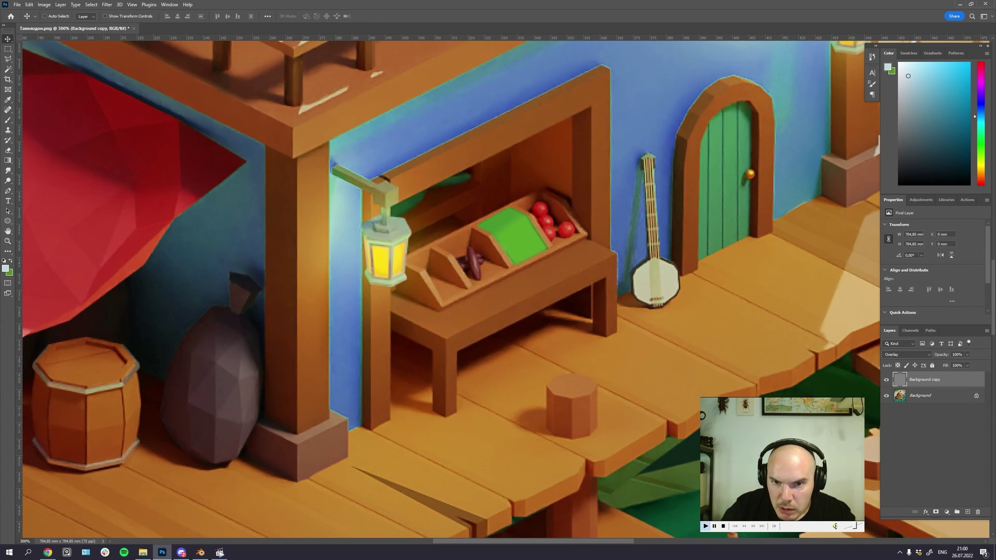
key("ctrl+minus")
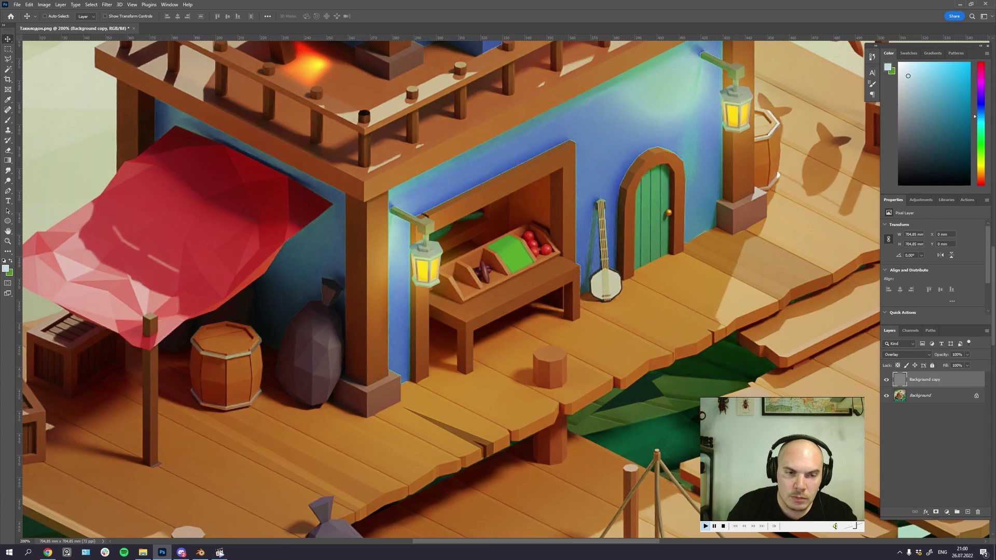
key("ctrl+minus")
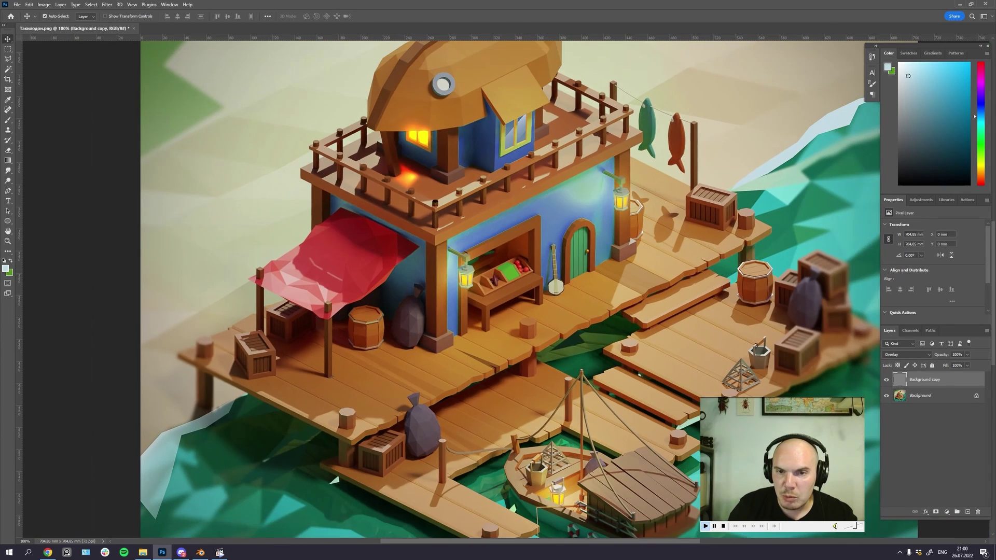
key("ctrl+minus")
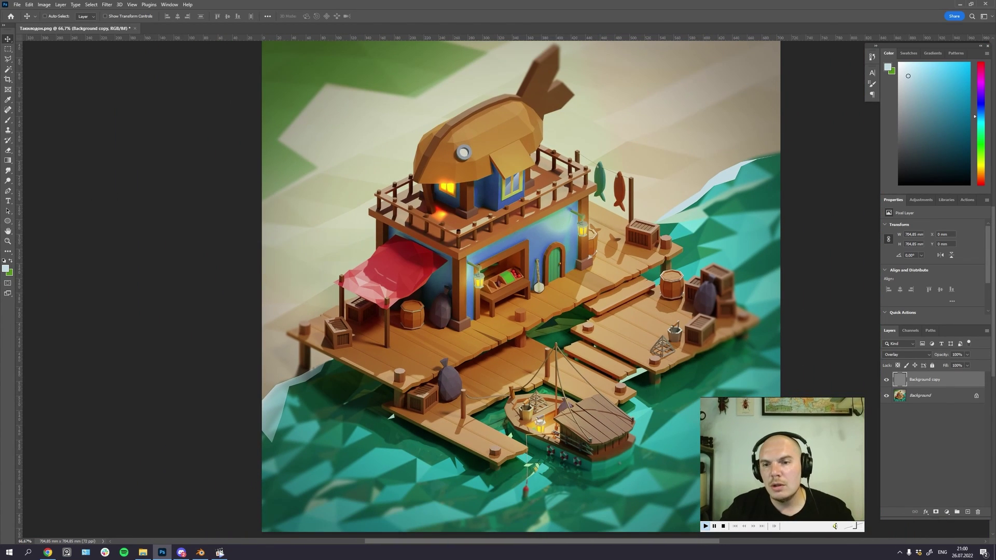
left_click_drag(602, 285, 619, 301)
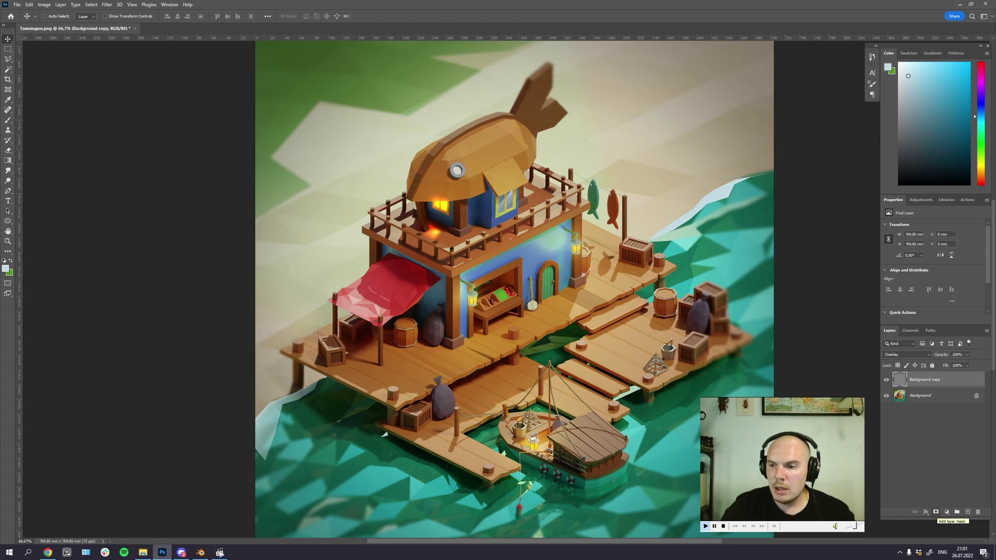
Step: Add a layer mask to the sharpening layer and fade its outer edges with black-to-transparent gradients, keeping the hut sharpened
left_click(936, 513)
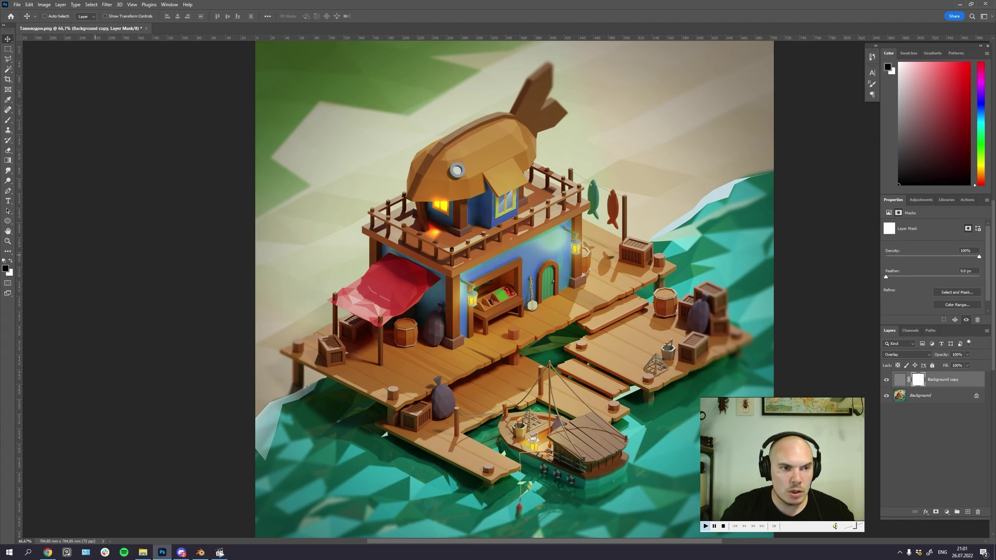
key("g")
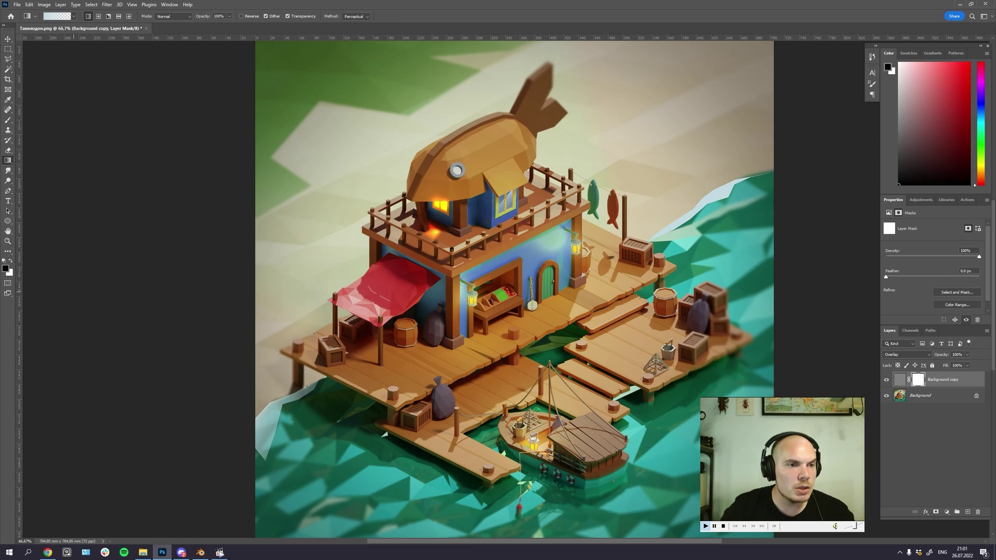
left_click_drag(488, 378, 424, 311)
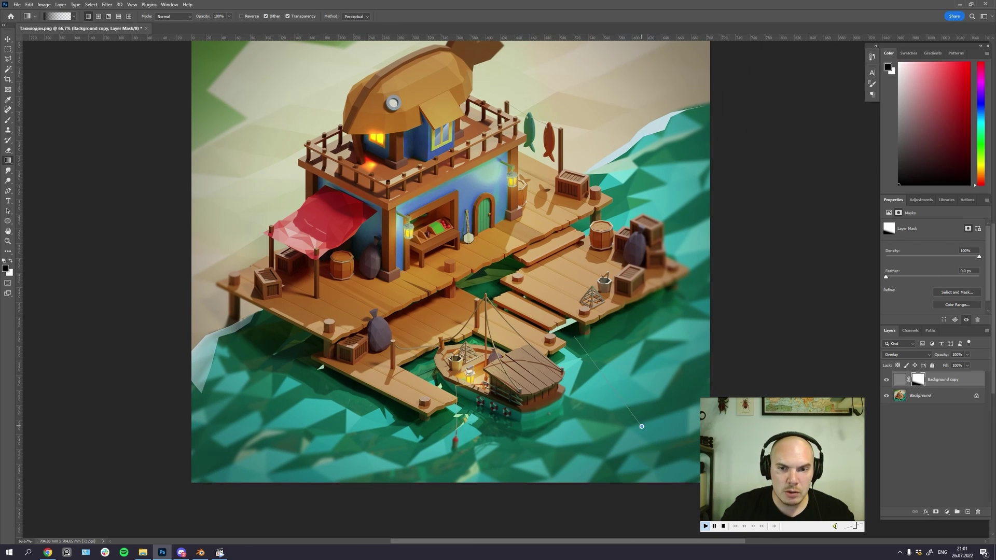
scroll(443, 289, "up", 5)
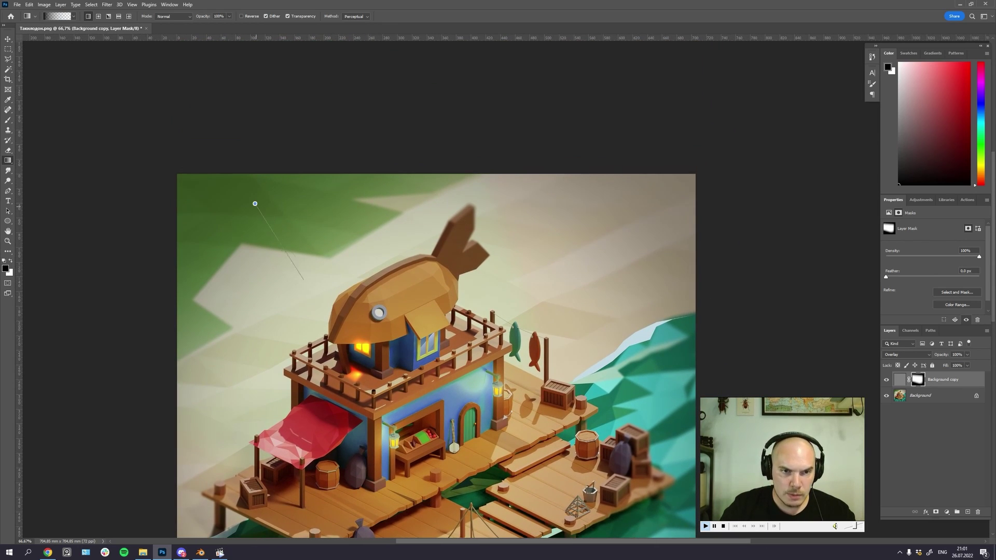
scroll(435, 296, "down", 4)
scroll(469, 304, "up", 3)
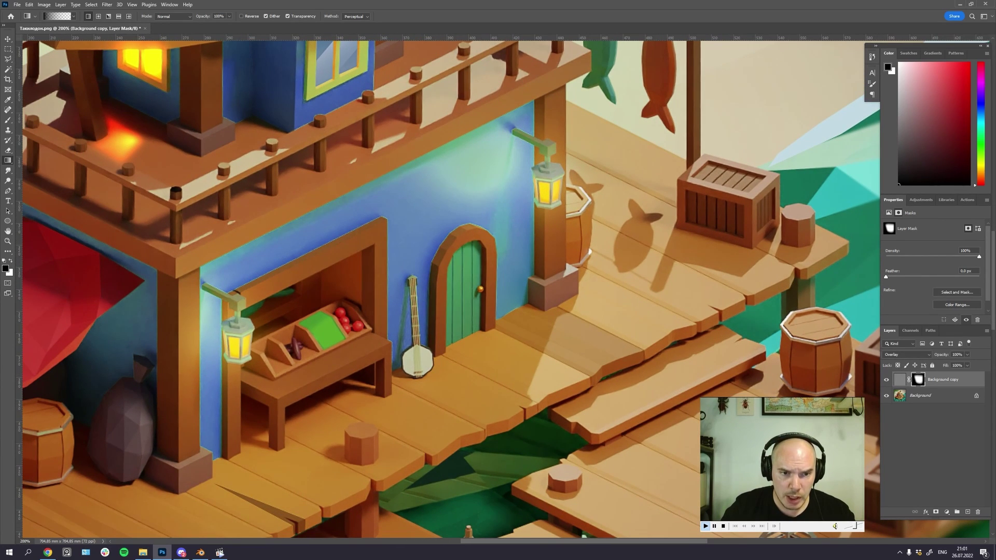
Step: Check the masked sharpening on the hut by toggling its layer, then examine the whole picture
left_click(885, 379)
left_click_drag(244, 167, 378, 230)
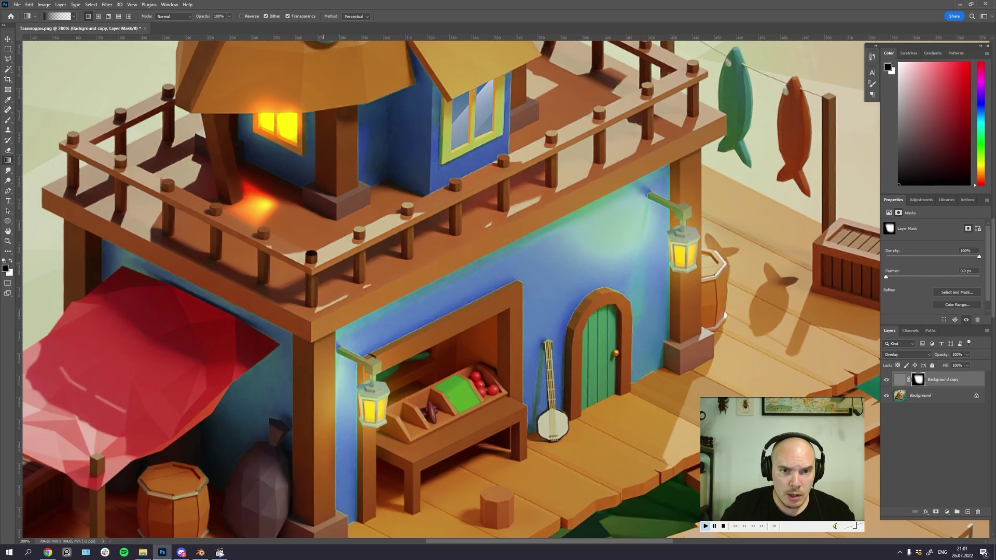
key("v")
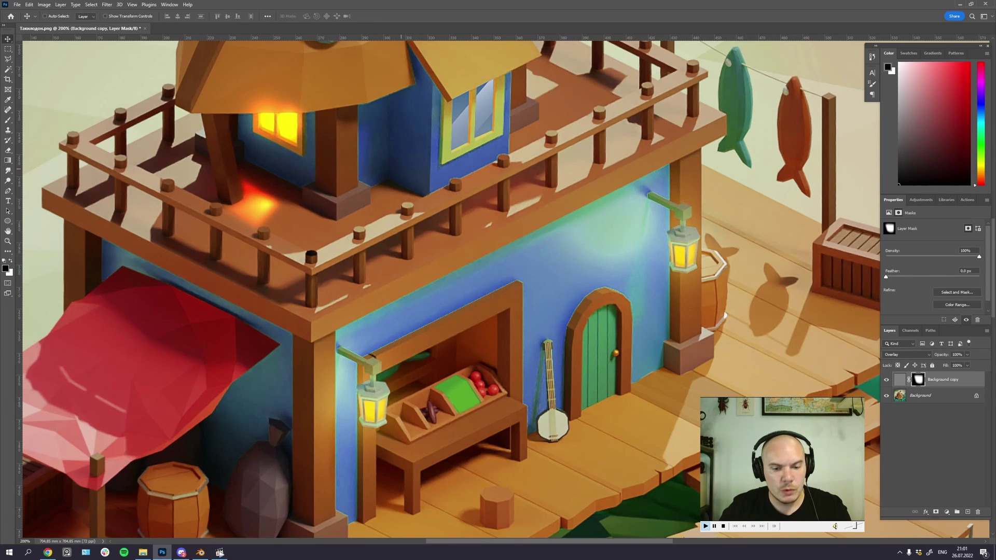
key("ctrl+minus")
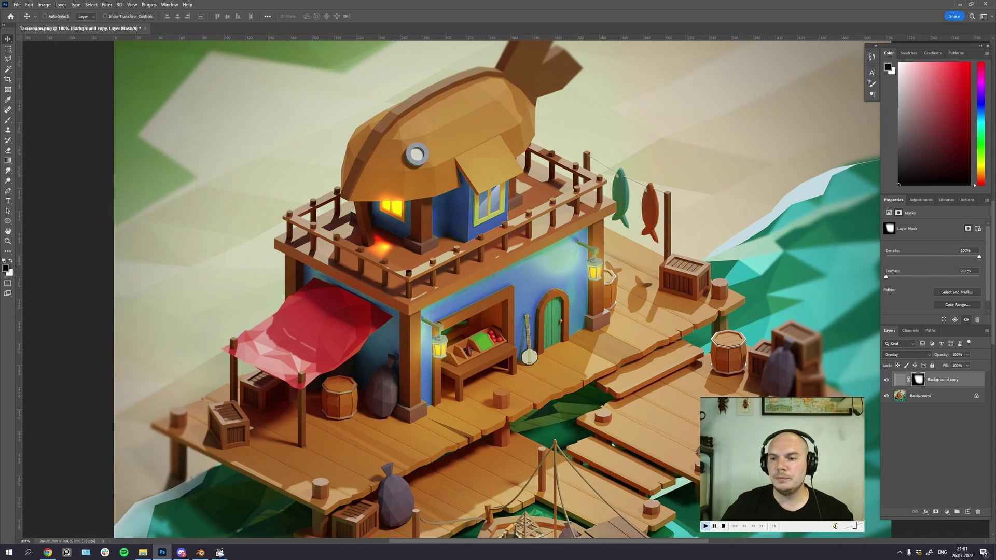
key("ctrl+minus")
left_click_drag(542, 245, 538, 240)
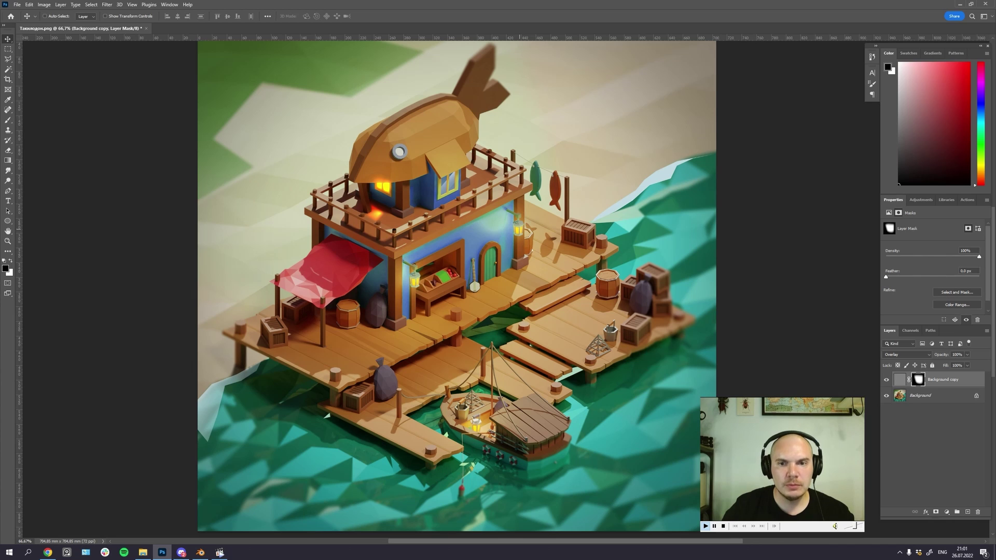
left_click_drag(508, 197, 509, 228)
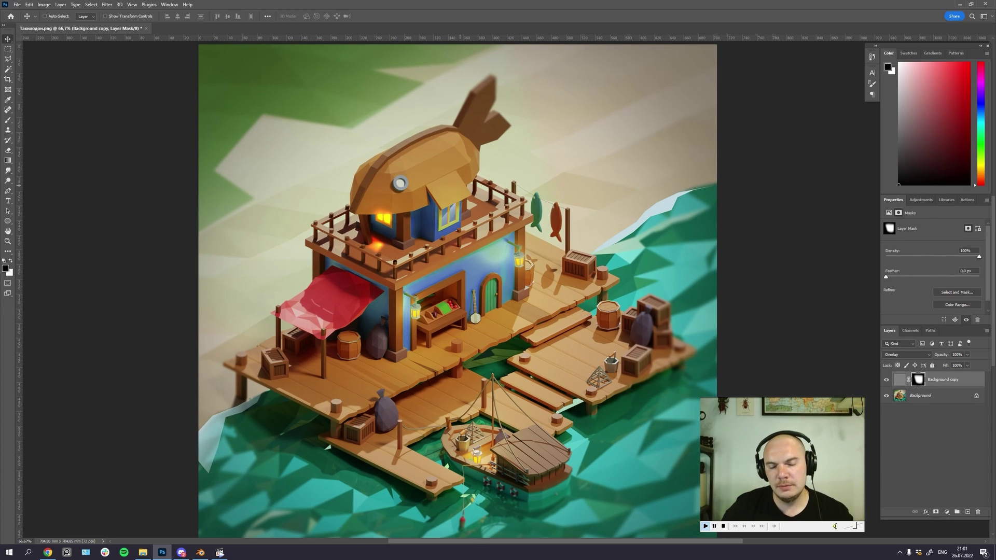
Step: Examine the sharpened picture at several magnifications, from the whole scene to the fish-shaped roof and upper deck
key("ctrl+plus")
key("ctrl+minus")
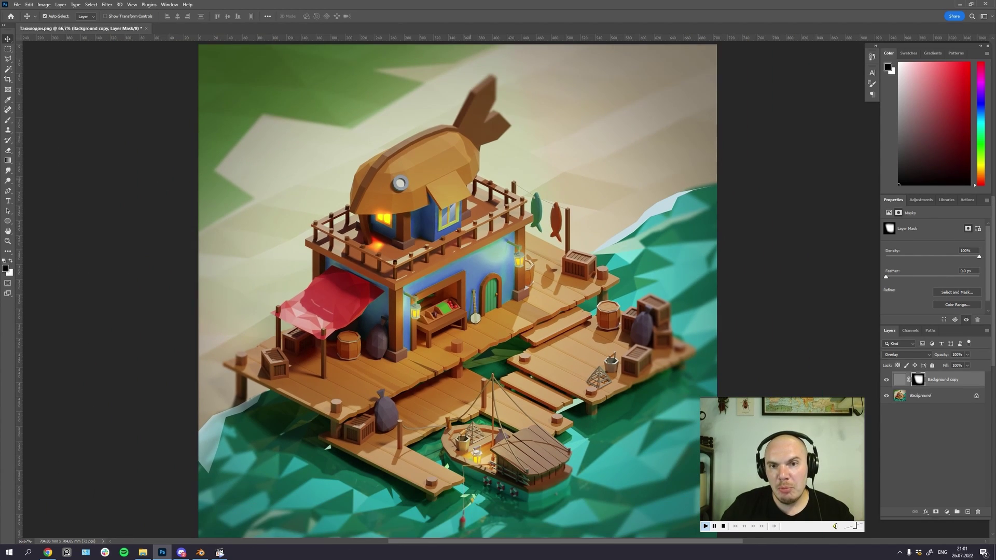
key("ctrl+minus")
key("ctrl+plus")
key("ctrl+plus")
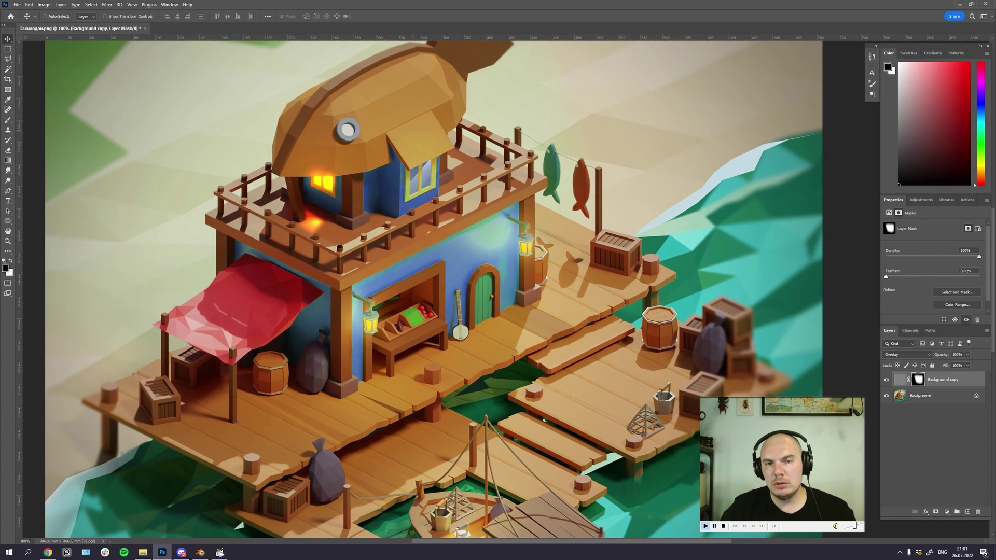
left_click_drag(398, 130, 429, 252)
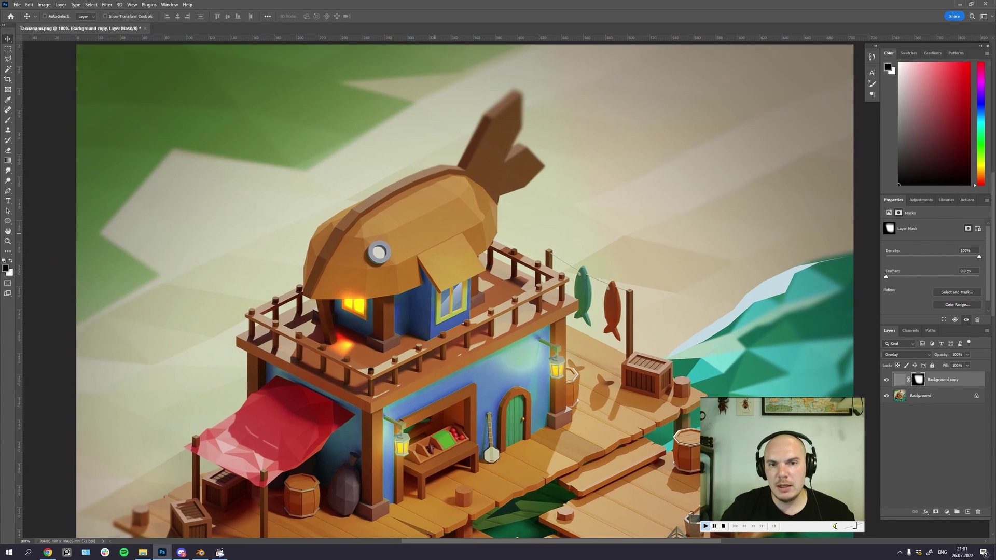
key("ctrl+plus")
key("l")
key("ctrl+plus")
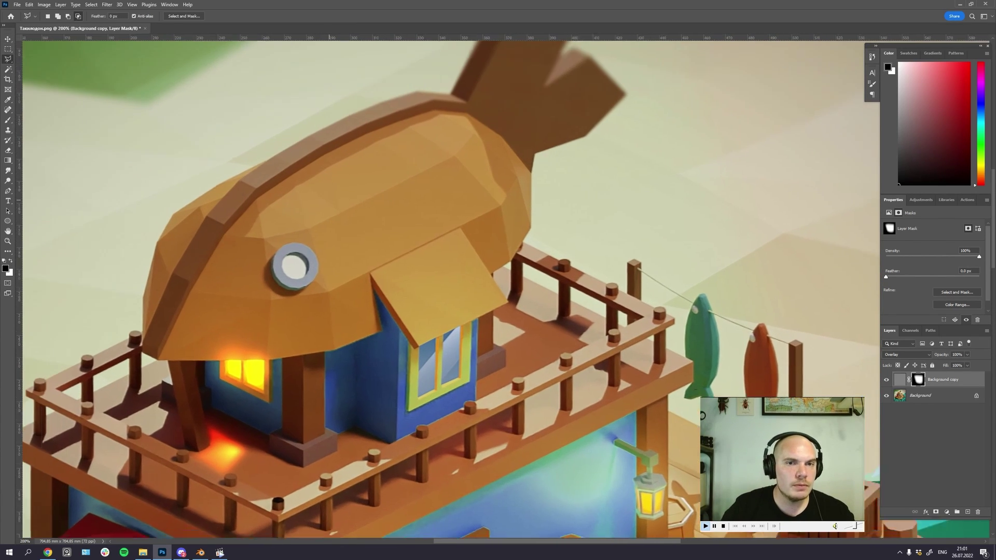
key("ctrl+minus")
key("ctrl+minus")
key("ctrl+plus")
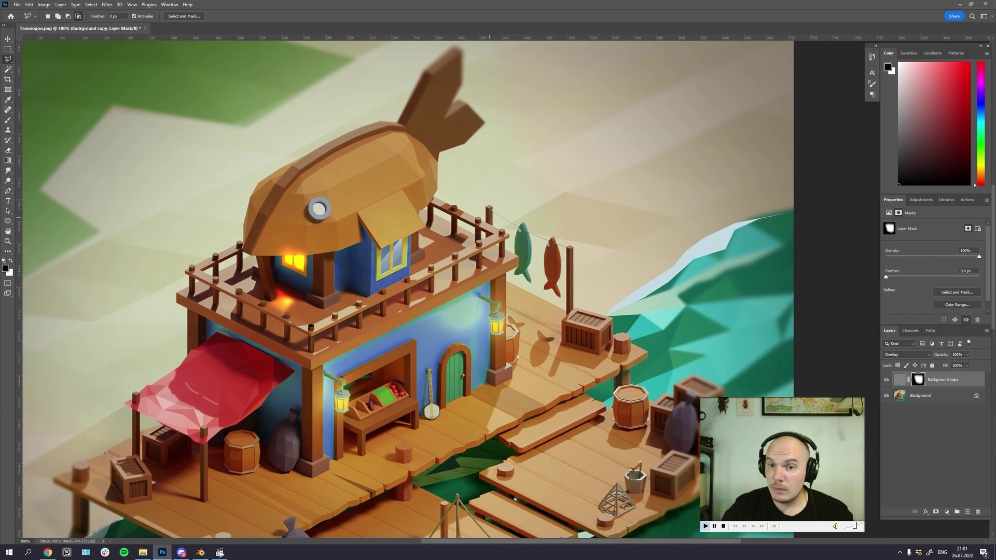
Step: Add a new layer and outline the red hanging fish's body between head and tail as a lasso selection of about 16 by 30 mm
left_click_drag(531, 264, 504, 261)
key("ctrl+plus")
key("ctrl+plus")
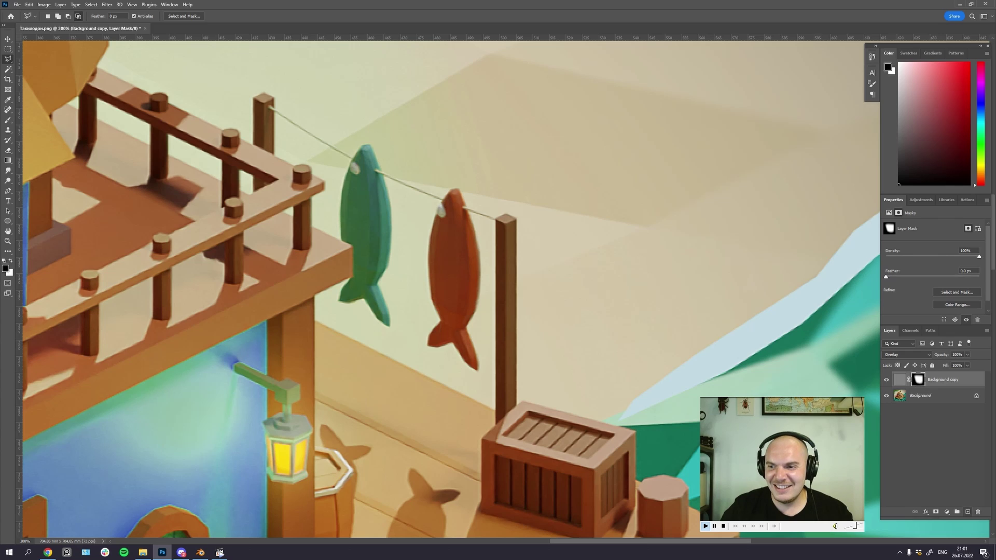
left_click(967, 512)
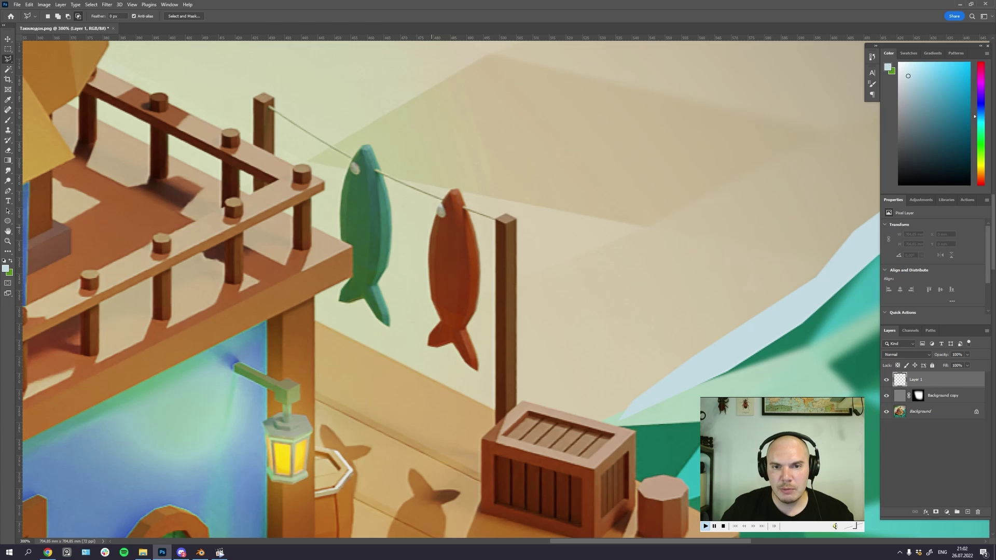
left_click(432, 227)
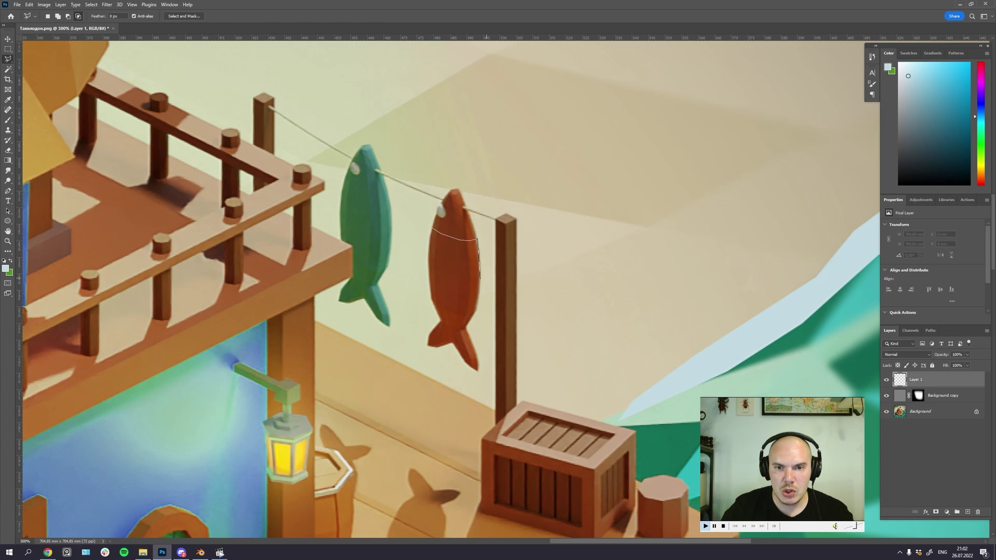
left_click(478, 310)
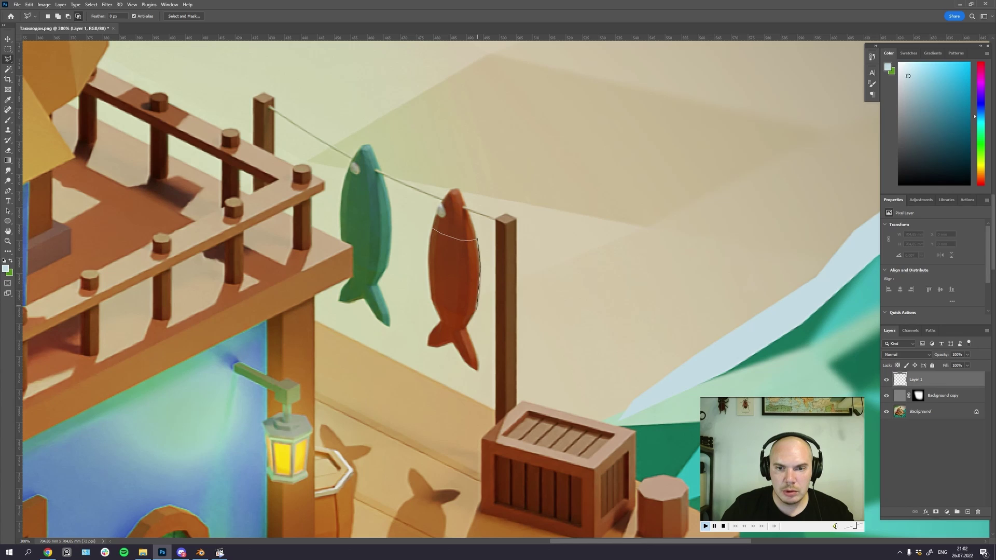
left_click(467, 325)
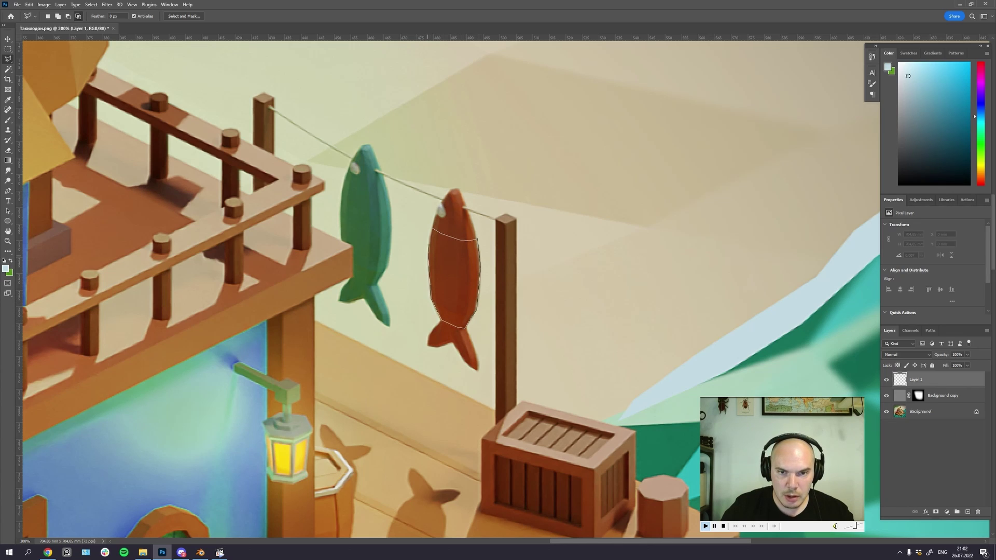
left_click(432, 229)
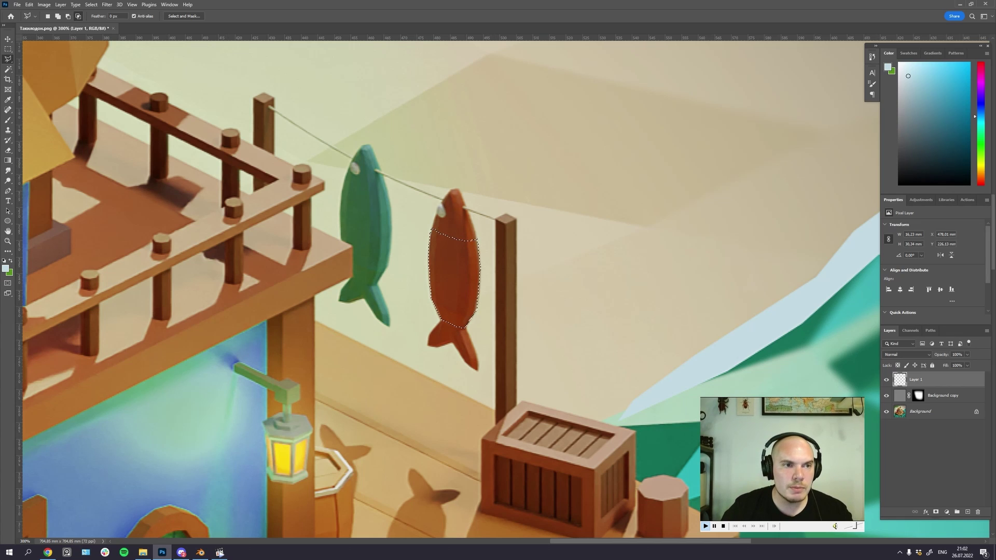
Step: Merge all visible layers, recolour the selected fish body with Hue/Saturation at hue -16, saturation +27, lightness +21, and deselect
key("g")
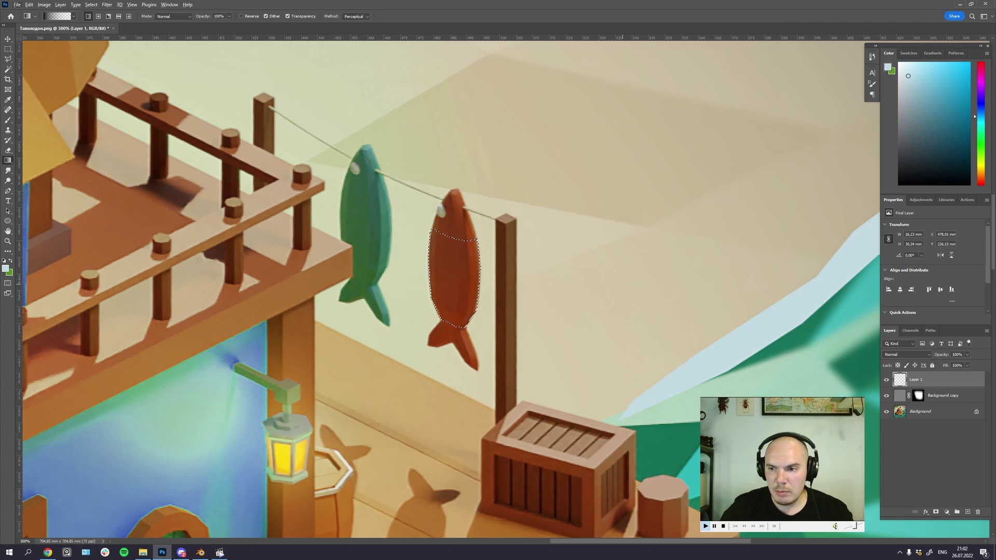
key("ctrl+shift+e")
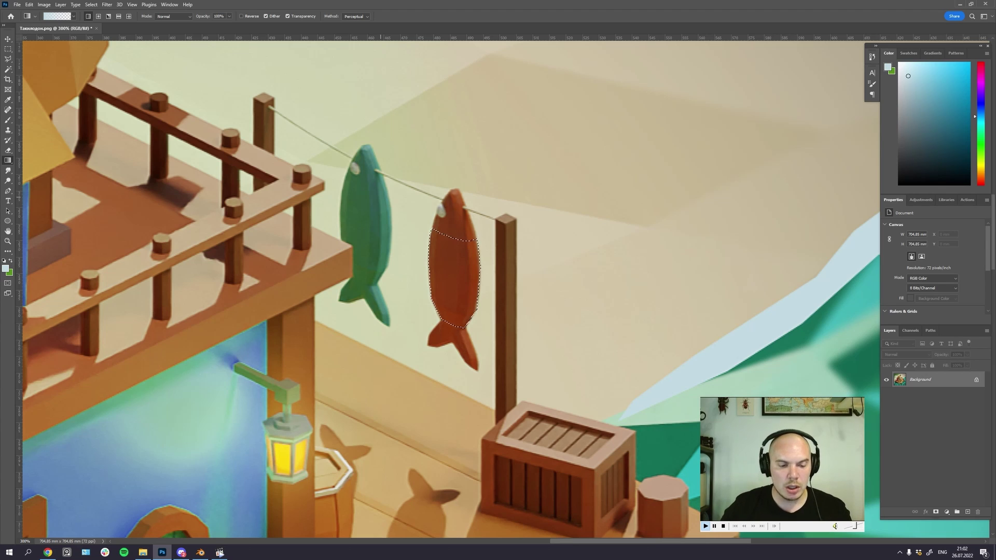
key("ctrl+u")
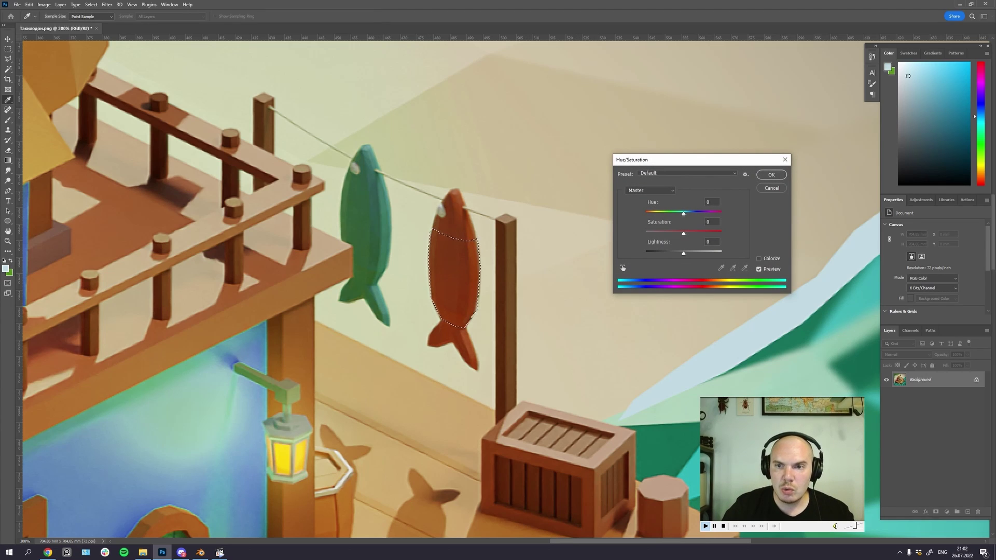
left_click_drag(683, 254, 678, 214)
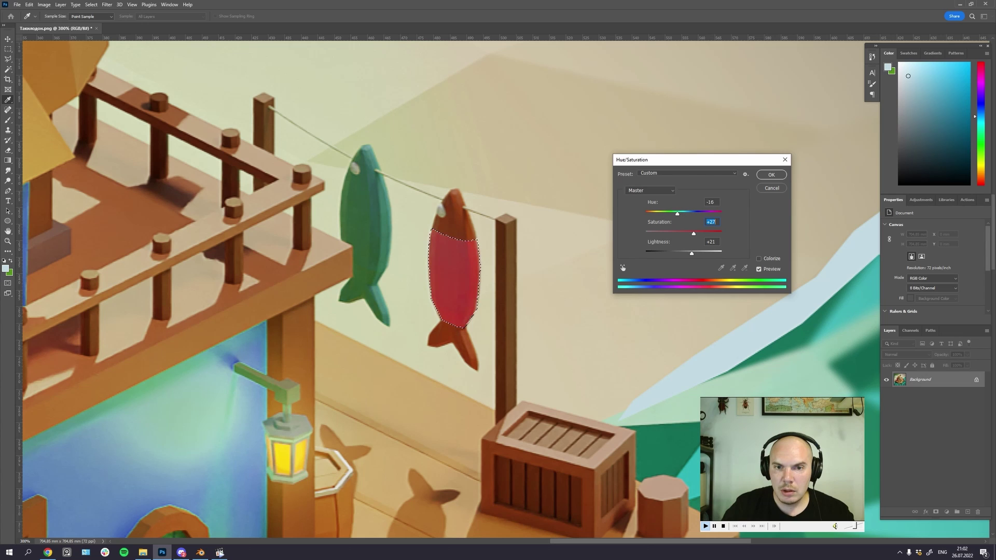
key("Return")
key("ctrl+d")
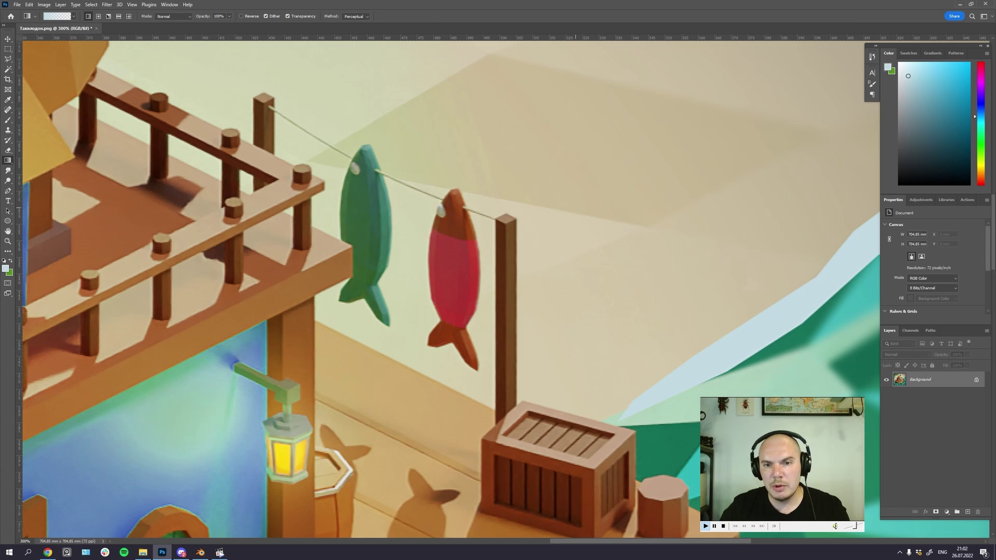
Step: Examine the recoloured hanging fish up close and against the hut, deck and surrounding scene
key("ctrl+minus")
key("ctrl+minus")
key("ctrl+minus")
key("ctrl+minus")
key("ctrl+plus")
key("ctrl+plus")
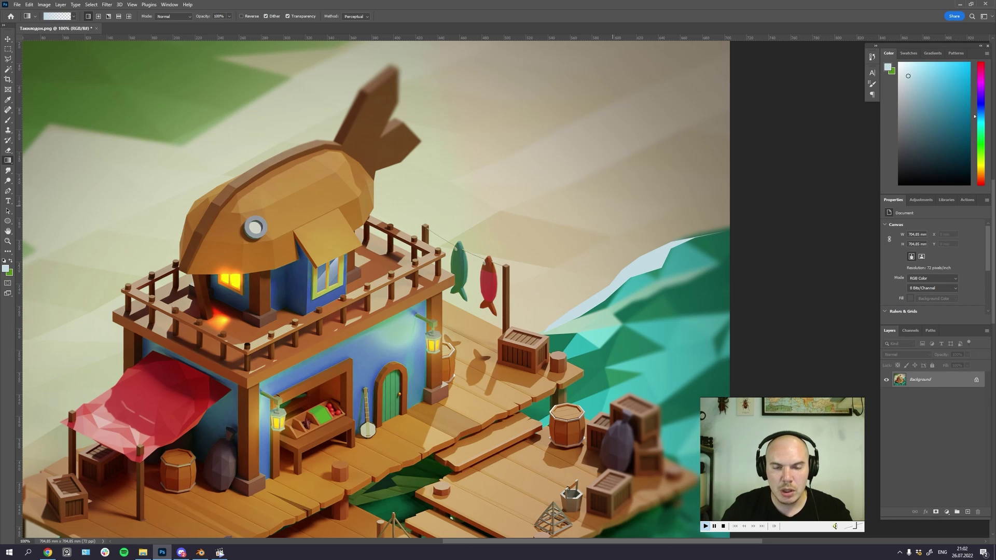
key("ctrl+plus")
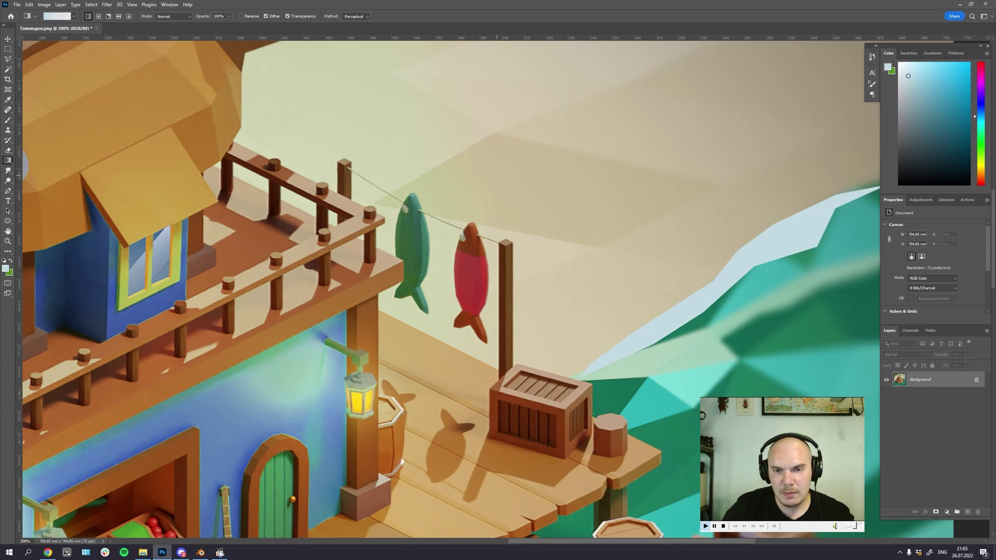
key("ctrl+minus")
key("ctrl+minus")
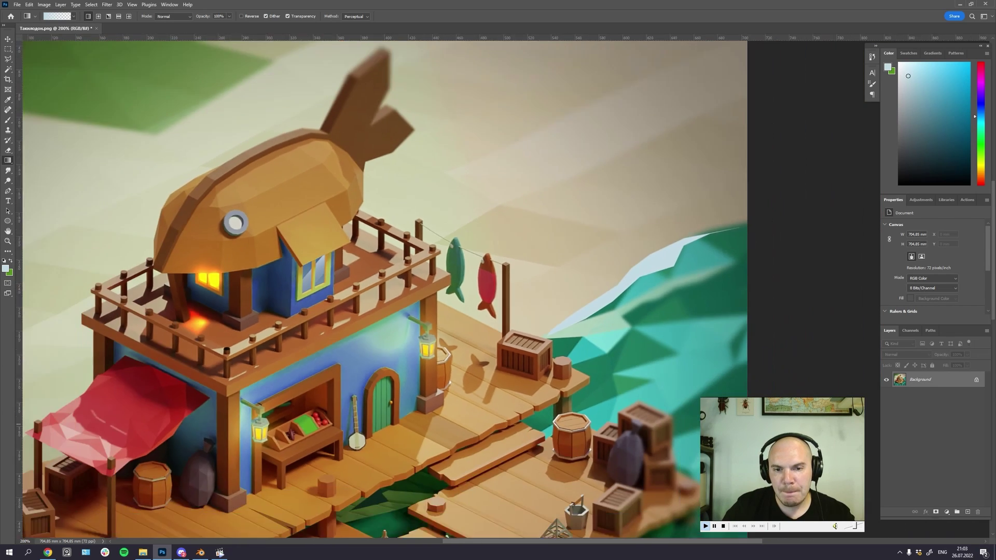
Step: Examine the fish-roofed dock house render as a whole and up close around the shop front, door and pier planks
left_click_drag(495, 365, 503, 278)
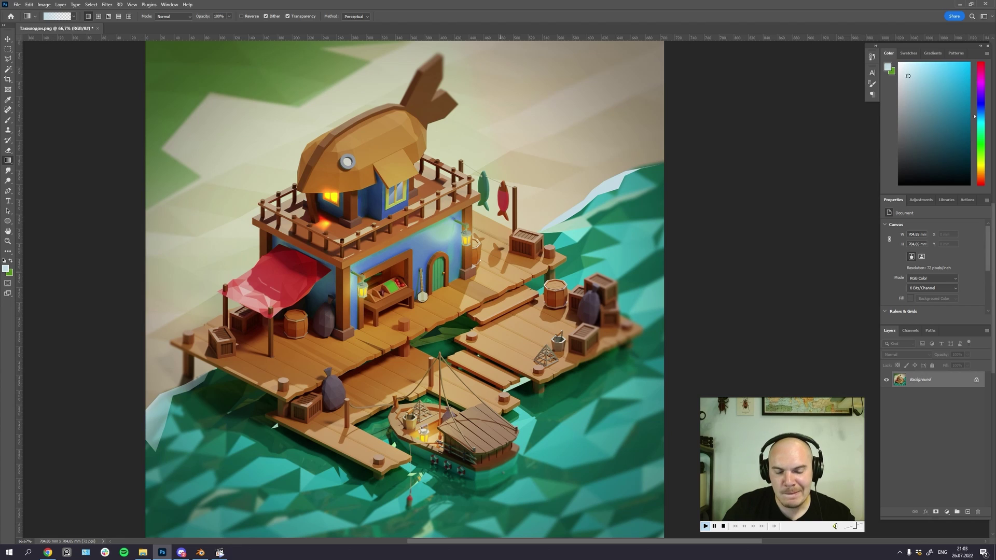
key("ctrl+plus")
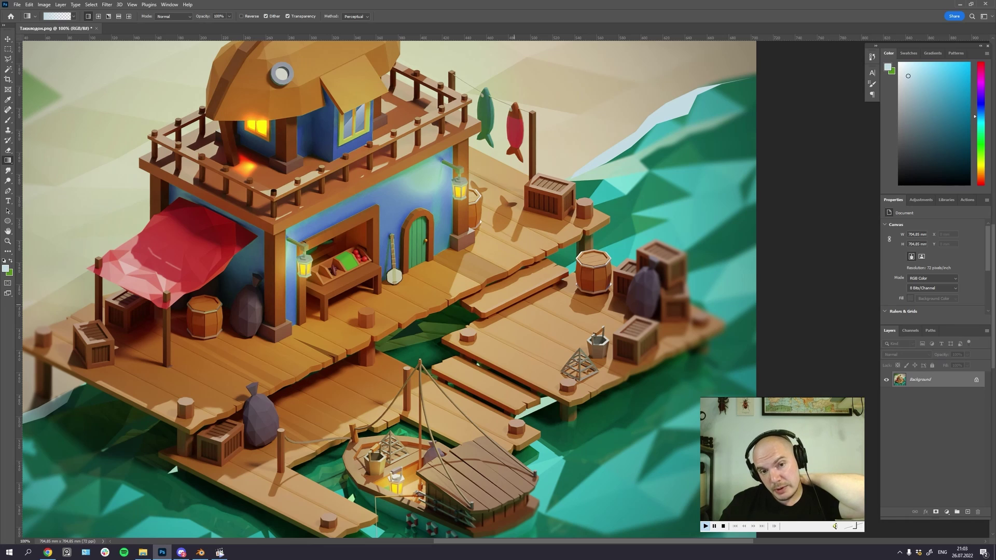
left_click_drag(455, 270, 497, 277)
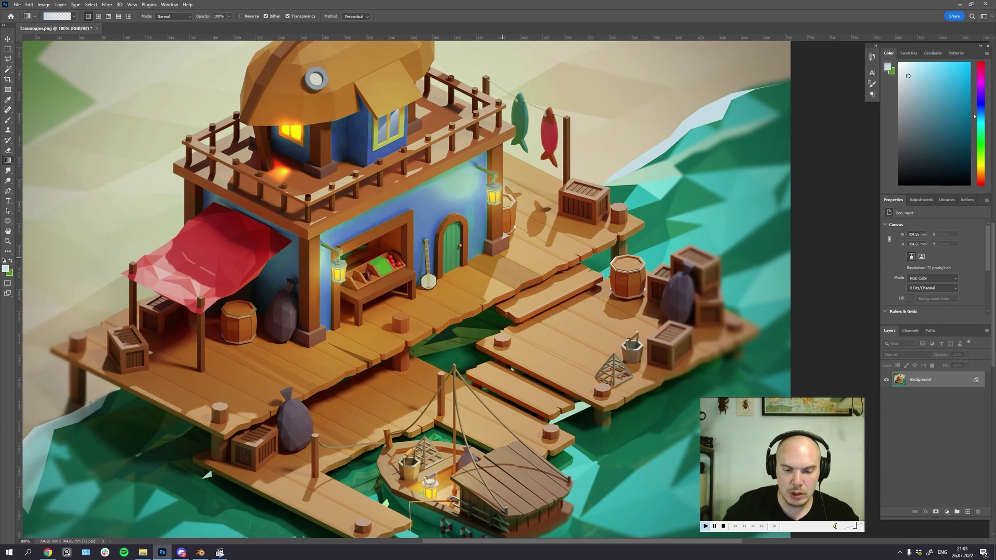
scroll(505, 296, "up", 2)
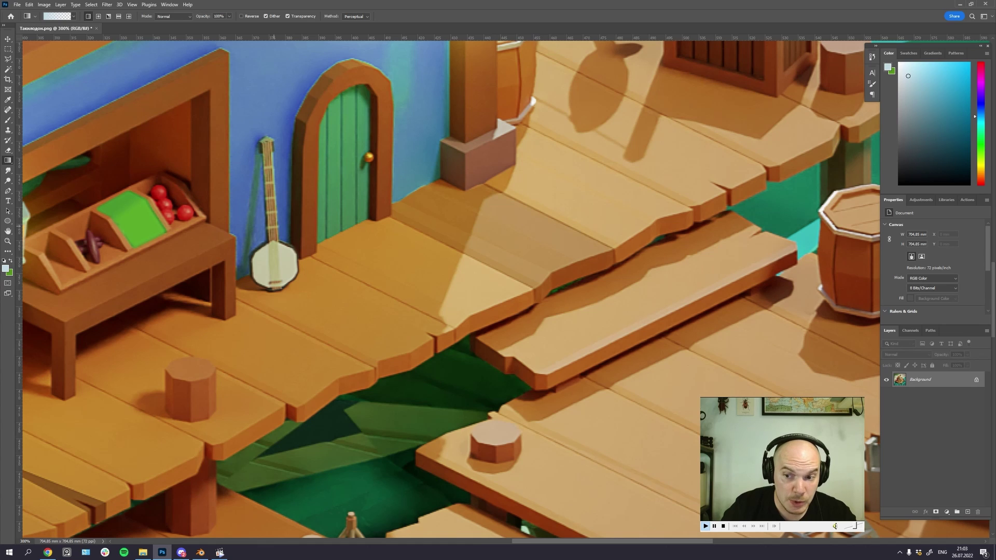
scroll(504, 296, "down", 3)
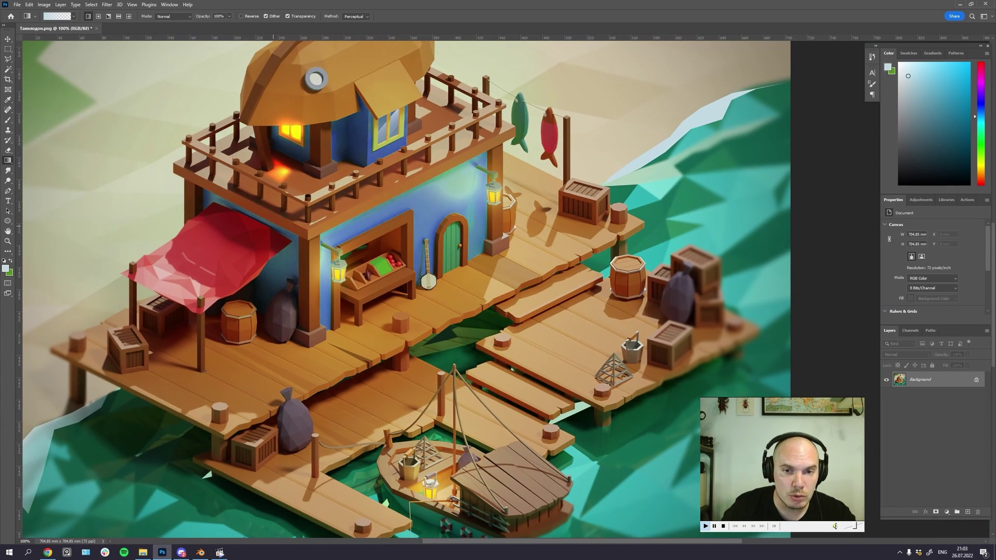
key("ctrl+minus")
key("ctrl+plus")
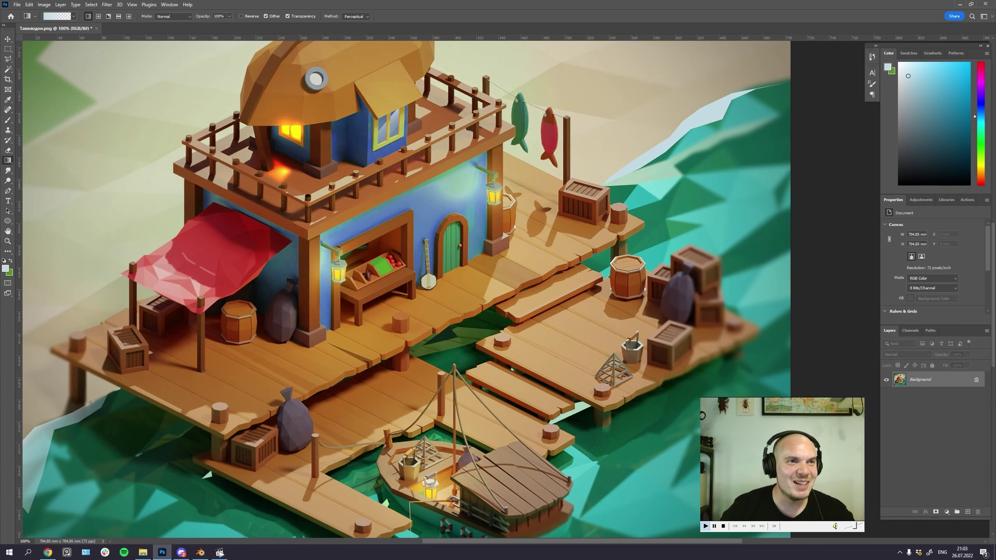
key("v")
left_click_drag(411, 159, 426, 167)
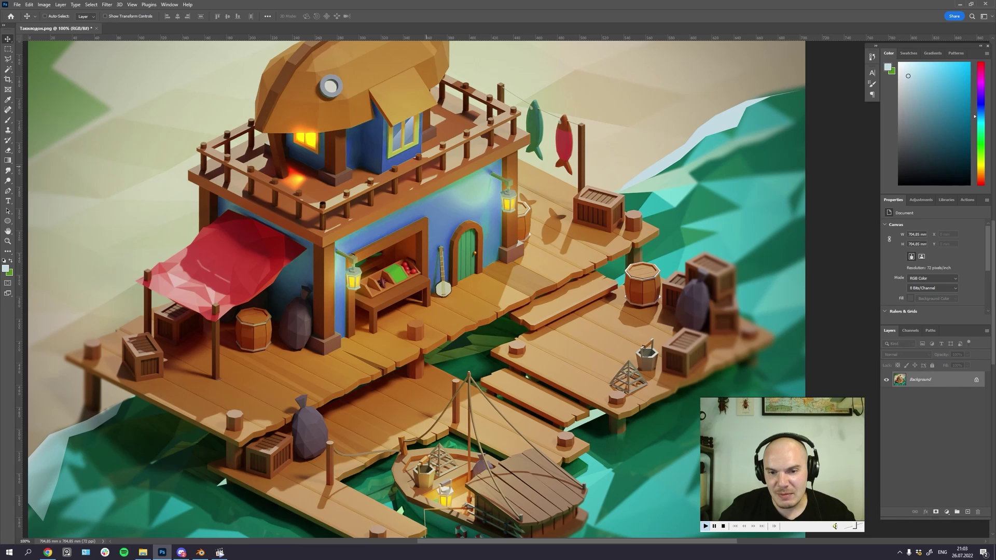
scroll(410, 288, "down", 3)
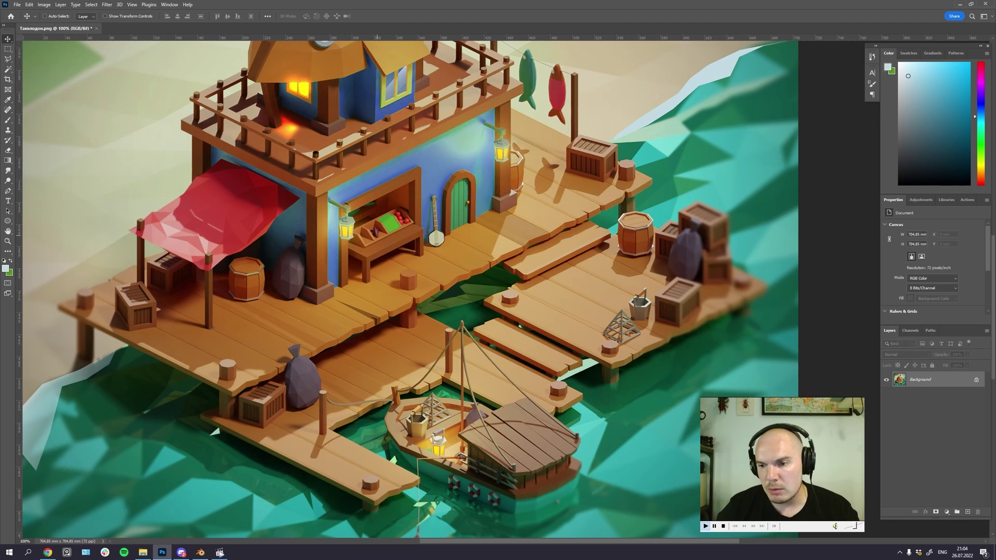
left_click_drag(483, 221, 487, 246)
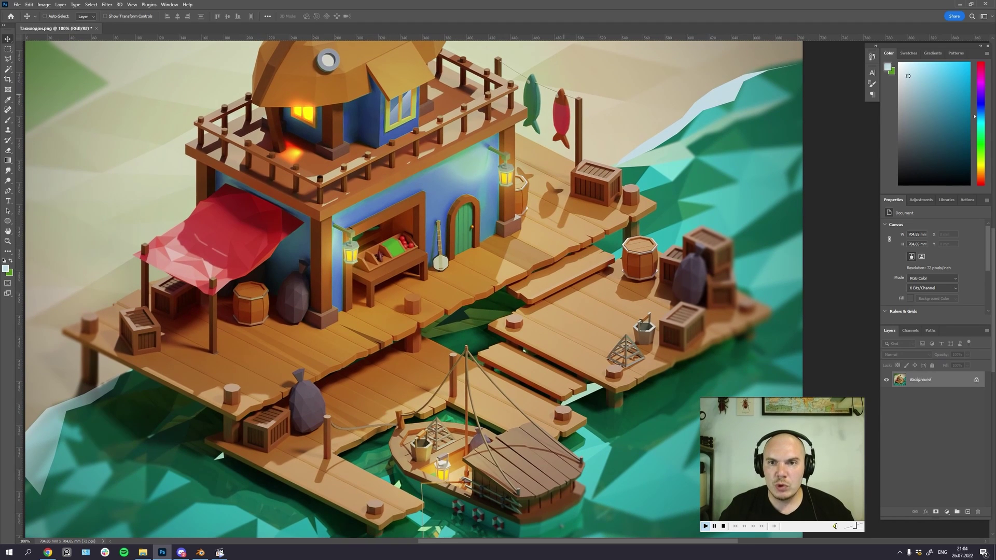
Step: Inspect the two fish hanging on the line beside the balcony at close range
left_click_drag(564, 95, 472, 461)
key("ctrl+plus")
key("ctrl+plus")
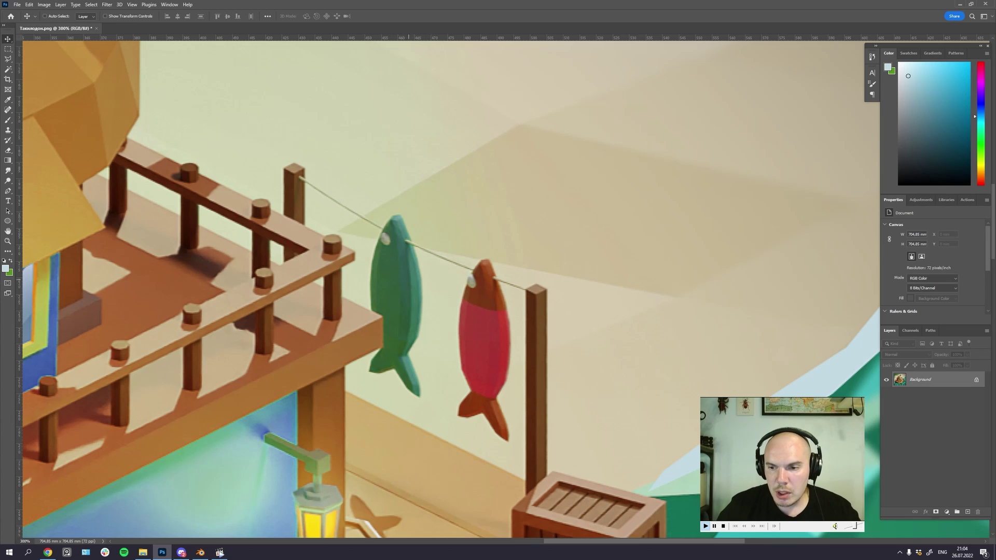
left_click_drag(391, 366, 466, 315)
key("ctrl+minus")
key("ctrl+minus")
key("ctrl+minus")
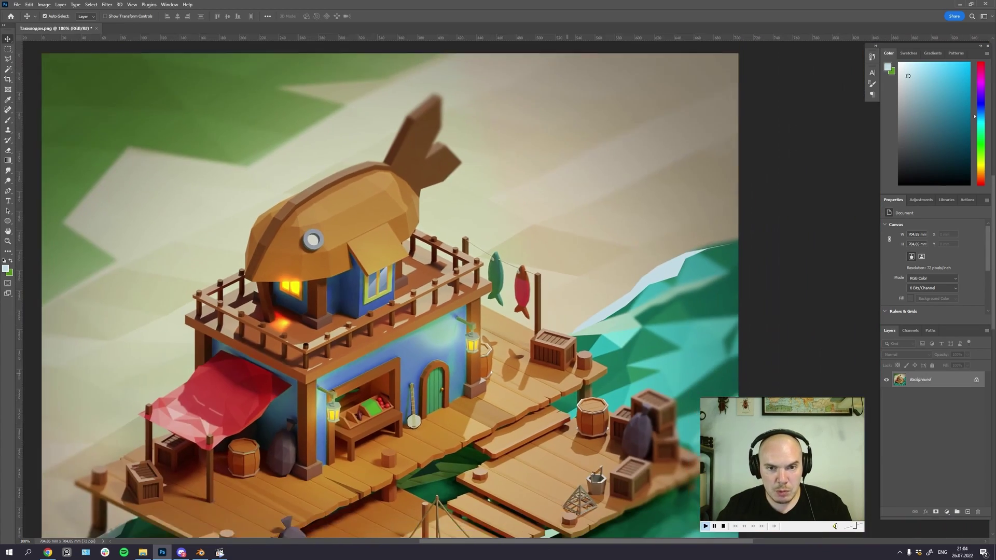
Step: Examine the lower pier and moored boat, followed by the full composition at reduced magnification
key("ctrl+plus")
left_click_drag(494, 534, 510, 291)
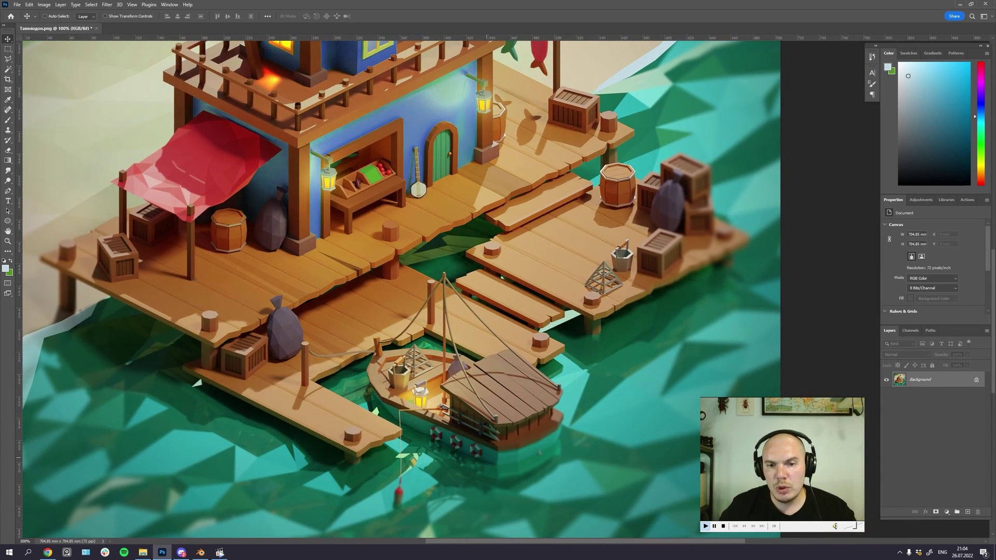
scroll(394, 290, "up", 1)
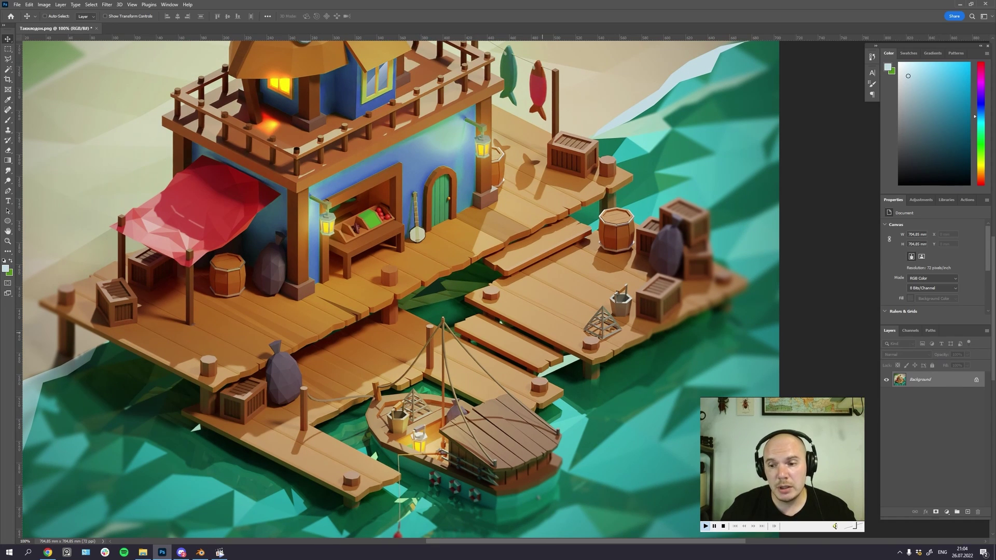
left_click_drag(475, 236, 487, 290)
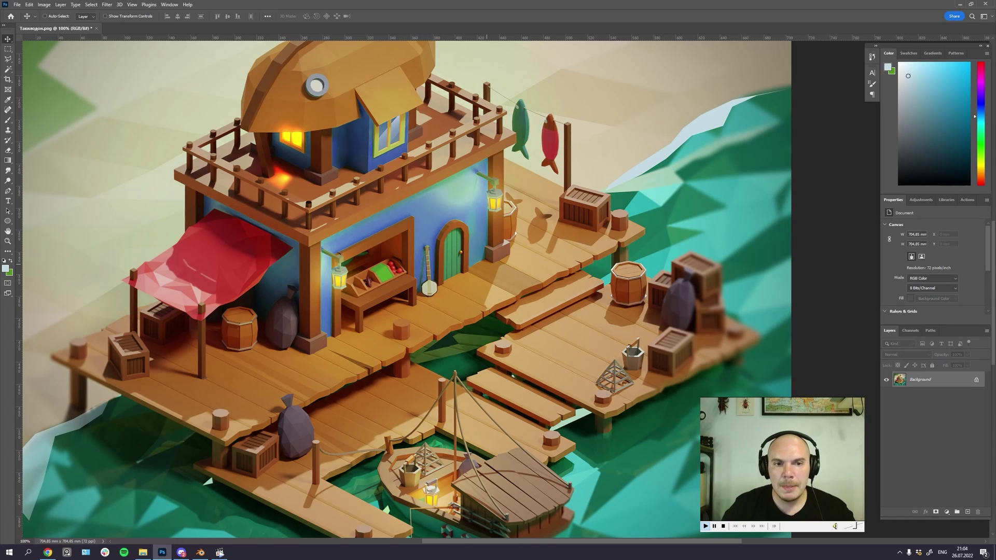
scroll(405, 291, "up", 1)
key("ctrl+minus")
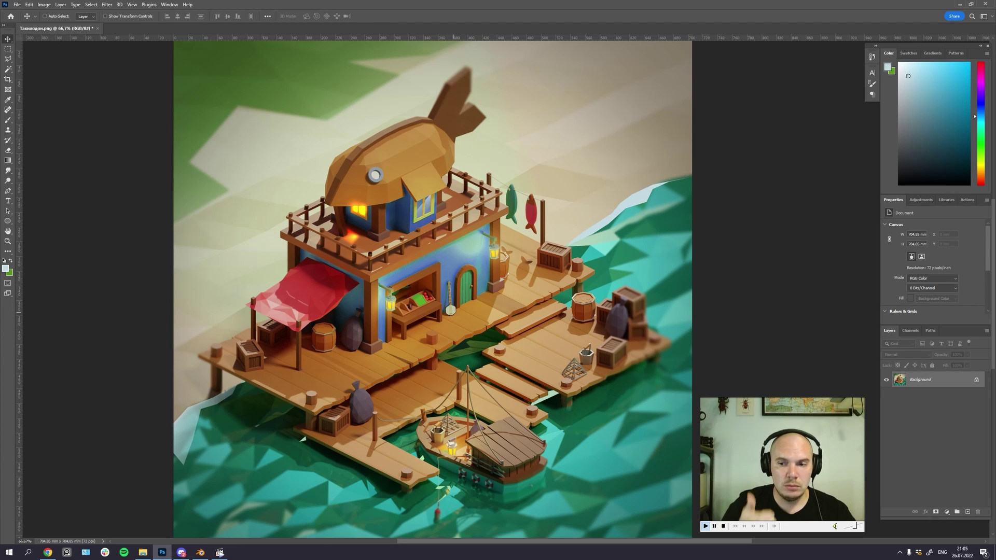
key("ctrl+minus")
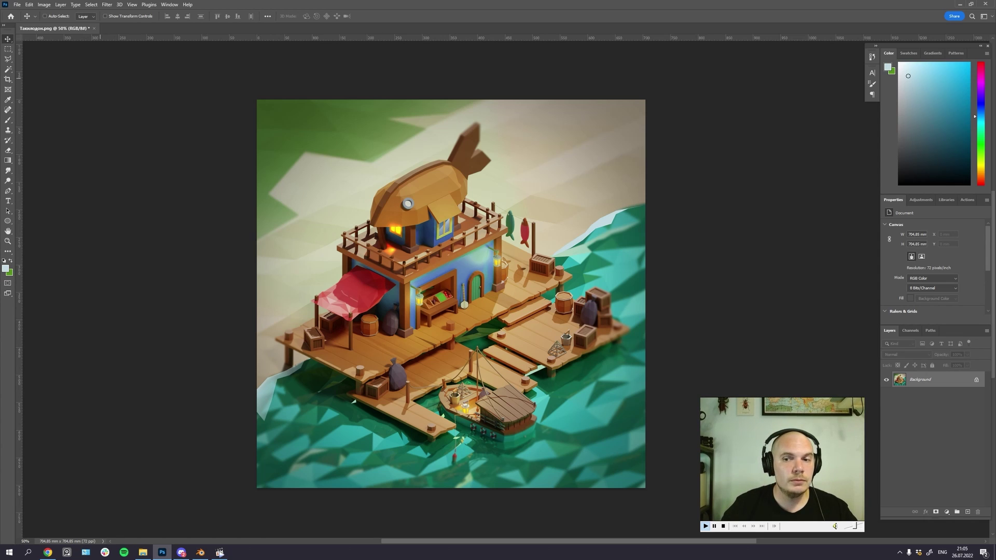
Step: Close Такилодон.png without saving its changes and minimize the image editor
key("ctrl+w")
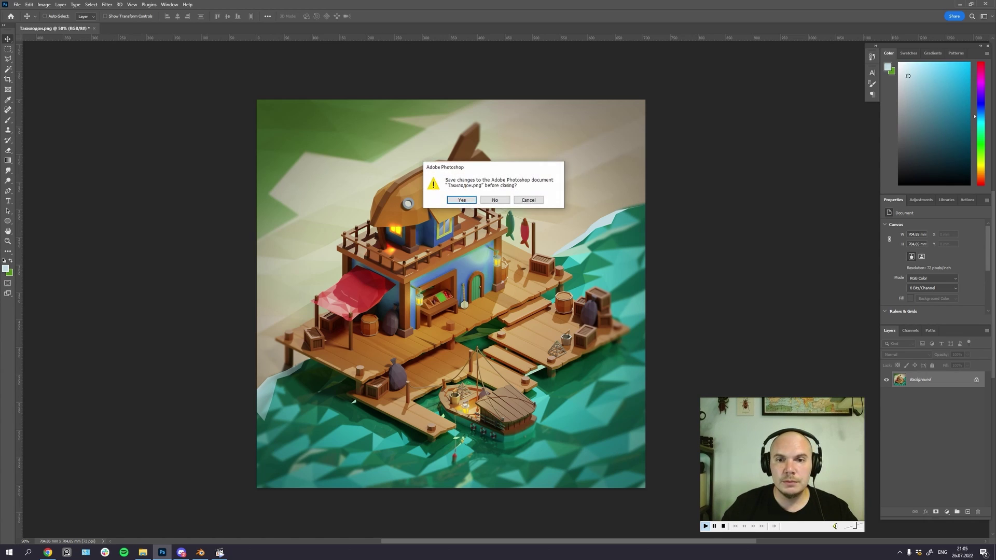
left_click(495, 200)
left_click(960, 4)
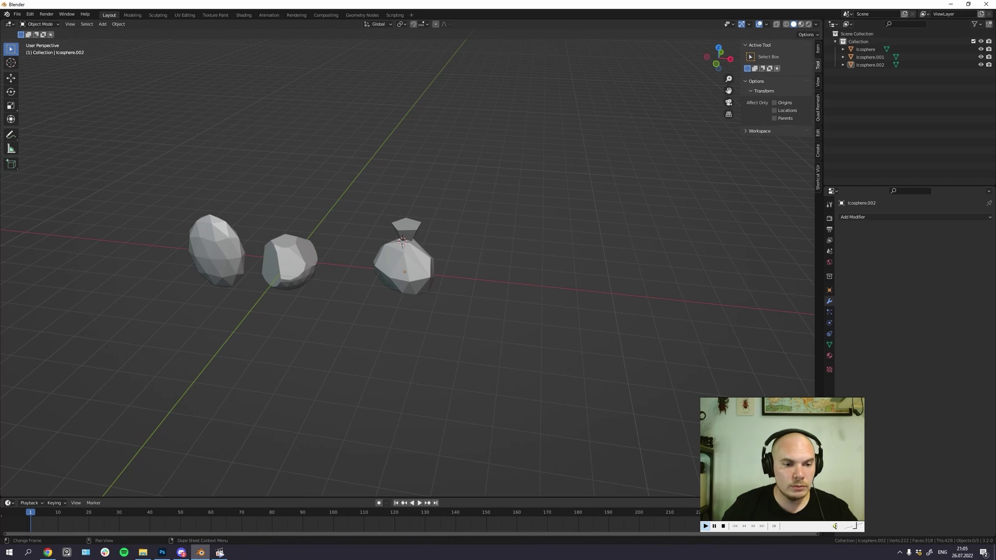
Step: Open the VarRmiNe image from the "lama fisherman hut feedback" folder in Photoshop
left_click(143, 553)
left_click(386, 213)
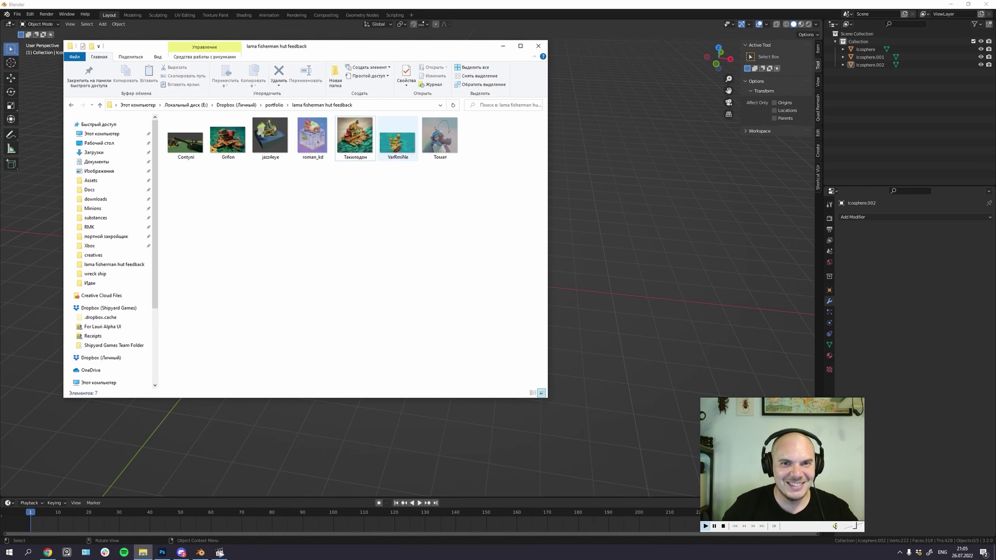
left_click(397, 141)
left_click_drag(397, 137, 186, 307)
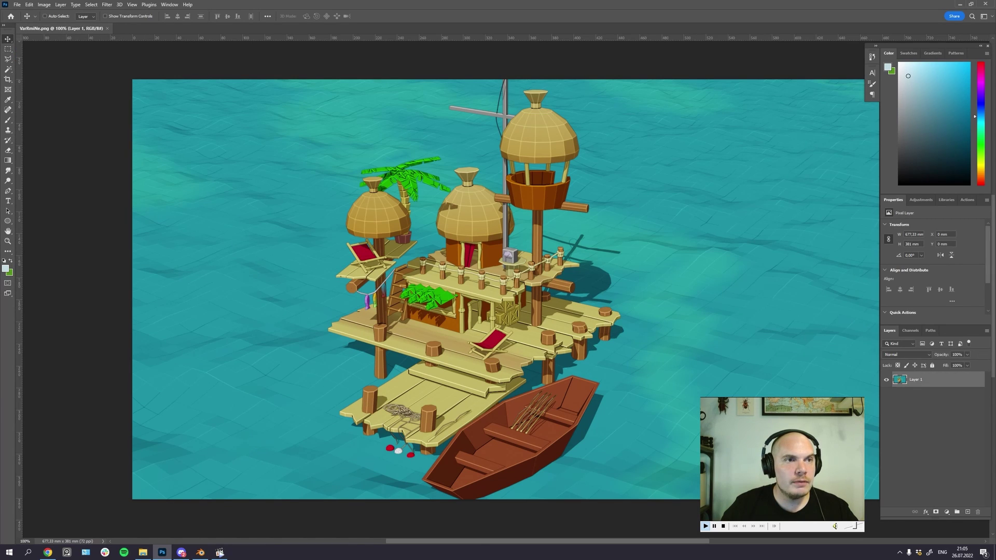
left_click_drag(574, 242, 521, 243)
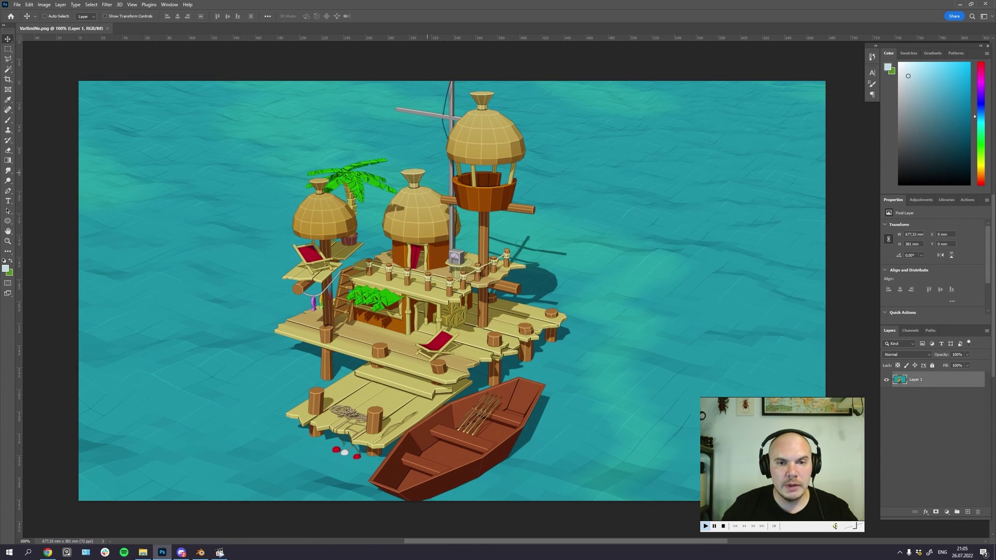
key("c")
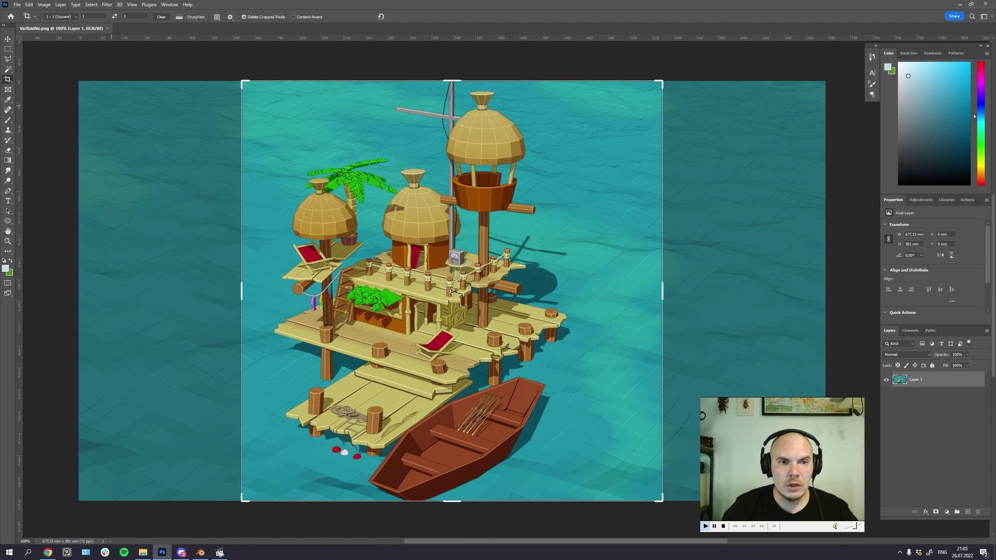
left_click(452, 290)
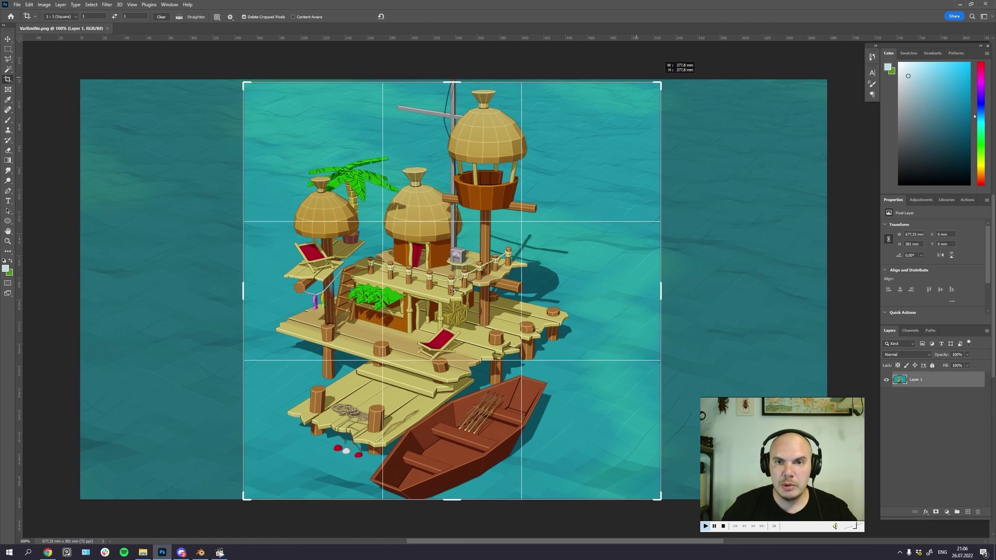
mouse_move(560, 176)
left_mouse_down()
mouse_move(579, 176)
mouse_move(565, 183)
left_mouse_up()
left_click_drag(452, 290, 451, 290)
left_click(554, 190)
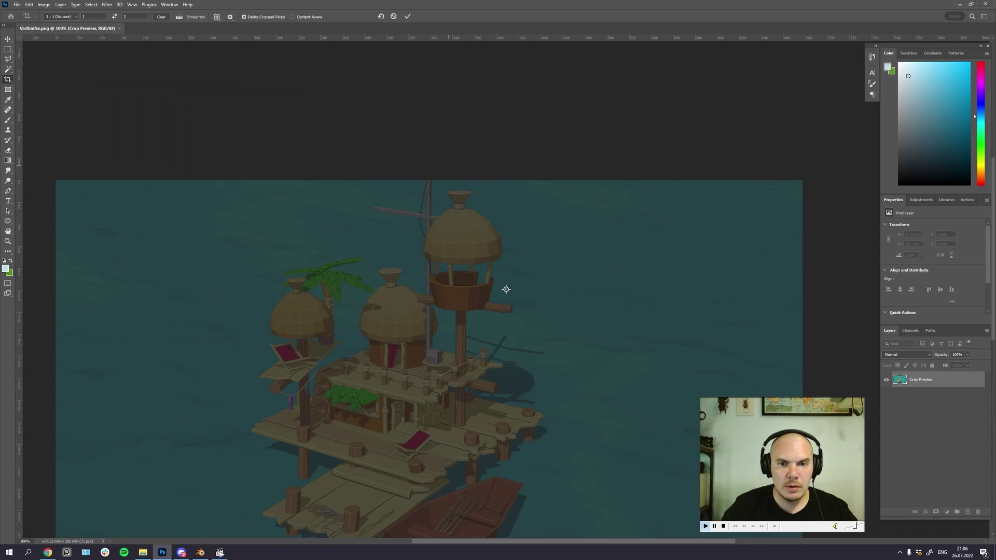
key("v")
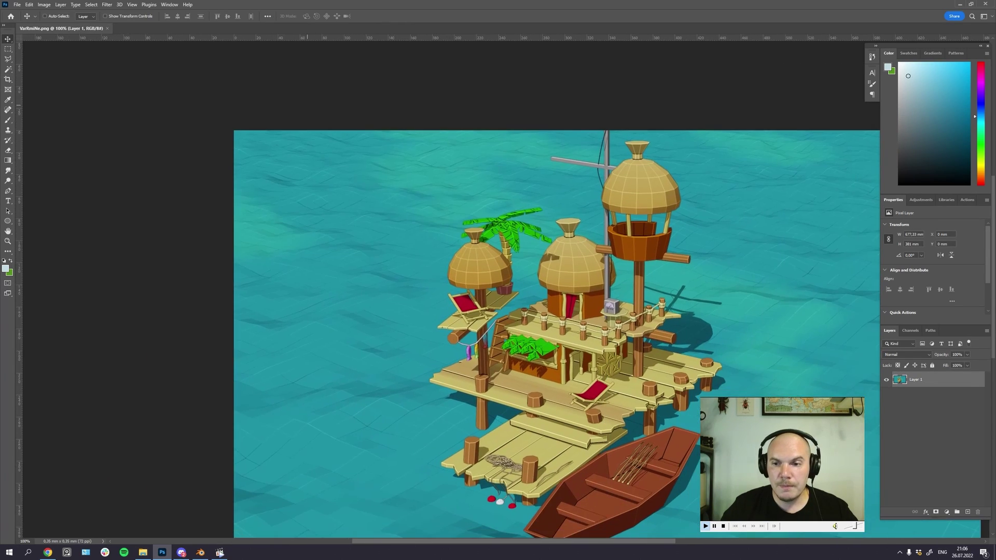
Step: Examine the framing of the thatched stilt huts, pier and rowboat within the wide water scene
key("ctrl+minus")
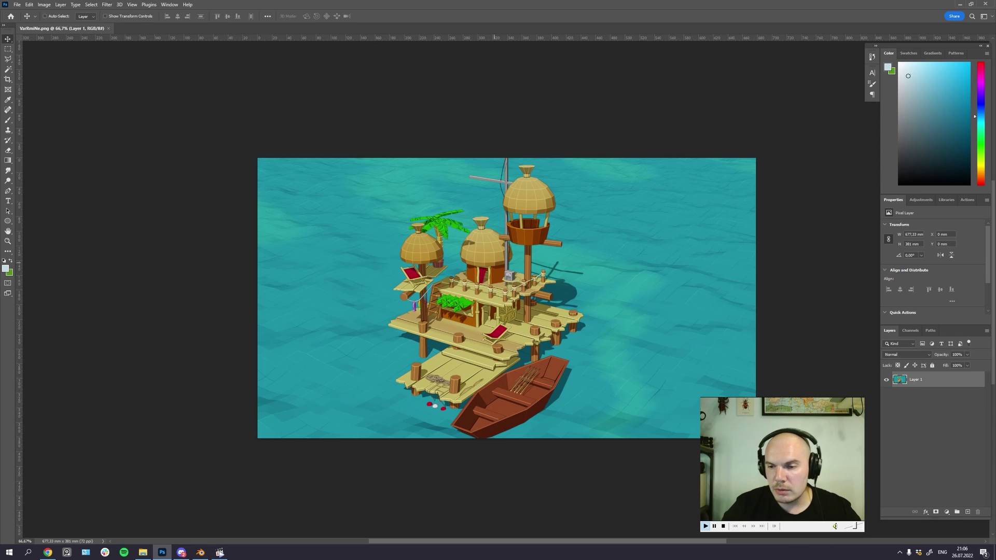
left_click_drag(530, 238, 496, 237)
key("ctrl+plus")
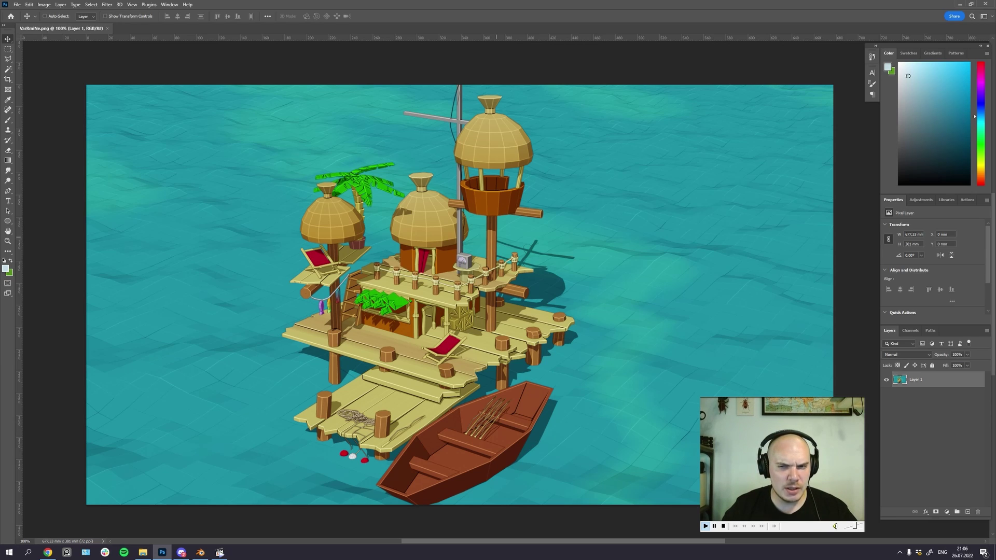
left_click_drag(523, 284, 514, 285)
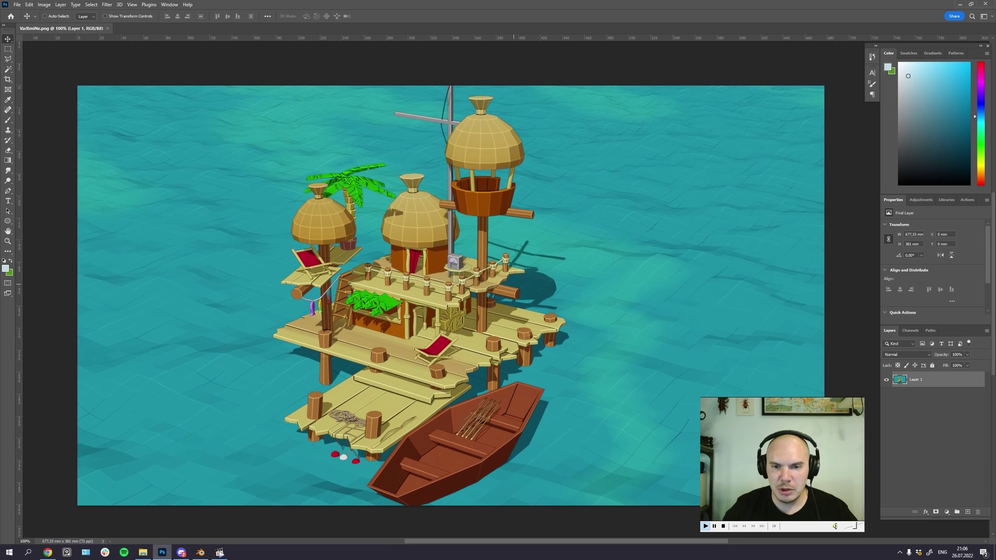
key("ctrl+minus")
key("ctrl+plus")
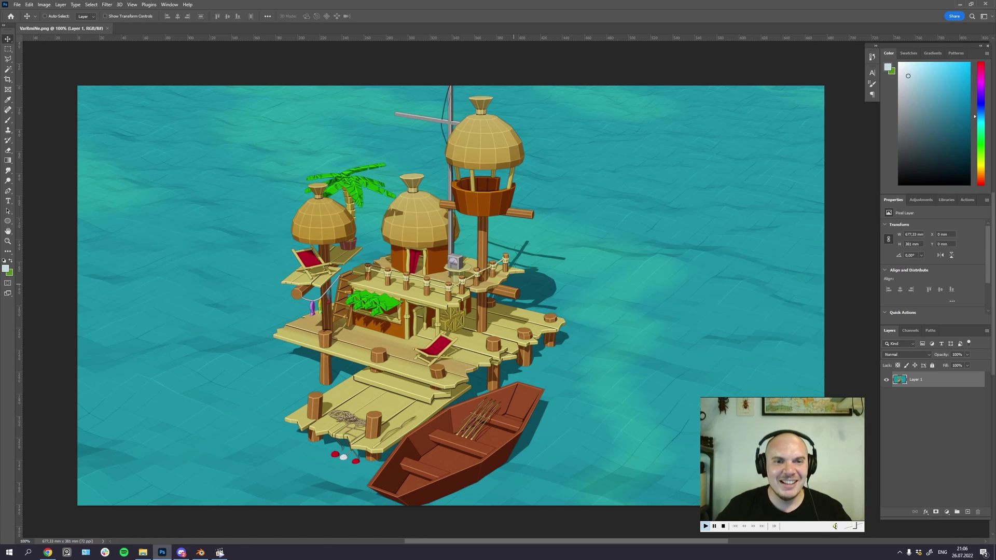
left_click_drag(544, 334, 536, 340)
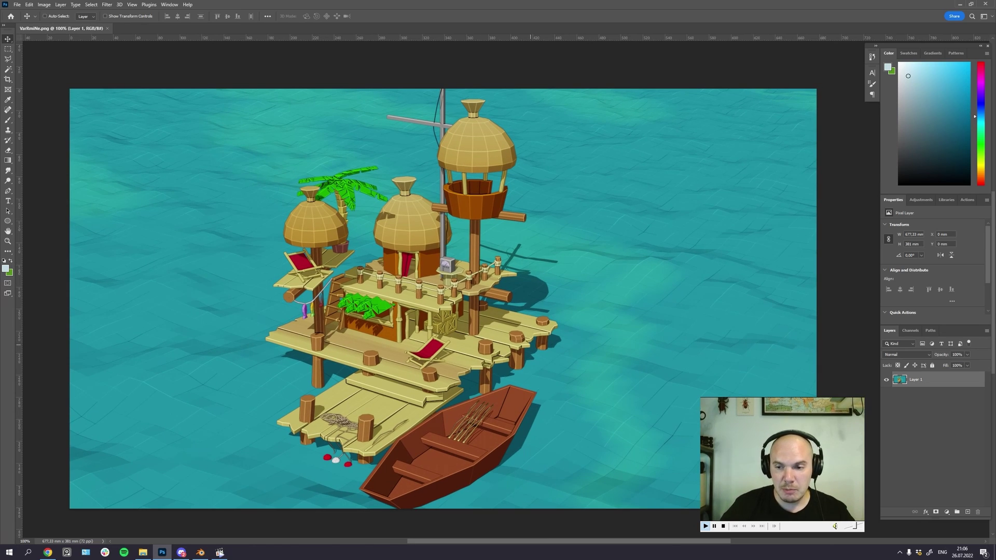
left_click_drag(530, 345, 523, 319)
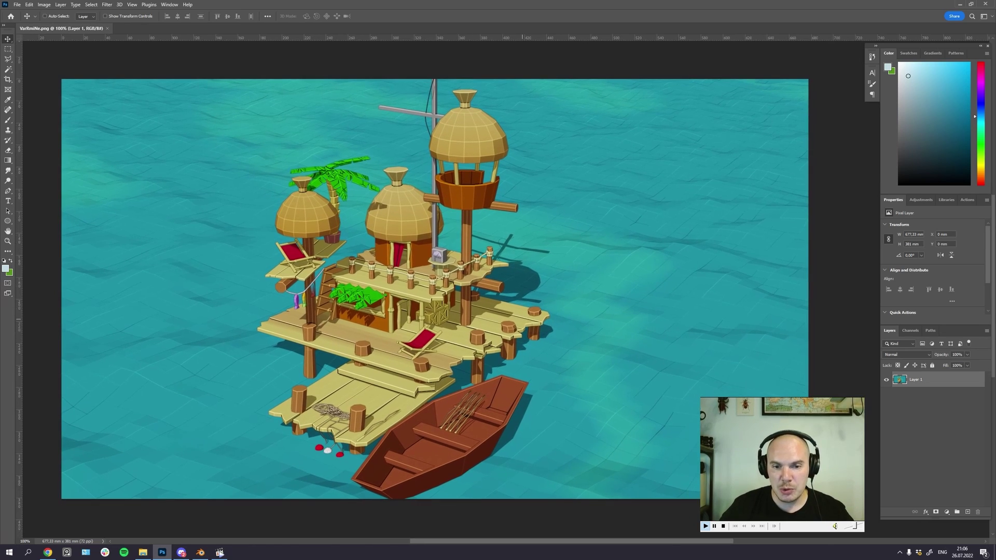
Step: Crop the image to a 1:1 square at full height, framing the stilt huts and rowboat near the centre
key("c")
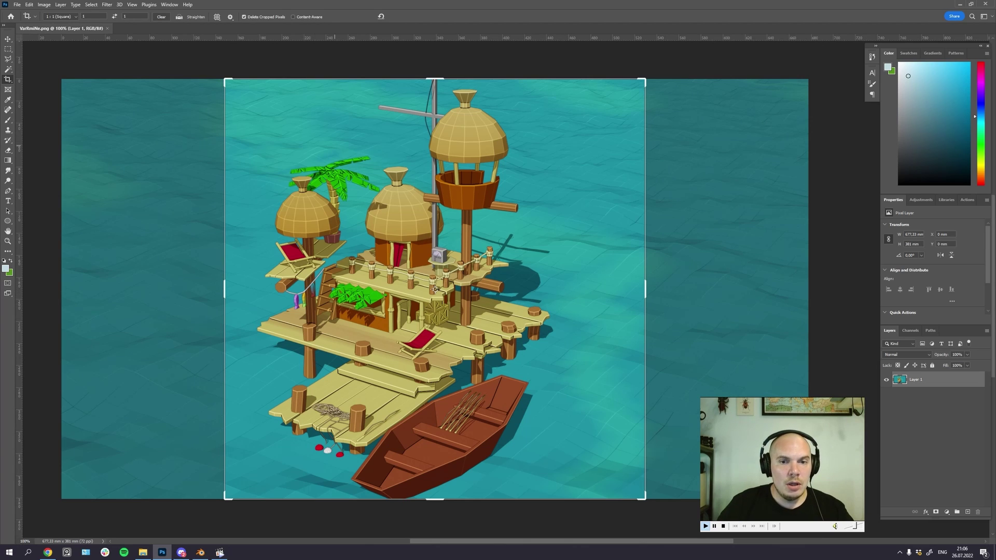
left_click(369, 160)
left_click_drag(448, 160, 472, 139)
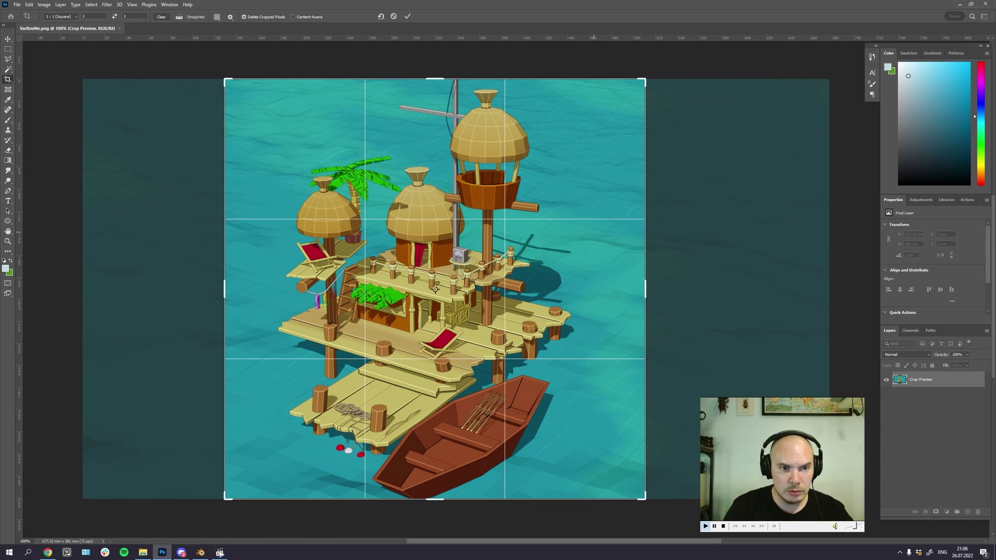
key("ctrl+z")
key("ctrl+shift+z")
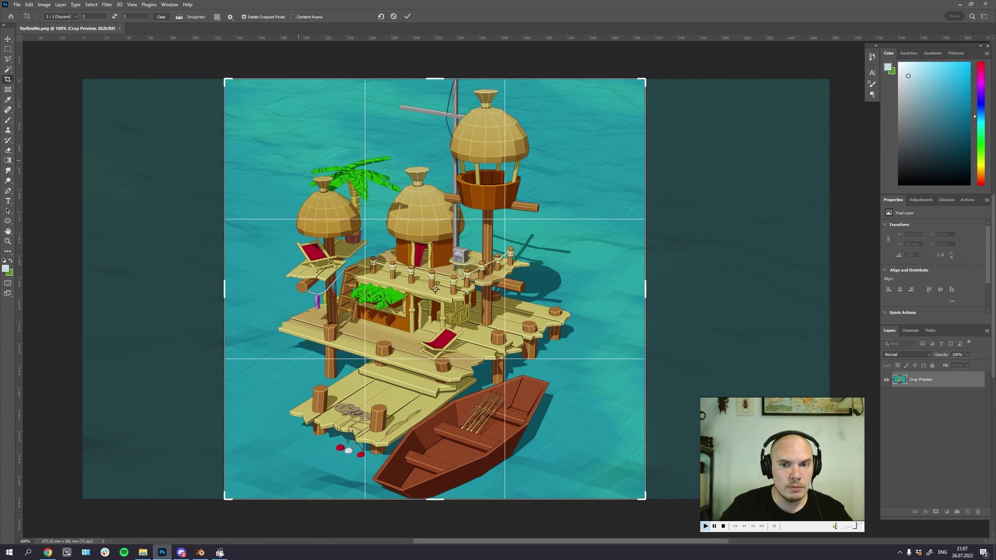
key("Return")
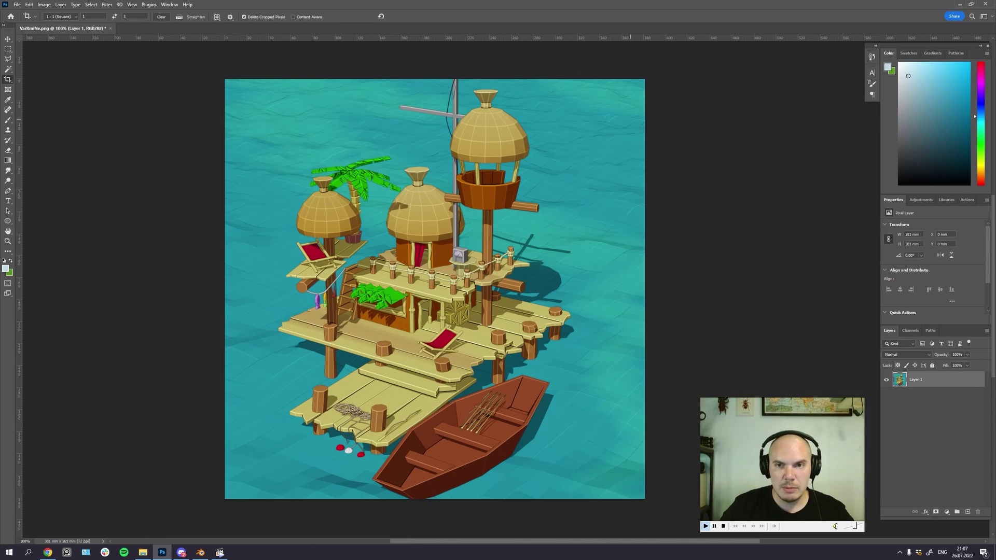
Step: Select the rowboat and its surrounding water with a freeform lasso feathered by 5 px
key("v")
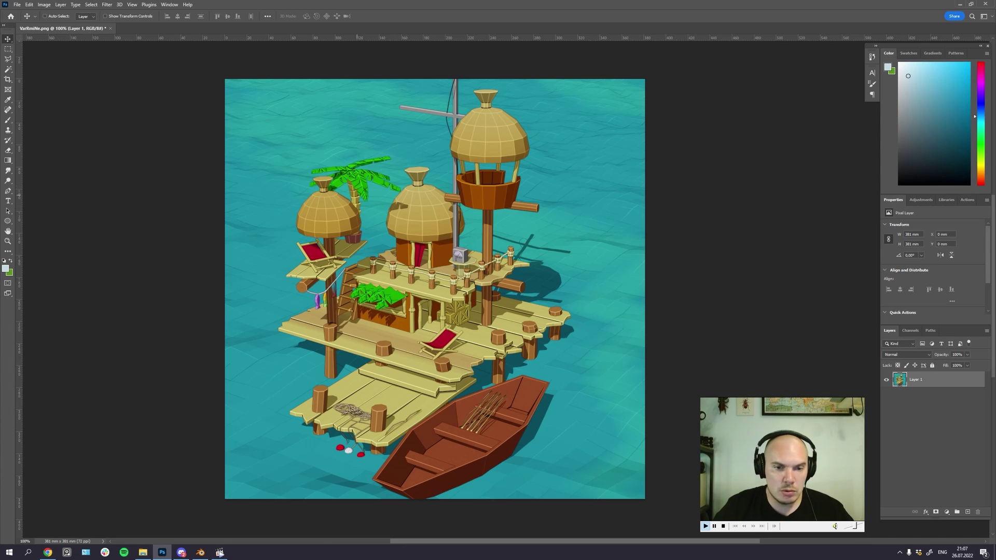
left_click(8, 59)
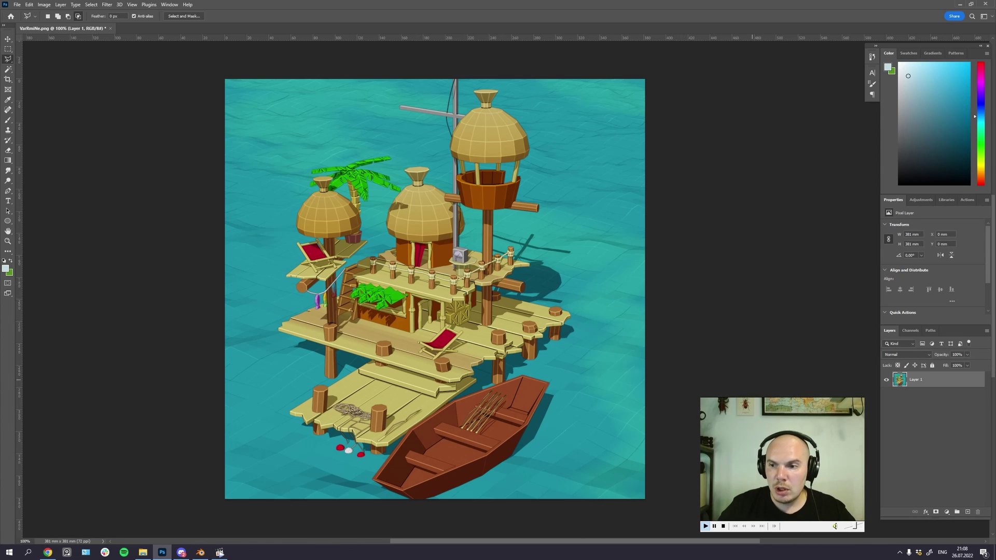
key("Return")
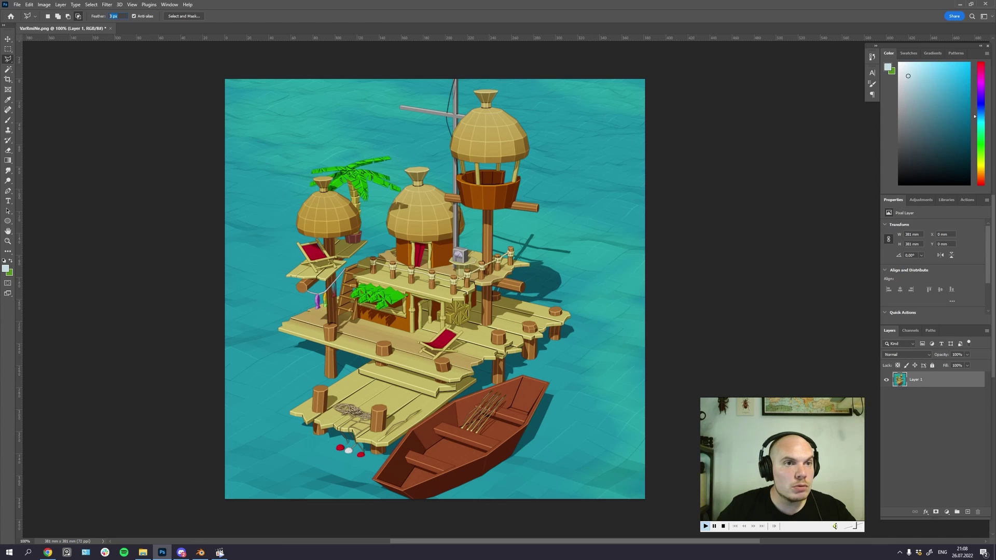
type("5")
mouse_move(474, 514)
left_mouse_down()
mouse_move(549, 510)
mouse_move(583, 438)
mouse_move(543, 369)
mouse_move(469, 390)
mouse_move(413, 429)
mouse_move(365, 488)
mouse_move(386, 516)
left_mouse_up()
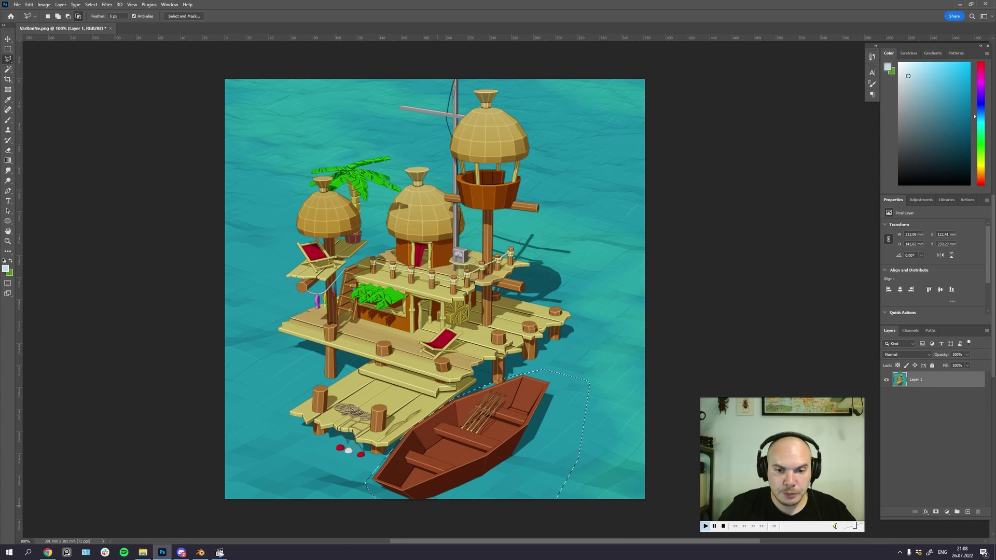
Step: Copy the selected rowboat to its own layer, scale it to about 59%, and place it beside the lower pier
key("ctrl+j")
key("ctrl+t")
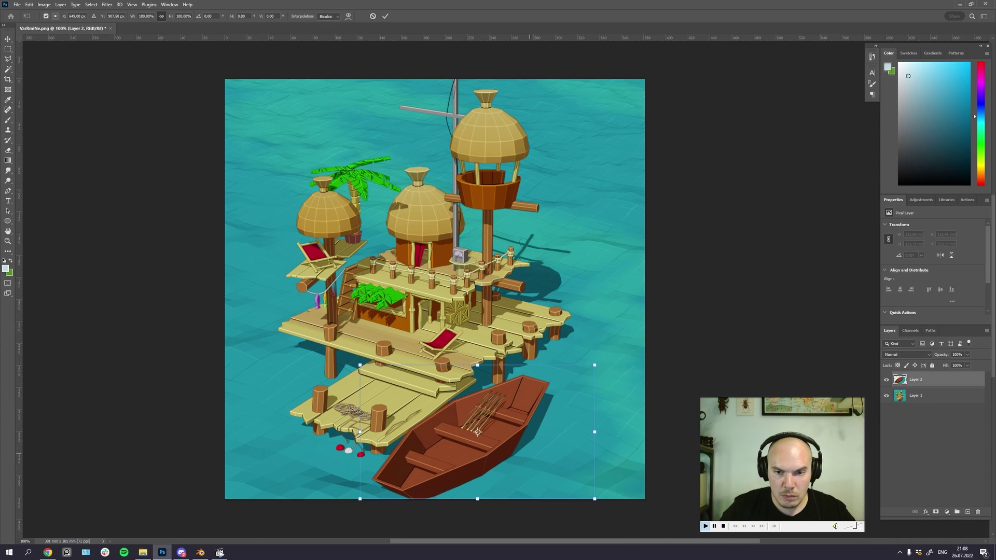
left_click_drag(361, 499, 425, 461)
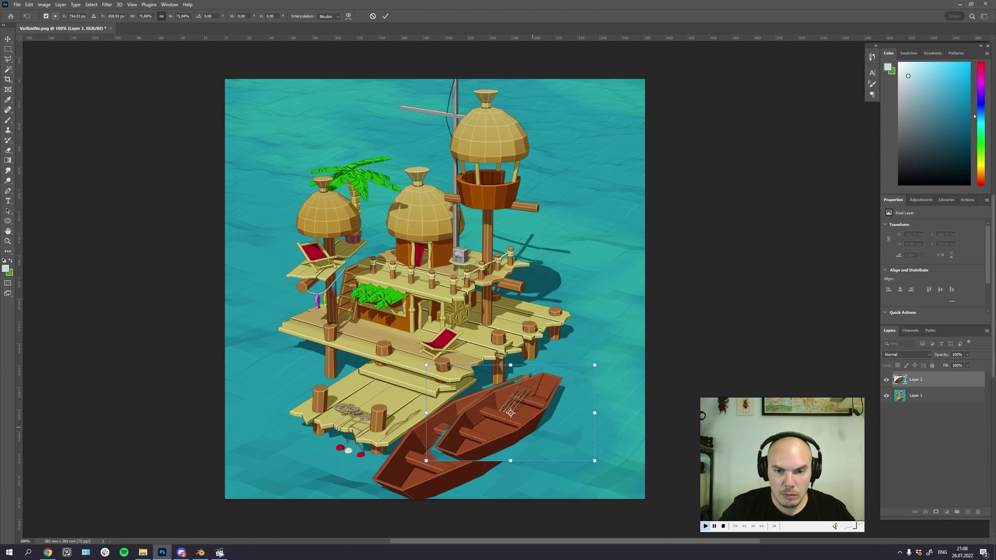
left_click_drag(540, 428, 493, 439)
left_click_drag(548, 376, 520, 391)
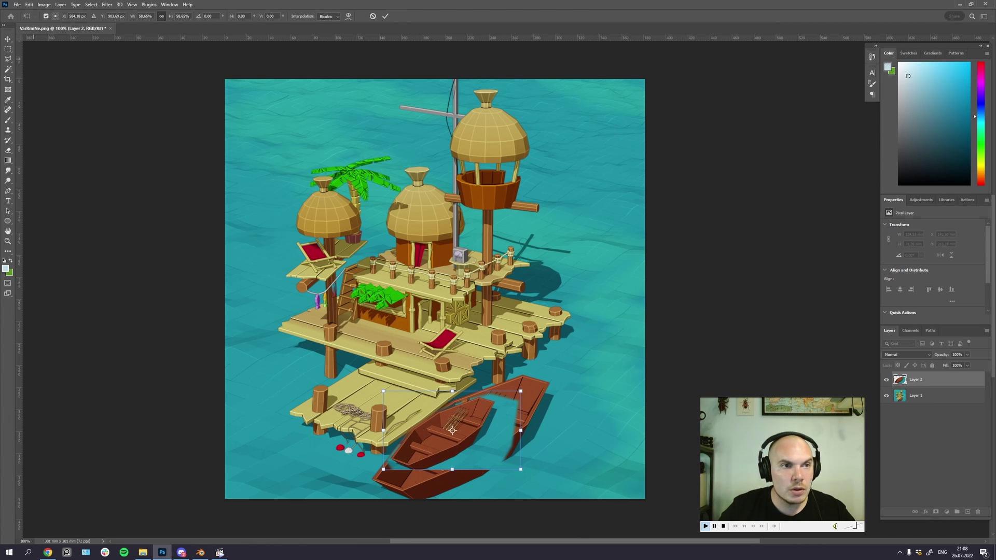
left_click(8, 39)
Step: Paint sampled water colour over the original rowboat on a new layer beneath the smaller boat
left_click(923, 396)
left_click(967, 512)
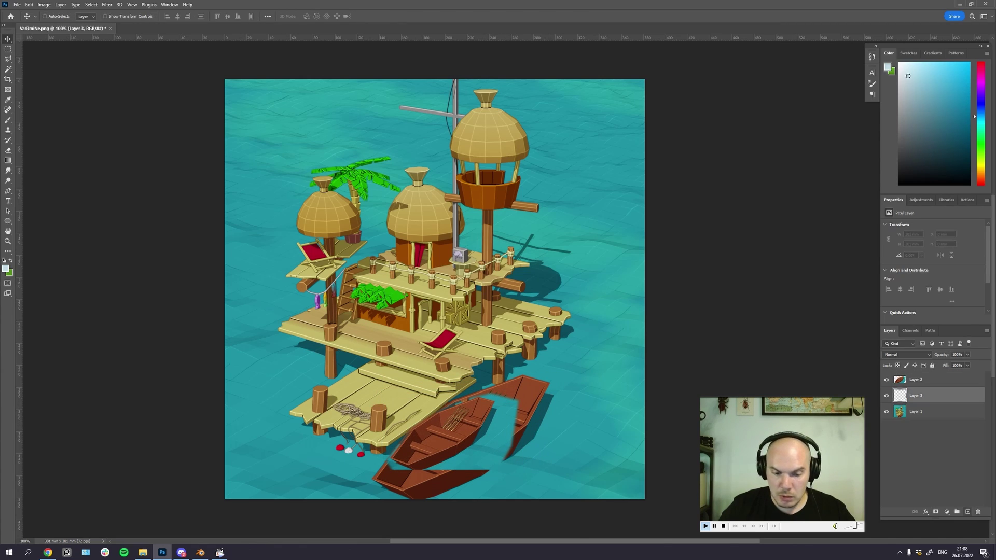
key("b")
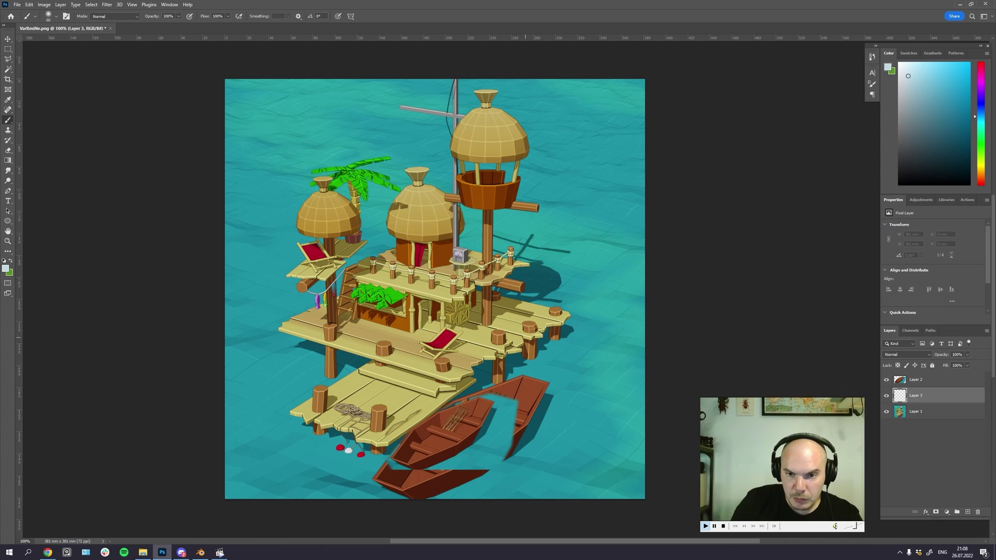
left_click(553, 394, "alt")
mouse_move(494, 384)
left_mouse_down()
mouse_move(457, 410)
mouse_move(539, 410)
mouse_move(513, 462)
mouse_move(467, 485)
mouse_move(381, 475)
left_mouse_up()
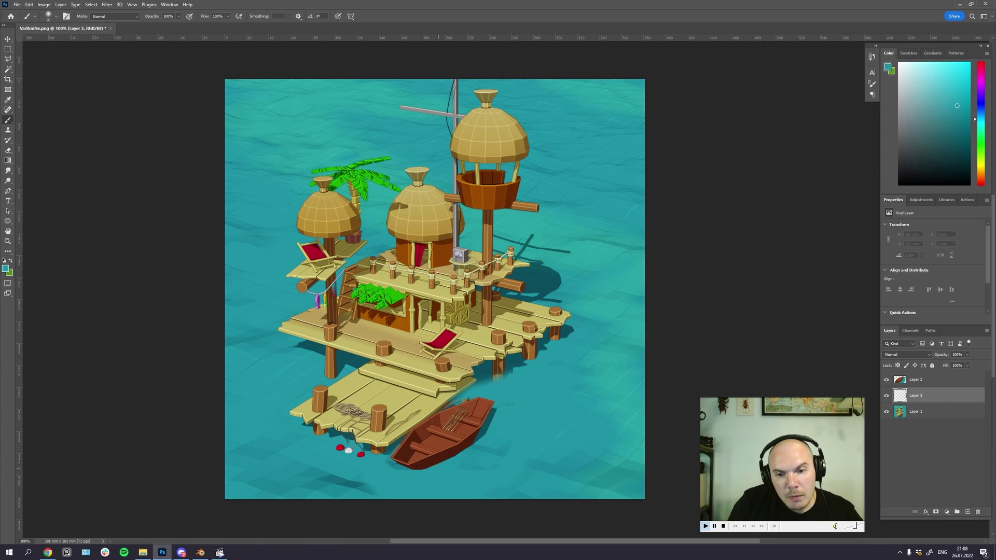
Step: Crop the image tighter to a square of about 363.4 mm, trimming the water around the huts and boat
left_click_drag(552, 227, 572, 215)
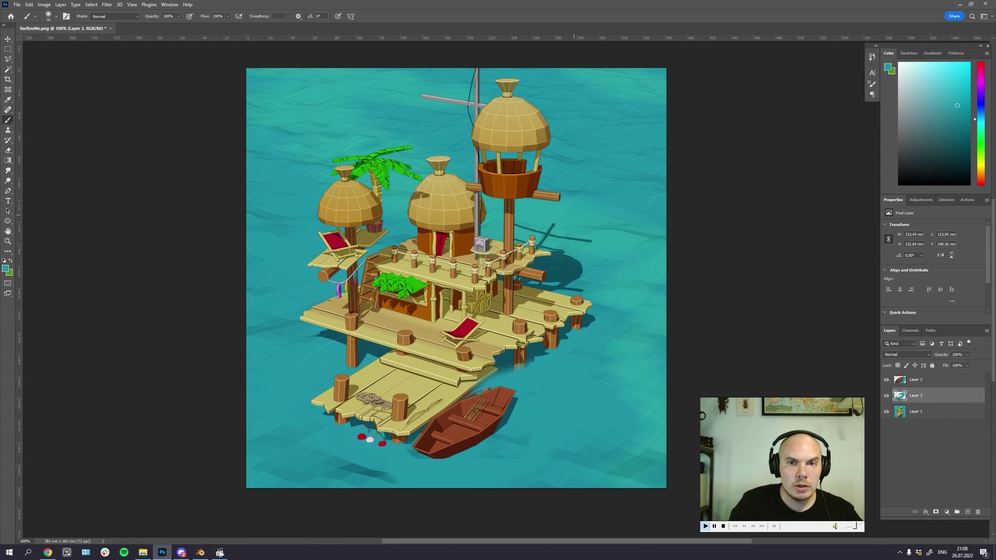
key("c")
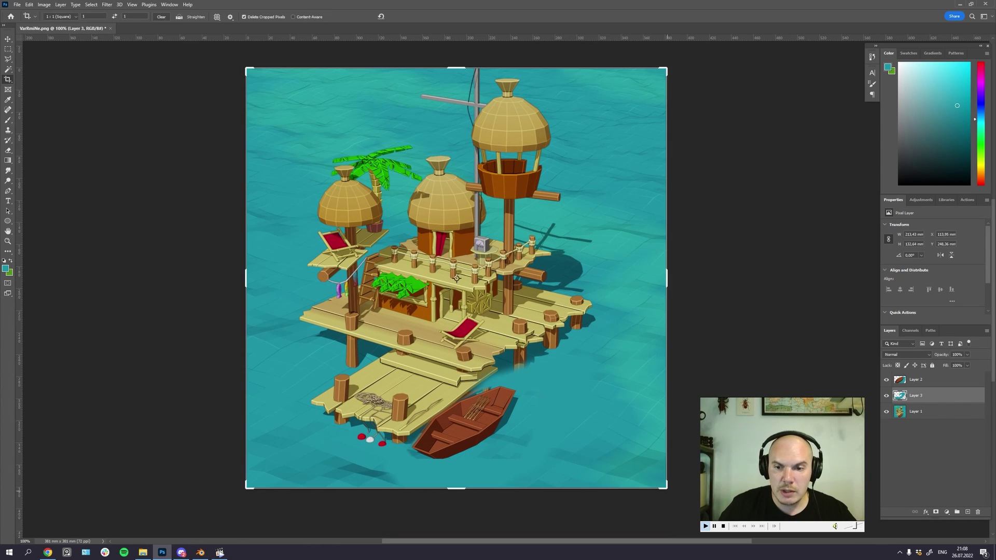
left_click_drag(665, 488, 661, 482)
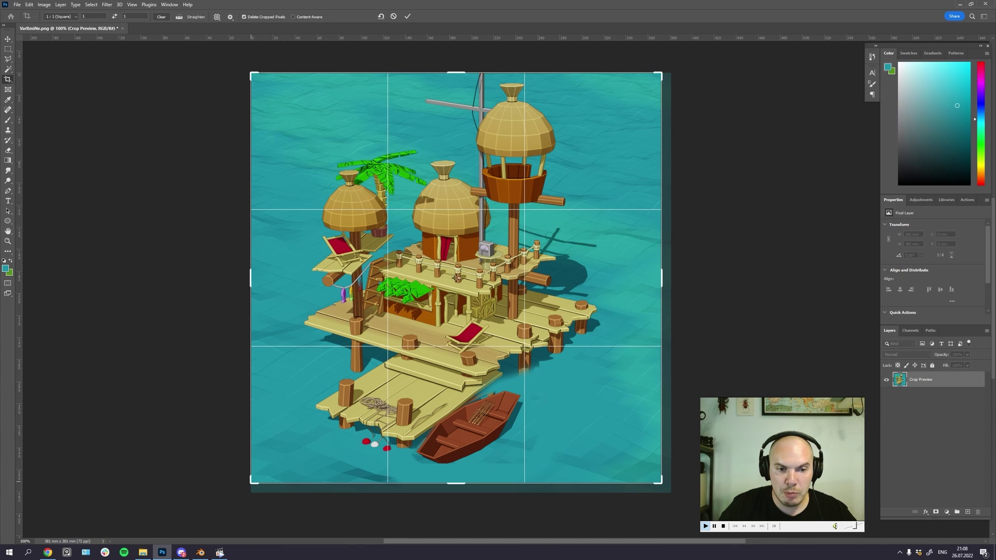
left_click_drag(251, 482, 257, 482)
left_click_drag(662, 484, 659, 483)
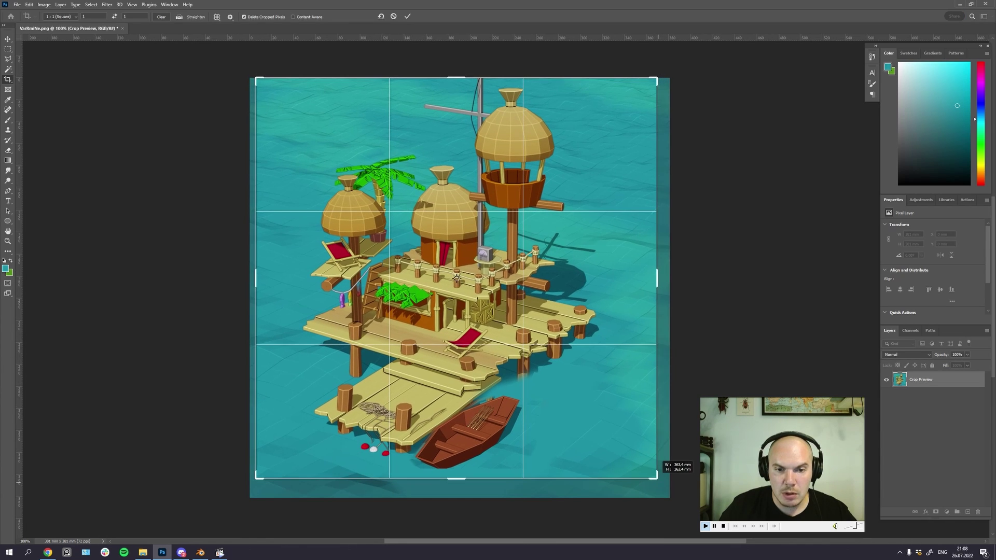
key("Return")
key("ctrl+plus")
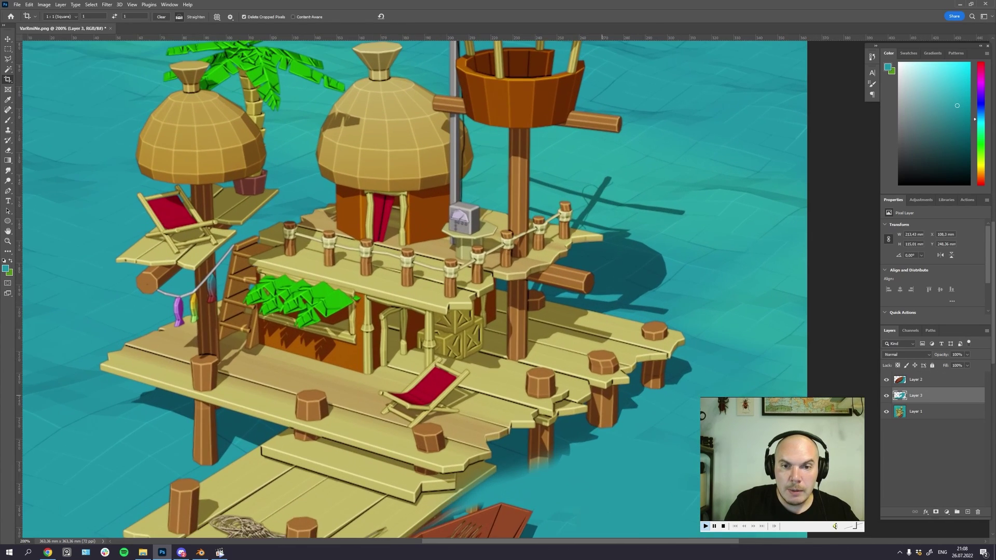
key("ctrl+minus")
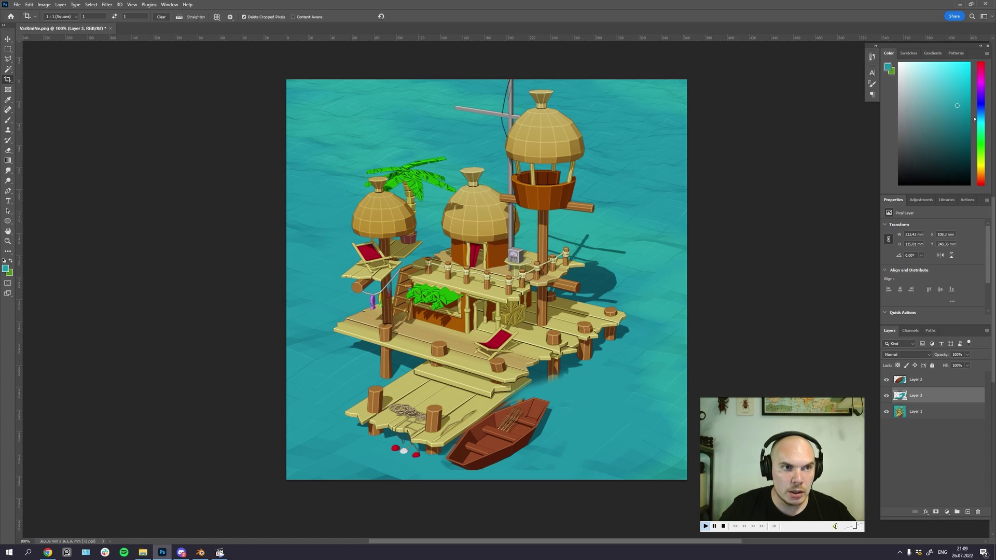
key("v")
left_click_drag(531, 192, 521, 200)
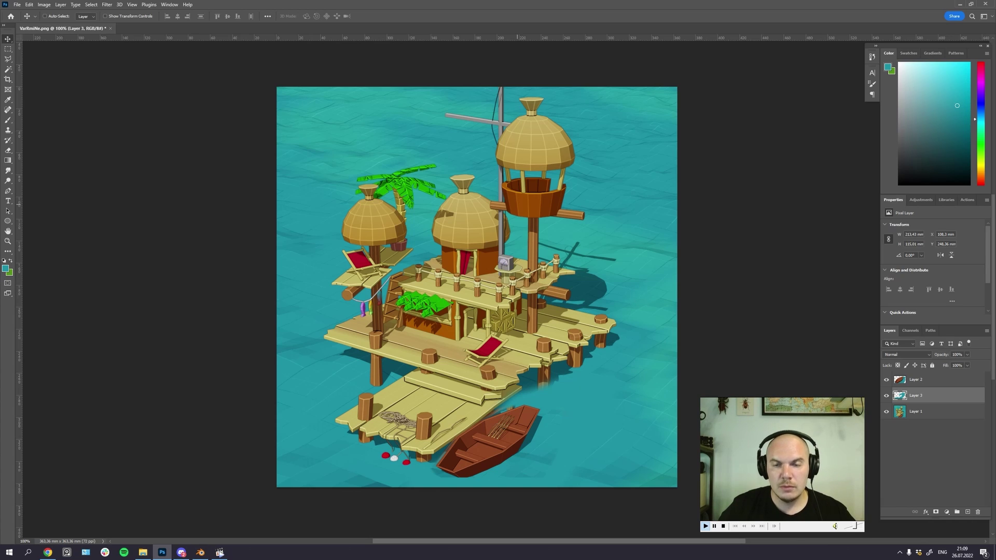
left_click_drag(531, 235, 525, 234)
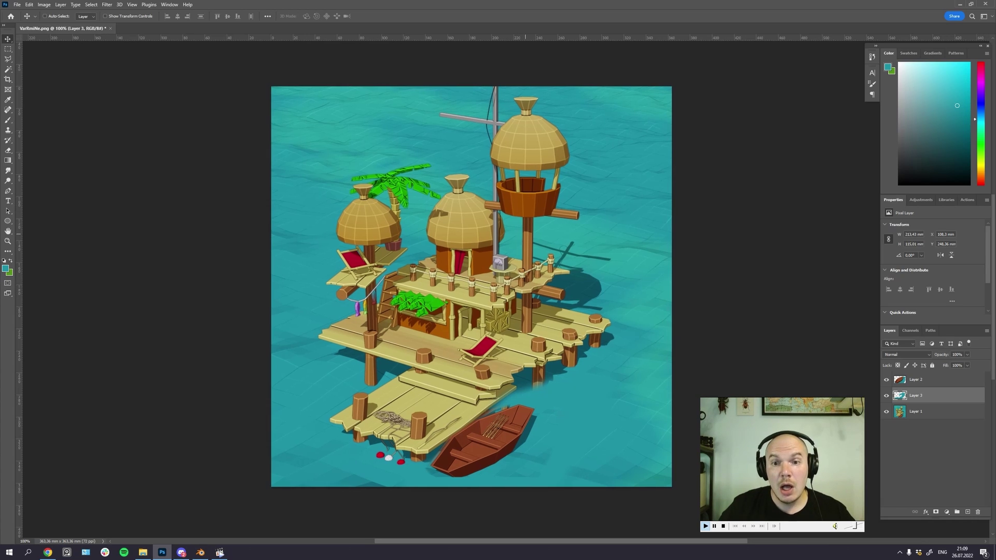
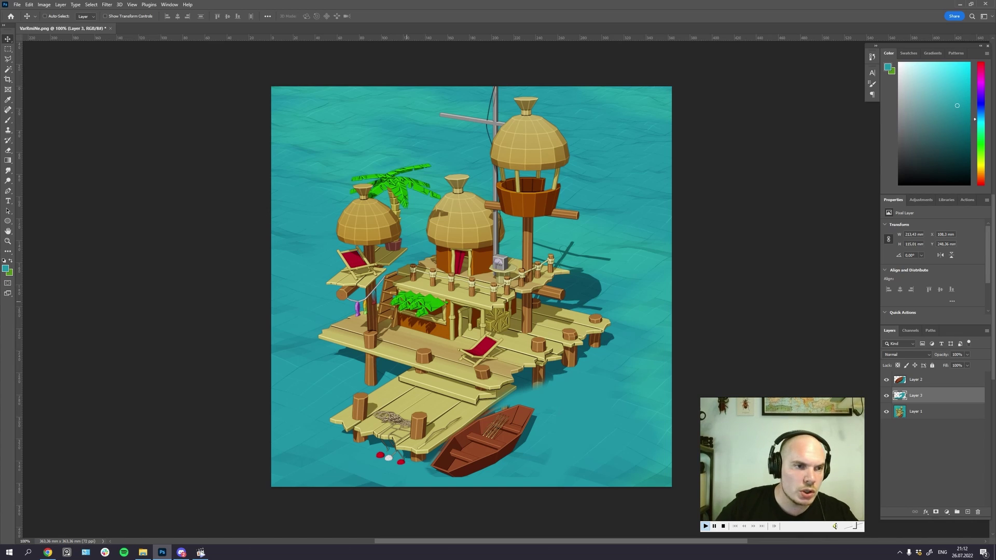
Step: Sample the bright green of the leaf awning on the lower hut as the foreground colour
key("g")
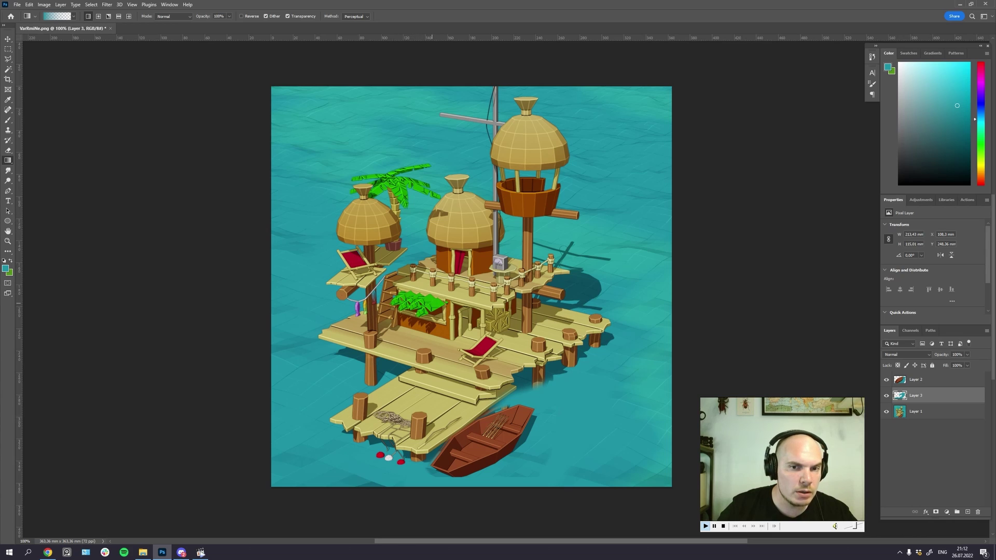
left_click(435, 306, "alt")
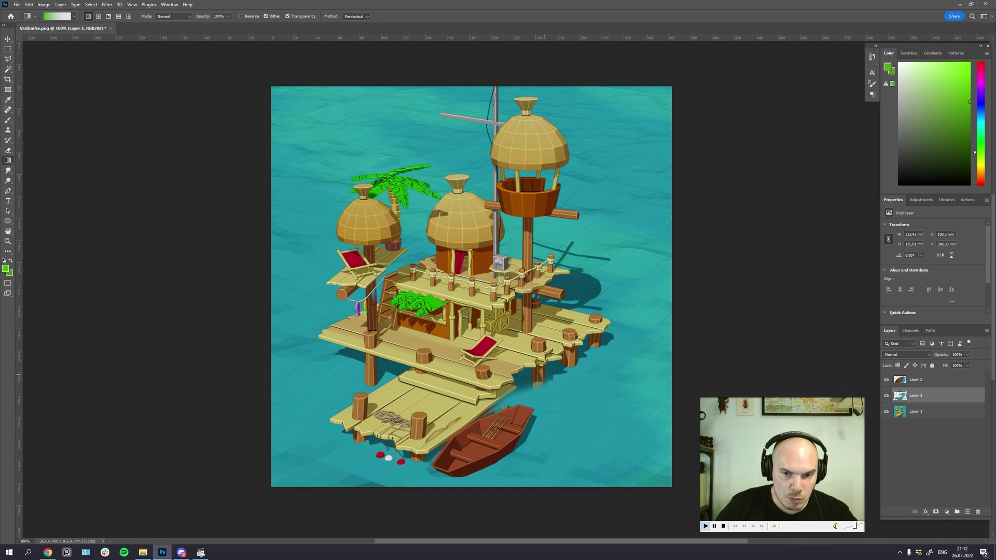
key("v")
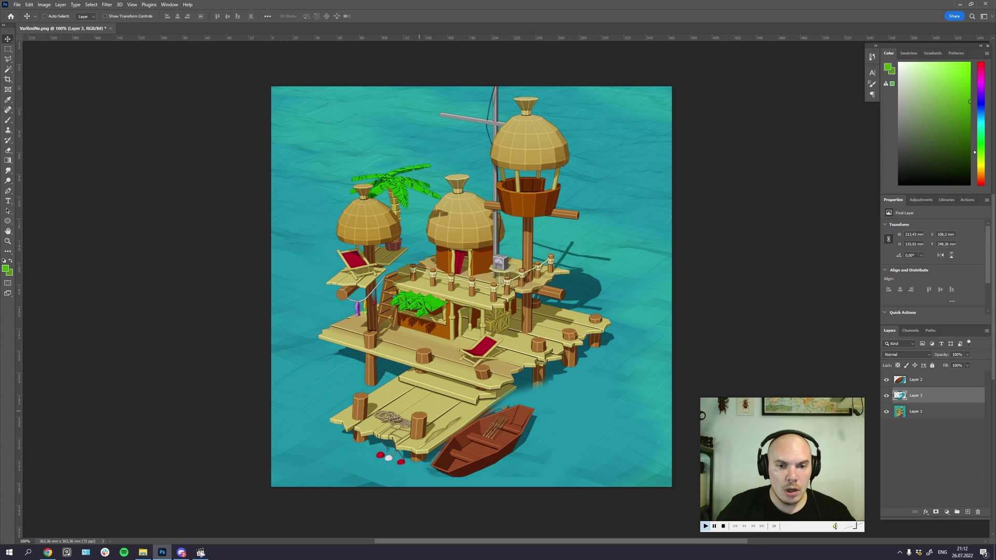
key("ctrl+equal")
key("ctrl+equal")
left_click_drag(348, 392, 551, 81)
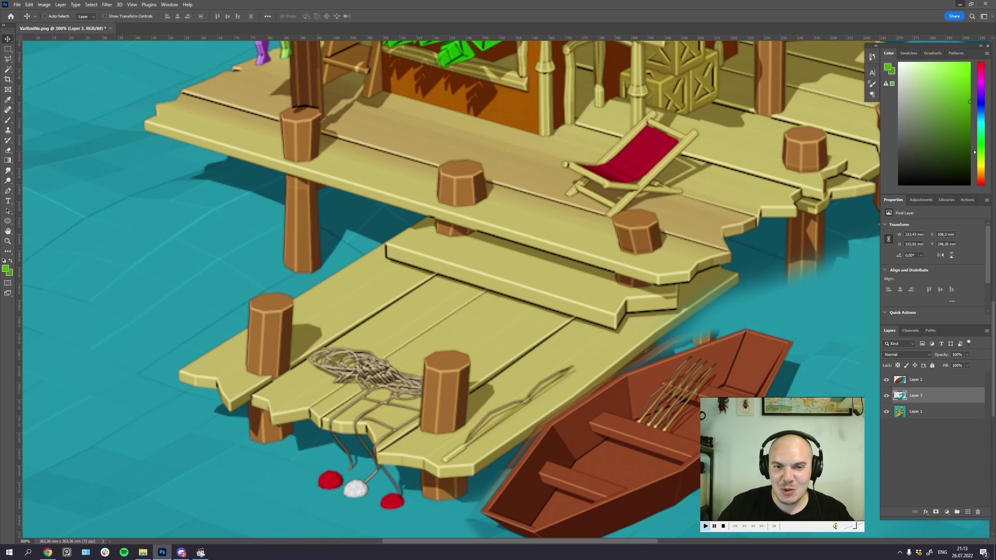
Step: Minimize the image editor, launch Blender, and delete every object from its default scene
left_click(960, 4)
double_click(918, 171)
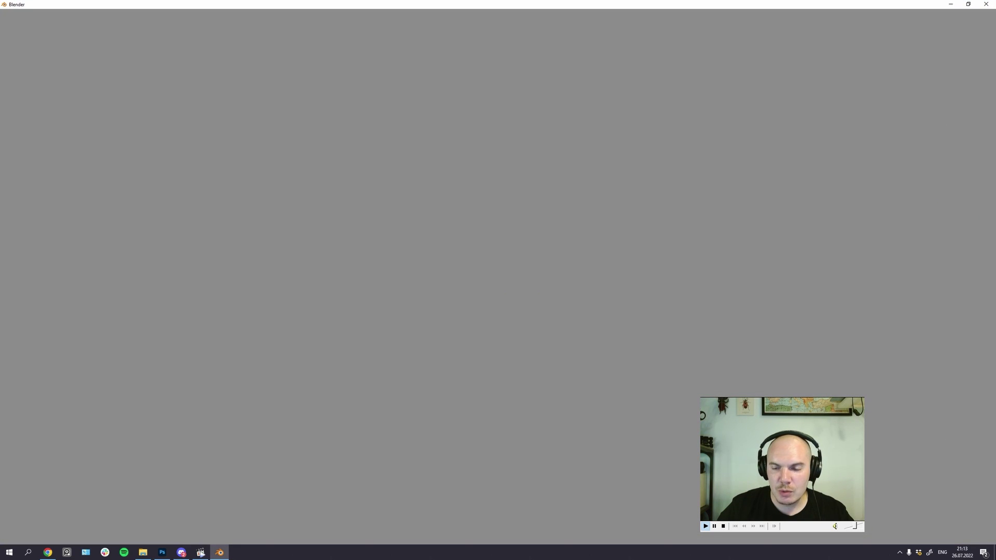
key("Escape")
key("a")
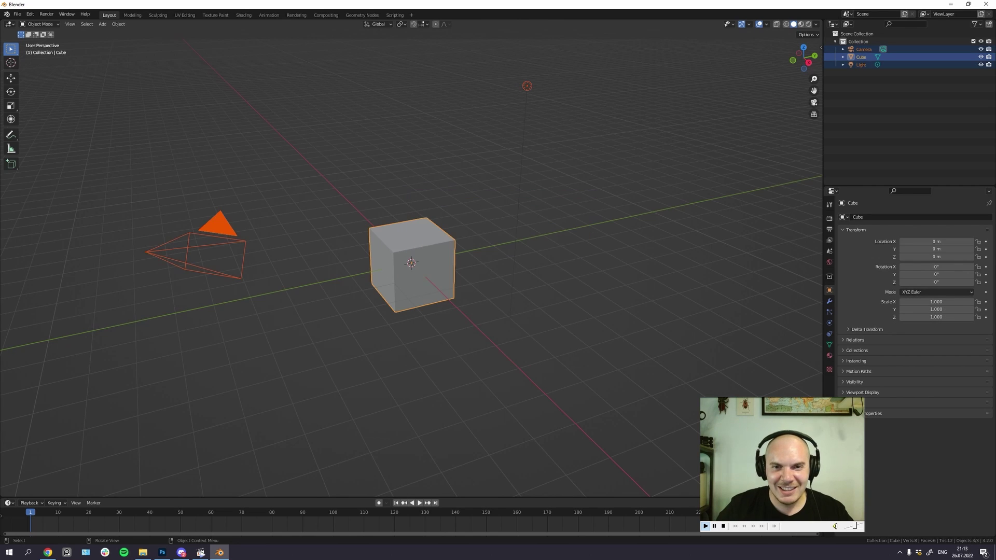
key("Delete")
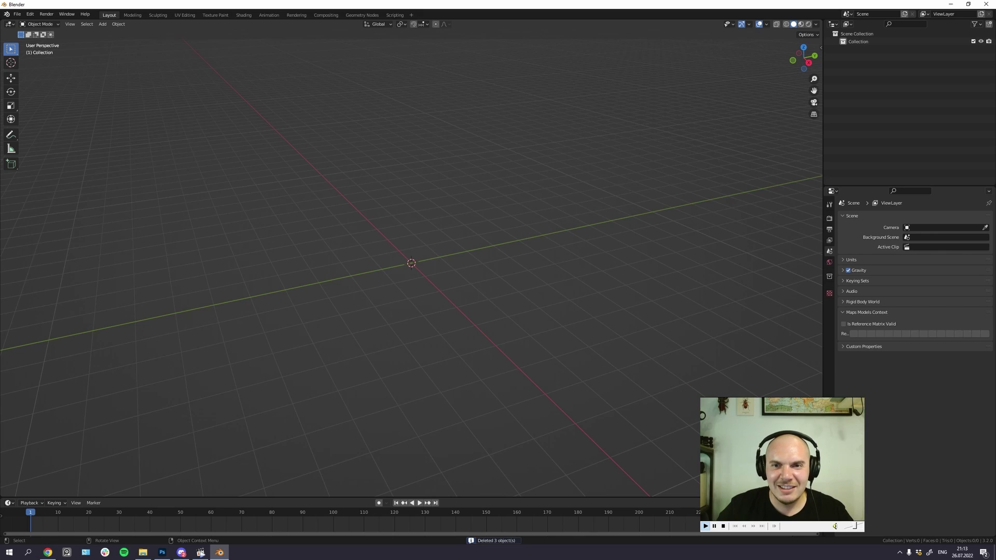
Step: Add a UV sphere with 60 segments and 30 rings at the scene's origin
key("shift+a")
left_click(585, 212)
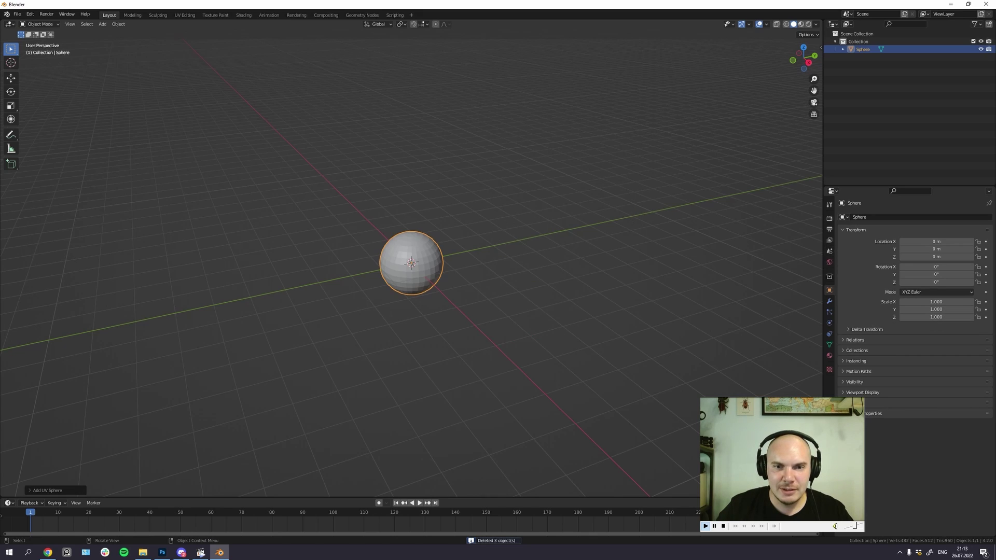
left_click(47, 490)
left_click(100, 406)
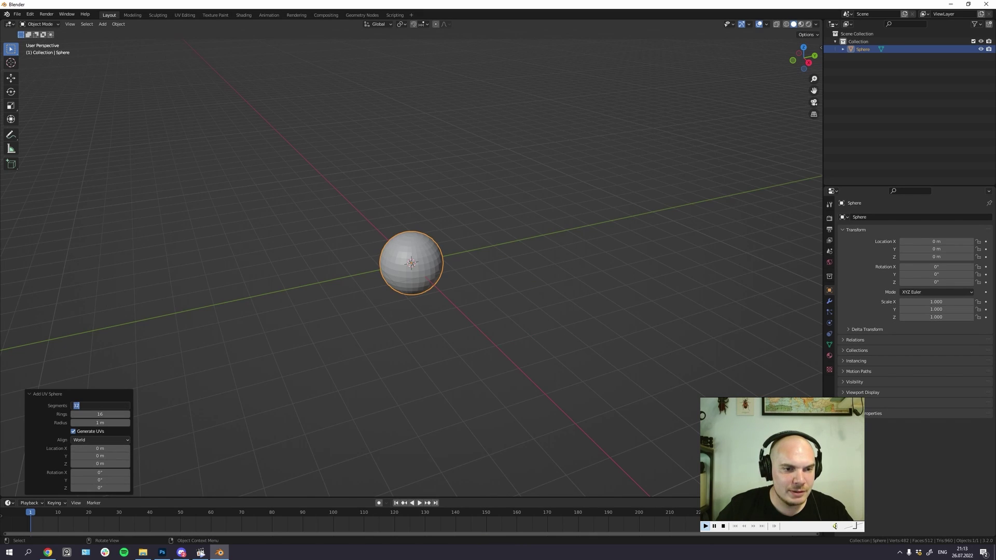
type("60")
key("Return")
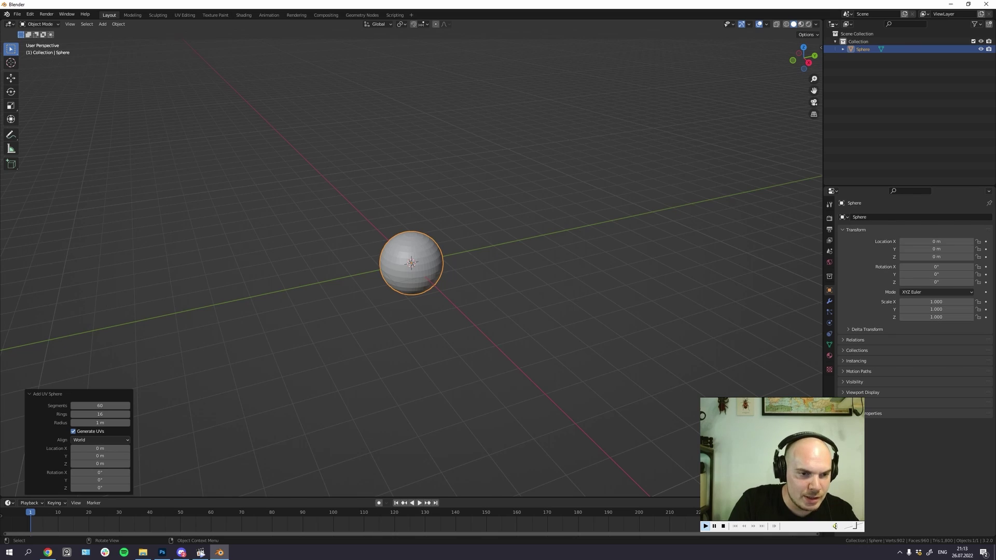
left_click(100, 415)
type("30")
key("Return")
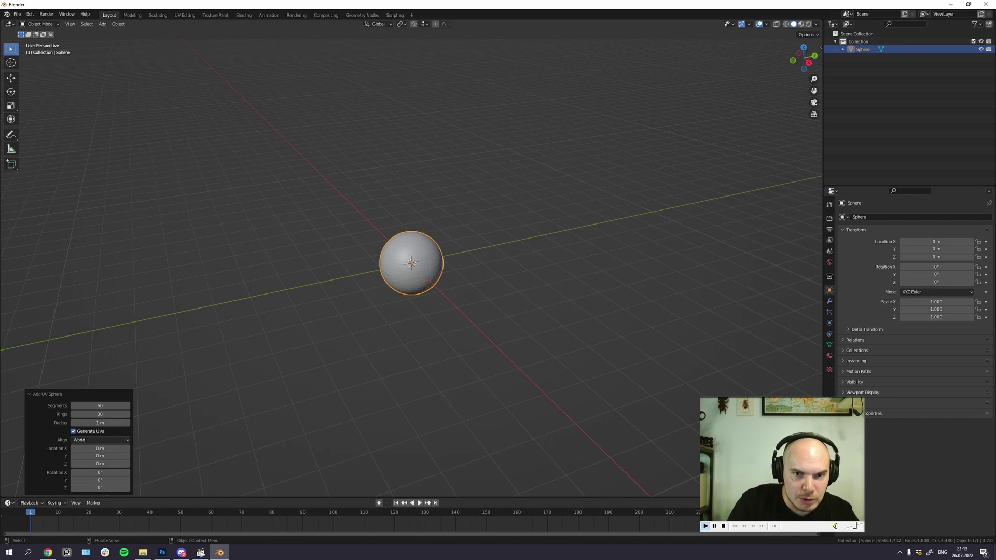
Step: Examine the sphere's faceted surface from different angles and distances
left_click(249, 342)
mouse_move(409, 311)
left_mouse_down()
mouse_move(441, 311)
mouse_move(332, 311)
mouse_move(420, 309)
left_mouse_up()
scroll(422, 309, "down", 5)
scroll(420, 309, "up", 20)
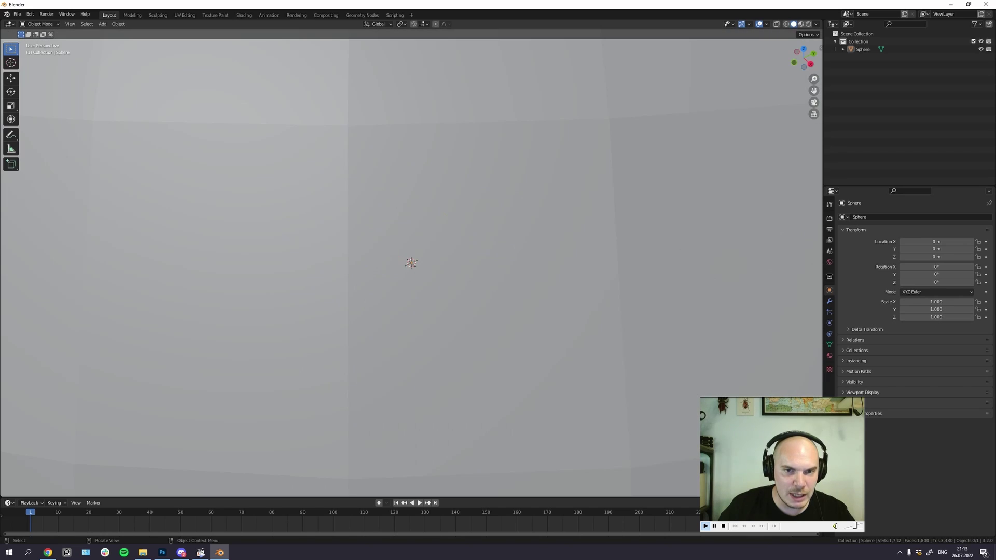
scroll(410, 263, "down", 5)
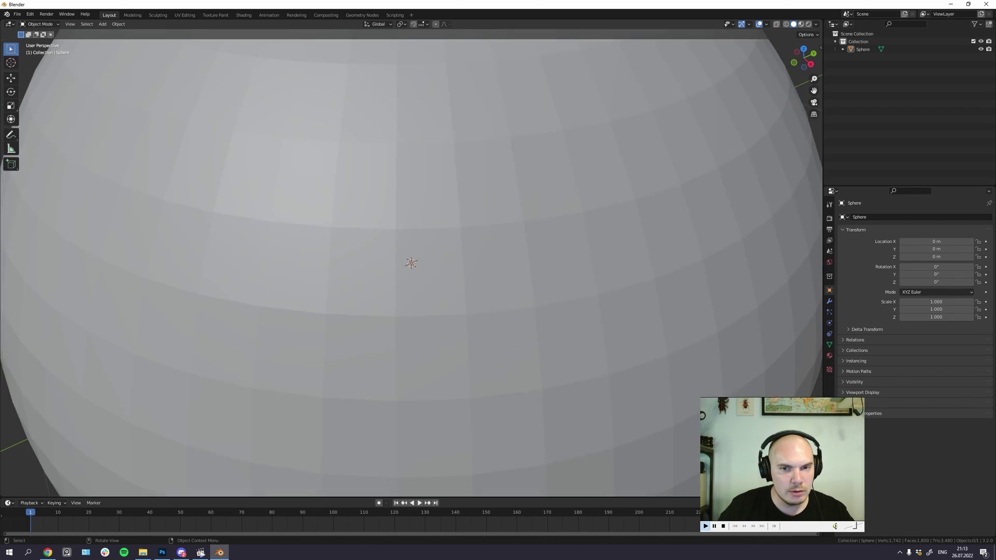
Step: Close Blender without saving the scene and return to the enlarged pier and rowboat in Photoshop
left_click(987, 4)
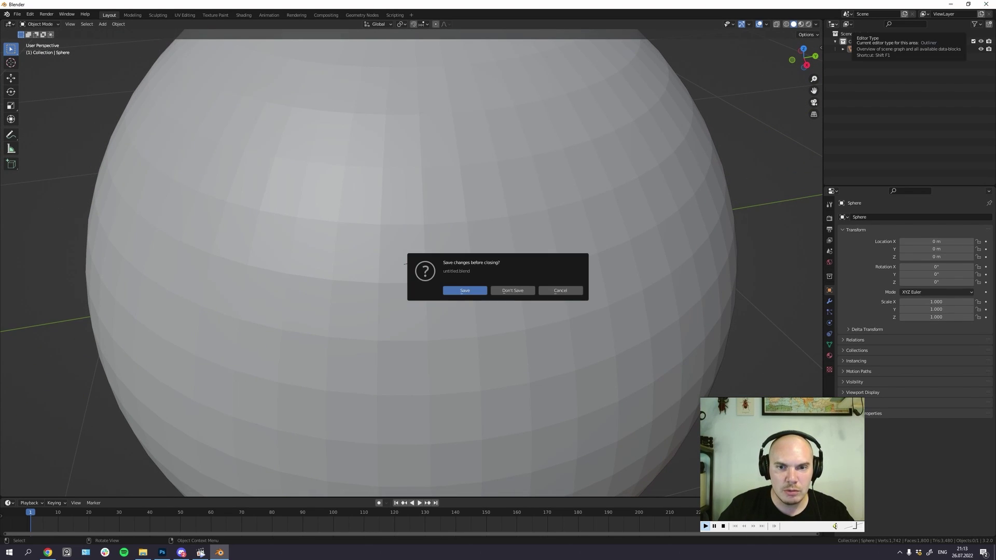
left_click(512, 291)
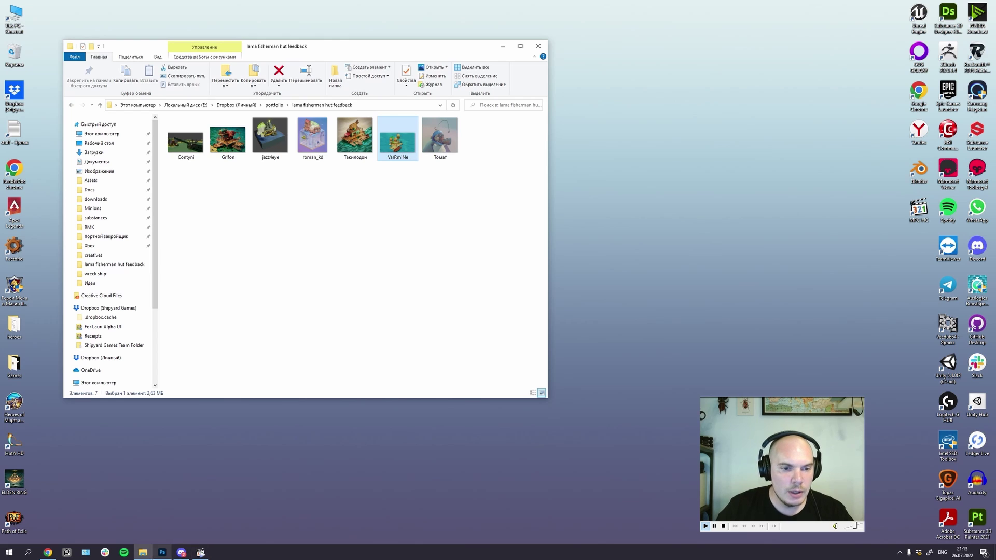
left_click(162, 552)
left_click_drag(460, 340, 384, 332)
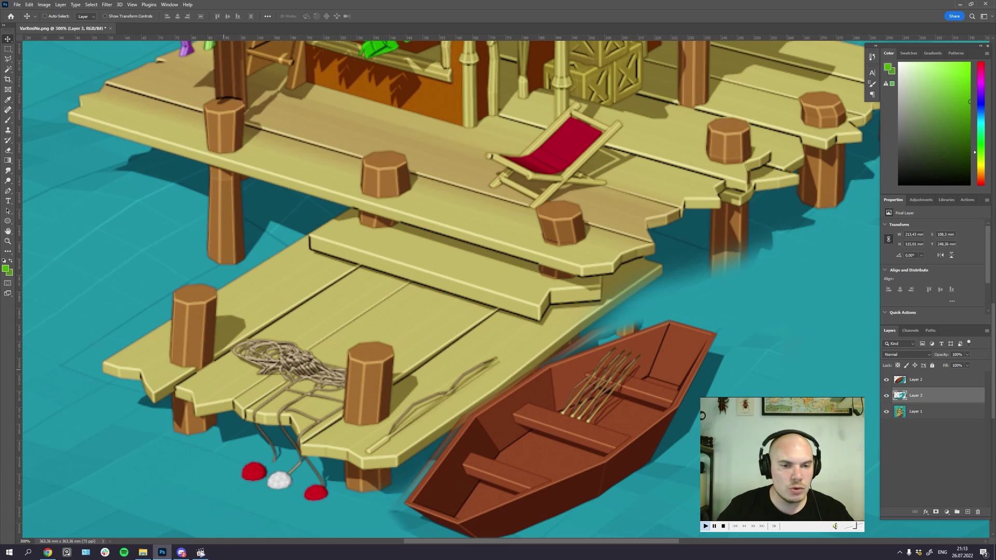
Step: Examine the hut render's plank decks, pier and surrounding details up close, and view the whole picture
mouse_move(457, 272)
left_mouse_down()
mouse_move(482, 273)
mouse_move(472, 280)
left_mouse_up()
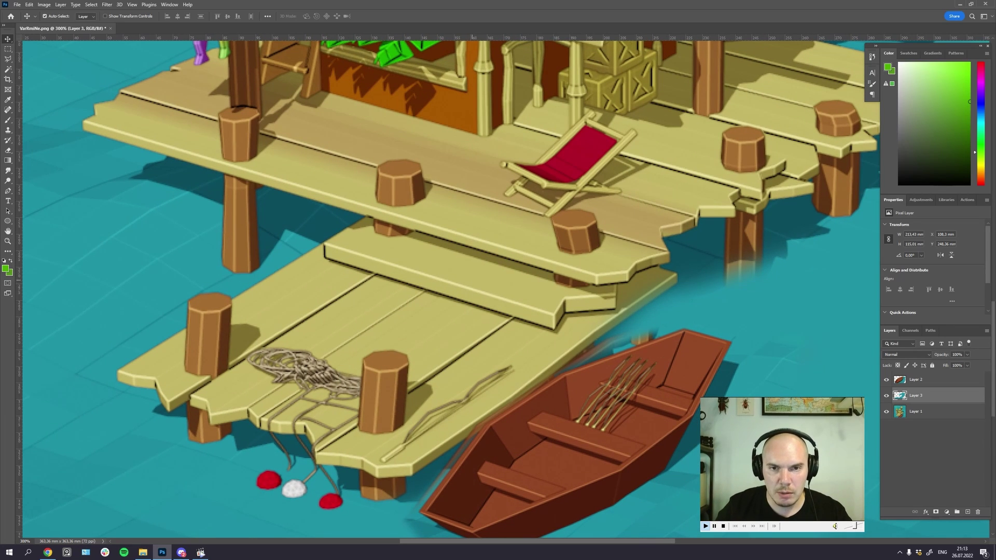
key("ctrl+minus")
left_click_drag(529, 165, 506, 289)
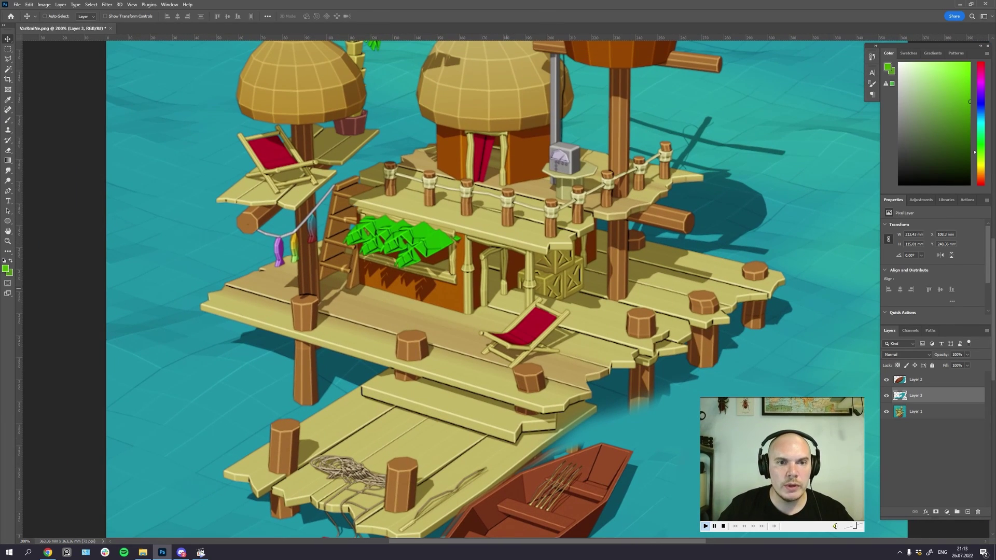
left_click_drag(532, 225, 529, 233)
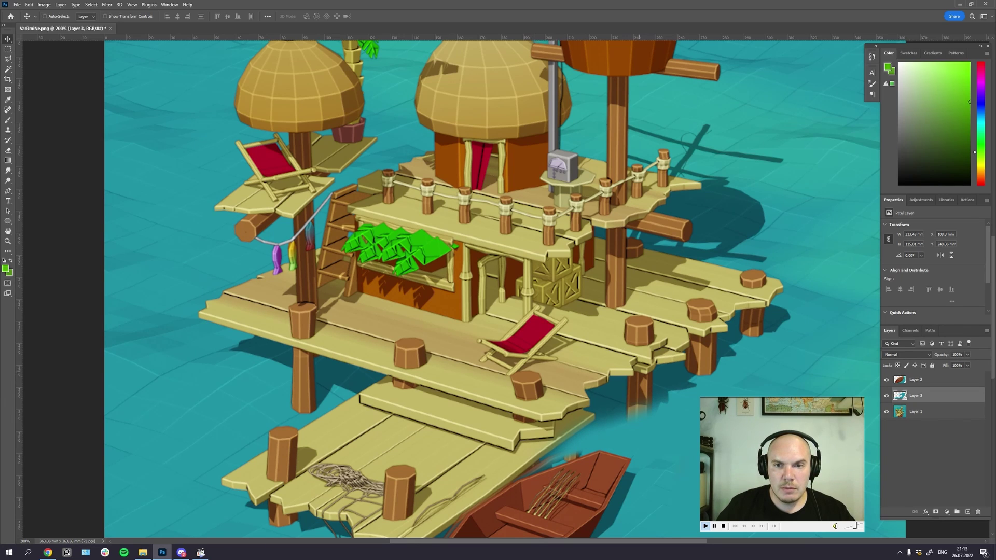
left_click_drag(639, 371, 588, 378)
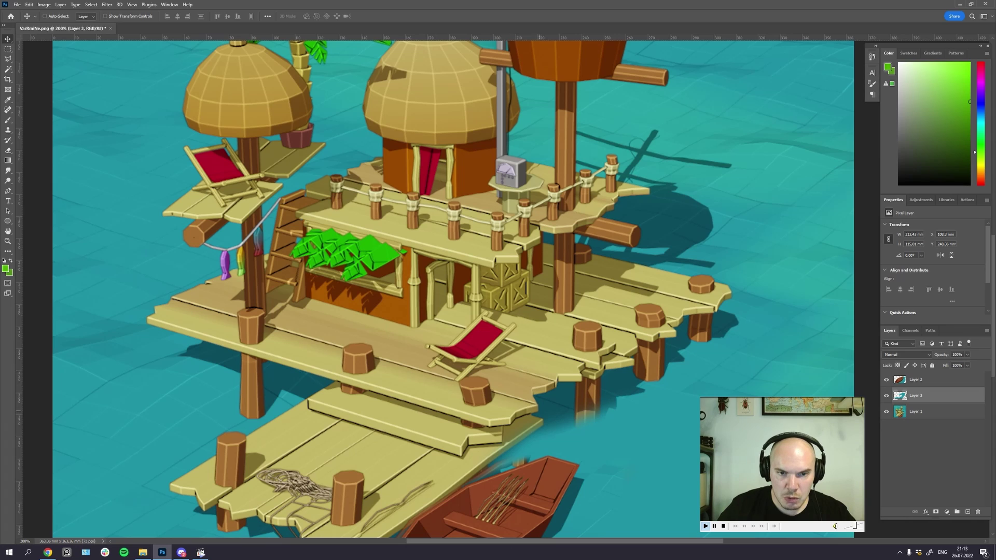
left_click_drag(461, 417, 479, 379)
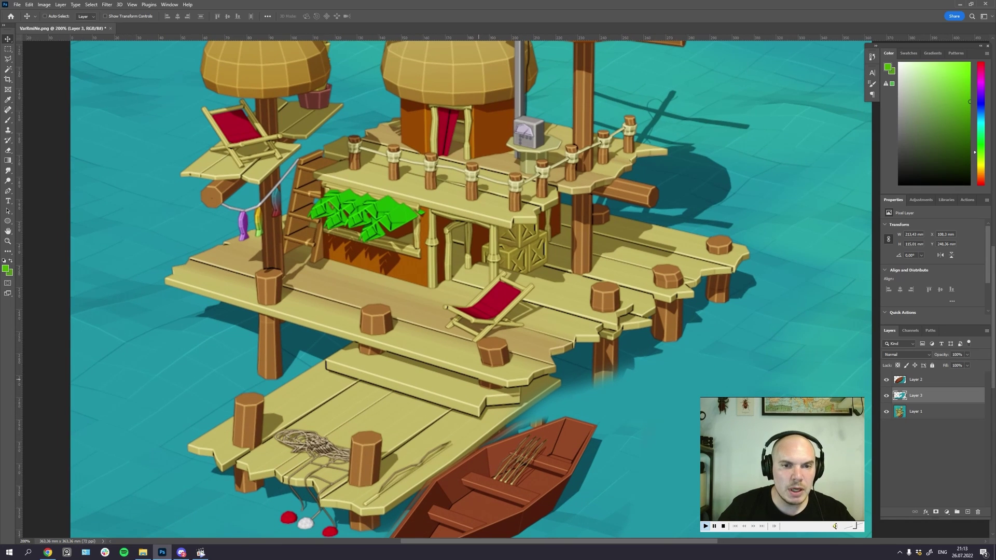
scroll(452, 288, "up", 10)
scroll(452, 289, "right", 1)
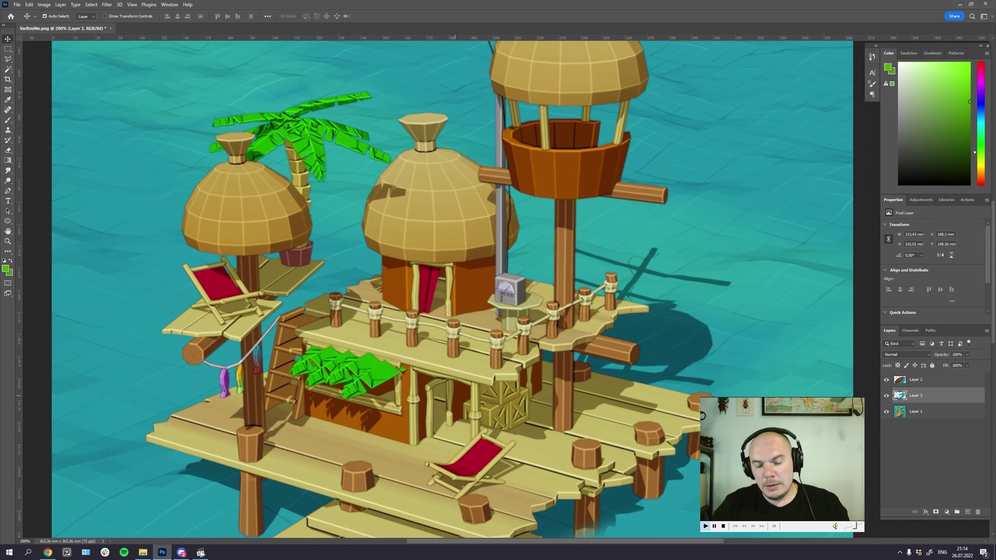
key("ctrl+minus")
scroll(480, 313, "down", 4)
scroll(479, 314, "left", 1)
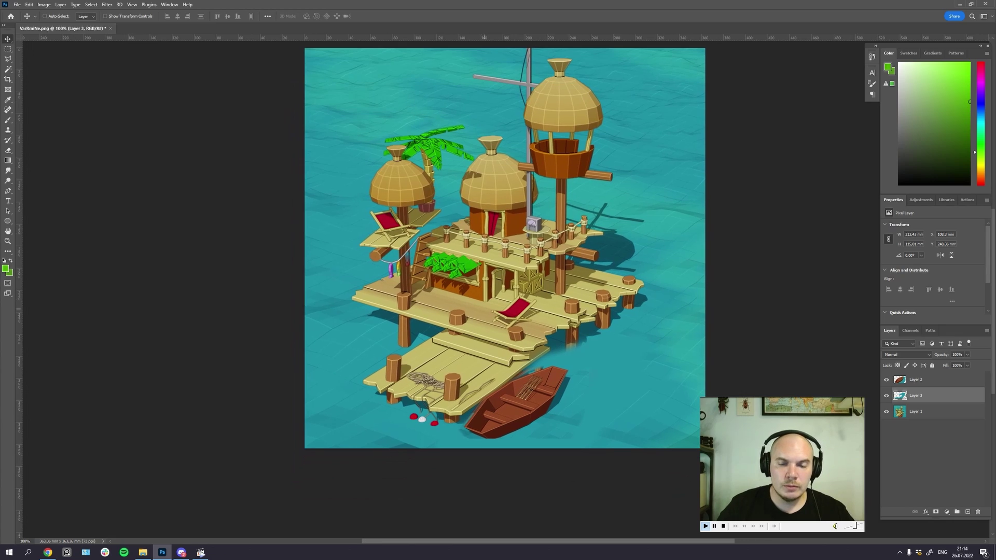
scroll(502, 256, "up", 1)
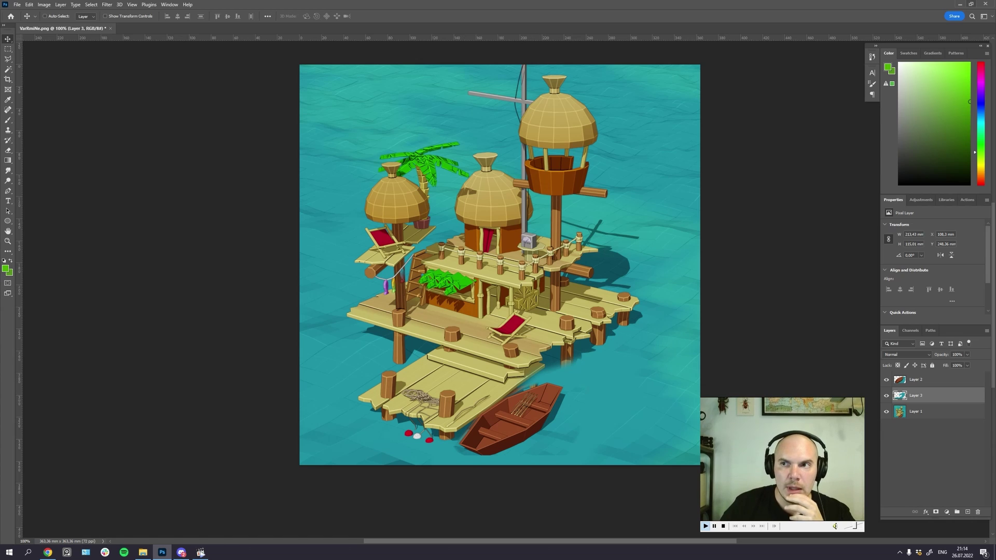
Step: Minimize the image editor, launch Blender, and flatten the default cube to a Z scale of 0.125
left_click(960, 3)
double_click(919, 172)
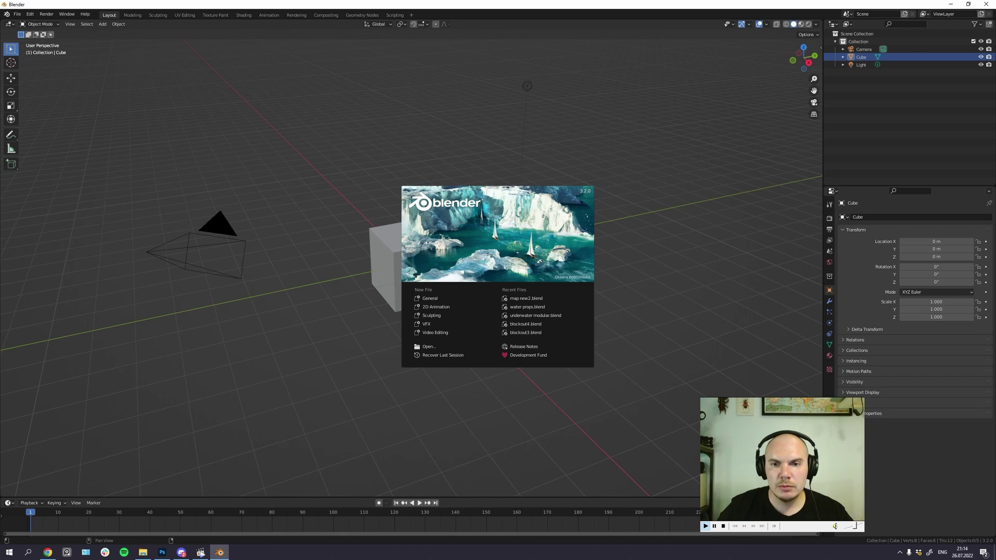
left_click(503, 264)
left_click_drag(498, 270, 546, 284)
type("sz.125")
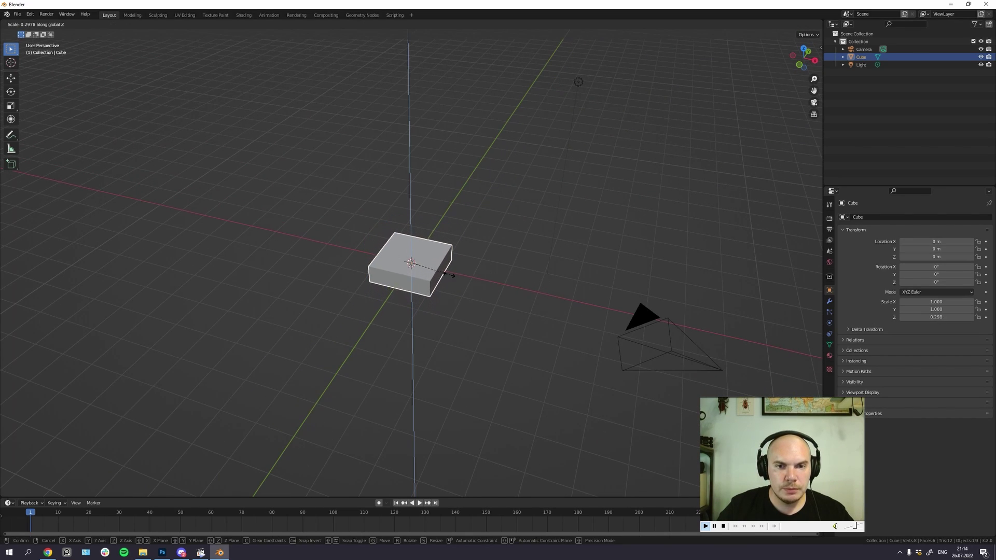
key("Return")
Step: Stretch the flattened cube along Y to about 7 times its length and apply its scale
key("s")
key("y")
left_click(520, 292)
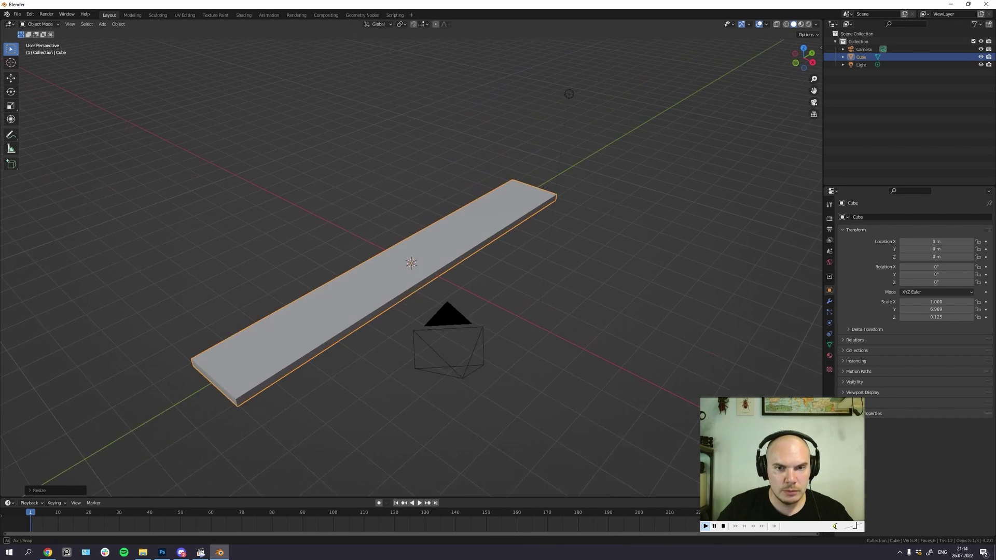
key("ctrl+a")
left_click(479, 333)
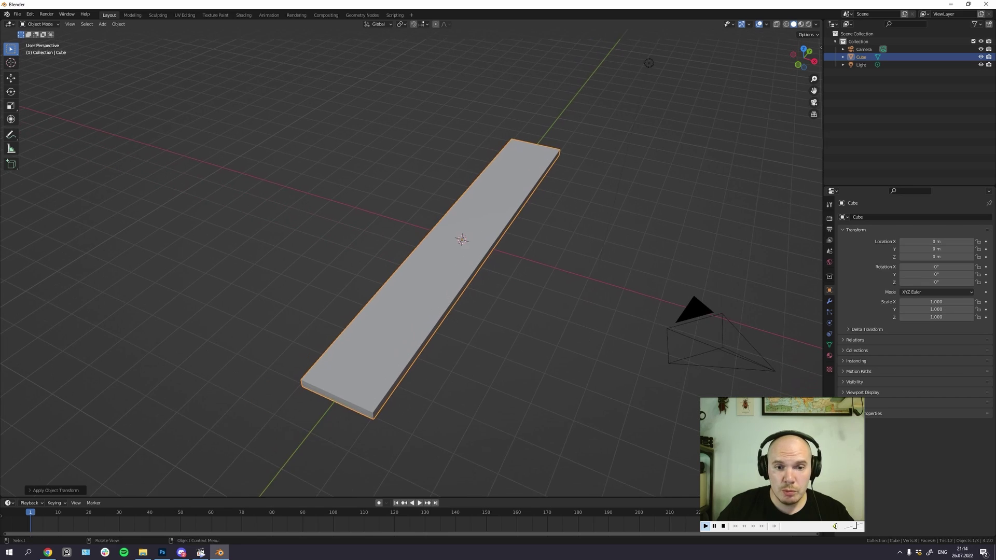
Step: Array the plank into a row of five with a relative X offset of 1.09 and apply the modifier
left_click(829, 301)
left_click(860, 217)
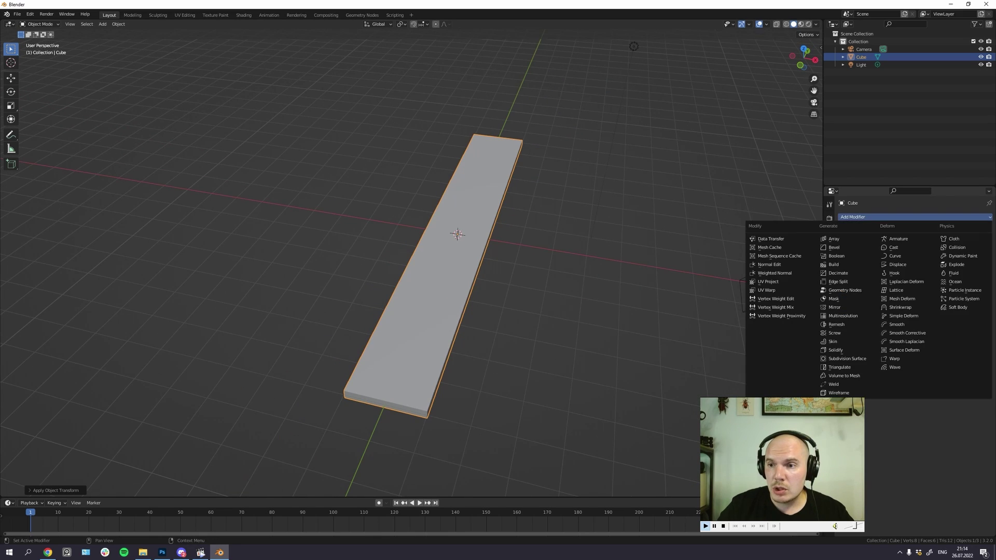
left_click(845, 239)
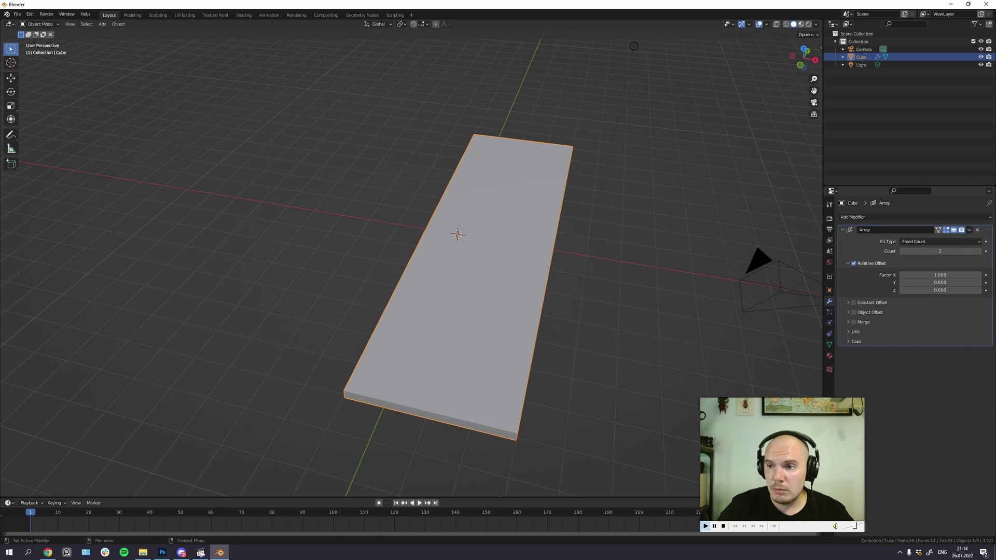
left_click_drag(940, 275, 955, 251)
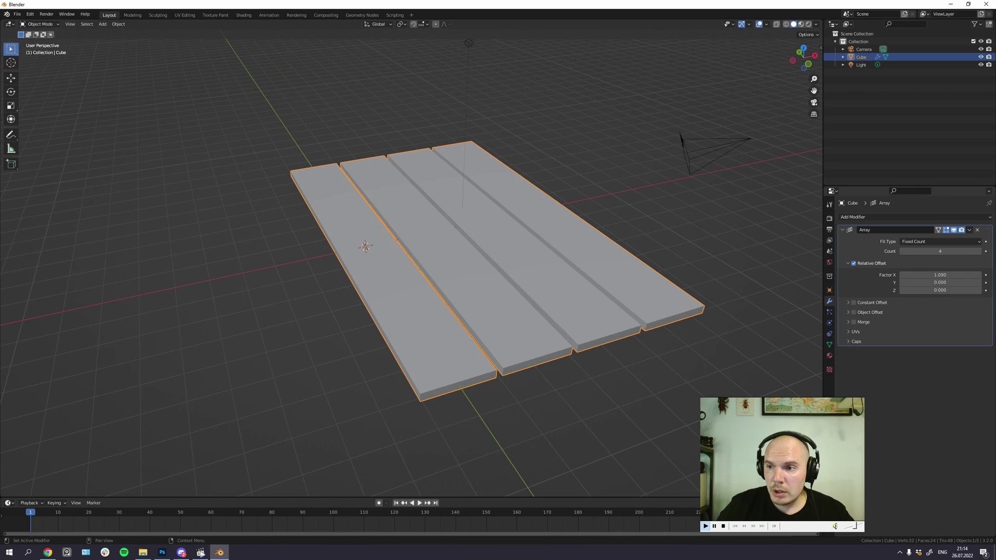
left_click(978, 251)
key("ctrl+a")
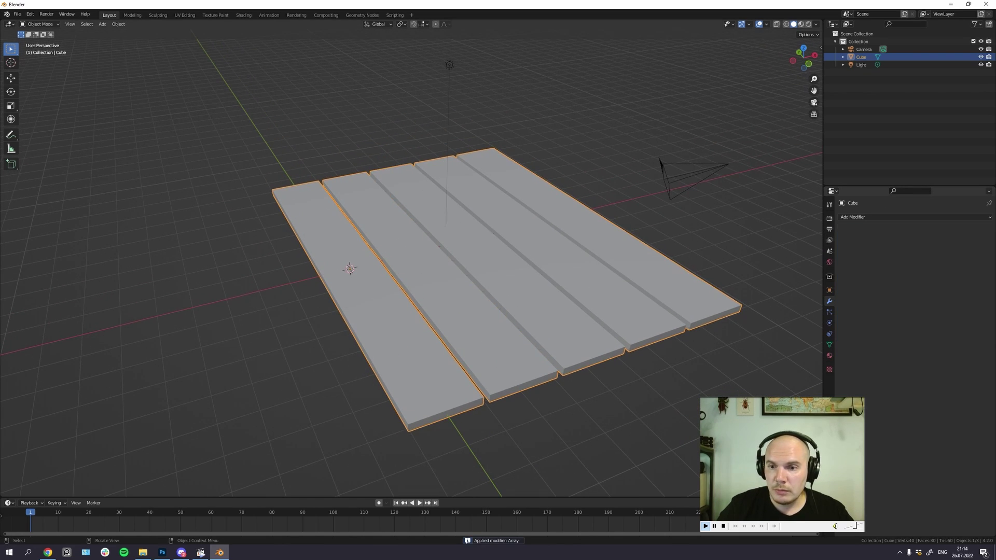
Step: Switch the planks to Vertex Paint mode and set viewport shading to Attribute color with Flat lighting
key("ctrl+Tab")
left_click(816, 24)
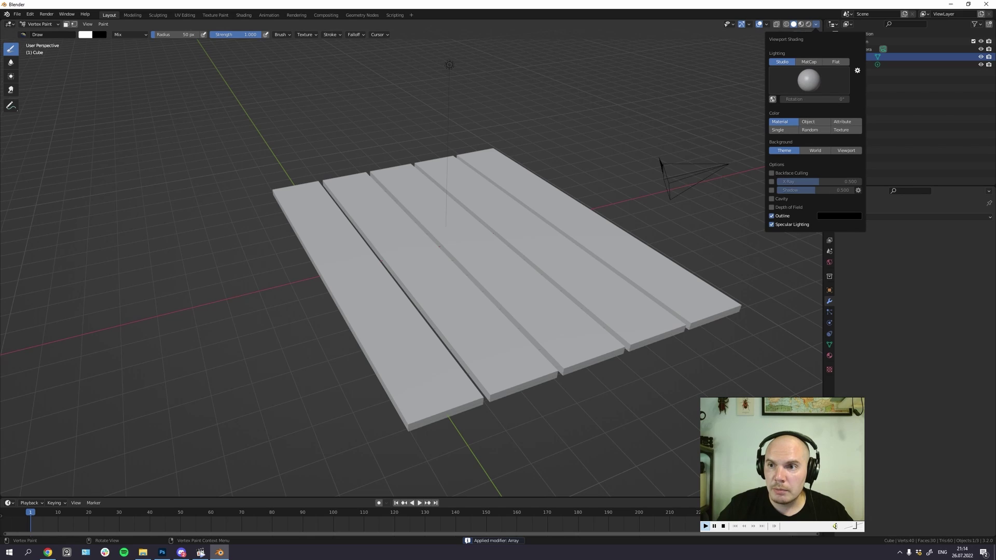
left_click(845, 122)
left_click(835, 62)
left_click_drag(645, 140, 593, 181)
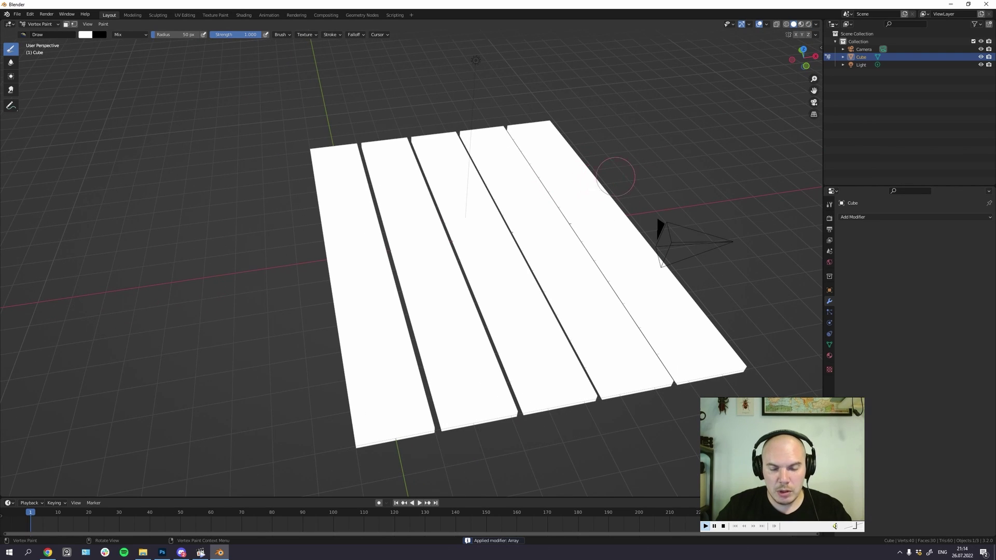
Step: Pick a blue-violet brush color and fill all five planks with it
key("n")
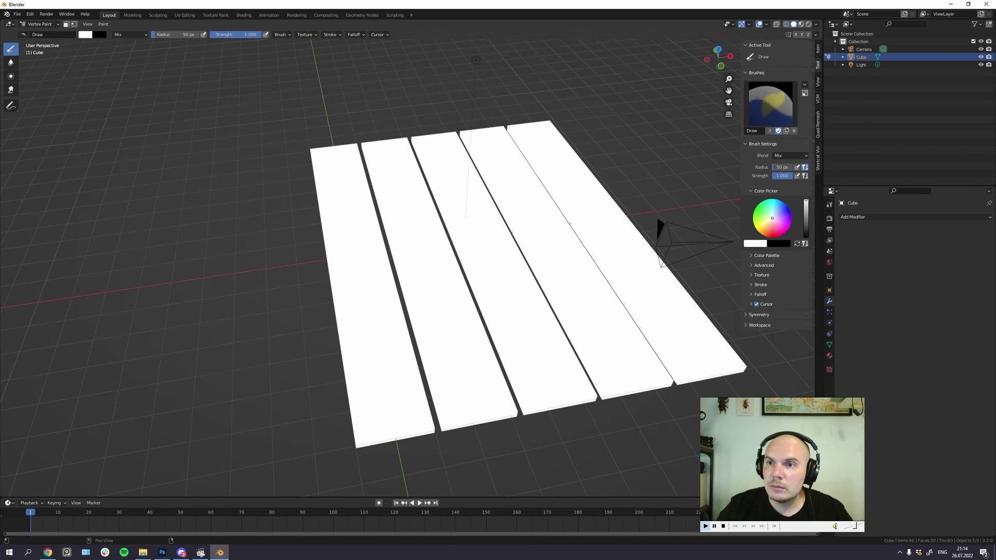
left_click_drag(782, 216, 780, 211)
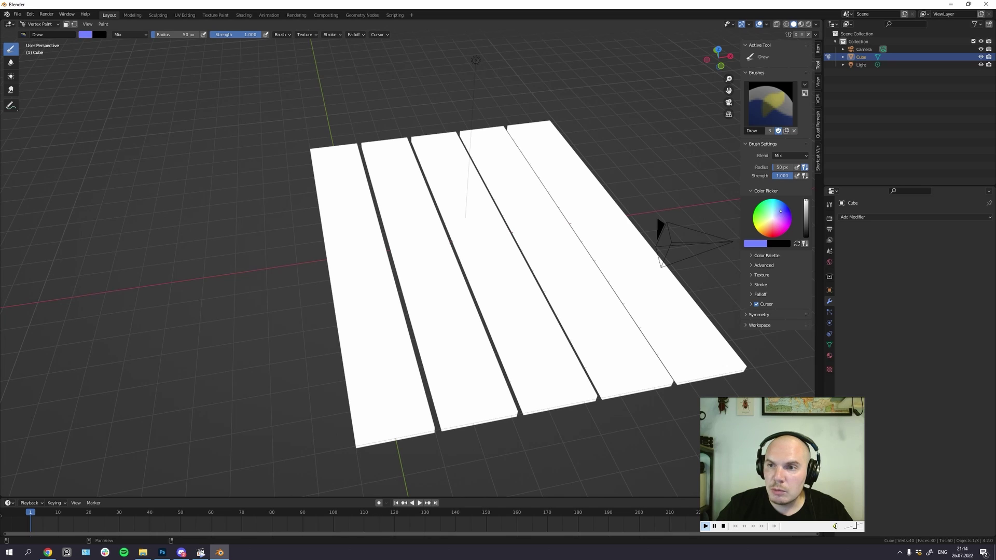
key("shift+k")
left_click_drag(568, 230, 552, 230)
Step: Select all linked faces of the second plank in Edit Mode and restrict vertex painting to them with the face mask
key("Tab")
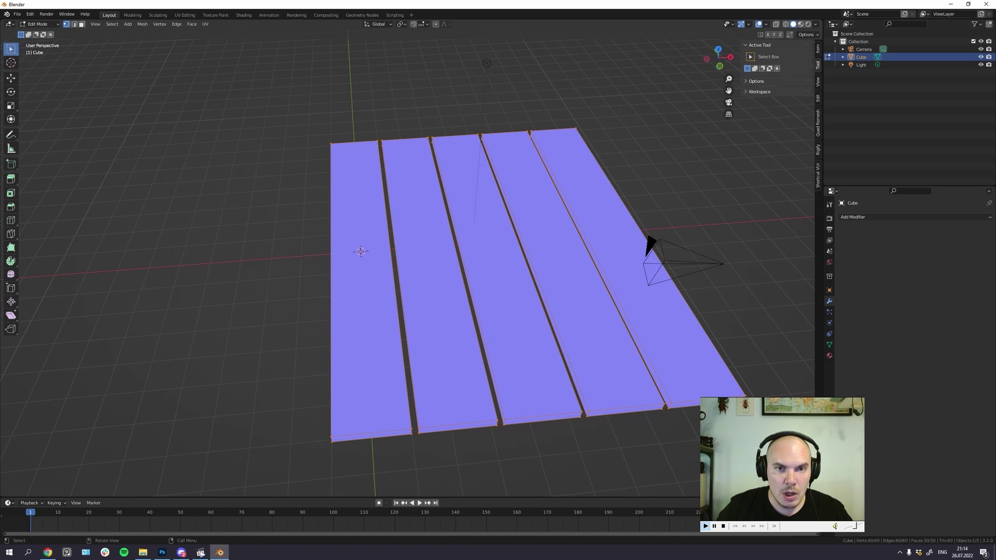
key("3")
left_click(440, 283)
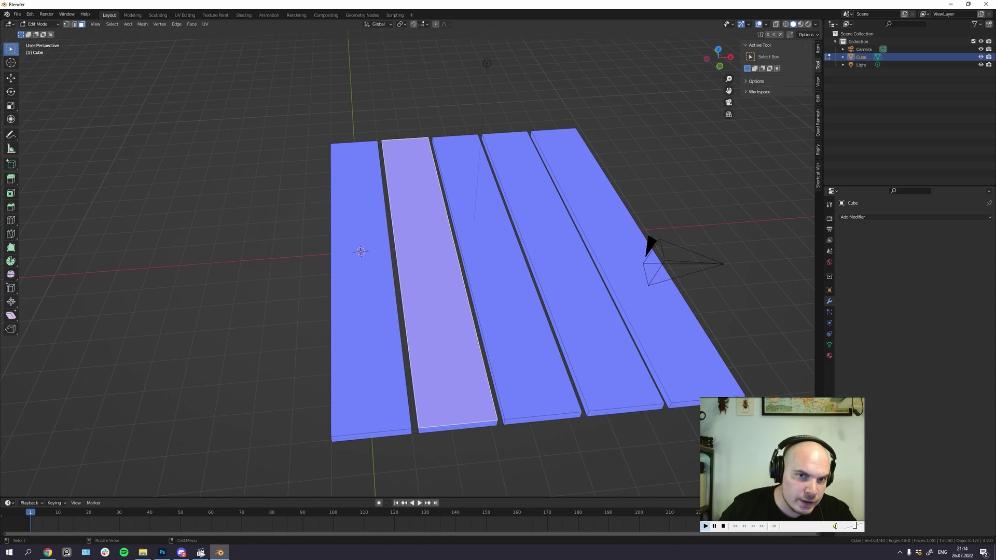
key("ctrl+l")
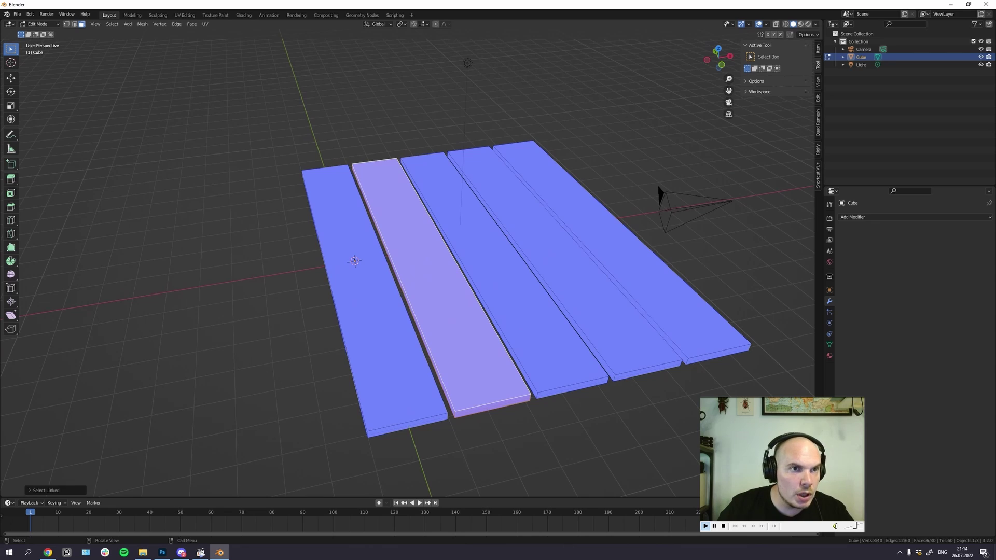
key("v")
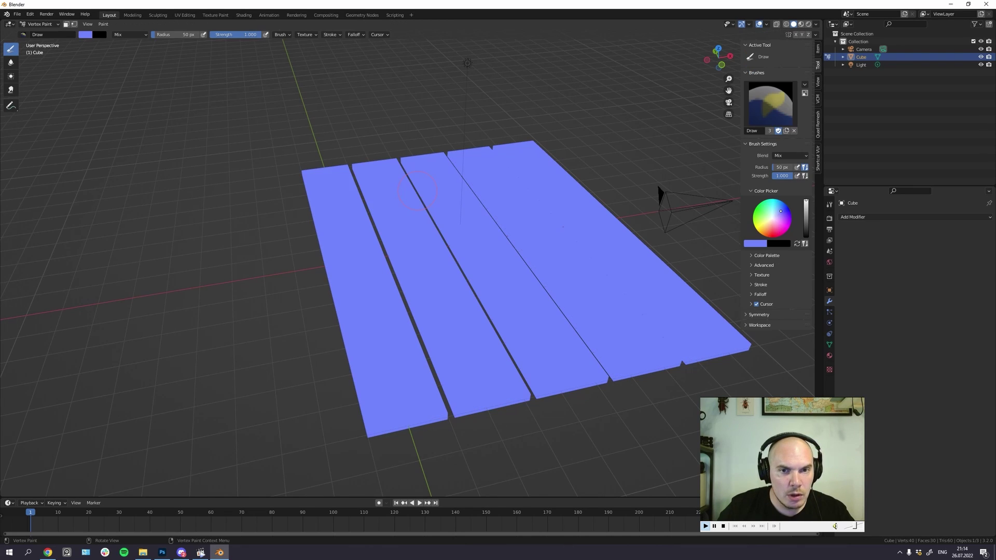
key("v")
key("Escape")
key("m")
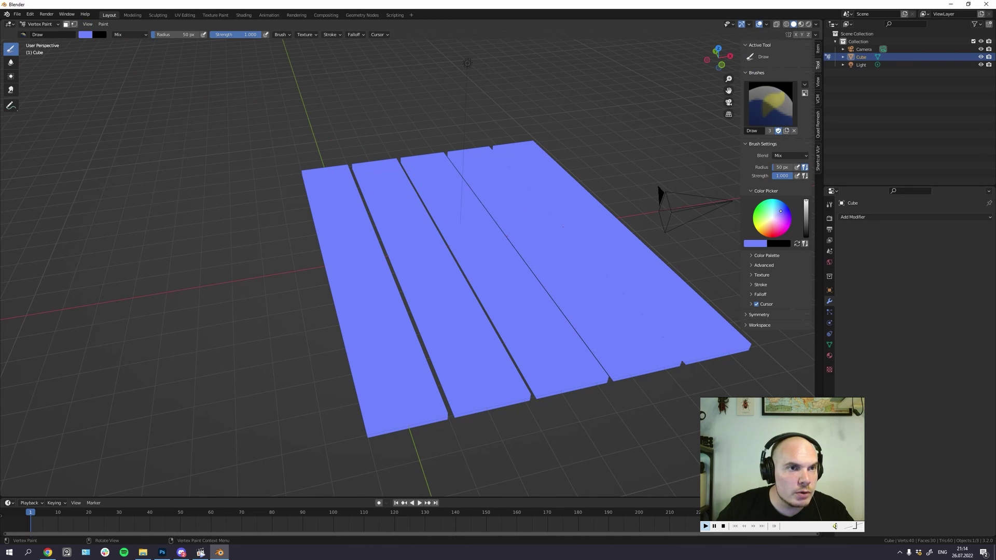
mouse_move(529, 264)
left_mouse_down()
mouse_move(459, 264)
mouse_move(567, 254)
mouse_move(516, 261)
mouse_move(524, 275)
left_mouse_up()
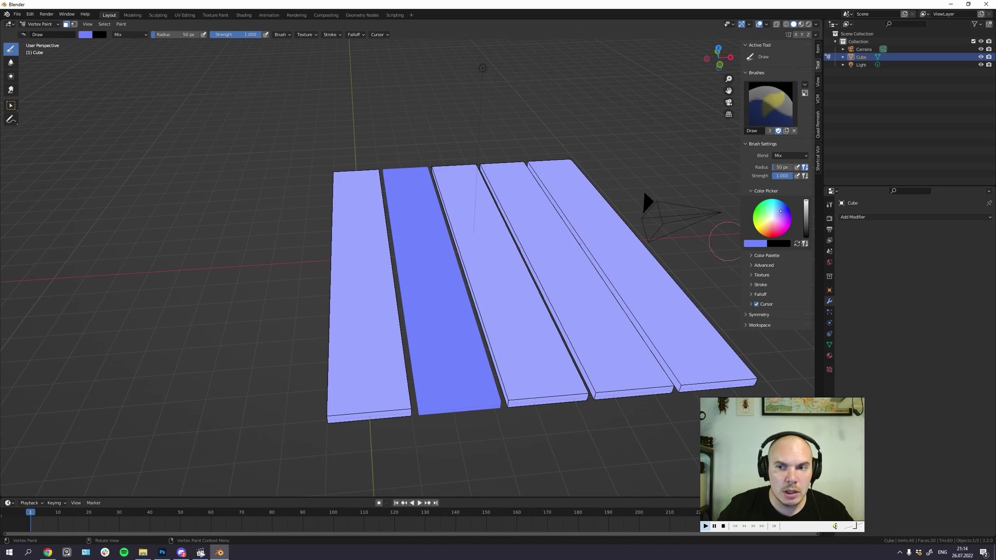
Step: Try filling the masked plank with light blue, undo the fill, and toggle the face mask off and on
left_click(777, 208)
key("shift+k")
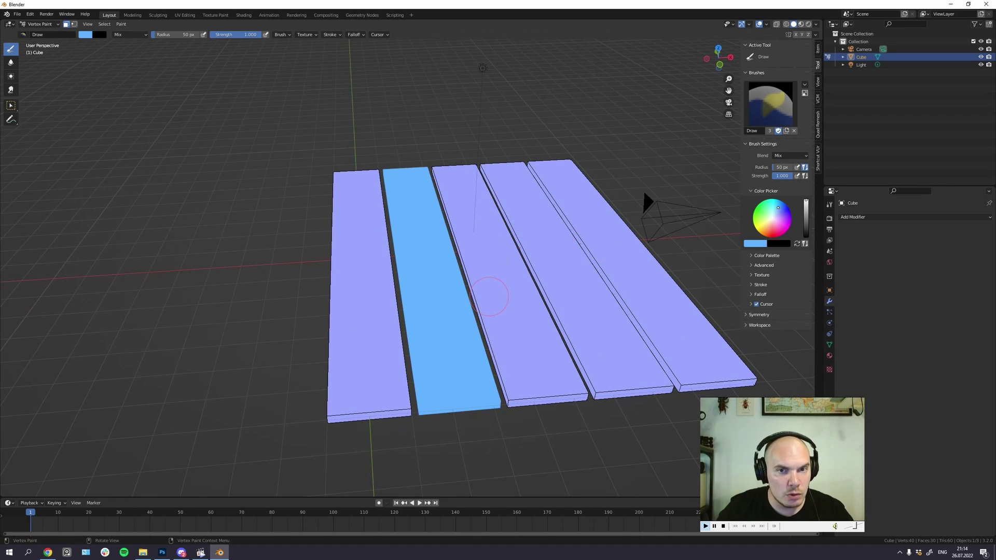
key("ctrl+z")
key("m")
key("m")
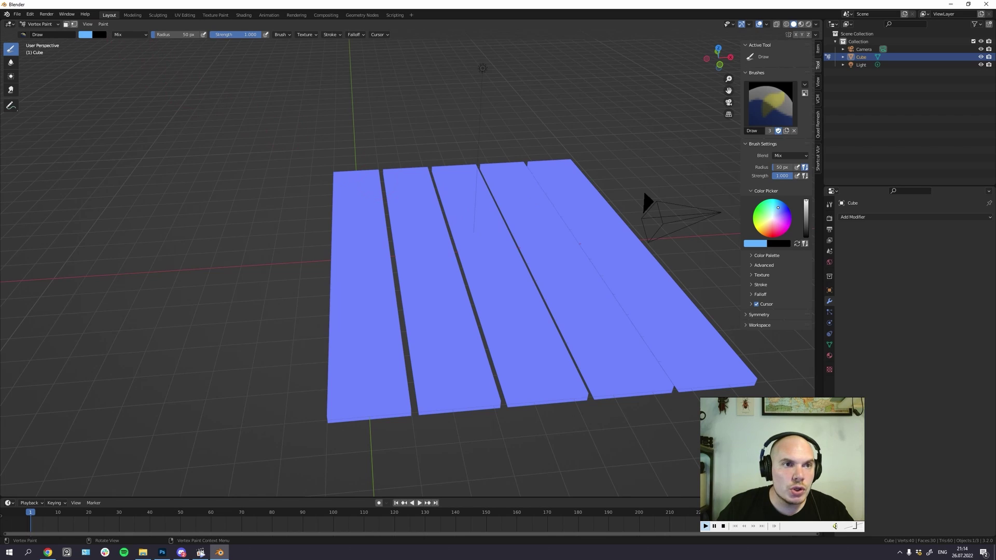
Step: Try shifting the masked plank's hue with Vertex Color Master's Adjust HSV, and undo the change
left_click(818, 99)
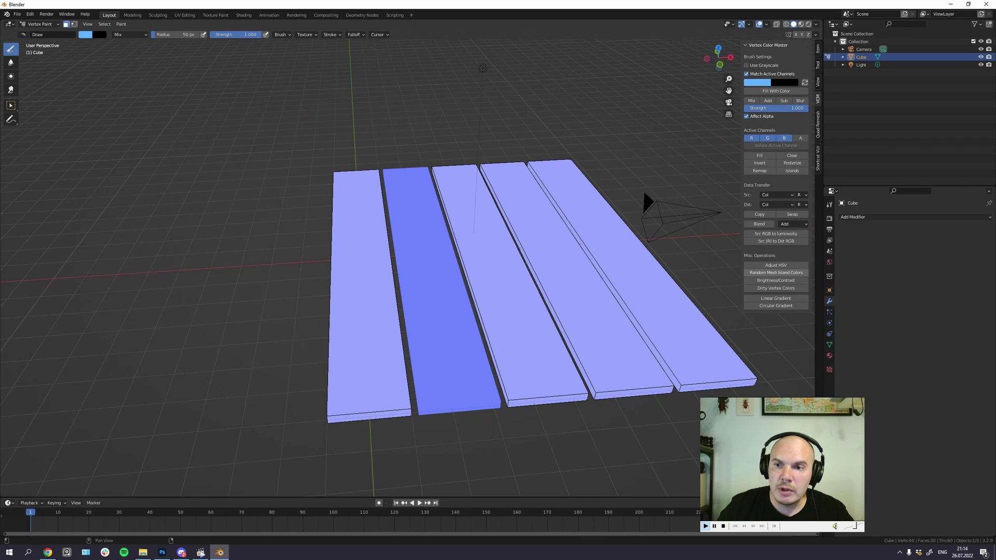
left_click(775, 265)
left_click(57, 490)
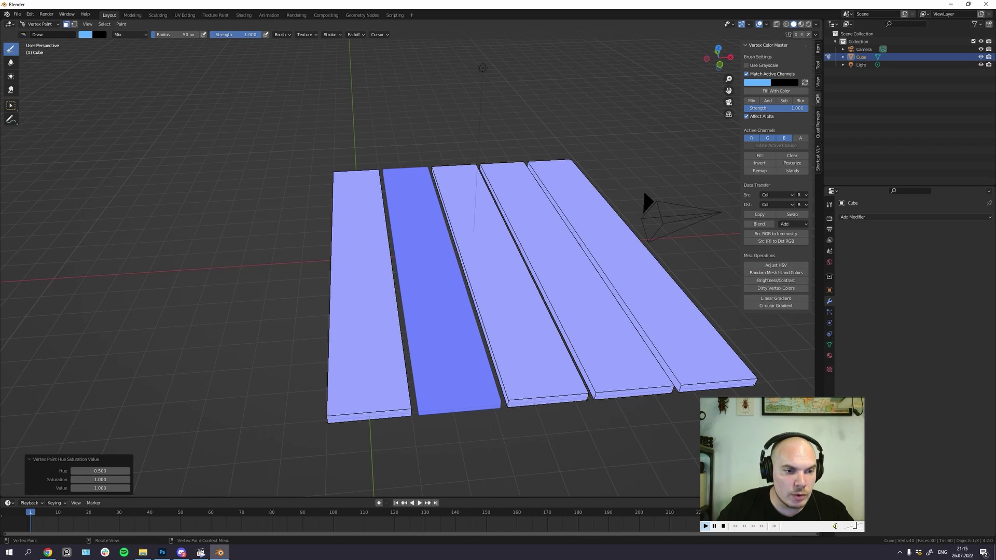
left_click_drag(100, 470, 111, 471)
key("ctrl+z")
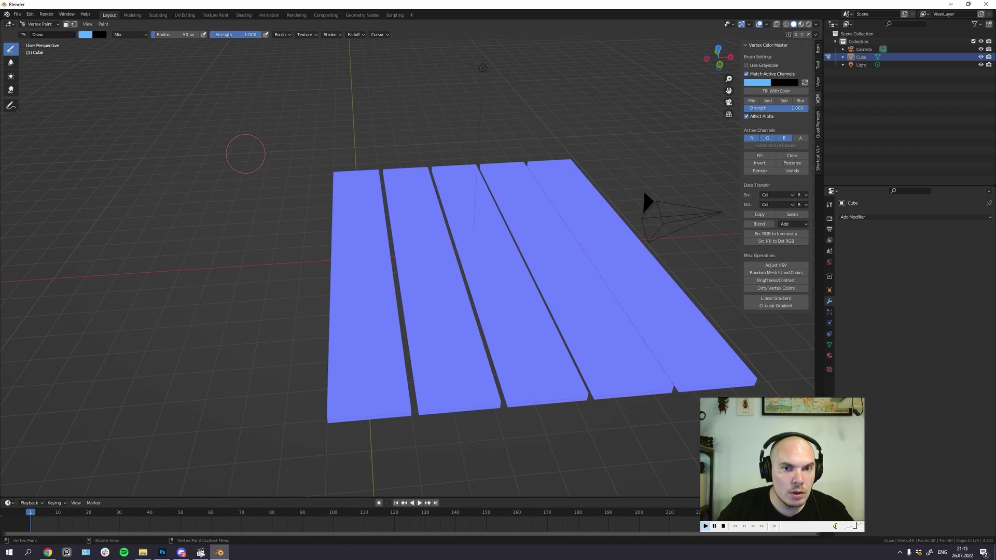
Step: Re-enable the face mask and adjust the second plank's vertex color with Adjust HSV to hue 0.594 and value 1.09
left_click(66, 24)
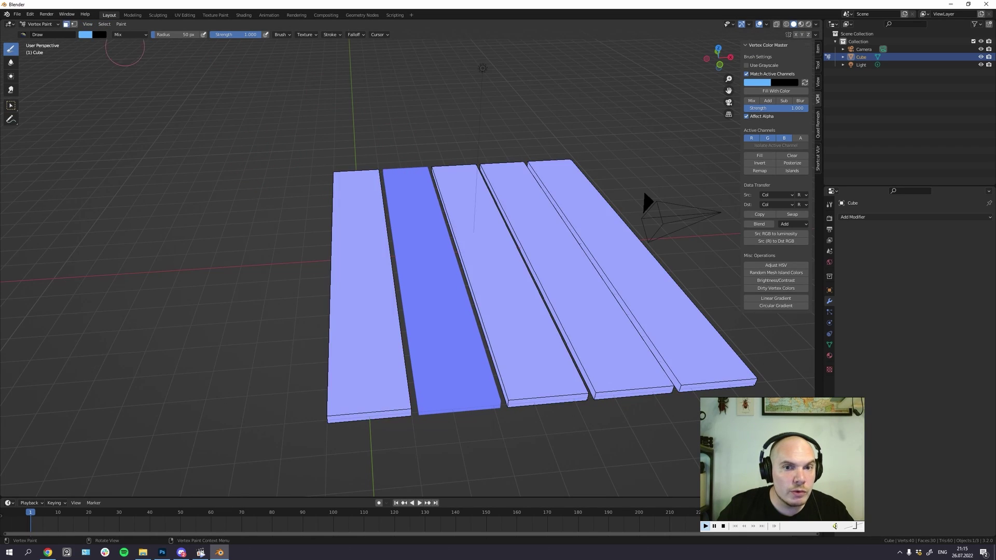
left_click(775, 265)
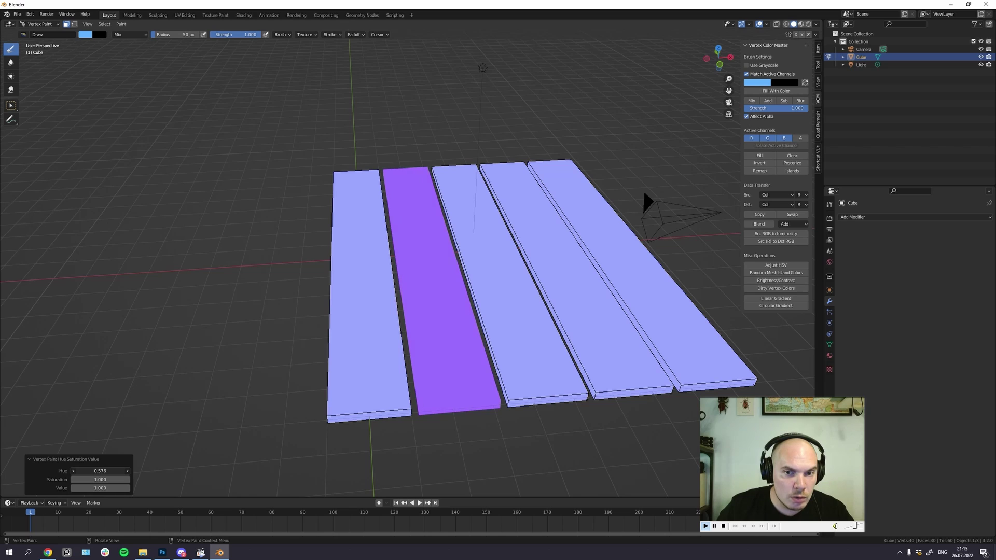
left_click_drag(100, 471, 104, 471)
left_click(100, 488)
type("1.0")
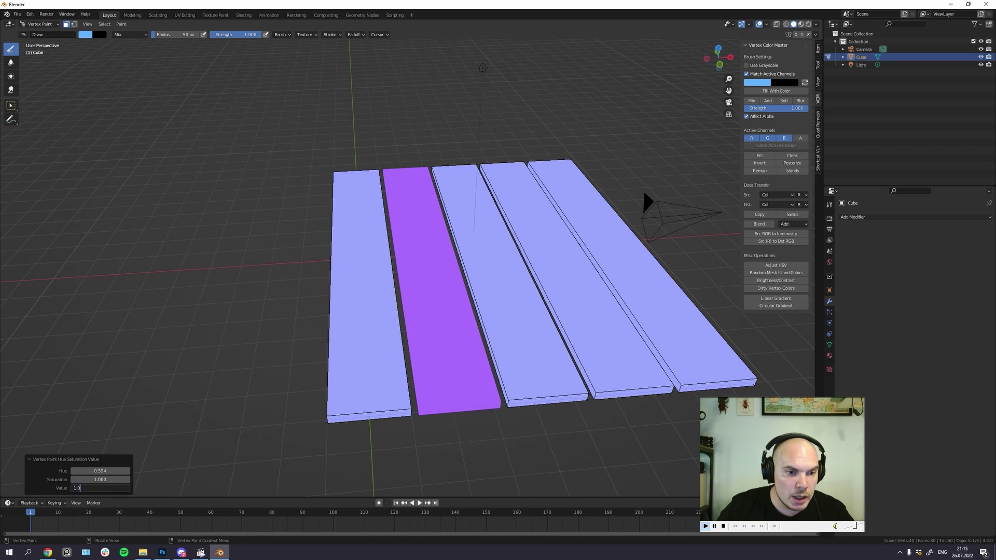
type("9")
key("Return")
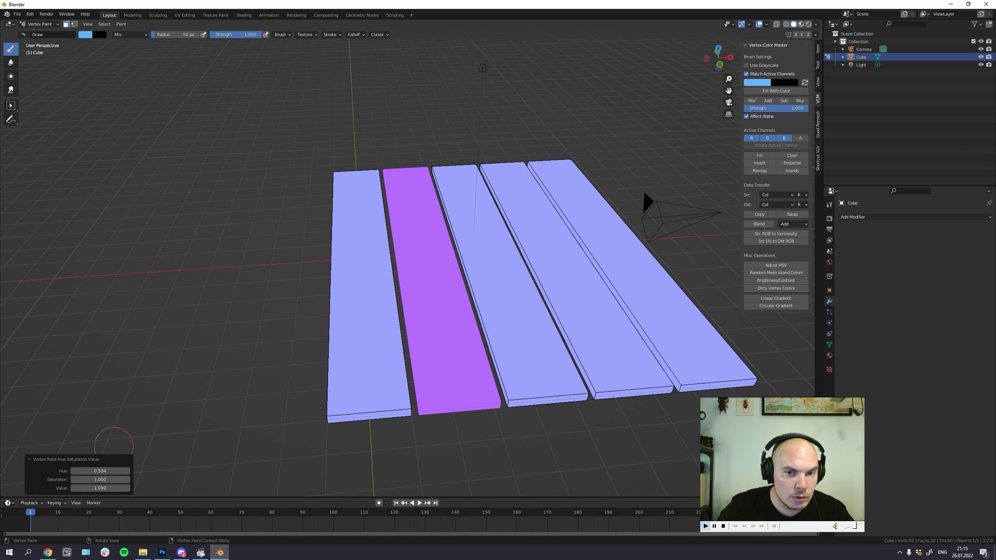
Step: Select all linked faces of the fourth plank, fill them with a darker blue in Vertex Paint, and deselect the planks object
key("ctrl+Tab")
scroll(466, 280, "down", 2)
key("Tab")
left_click(524, 280)
key("ctrl+l")
key("Tab")
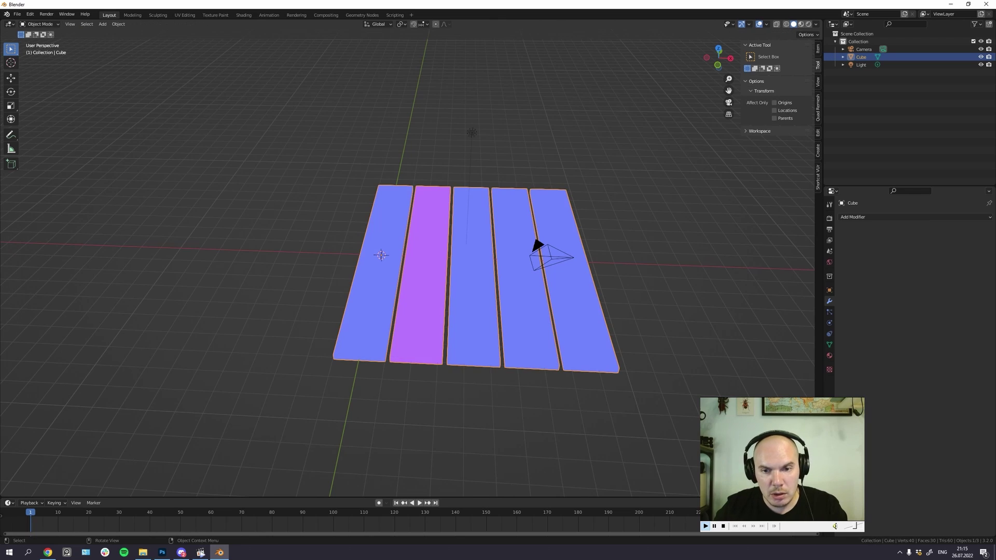
key("ctrl+Tab")
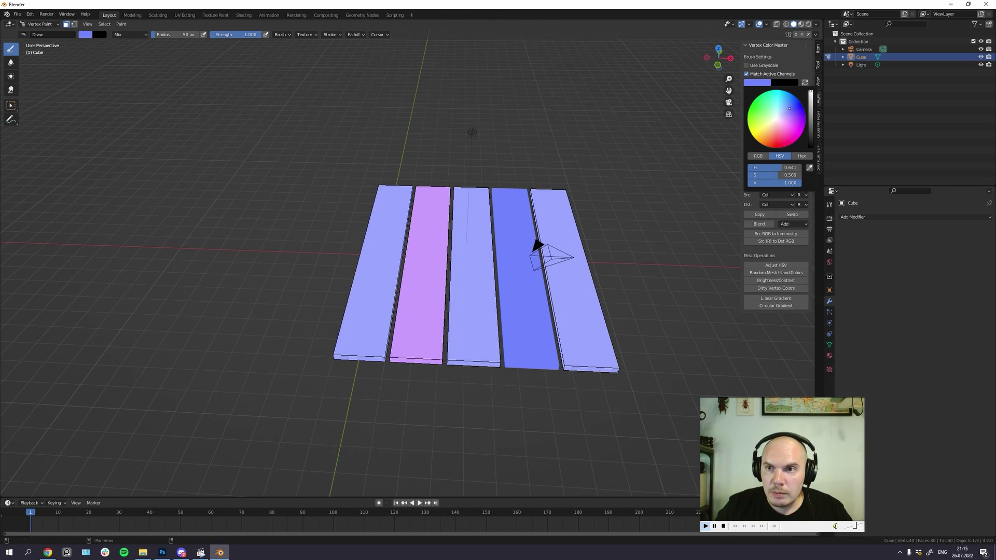
key("ctrl+Tab")
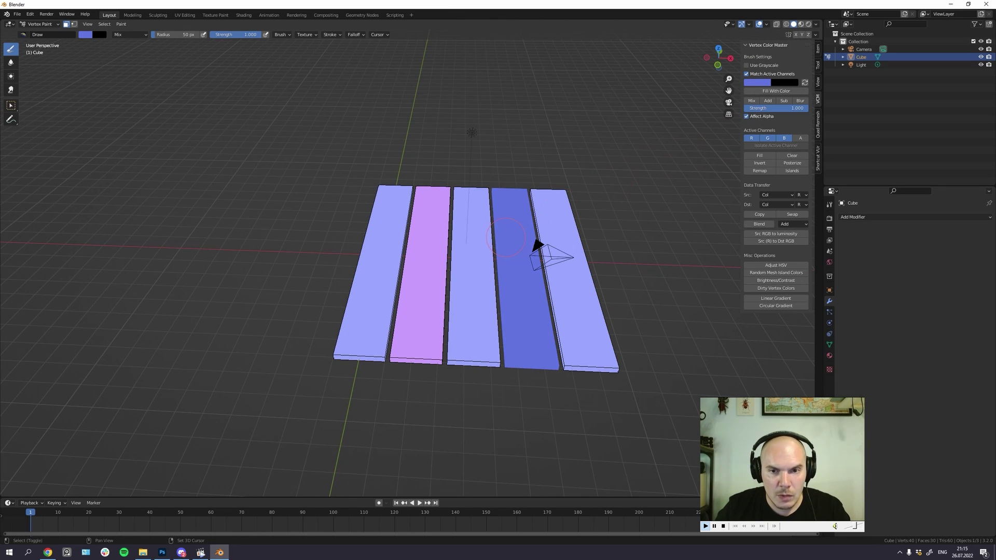
key("alt+a")
scroll(407, 267, "down", 4)
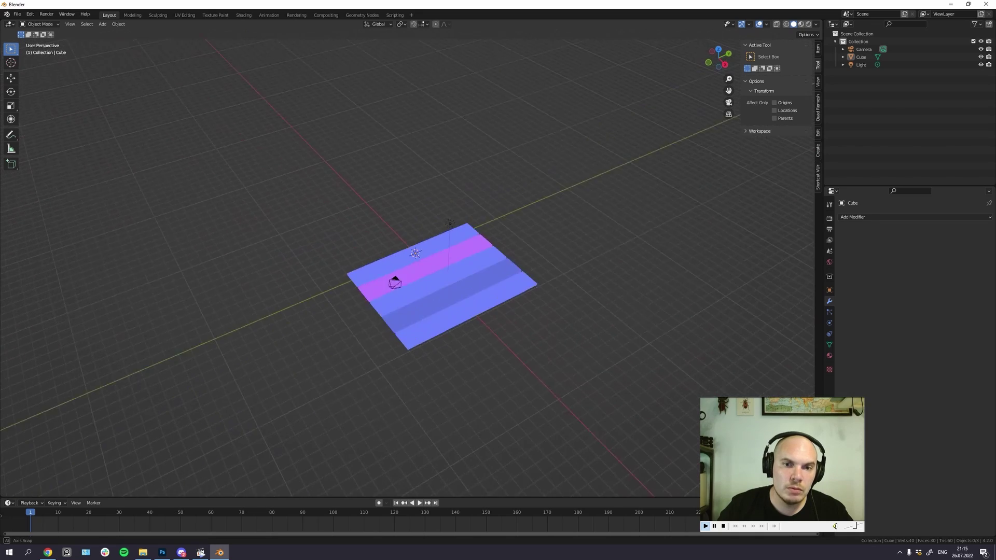
scroll(446, 259, "up", 4)
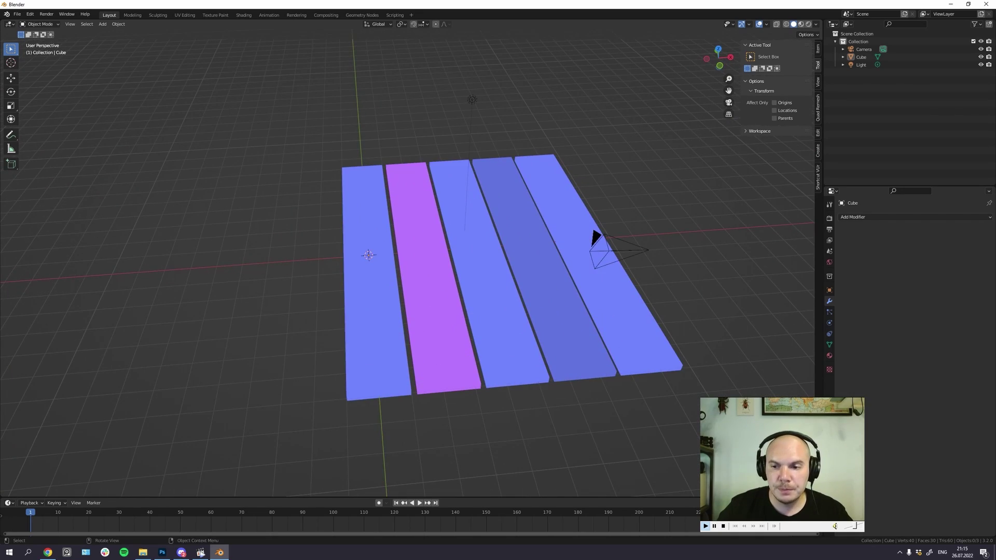
Step: Close Blender without saving and switch back to the VarRmiNe render in Photoshop
left_click(986, 4)
left_click(512, 291)
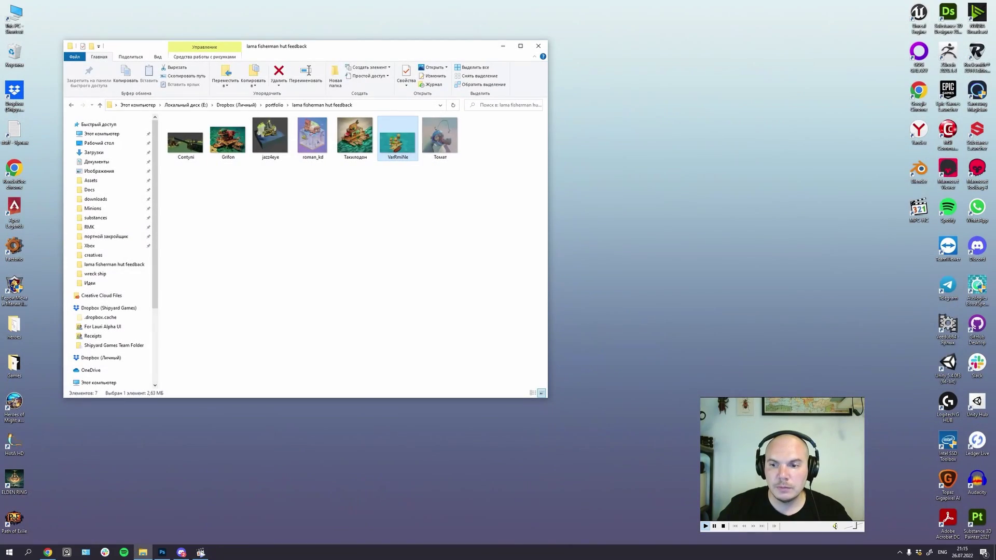
left_click(384, 260)
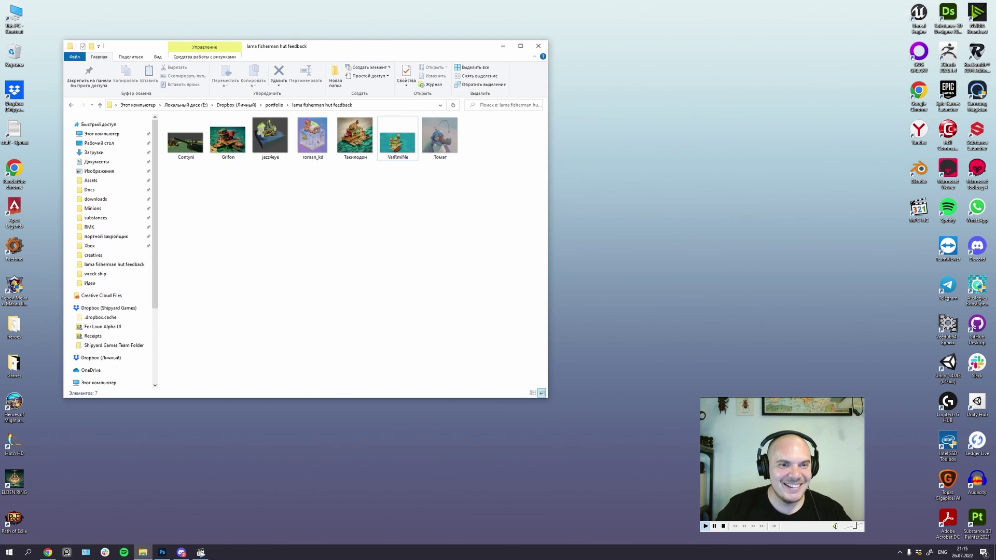
left_click(162, 552)
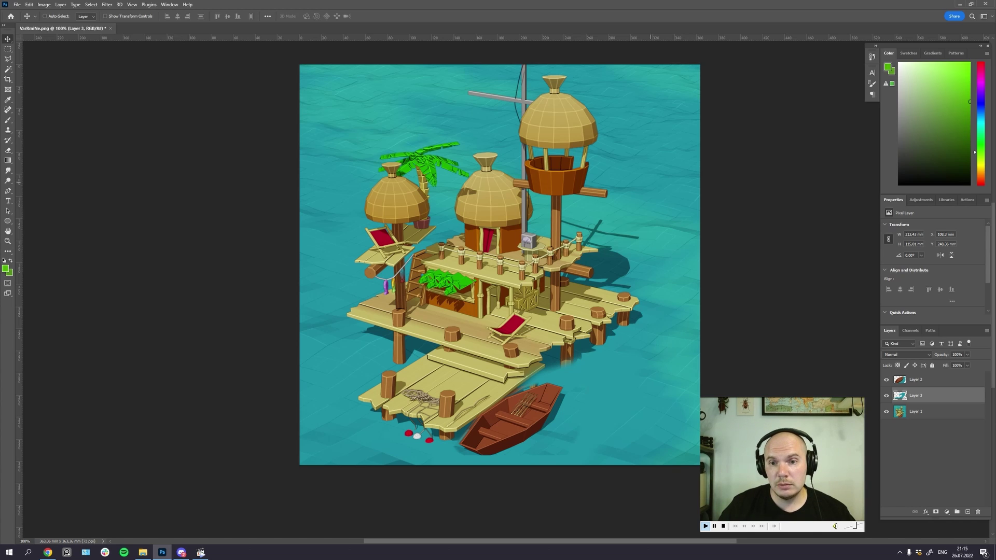
Step: Examine how the VarRmiNe hut render reads when reduced to 25% zoom, and return to 100%
key("ctrl+minus")
key("ctrl+minus")
key("ctrl+minus")
key("ctrl+minus")
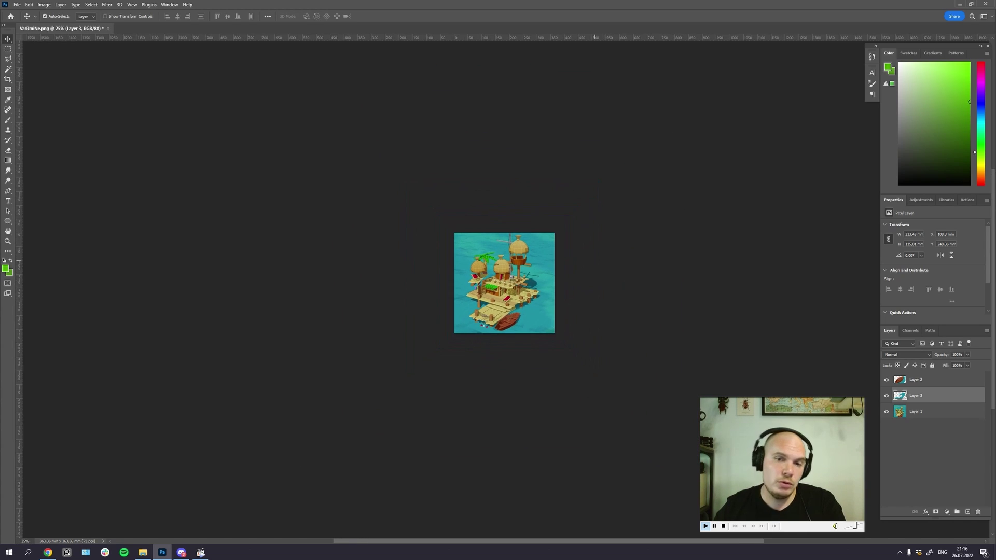
key("ctrl+plus")
key("ctrl+plus")
key("ctrl+plus")
key("ctrl+plus")
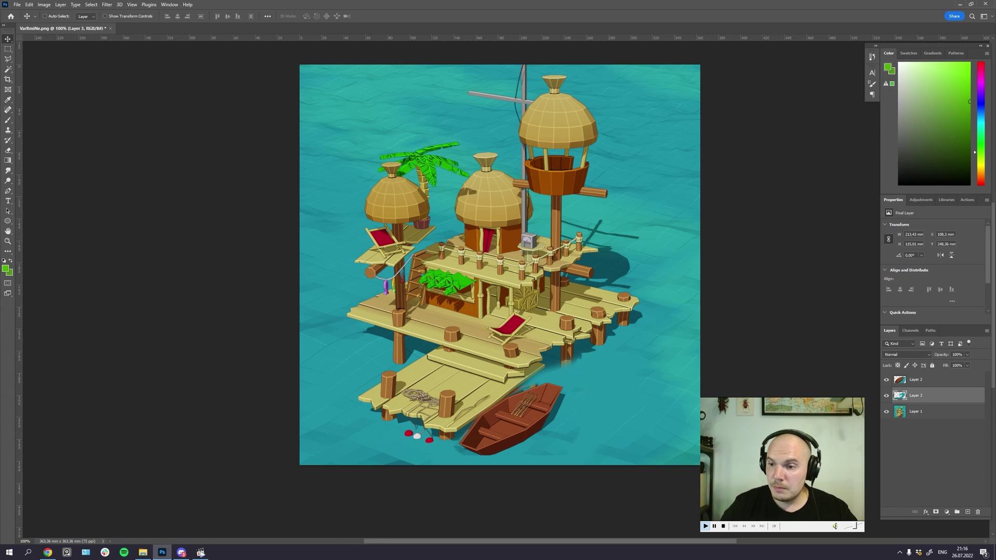
Step: Add a Color Balance adjustment above Layer 2, shifting the midtones toward magenta at -13 and slightly toward blue
left_click(916, 412)
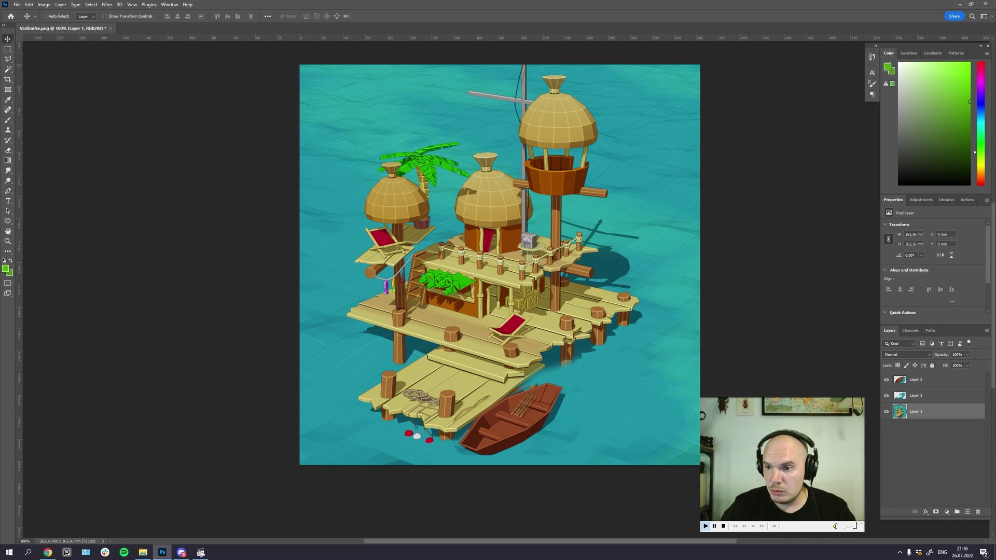
left_click(915, 379)
left_click(947, 512)
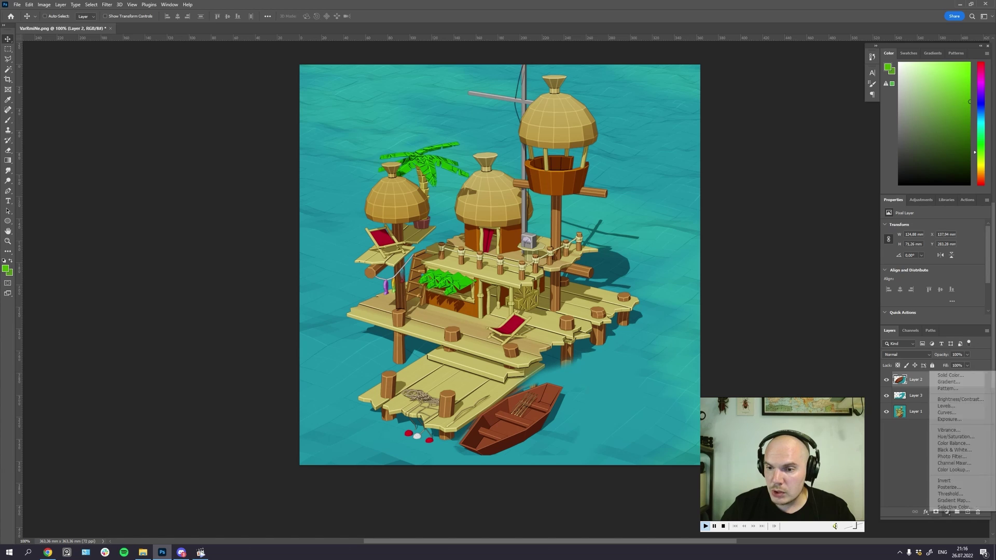
left_click(954, 444)
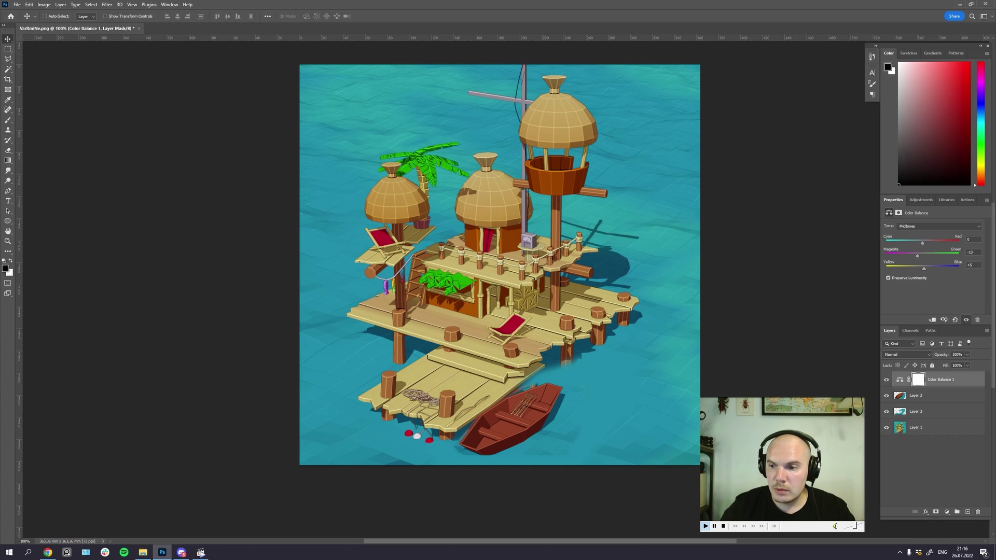
Step: Add a Brightness/Contrast adjustment above the color balance and raise the contrast to about 12
left_click(946, 512)
left_click(945, 402)
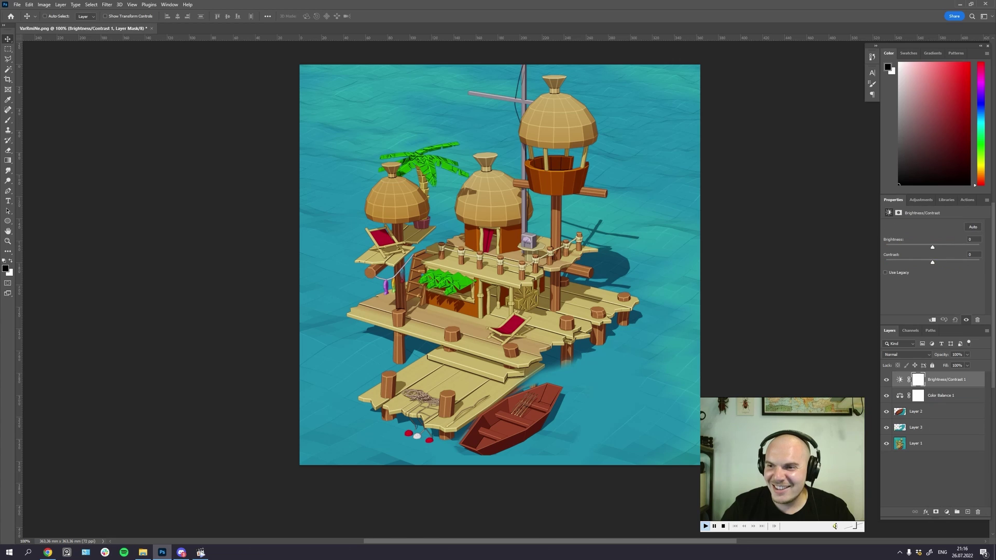
left_click_drag(932, 262, 939, 262)
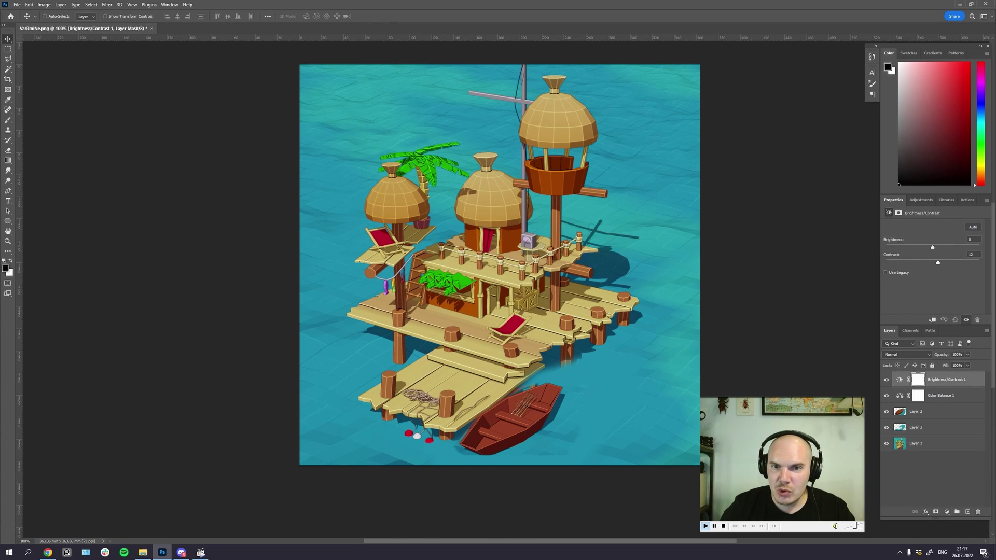
left_click_drag(590, 227, 567, 233)
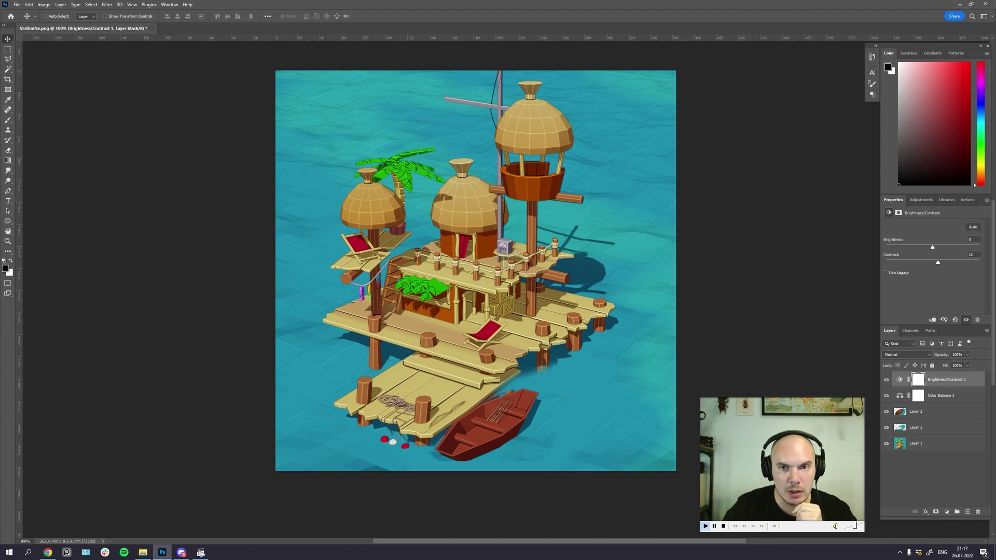
Step: Close the VarRmiNe render without saving and return to the folder of submitted renders
key("ctrl+w")
left_click(495, 200)
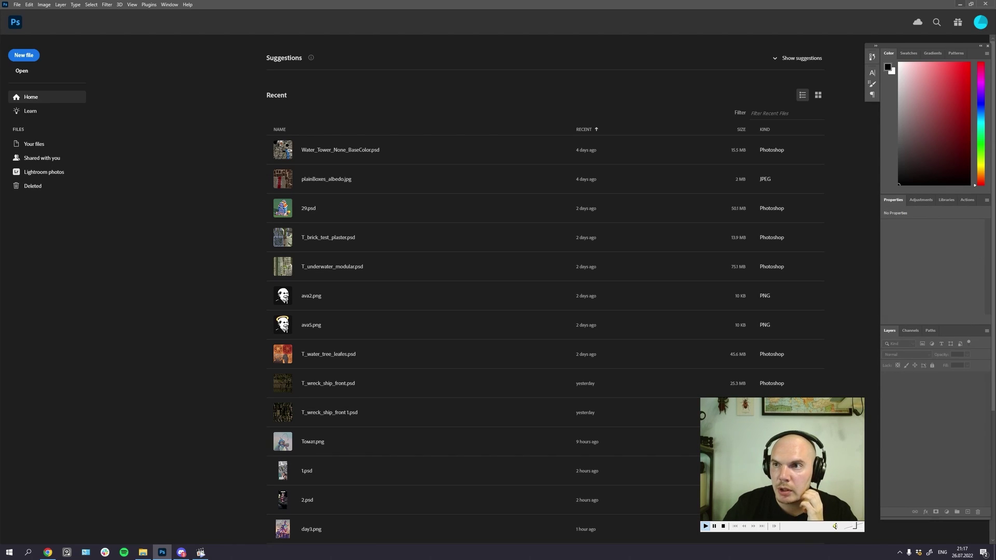
left_click(960, 4)
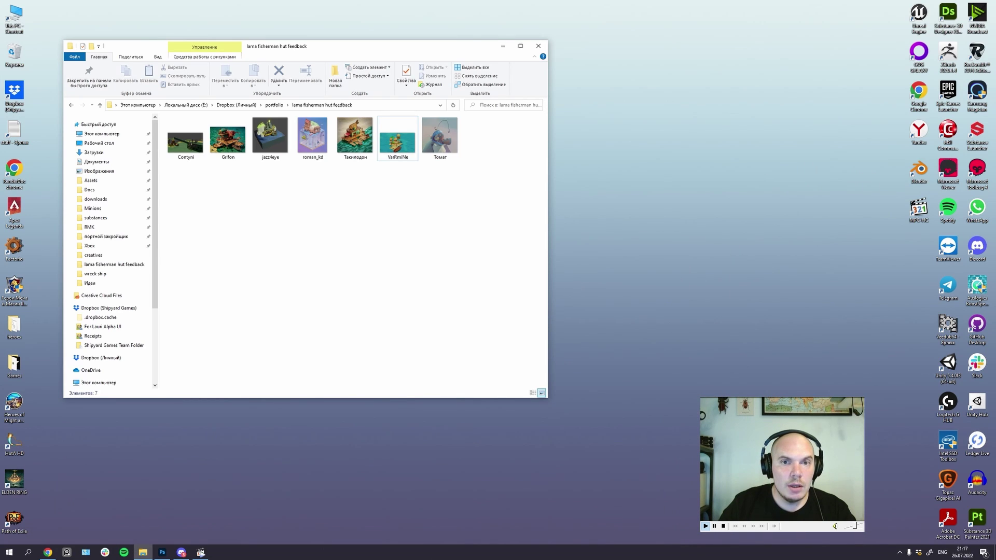
Step: Open the last submission, the blue anglerfish render, in Photoshop and move the video player window off the artwork
left_click(440, 137)
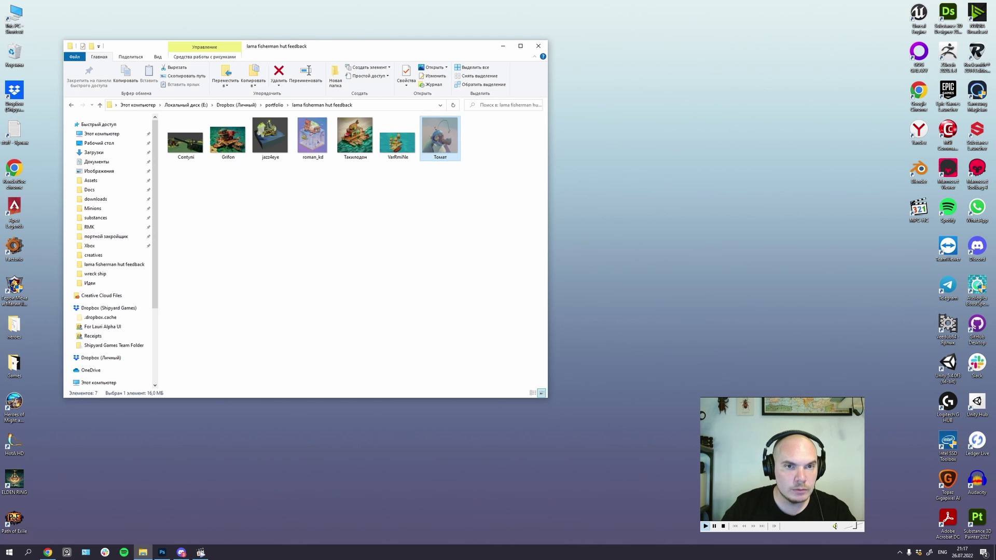
left_click_drag(439, 136, 163, 331)
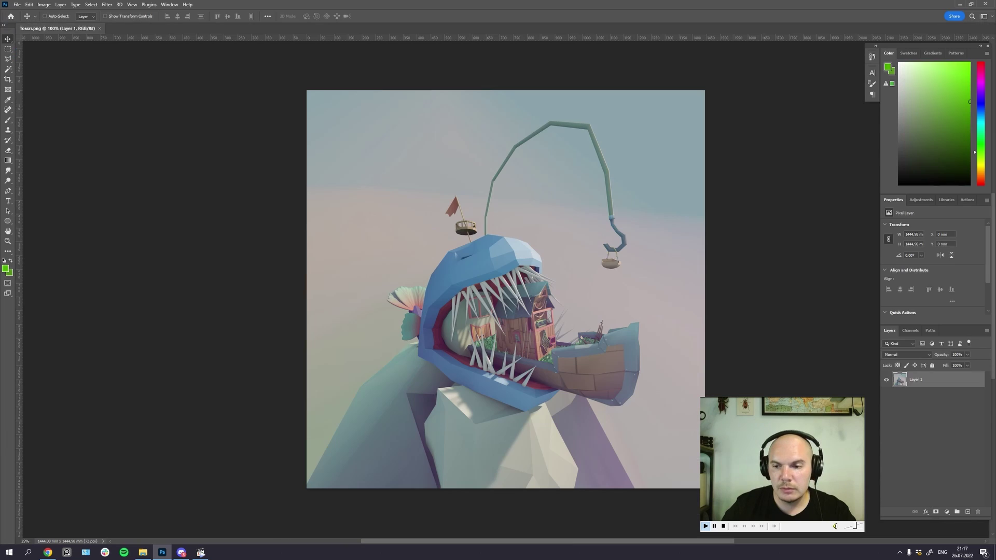
left_click_drag(783, 449, 837, 447)
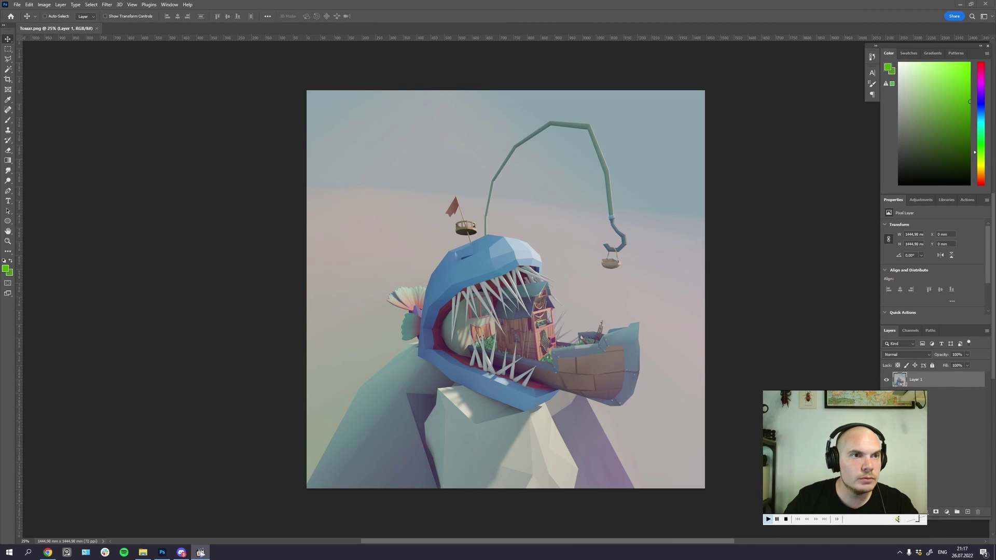
left_click(509, 195)
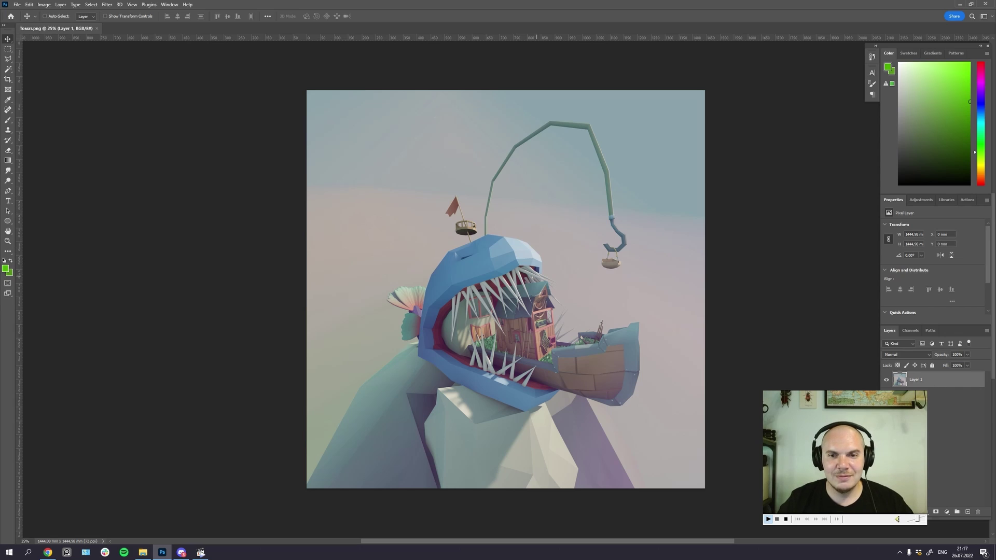
Step: Examine the anglerfish render's composition and readability at reduced and enlarged zoom levels
left_click_drag(559, 291, 530, 287)
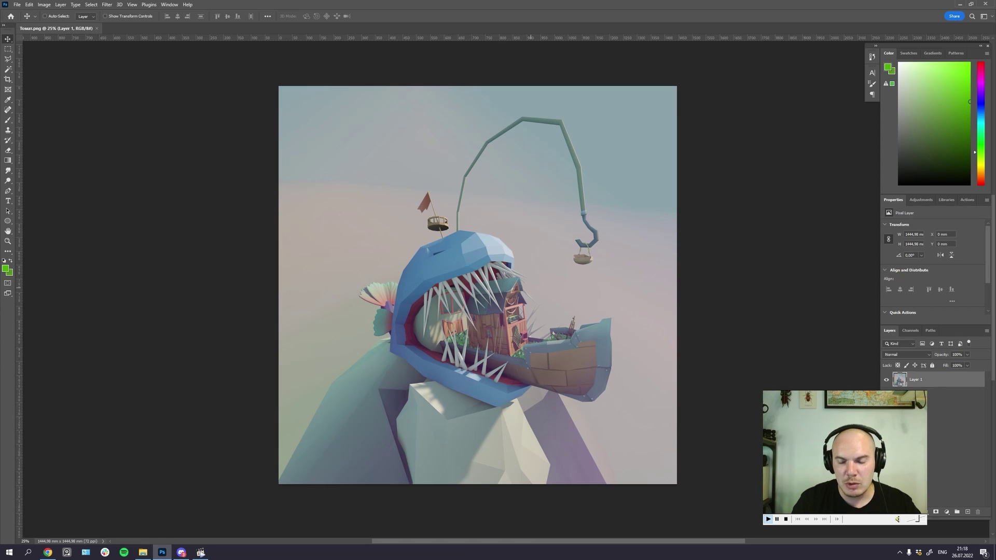
key("ctrl+minus")
key("ctrl+plus")
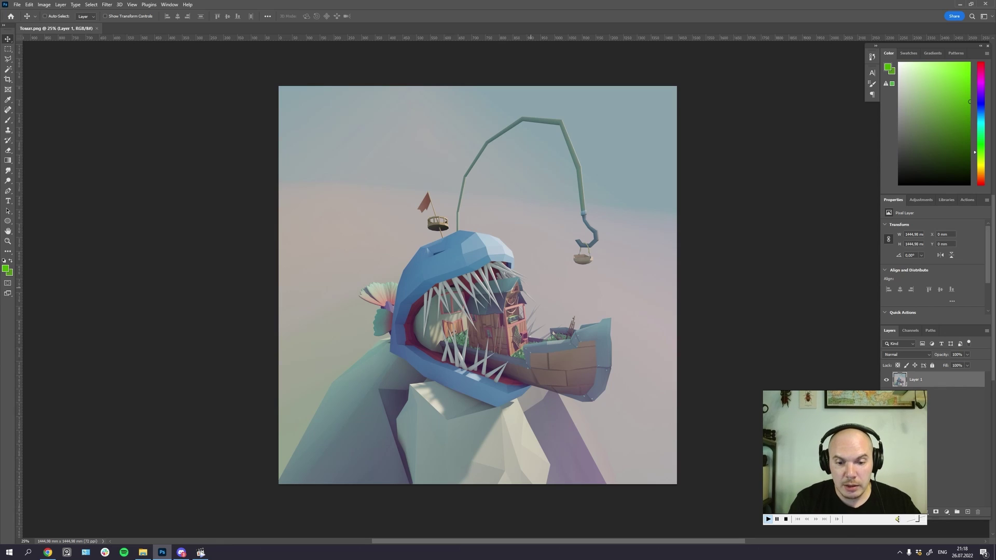
key("ctrl+minus")
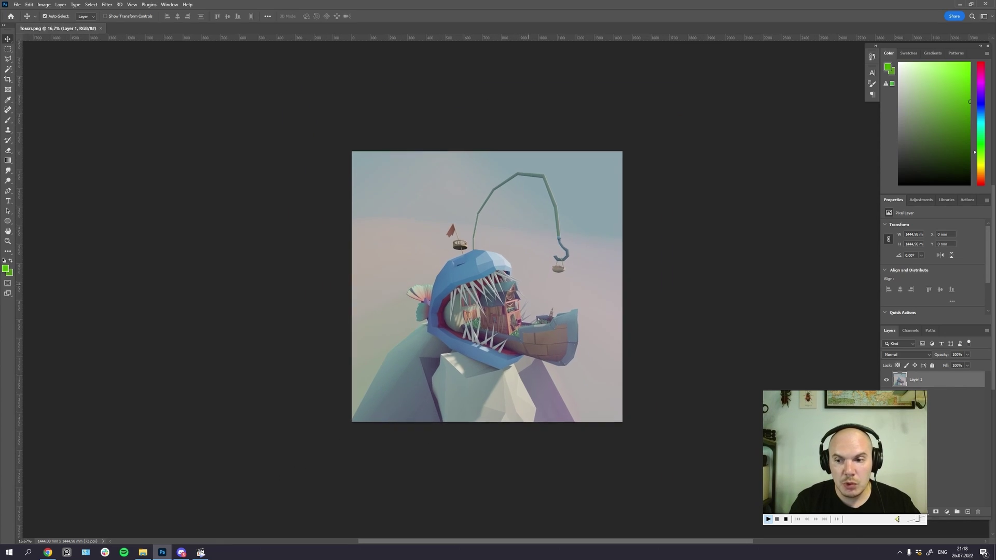
key("ctrl+plus")
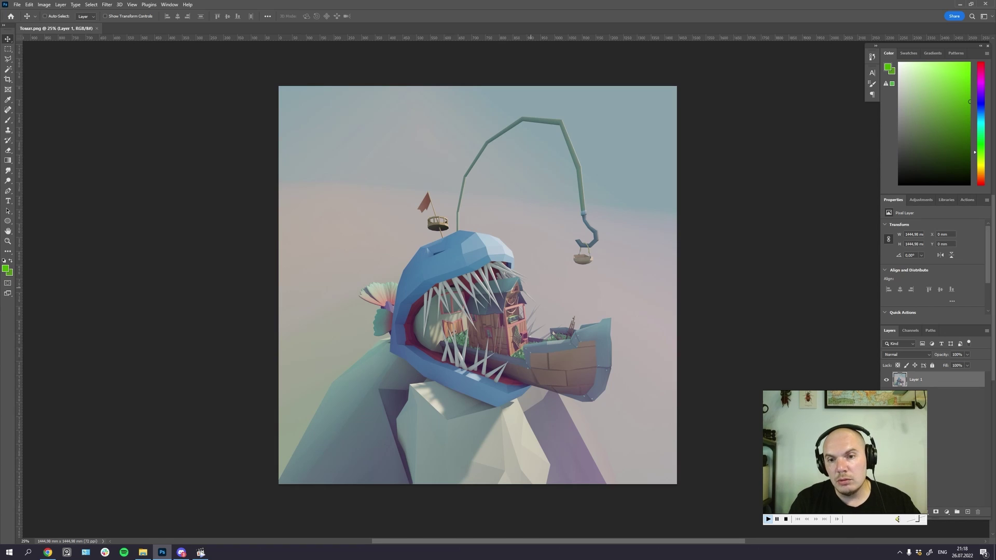
key("ctrl+minus")
key("ctrl+plus")
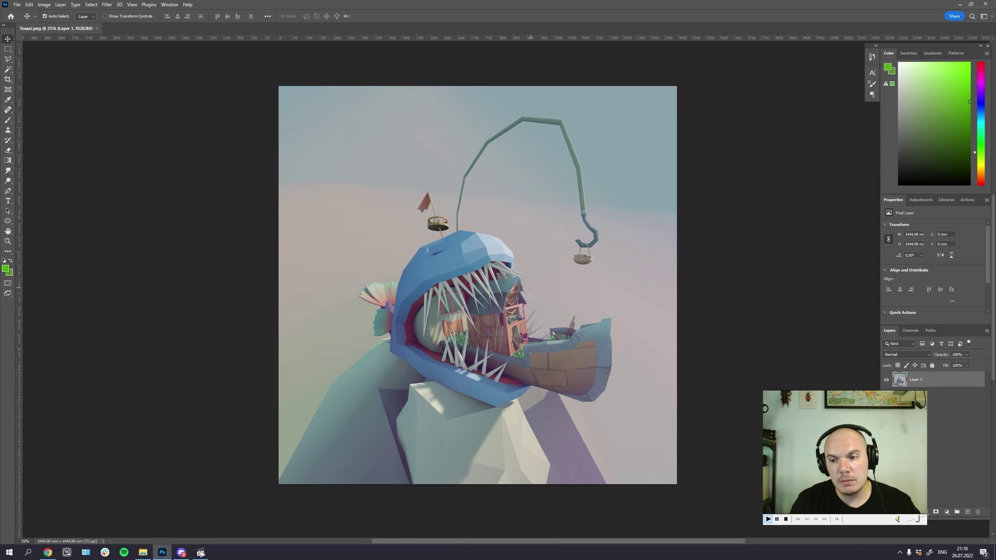
key("ctrl+plus")
key("ctrl+minus")
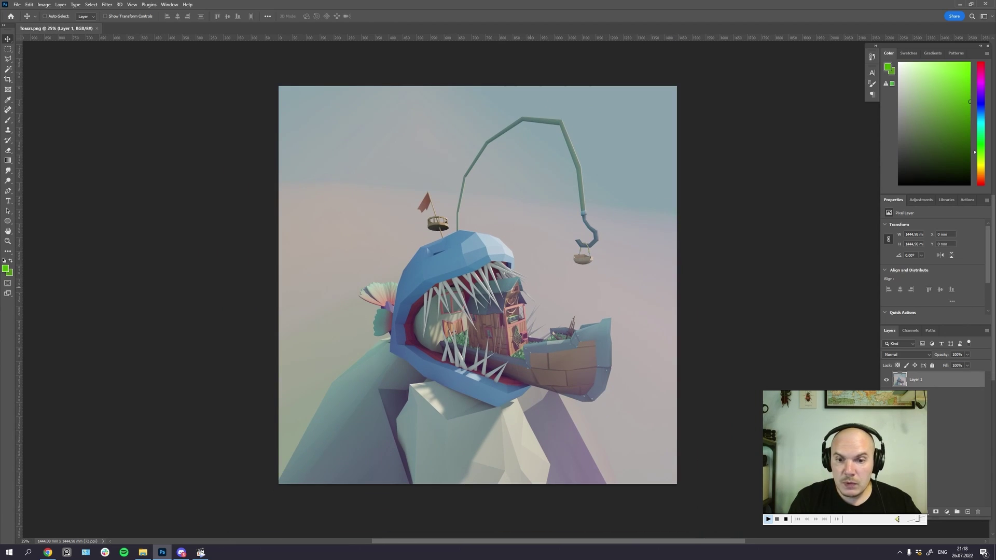
Step: Mark out the anglerfish's body with a rectangular selection to point out the main composition area, and clear the selection
key("c")
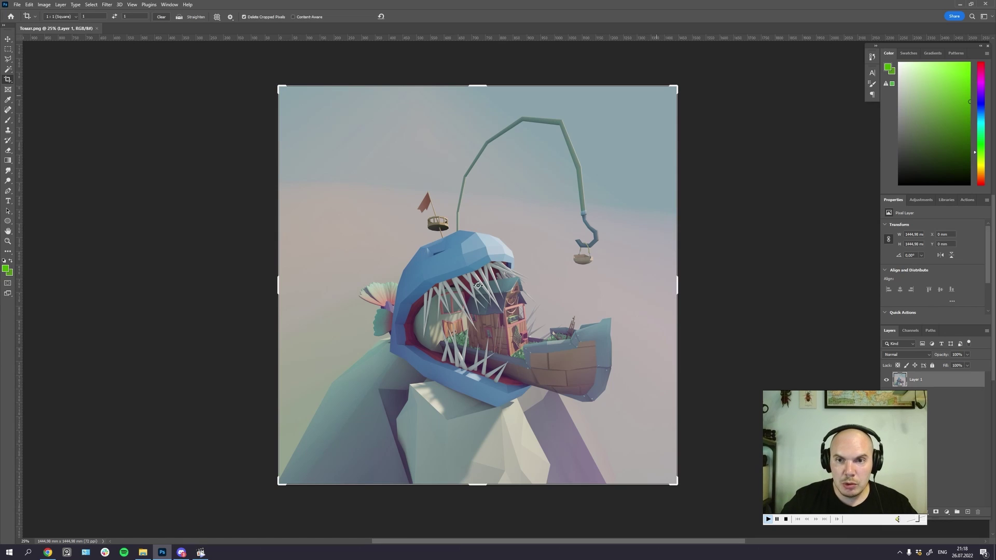
key("m")
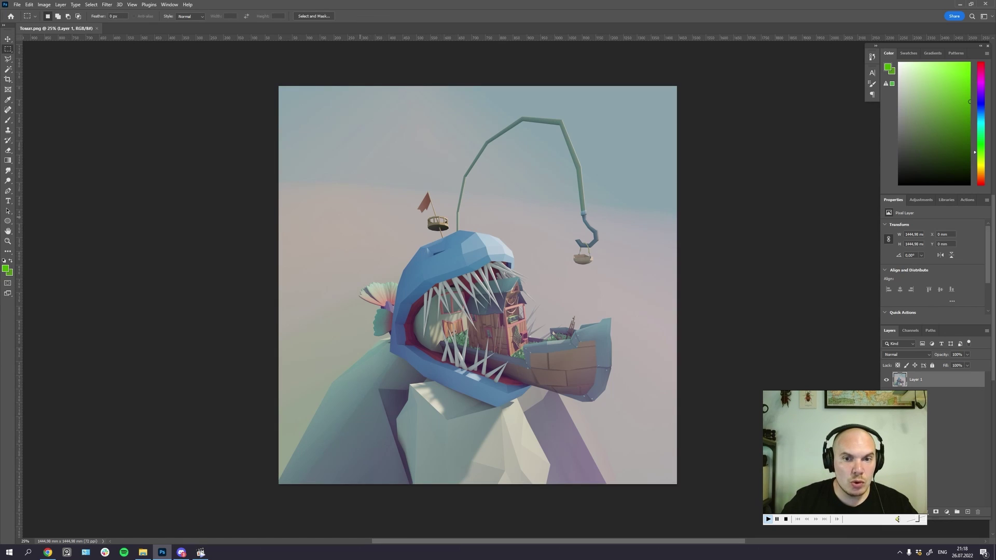
left_click_drag(363, 222, 608, 416)
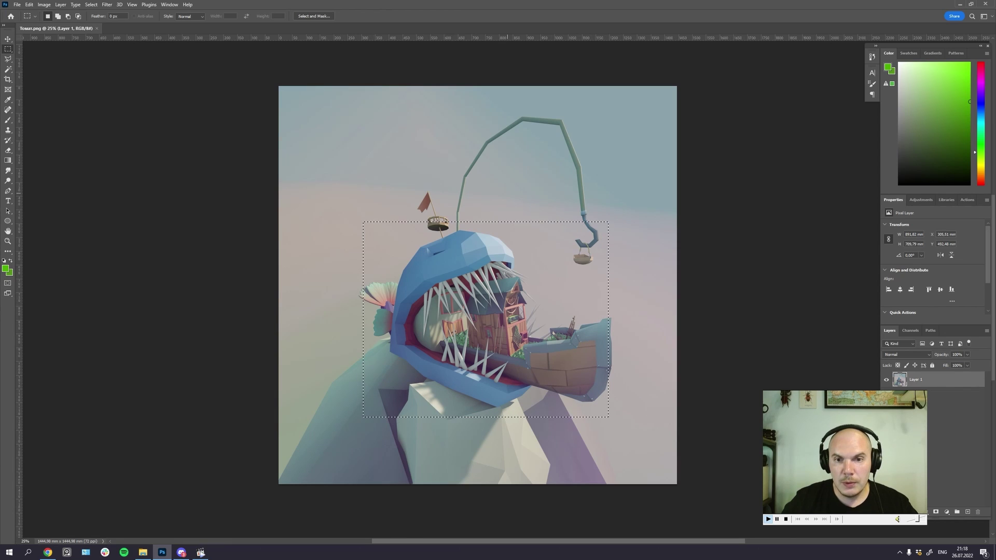
key("ctrl+d")
Step: Try a tighter 1:1 square crop around the anglerfish, trimming the empty background
key("c")
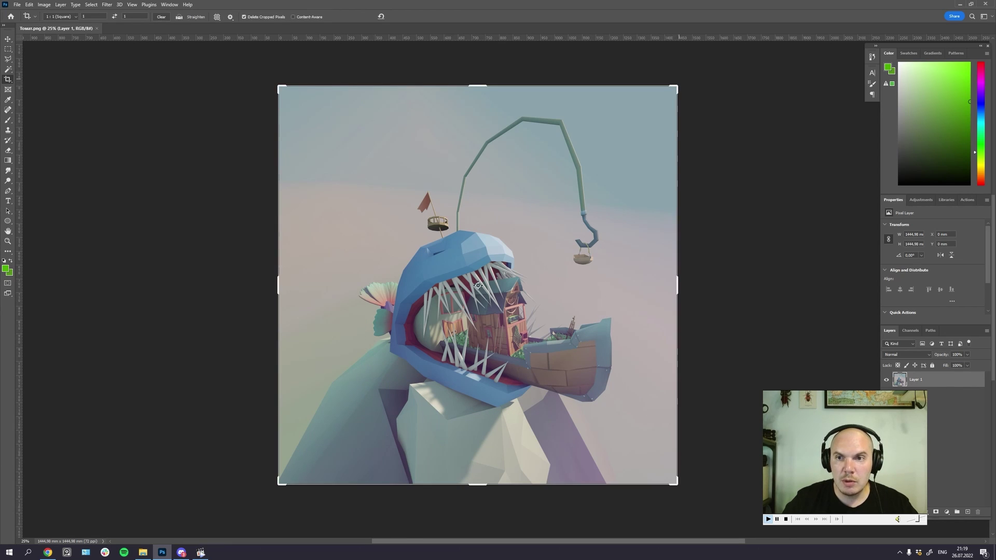
left_click_drag(677, 87, 649, 113)
left_click_drag(601, 173, 574, 201)
left_click_drag(649, 113, 629, 134)
left_click_drag(567, 192, 545, 197)
key("Return")
key("v")
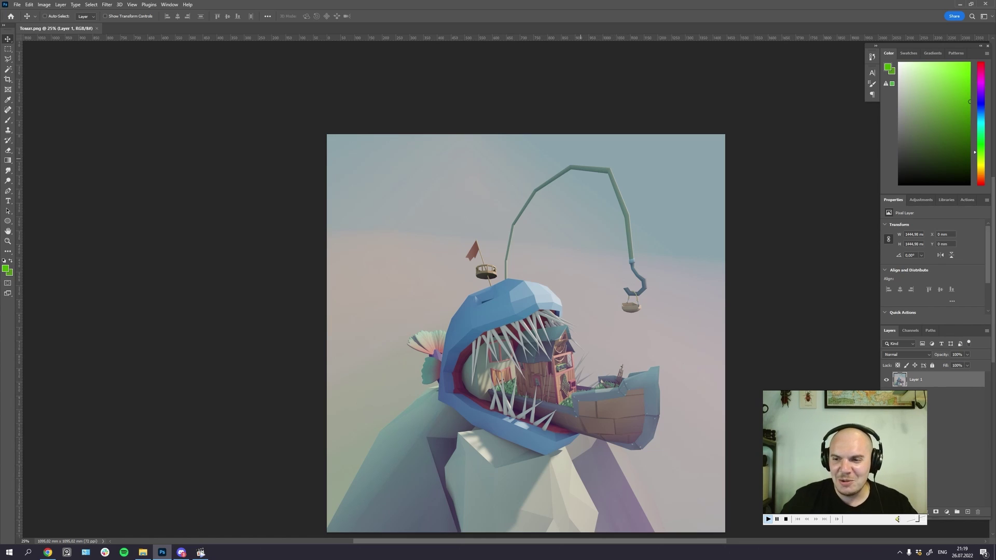
Step: Outline the anglerfish's rod, hook and hanging boat with a closed polygonal lasso selection, staying clear of the fish's head
left_click(8, 59)
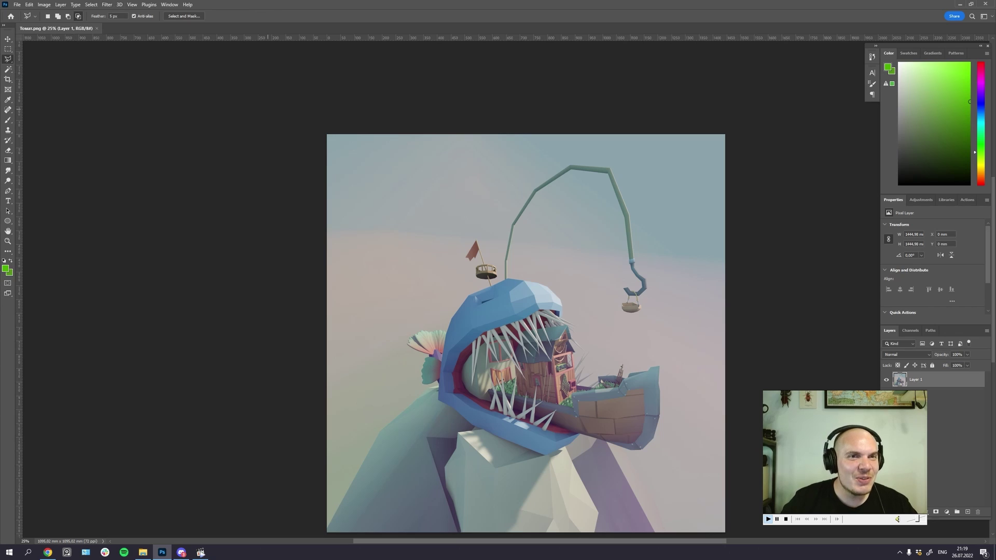
mouse_move(509, 119)
left_mouse_down()
mouse_move(498, 279)
mouse_move(577, 291)
mouse_move(581, 303)
mouse_move(577, 279)
mouse_move(541, 275)
mouse_move(659, 334)
left_mouse_up()
left_click(688, 314)
left_click(704, 255)
left_click(706, 182)
left_click(691, 124)
left_click(649, 105)
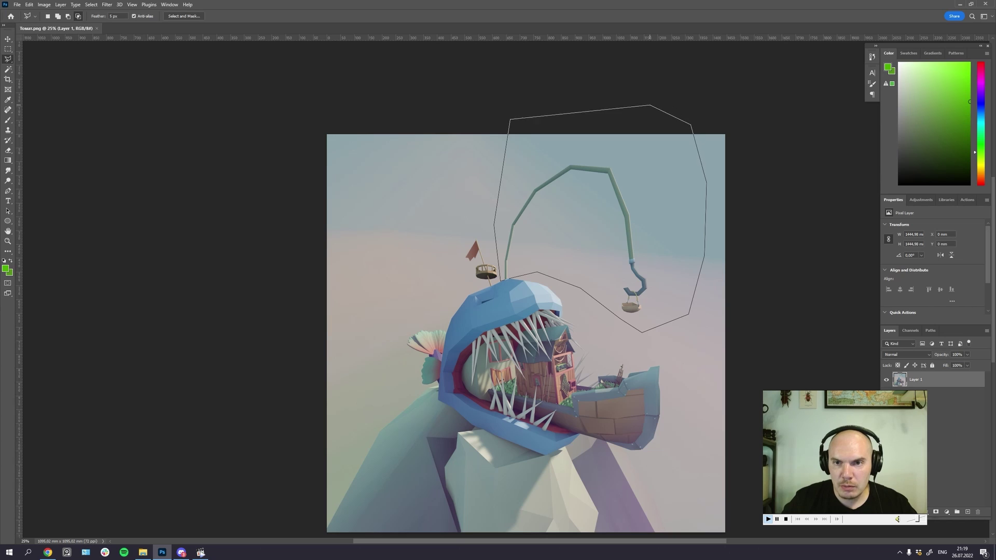
left_click(511, 120)
left_click_drag(618, 239, 555, 228)
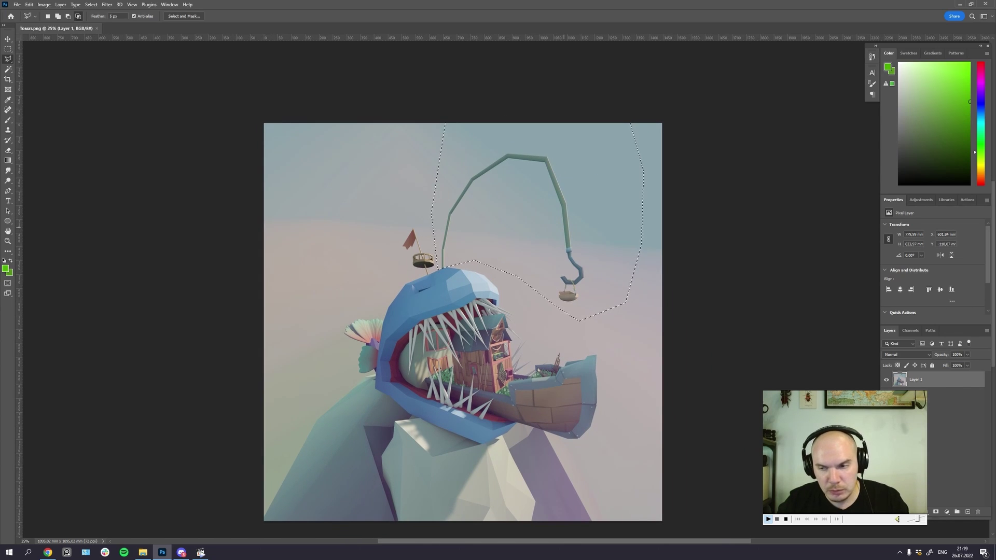
Step: Copy the selected rod and hook to a new layer, scale the copy down and position its base on the fish's head
key("ctrl+j")
key("ctrl+t")
left_click_drag(645, 123, 553, 194)
left_click_drag(518, 232, 498, 240)
key("Return")
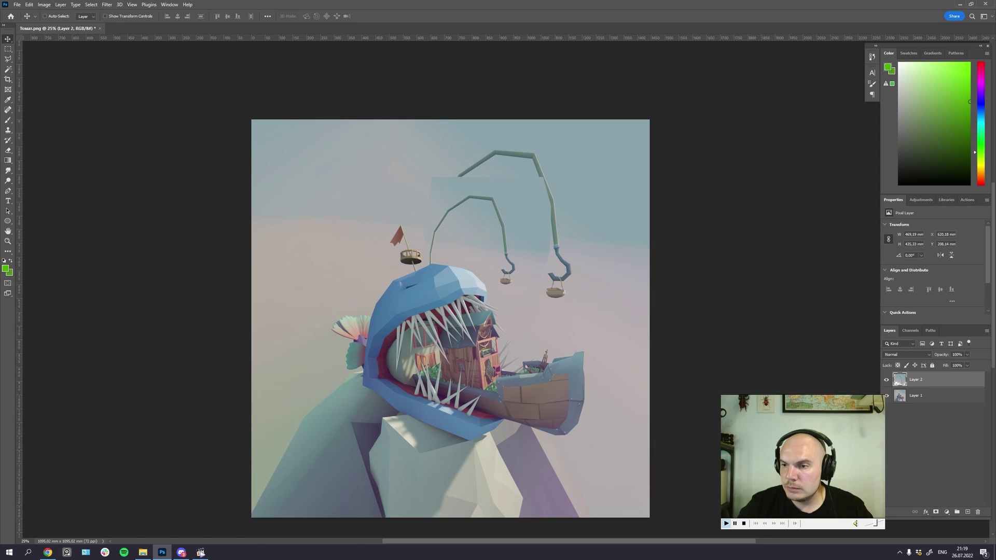
Step: Add a new layer beneath the scaled rod copy and paint out the original rod and hook with sampled background colours
left_click(934, 395)
left_click(967, 511)
key("b")
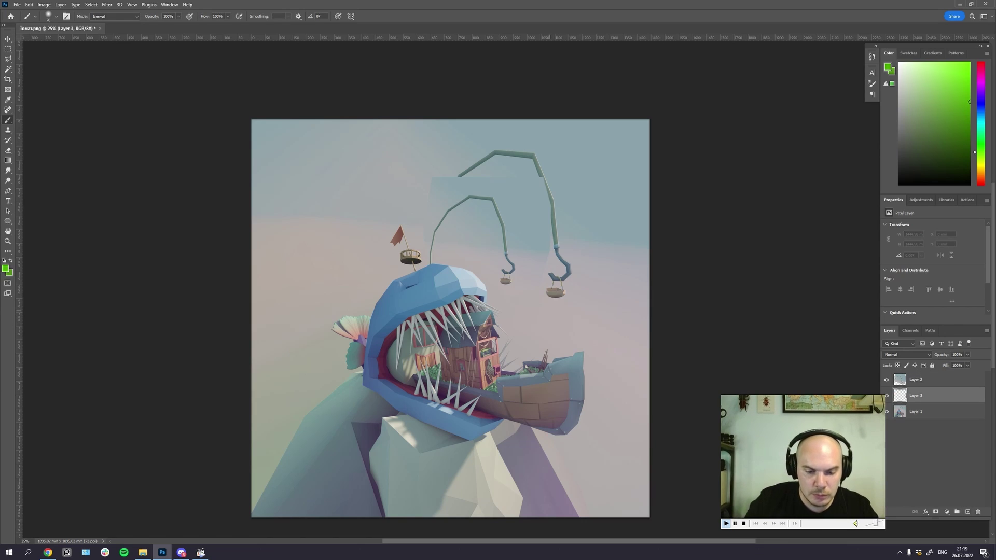
key("bracketleft")
key("bracketleft")
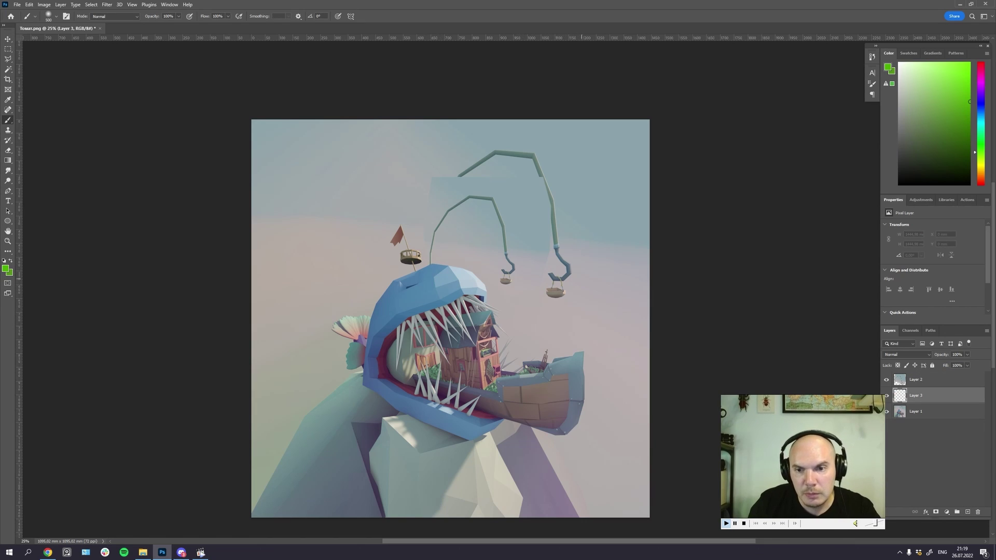
left_click(586, 311, "alt")
mouse_move(558, 295)
left_mouse_down()
mouse_move(550, 197)
mouse_move(511, 166)
mouse_move(456, 158)
mouse_move(422, 168)
mouse_move(402, 151)
left_mouse_up()
left_click(589, 239, "alt")
left_click(427, 214, "alt")
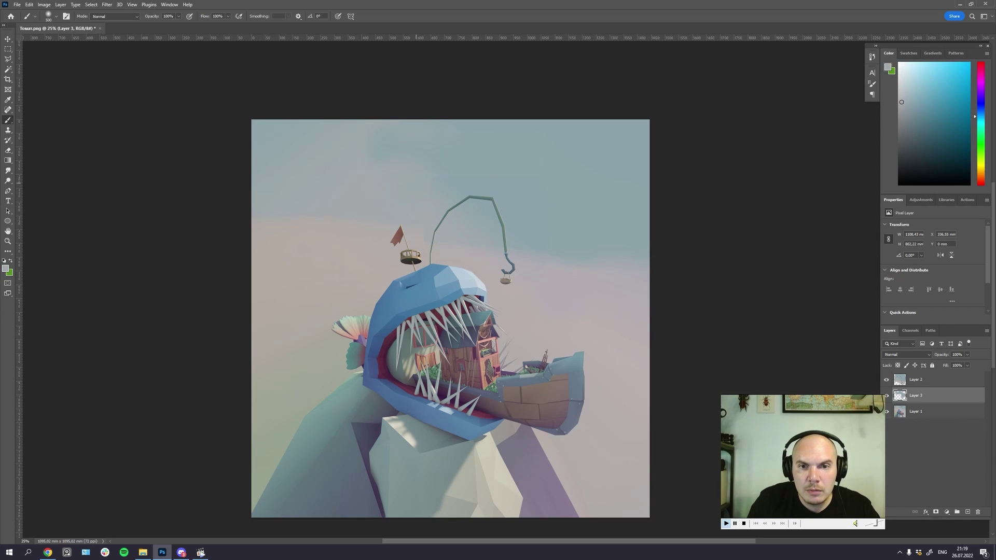
Step: Crop the render to a tighter 1:1 square of about 1098 mm per side around the anglerfish and its shortened rod
key("c")
left_click_drag(649, 119, 602, 166)
left_click_drag(543, 225, 484, 269)
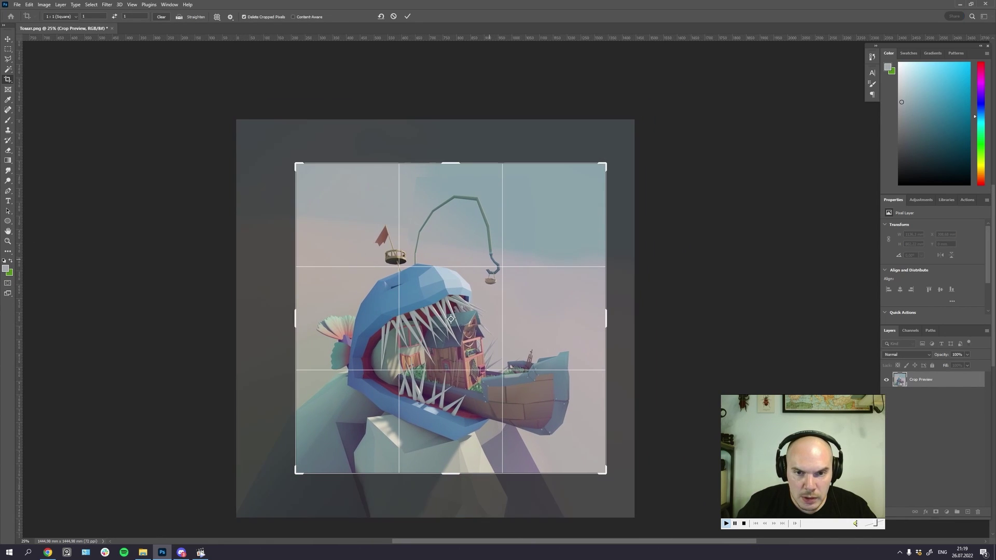
left_click_drag(602, 169, 592, 178)
left_click_drag(558, 210, 556, 210)
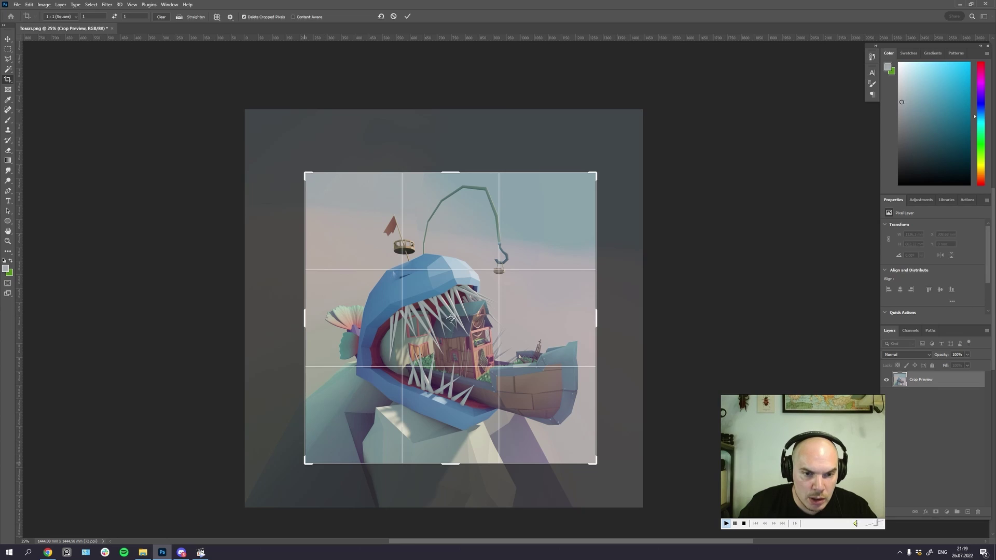
left_click_drag(304, 463, 300, 469)
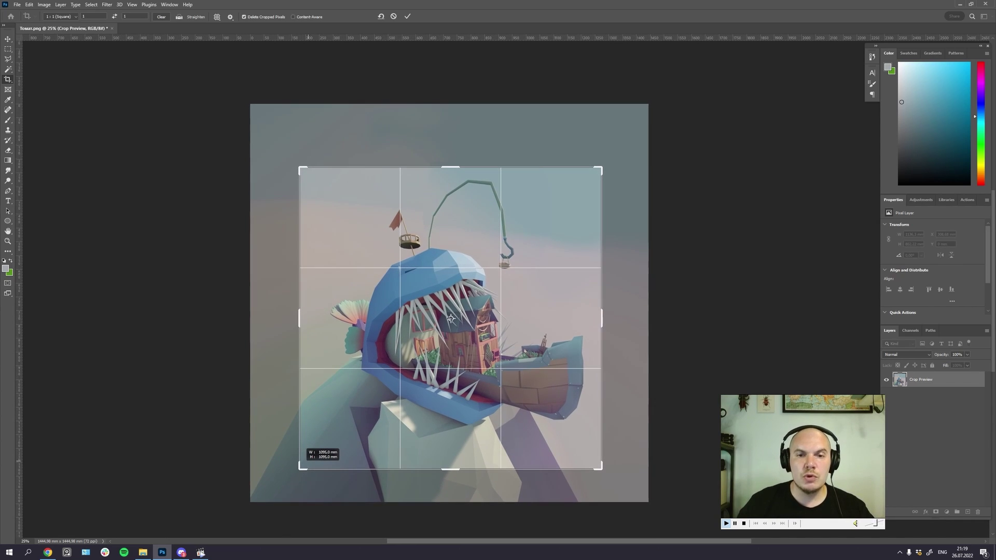
left_click_drag(452, 322, 451, 318)
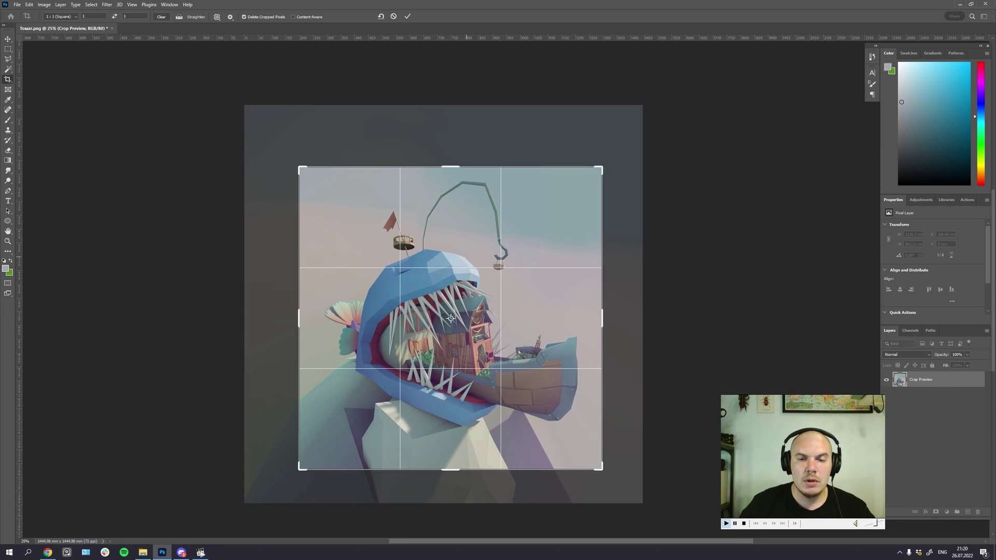
key("Return")
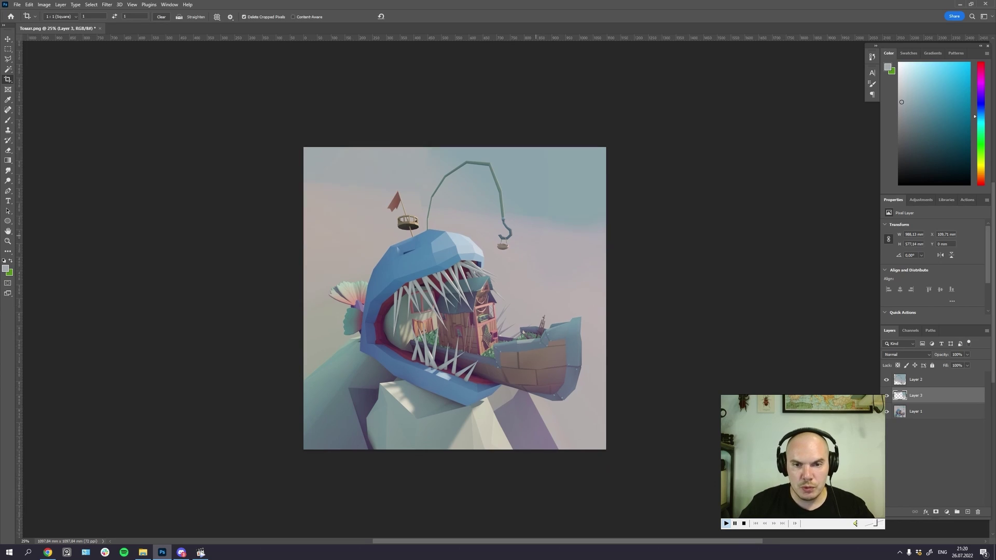
Step: Examine the cropped anglerfish composition, checking the head, teeth, hook and surrounding background up close and as a whole
key("ctrl+plus")
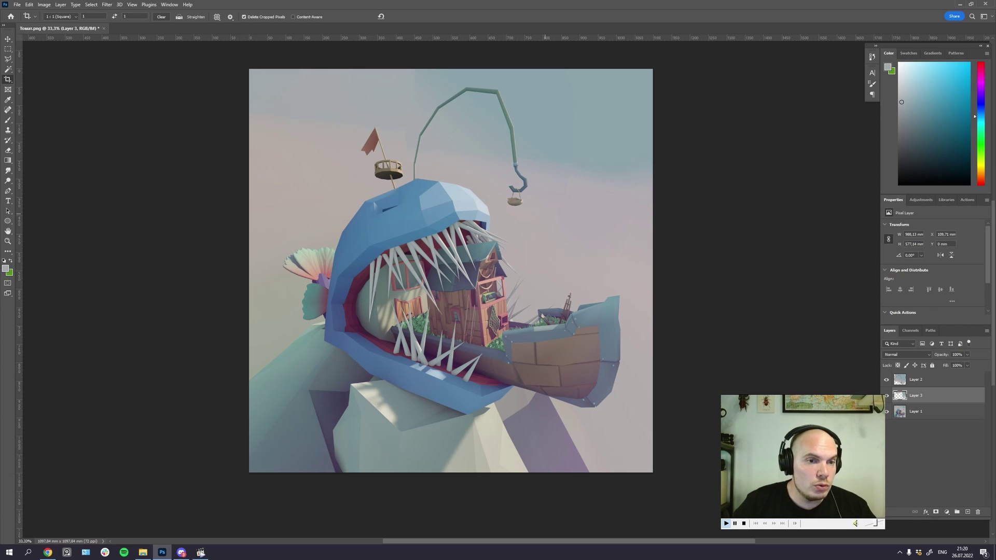
key("v")
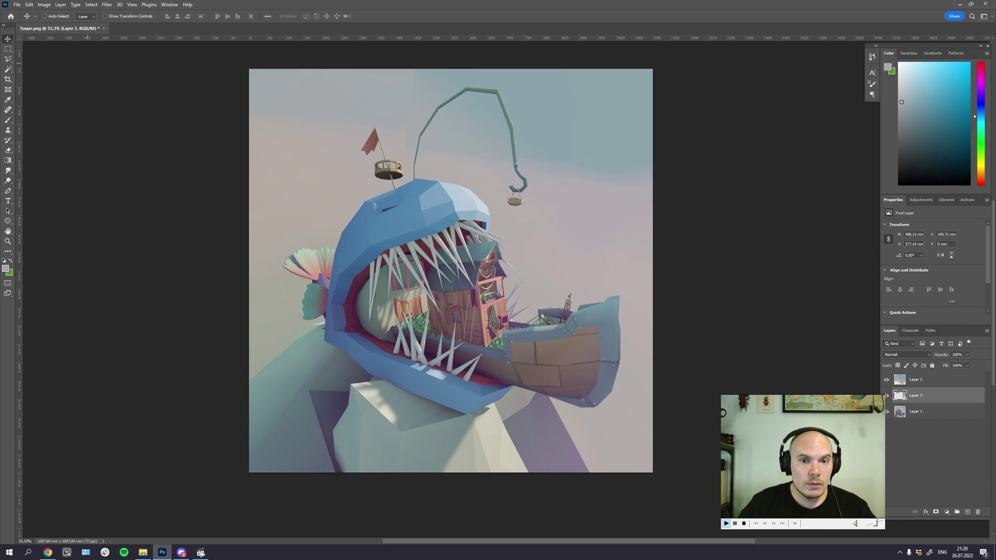
key("ctrl+plus")
key("ctrl+plus")
key("ctrl+plus")
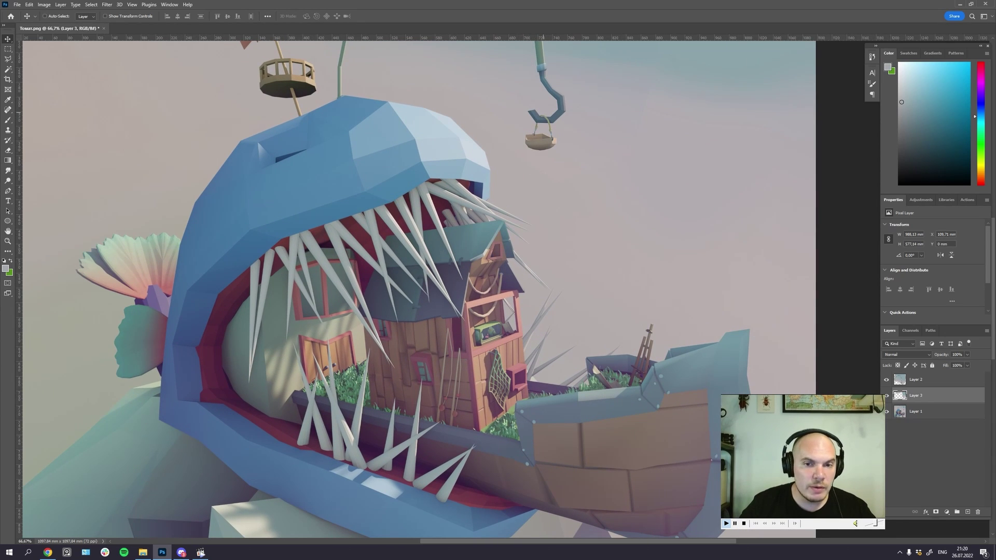
left_click_drag(531, 125, 524, 149)
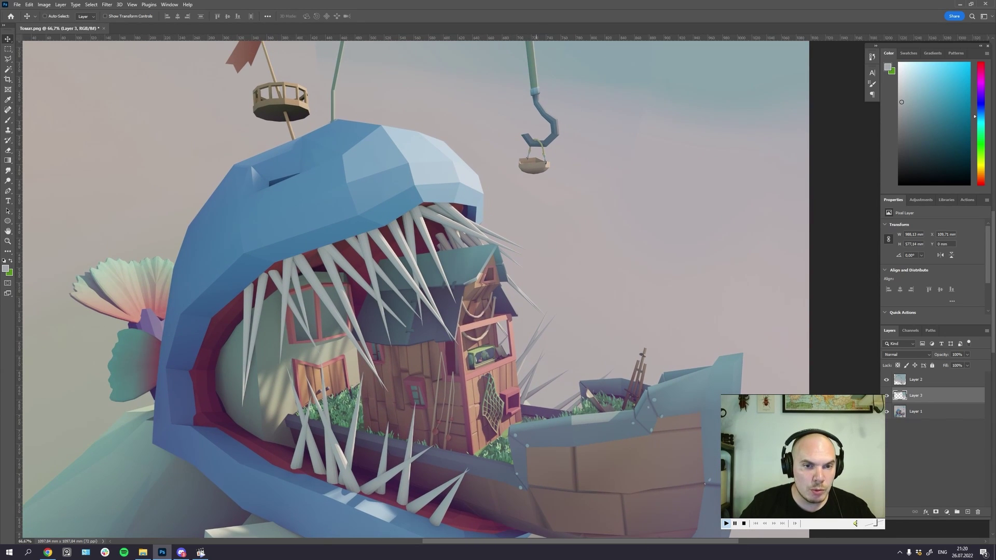
scroll(432, 289, "up", 1)
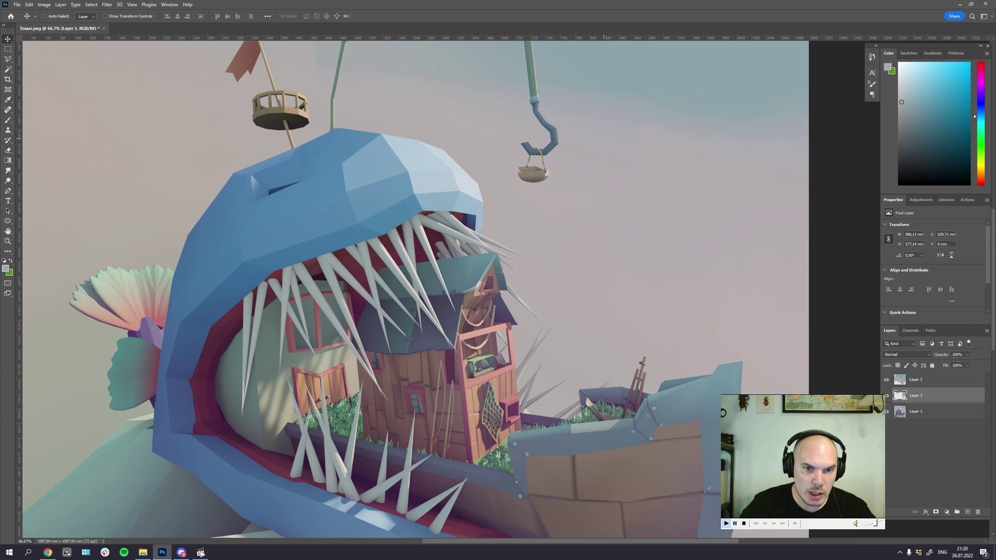
left_click_drag(613, 137, 573, 115)
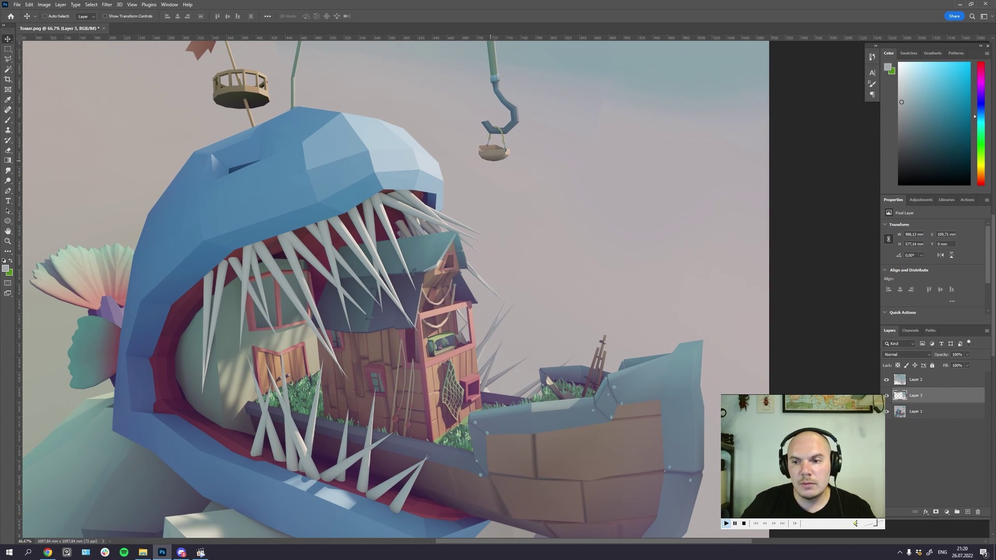
key("ctrl")
key("ctrl+minus")
key("ctrl+minus")
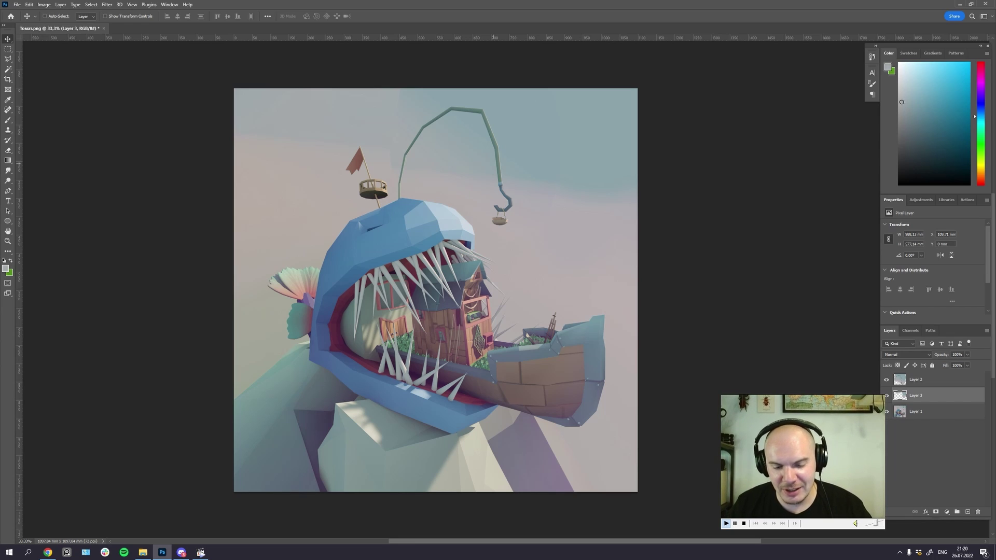
Step: Inspect the hut's small details up close, including the balcony aquarium, fishing net, windows, doors, easel and grass, at up to 400% zoom
key("ctrl+plus")
key("ctrl+plus")
key("ctrl+plus")
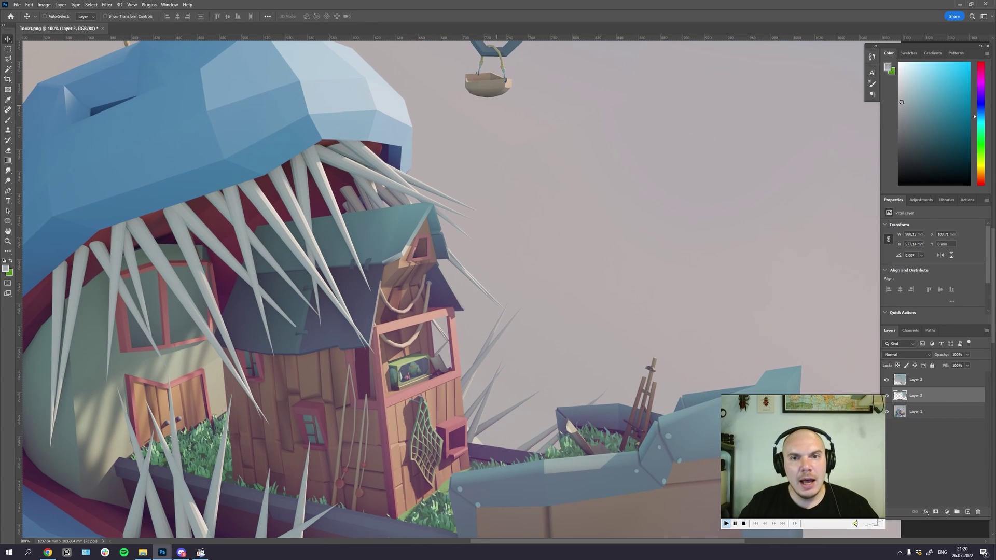
left_click_drag(474, 67, 485, 104)
scroll(409, 285, "down", 2)
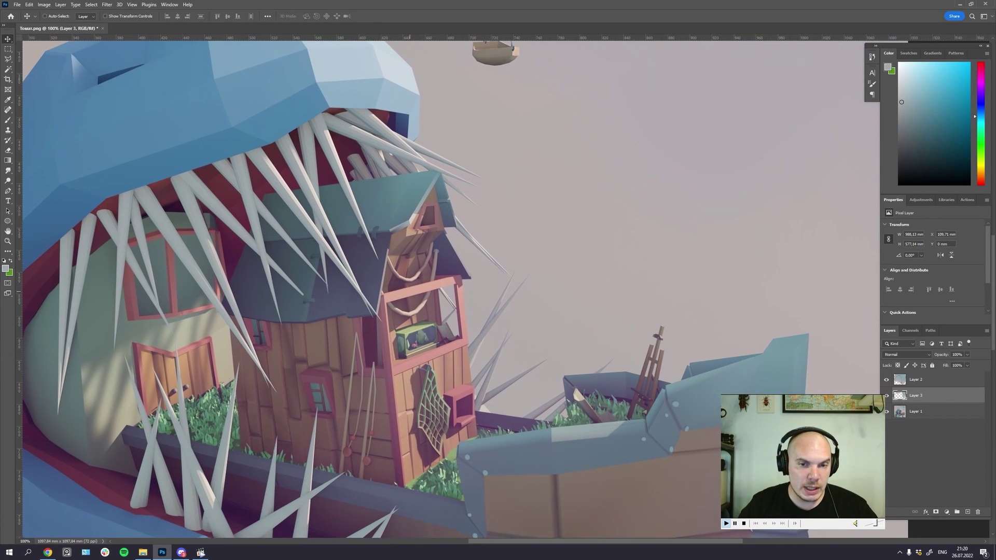
key("ctrl+minus")
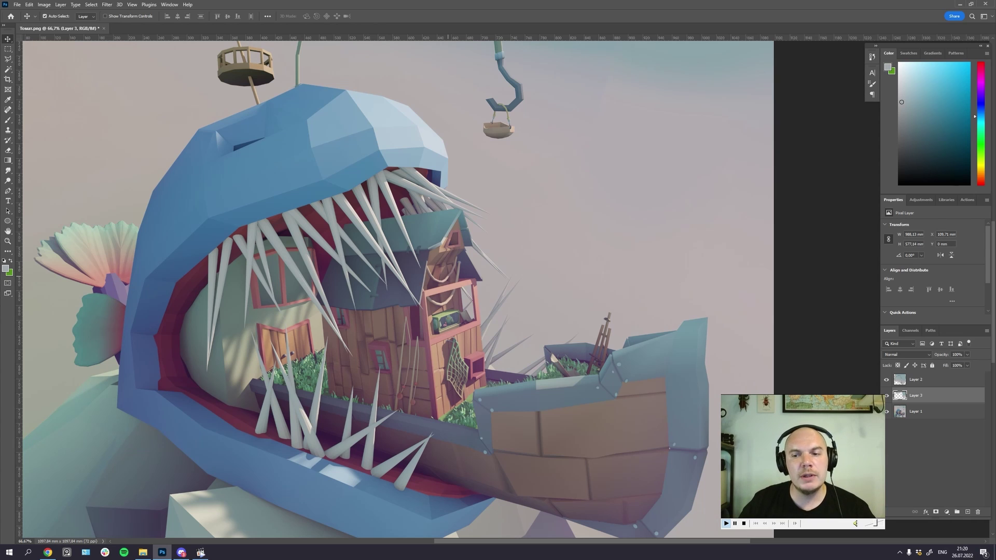
key("ctrl+plus")
key("ctrl+plus")
key("ctrl+plus")
key("ctrl+plus")
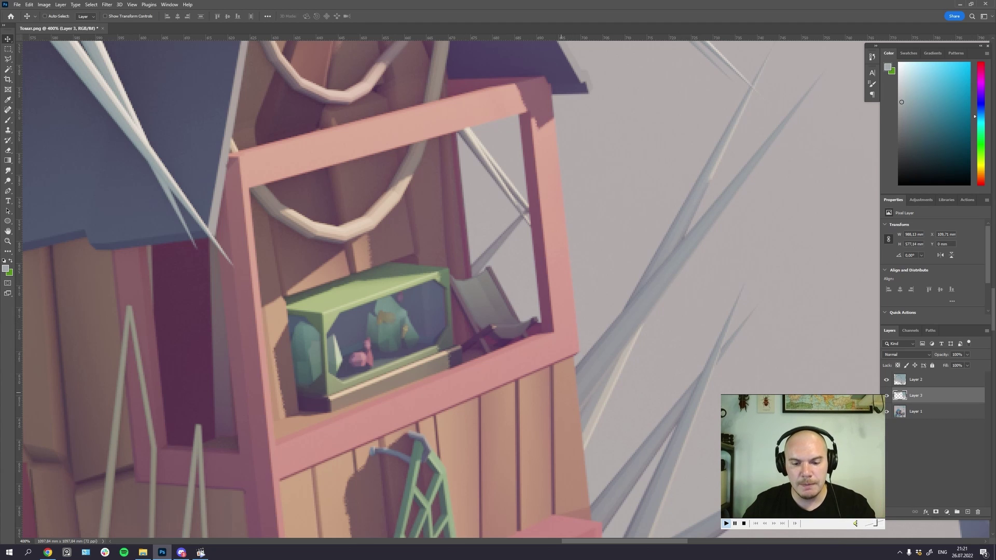
key("ctrl+minus")
key("ctrl+minus")
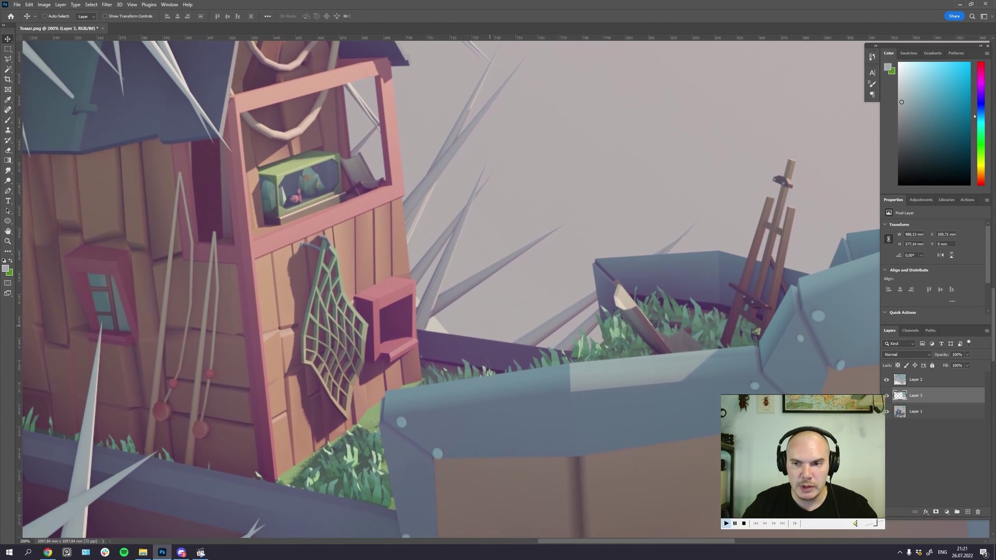
left_click_drag(764, 273, 760, 276)
left_click_drag(698, 251, 691, 262)
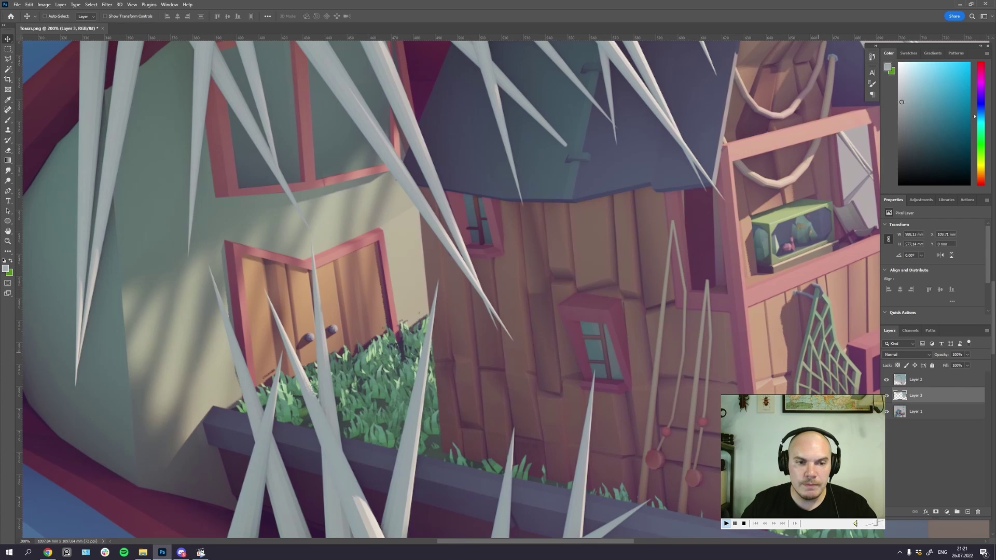
left_click_drag(579, 326, 562, 337)
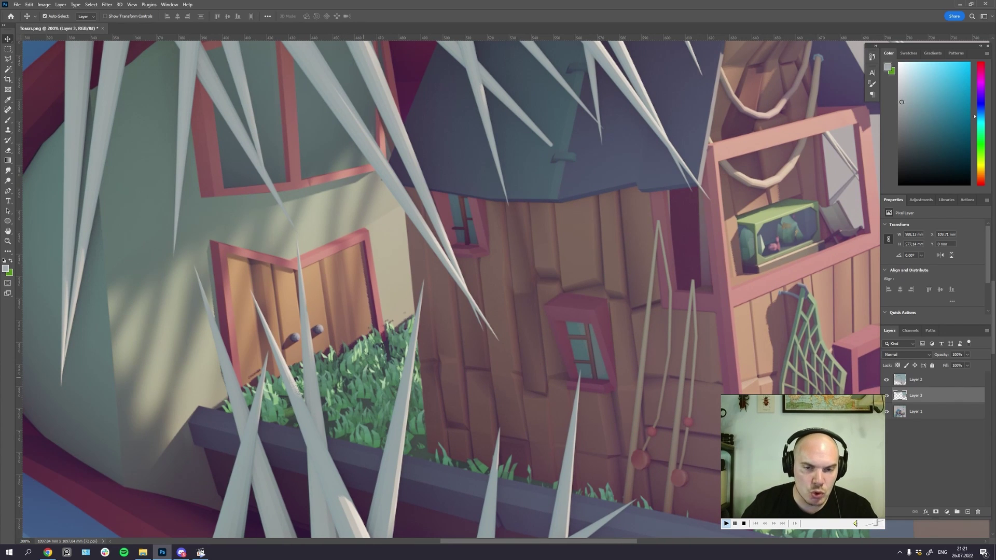
Step: Compare how the hut and teeth read within the whole anglerfish image at thumbnail size and at 50% zoom
key("ctrl+minus")
key("ctrl+minus")
key("ctrl+plus")
key("ctrl+minus")
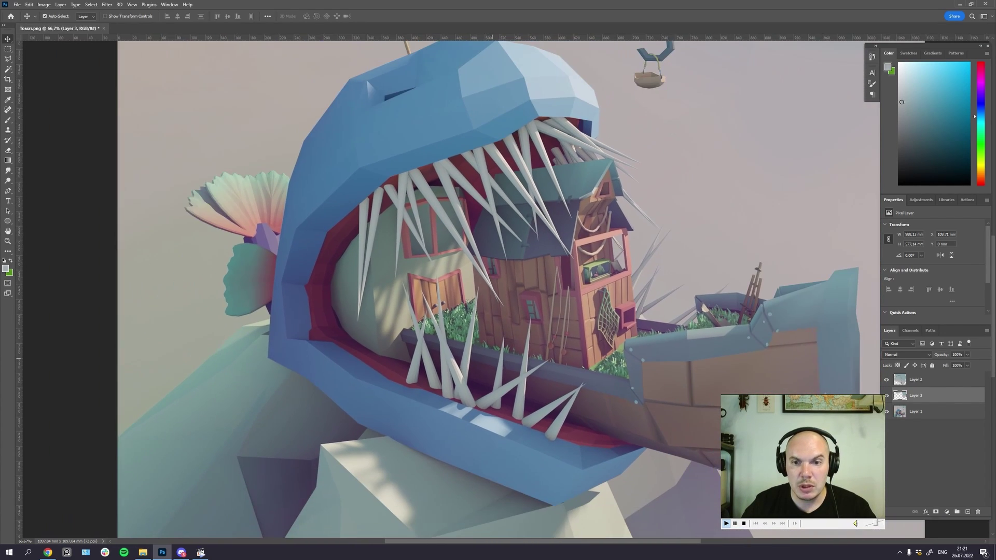
key("ctrl+minus")
key("ctrl+minus")
key("ctrl+minus")
key("ctrl+minus")
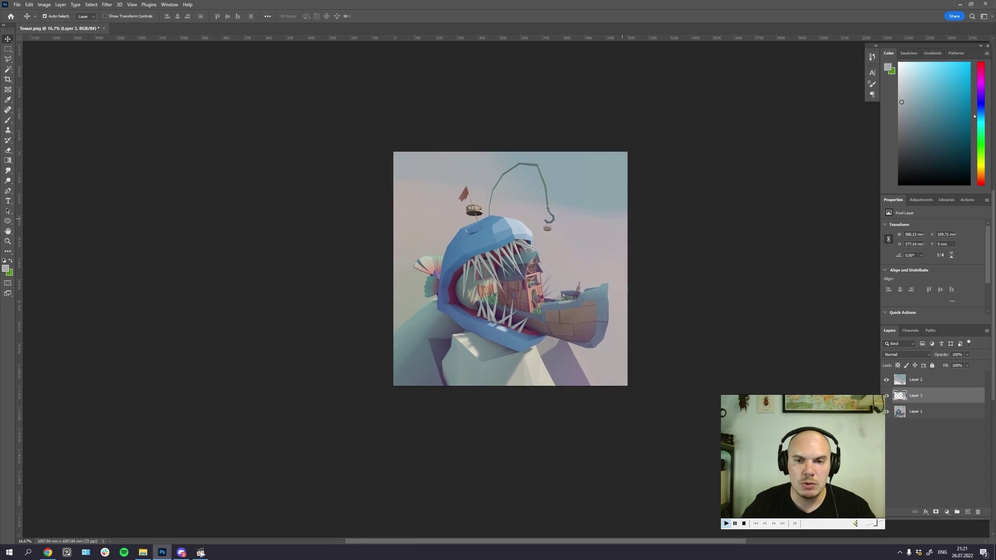
key("ctrl+plus")
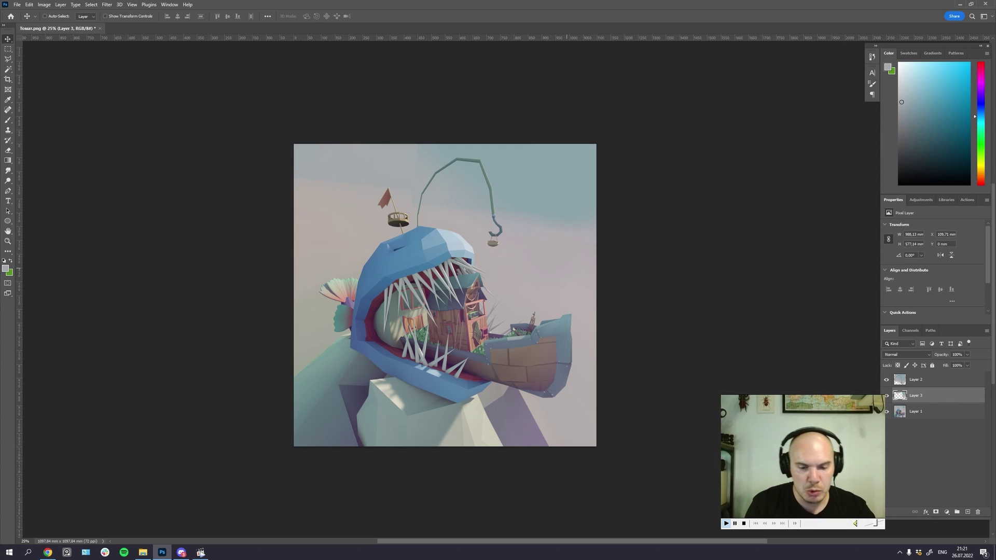
scroll(507, 290, "up", 2)
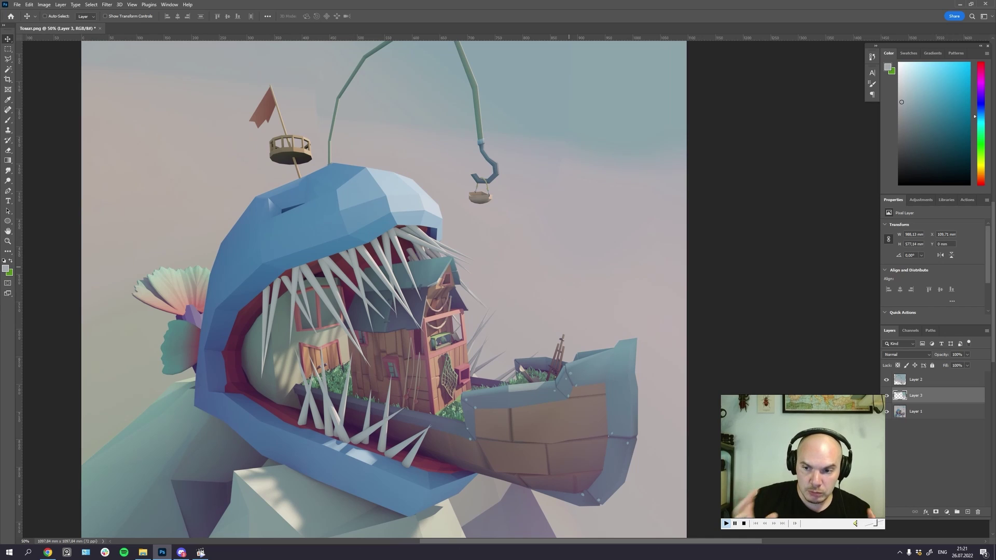
left_click_drag(407, 337, 462, 299)
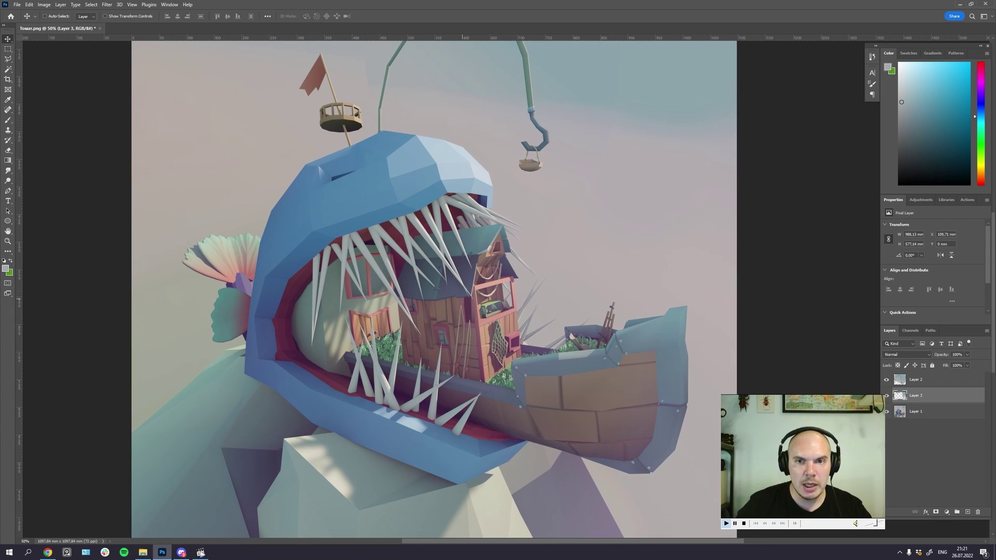
scroll(434, 290, "up", 1)
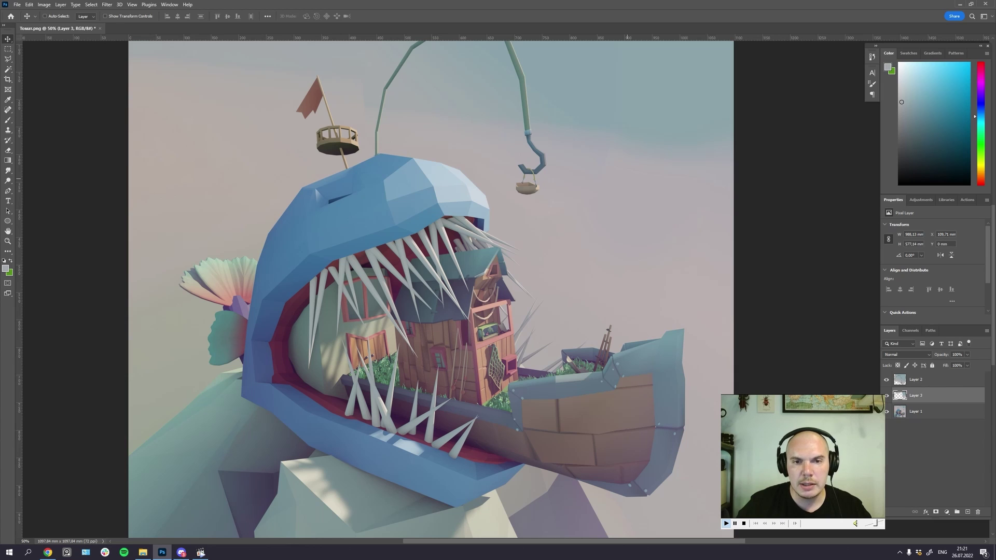
scroll(431, 290, "down", 1)
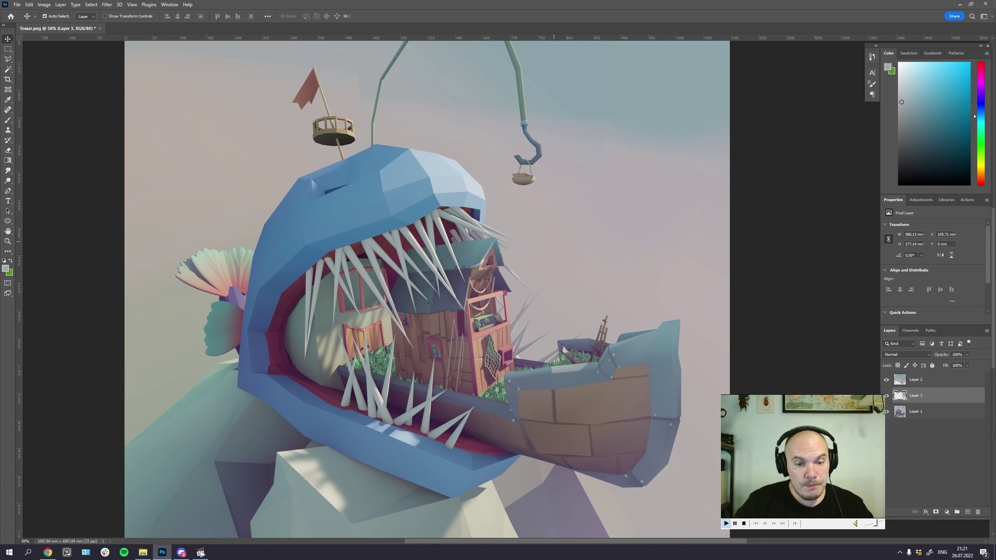
Step: Merge all visible layers into one and desaturate the image to check the anglerfish render's values in grayscale
key("ctrl+shift+e")
key("ctrl+minus")
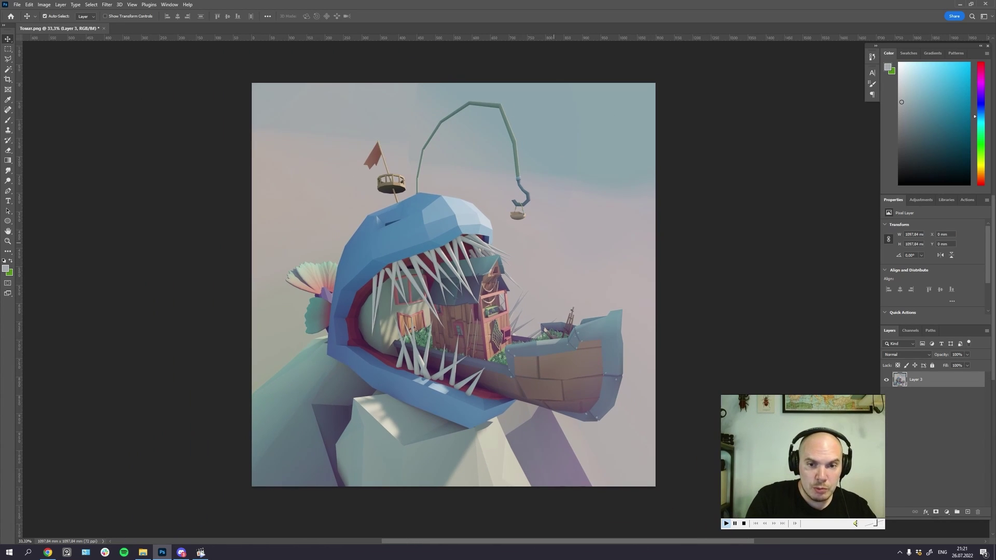
key("ctrl+shift+u")
key("ctrl+minus")
key("ctrl+plus")
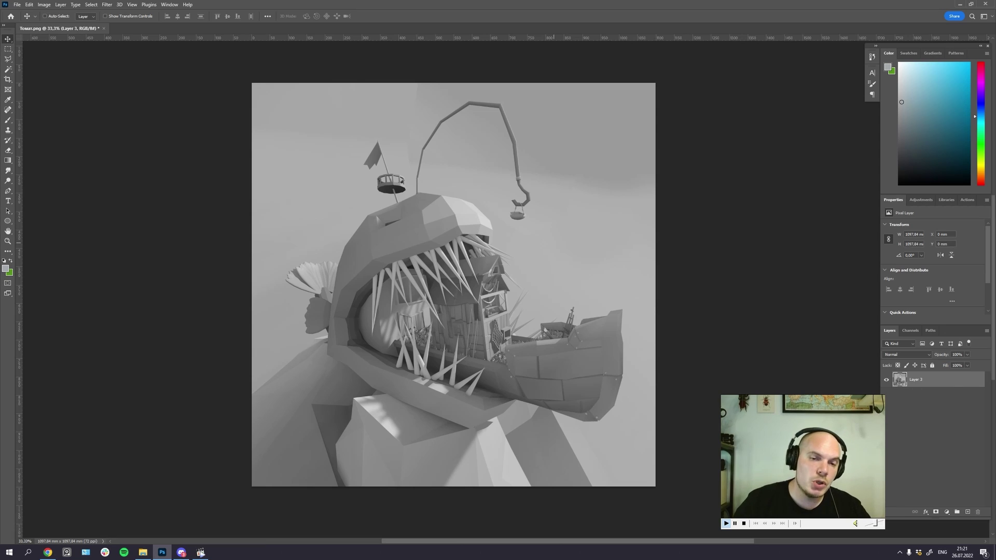
Step: Undo the desaturation to bring back the merged anglerfish render's colours, leaving its levels unadjusted
key("ctrl+l")
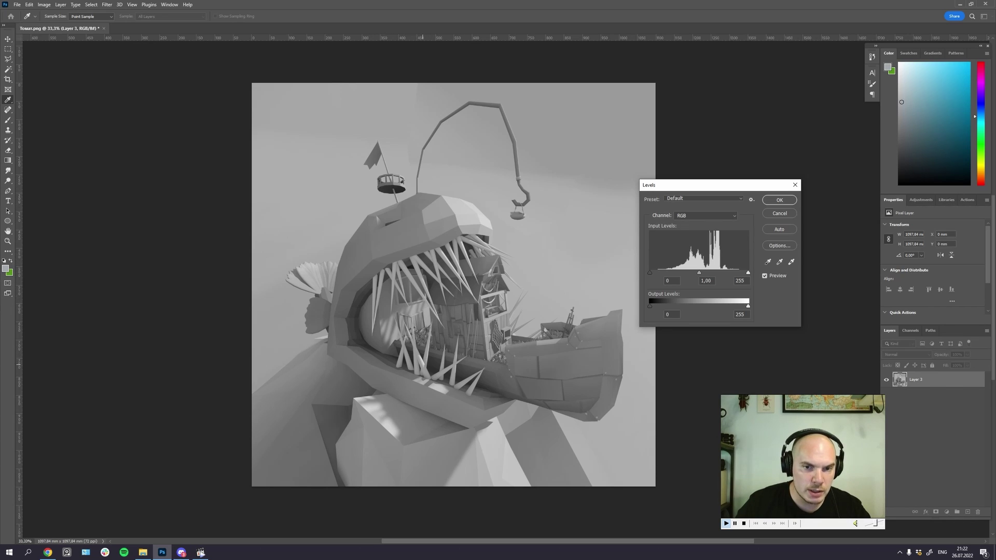
key("Escape")
key("ctrl+z")
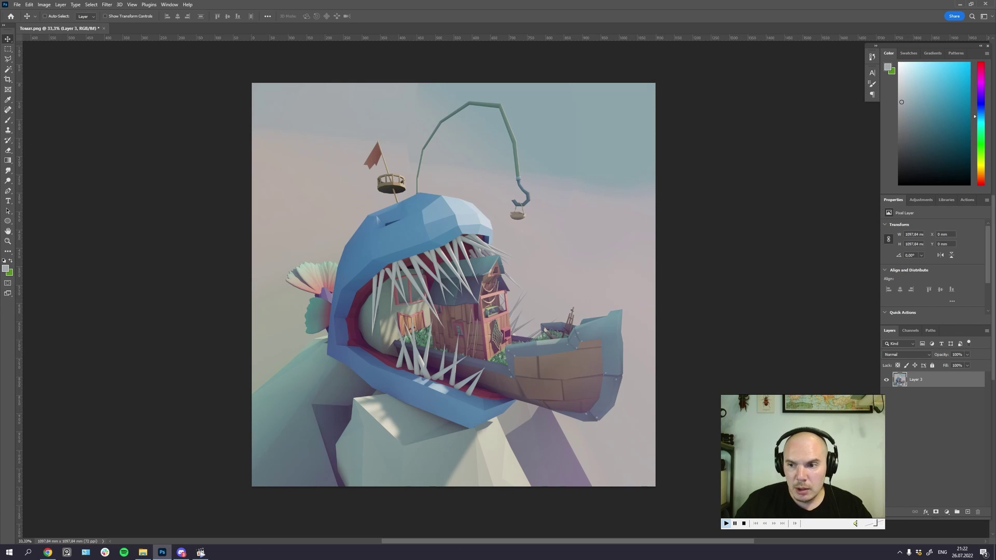
Step: Add a Brightness/Contrast adjustment layer above the merged render and raise its contrast slightly
left_click(947, 512)
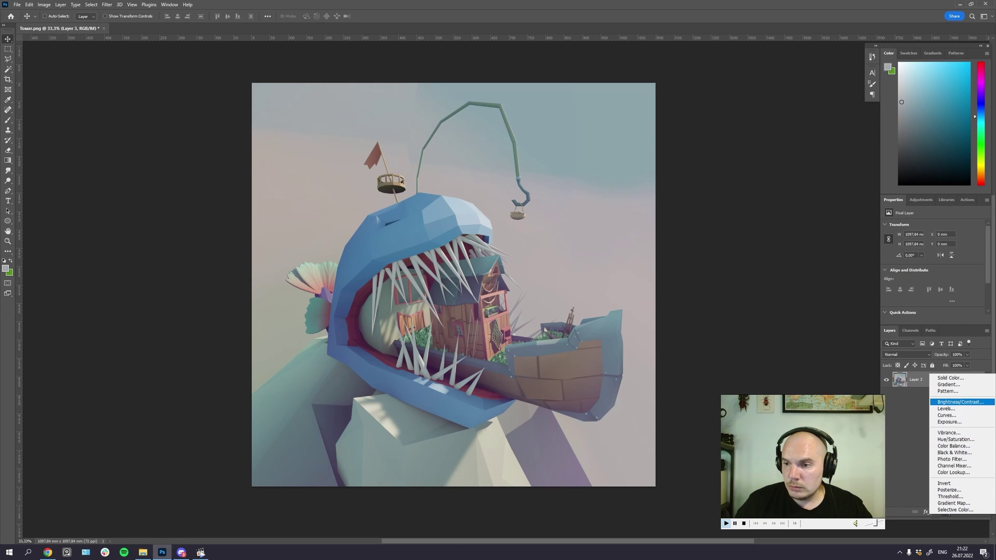
left_click(954, 403)
left_click_drag(932, 263, 943, 262)
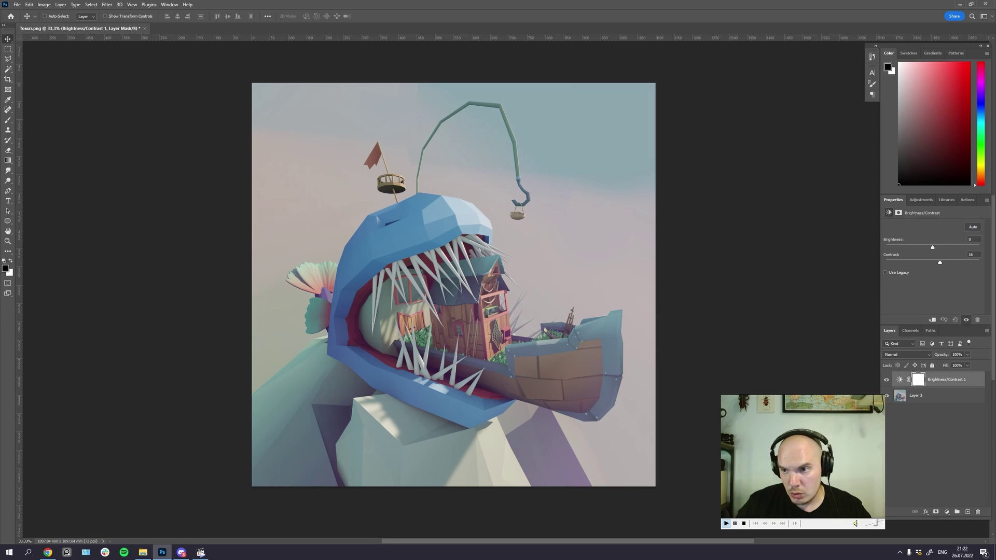
left_click_drag(542, 272, 535, 284)
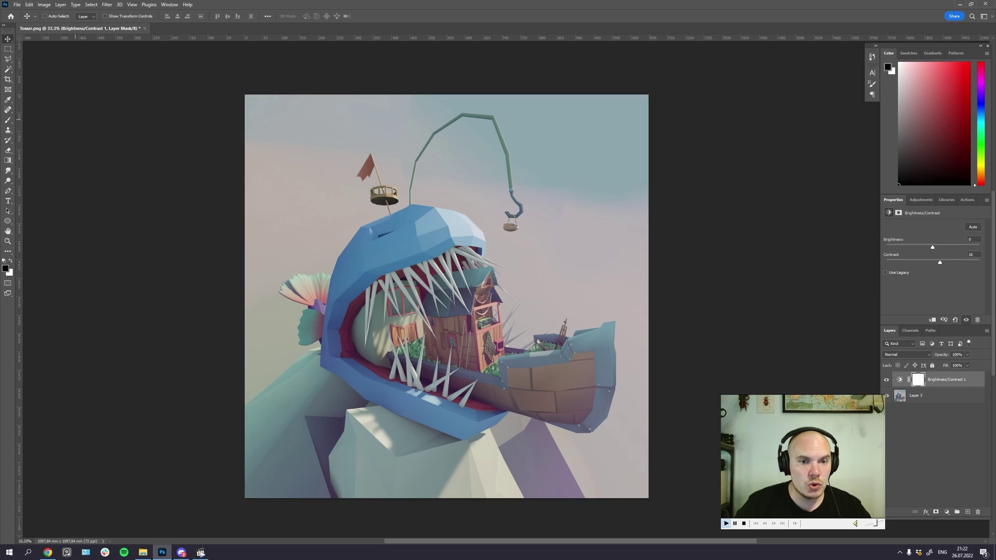
Step: Set the Polygonal Lasso tool's feather to 0 px for hard-edged selections
key("l")
scroll(533, 161, "up", 1)
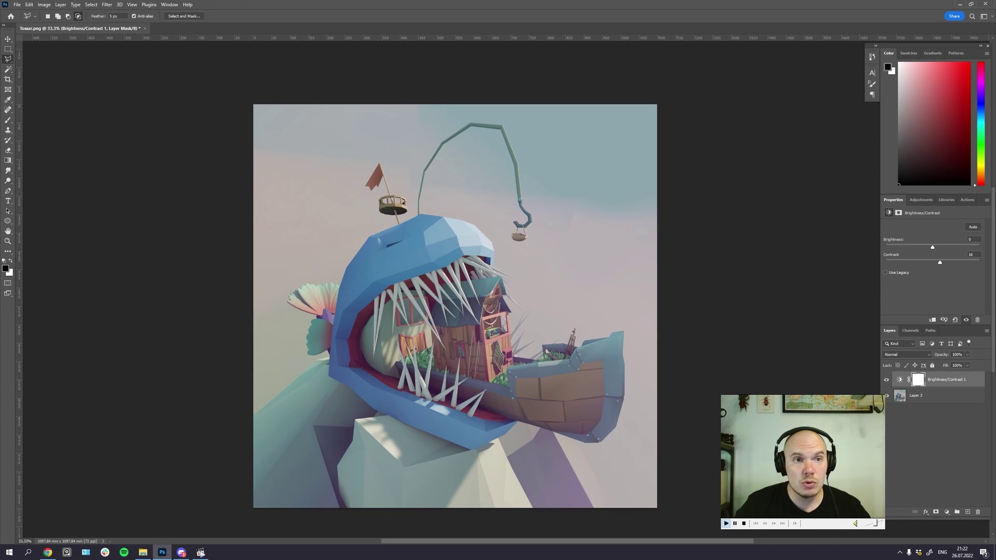
double_click(114, 16)
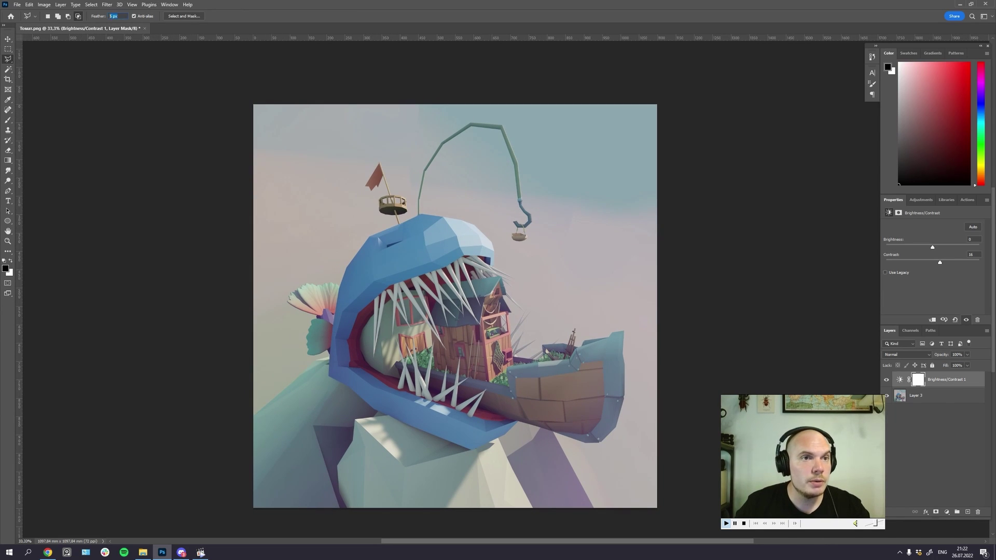
type("0")
left_click(7, 39)
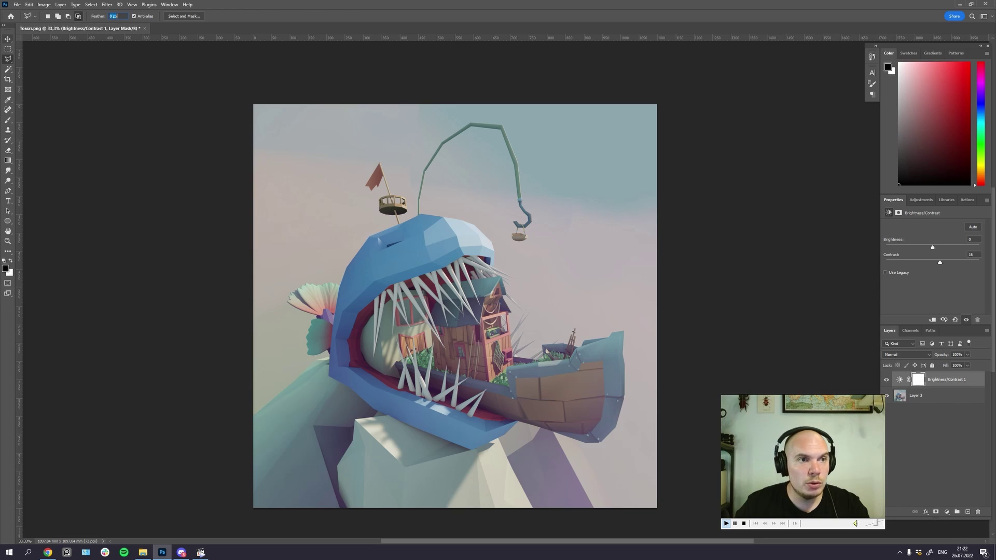
Step: Outline the tall thin spike beside the hut's balcony with a Polygonal Lasso selection
left_click_drag(428, 130, 462, 142)
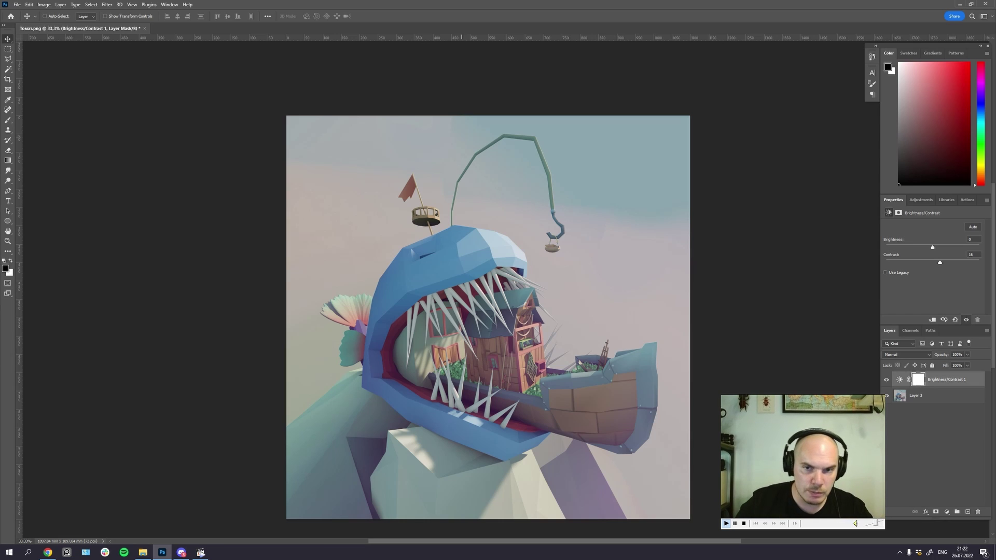
key("ctrl+plus")
key("ctrl+plus")
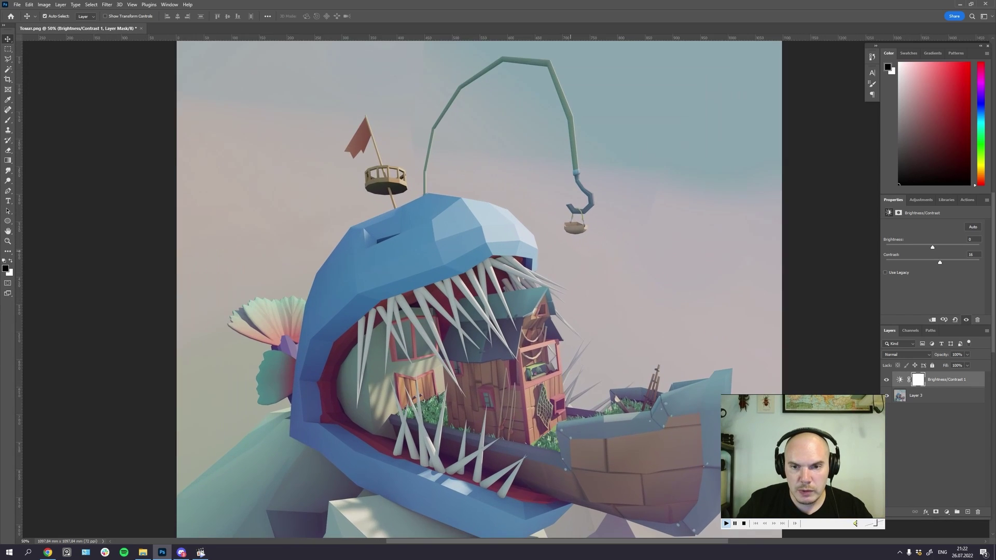
left_click_drag(627, 293, 533, 277)
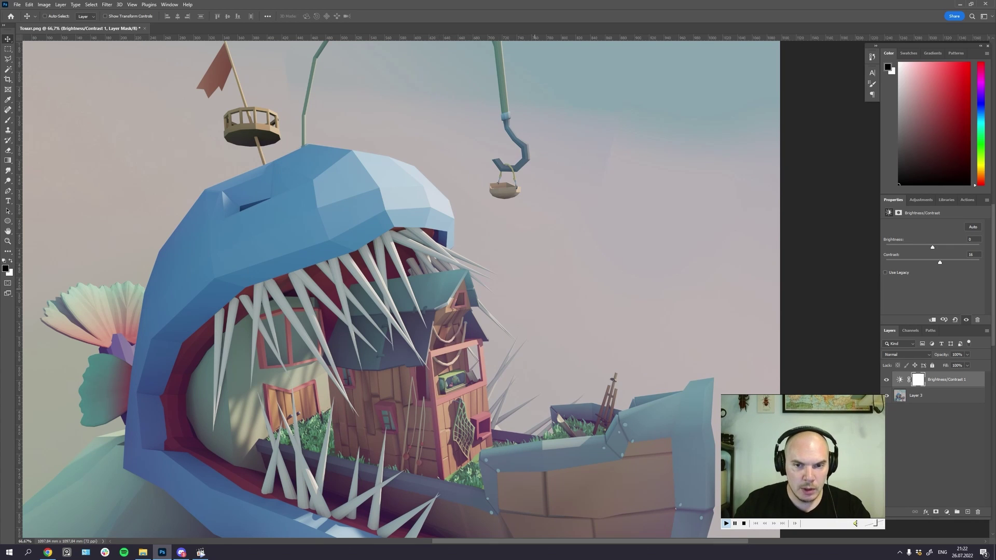
left_click_drag(547, 307, 512, 280)
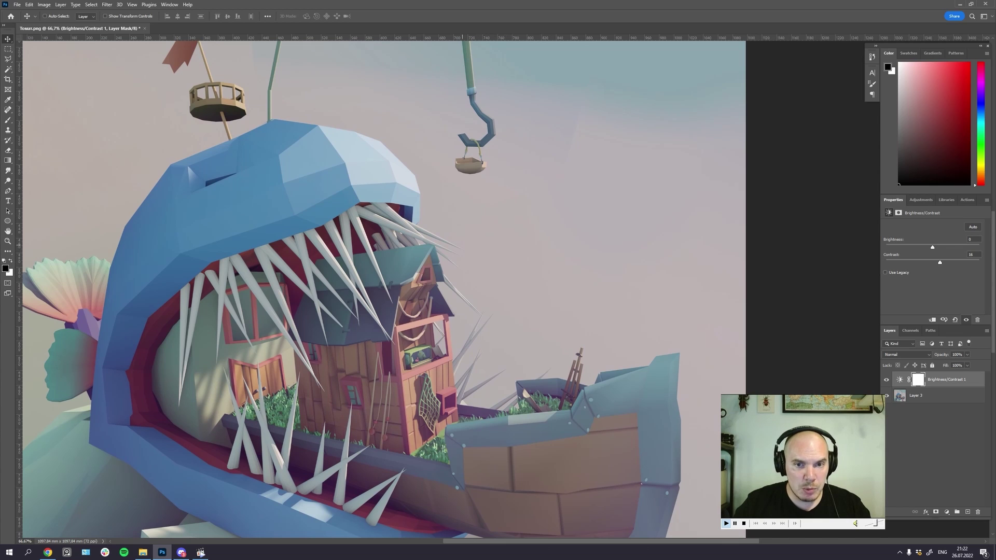
key("ctrl+plus")
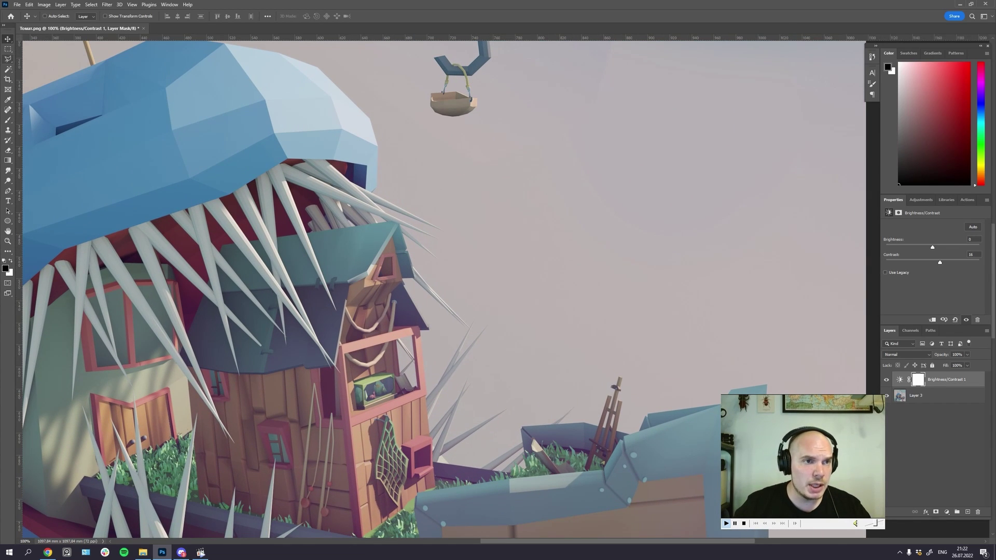
left_click(8, 58)
left_click_drag(399, 179, 423, 206)
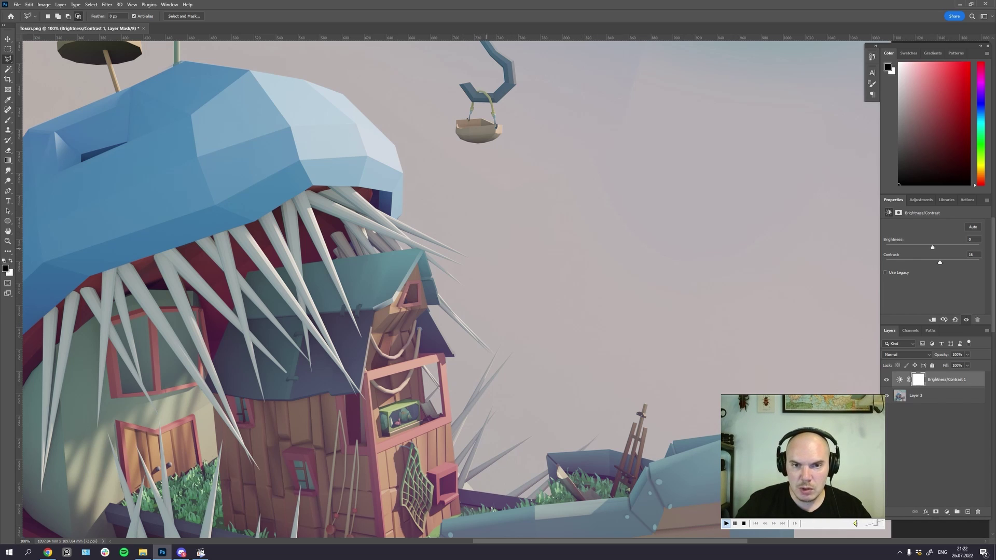
left_click_drag(486, 248, 493, 168)
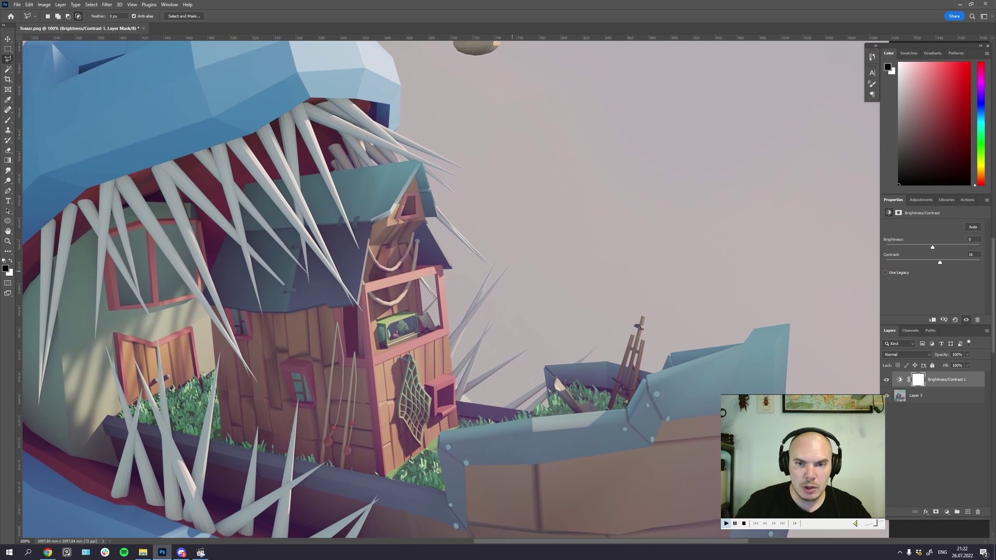
left_click_drag(509, 263, 450, 339)
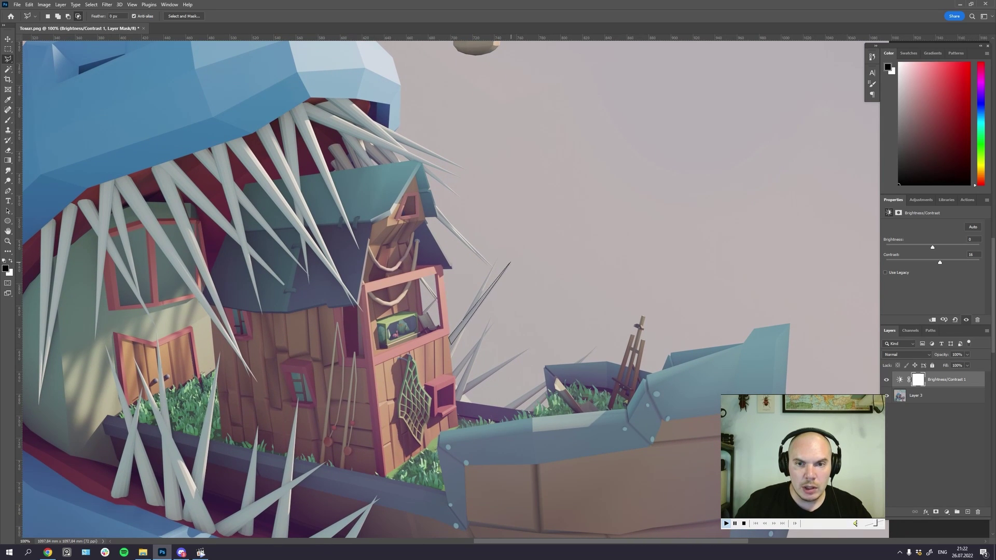
Step: Ready the Gradient tool and add a new empty layer above the Brightness/Contrast adjustment
key("g")
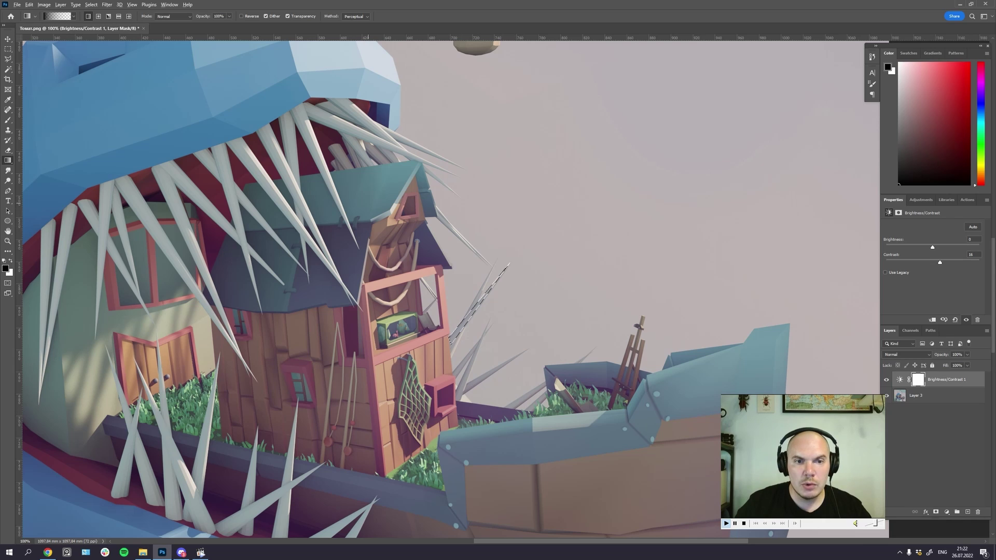
key("x")
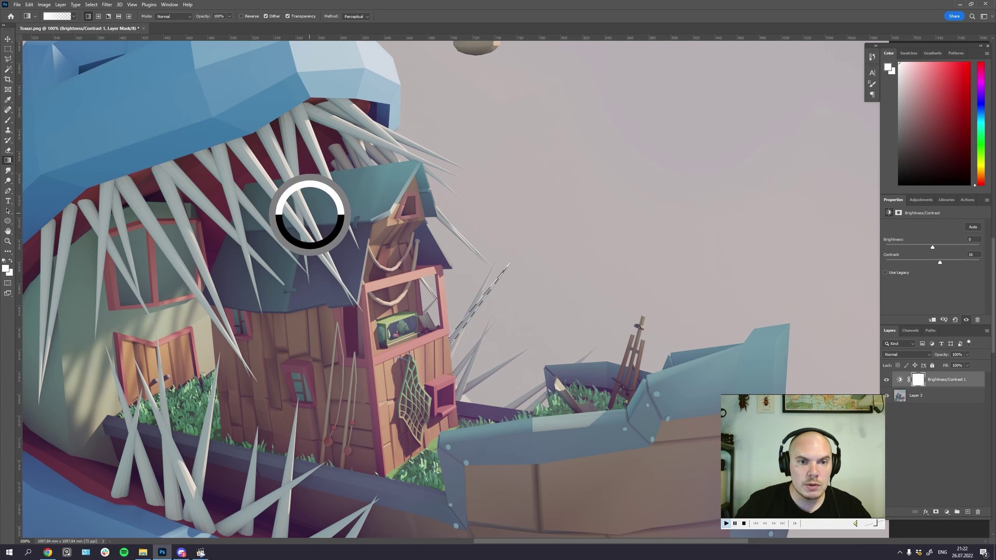
left_click(967, 512)
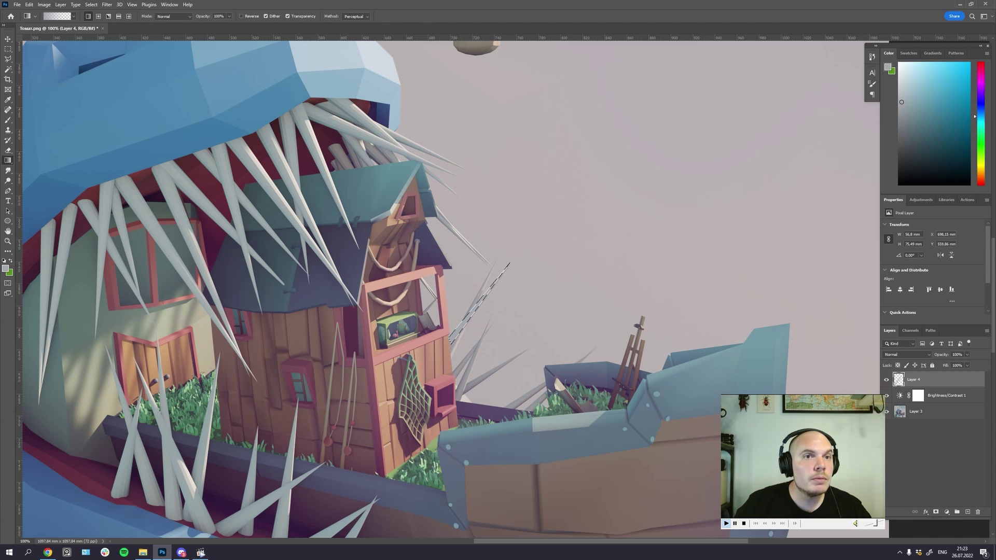
Step: Try lightening the selected spike with a gradient in a sampled off-white colour, and clear the selection
left_click_drag(594, 203, 589, 223)
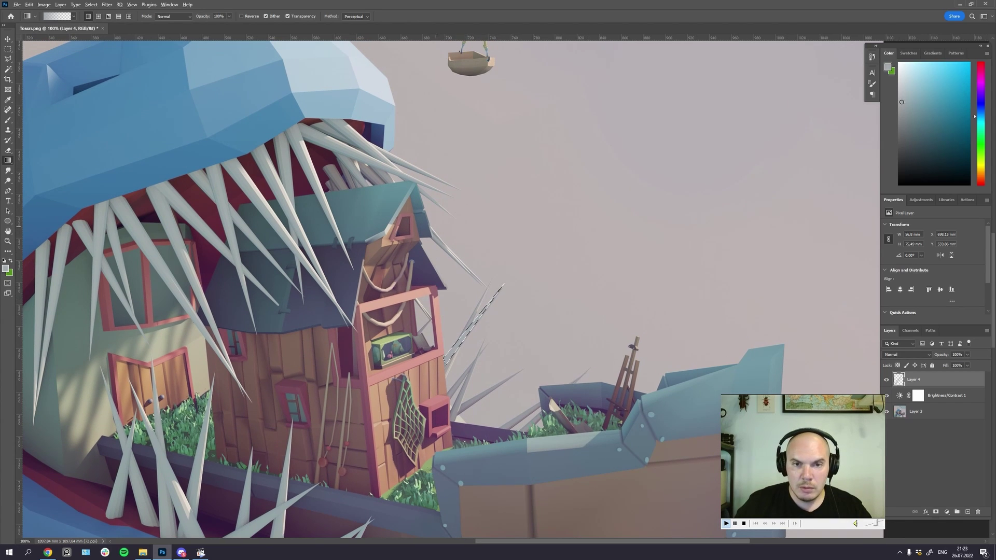
left_click(374, 140, "alt")
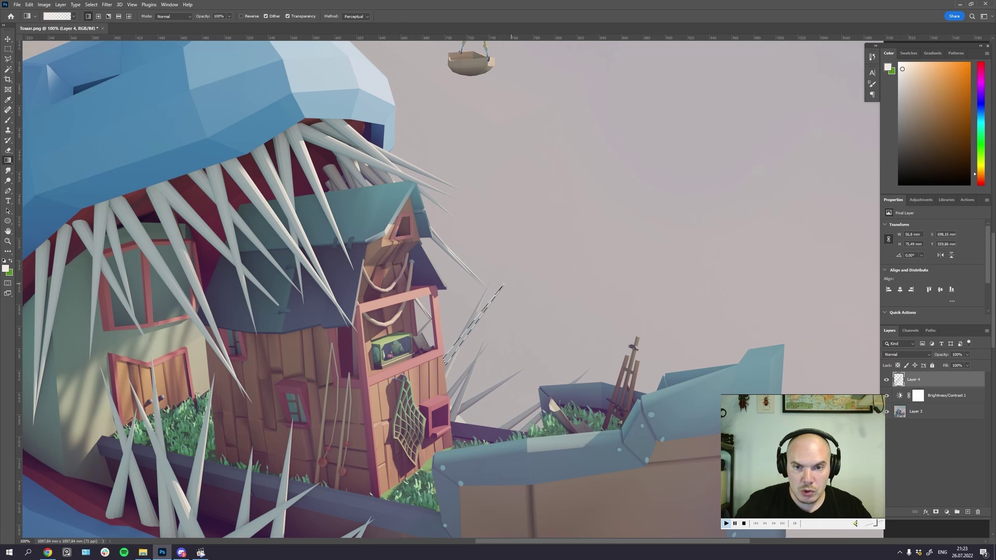
key("ctrl+d")
Step: Undo the light gradient on the spike beside the balcony and drop its selection
left_click_drag(563, 361, 587, 363)
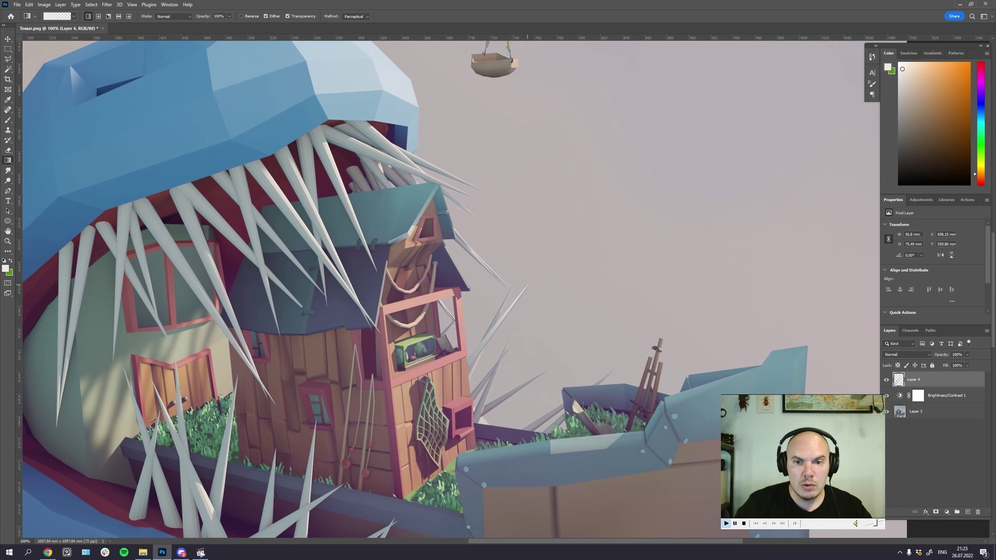
scroll(441, 288, "right", 2)
key("l")
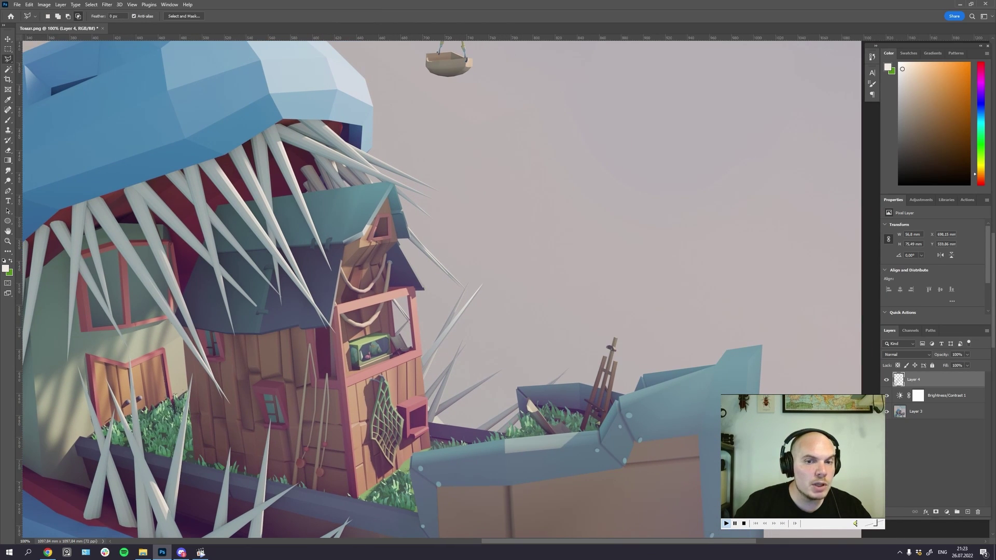
key("ctrl+z")
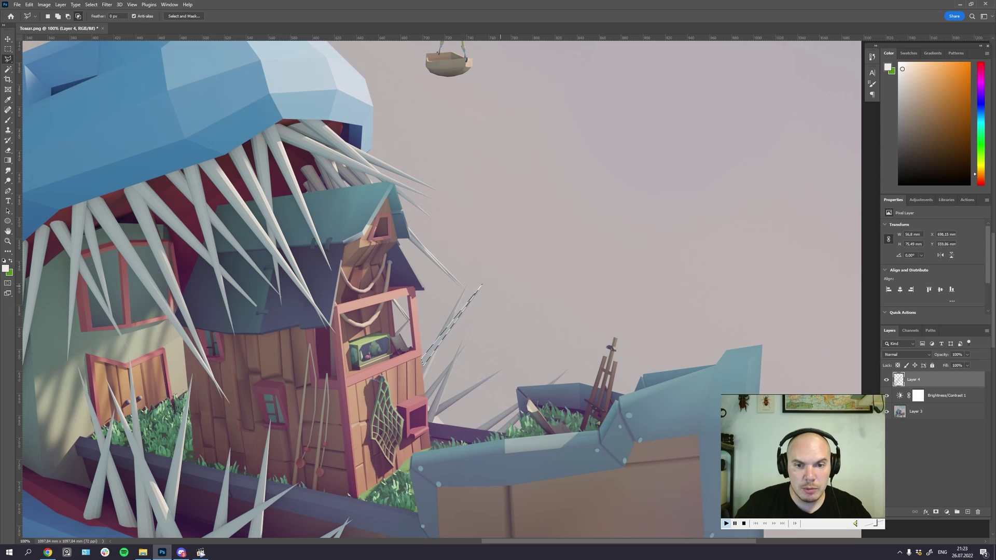
key("ctrl+z")
key("ctrl+d")
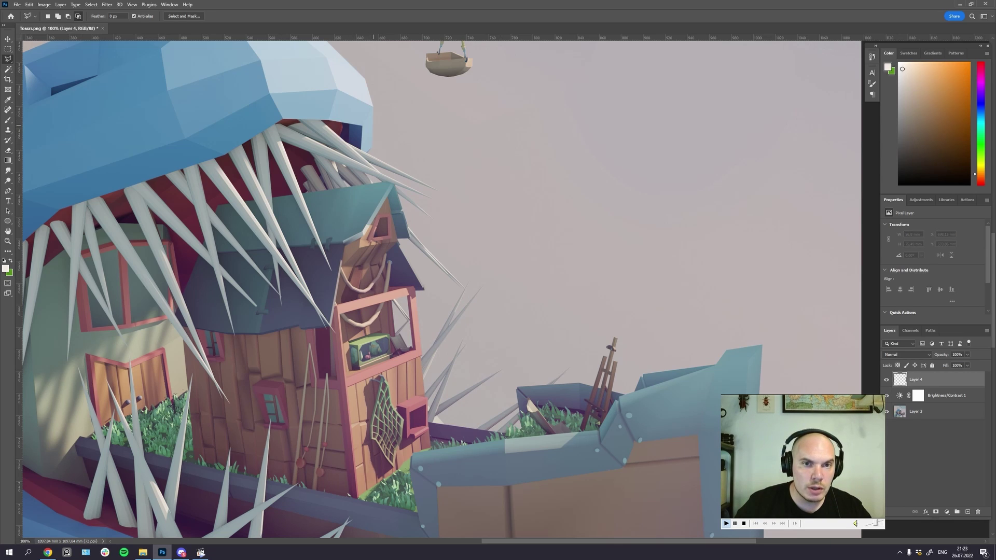
Step: Select the background beside the hut with the Polygonal Lasso, tracing around the front teeth and roof edge
left_click(374, 125)
mouse_move(371, 151)
left_mouse_down()
mouse_move(439, 190)
mouse_move(376, 171)
mouse_move(437, 198)
mouse_move(397, 185)
mouse_move(432, 217)
mouse_move(399, 200)
mouse_move(407, 229)
mouse_move(465, 288)
mouse_move(408, 236)
mouse_move(403, 258)
mouse_move(425, 291)
mouse_move(507, 353)
mouse_move(645, 167)
mouse_move(444, 115)
mouse_move(374, 126)
left_mouse_up()
key("b")
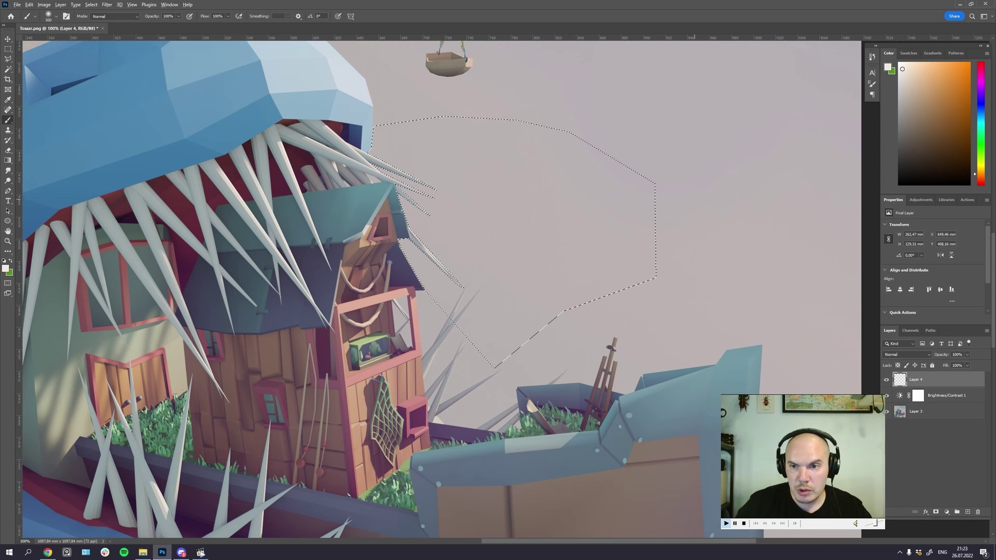
Step: Brush a soft, darker blue-grey haze into the selected background behind the front teeth, and clear the selection
left_click_drag(544, 87, 612, 327)
left_click(695, 124, "alt")
left_click_drag(682, 228, 625, 48)
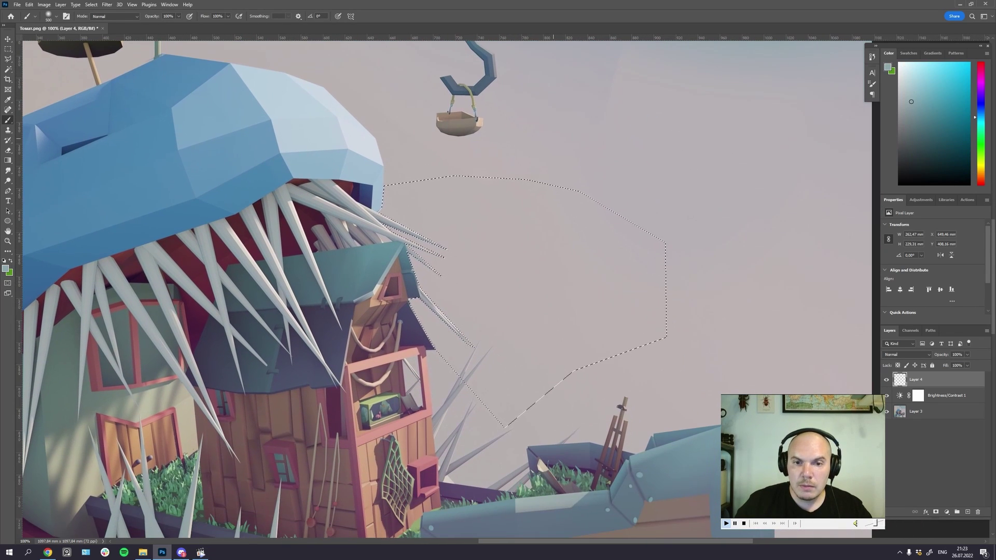
mouse_move(396, 275)
left_mouse_down()
mouse_move(406, 284)
mouse_move(388, 285)
mouse_move(385, 265)
mouse_move(392, 280)
left_mouse_up()
key("ctrl+z")
left_click(914, 119)
key("ctrl+d")
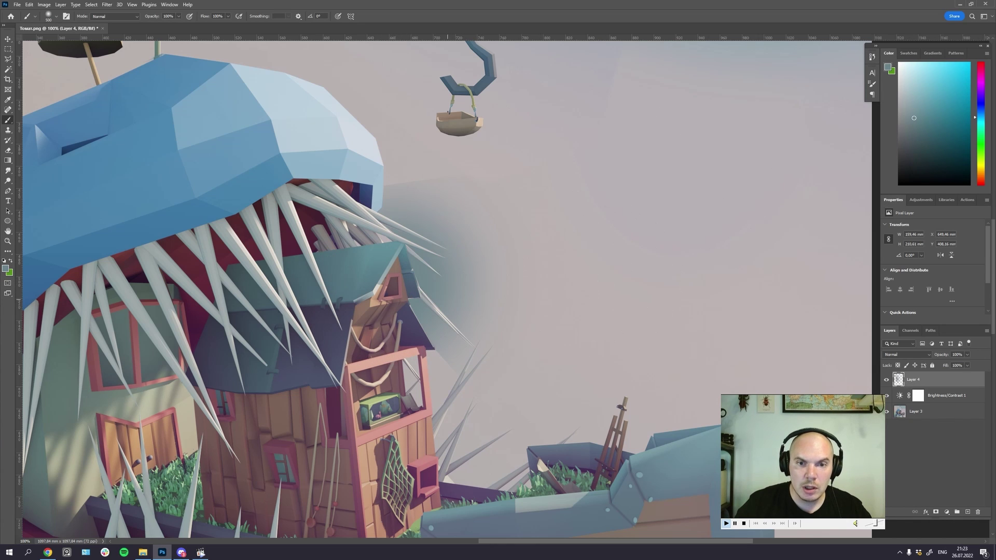
Step: Check the painted haze in the wider composition and undo it
left_click_drag(608, 394, 583, 408)
key("ctrl+minus")
scroll(579, 418, "down", 1)
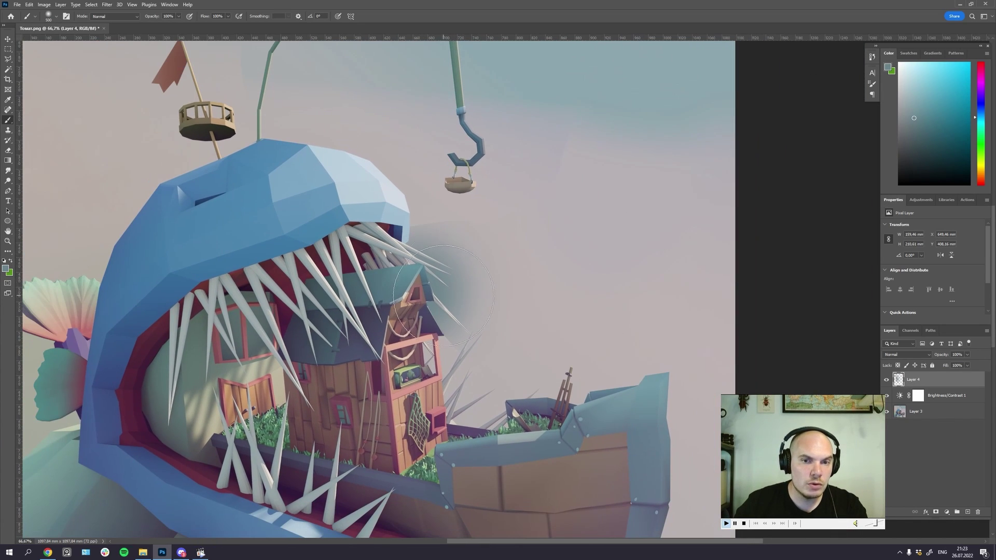
key("ctrl+z")
key("ctrl+z")
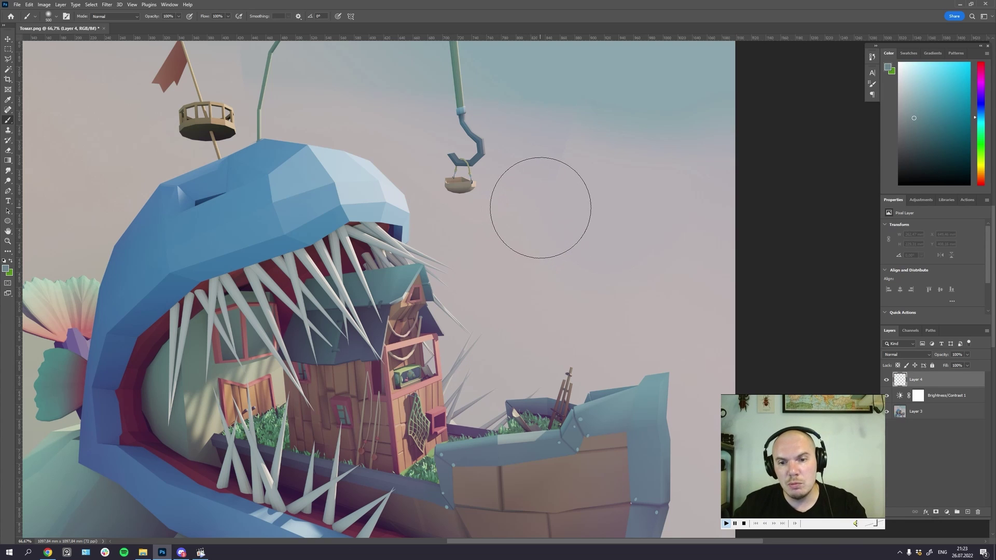
Step: Examine the anglerfish composition as a whole, and its teeth, hut and roof up close at 100% zoom
scroll(540, 207, "down", 1)
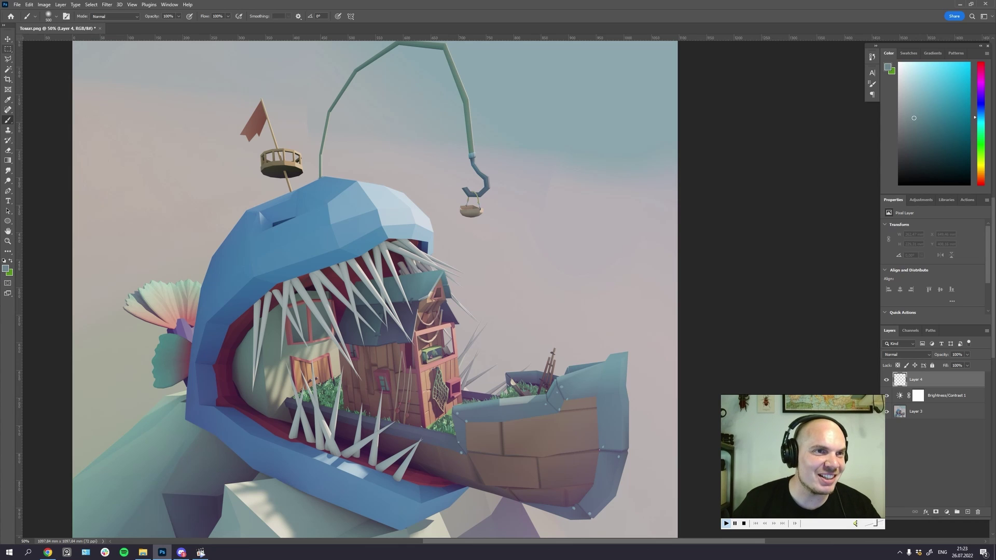
left_click(8, 39)
left_click_drag(361, 149, 398, 145)
key("ctrl+plus")
key("ctrl+plus")
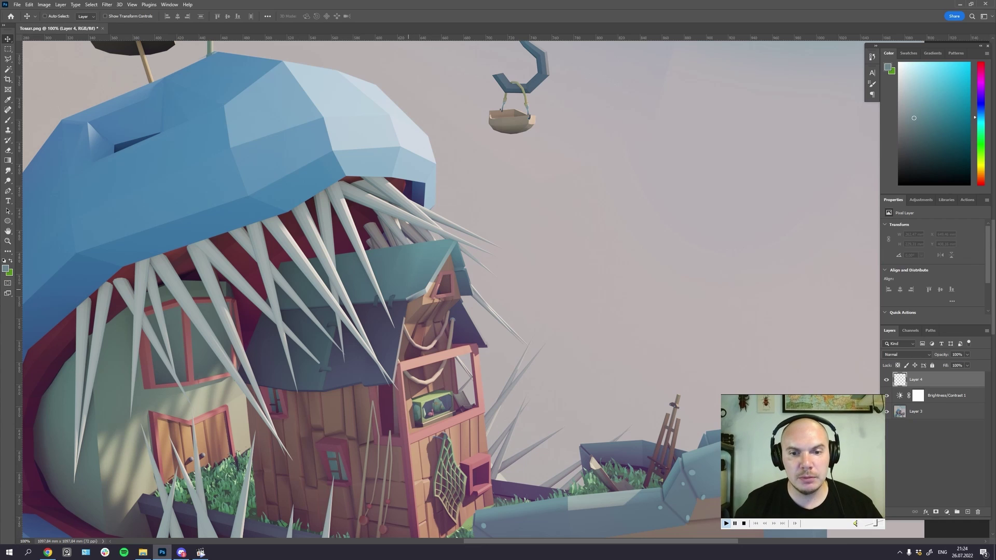
left_click_drag(328, 212, 380, 180)
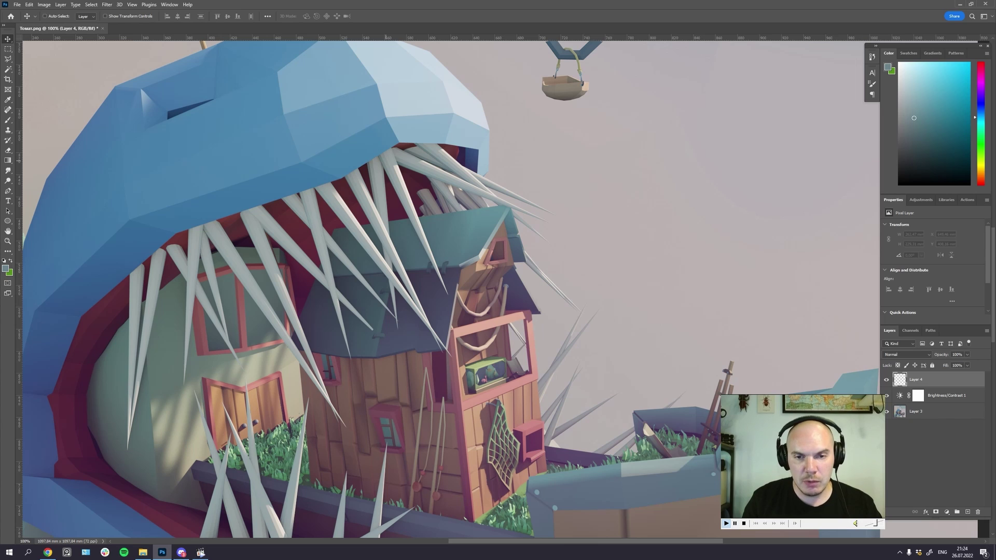
scroll(506, 290, "right", 1)
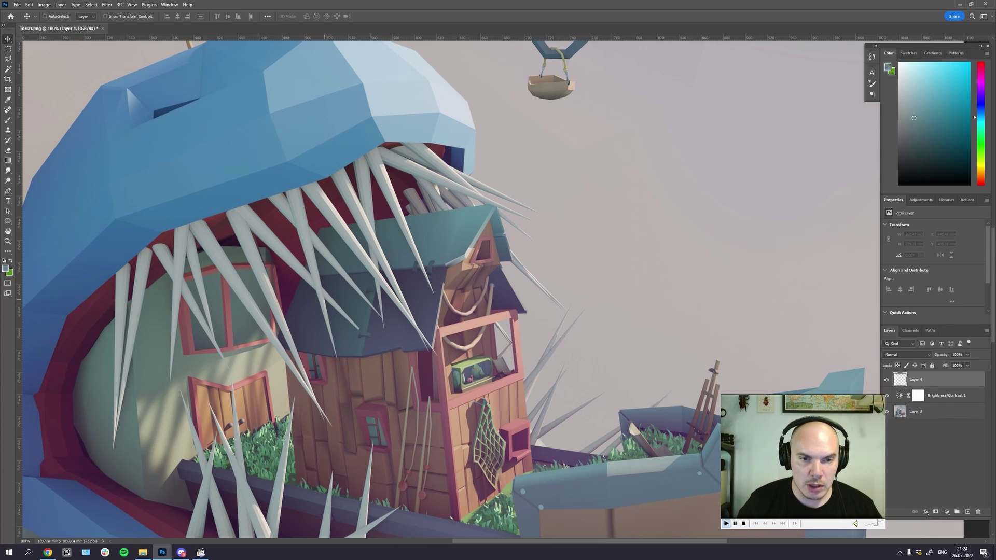
key("ctrl+minus")
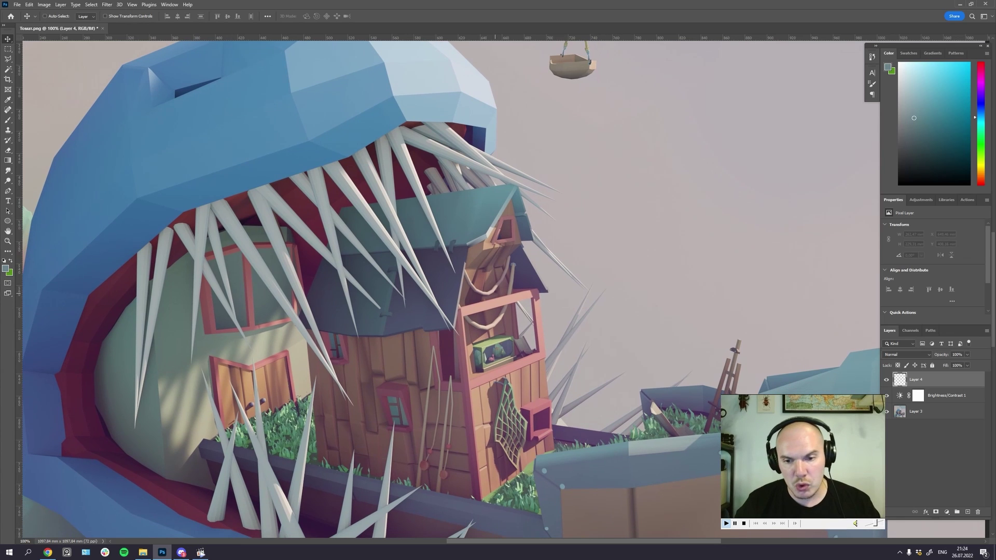
Step: Examine the anglerfish's lure stalk, hook and hanging boat, both up close and within the wider composition
key("ctrl+minus")
key("ctrl+minus")
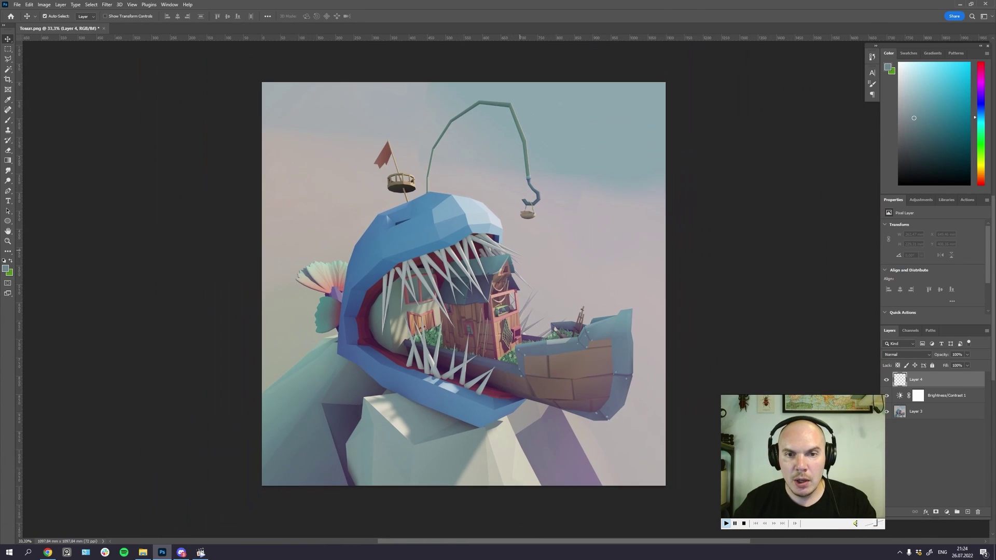
key("ctrl+plus")
left_click_drag(588, 125, 533, 268)
key("ctrl+plus")
key("ctrl+plus")
key("ctrl+plus")
left_click_drag(417, 193, 469, 305)
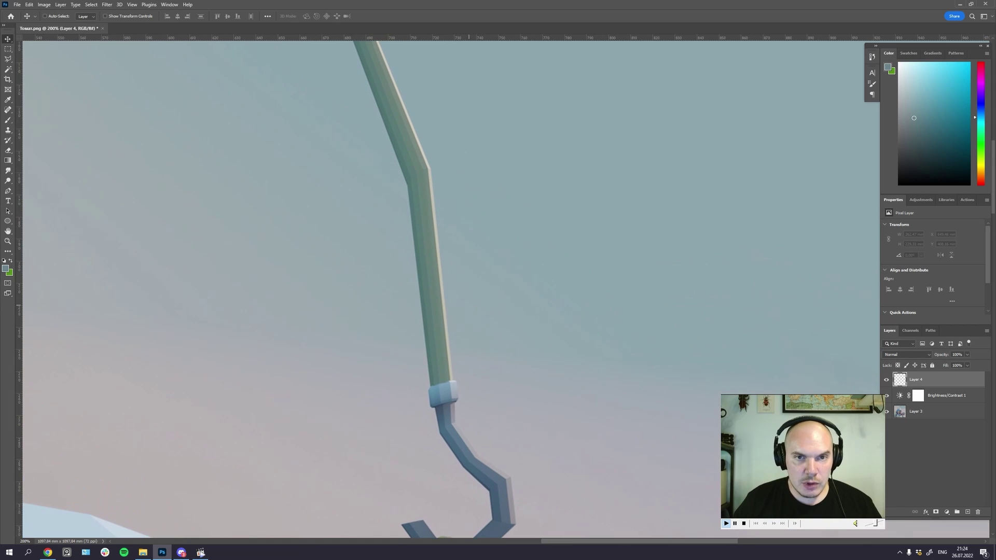
key("ctrl+minus")
key("ctrl+minus")
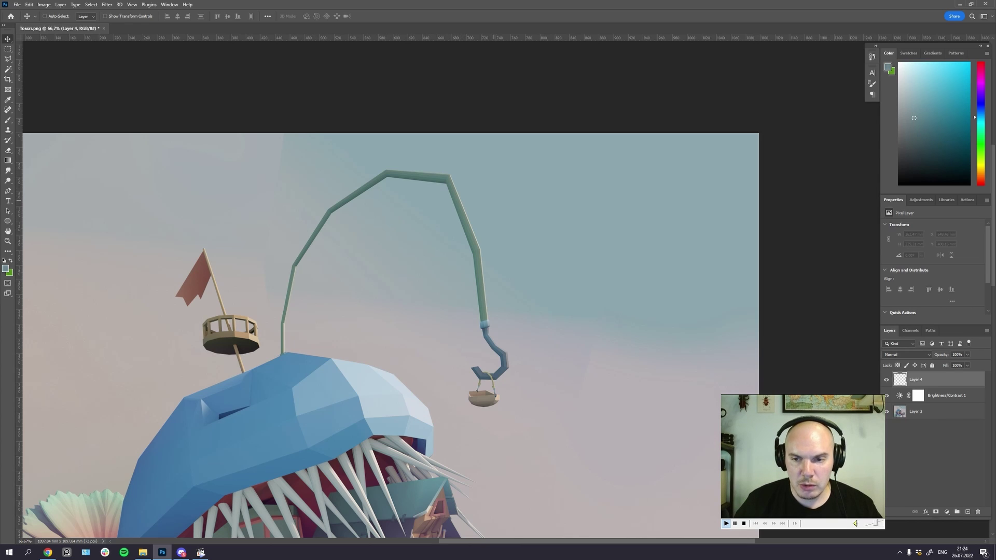
key("ctrl+plus")
key("ctrl+plus")
key("ctrl+plus")
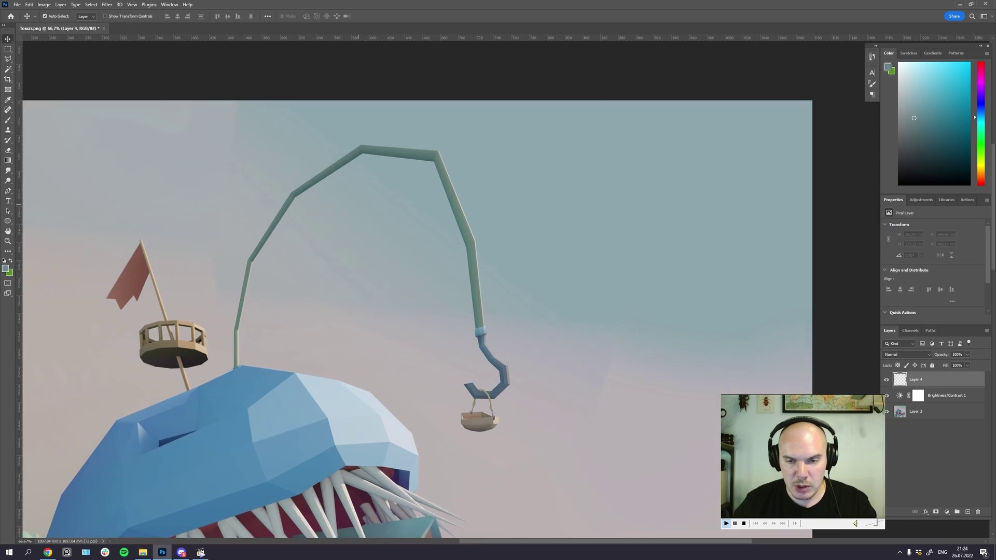
key("ctrl+minus")
key("ctrl+minus")
key("ctrl+minus")
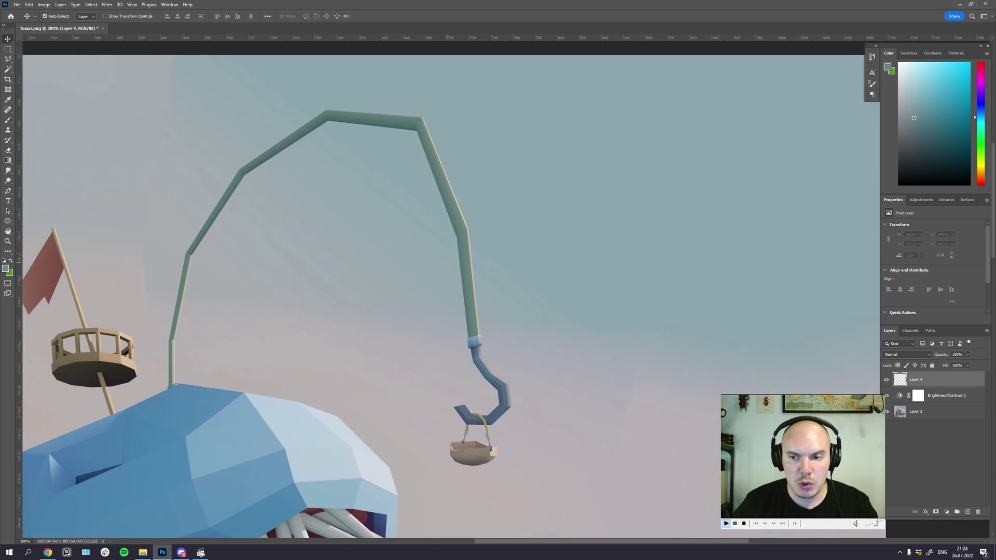
Step: Examine the anglerfish's mouth, teeth and hut, and the tail fin up close at 200% zoom
left_click_drag(495, 425, 551, 201)
scroll(415, 285, "down", 2)
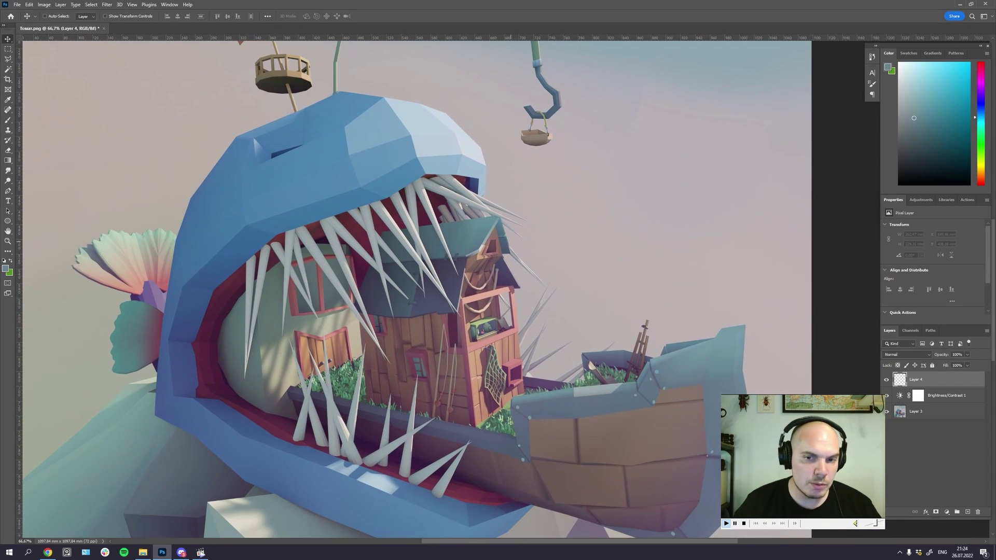
left_click_drag(518, 339, 496, 324)
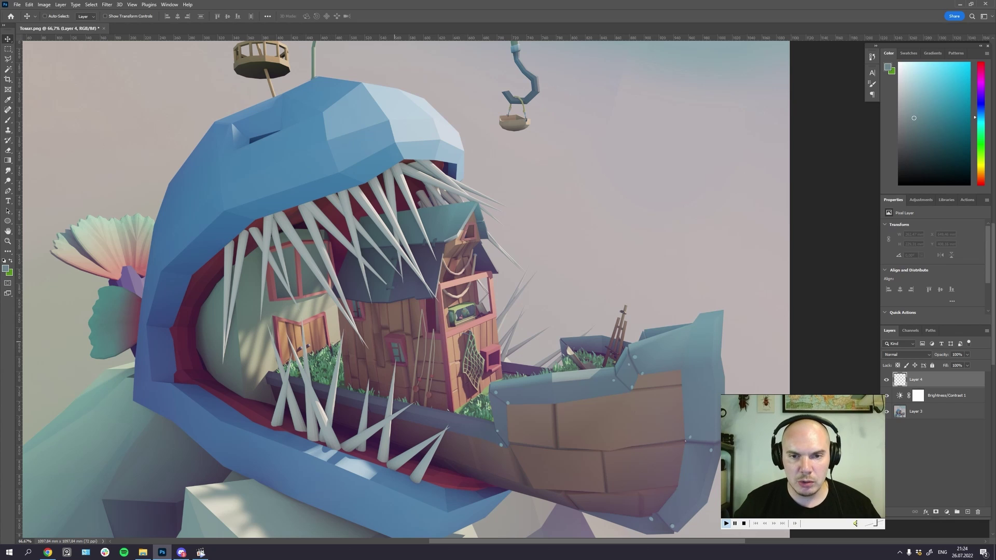
left_click_drag(394, 342, 406, 330)
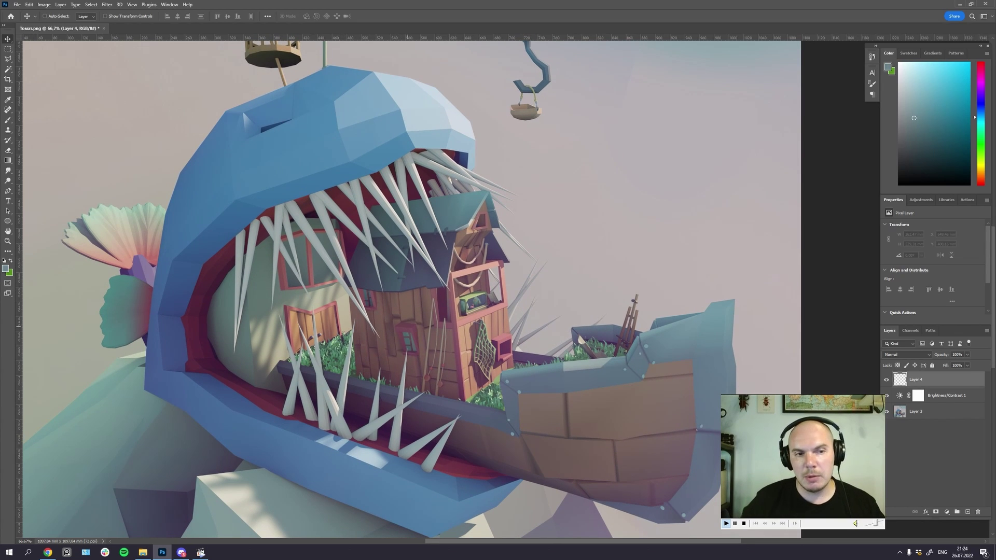
left_click_drag(191, 222, 421, 277)
scroll(350, 302, "up", 5)
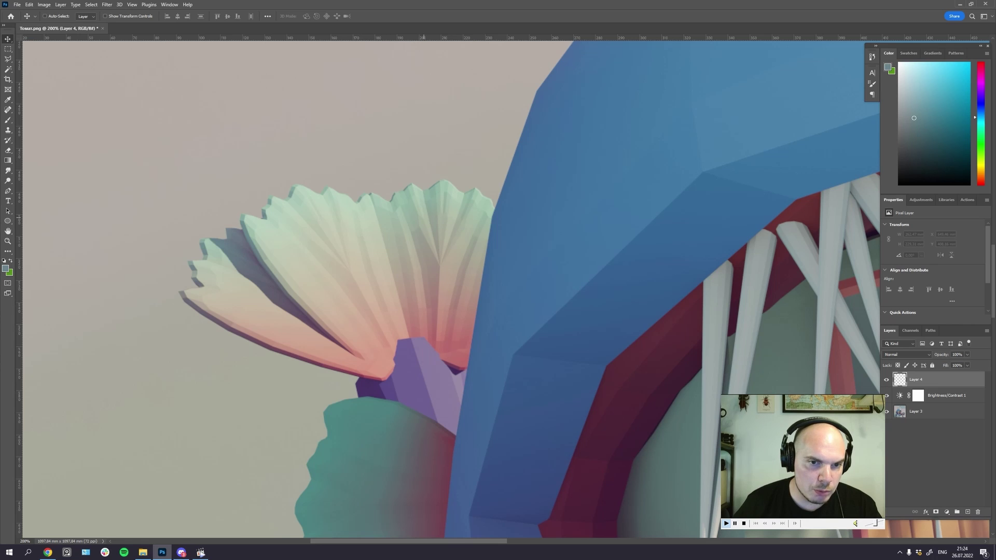
key("ctrl+minus")
key("ctrl+minus")
key("ctrl+minus")
key("ctrl+minus")
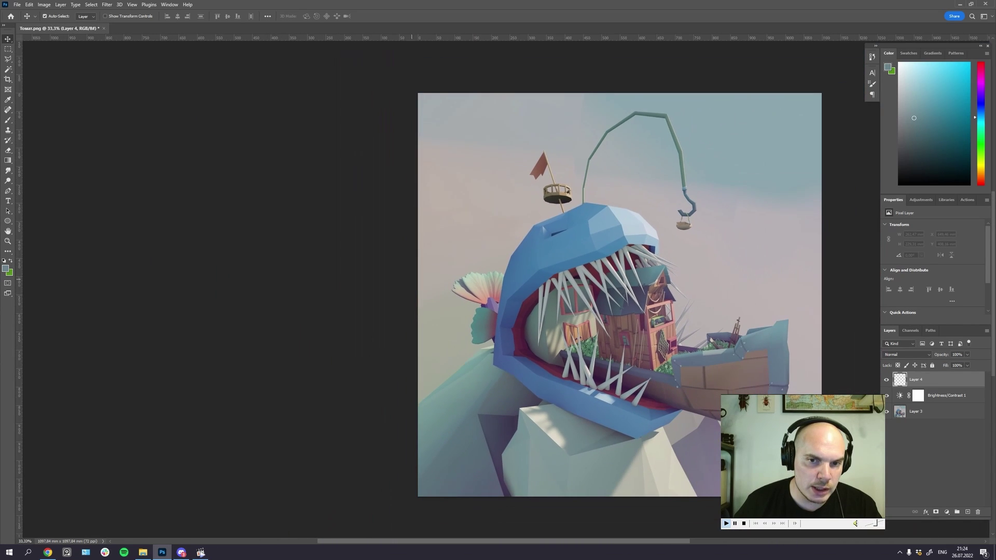
Step: Review the whole anglerfish composition at small scale, comparing how it reads between 25% and 50% zoom
scroll(571, 296, "right", 2)
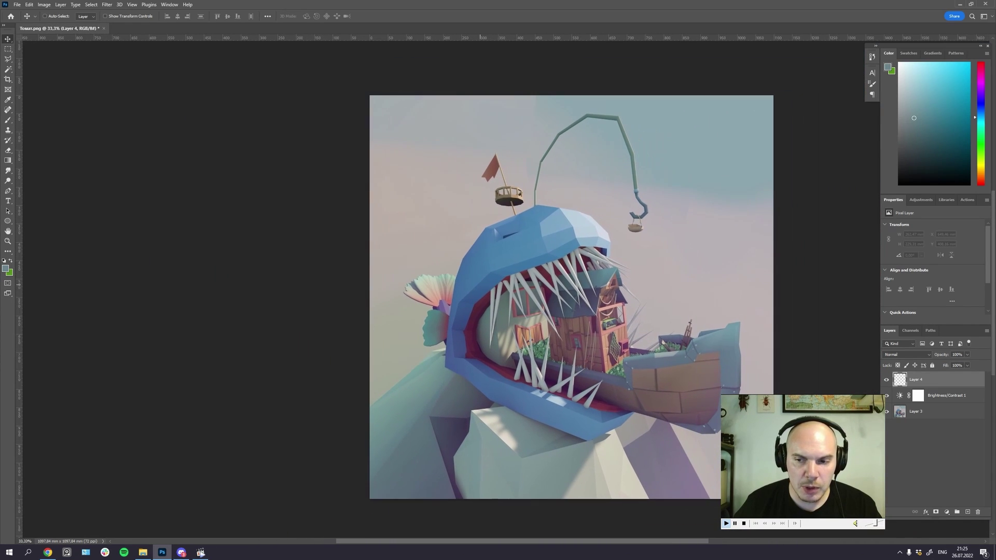
key("ctrl+plus")
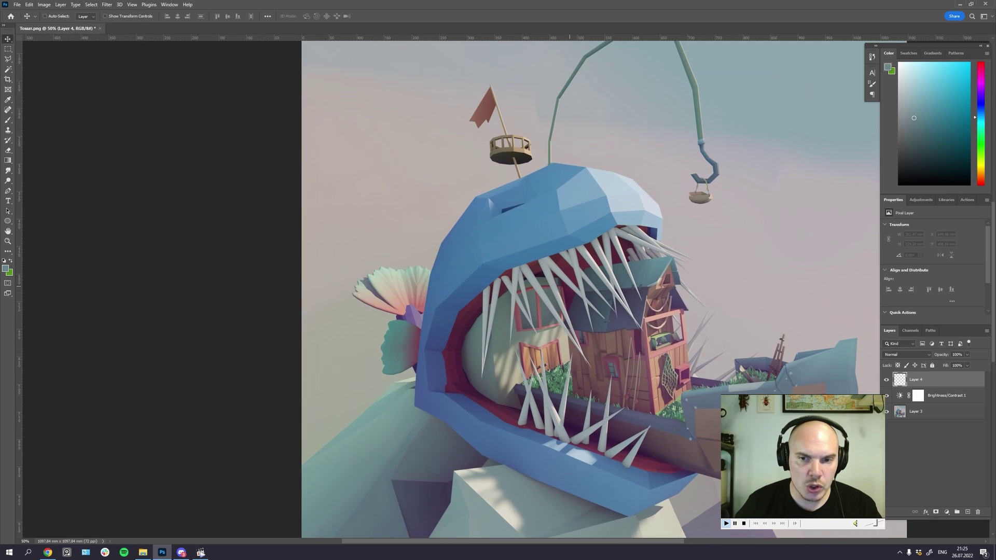
left_click_drag(580, 298, 398, 277)
key("ctrl+minus")
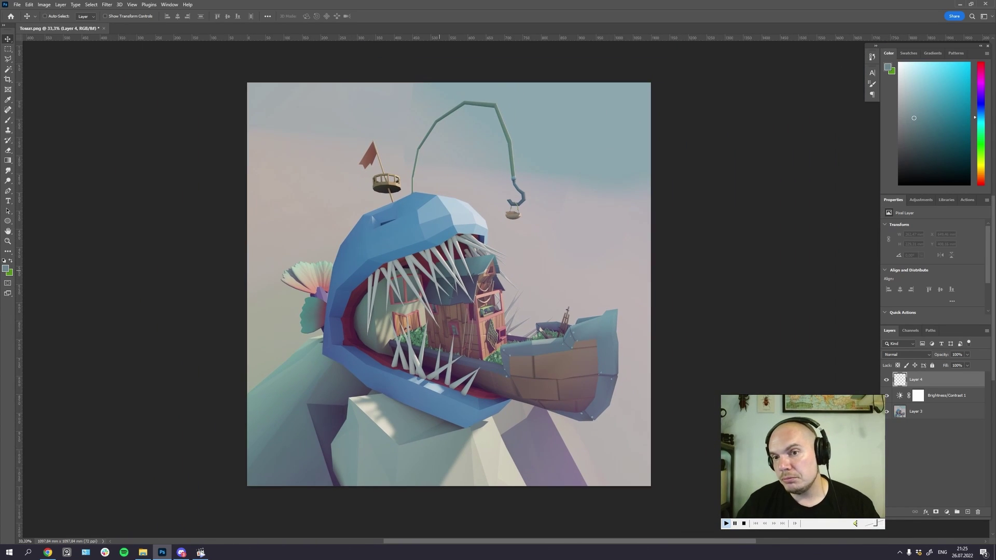
key("ctrl+minus")
key("ctrl+minus")
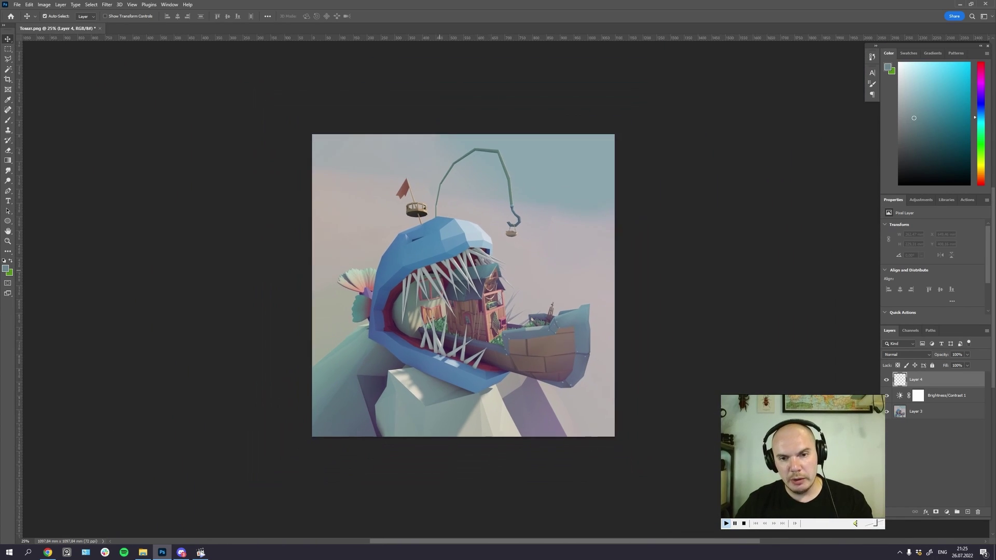
key("ctrl+plus")
key("ctrl+plus")
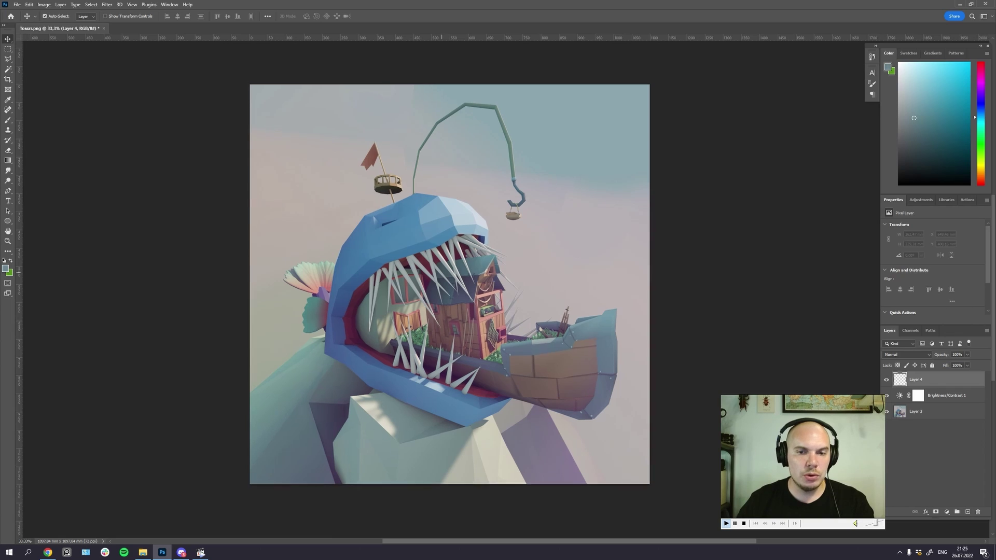
key("ctrl+minus")
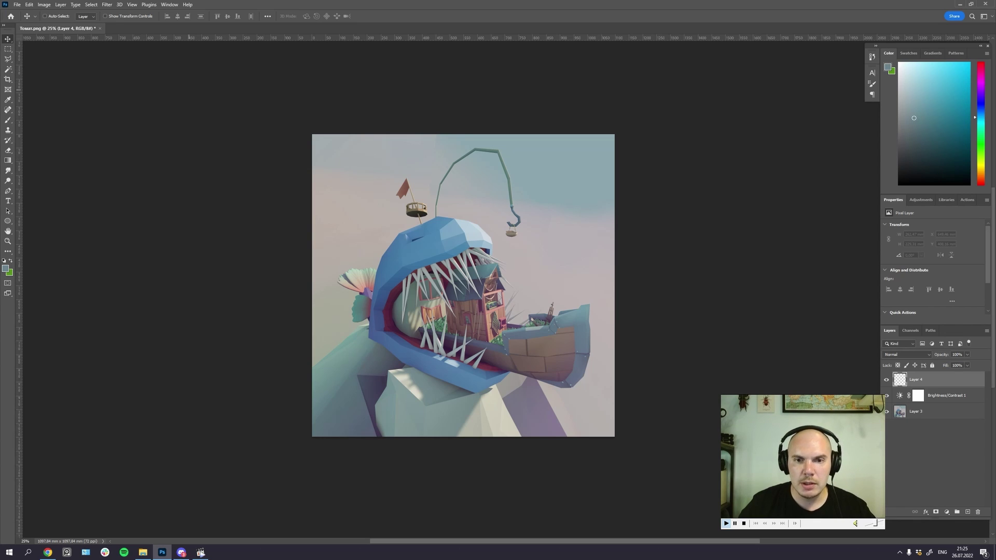
Step: Close the anglerfish render without saving, switch to File Explorer and open the fisherman hut folder inside portfolio
key("ctrl+w")
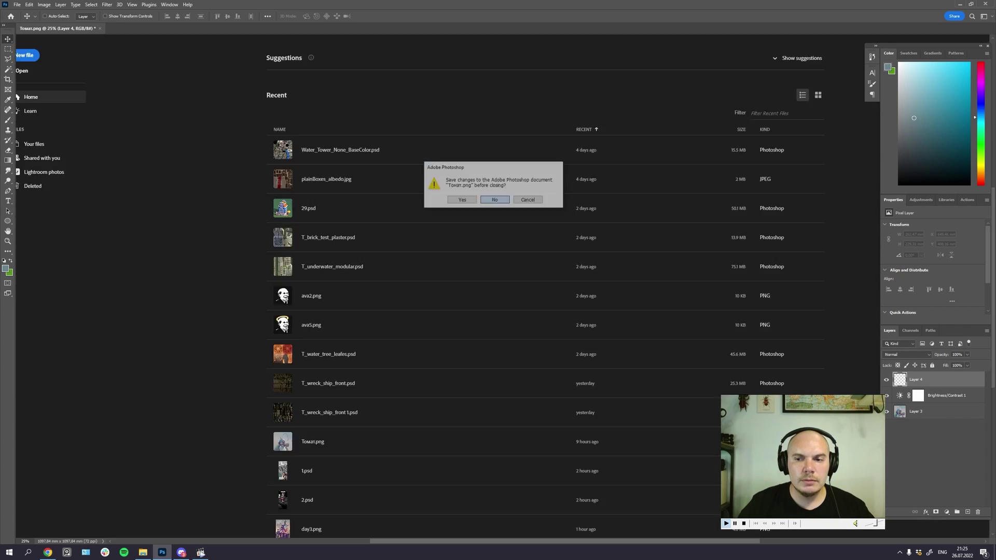
left_click(959, 4)
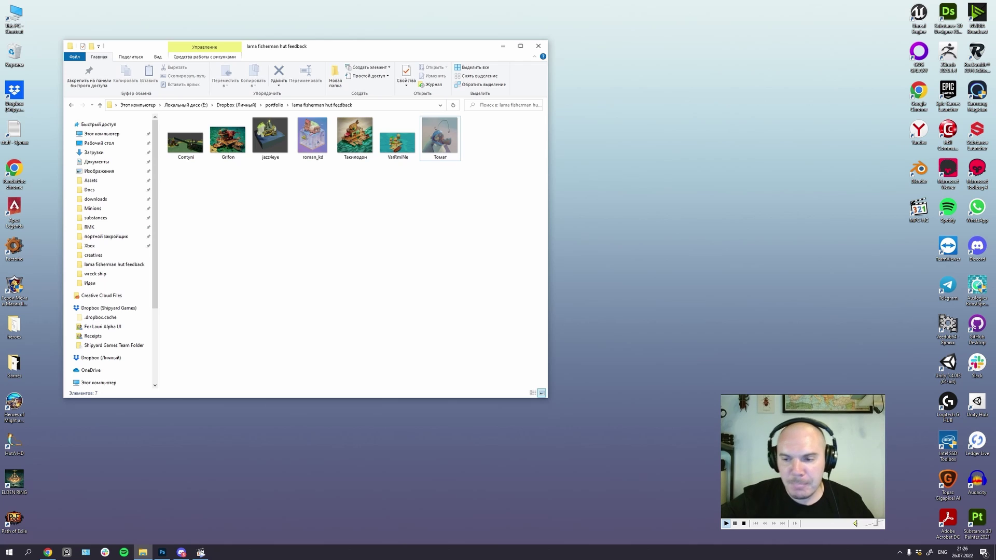
left_click(274, 105)
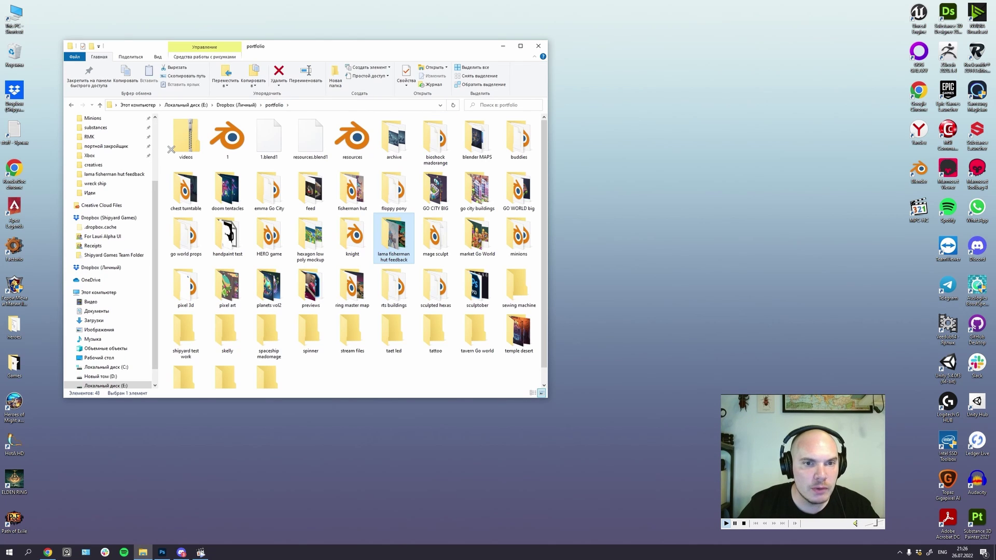
left_click(355, 374)
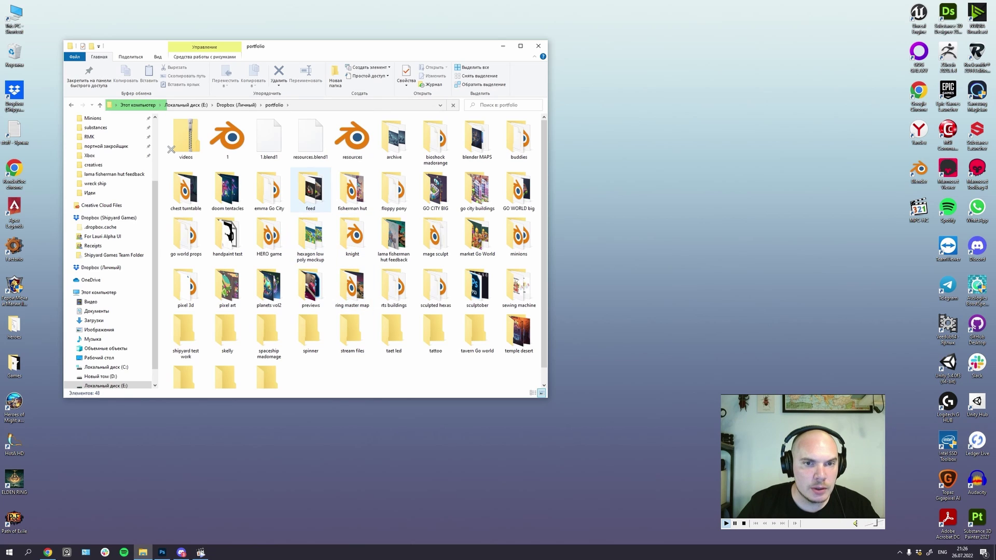
double_click(353, 190)
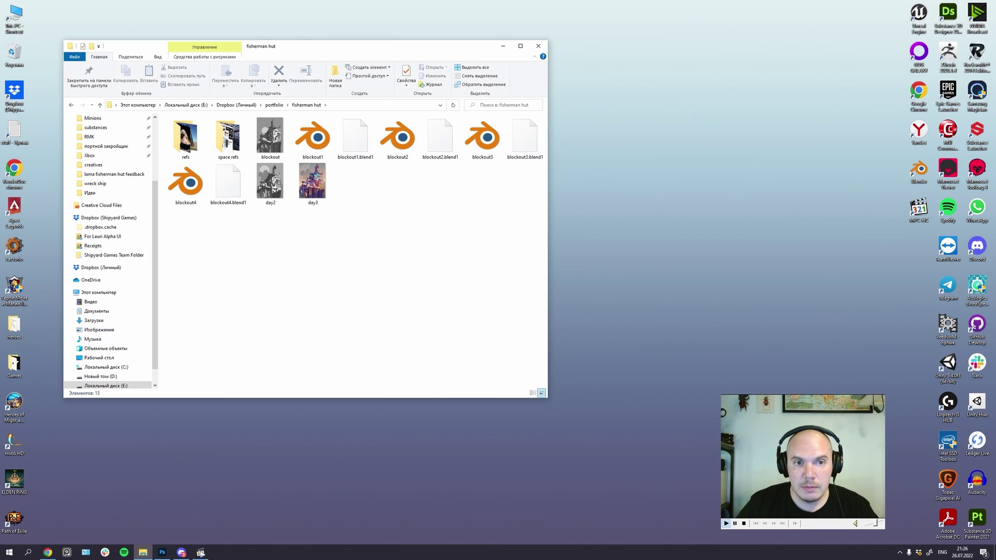
left_click_drag(331, 45, 380, 87)
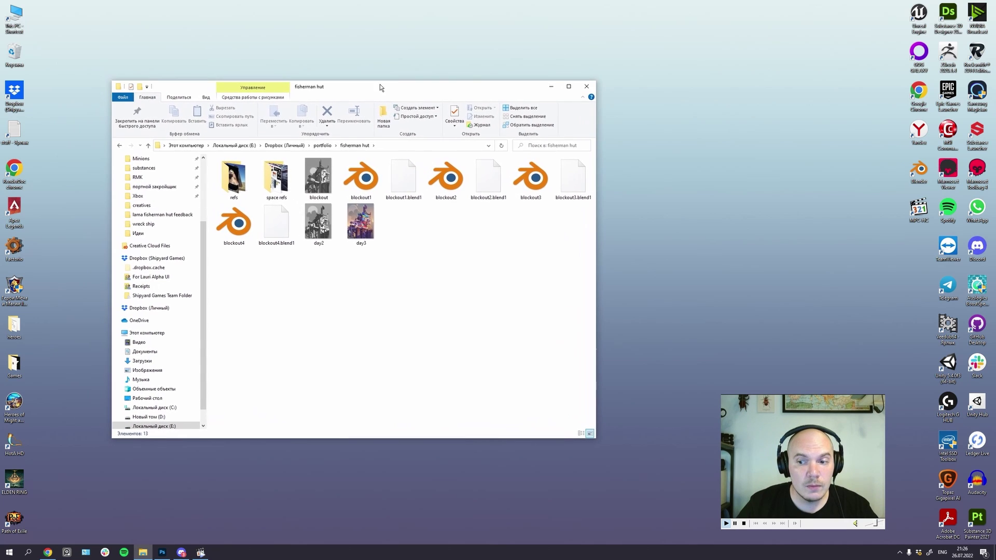
Step: View the day3 image, then compare the blockout, day2 and day3 images in sequence and close the viewer
double_click(361, 223)
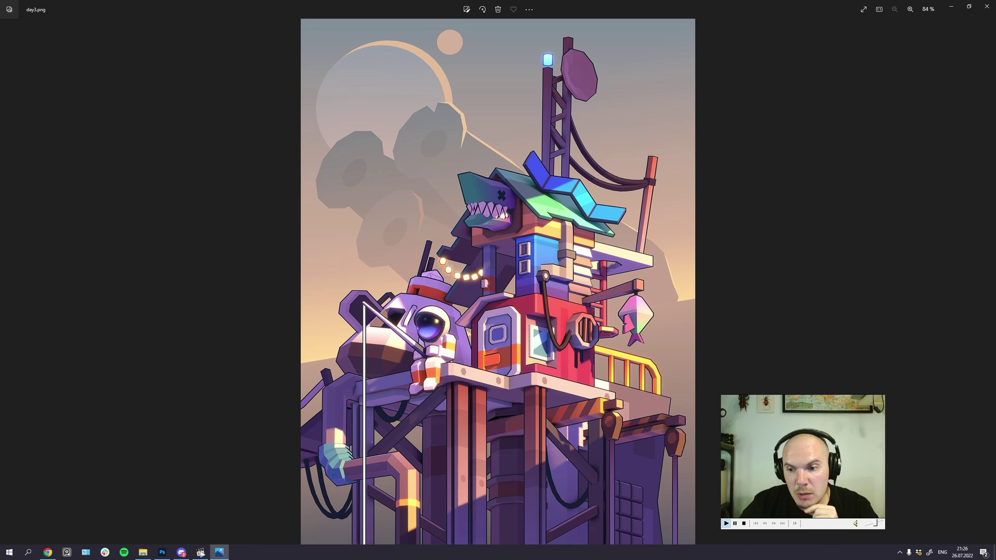
left_click(986, 6)
left_click(319, 178)
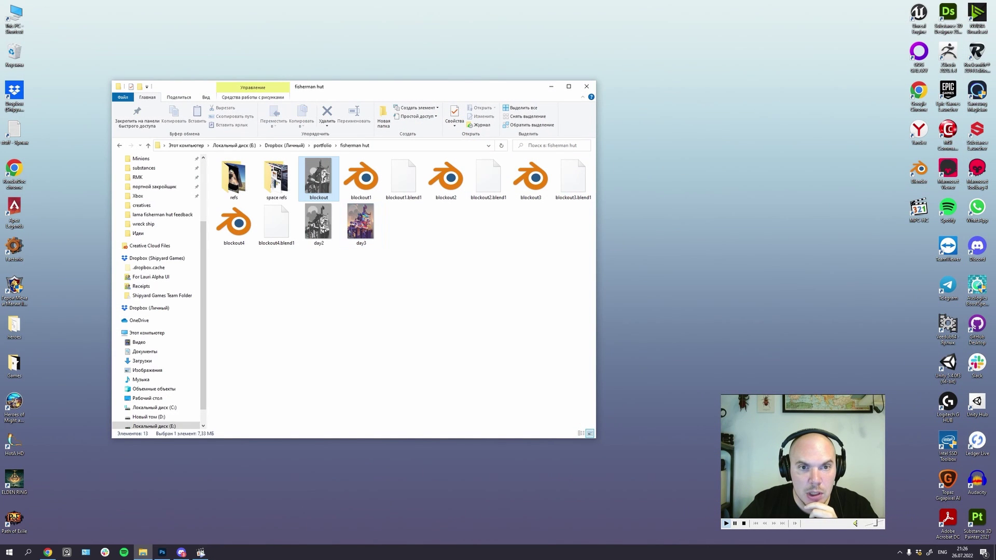
double_click(319, 178)
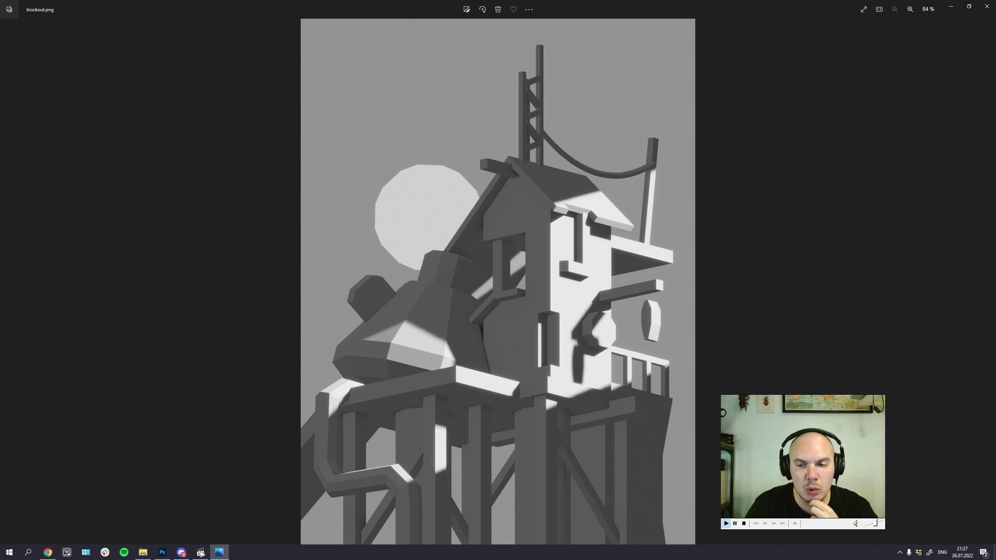
key("Right")
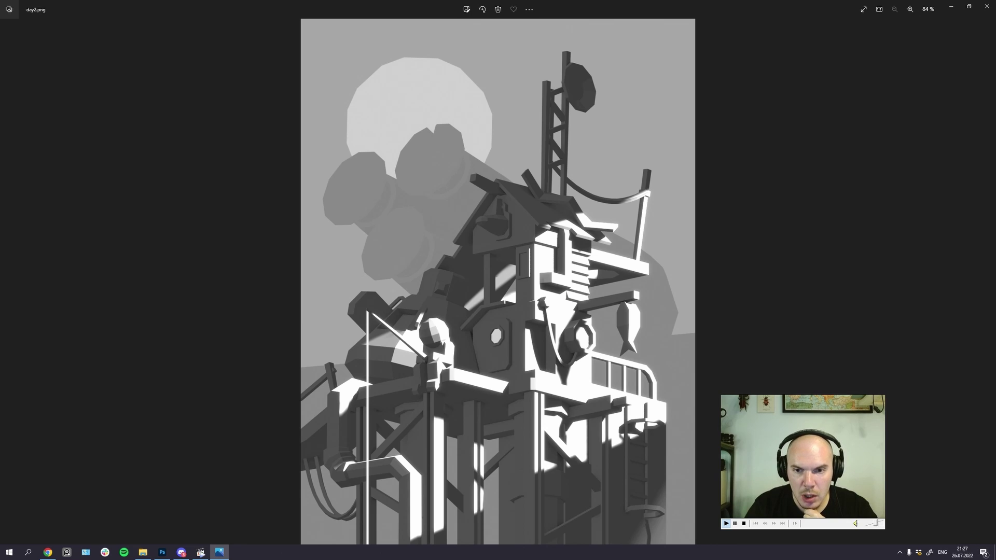
key("Right")
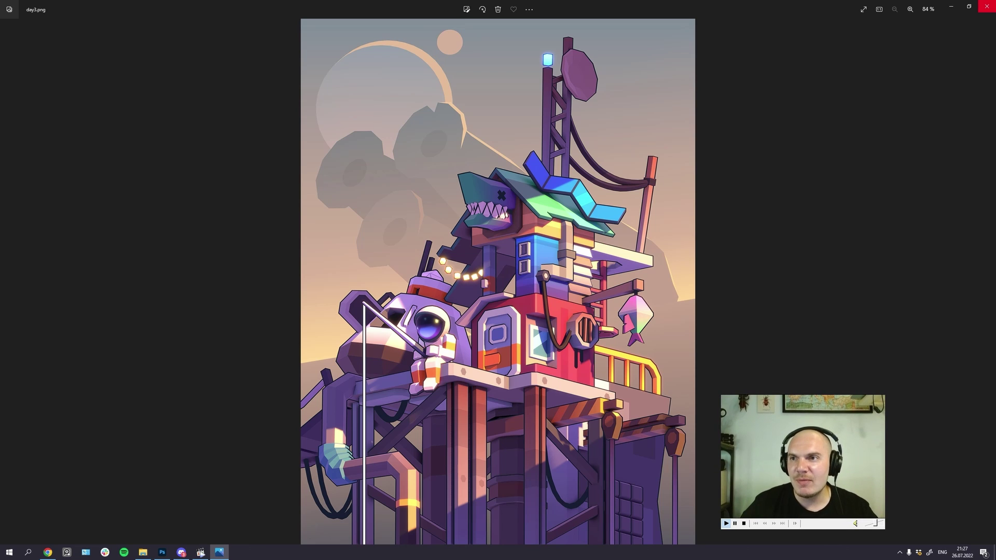
left_click(987, 6)
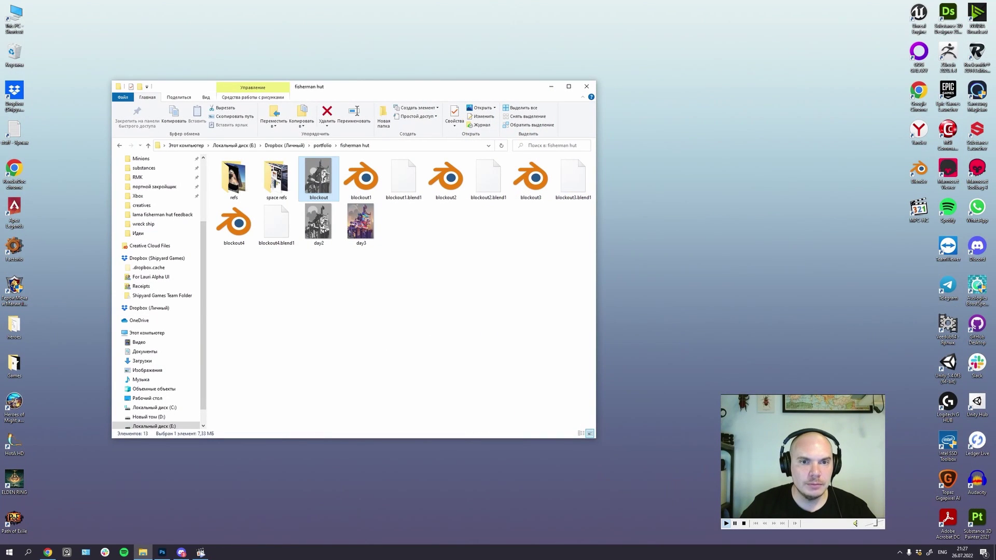
Step: Open the blockout4 Blender file from the fisherman hut folder
left_click(488, 290)
double_click(233, 223)
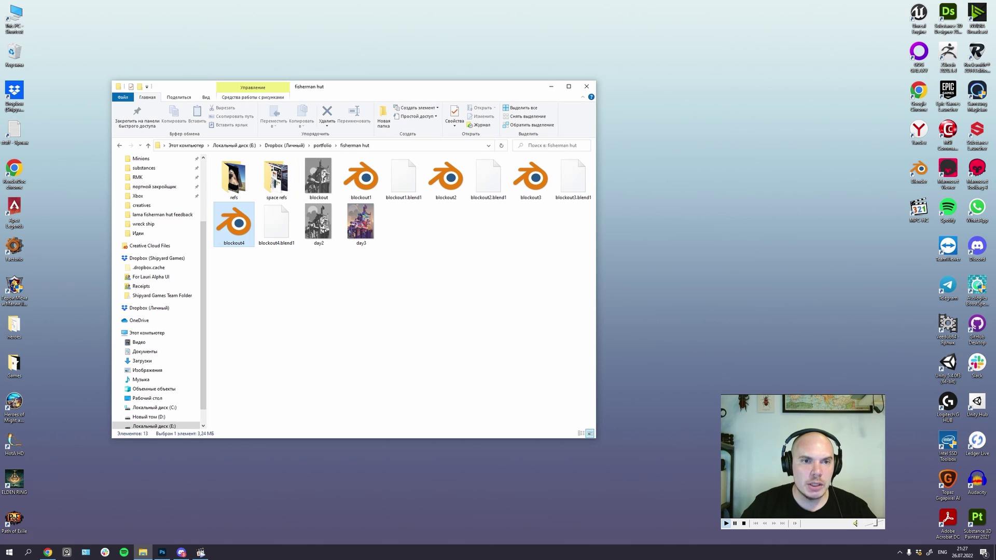
key("Return")
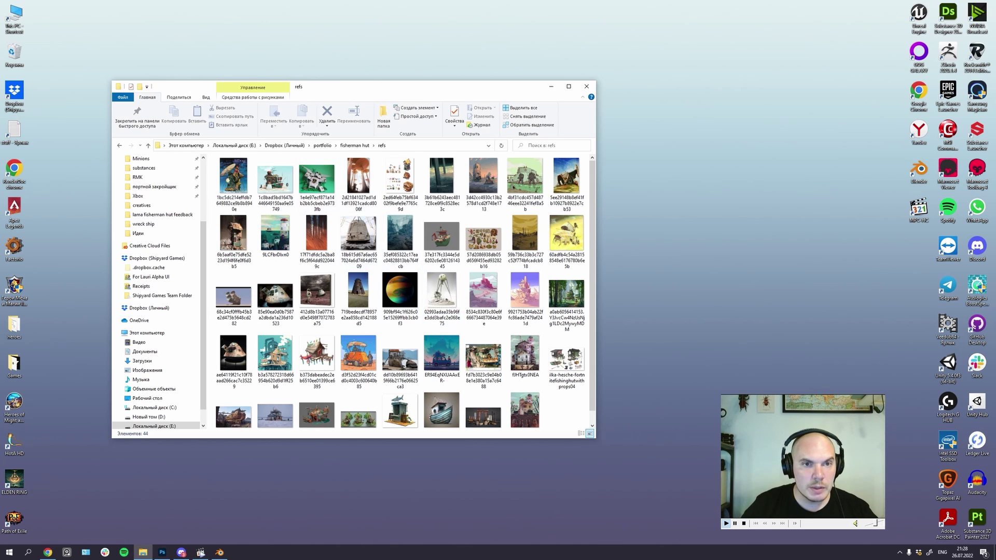
Step: Browse the space refs folder inside fisherman hut and view the annotated astronaut suit concept sheet
left_click(355, 145)
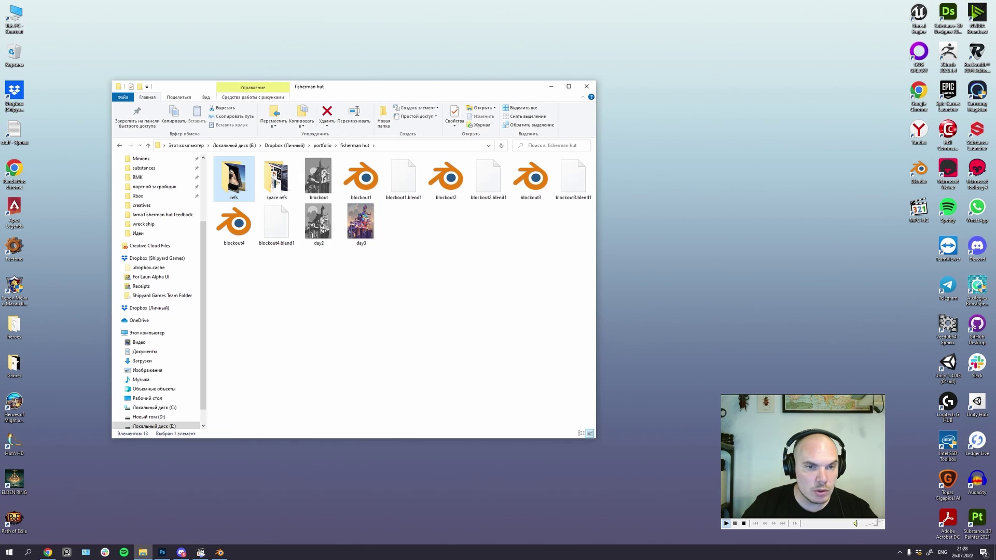
left_click(410, 306)
double_click(275, 179)
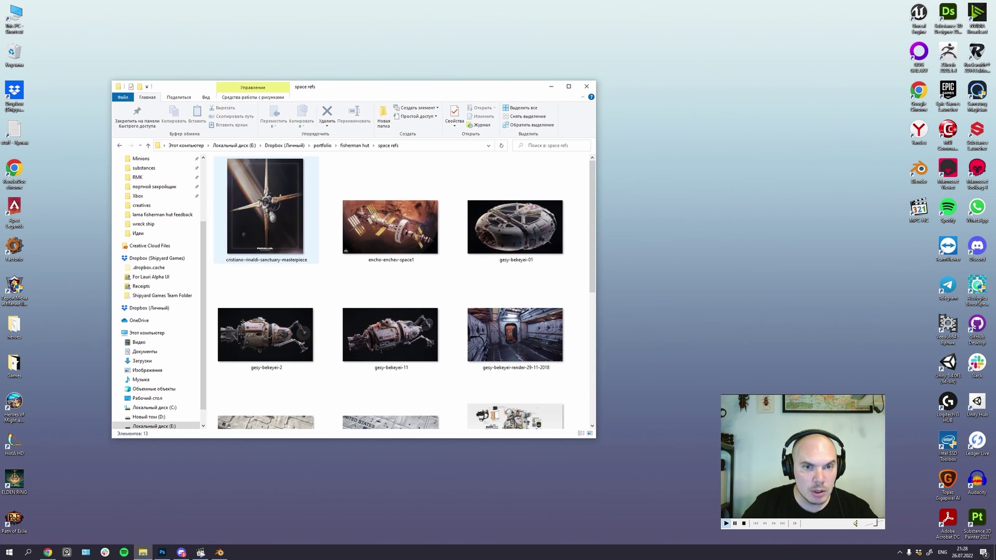
scroll(513, 311, "down", 3)
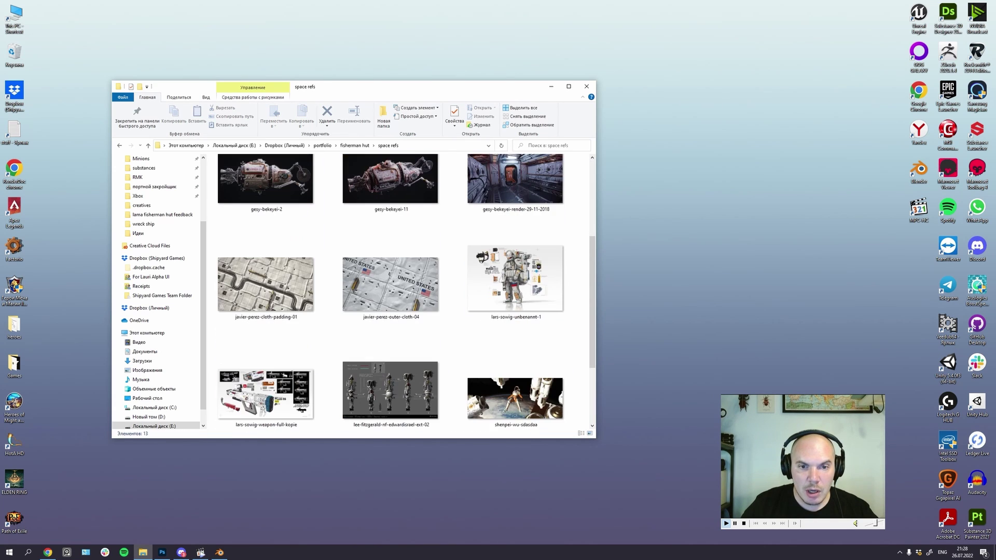
scroll(391, 267, "down", 2)
scroll(391, 267, "up", 1)
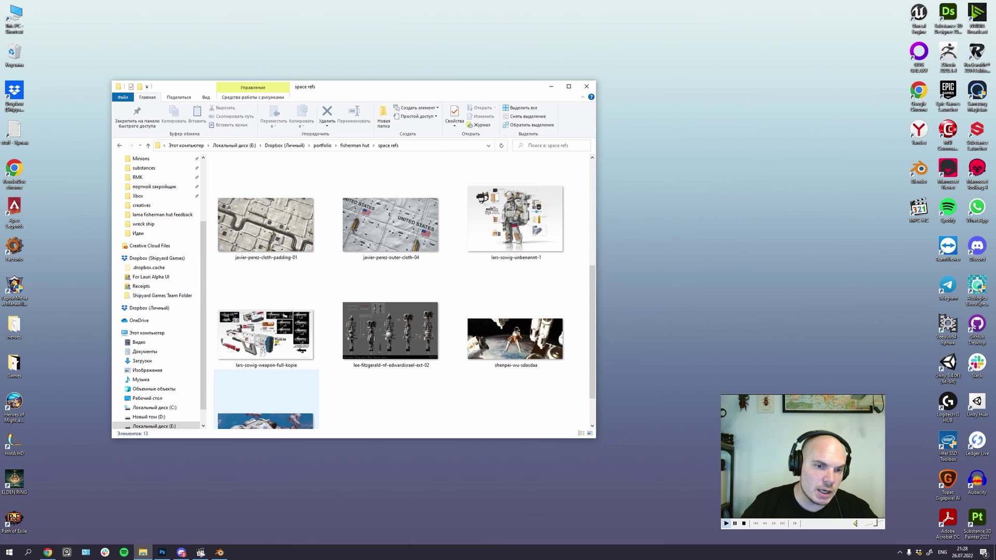
scroll(513, 280, "up", 1)
double_click(515, 282)
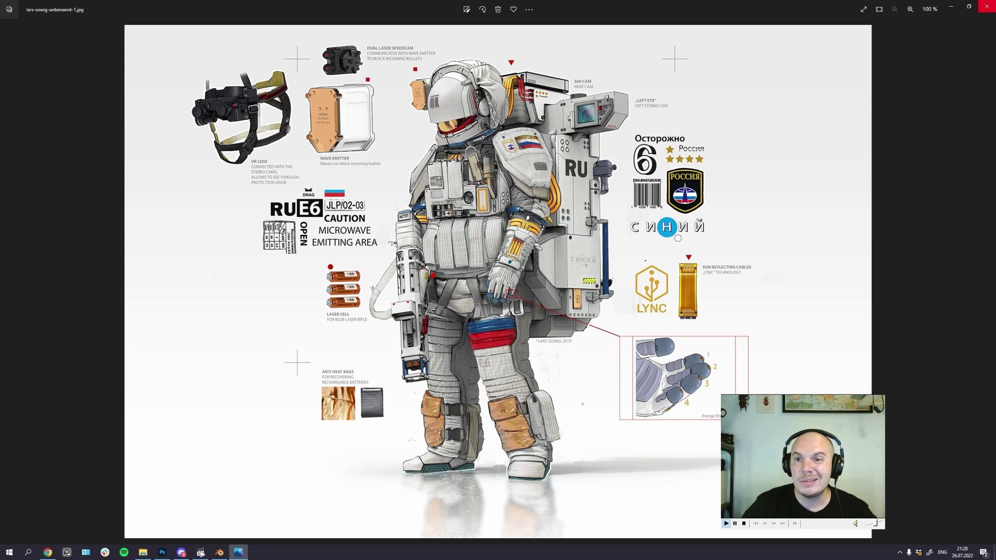
Step: Close the astronaut concept sheet, return to the fisherman hut folder and switch to Blender
left_click(986, 6)
left_click(355, 145)
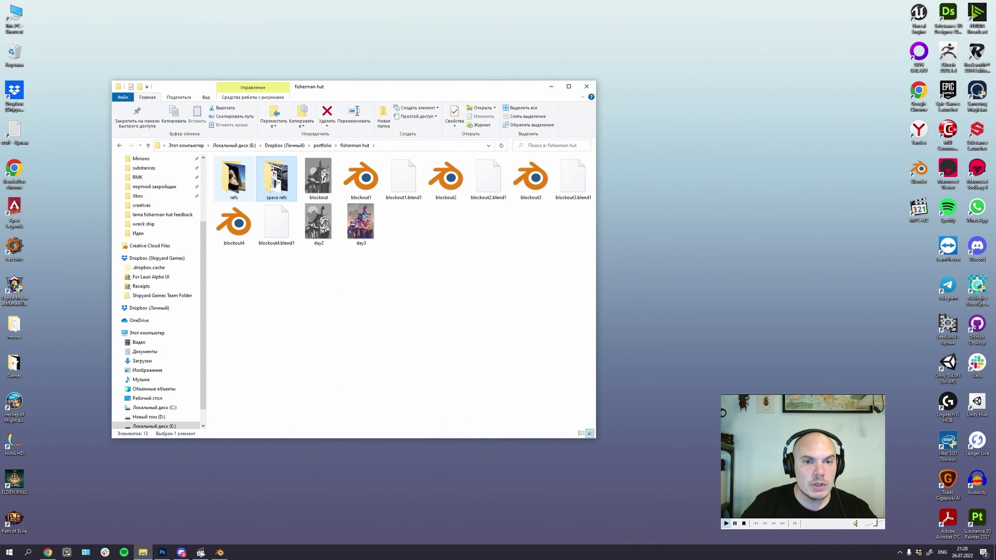
left_click(219, 552)
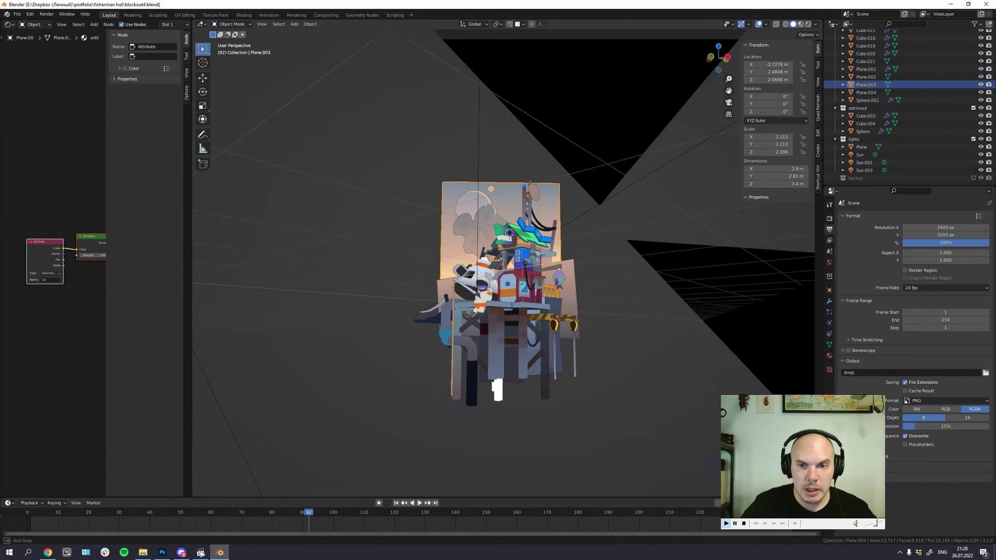
Step: Set the viewport shading to MatCap lighting with Material color and inspect the uncolored blockout from several angles and through the camera
left_click(815, 23)
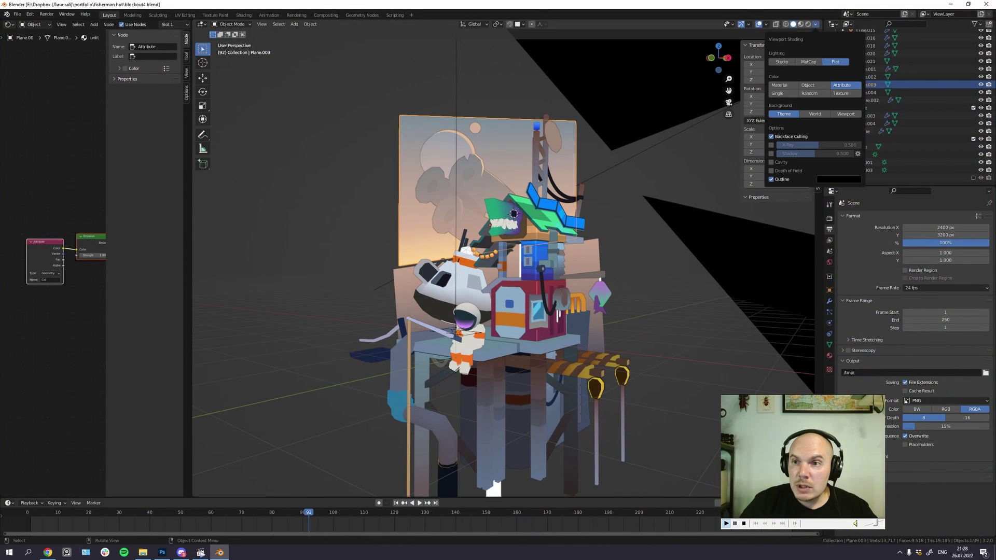
left_click(808, 62)
left_click(779, 113)
mouse_move(622, 208)
left_mouse_down()
mouse_move(560, 246)
mouse_move(606, 249)
mouse_move(559, 205)
left_mouse_up()
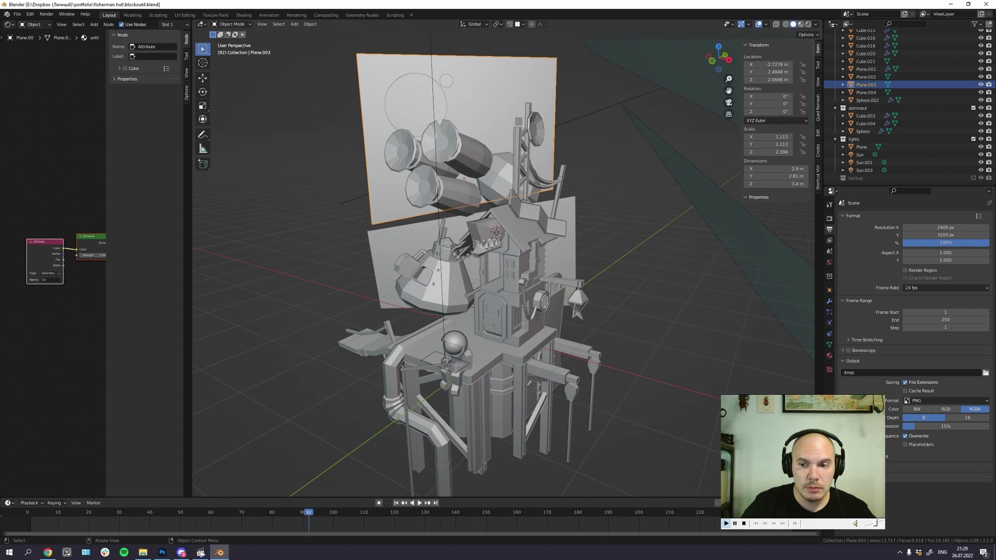
left_click_drag(559, 205, 546, 183)
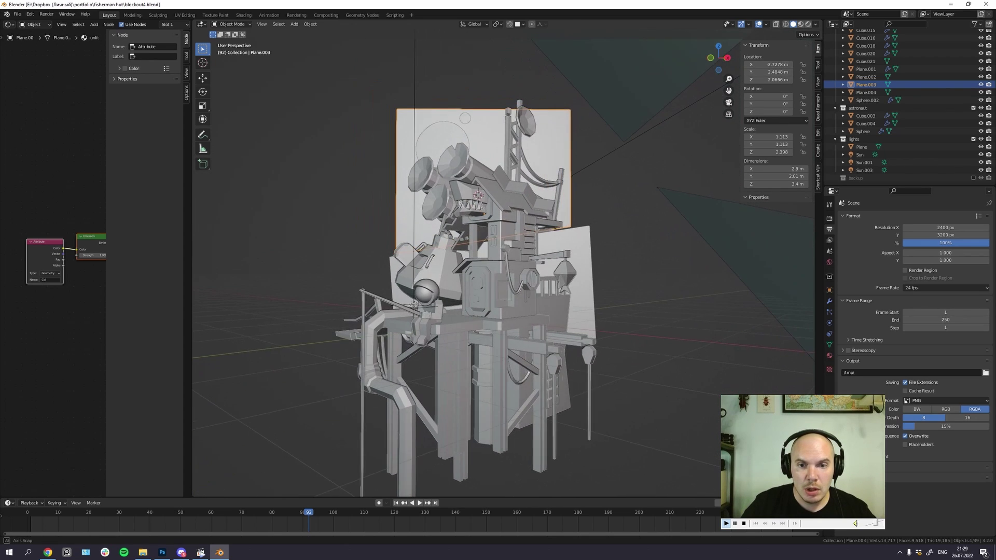
scroll(546, 182, "up", 1)
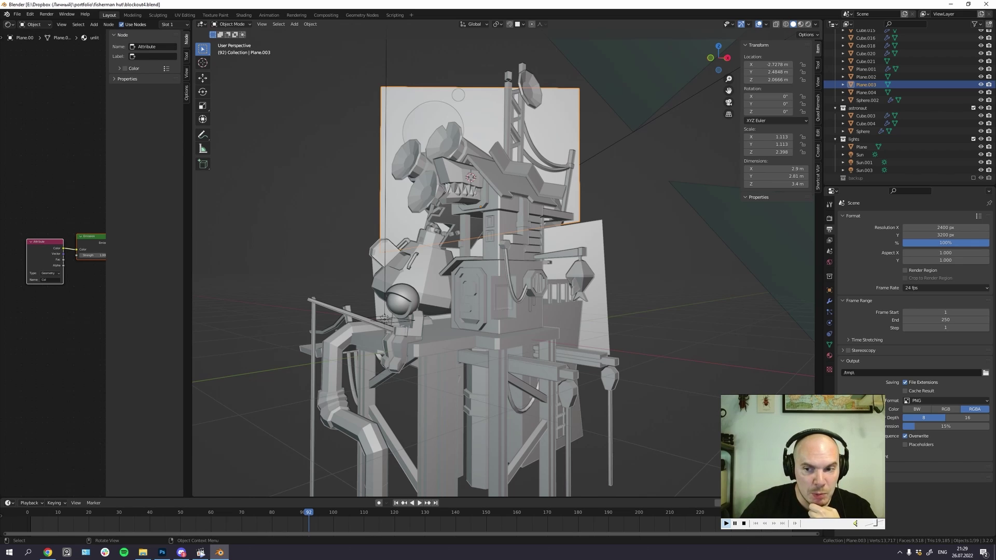
key("KP_0")
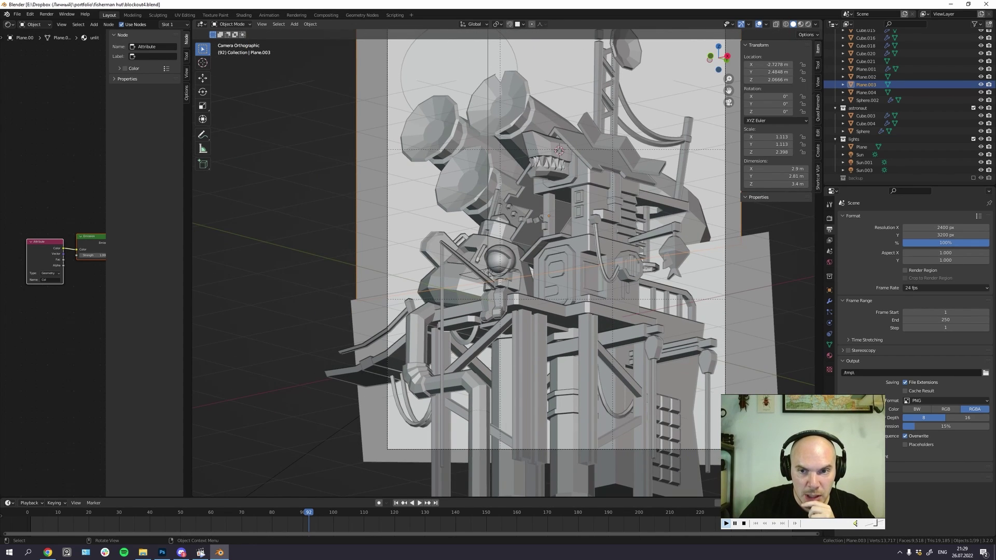
left_click_drag(550, 249, 415, 282)
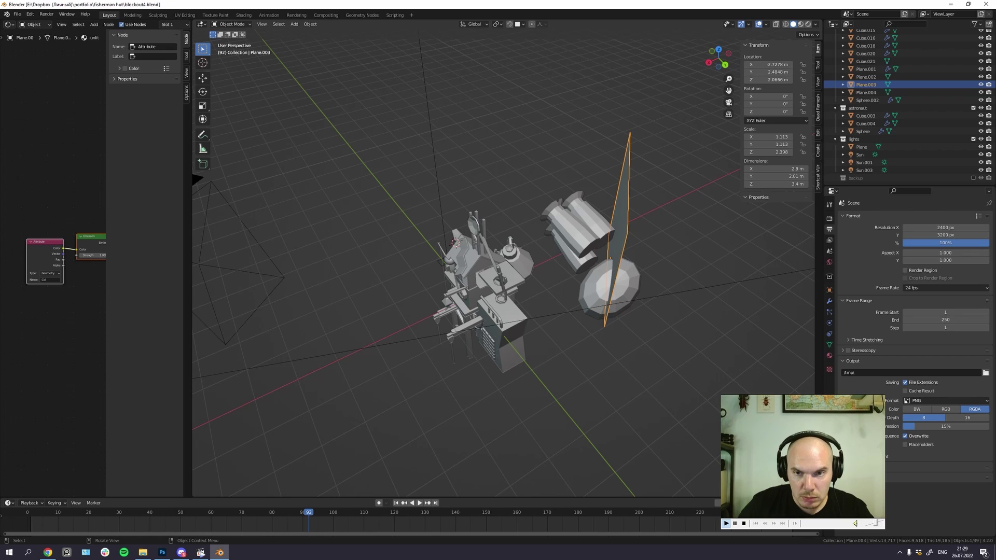
key("KP_0")
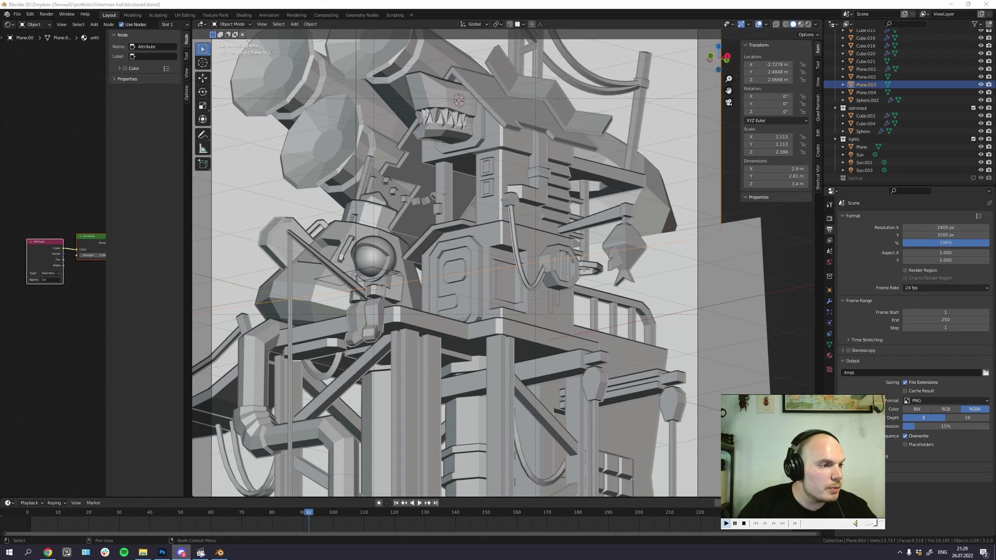
scroll(507, 262, "down", 1)
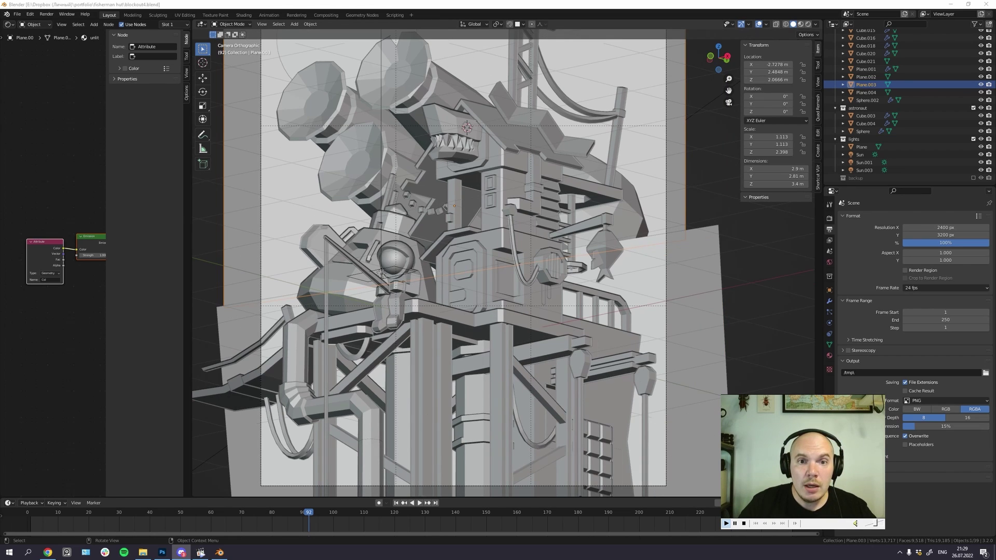
key("KP_0")
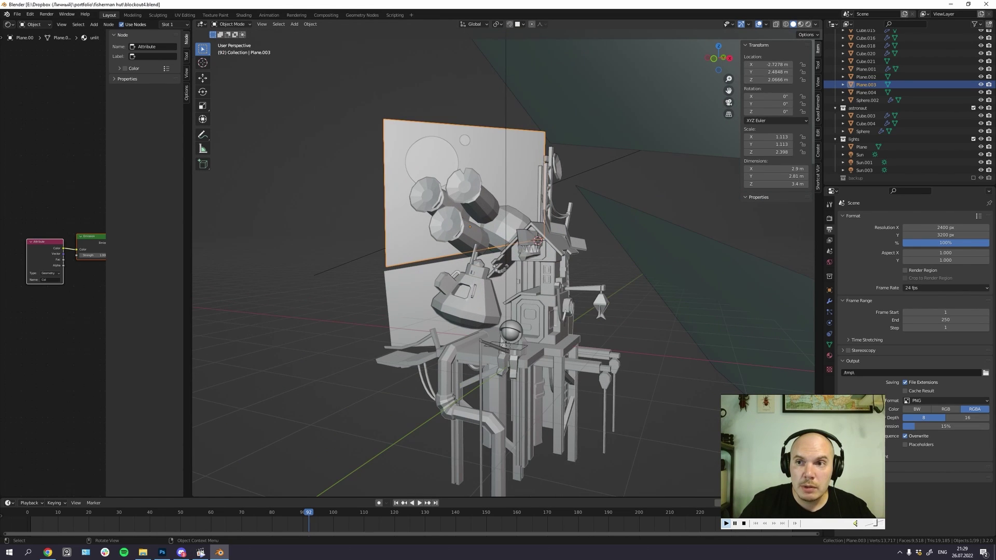
Step: Set the viewport shading to Flat lighting with Attribute color, examine the hut and astronaut up close, and return to the camera view
left_click(815, 24)
left_click(841, 113)
left_click(835, 62)
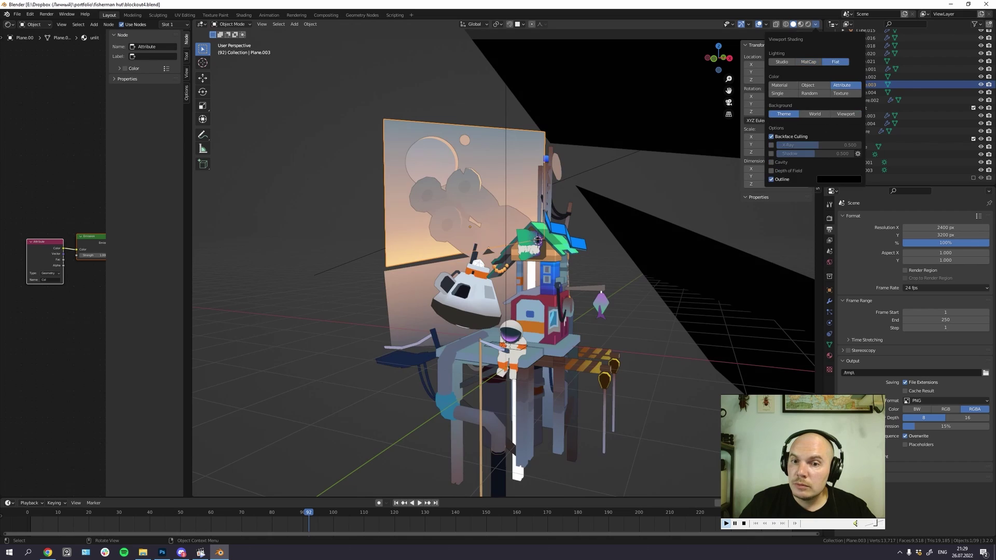
left_click_drag(622, 218, 572, 56)
scroll(570, 218, "up", 2)
scroll(550, 218, "up", 2)
scroll(572, 56, "up", 2)
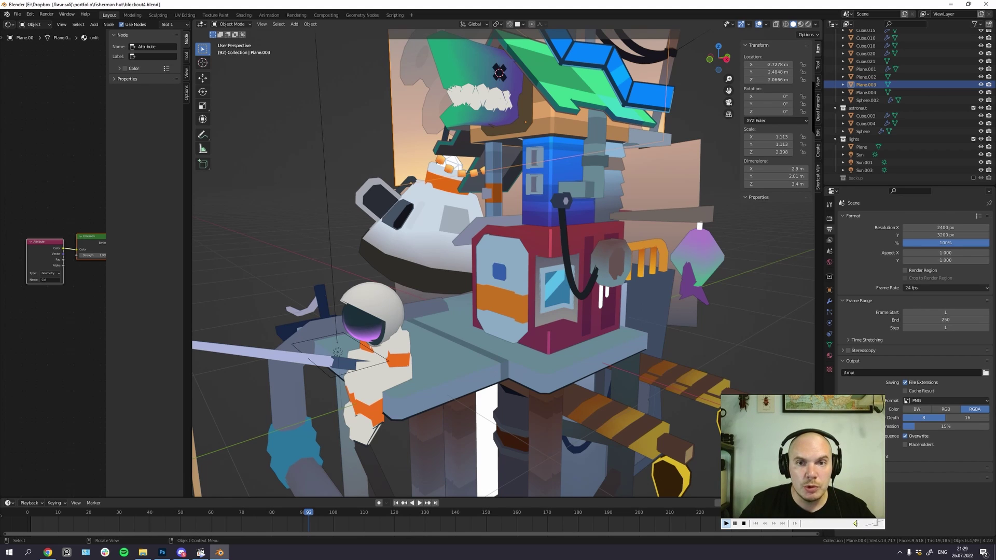
left_click_drag(550, 218, 513, 290)
key("KP_0")
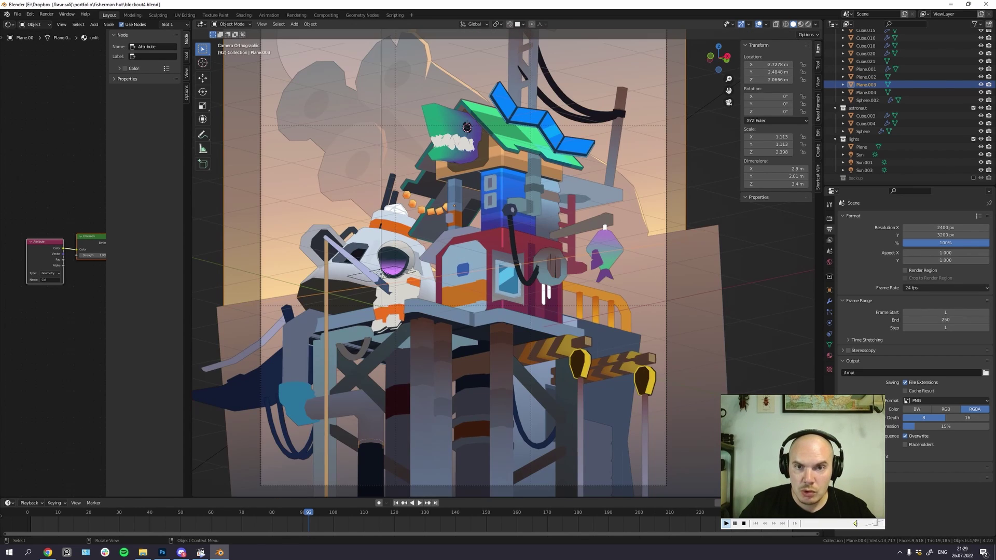
Step: Switch the viewport to Rendered shading and compare the lit hut in free perspective and through the camera
left_click(808, 25)
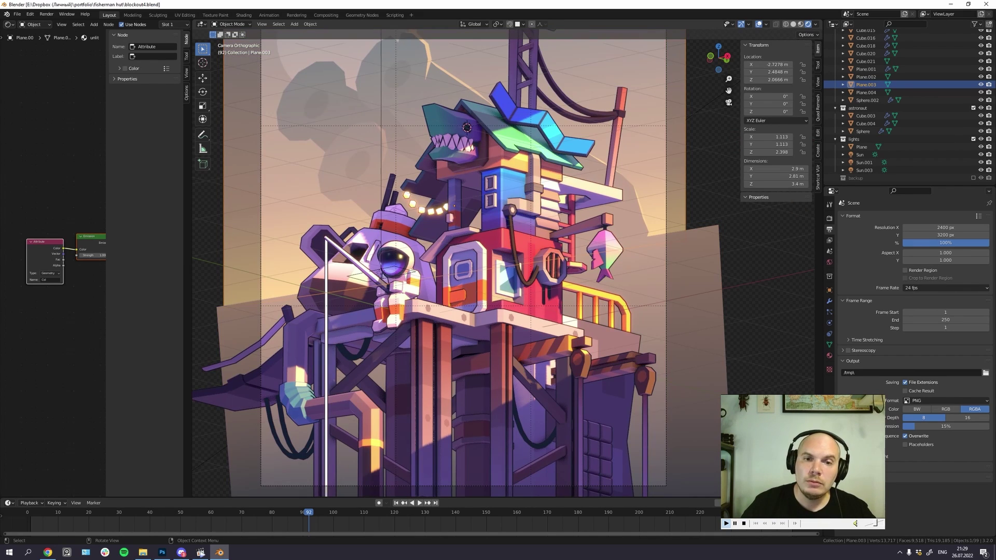
left_click_drag(498, 270, 477, 269)
scroll(490, 269, "down", 5)
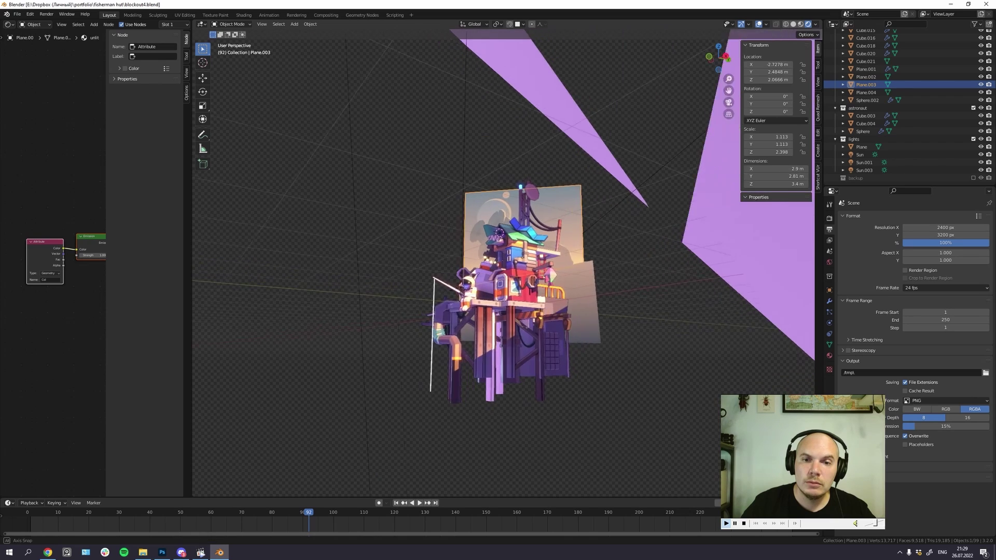
scroll(498, 260, "up", 4)
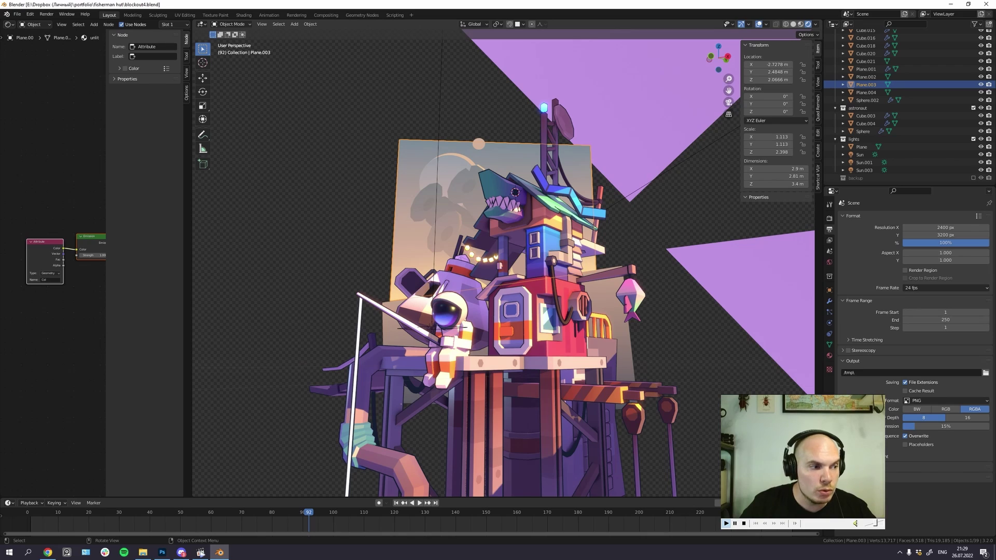
key("KP_0")
scroll(498, 259, "up", 2)
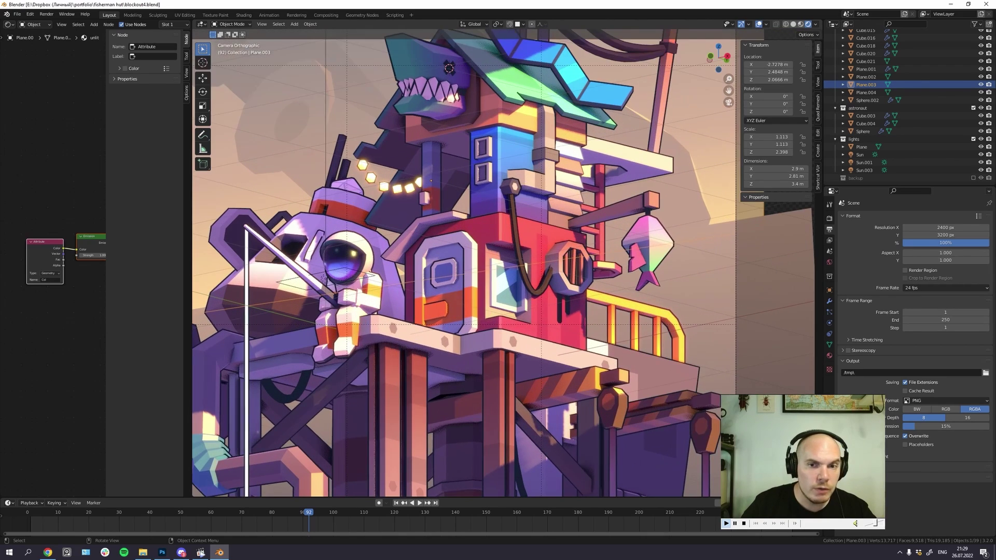
scroll(498, 259, "up", 2)
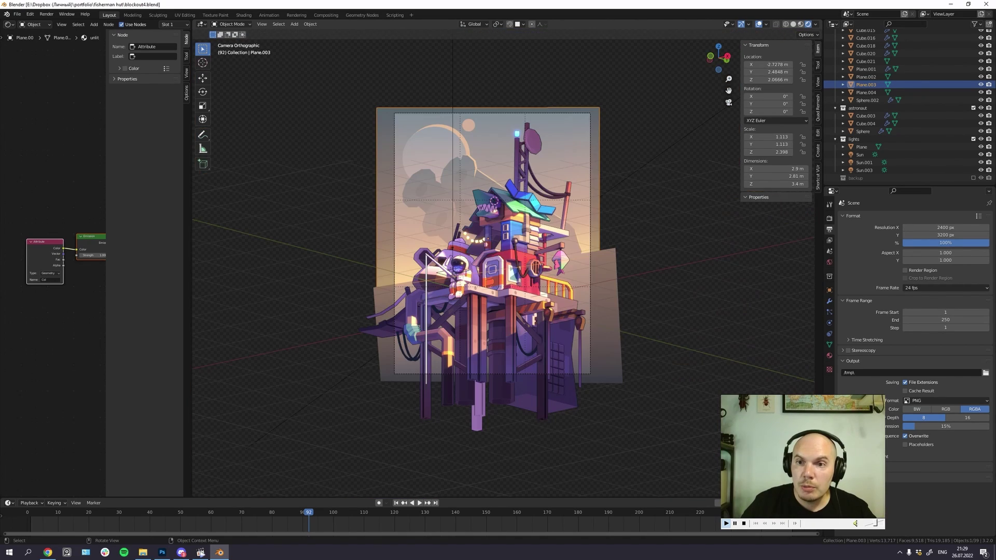
Step: Select the Sun and Sun.001 lights, examine the scene lighting from around the model, and return to a close camera view
left_click(860, 155)
left_click_drag(571, 270, 363, 291)
scroll(383, 270, "down", 3)
left_click(390, 240)
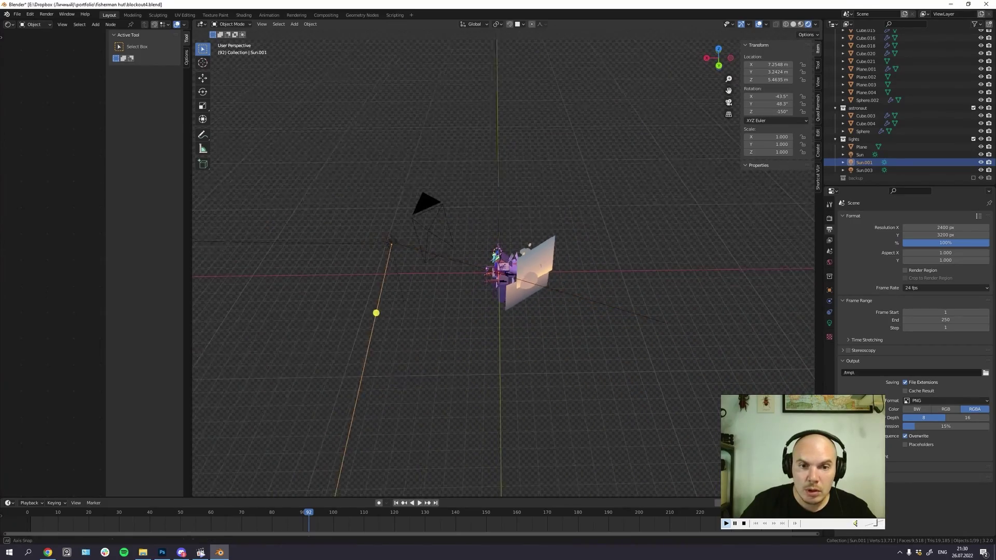
left_click_drag(394, 249, 511, 267)
scroll(482, 259, "up", 4)
scroll(431, 290, "down", 4)
scroll(467, 282, "up", 4)
scroll(511, 267, "down", 2)
key("KP_0")
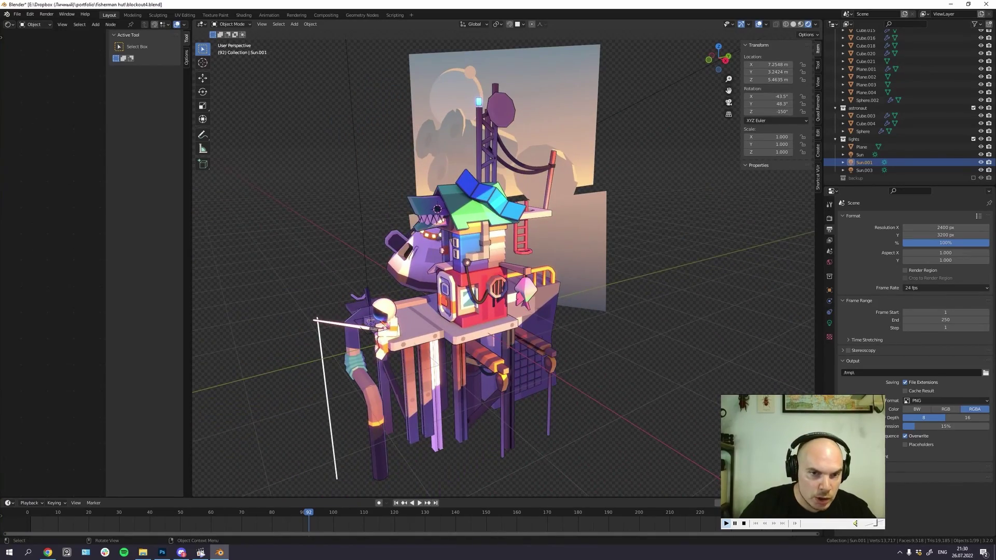
scroll(452, 276, "up", 5)
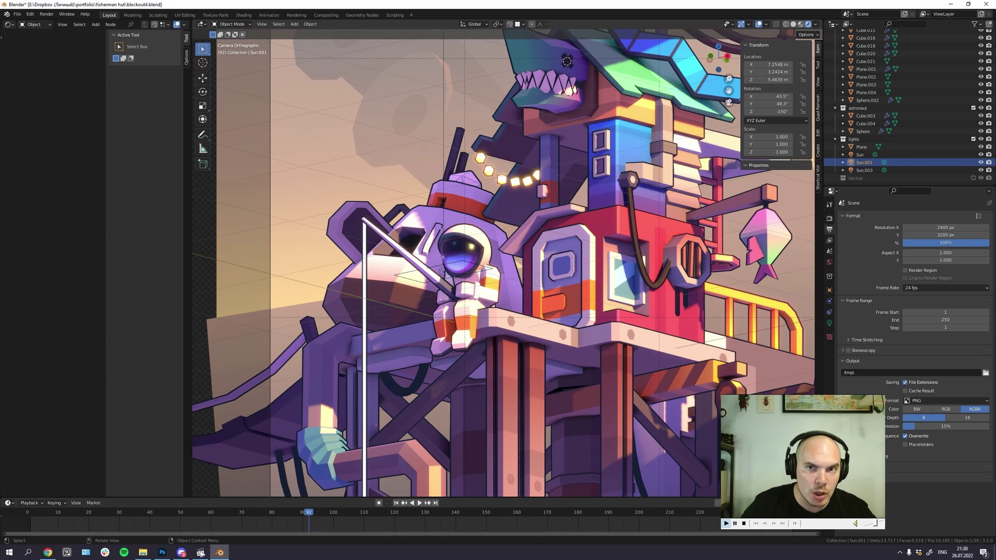
Step: Select the blue panel on the hut roof and show the rim material in its material slots
left_click_drag(452, 277, 362, 379)
left_click(592, 155)
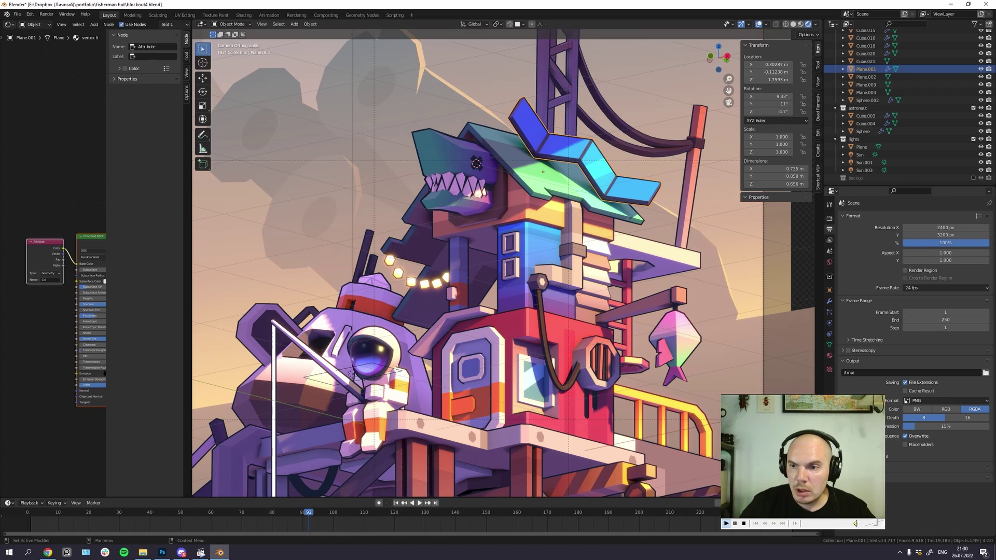
left_click(829, 355)
scroll(451, 259, "down", 2)
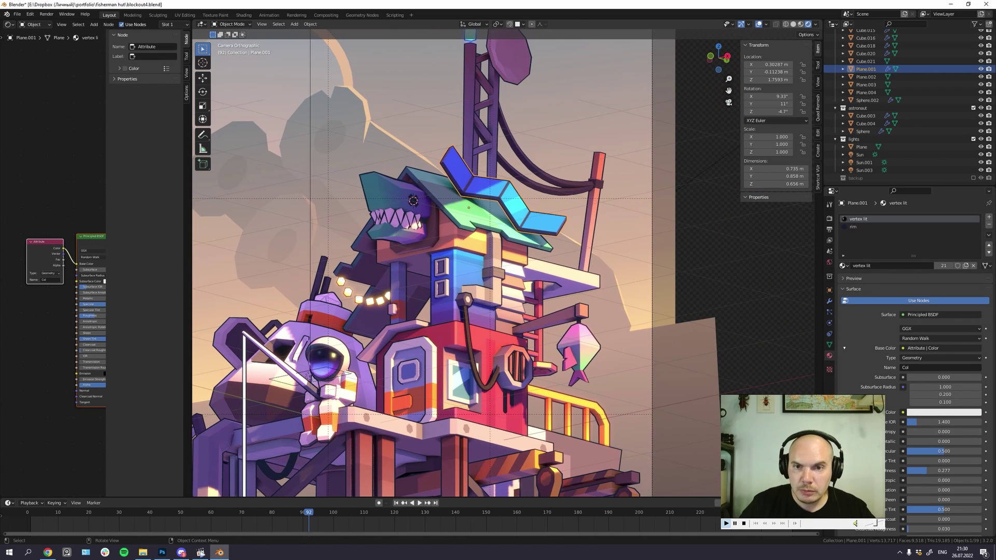
left_click(861, 227)
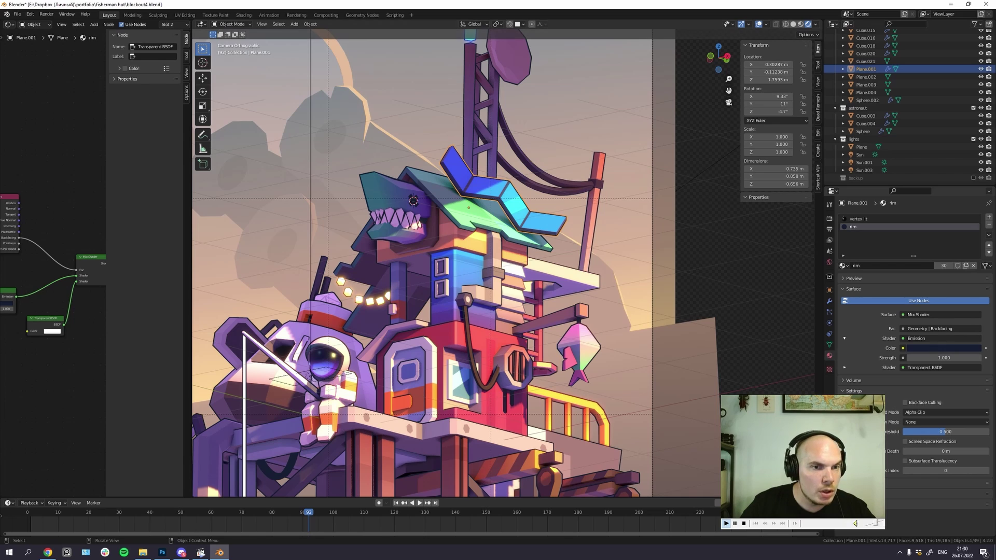
Step: Enlarge the Shader Editor and reposition the rim material's Emission, Geometry and Transparent BSDF nodes into a clearer layout
left_click_drag(192, 266, 612, 267)
scroll(262, 267, "up", 3)
scroll(267, 249, "up", 1)
left_click_drag(306, 249, 264, 249)
mouse_move(107, 318)
left_mouse_down()
mouse_move(100, 312)
mouse_move(97, 337)
mouse_move(97, 304)
mouse_move(94, 313)
left_mouse_up()
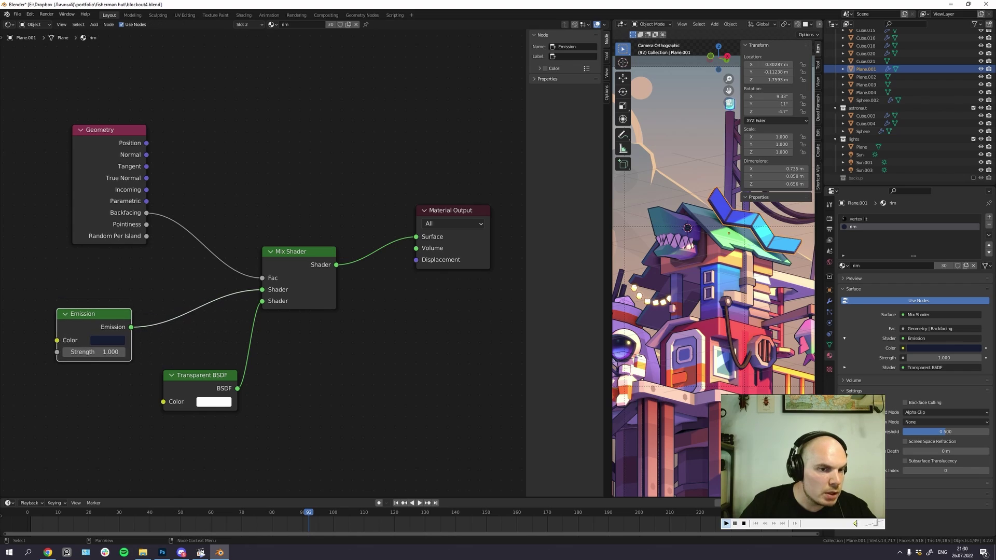
mouse_move(104, 130)
left_mouse_down()
mouse_move(133, 120)
mouse_move(109, 113)
mouse_move(93, 127)
left_mouse_up()
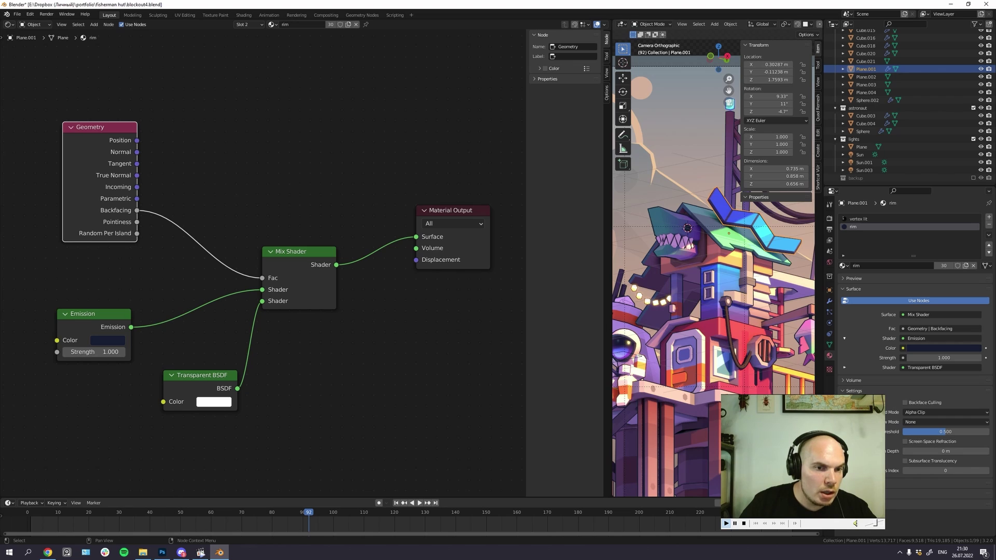
key("alt+a")
left_click_drag(202, 375, 194, 354)
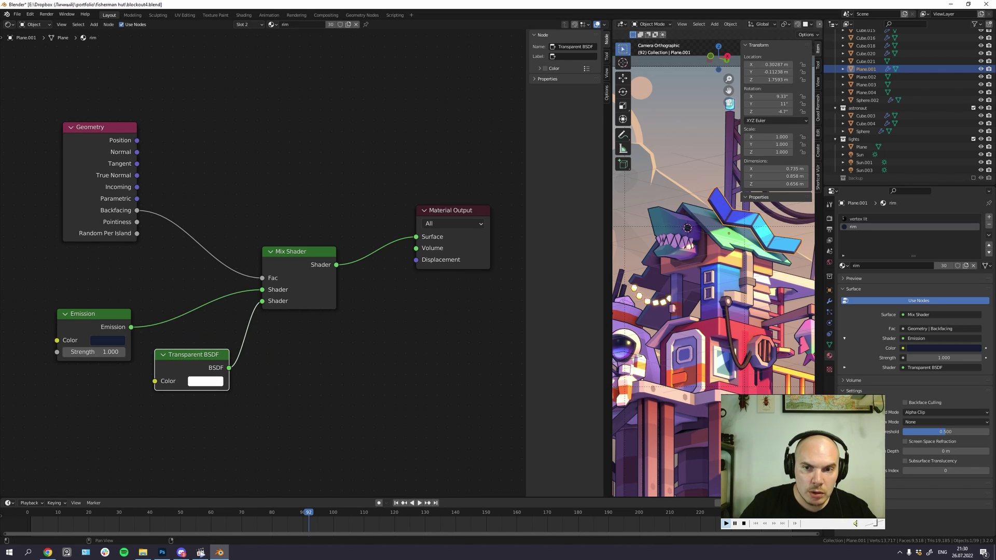
Step: Shrink the Shader Editor to a narrow strip to give the 3D viewport most of the width
left_click_drag(612, 270, 249, 259)
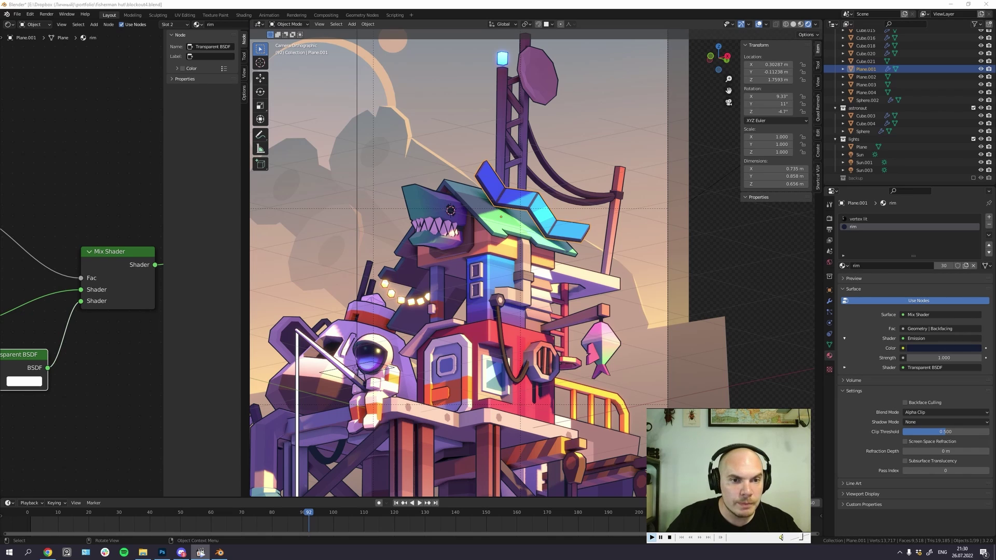
key("shift")
left_click_drag(250, 270, 116, 270)
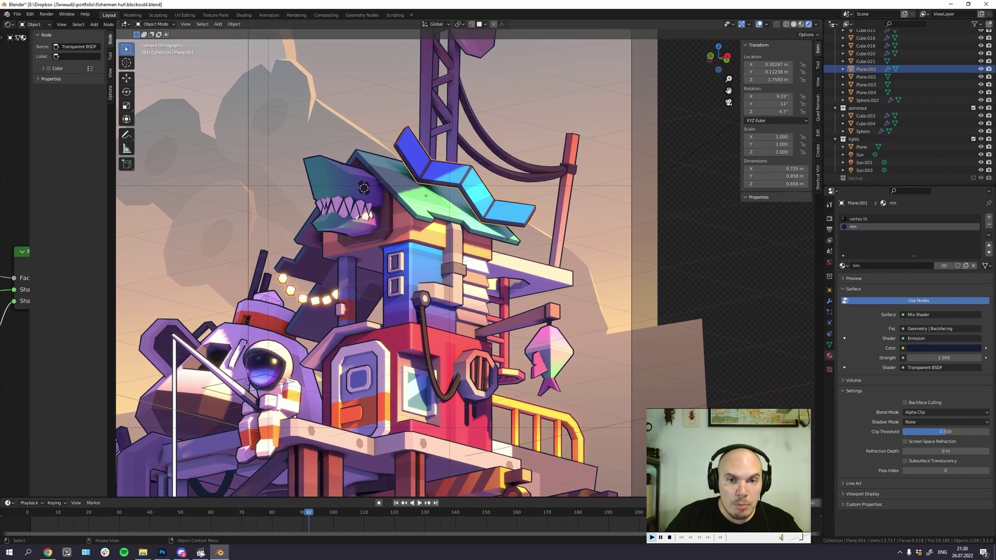
Step: Try a Solidify thickness of -0.032 m on the blue roof panel, revisit its rim material, undo the thickness change and leave camera view
left_click(829, 301)
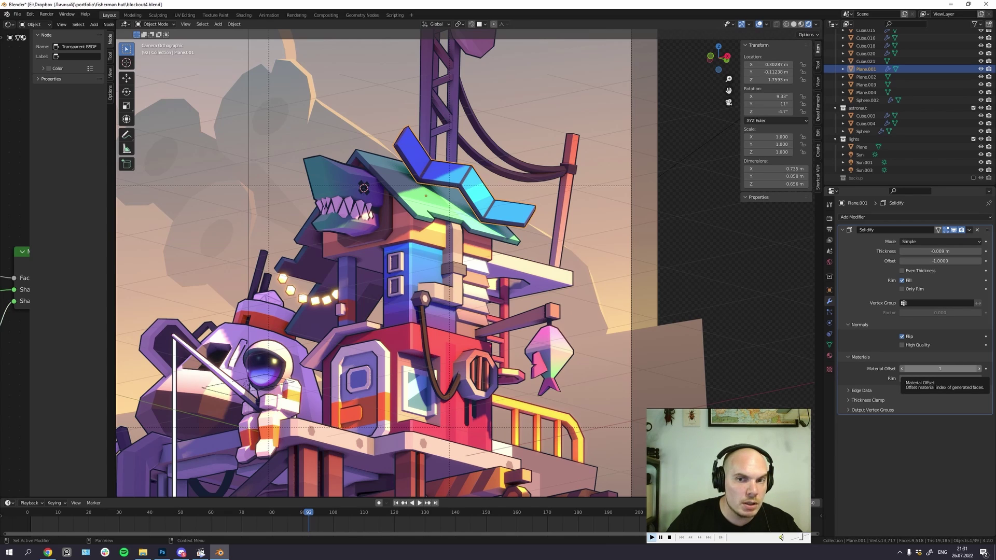
mouse_move(939, 252)
left_mouse_down()
mouse_move(912, 251)
mouse_move(925, 251)
left_mouse_up()
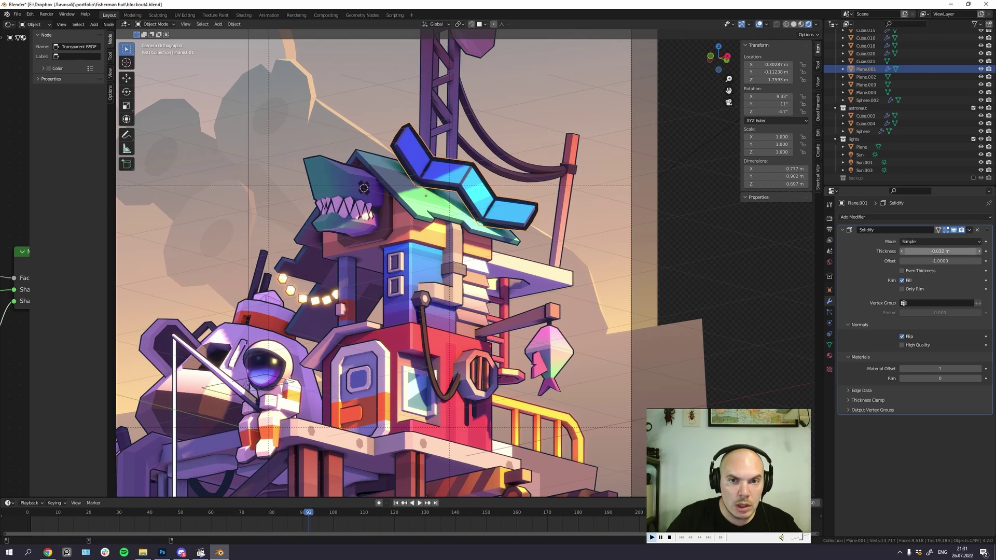
left_click(830, 356)
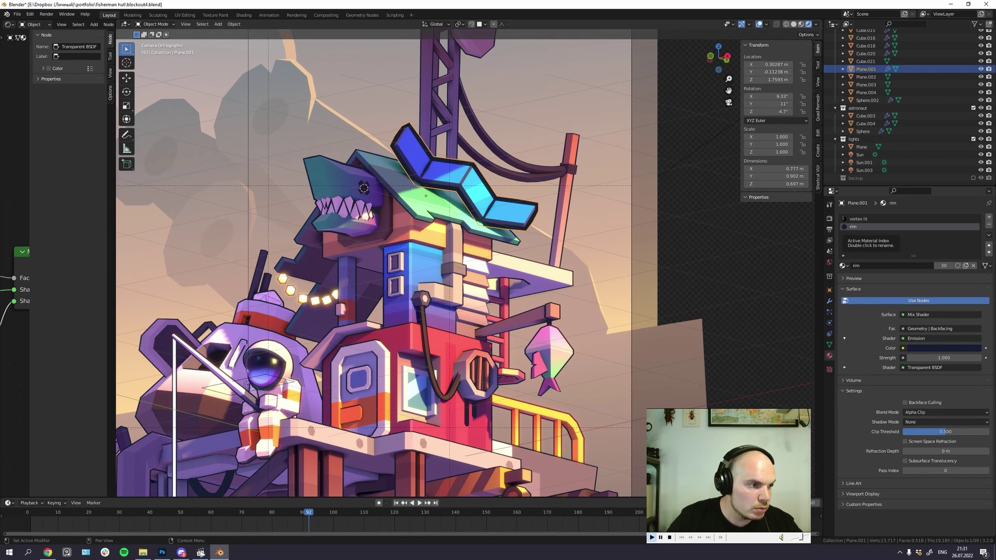
key("ctrl+z")
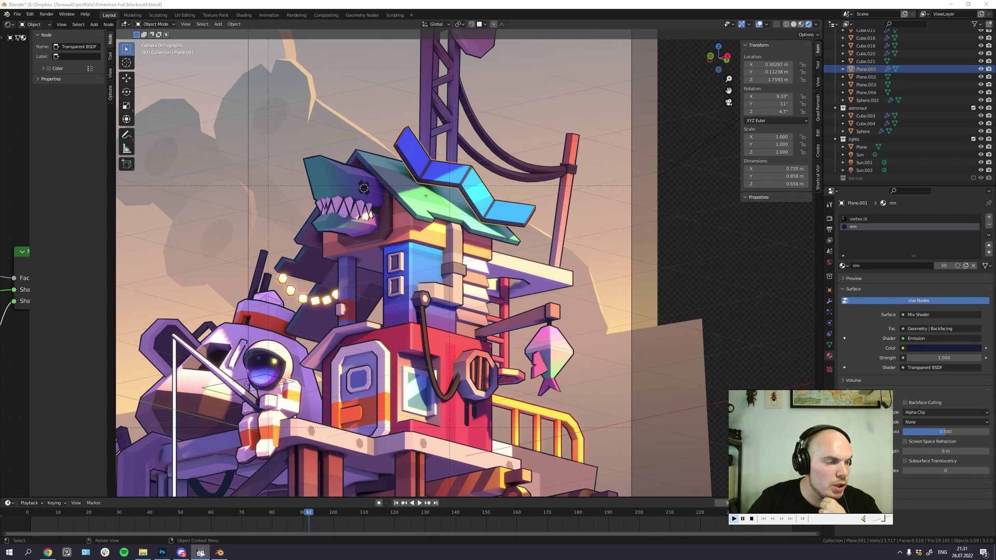
key("KP_0")
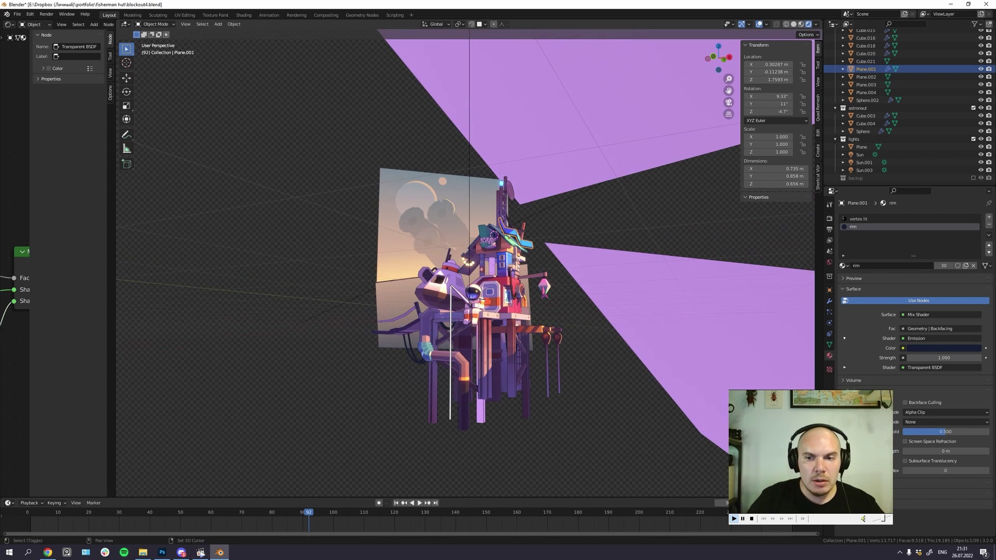
Step: Examine the dark rim outlines on the hut, door panel and astronaut up close and at full-scene distance in camera view
scroll(414, 259, "up", 8)
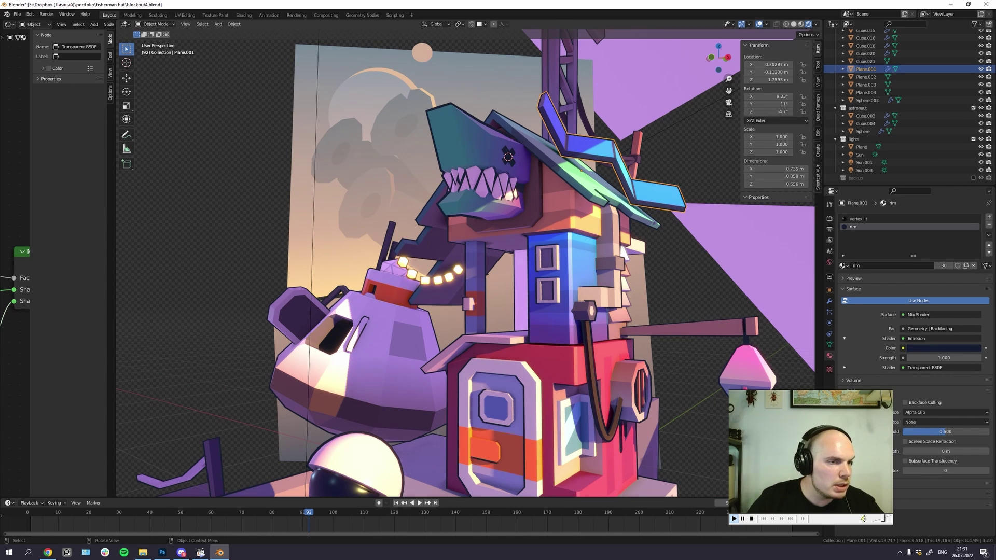
key("KP_0")
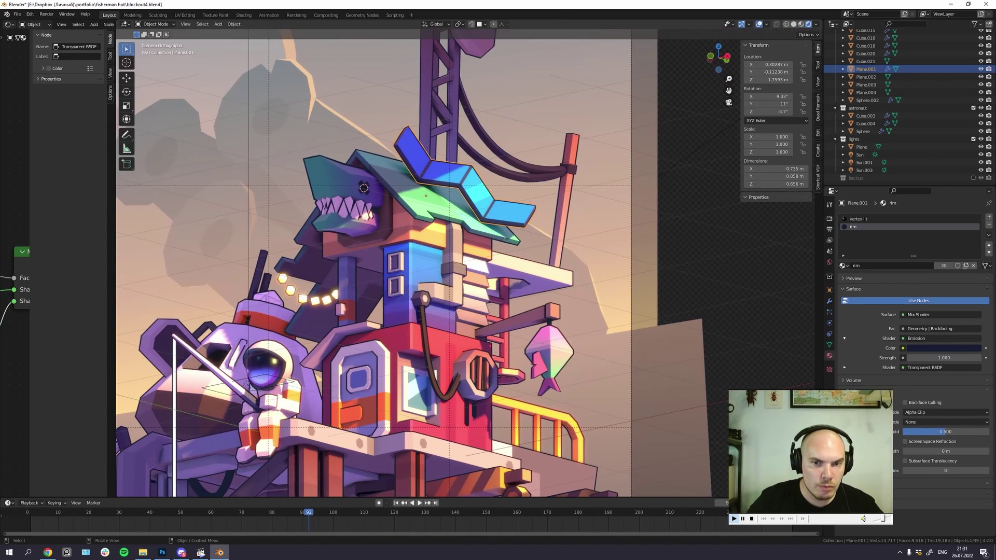
scroll(465, 263, "down", 3)
scroll(466, 263, "up", 6)
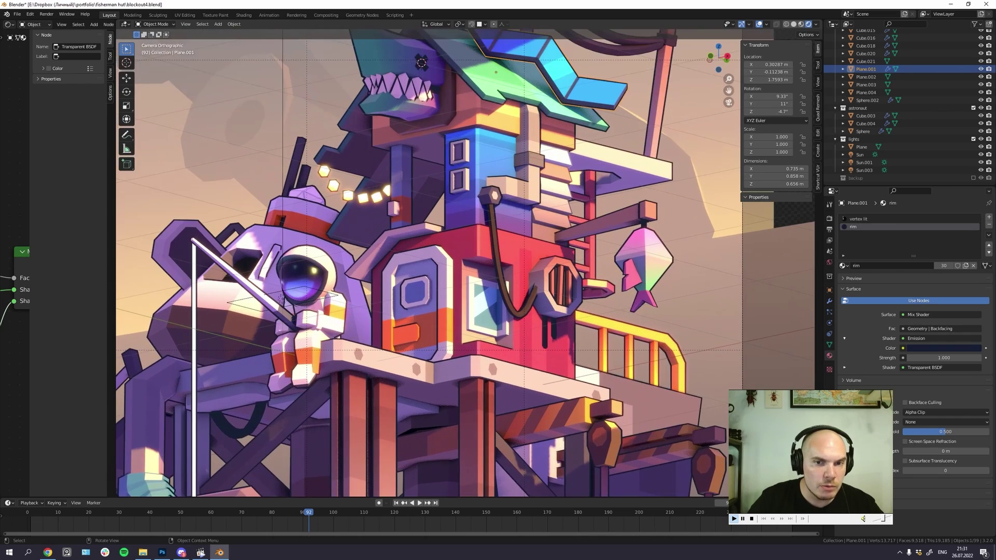
scroll(415, 259, "up", 2)
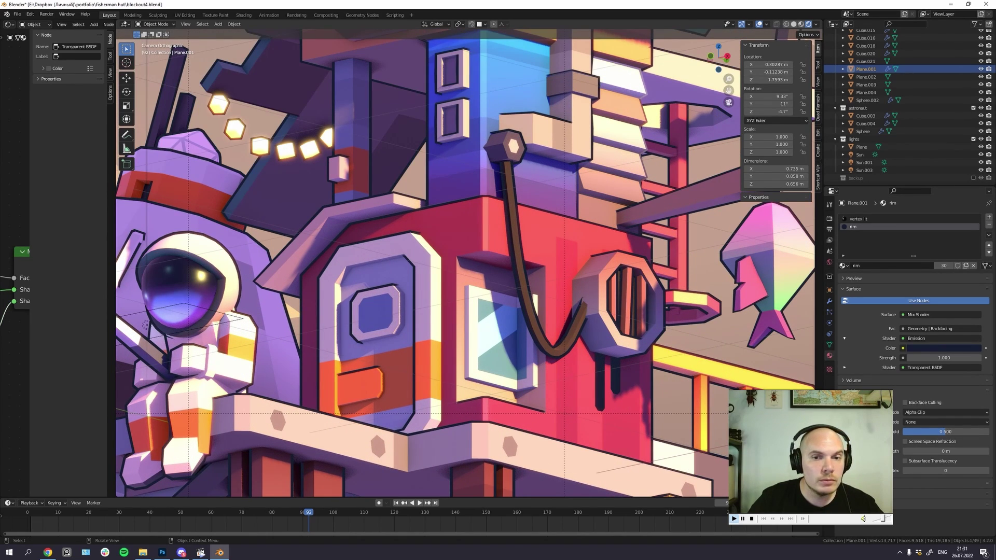
scroll(415, 259, "down", 5)
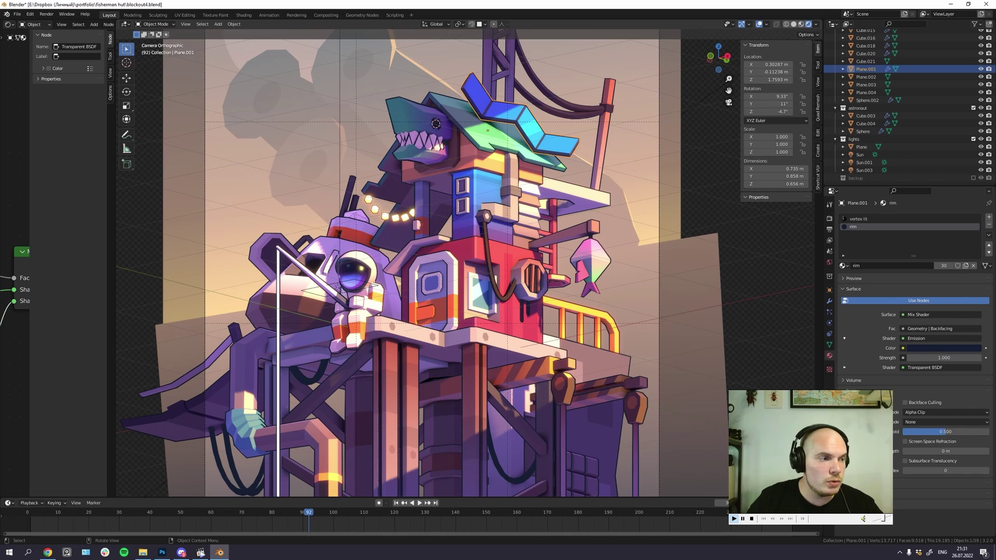
scroll(422, 263, "up", 4)
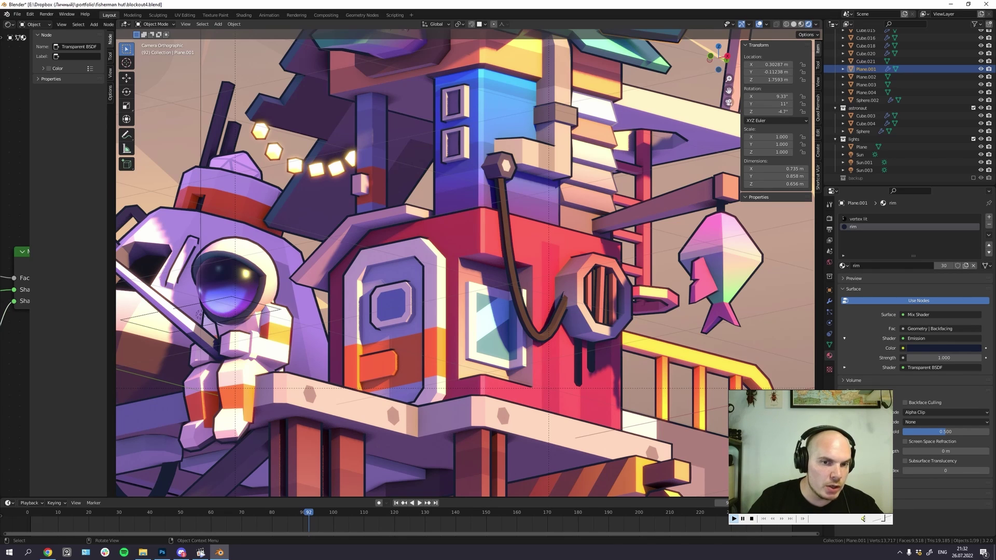
scroll(465, 270, "down", 2)
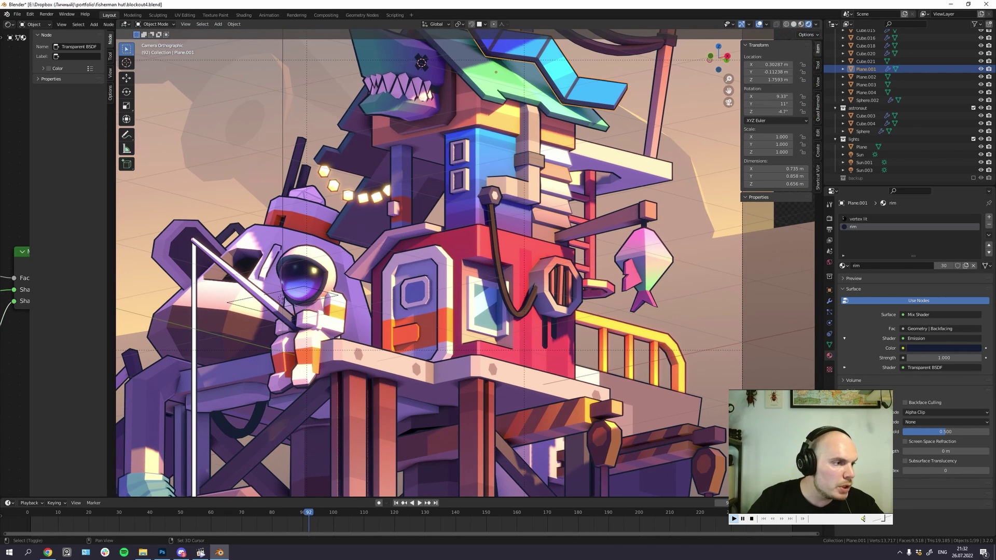
scroll(412, 326, "up", 12)
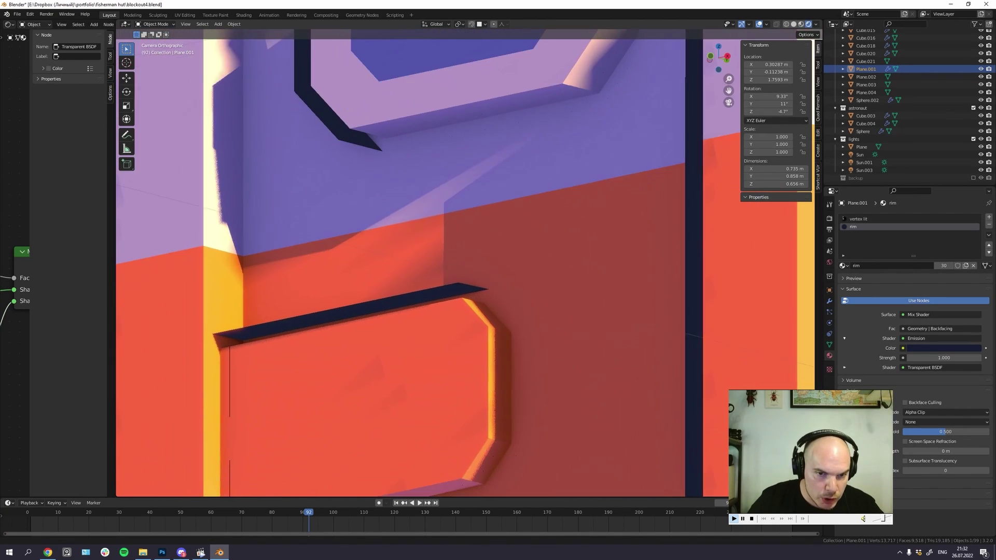
scroll(466, 269, "up", 3)
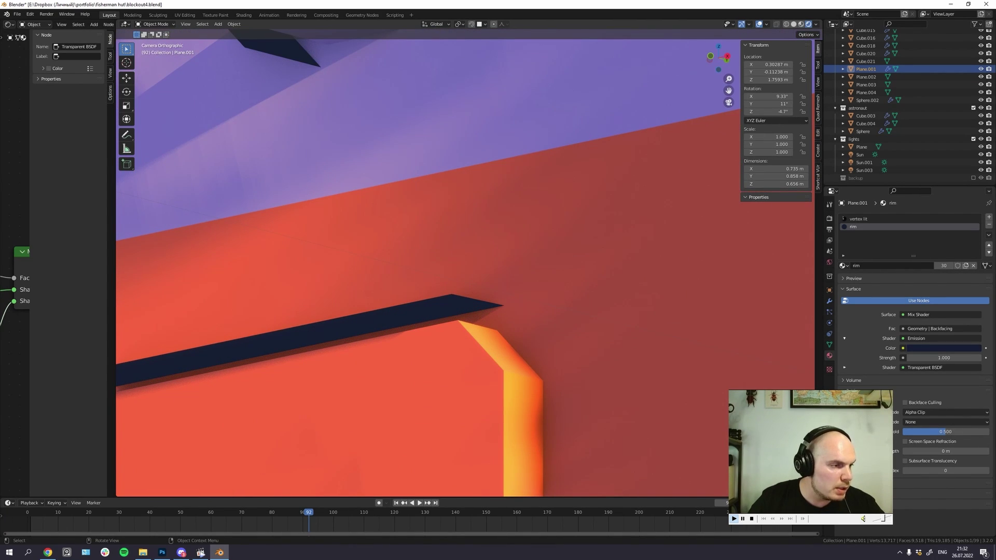
scroll(466, 268, "down", 14)
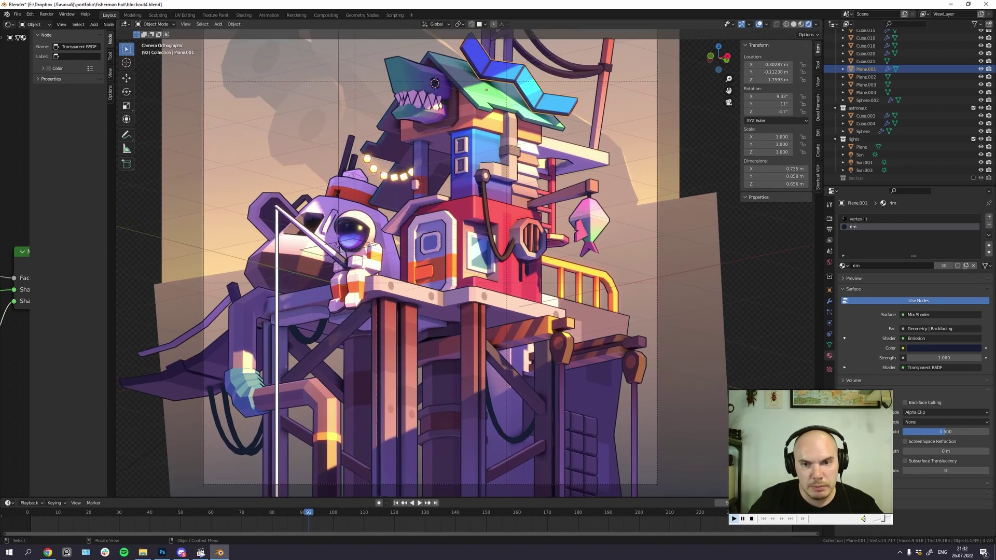
left_click_drag(467, 269, 489, 268)
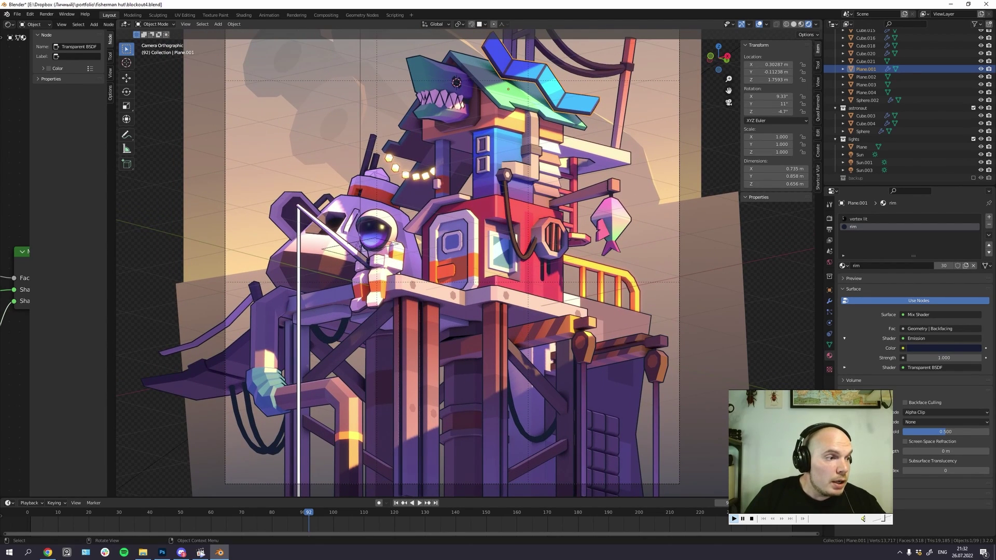
scroll(467, 269, "down", 6)
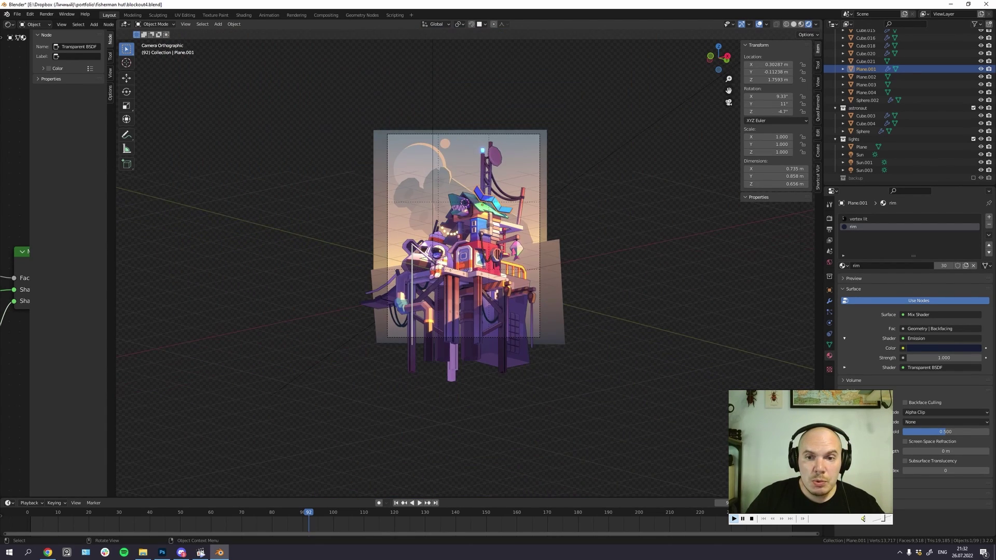
Step: Select the large purple light-blocking plane outside the camera framing and return to camera view
left_click_drag(467, 269, 540, 273)
scroll(482, 289, "up", 2)
scroll(482, 289, "down", 3)
left_click(601, 275)
left_click_drag(601, 275, 579, 275)
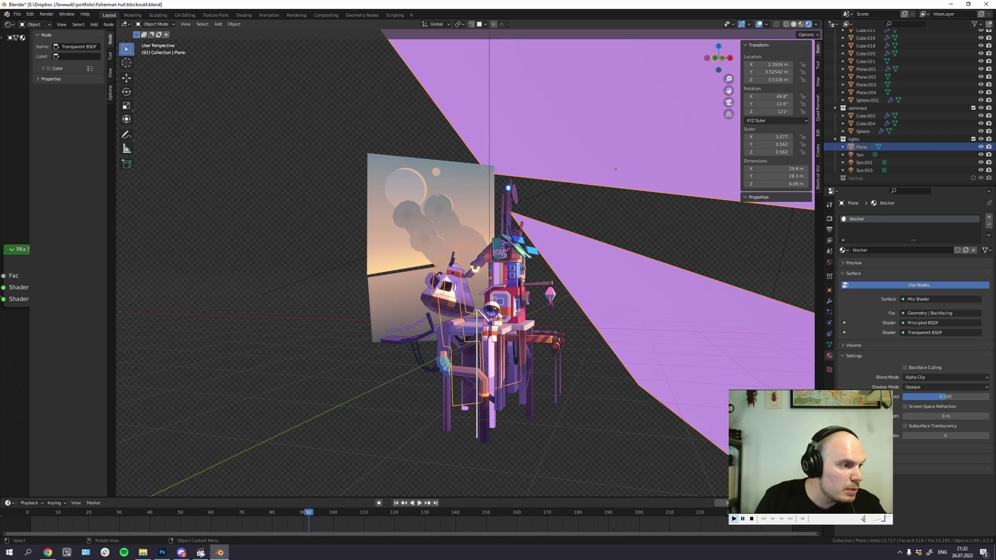
key("KP_0")
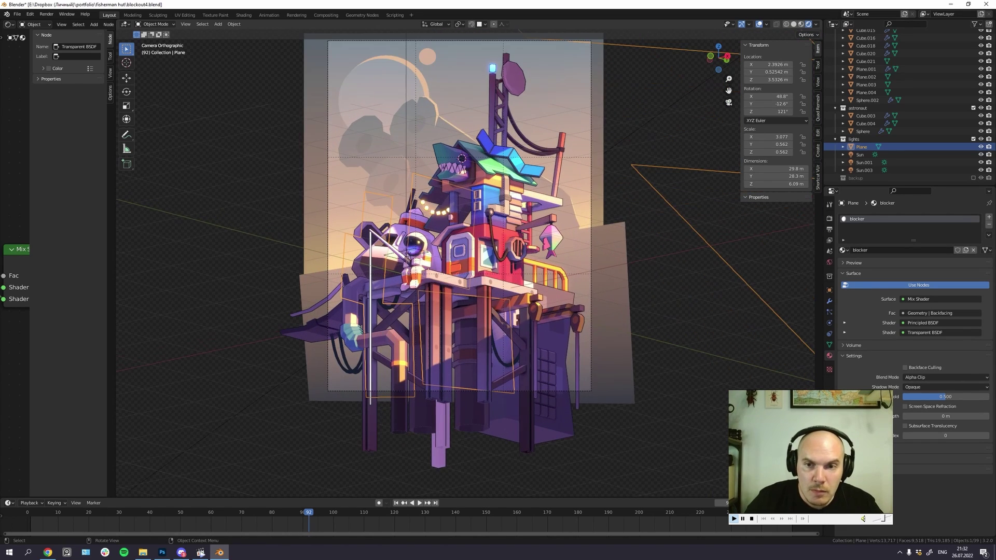
Step: Enlarge the Shader Editor and reposition the blocker material's Principled BSDF, Geometry and Transparent BSDF nodes into a clearer layout
left_click_drag(116, 270, 433, 270)
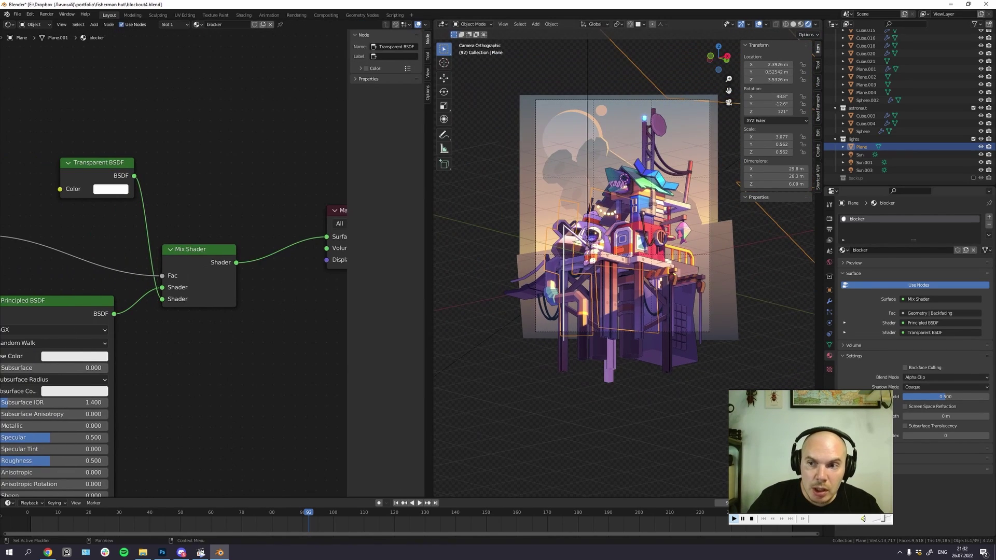
scroll(174, 312, "down", 3)
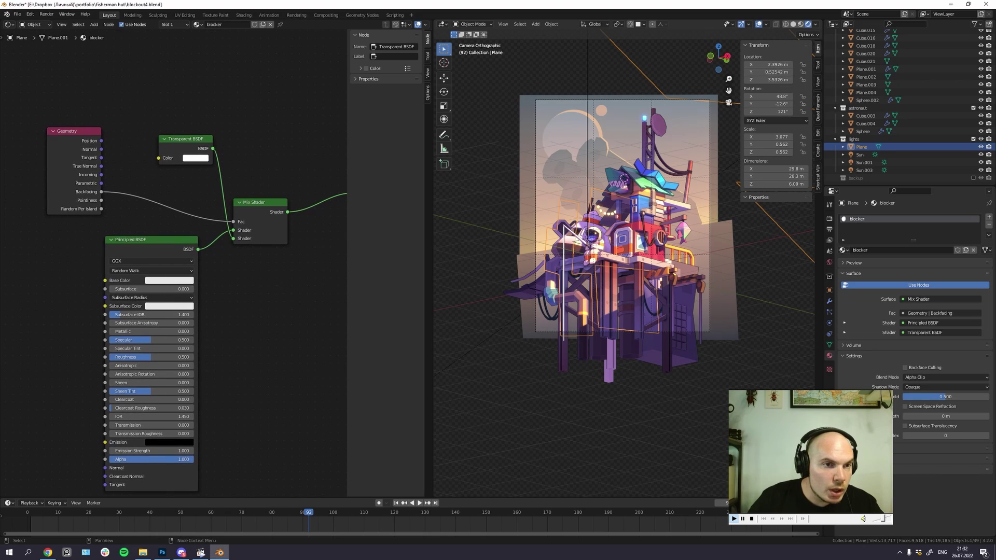
left_click_drag(151, 240, 82, 247)
left_click_drag(83, 246, 112, 303)
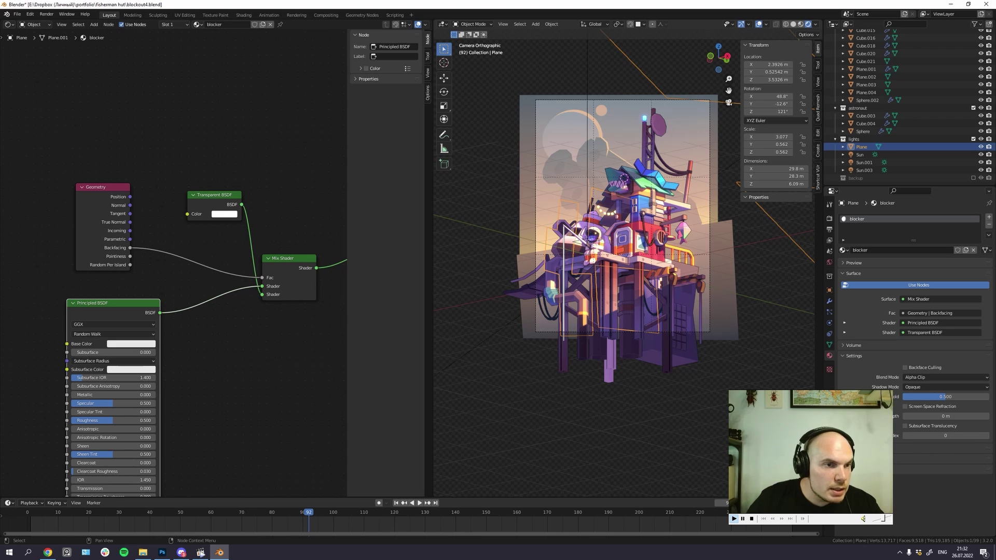
left_click_drag(104, 187, 119, 195)
left_click_drag(210, 195, 203, 192)
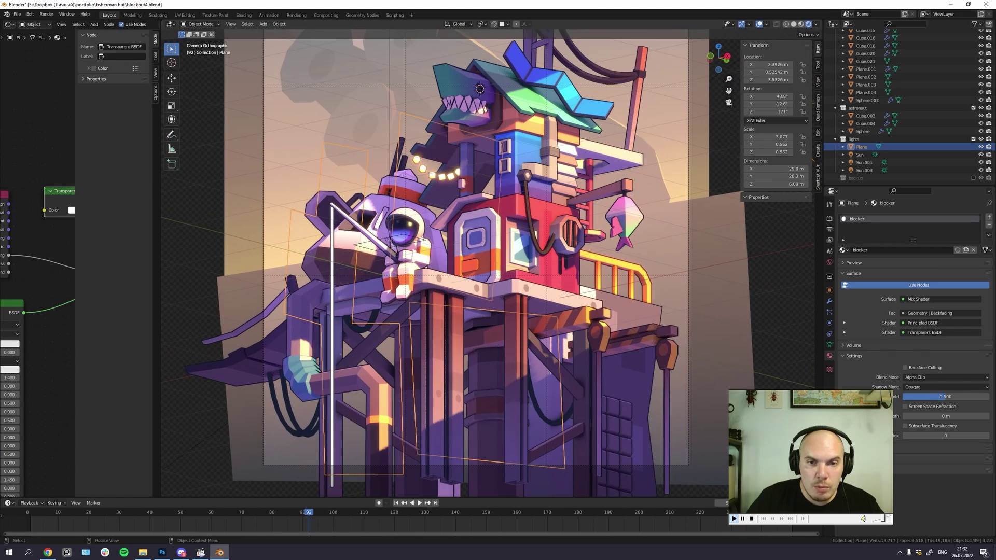
Step: Show the blocker mesh in Solid shading with MatCap lighting and Material color, with backface culling disabled
left_click(793, 24)
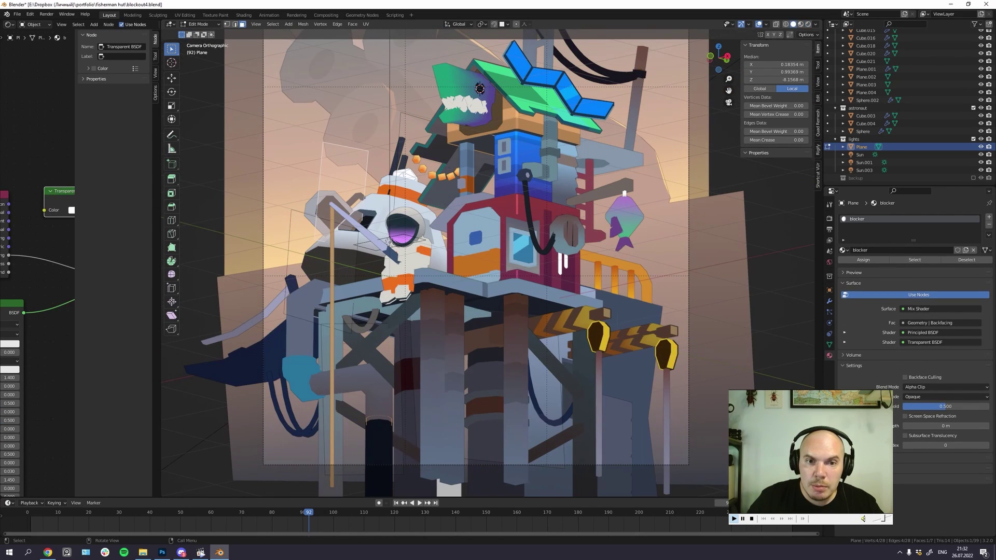
left_click(815, 24)
left_click(808, 62)
left_click(779, 113)
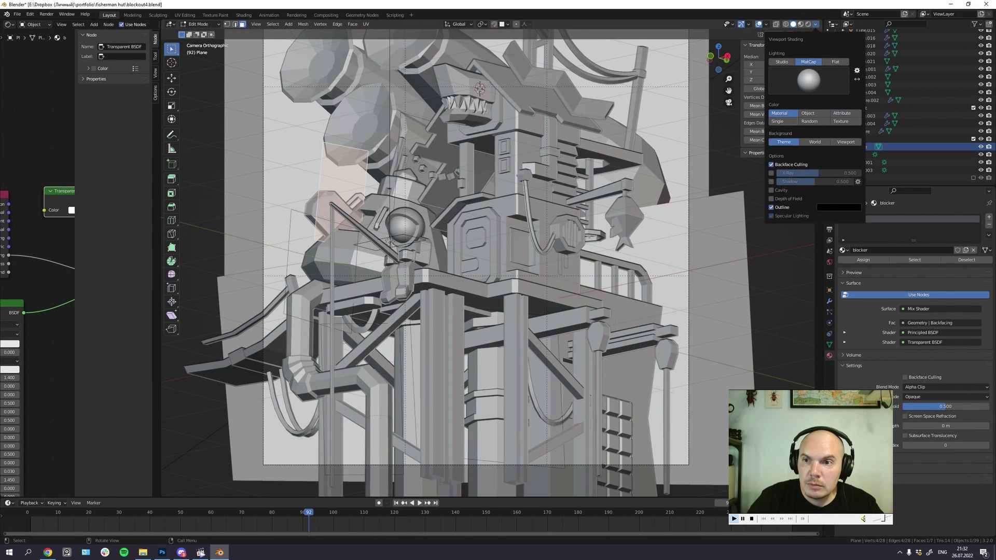
left_click(771, 164)
scroll(488, 270, "up", 5)
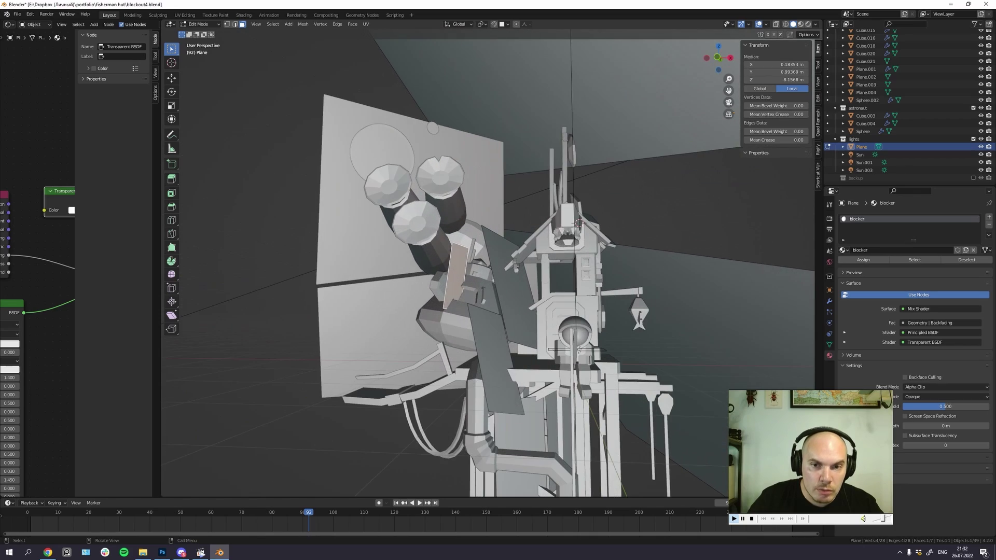
Step: Select three of the blocker's small faces around the teapot and astronaut, and return to the Rendered camera view in Object Mode
key("alt+a")
left_click(508, 282)
left_click(494, 353, "shift")
left_click(457, 273, "shift")
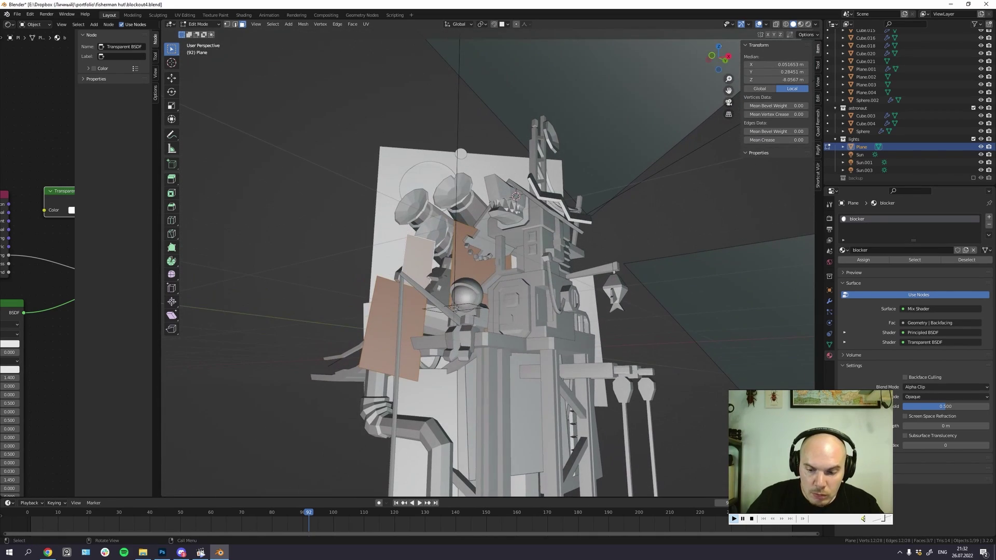
key("KP_0")
key("Tab")
left_click(808, 24)
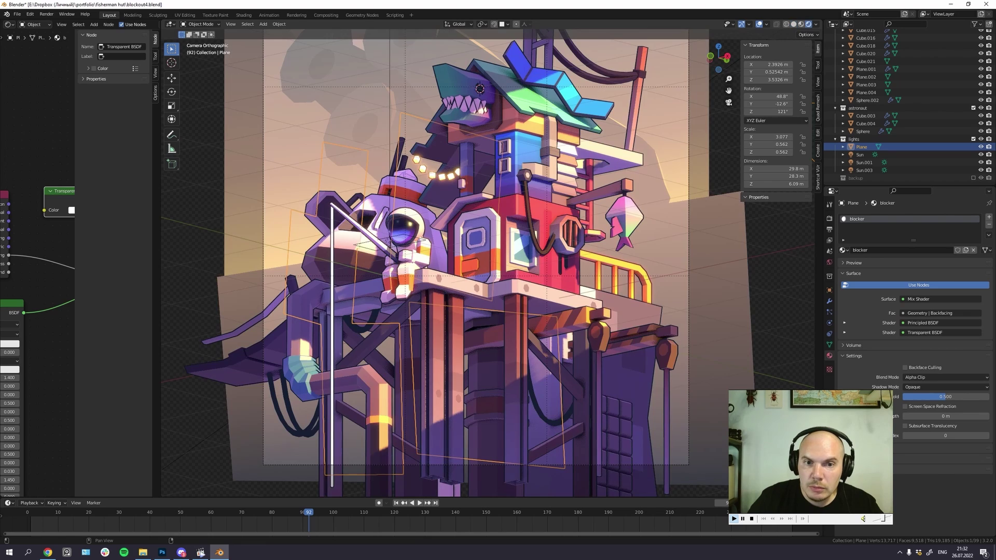
Step: Try moving the blocker face that shades the teapot along global Y in Edit Mode and undo the move
key("Tab")
key("g")
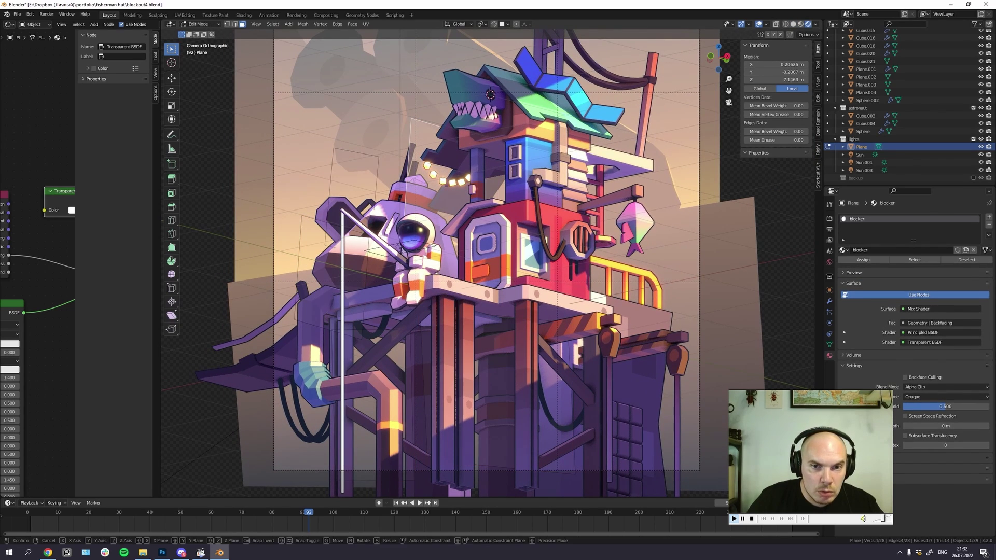
left_click(412, 278)
scroll(409, 249, "up", 4)
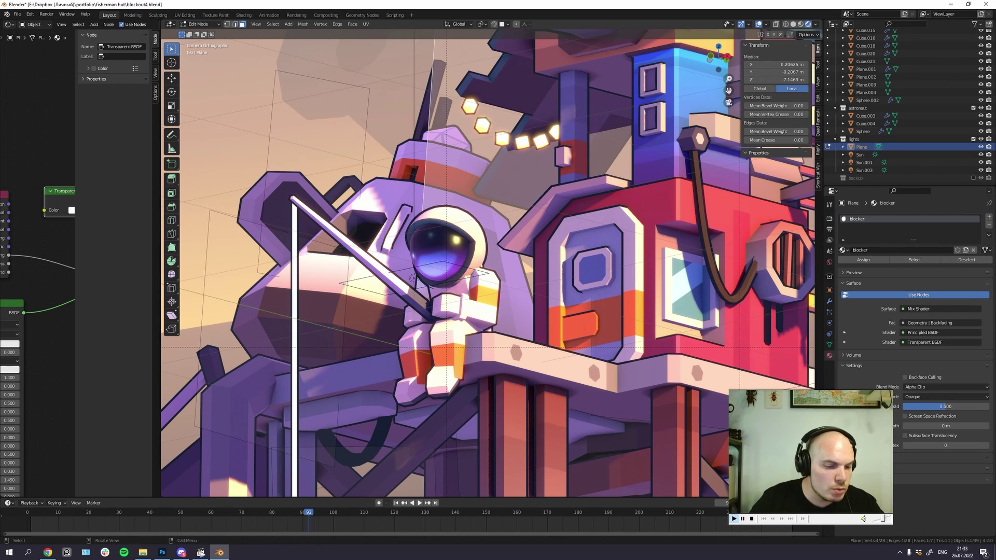
key("g")
key("y")
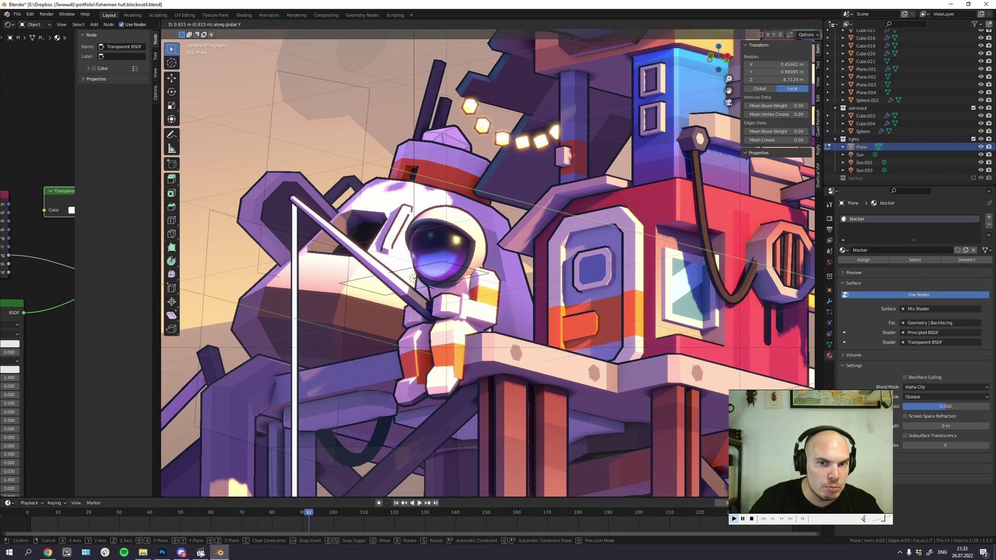
left_click(413, 279)
key("ctrl+z")
scroll(498, 218, "down", 5)
scroll(498, 260, "up", 1)
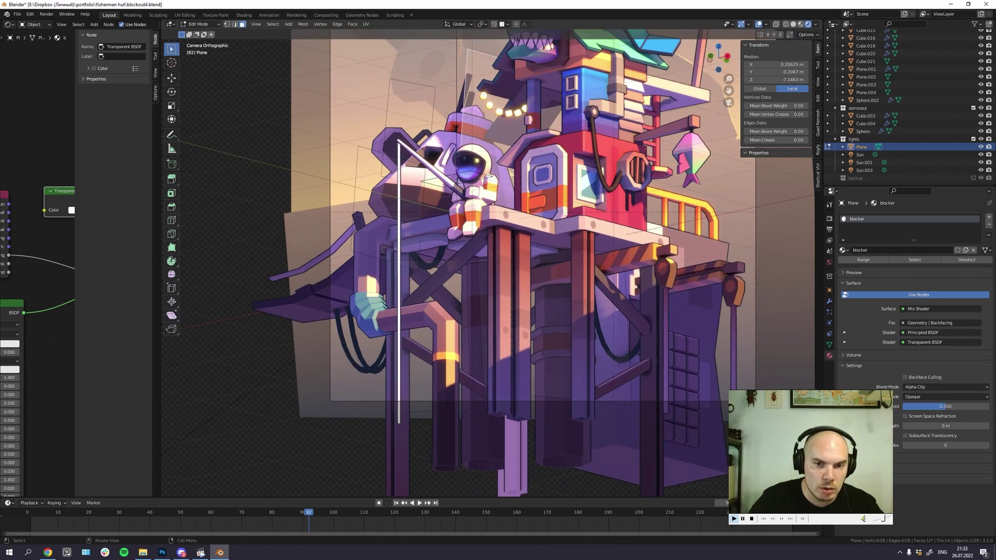
Step: Try moving the blocker face in front of the lower pipe across to the support pillars and undo the move
left_click(428, 332)
scroll(428, 332, "up", 2)
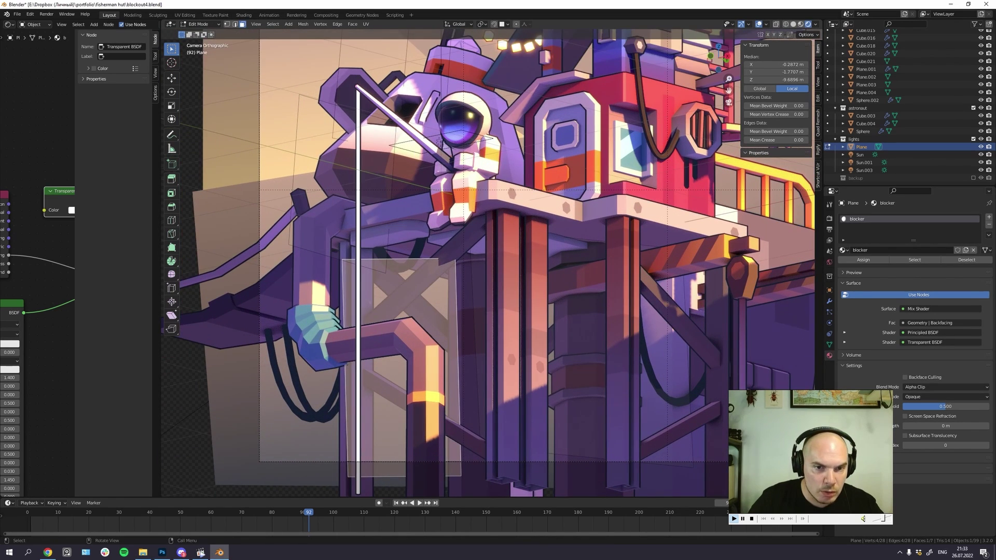
key("g")
left_click(630, 332)
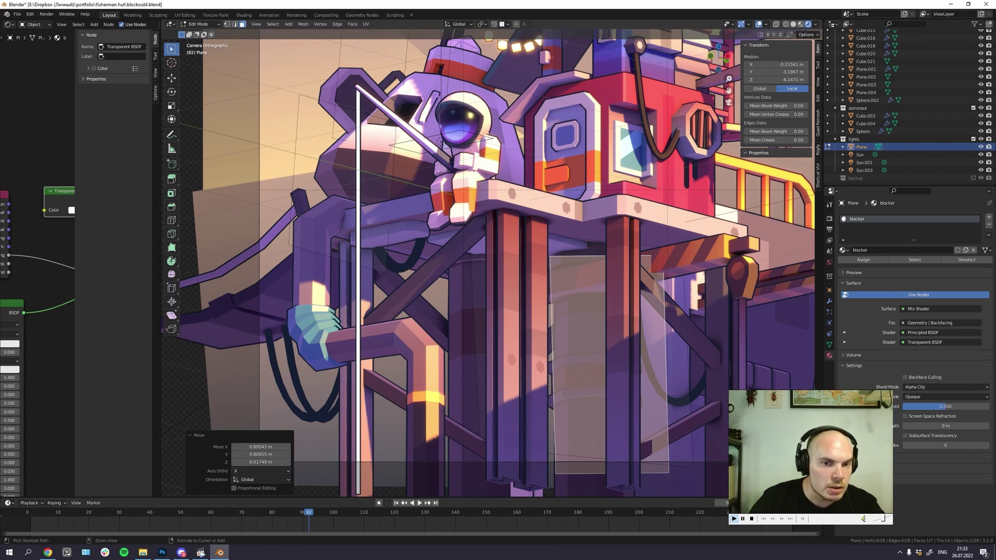
key("ctrl+z")
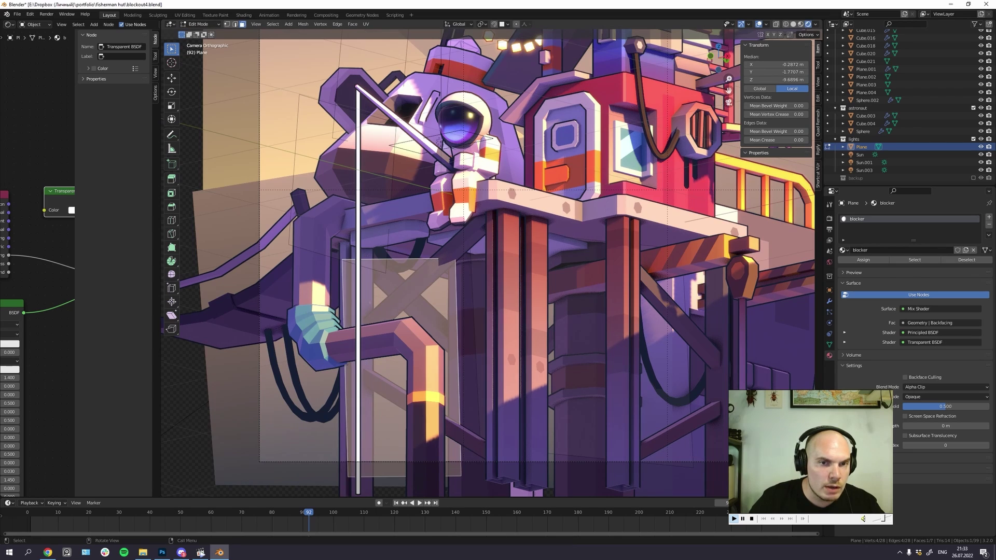
Step: Try moving the blocker face shading the upper bent pipe by about -0.592 m X, -0.553 m Y and 0.061 m Z
left_click_drag(435, 218, 455, 283)
key("ctrl+z")
key("g")
left_click(316, 270)
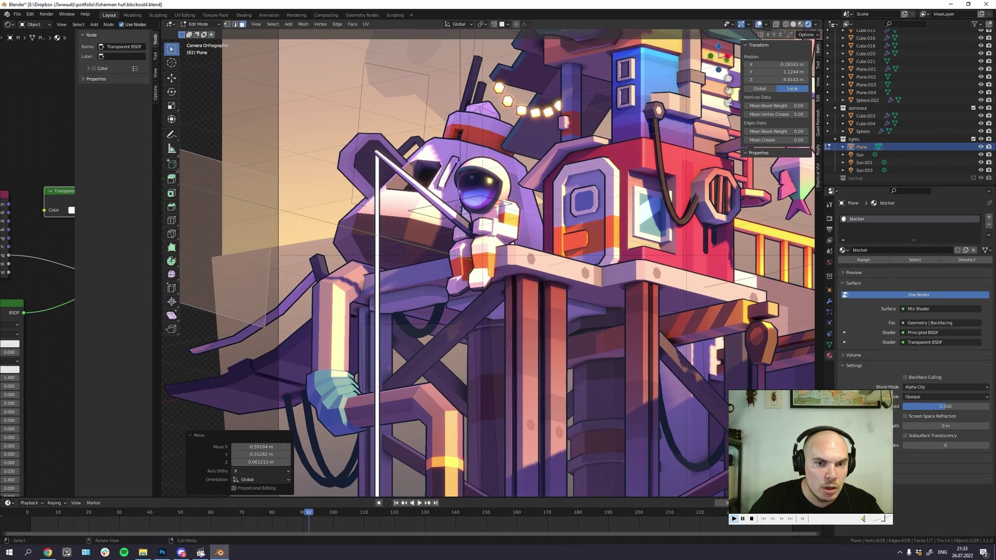
Step: Leave Edit Mode and deselect the blocker plane to inspect the string lights and hut without selection outlines
scroll(488, 260, "down", 5)
key("Tab")
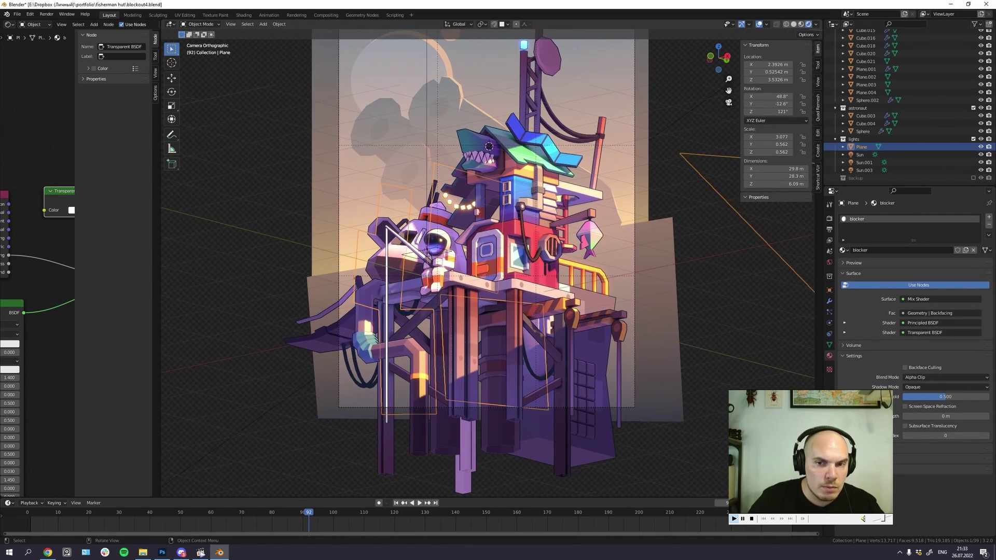
key("alt+a")
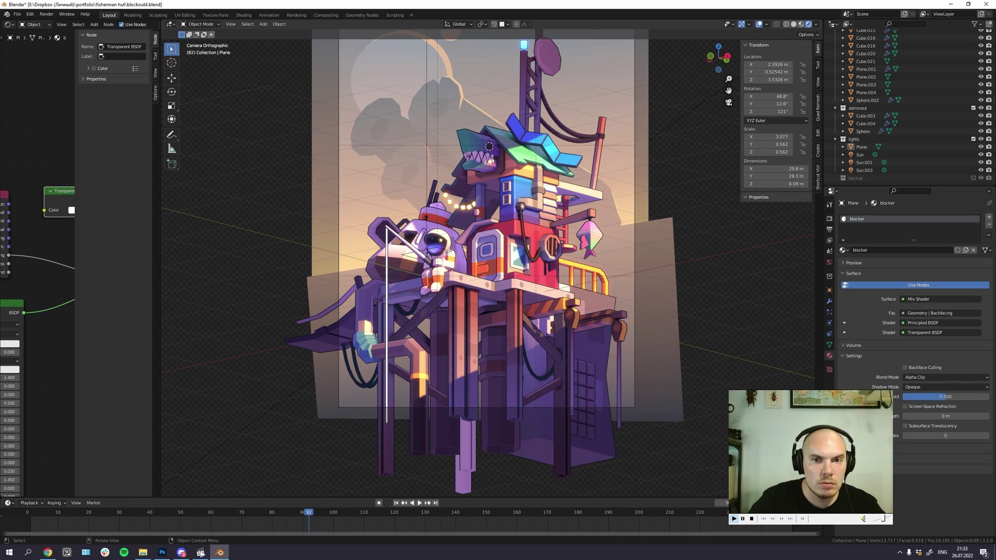
scroll(480, 195, "up", 9)
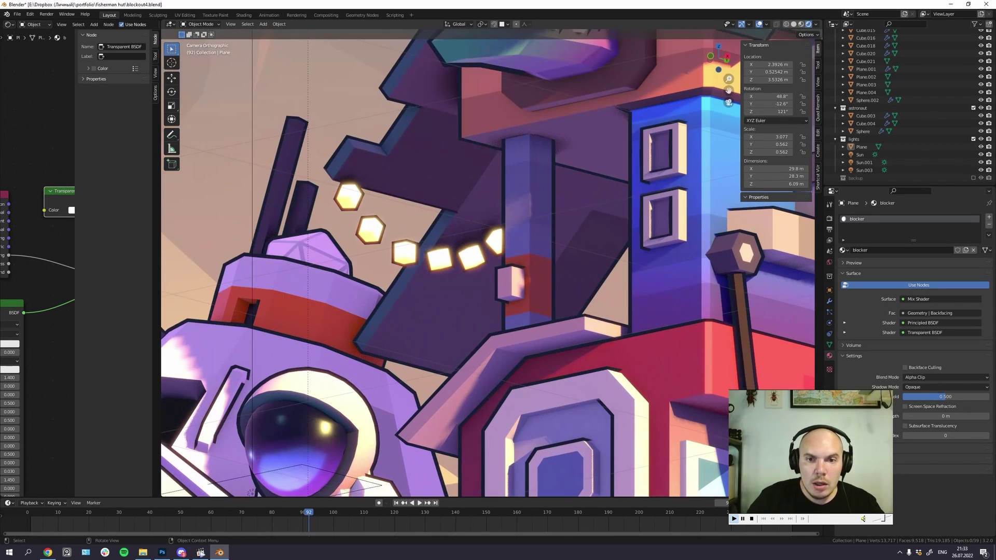
scroll(480, 234, "down", 9)
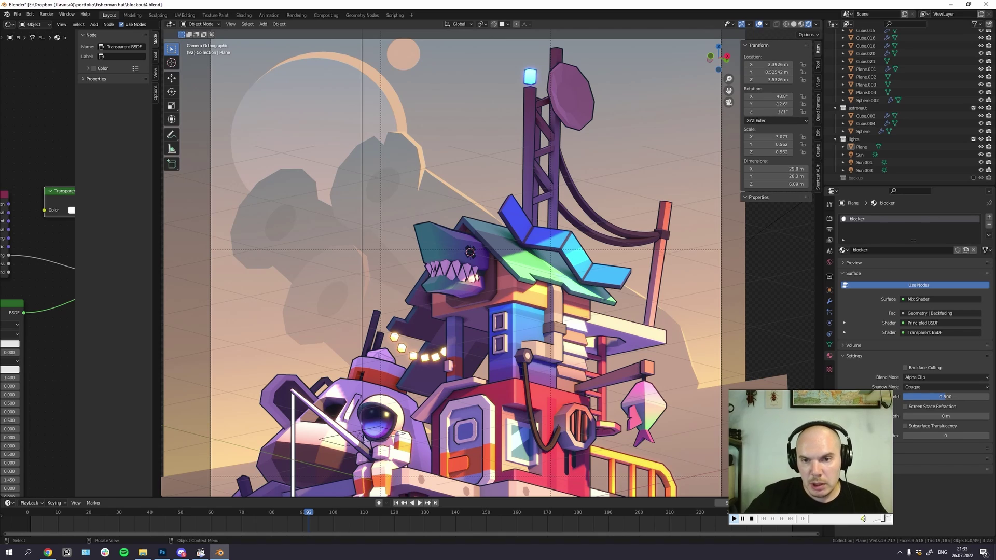
Step: Examine the whole fisherman hut through the camera and from a free angle alongside the blocker plane
left_click_drag(479, 249, 462, 229)
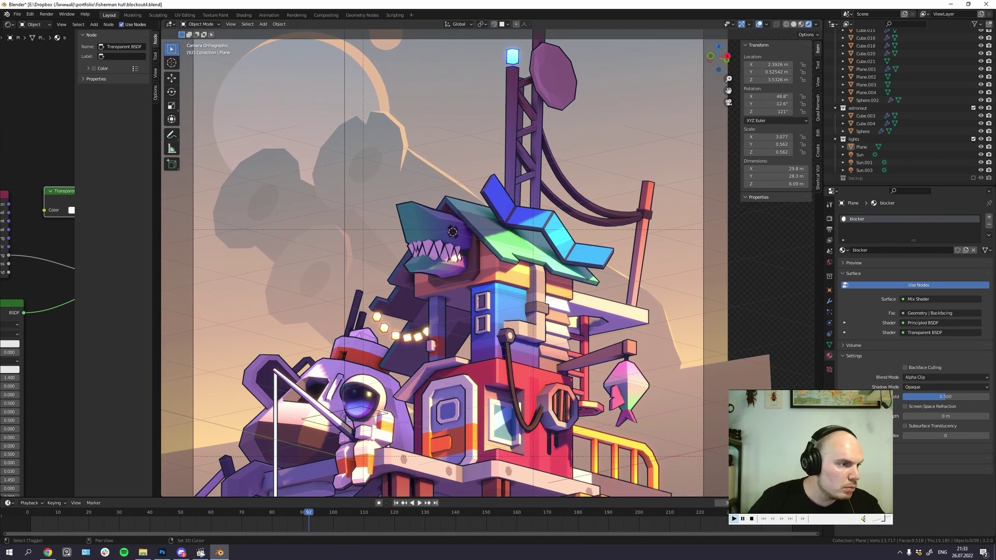
scroll(479, 233, "down", 3)
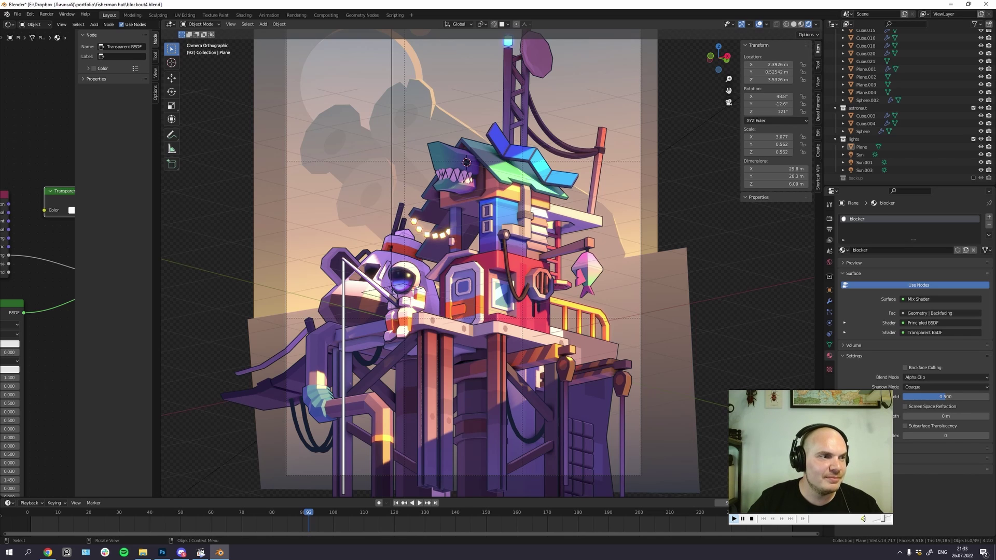
left_click_drag(479, 233, 507, 240)
scroll(452, 247, "up", 2)
left_click_drag(446, 245, 469, 239)
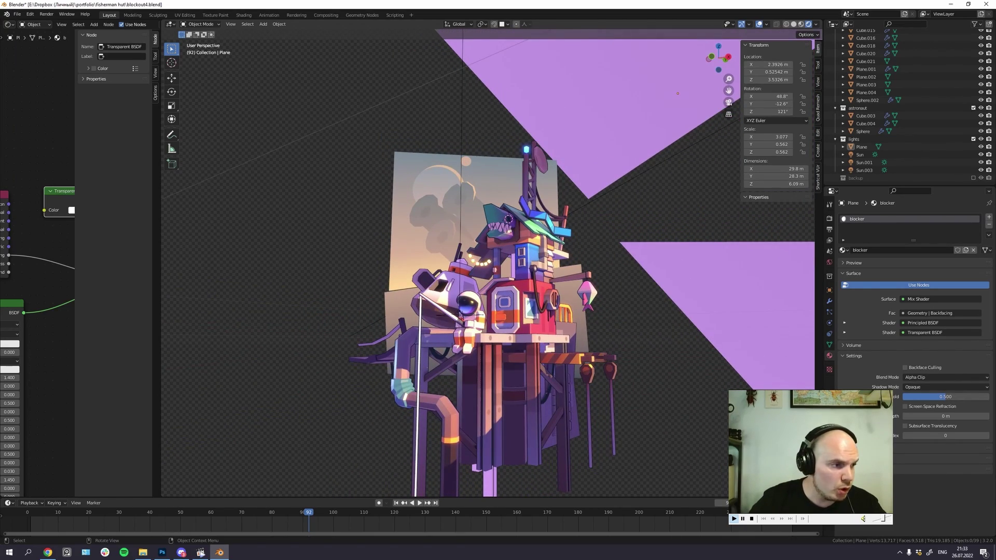
scroll(488, 263, "down", 1)
key("KP_0")
scroll(487, 263, "down", 2)
scroll(487, 264, "up", 2)
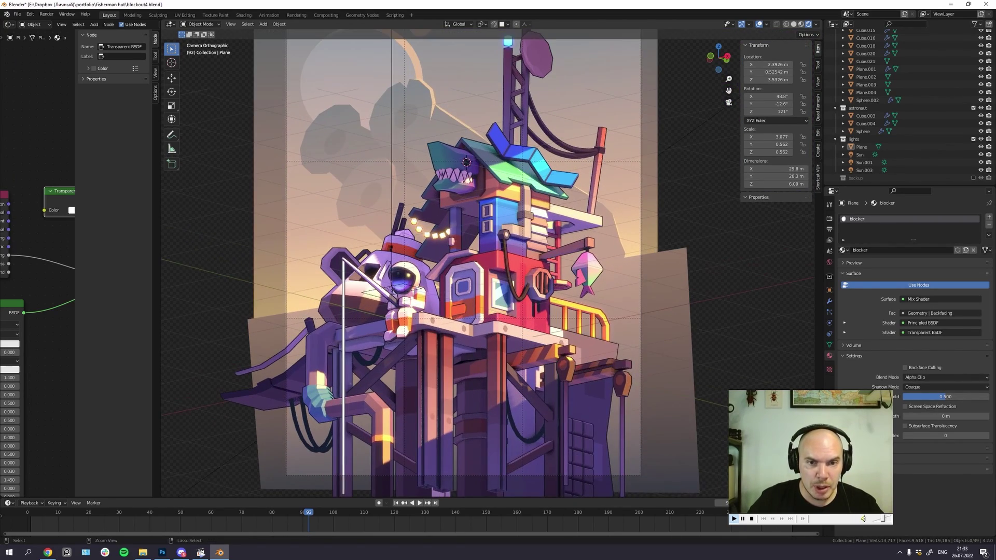
scroll(491, 264, "down", 1)
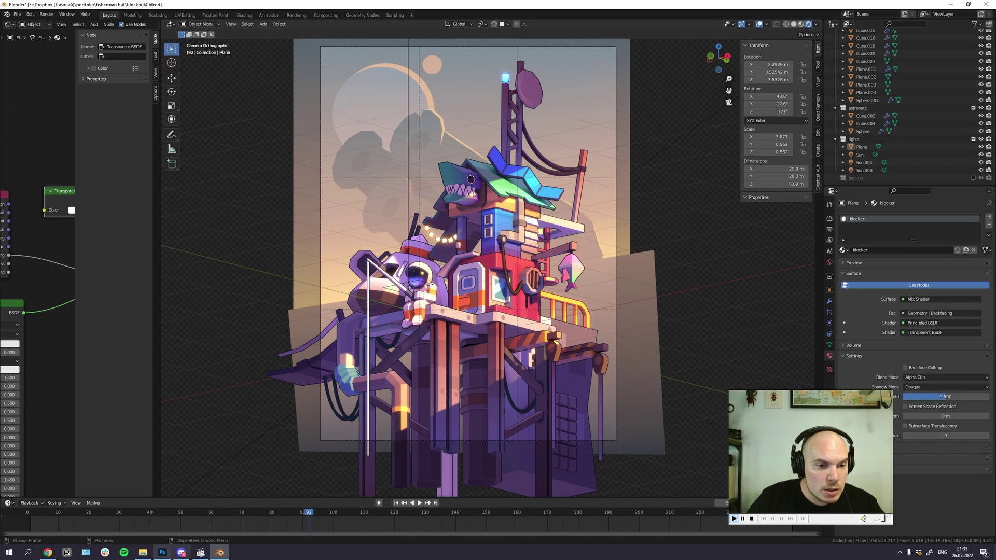
Step: Switch to Photoshop and open the rendered image day3.png from the file explorer
left_click(162, 552)
left_click(143, 552)
left_click_drag(360, 223, 65, 361)
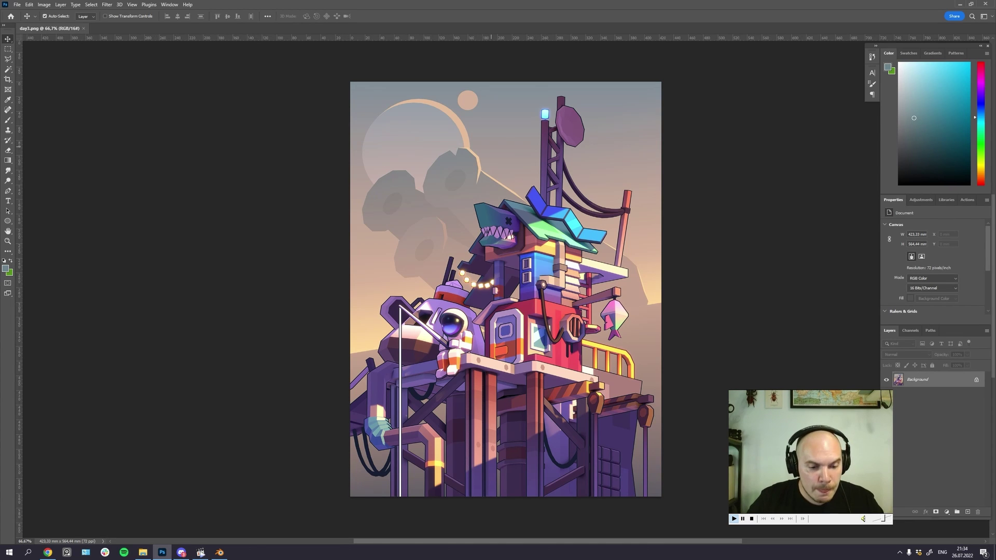
Step: Desaturate the render to greyscale and check its values at a smaller and larger display size
key("ctrl+shift+u")
left_click_drag(561, 268, 522, 239)
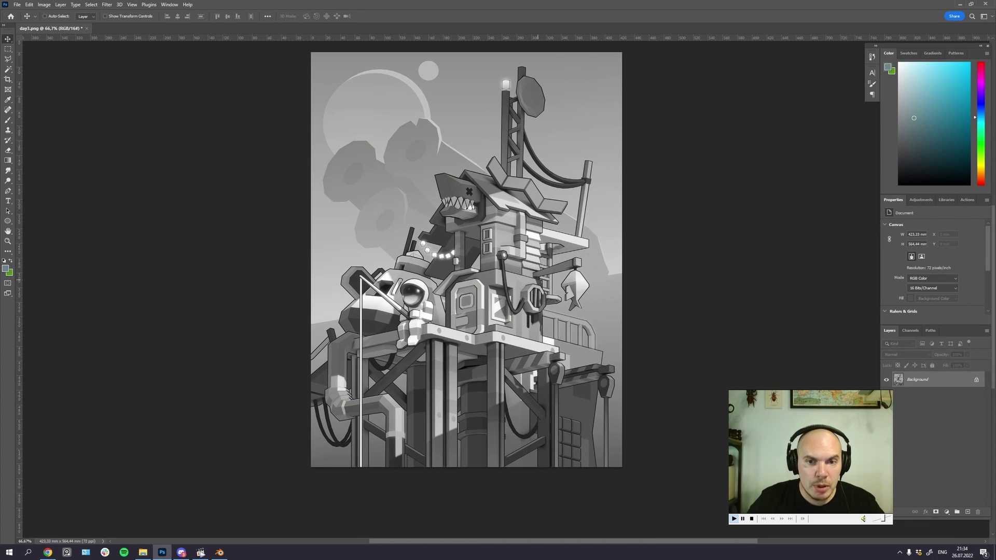
key("ctrl+minus")
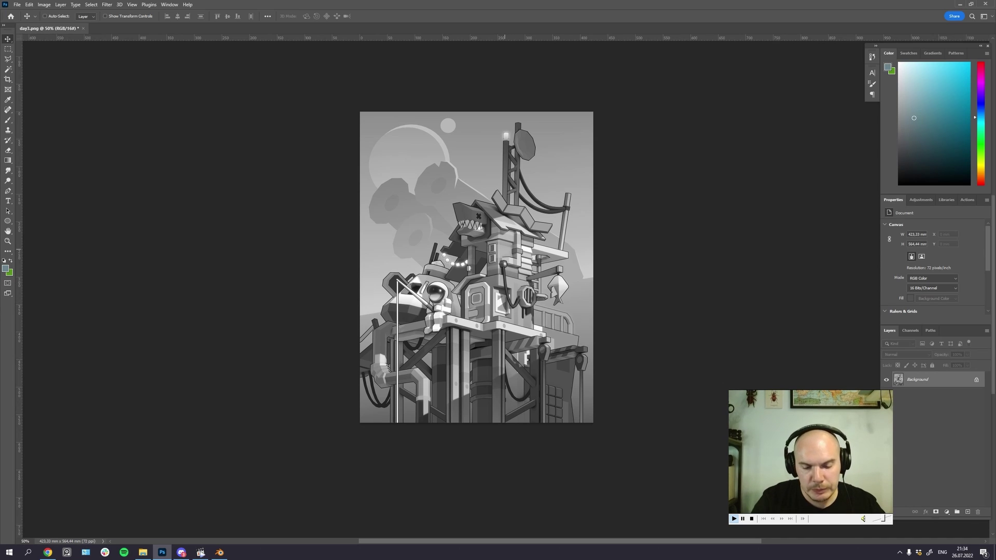
key("ctrl+plus")
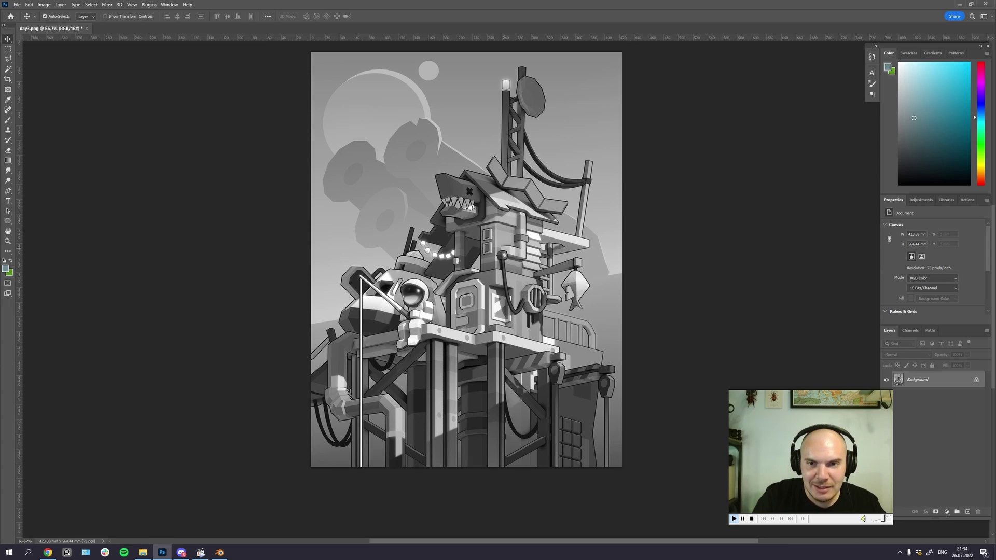
Step: Examine the greyscale render's histogram in the Levels adjustment from black to white point, and close it without applying changes
key("ctrl+l")
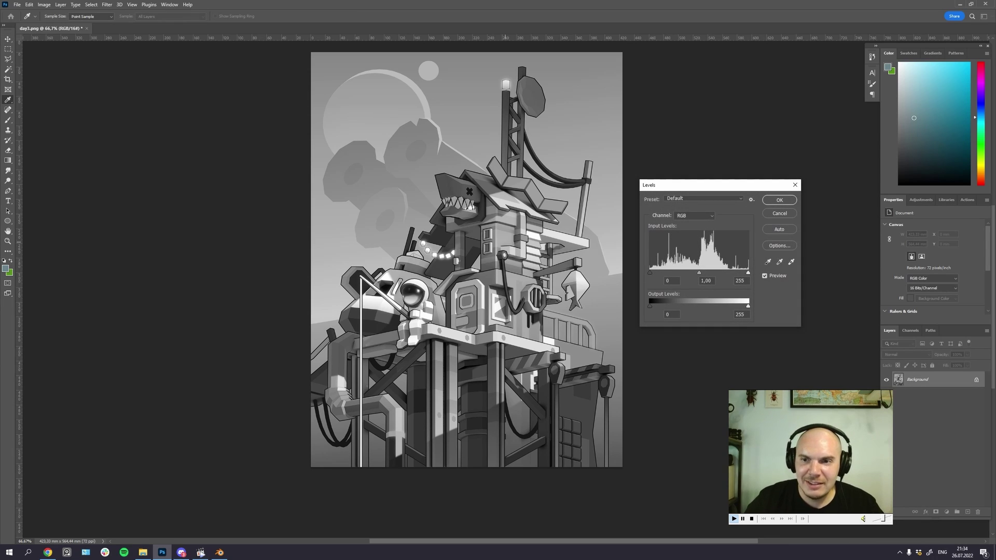
left_click_drag(720, 186, 697, 171)
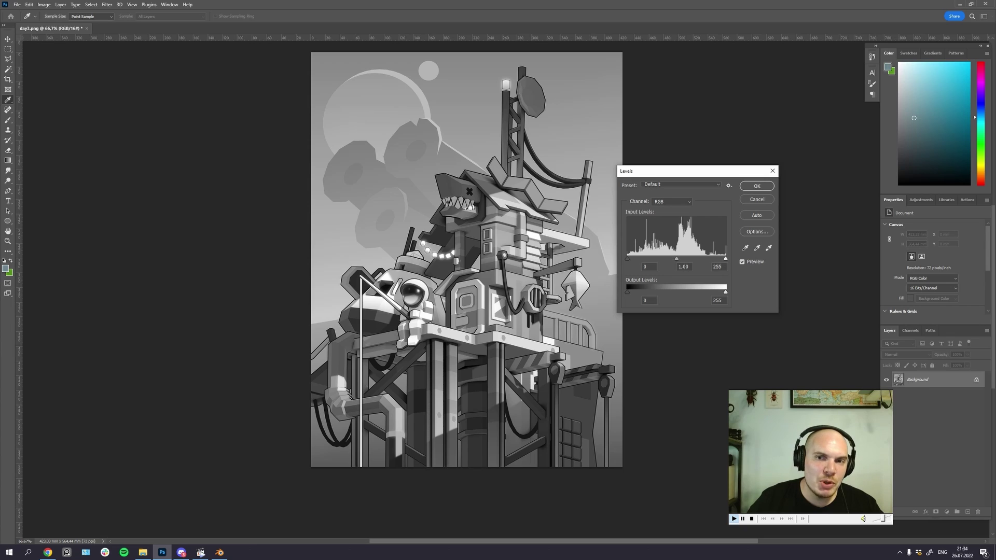
mouse_move(627, 259)
left_mouse_down()
mouse_move(636, 258)
mouse_move(627, 259)
left_mouse_up()
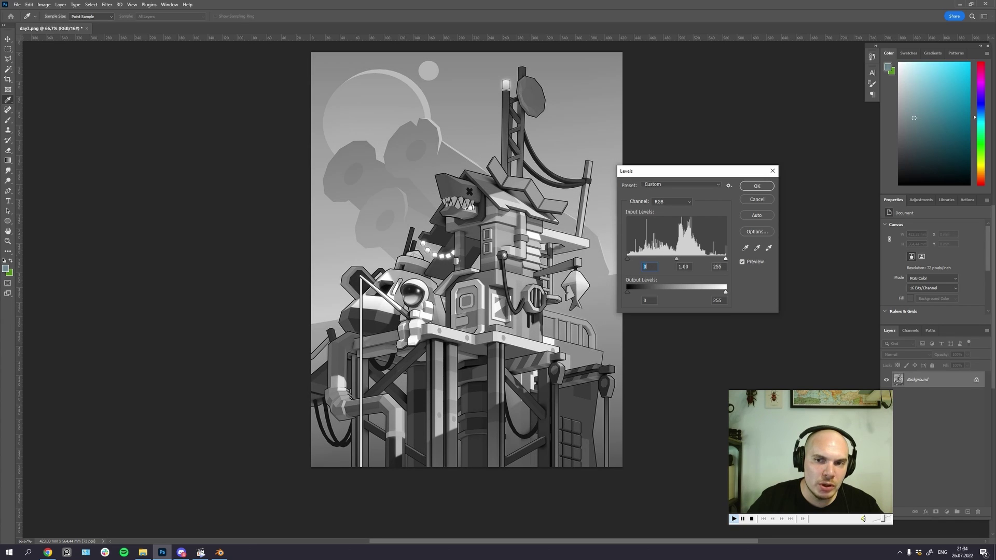
key("Tab")
key("Tab")
key("Up")
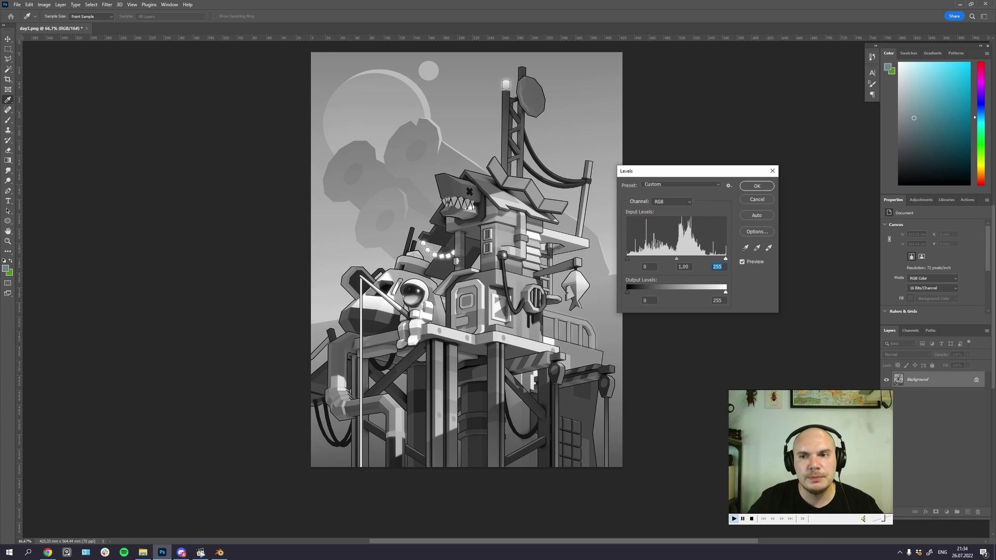
left_click(772, 171)
left_click_drag(568, 186, 555, 213)
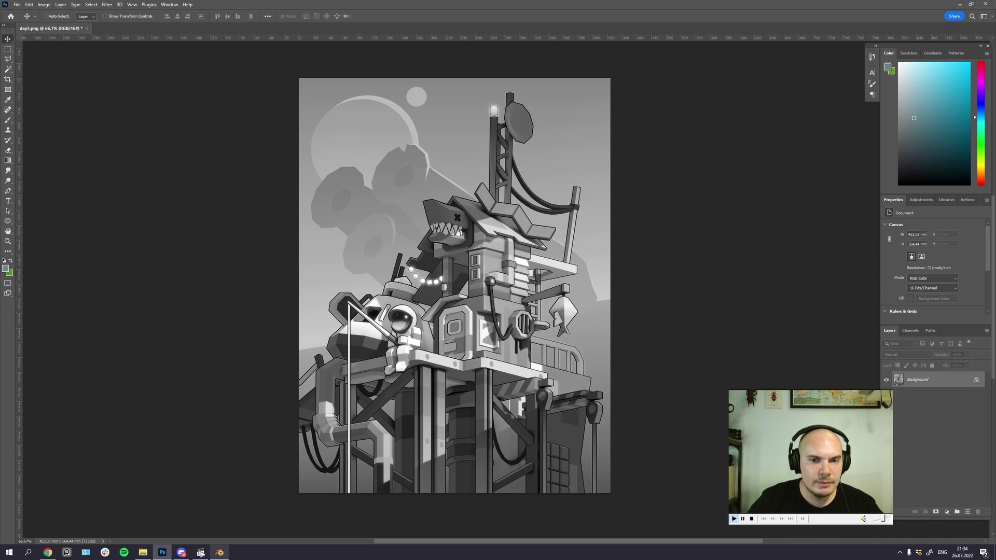
Step: Switch back to Blender and select each of the dark hanging cables under the platform to inspect their rim material
left_click(219, 553)
scroll(492, 264, "up", 3)
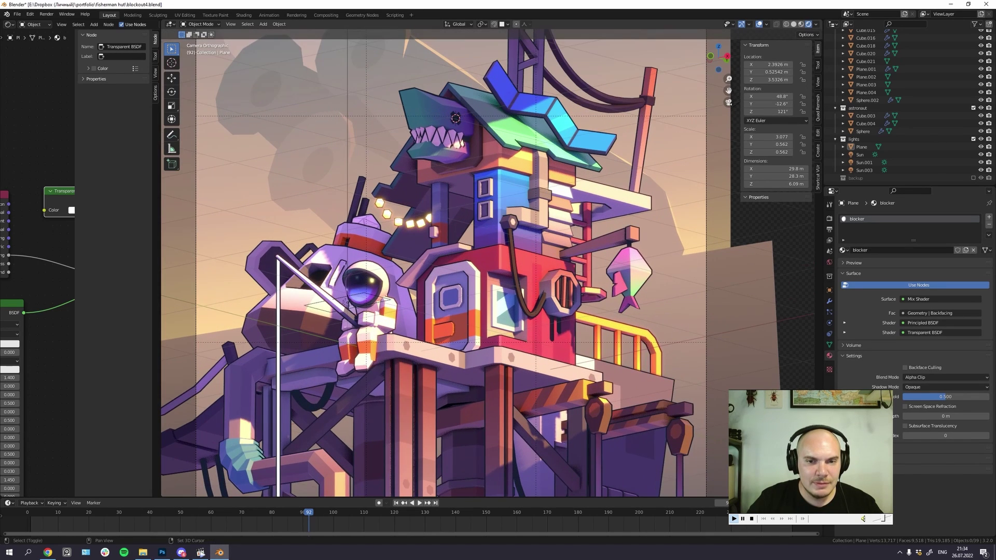
left_click_drag(491, 263, 528, 146)
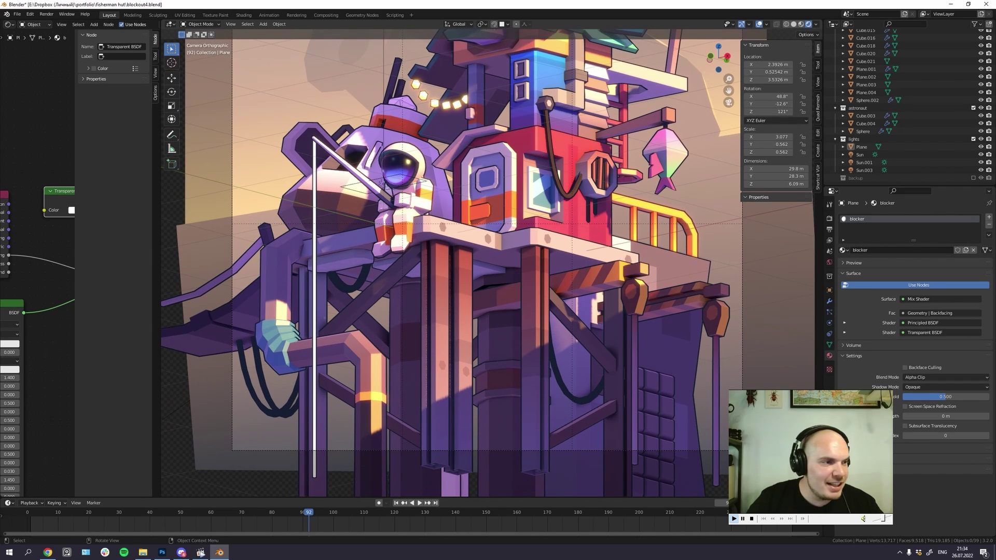
left_click(580, 401)
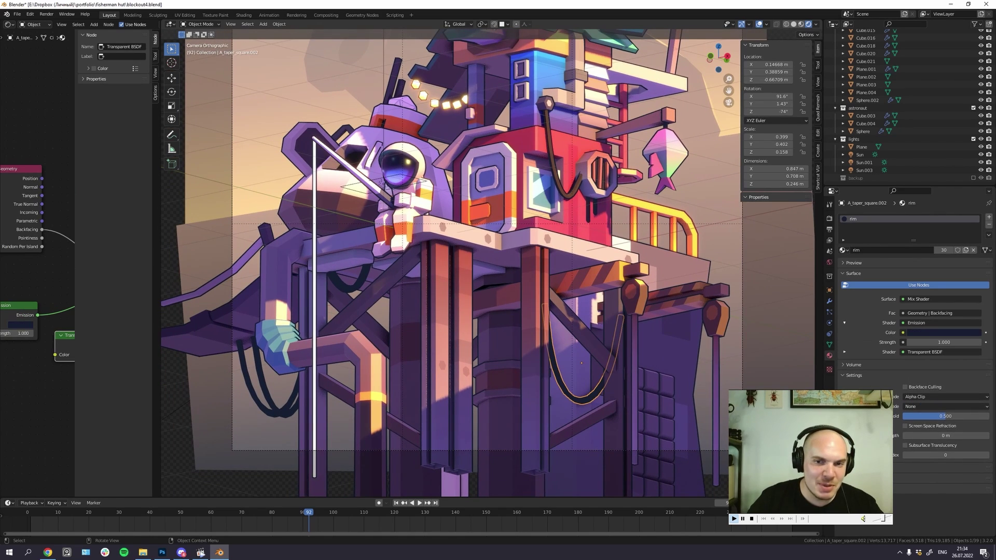
left_click_drag(580, 401, 591, 395)
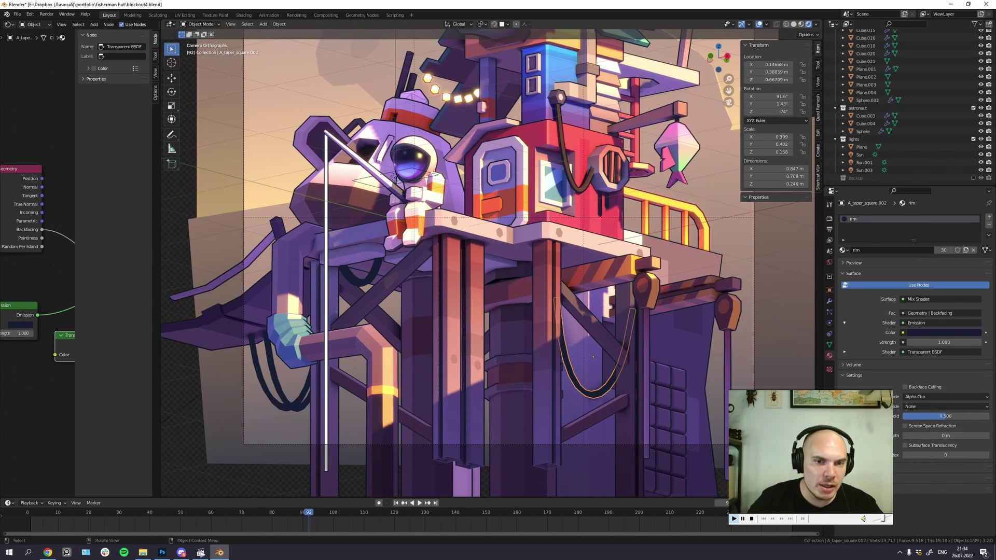
left_click(291, 407)
left_click(291, 406)
left_click_drag(291, 407, 292, 420)
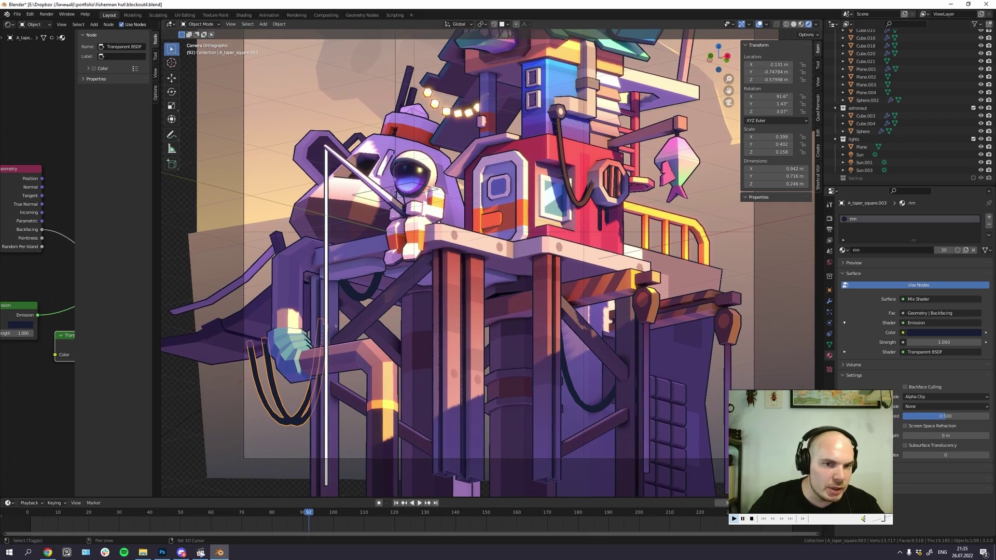
Step: Inspect the support pillars and the dark cable hanging between them up close, selecting the main structure and the cable
left_click(565, 179)
left_click_drag(565, 179, 544, 241)
scroll(509, 313, "up", 3)
left_click_drag(508, 313, 485, 135)
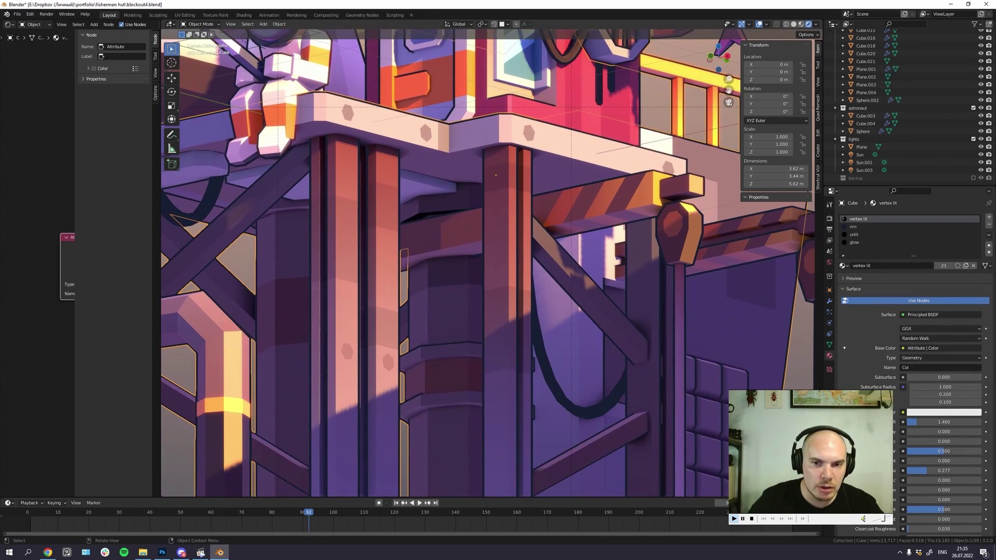
left_click(580, 410)
scroll(625, 347, "up", 3)
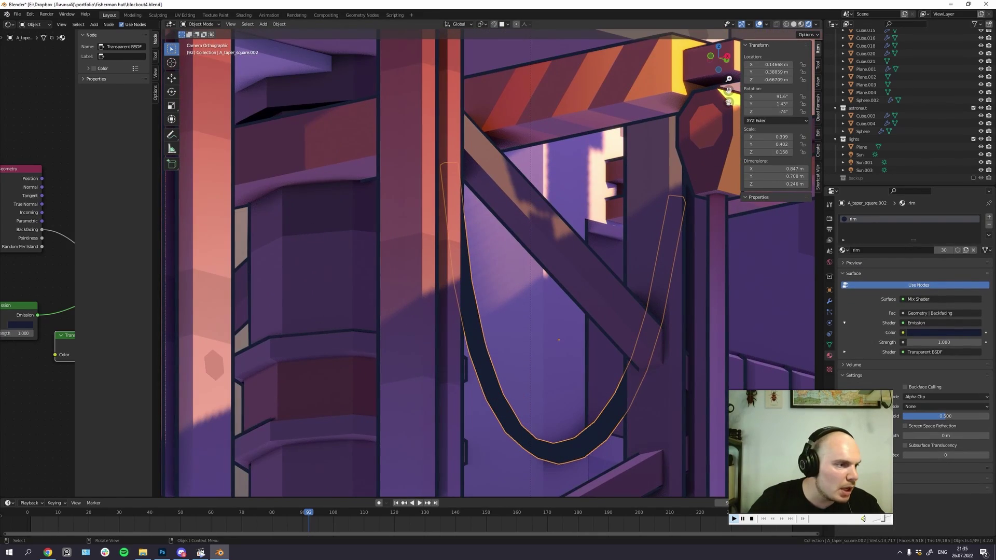
scroll(498, 244, "down", 5)
left_click_drag(467, 260, 604, 314)
left_click(467, 259)
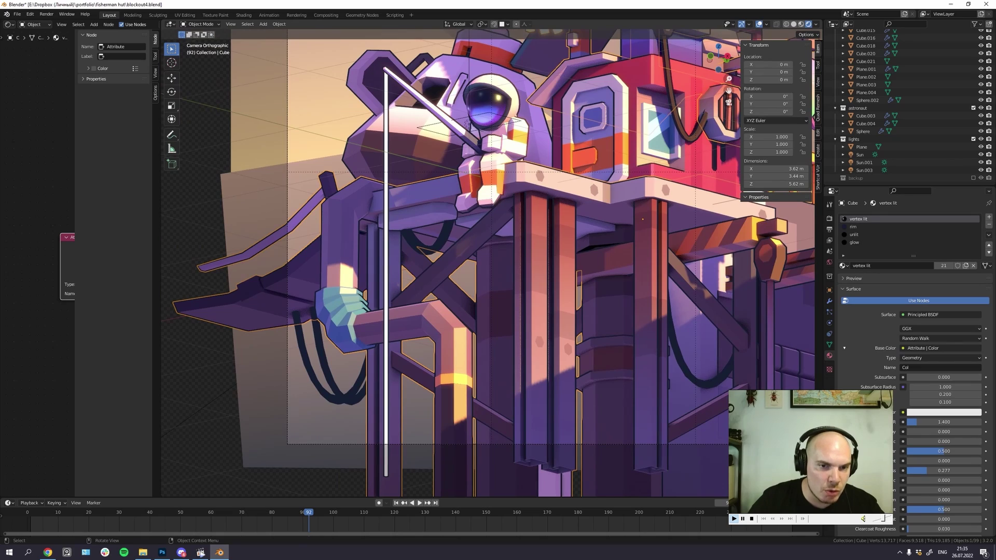
Step: Undo the recent selections and deselect the blocker plane to view the upper hut without selection outlines
key("ctrl+z")
scroll(488, 263, "down", 5)
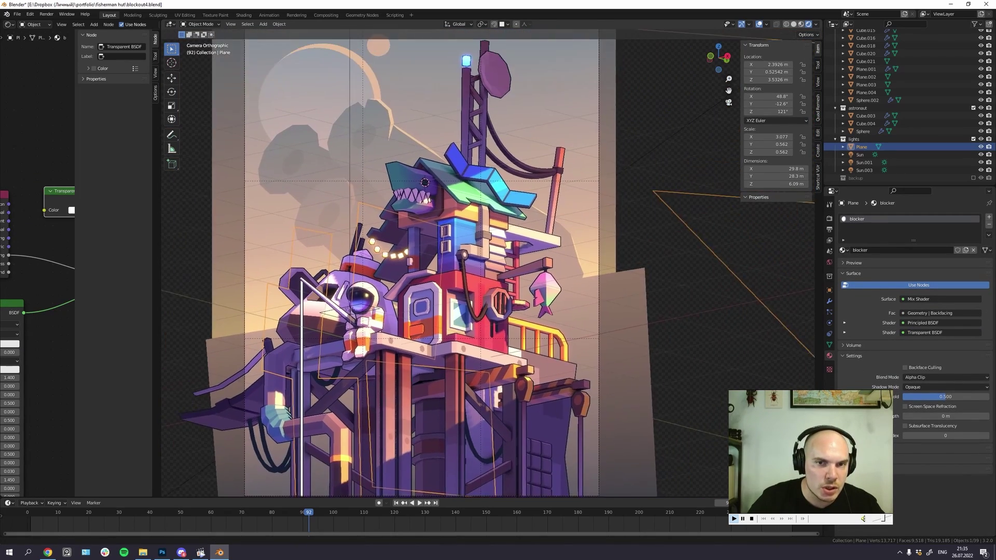
scroll(491, 263, "up", 2)
key("alt+a")
left_click_drag(492, 263, 479, 290)
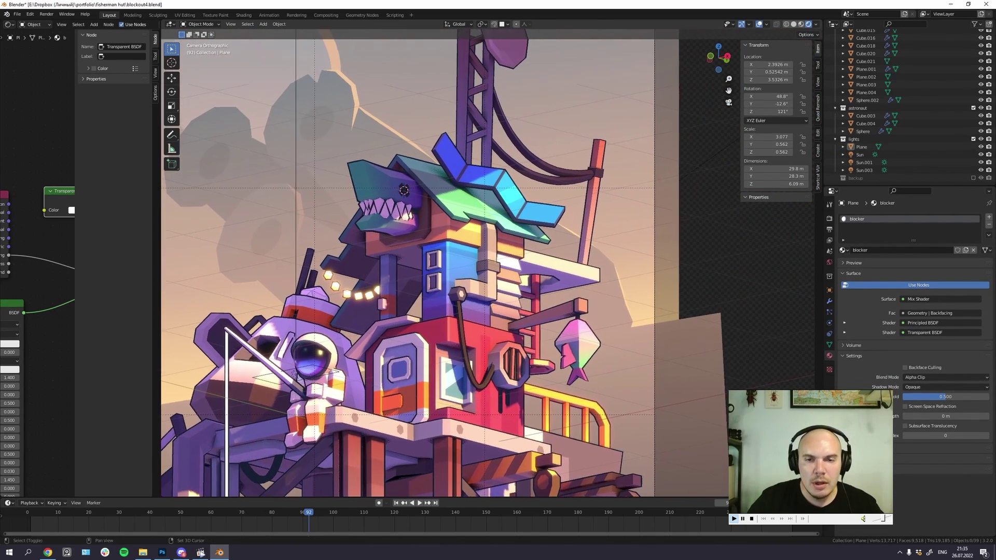
scroll(498, 269, "up", 4)
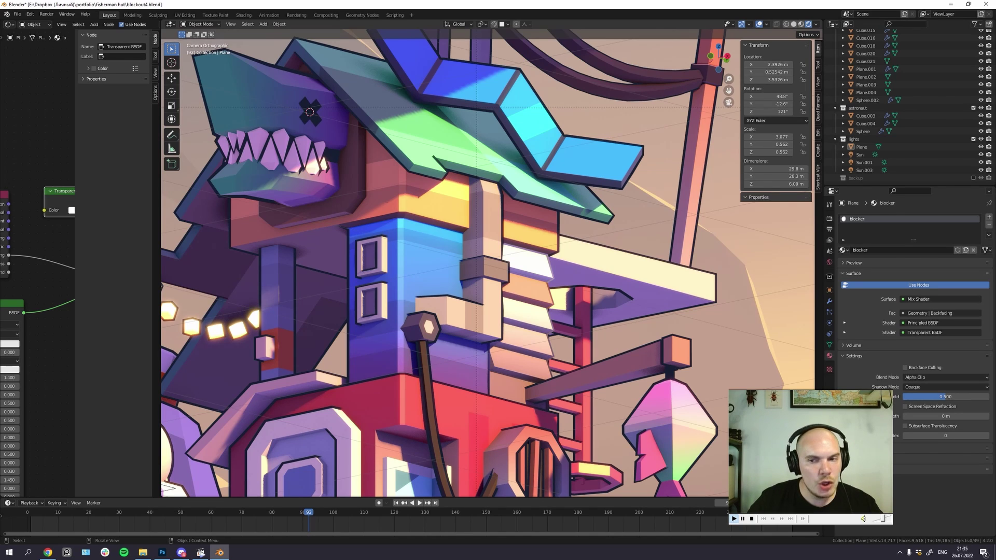
Step: Select the hut's main structure and show the emission color of its rim material
left_click(492, 300)
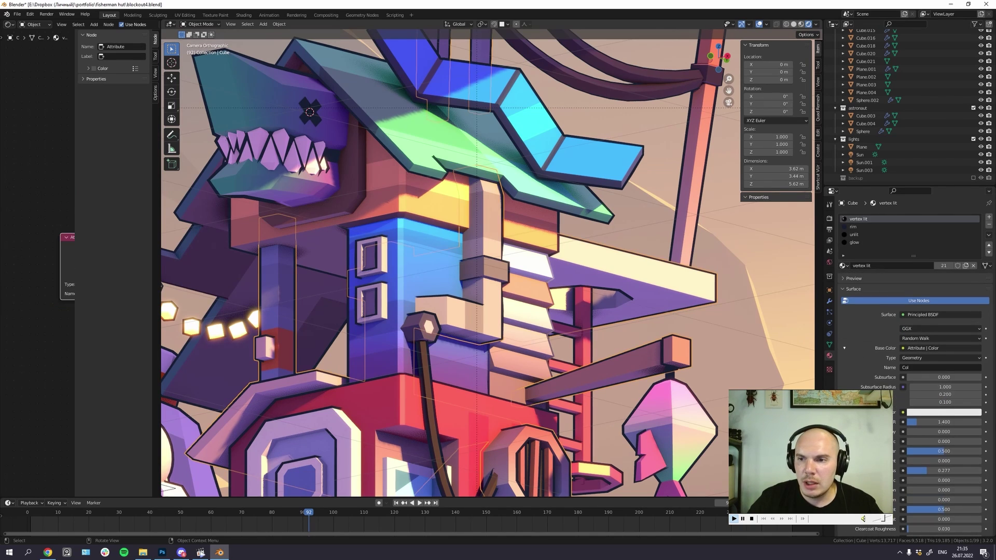
left_click(854, 226)
left_click(943, 348)
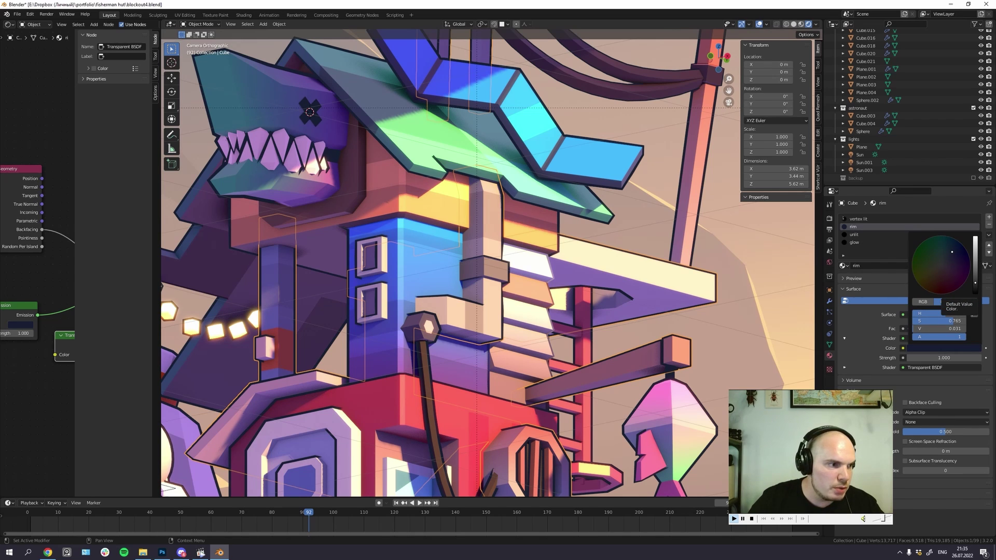
Step: Select the blue upper wall block and examine the dark outlines around the hut's walls, door, pipes and window
left_click(445, 259)
scroll(456, 259, "down", 4)
scroll(453, 415, "up", 4)
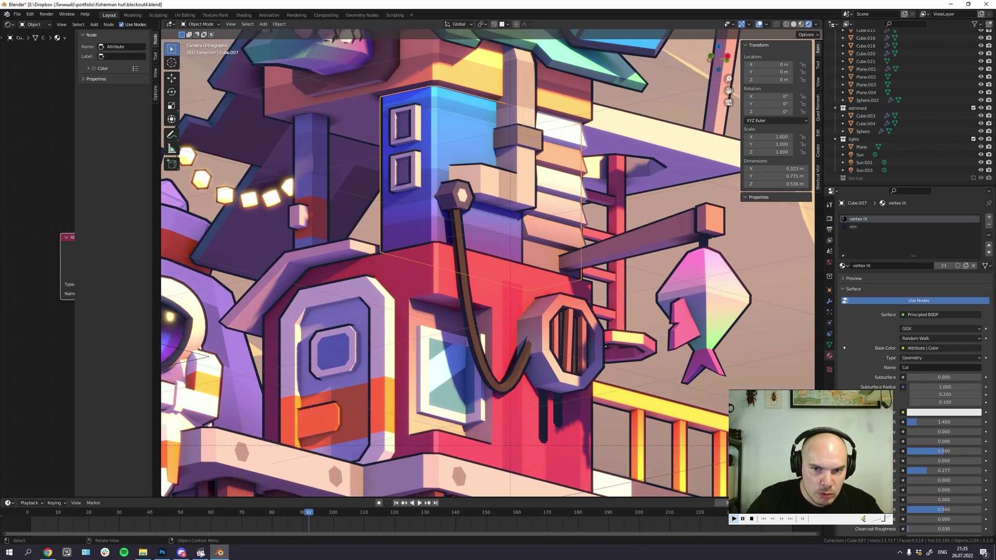
left_click_drag(452, 363, 506, 345)
scroll(490, 263, "down", 2)
scroll(496, 264, "up", 3)
left_click_drag(490, 263, 473, 279)
scroll(488, 263, "up", 5)
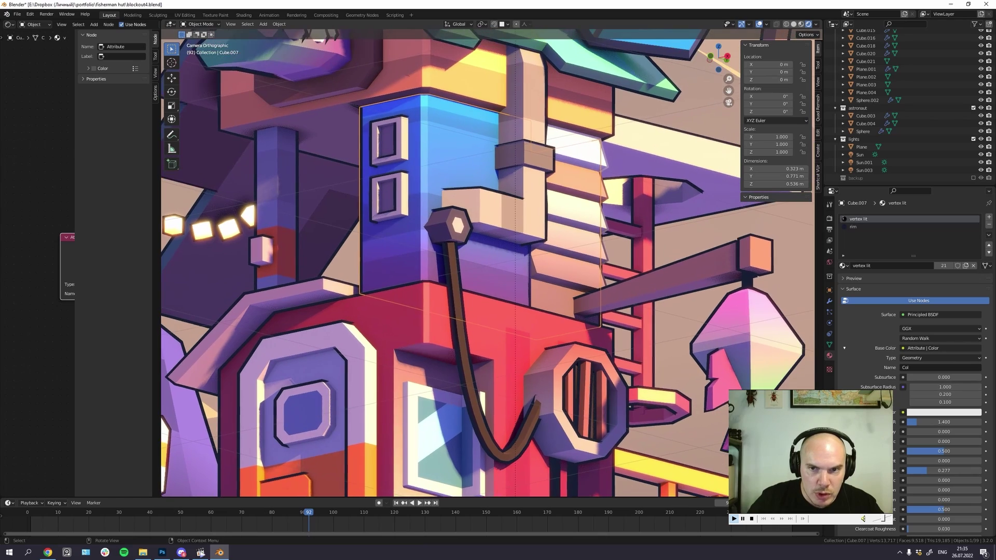
scroll(487, 263, "down", 6)
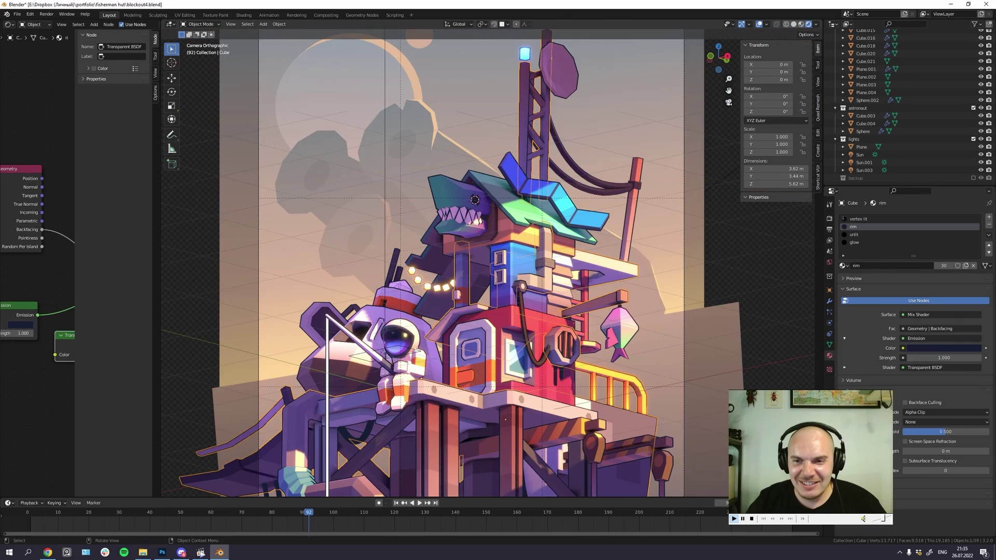
Step: Inspect the hut and its light blockers from outside the camera and return to the camera view
scroll(488, 263, "down", 3)
left_click_drag(487, 280, 500, 241)
scroll(487, 263, "up", 6)
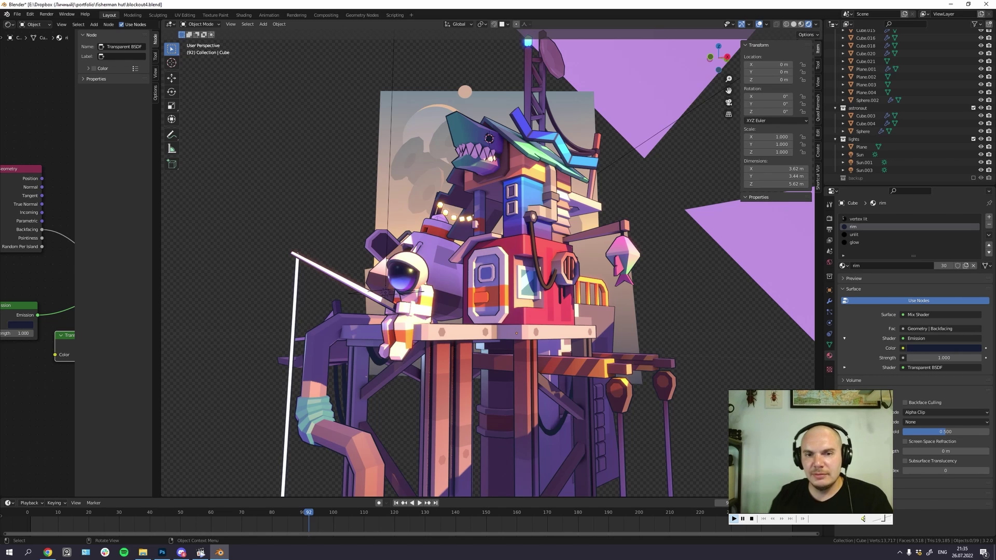
key("KP_0")
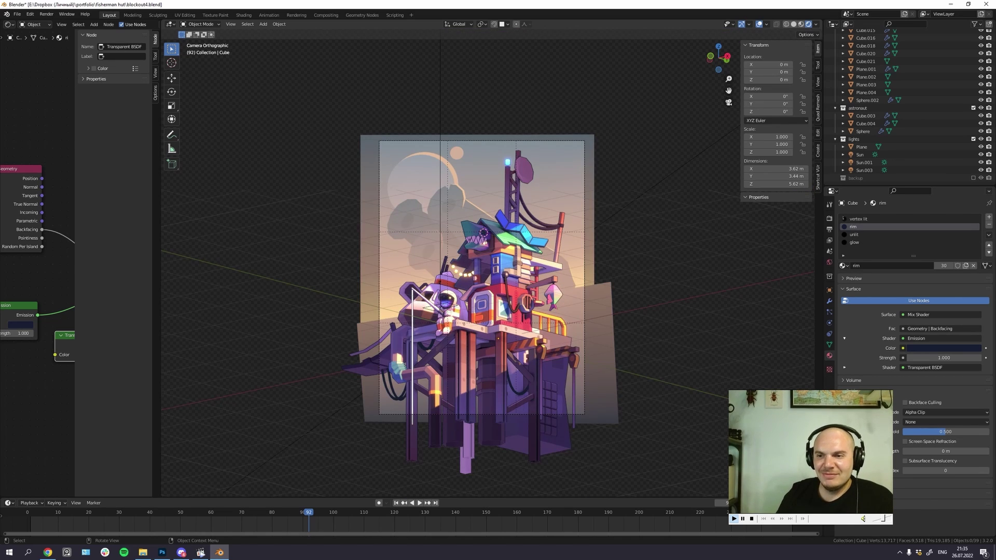
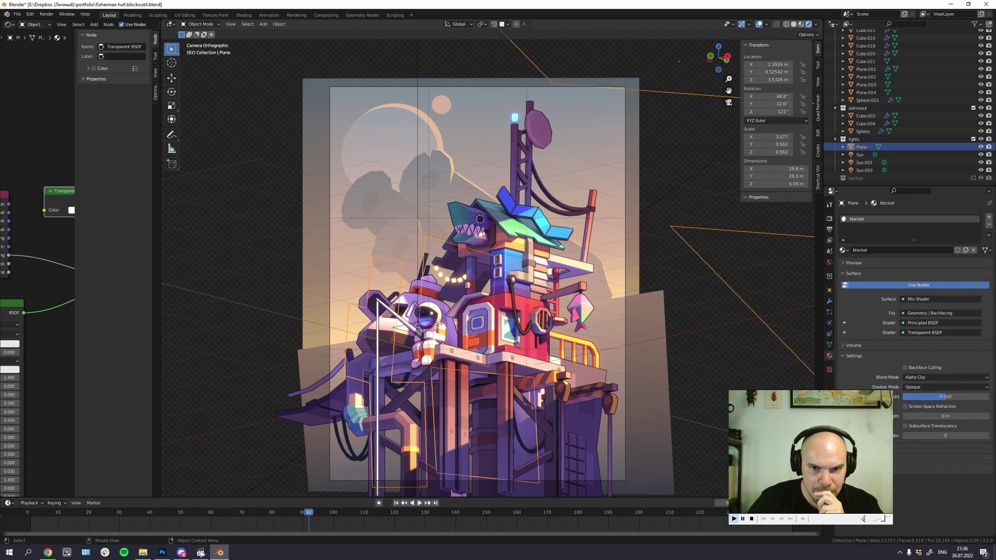
Step: Deselect the blocker plane and examine the shark head and string lights on the upper hut
key("alt+a")
scroll(492, 262, "up", 5)
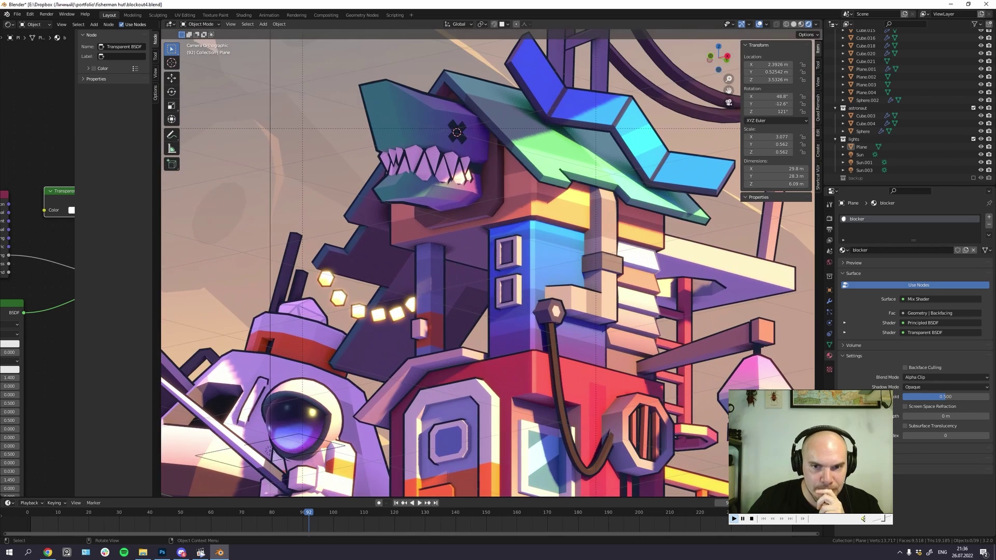
scroll(492, 262, "down", 2)
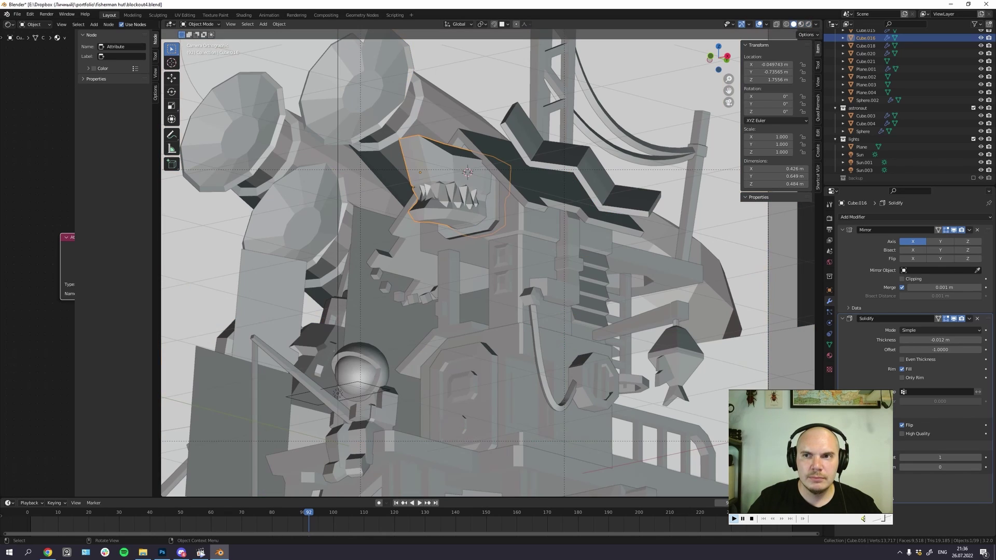
Step: Show the hut in solid shading with the wireframe overlay turned on to examine its mesh topology
left_click(794, 24)
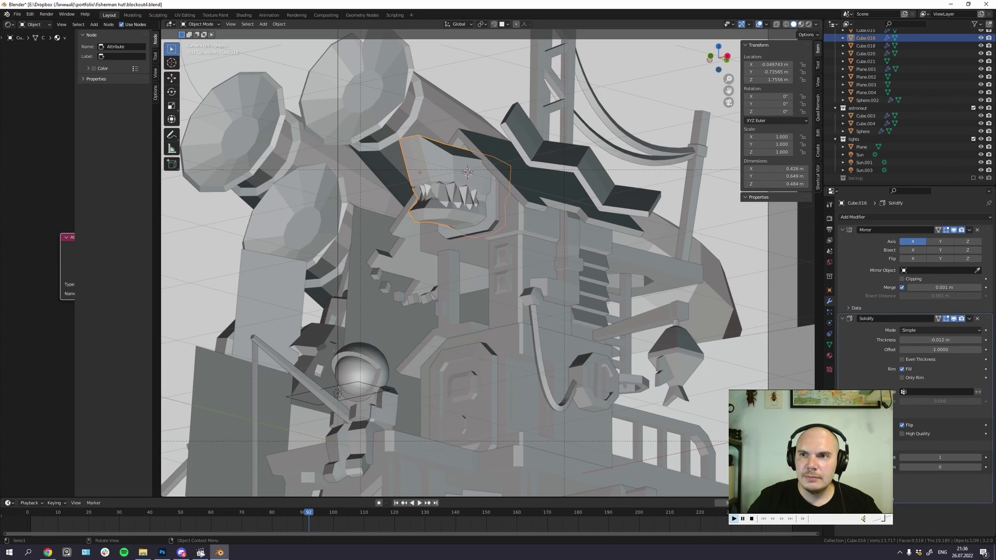
left_click(816, 23)
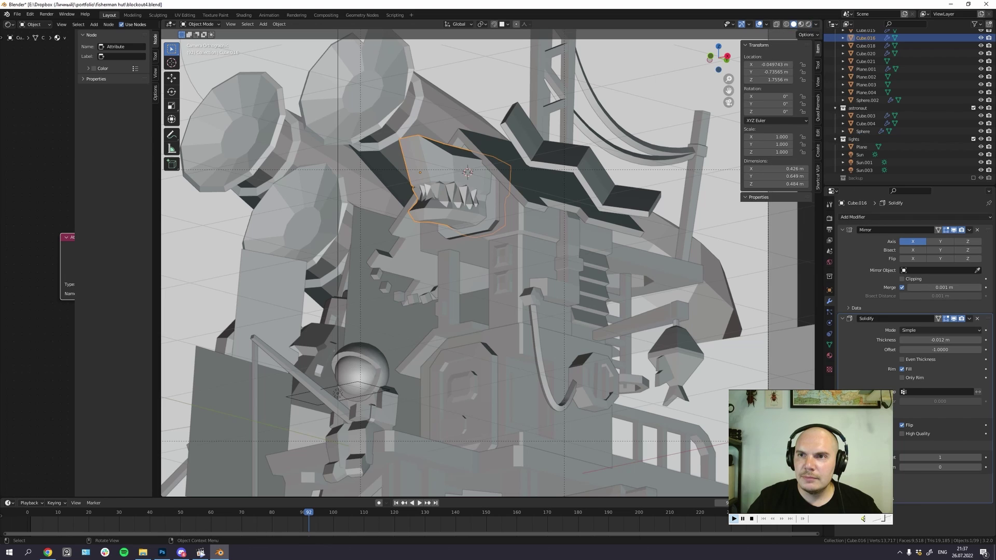
left_click(767, 24)
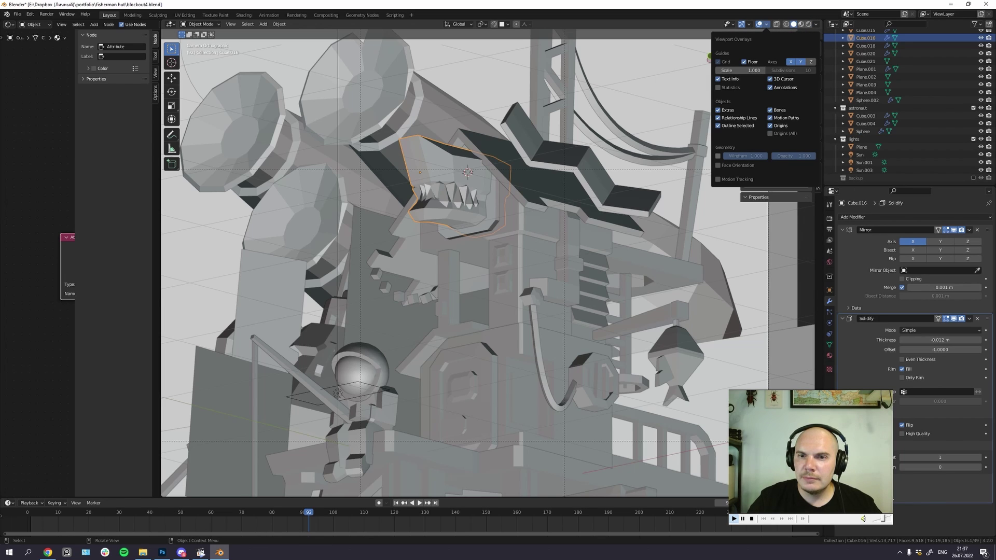
left_click(718, 156)
scroll(488, 259, "down", 2)
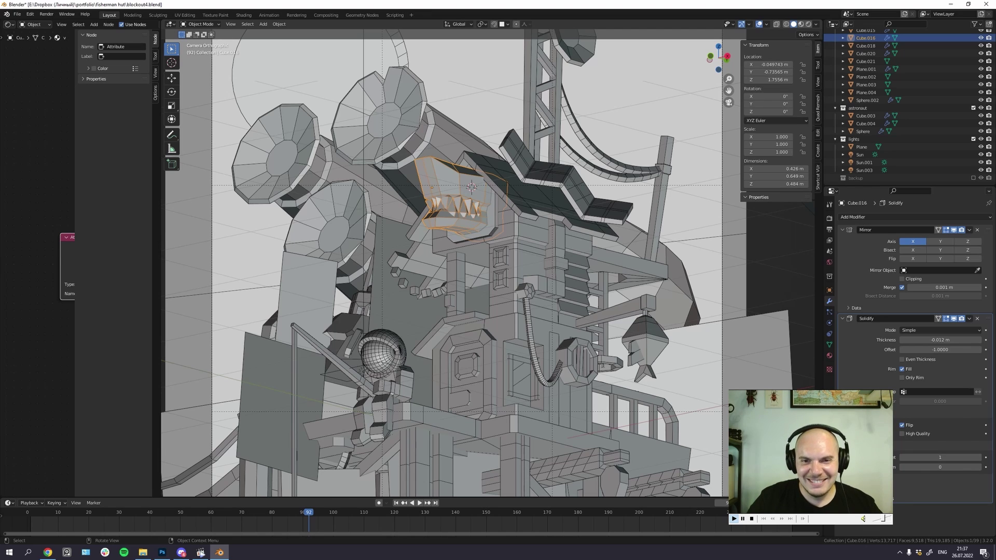
Step: Return the viewport to rendered shading and turn off the wireframe overlay
left_click(808, 24)
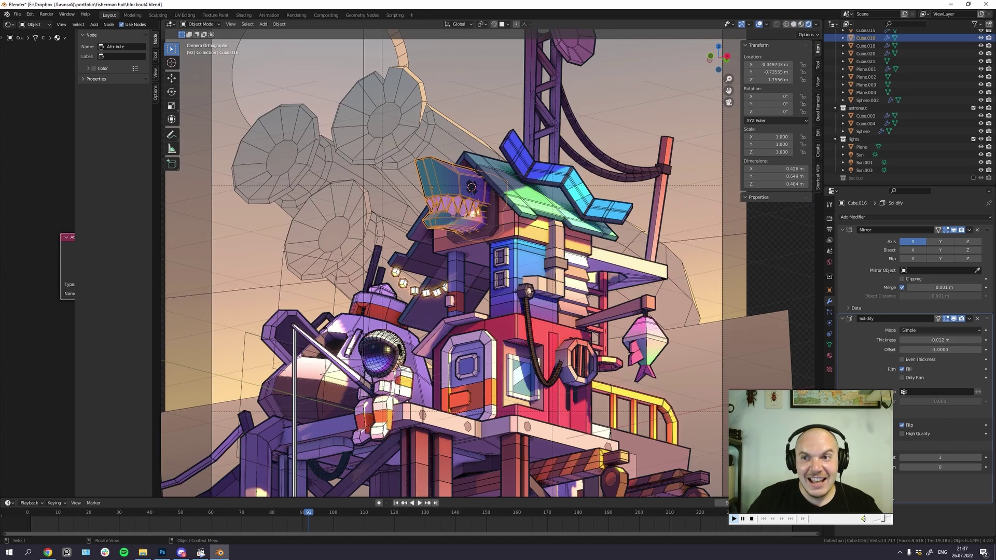
left_click(766, 24)
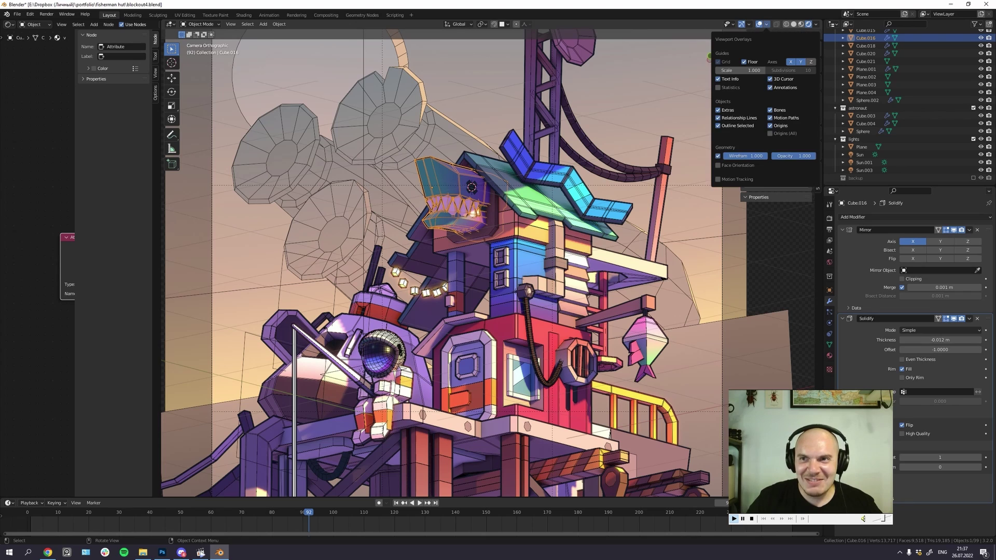
left_click(717, 156)
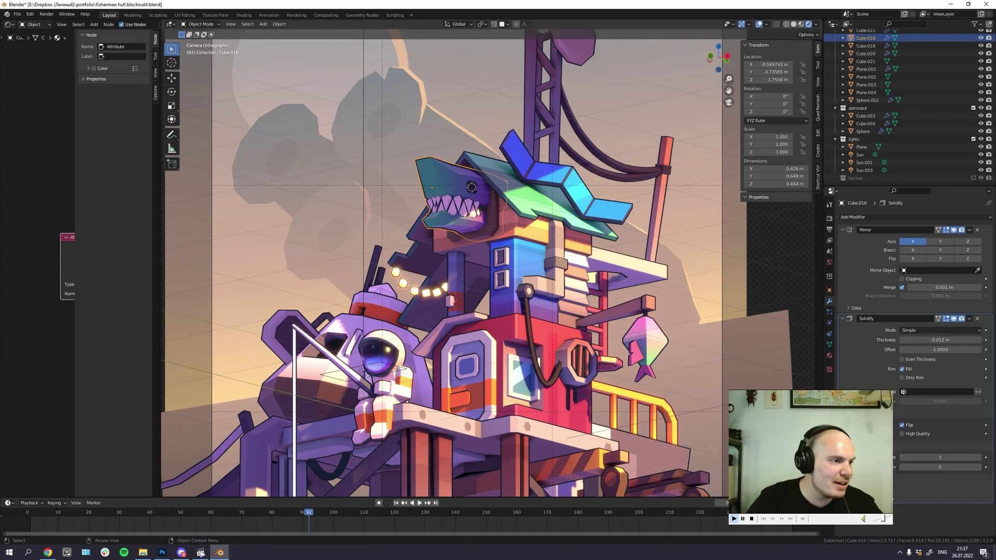
Step: Select the blue upper wall block and examine the rendered hut up close and within the wider composition
left_click(519, 290)
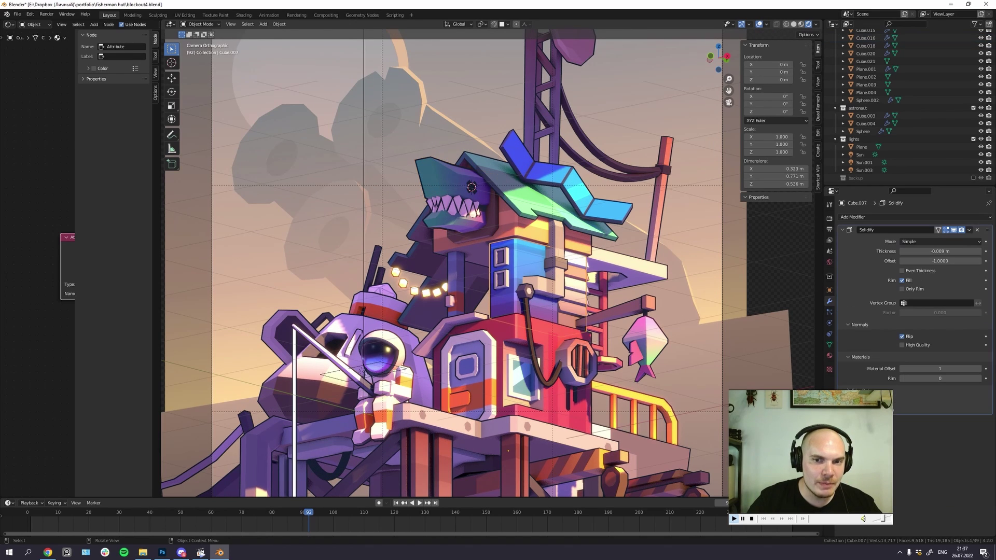
left_click_drag(519, 290, 514, 258)
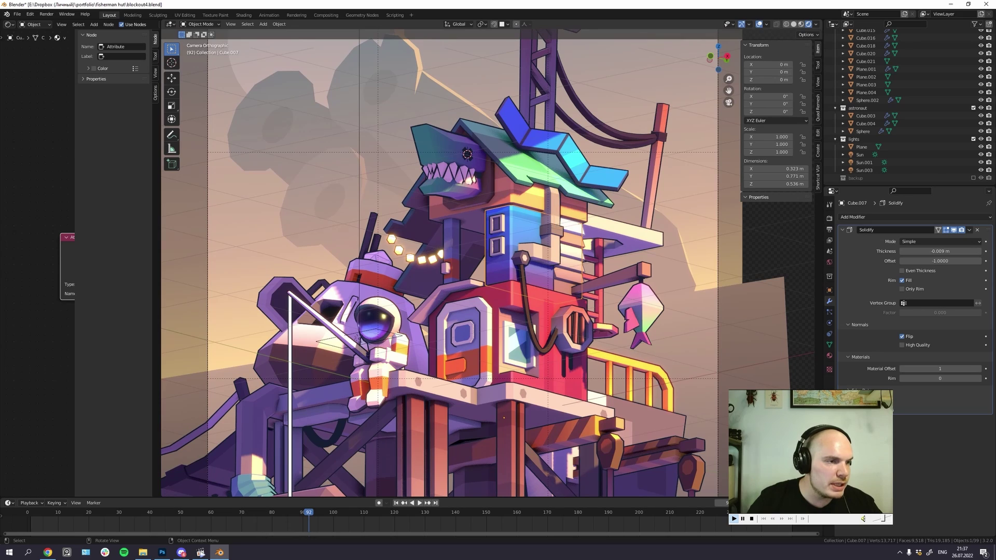
scroll(441, 425, "up", 2)
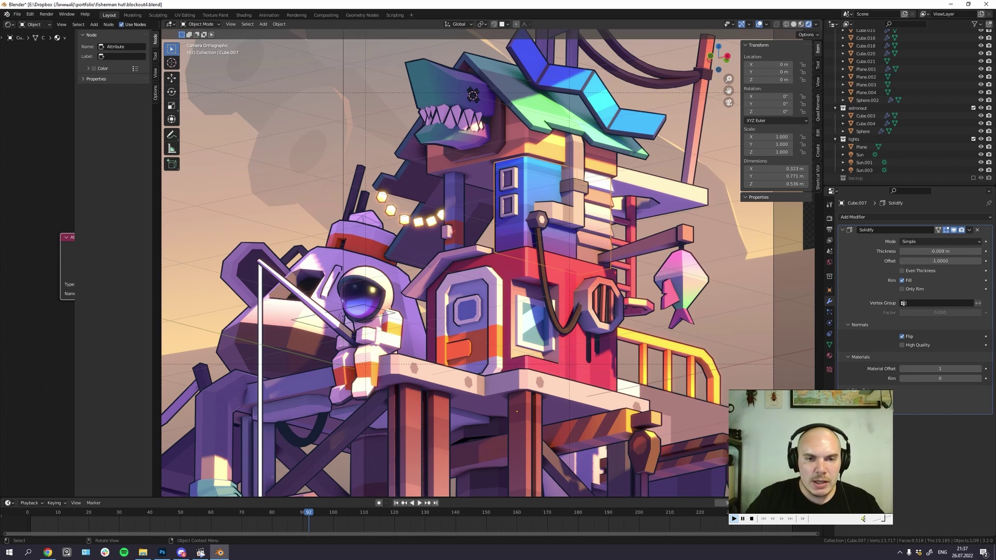
scroll(446, 259, "down", 3)
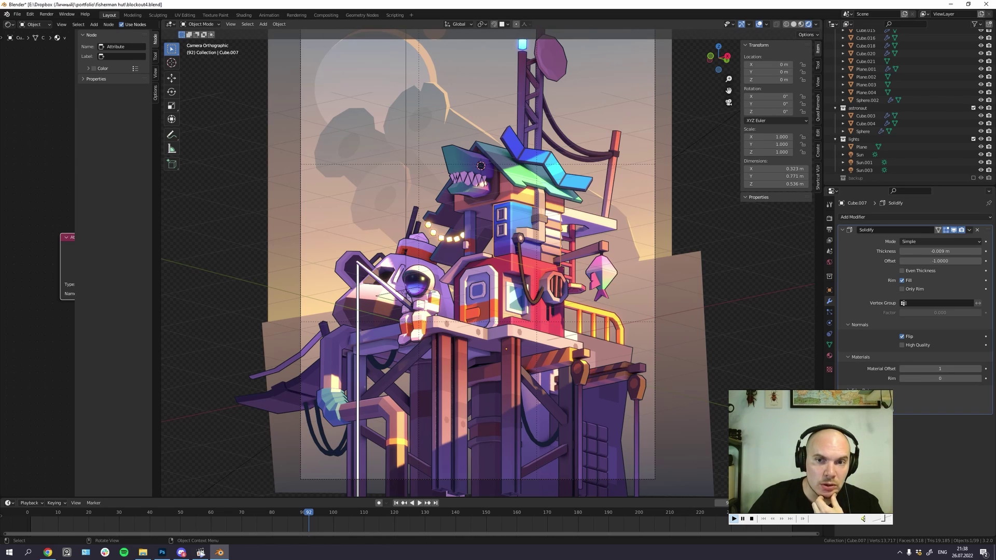
Step: Select the scene camera and show its lens and viewport display settings with the whole frame in view
left_click(655, 228)
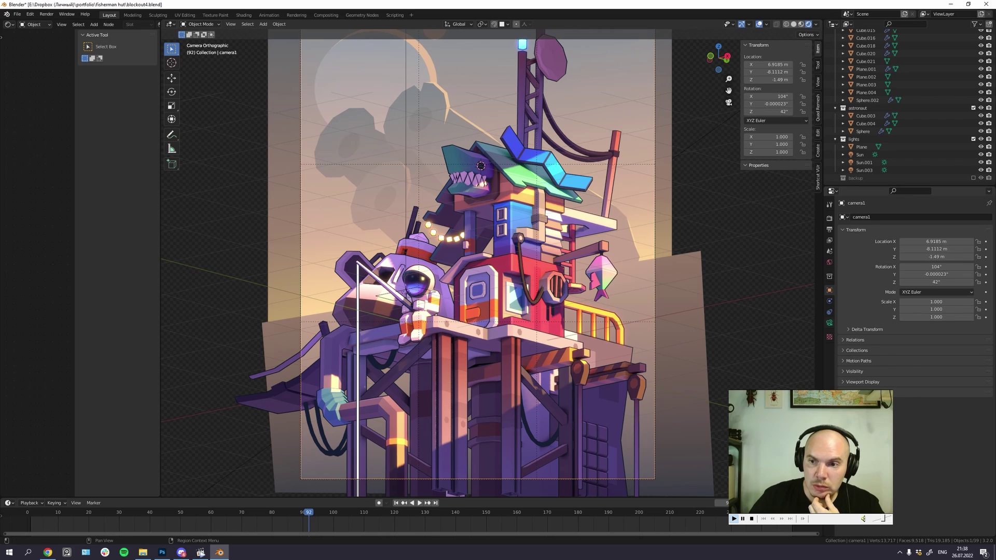
left_click(829, 323)
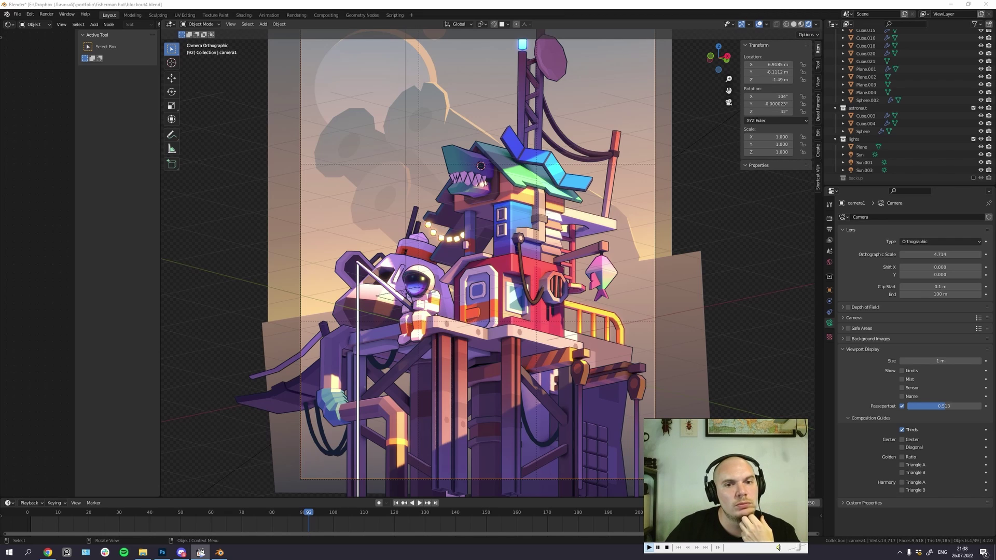
scroll(491, 212, "down", 2)
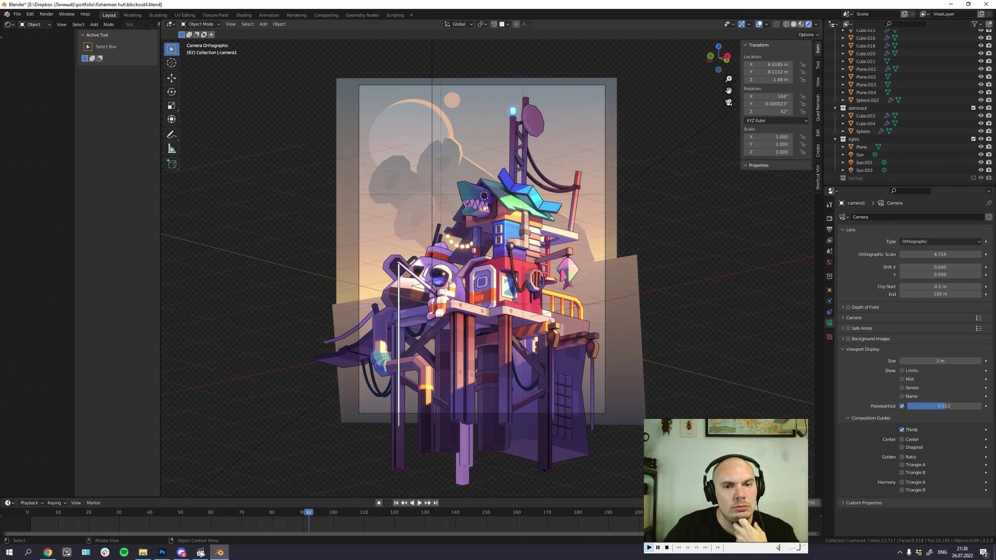